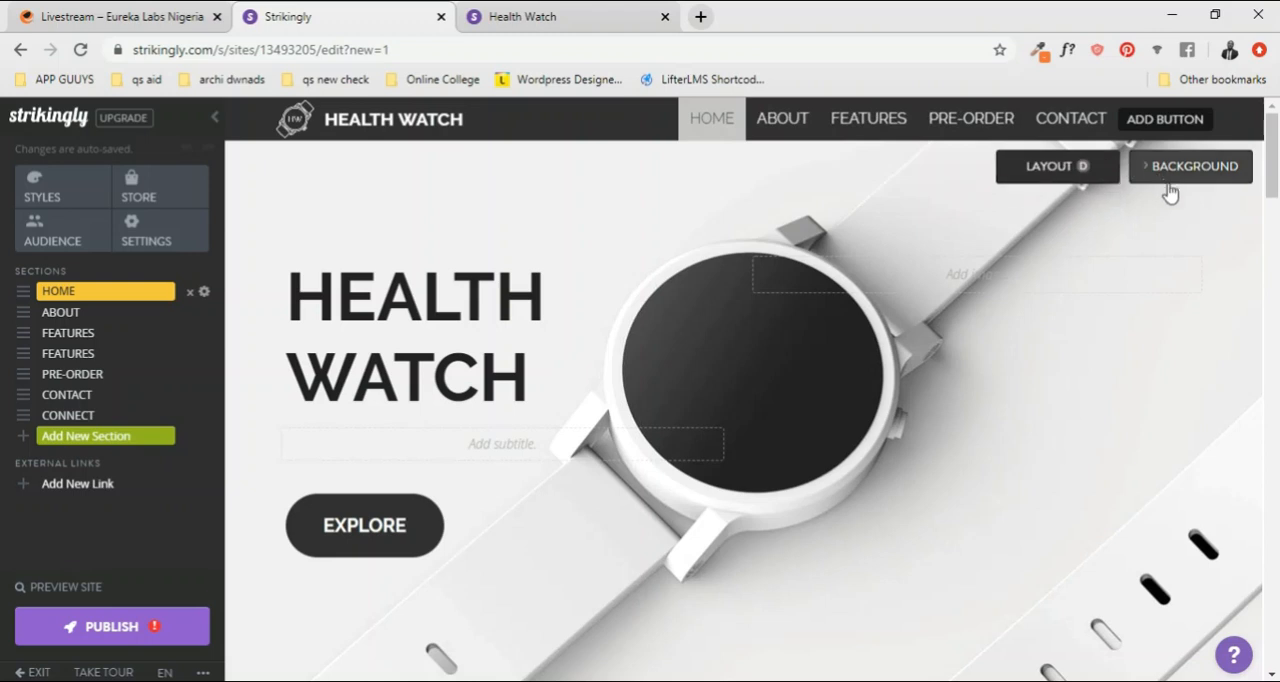
Step: Look through the Health Watch page's sections, from Home and About to Contact and the Follow Us area
scroll(354, 508, down, 5)
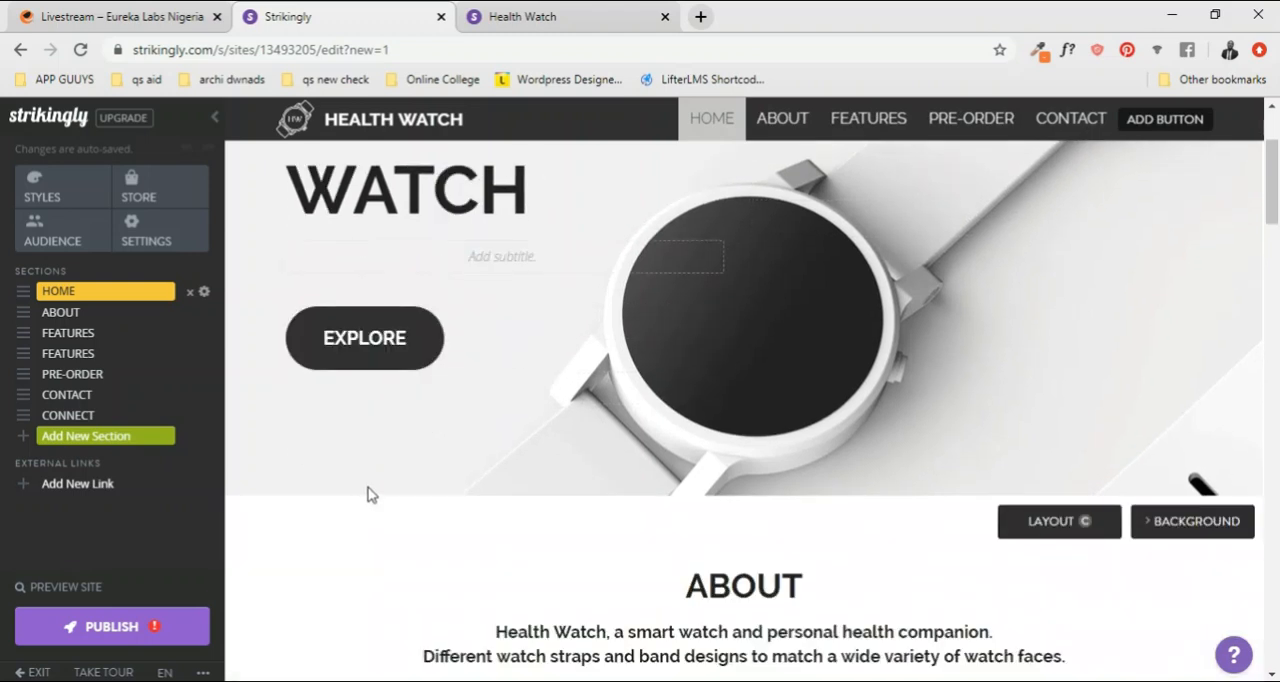
scroll(641, 467, down, 10)
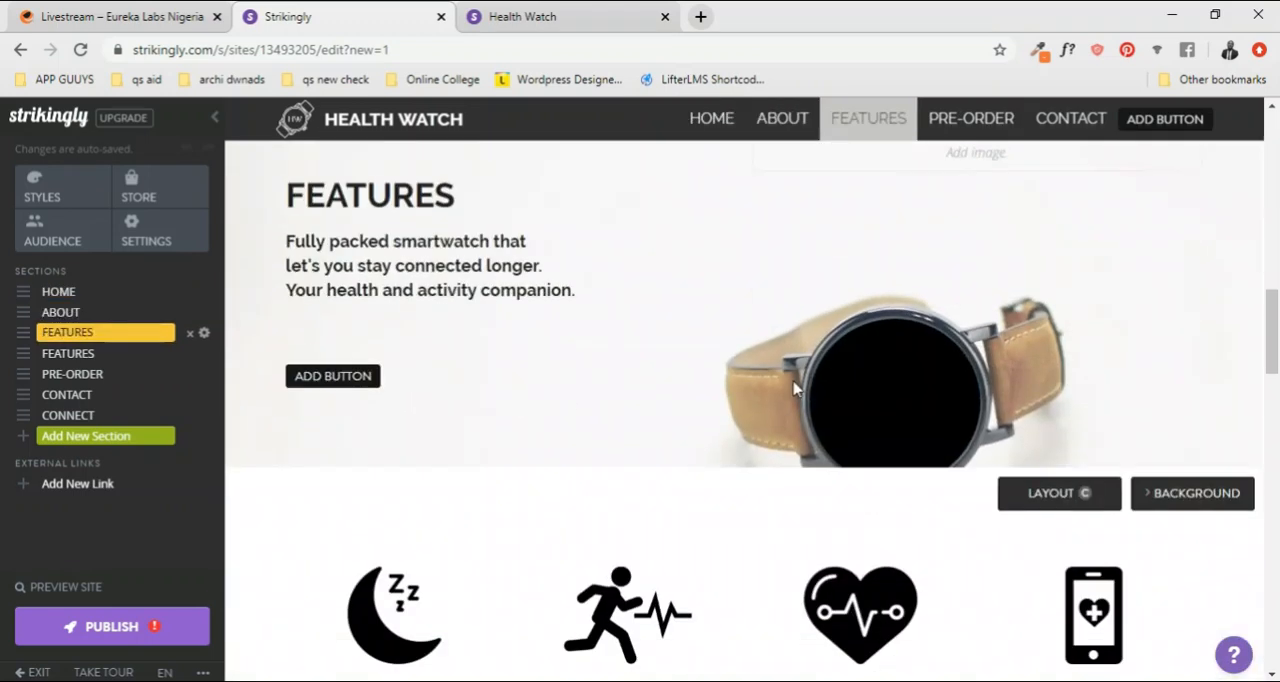
scroll(800, 395, down, 15)
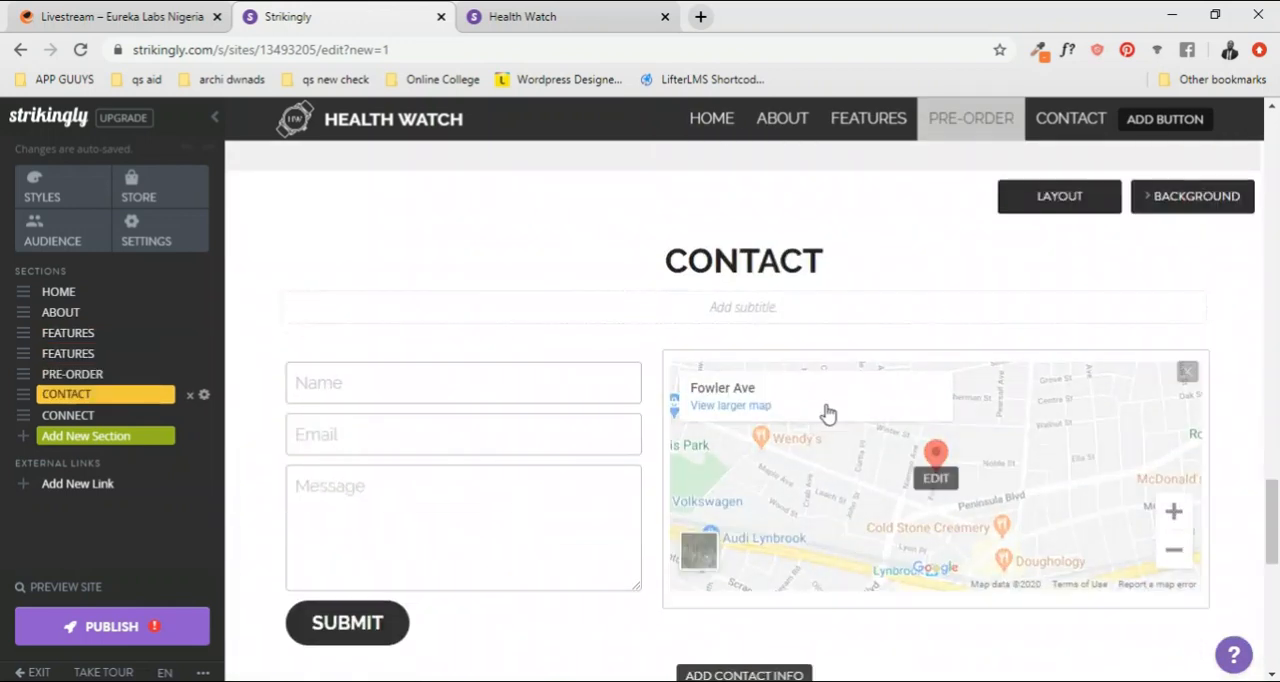
scroll(890, 430, down, 3)
scroll(894, 422, up, 12)
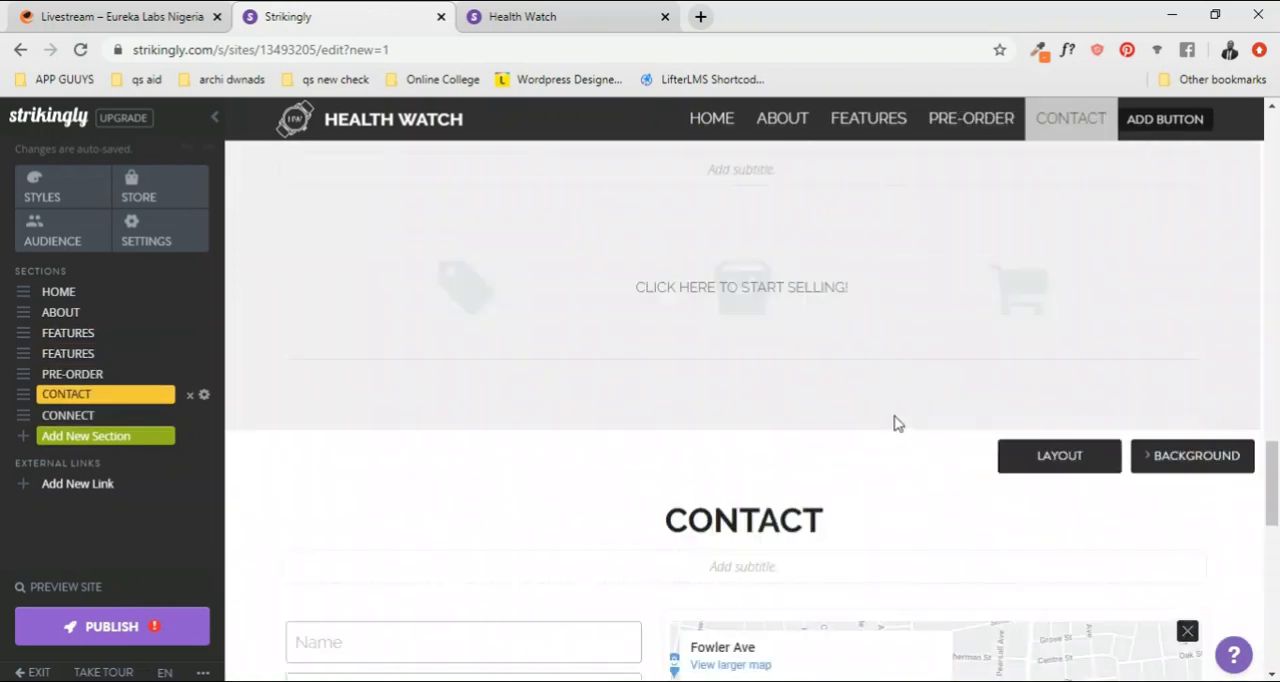
scroll(894, 406, up, 10)
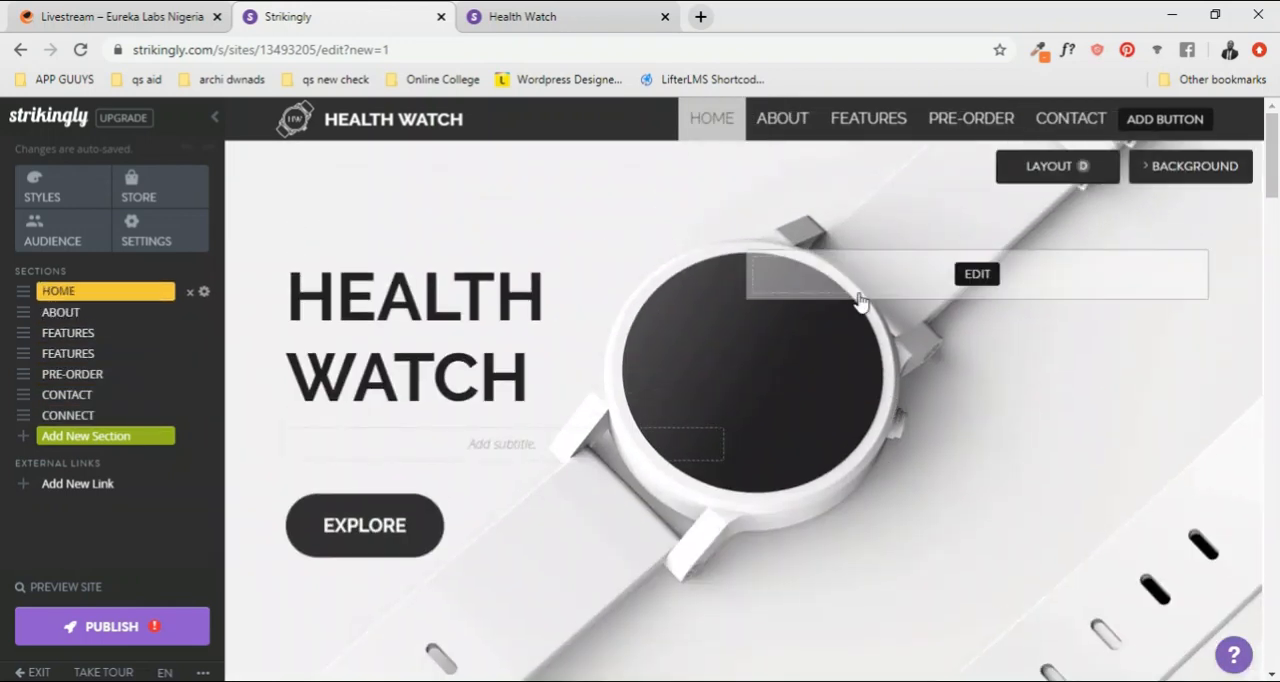
scroll(868, 311, down, 3)
scroll(868, 311, down, 8)
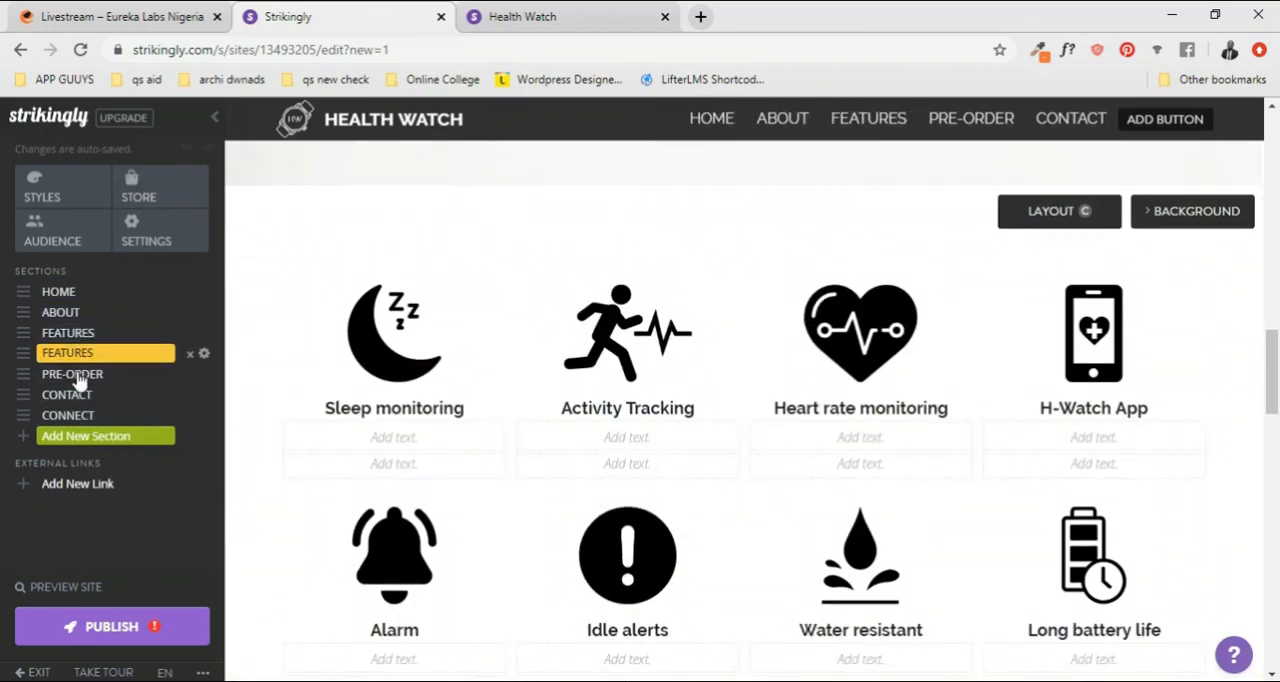
scroll(526, 348, down, 10)
scroll(388, 359, up, 12)
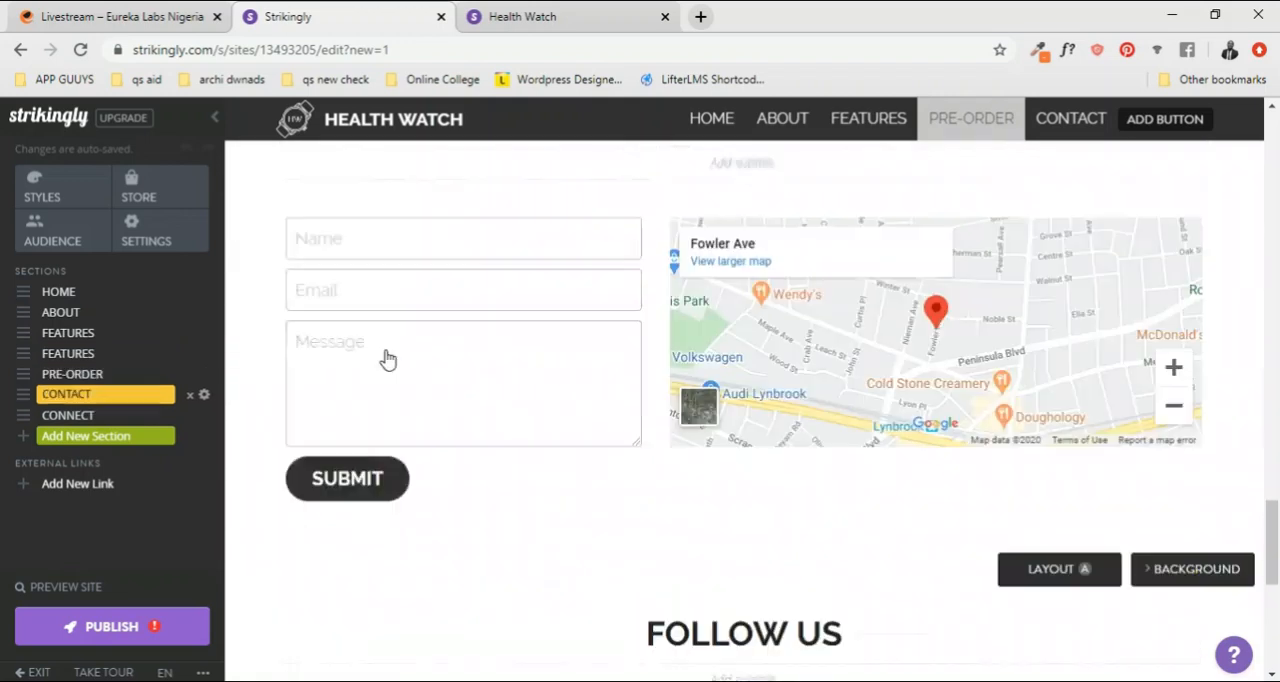
scroll(388, 355, up, 3)
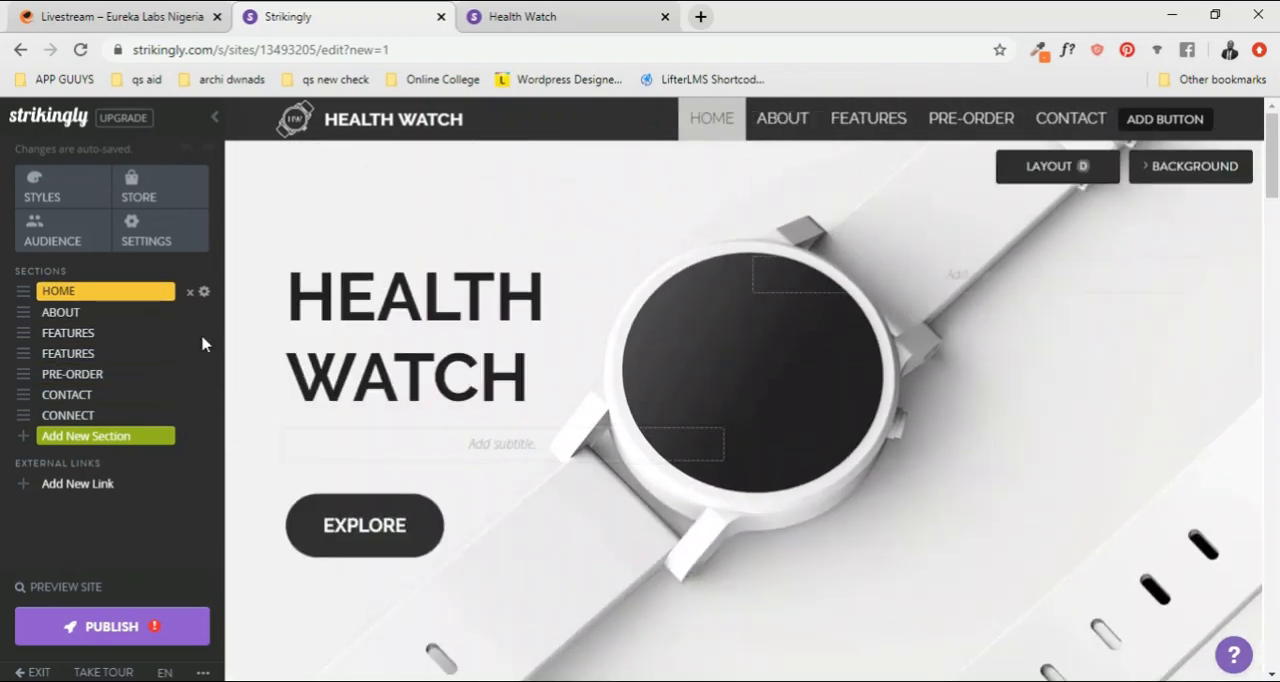
click(108, 313)
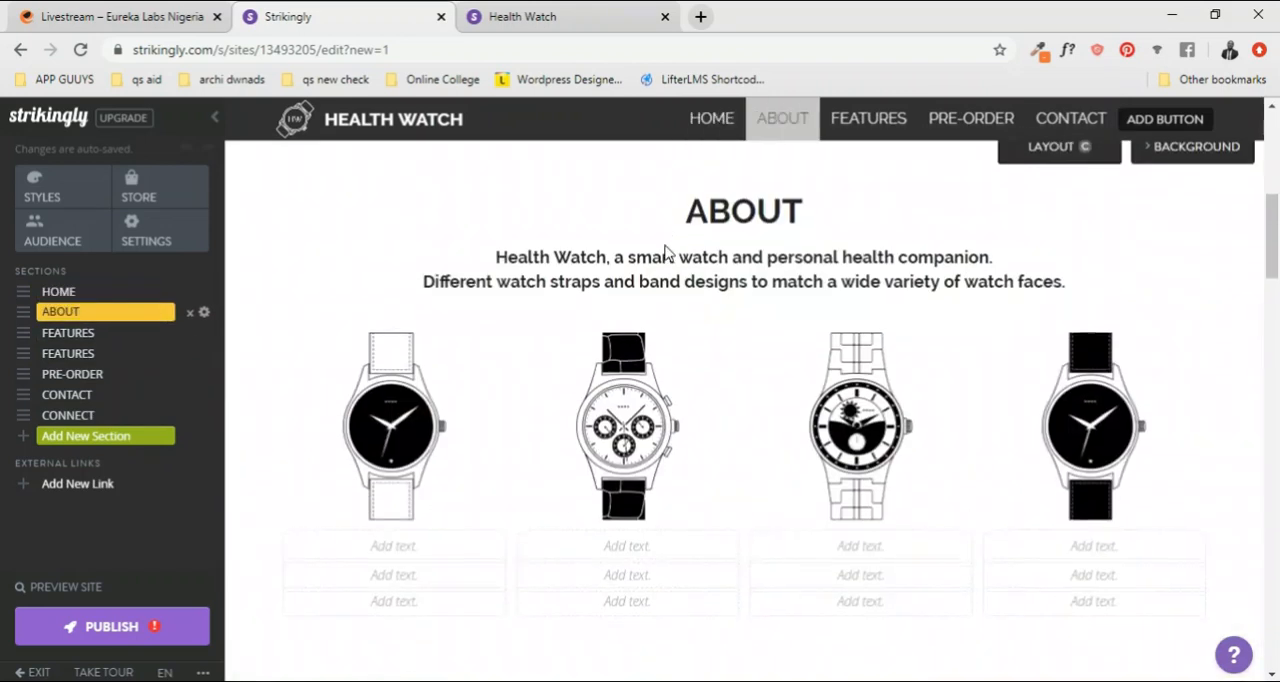
scroll(453, 341, up, 5)
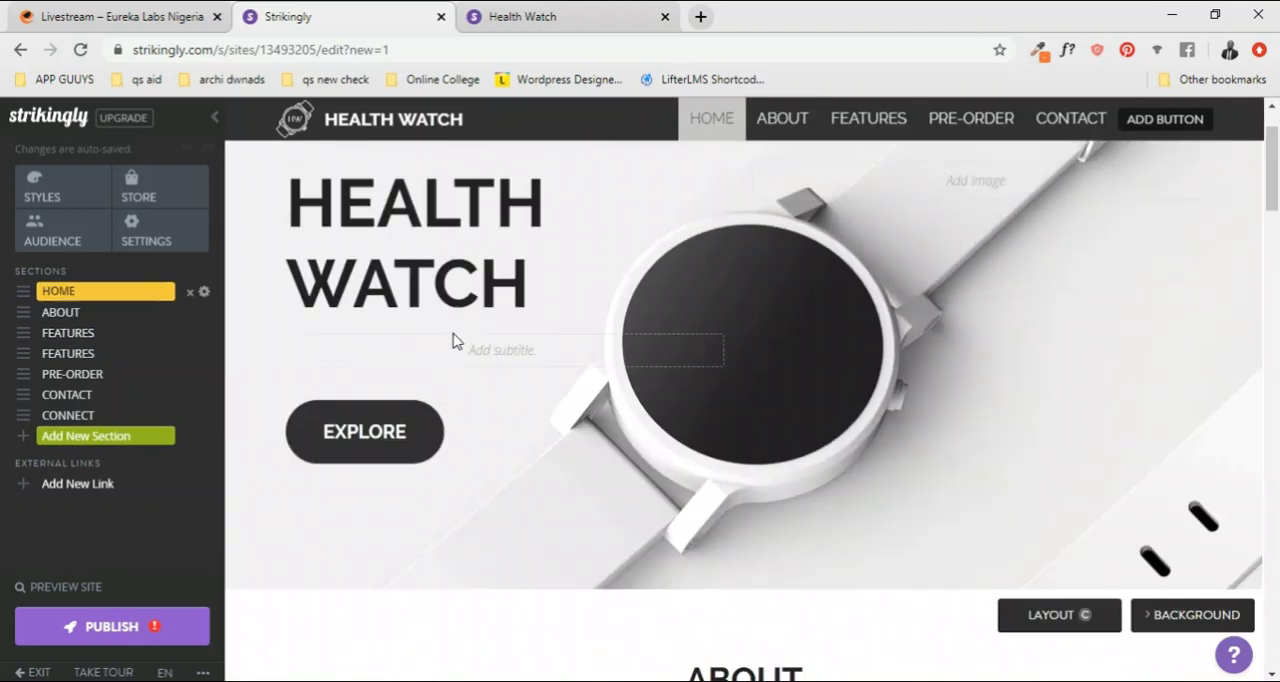
scroll(453, 341, up, 1)
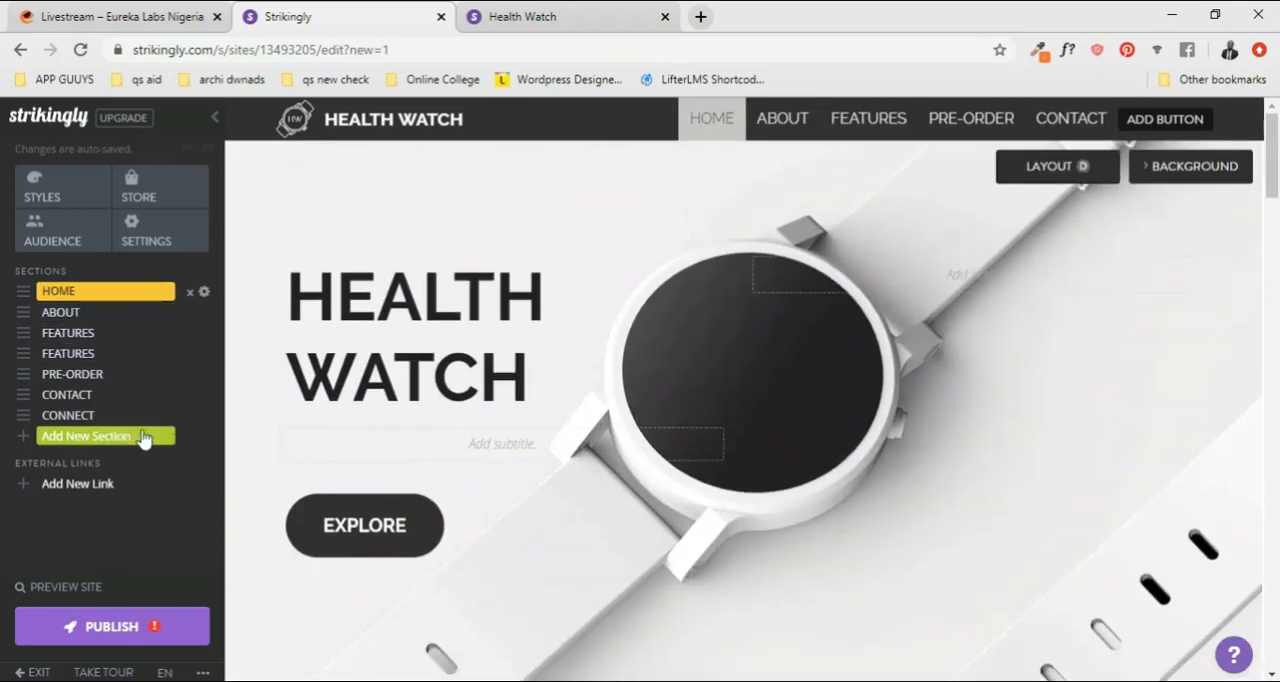
Step: Browse the available section types and add a new Gallery section after the Home section
click(87, 438)
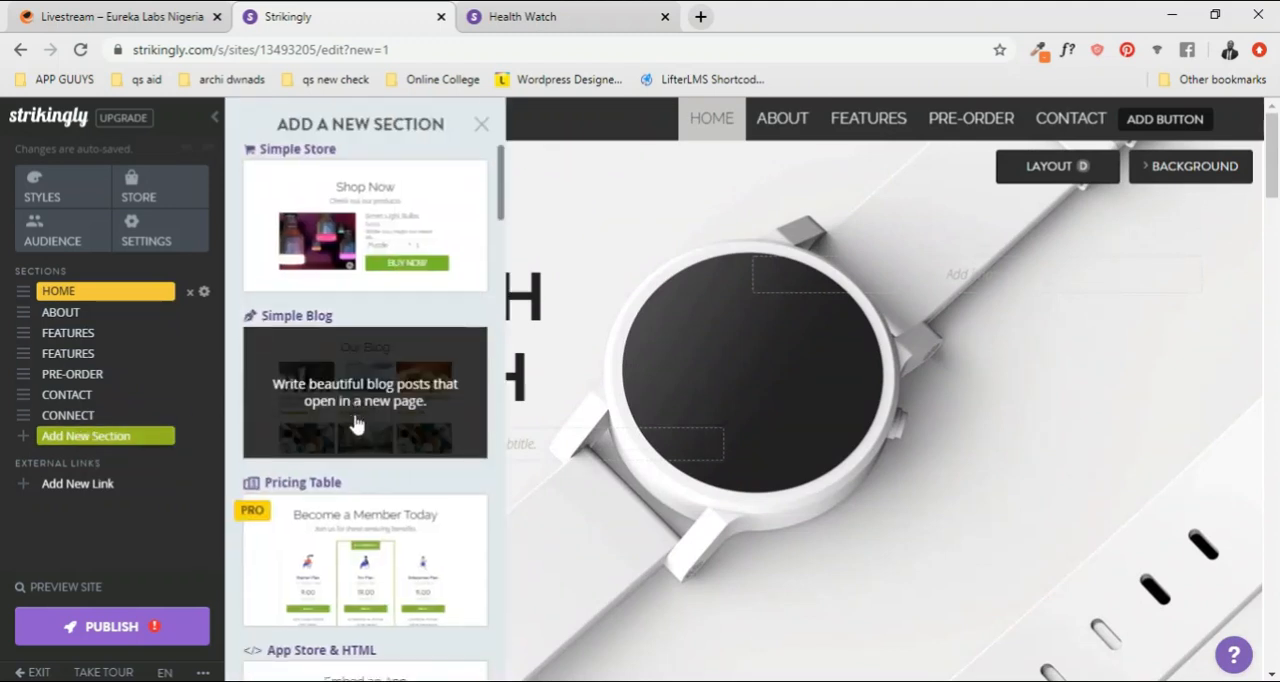
scroll(357, 424, down, 4)
scroll(357, 420, up, 4)
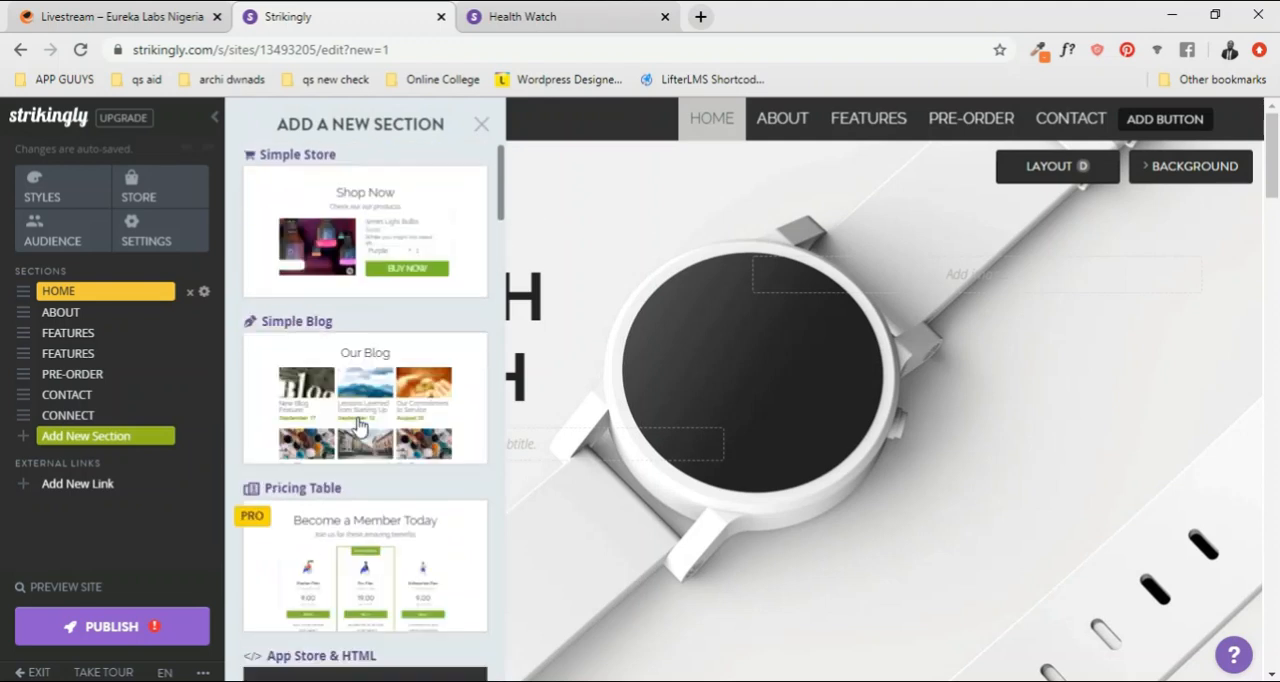
scroll(371, 318, down, 3)
scroll(371, 318, up, 2)
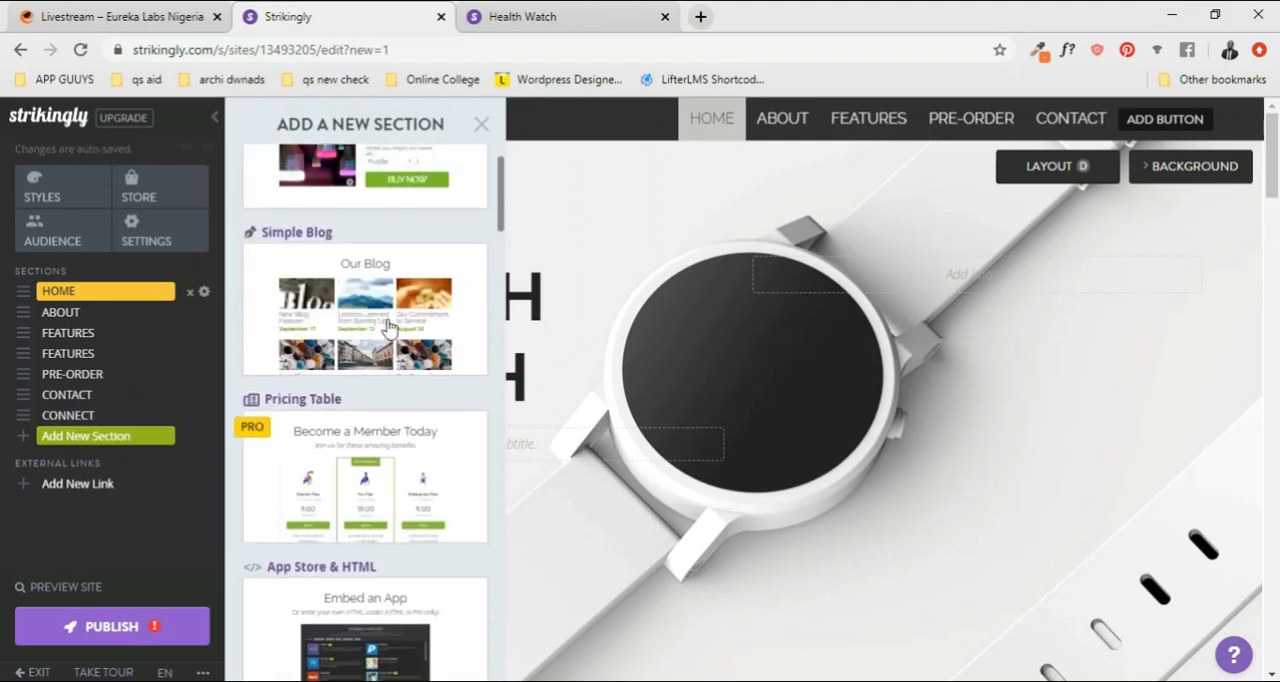
scroll(340, 360, down, 10)
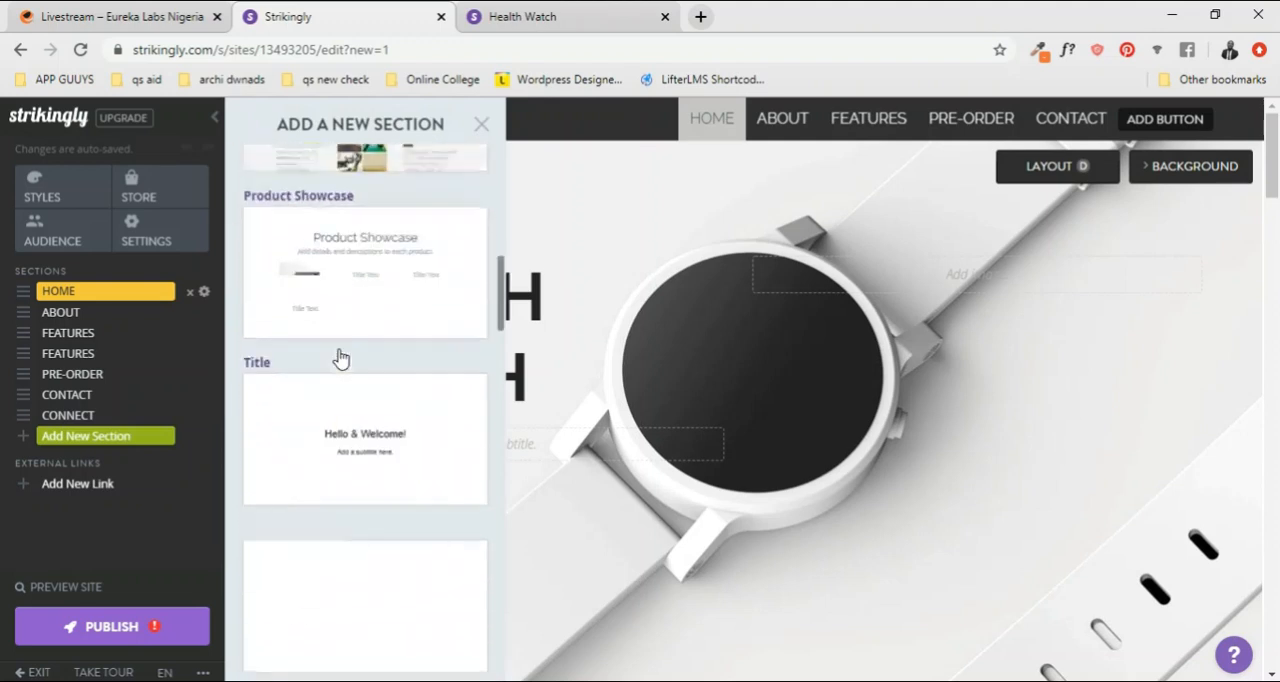
scroll(405, 387, down, 8)
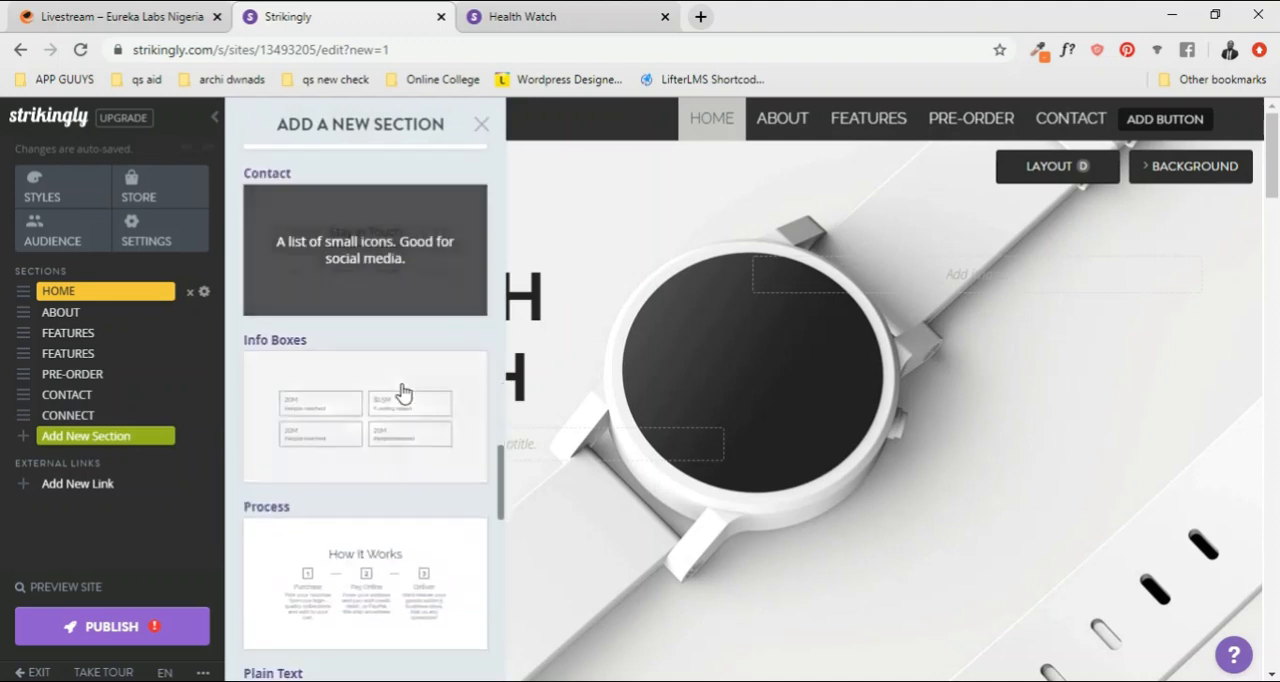
scroll(405, 390, up, 3)
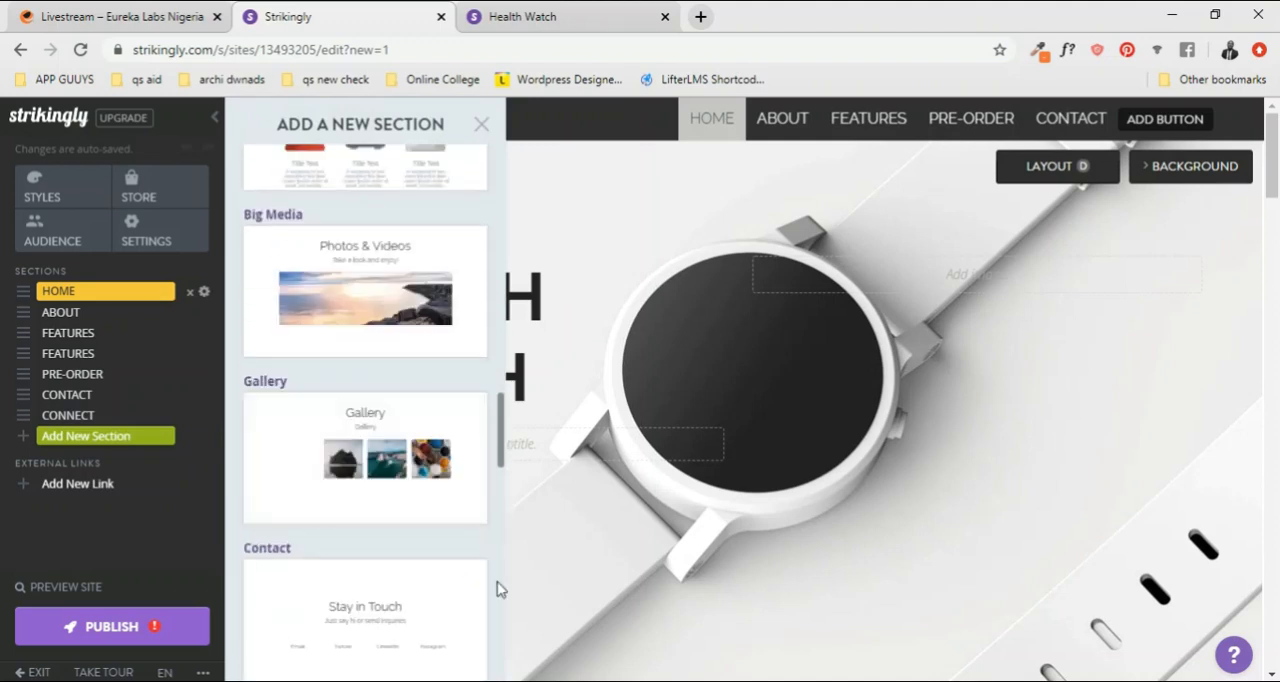
click(387, 455)
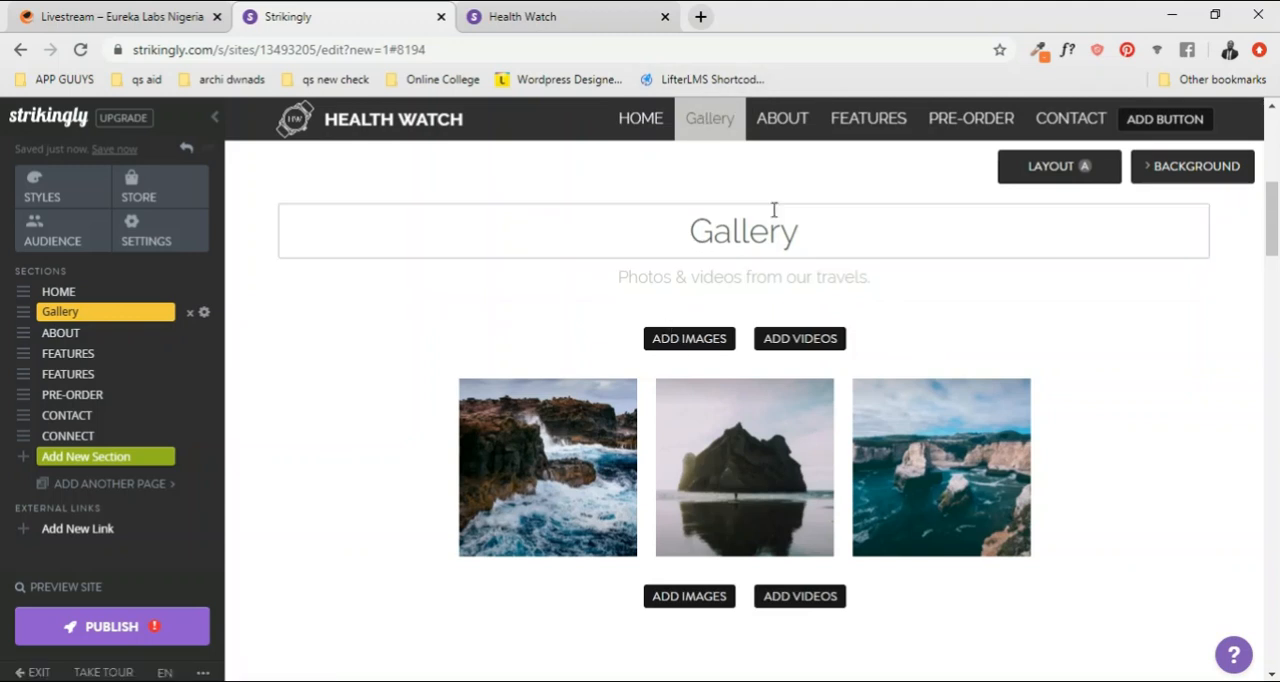
Step: Move the Gallery section below the second FEATURES section, directly above PRE-ORDER
scroll(694, 208, down, 6)
scroll(769, 222, down, 10)
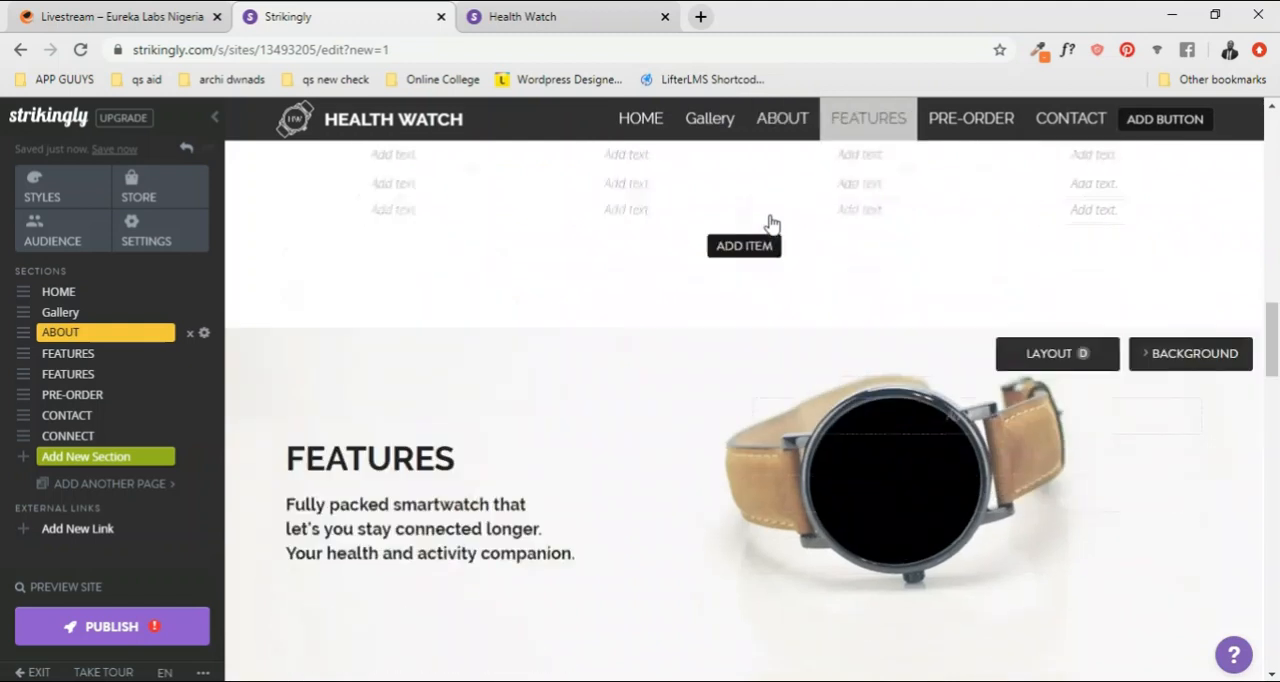
scroll(769, 222, up, 15)
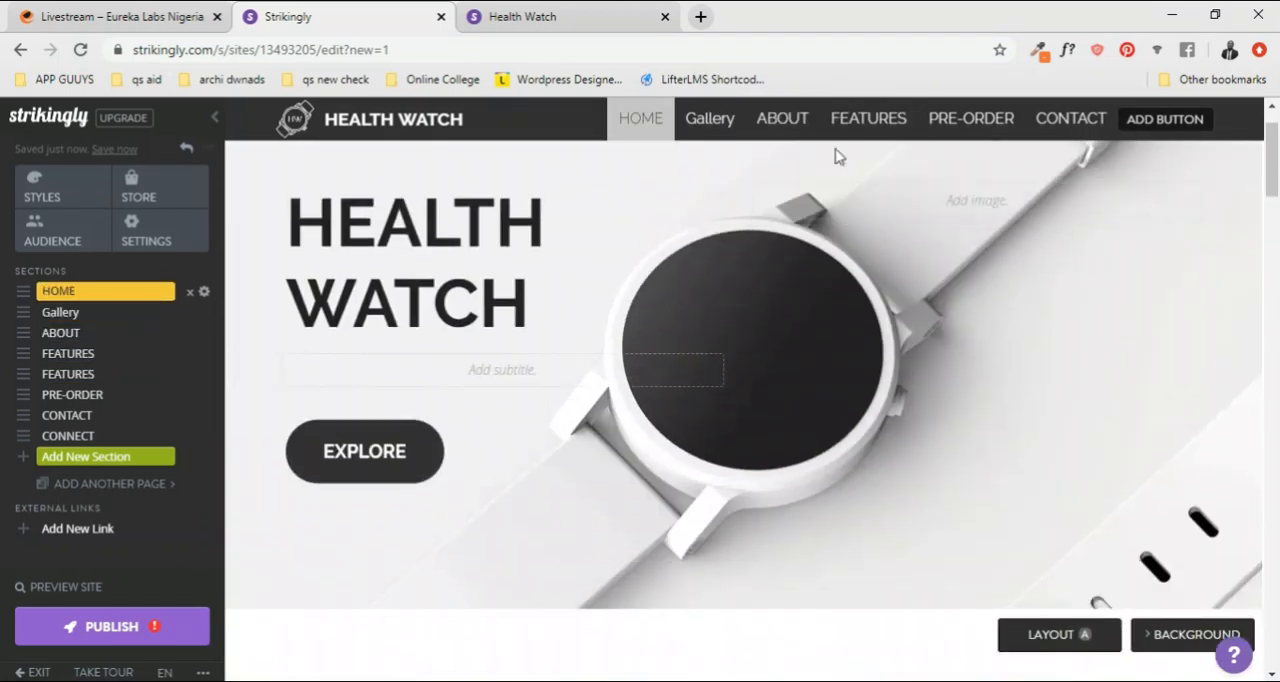
click(860, 119)
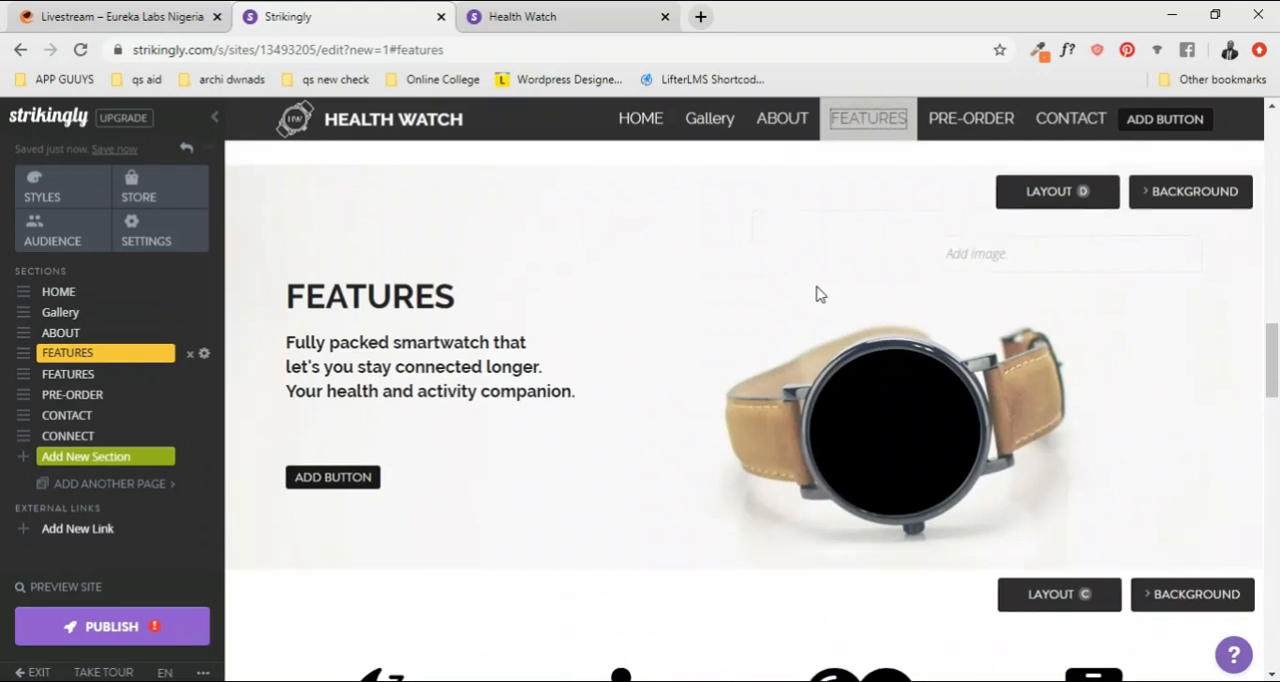
scroll(816, 293, up, 6)
scroll(816, 290, up, 6)
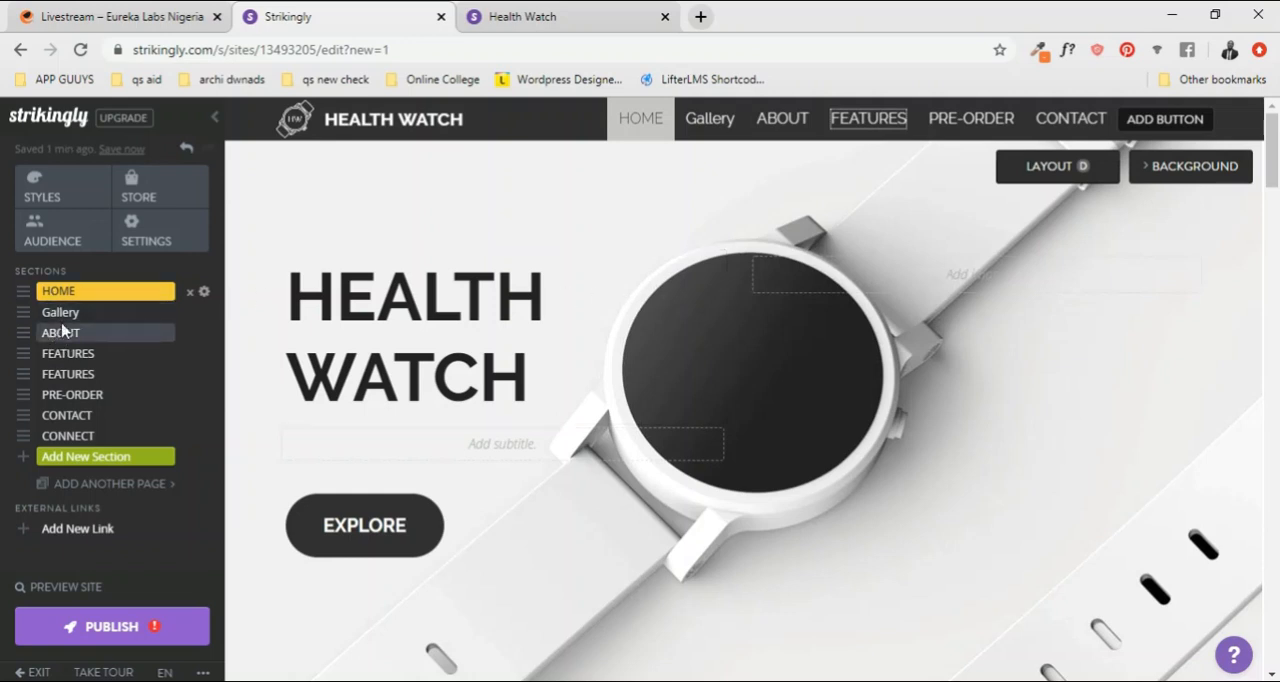
click(82, 400)
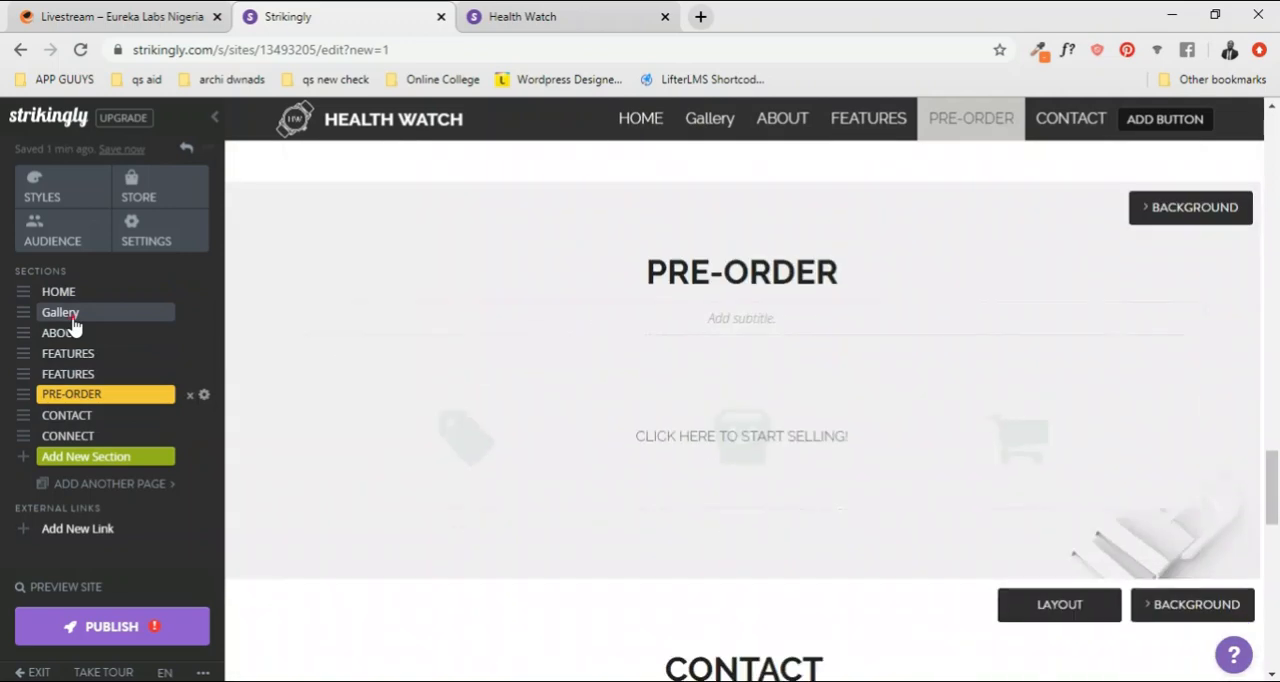
click(72, 312)
drag(24, 316, 26, 372)
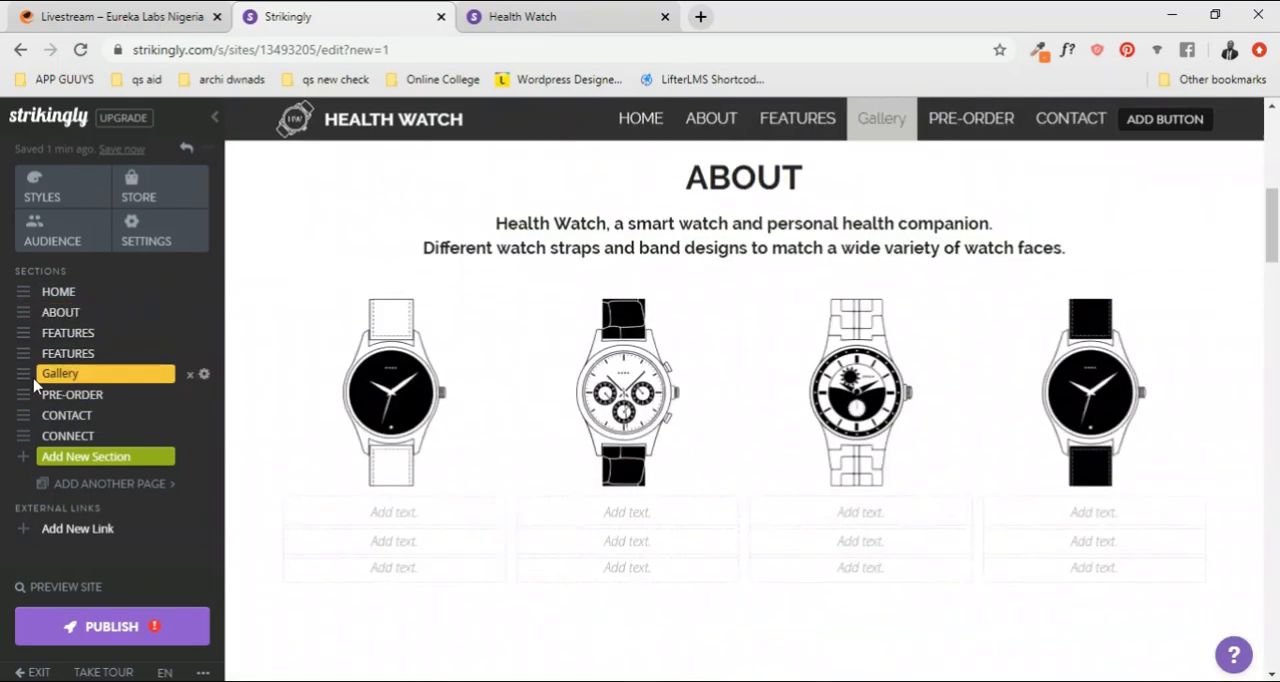
Step: Check the Gallery section's position on the page and follow the site navigation to Features and Gallery
scroll(689, 417, down, 5)
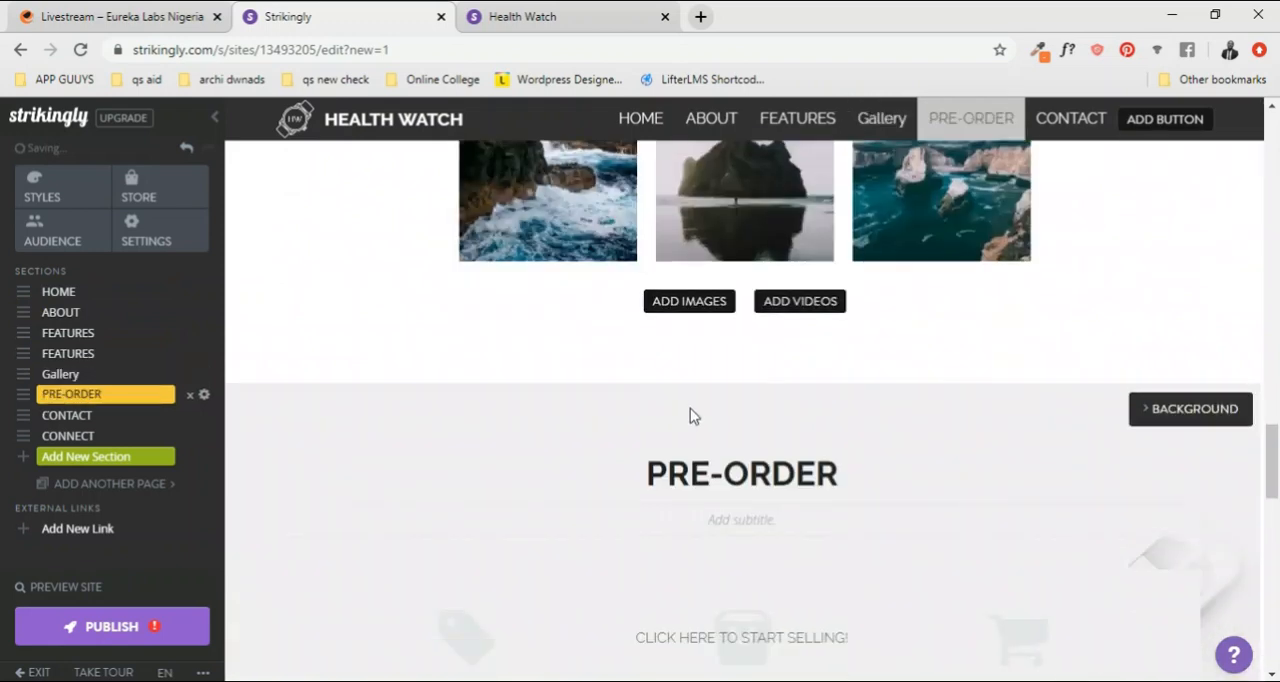
scroll(725, 347, up, 4)
scroll(725, 347, up, 15)
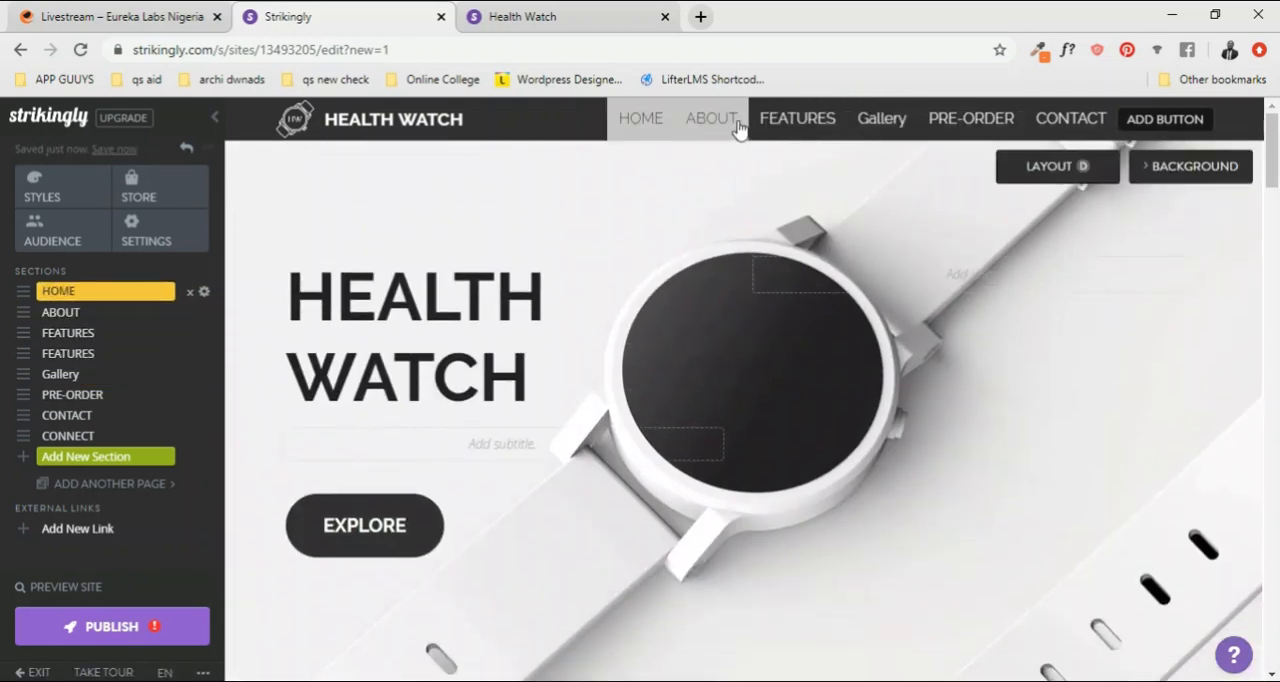
click(805, 120)
click(873, 119)
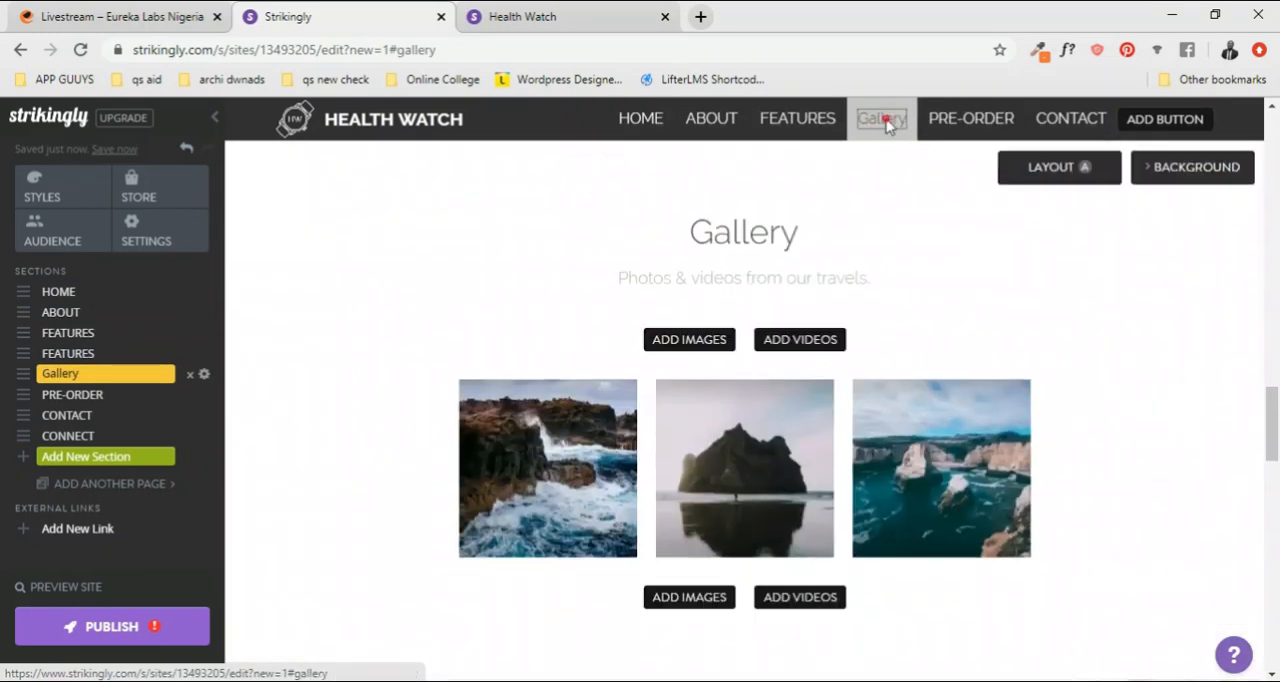
Step: Rewrite the Gallery section's heading in capitals as GALLERY and rename its entry in the section list to GALLERY
click(760, 233)
drag(801, 233, 720, 234)
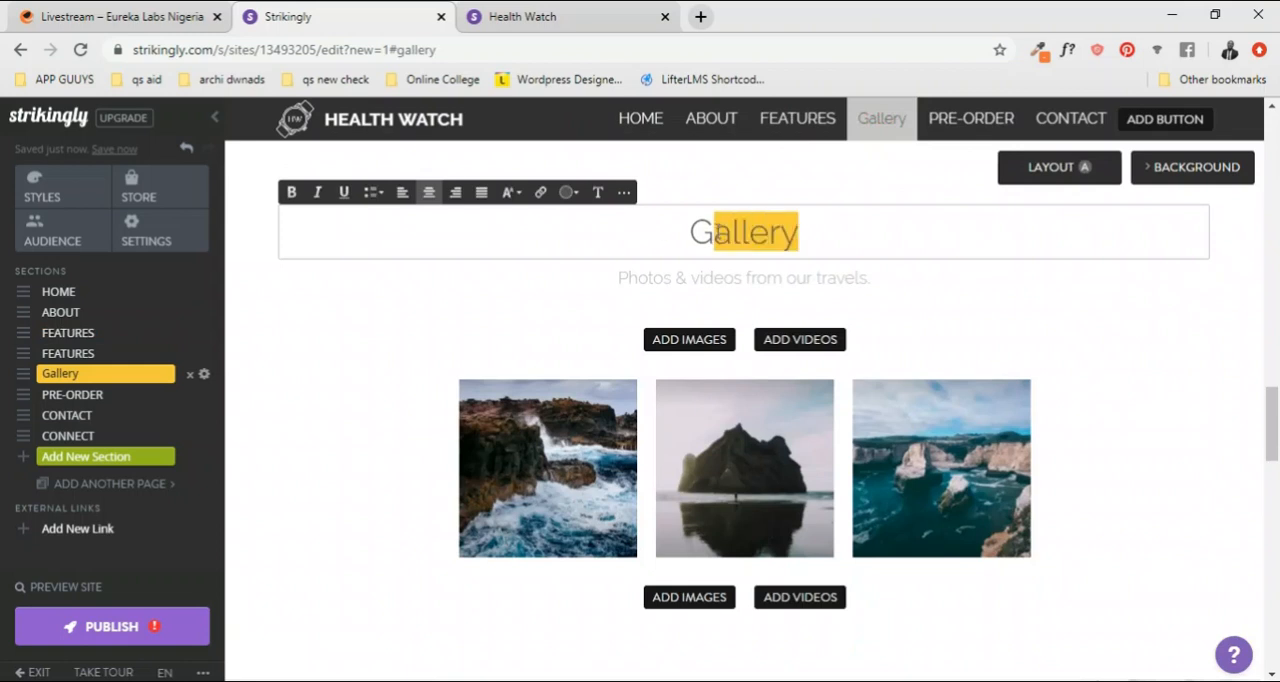
click(515, 194)
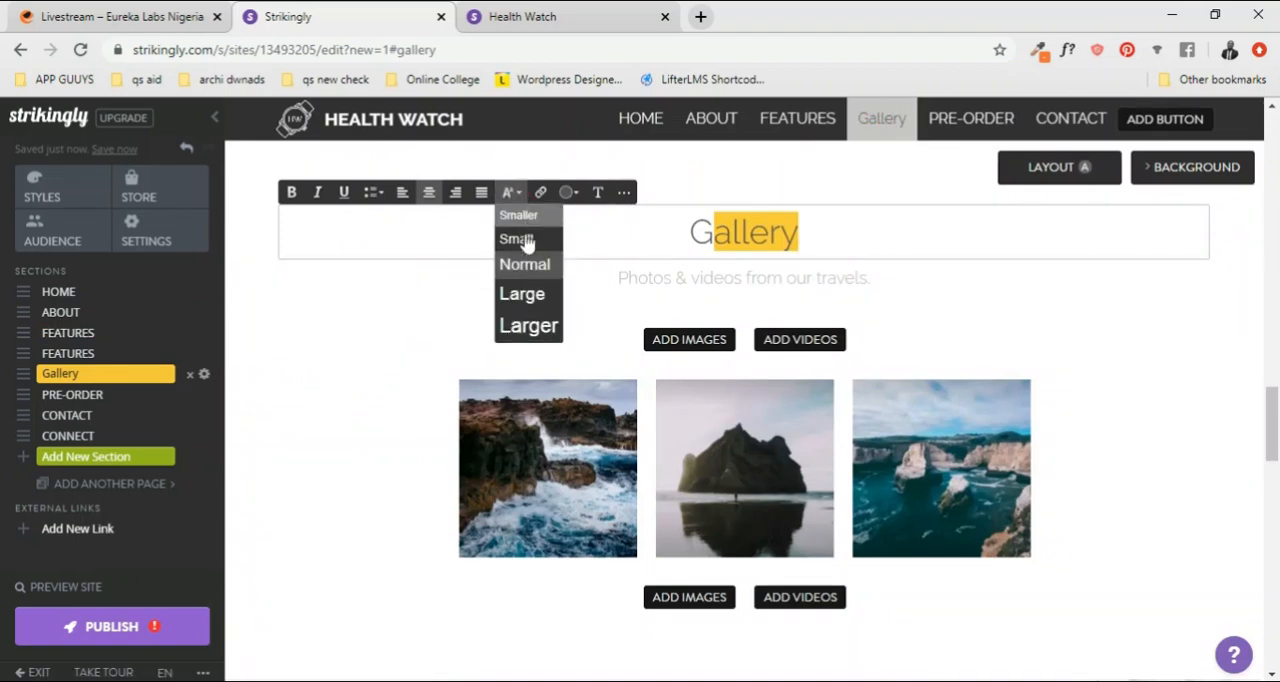
click(723, 230)
key(Delete)
key(Delete)
key(Delete)
key(Delete)
key(Delete)
key(Delete)
text(ALLERY)
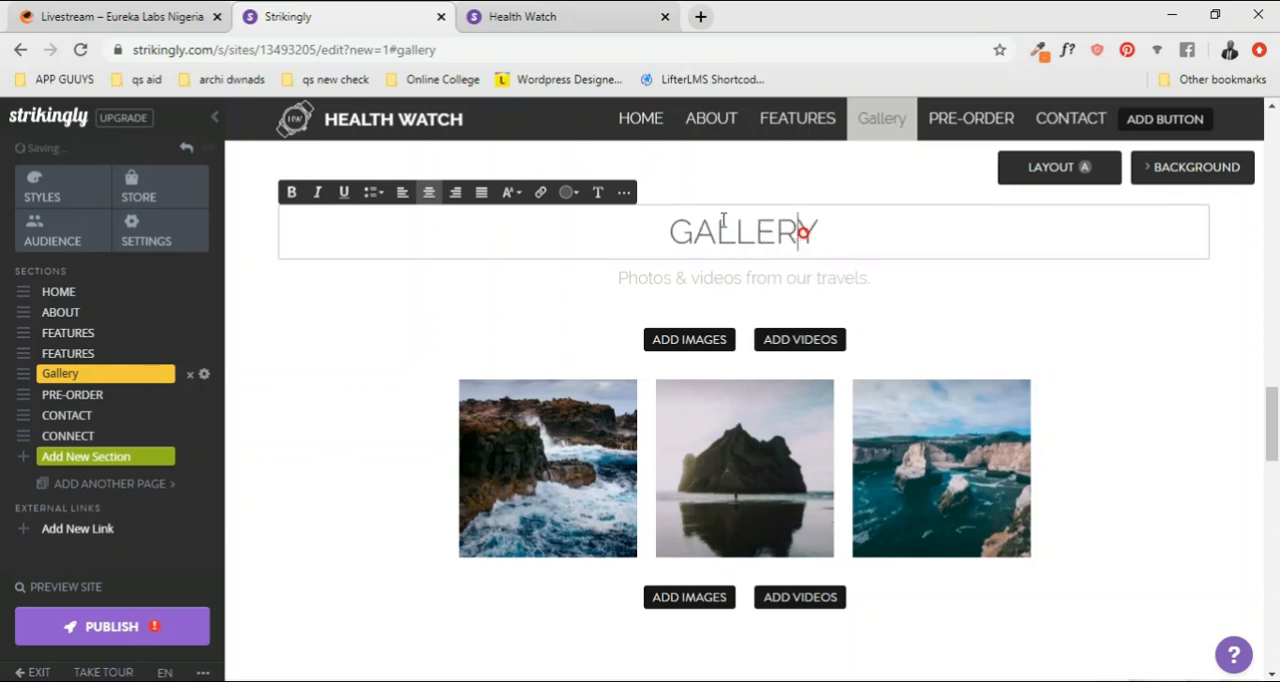
click(71, 379)
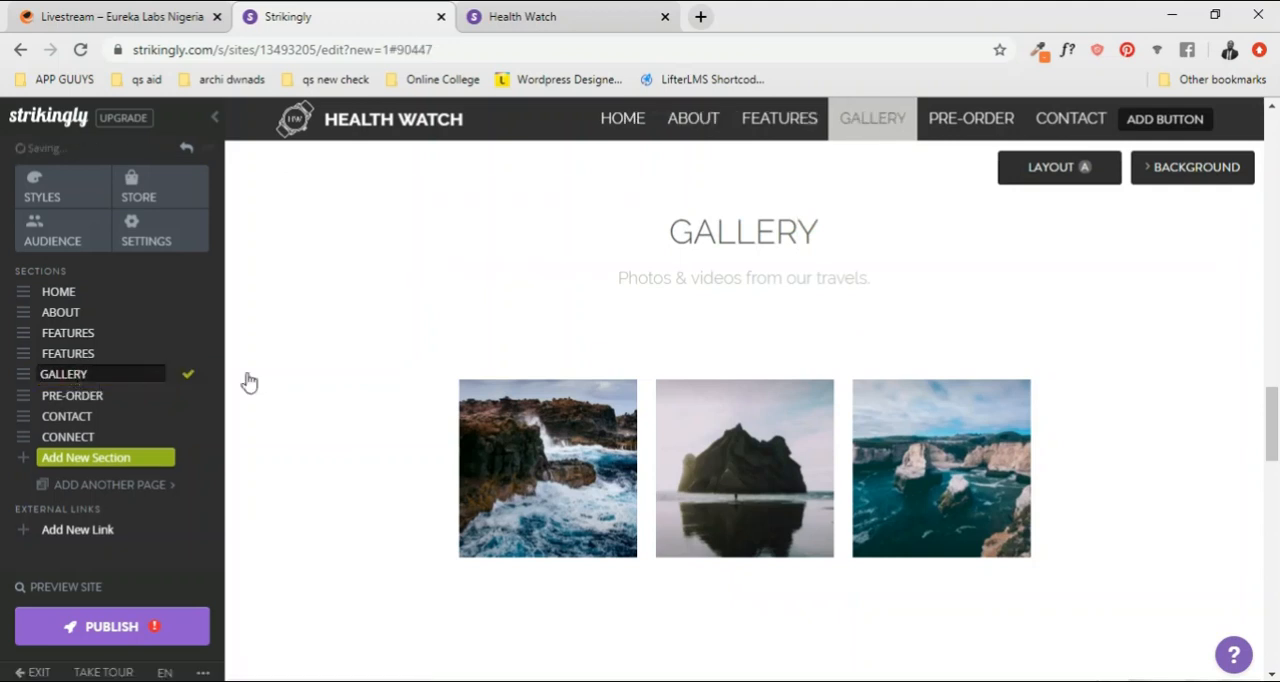
click(805, 232)
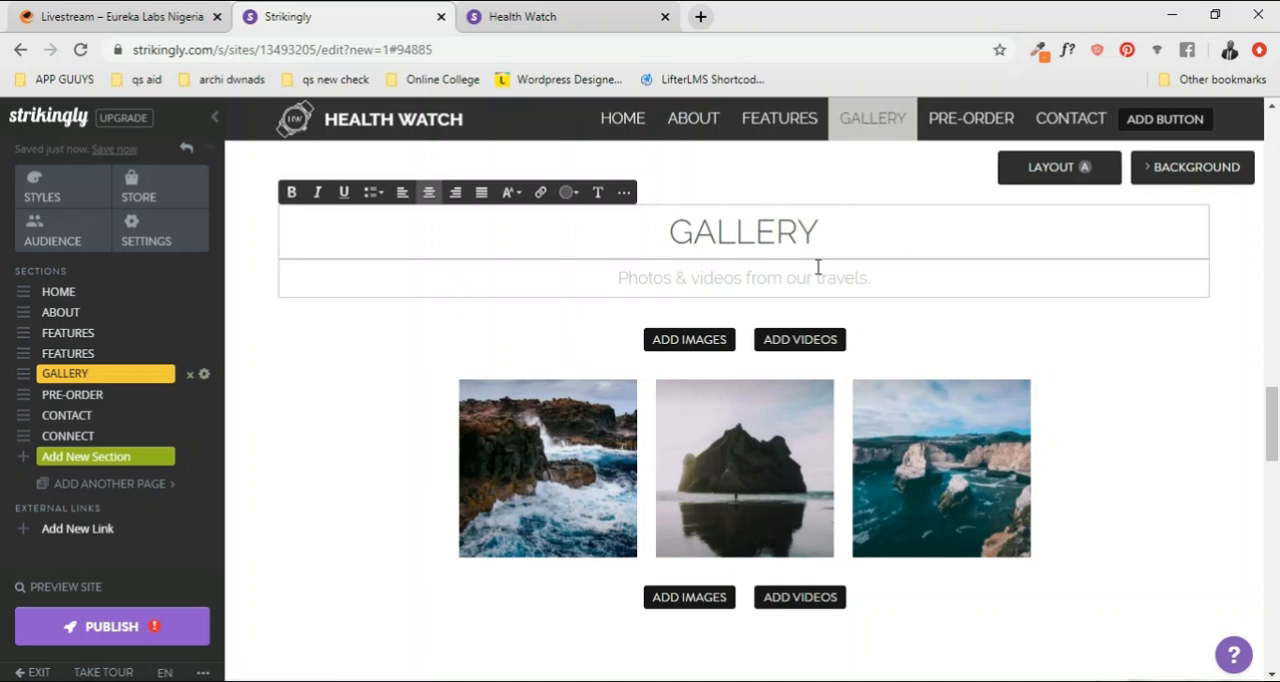
Step: Examine the text formatting of the PRE-ORDER section's heading
scroll(816, 266, down, 2)
scroll(816, 270, up, 2)
scroll(812, 268, down, 5)
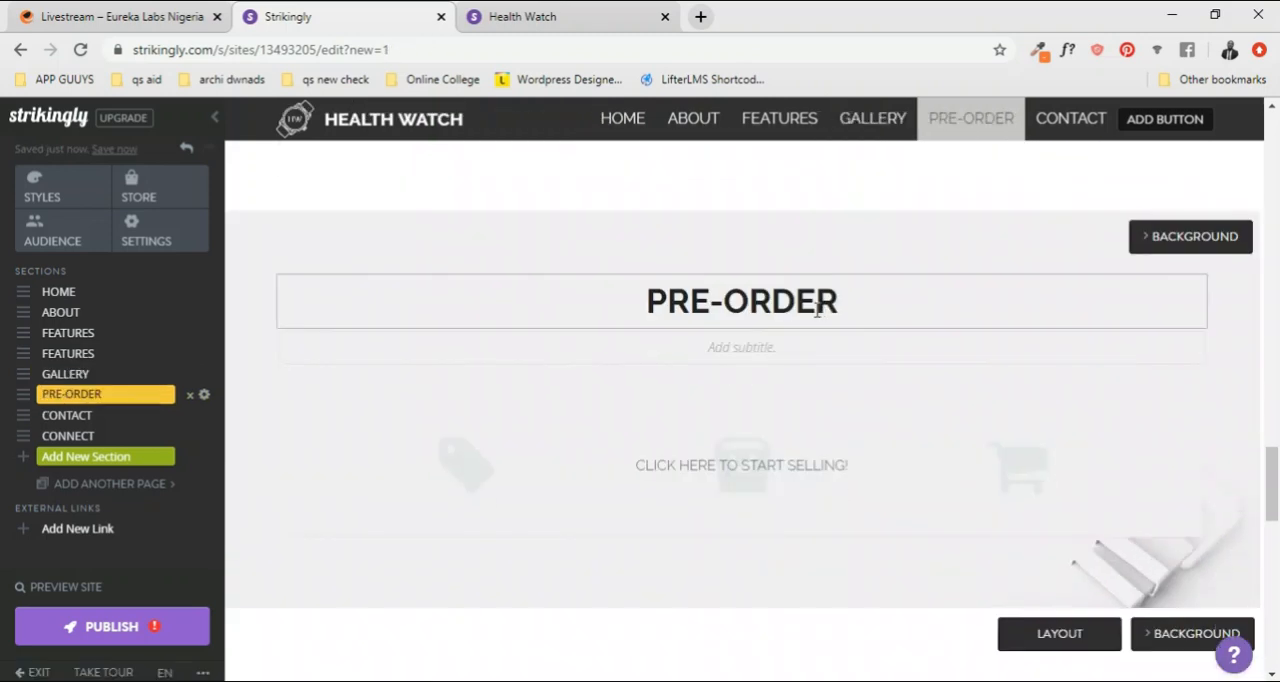
triple_click(757, 305)
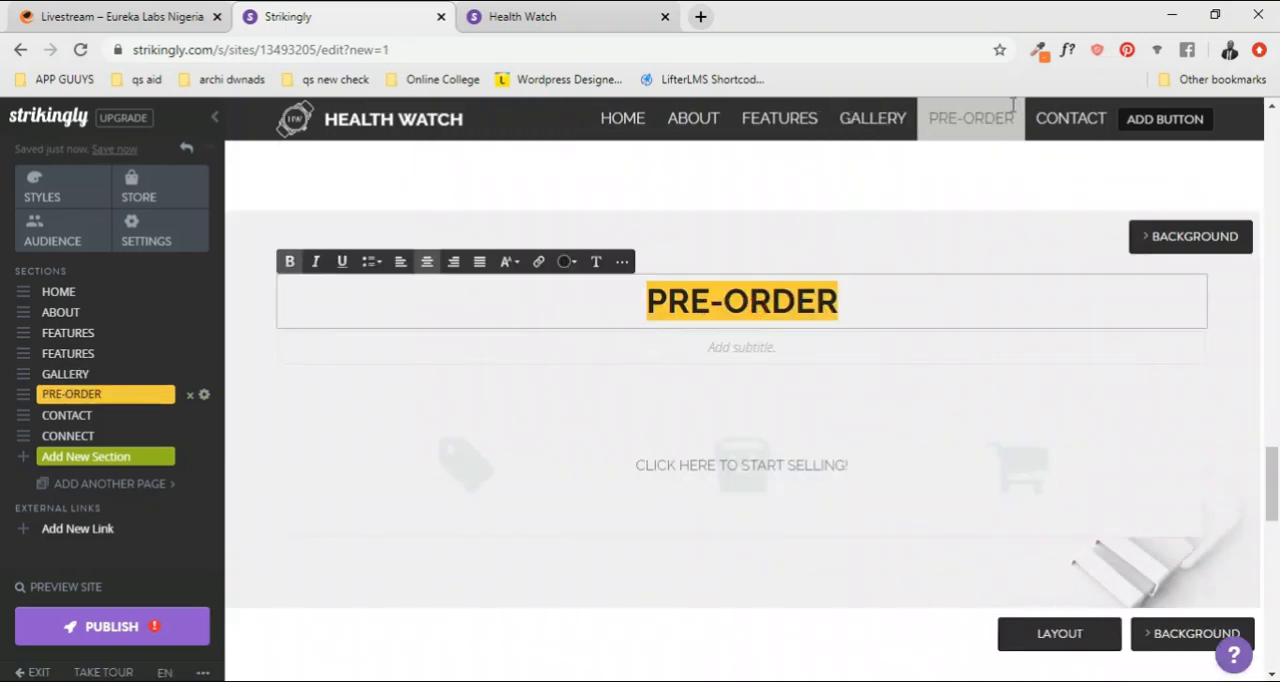
click(722, 305)
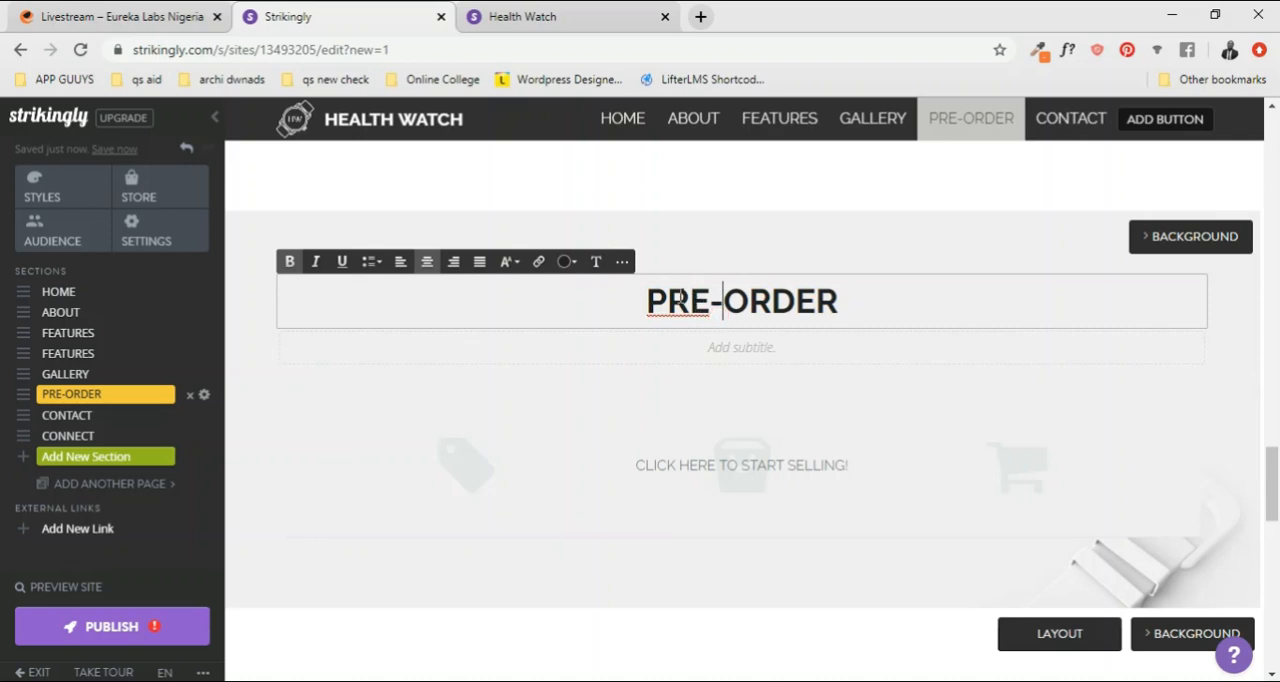
Step: Rewrite the PRE-ORDER section's heading as Pre-order and open its entry in the section list for renaming
drag(677, 300, 873, 305)
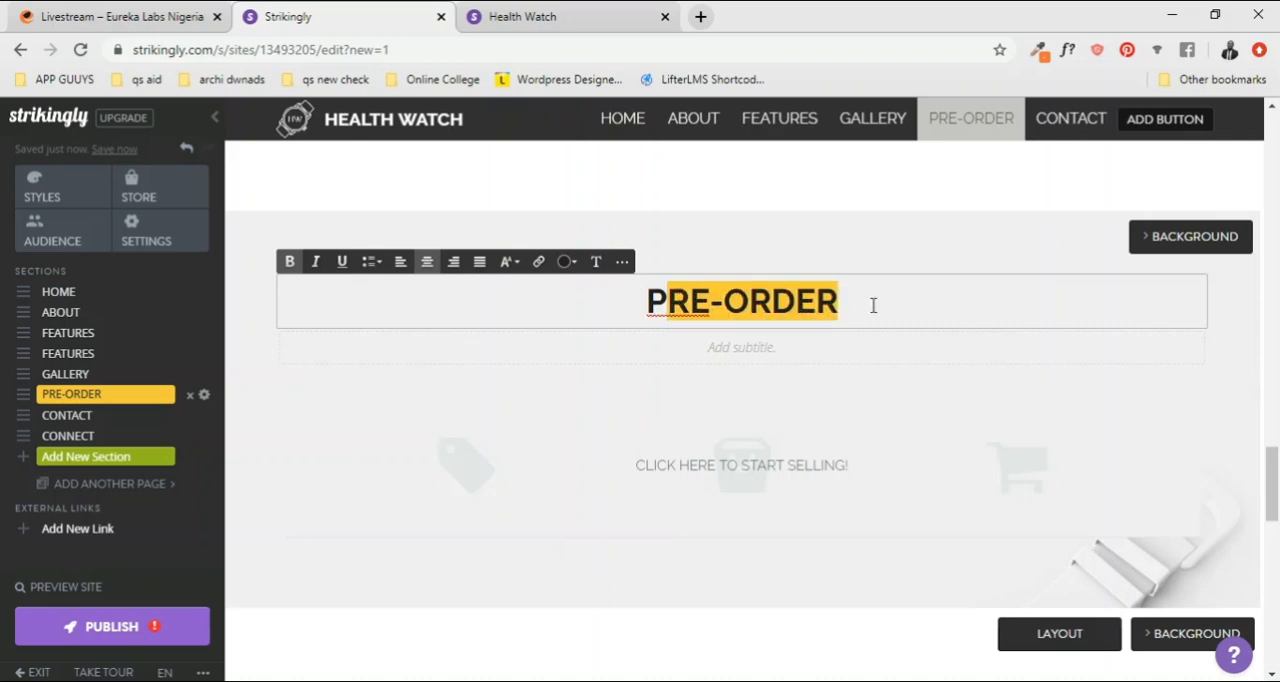
text(re)
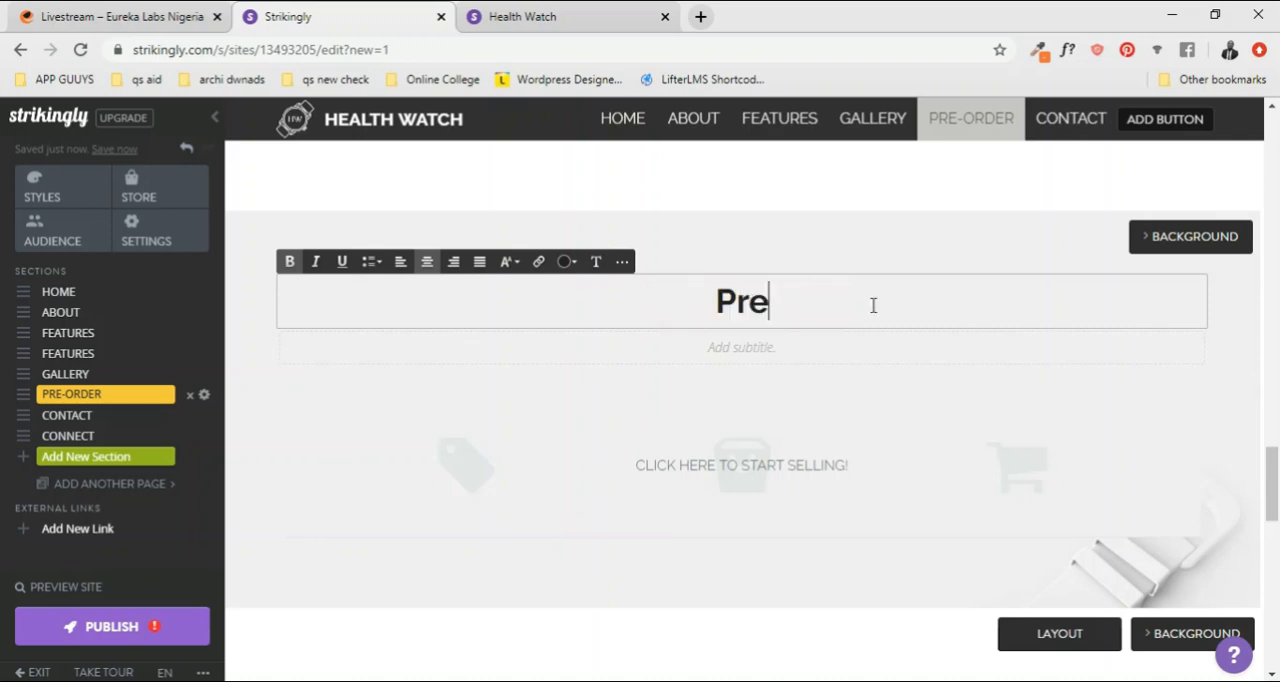
text(-order)
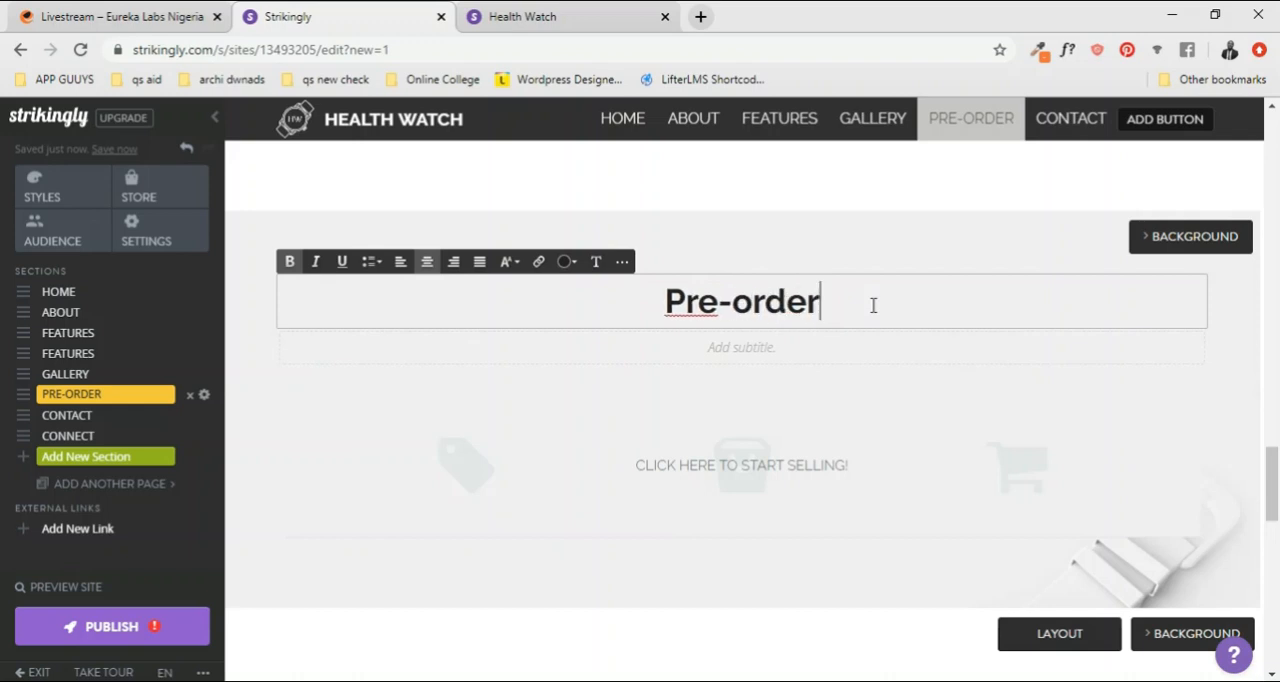
click(862, 245)
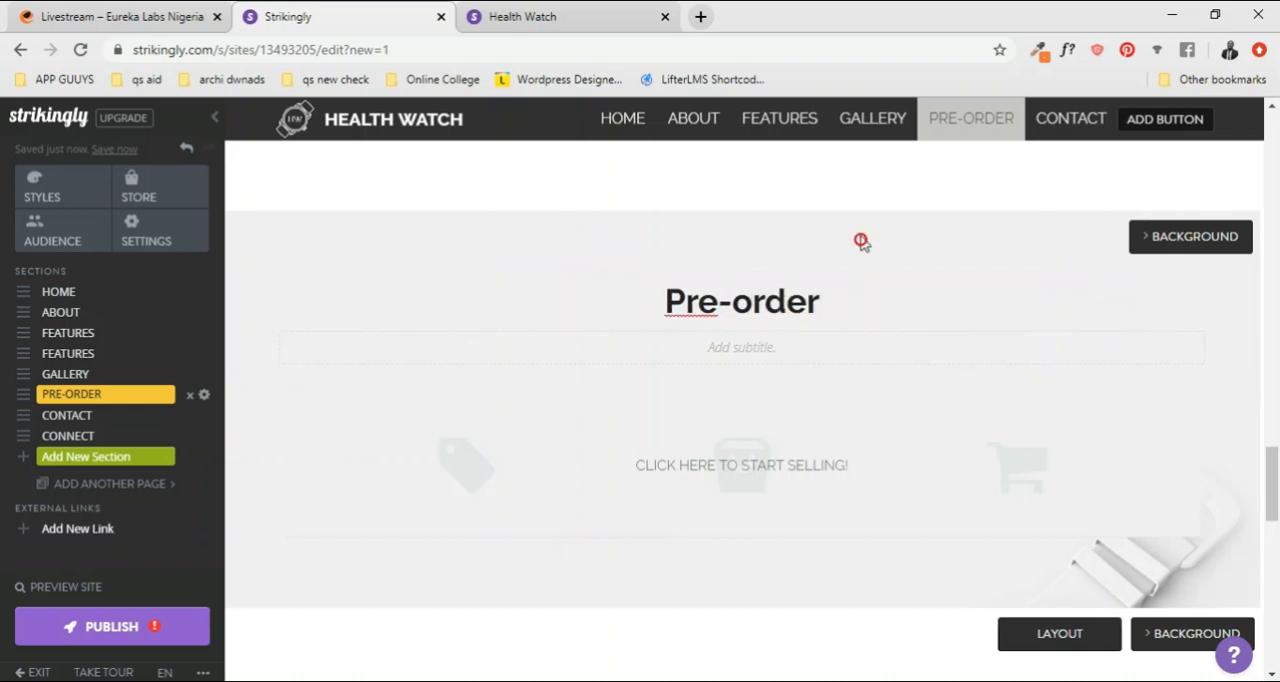
scroll(850, 195, up, 1)
scroll(789, 166, down, 2)
scroll(729, 234, up, 1)
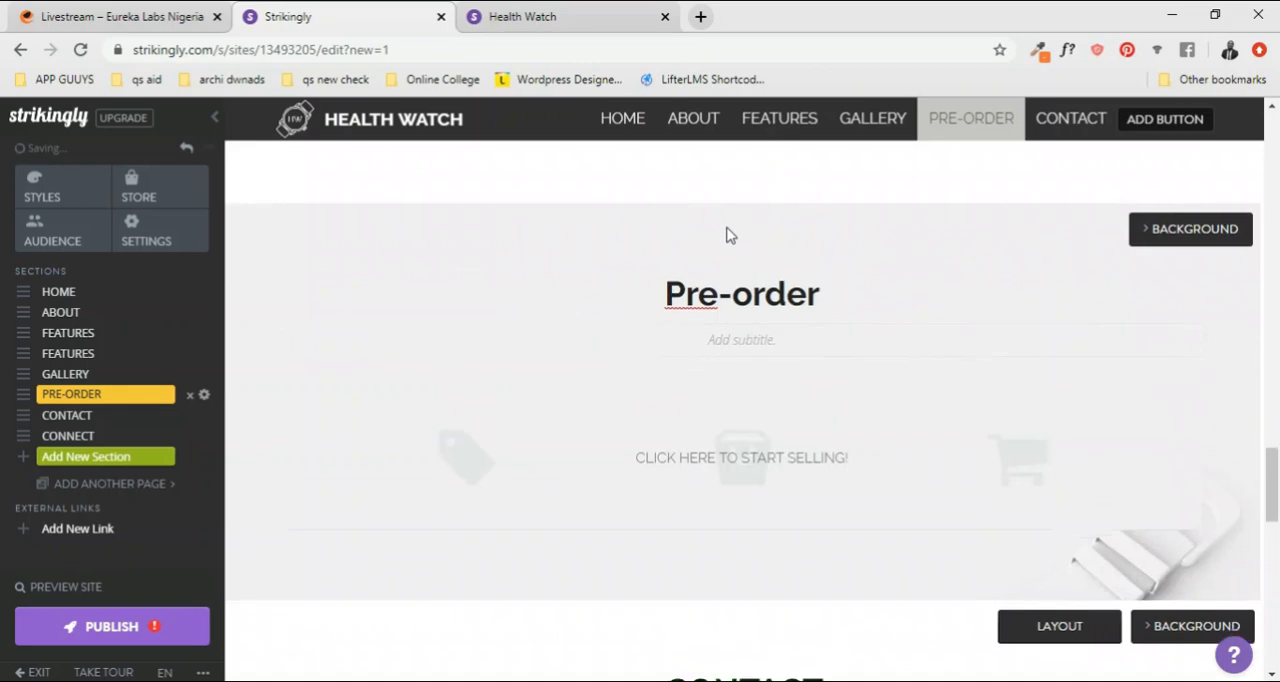
scroll(475, 354, down, 2)
click(85, 396)
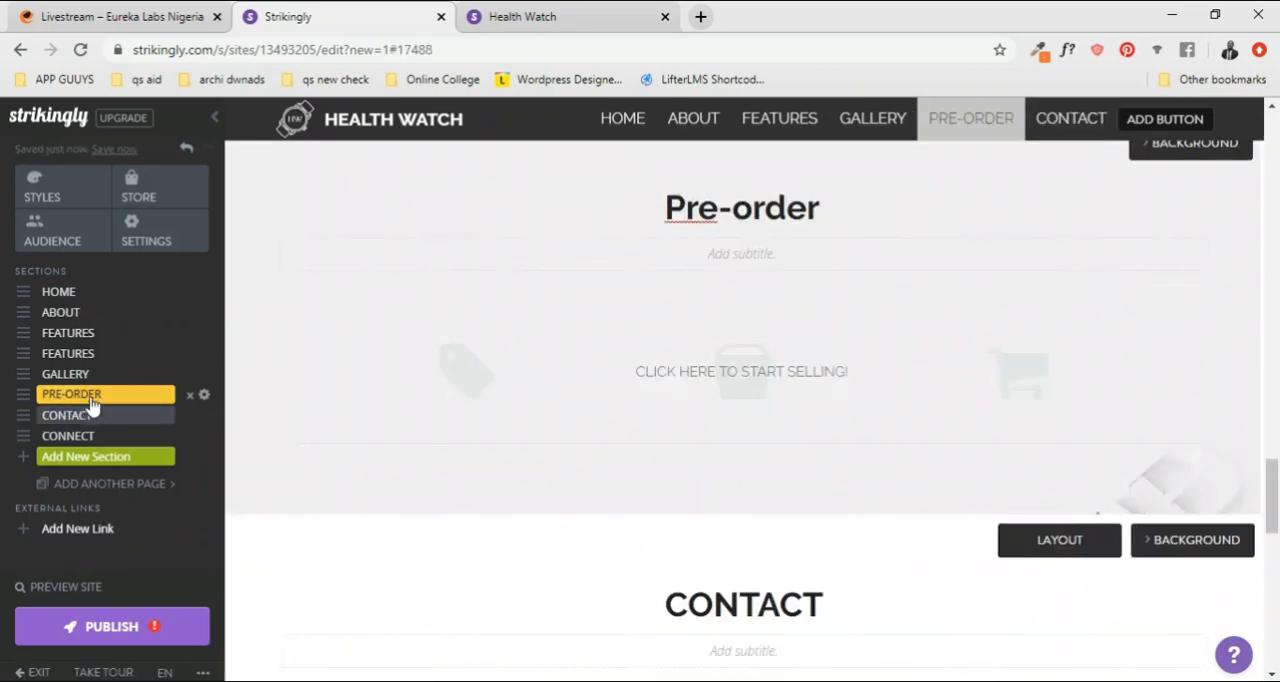
click(91, 400)
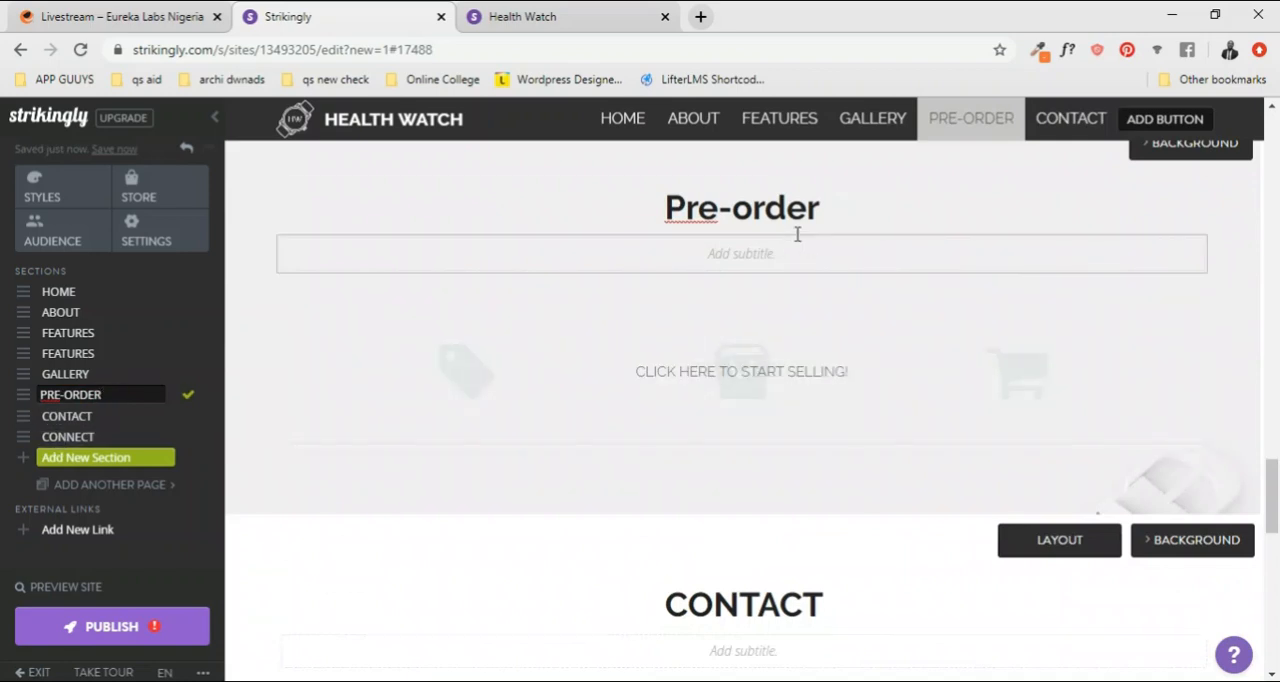
Step: Rewrite the Pre-order section's heading back in capitals as PRE-ORDER
click(768, 304)
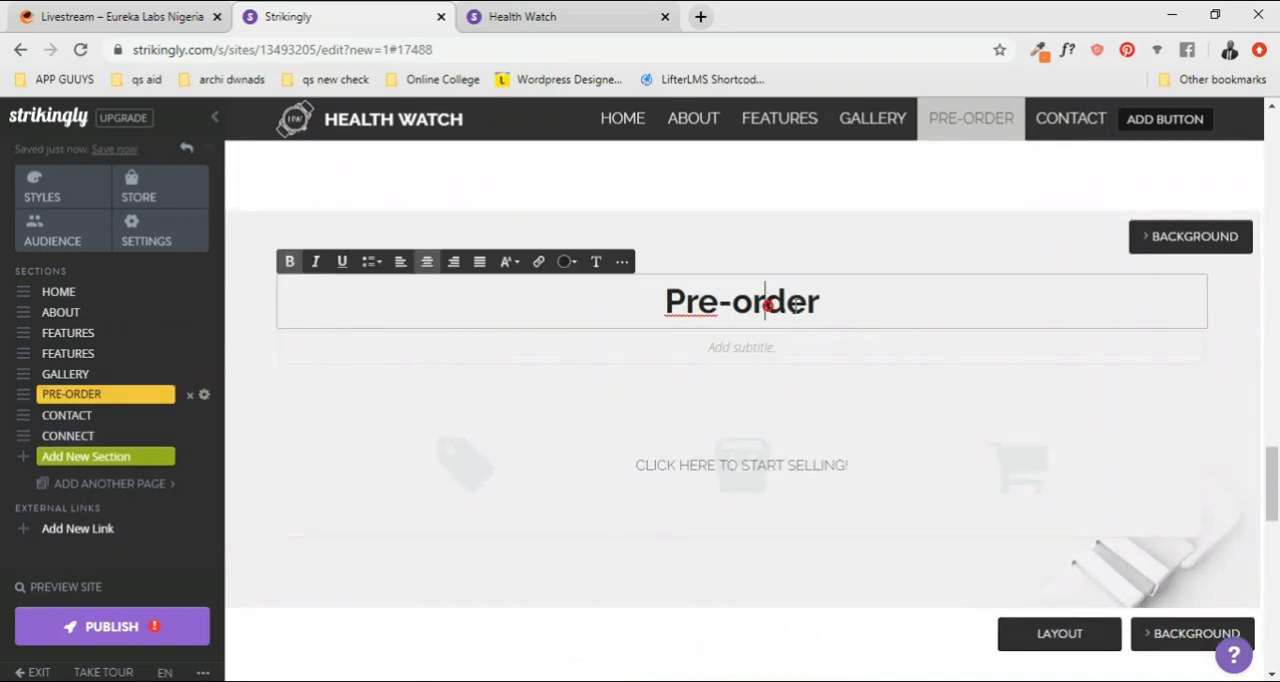
drag(823, 302, 688, 290)
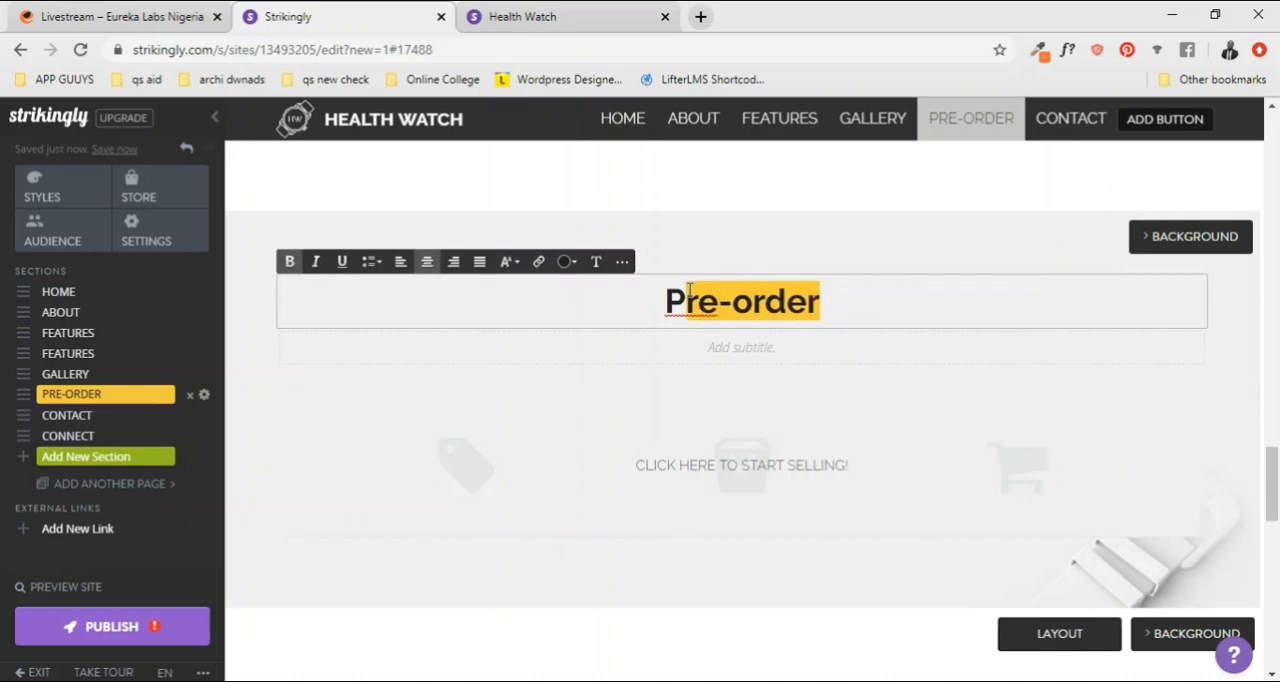
text(RE-)
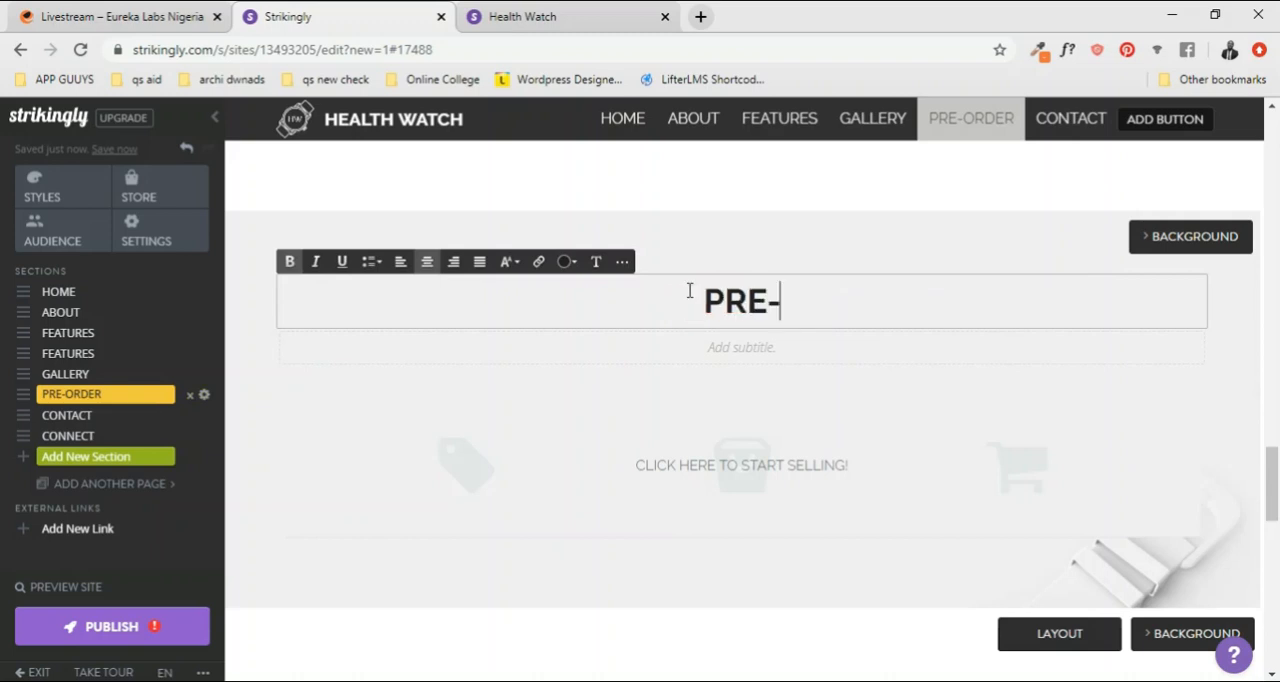
text(ORDER)
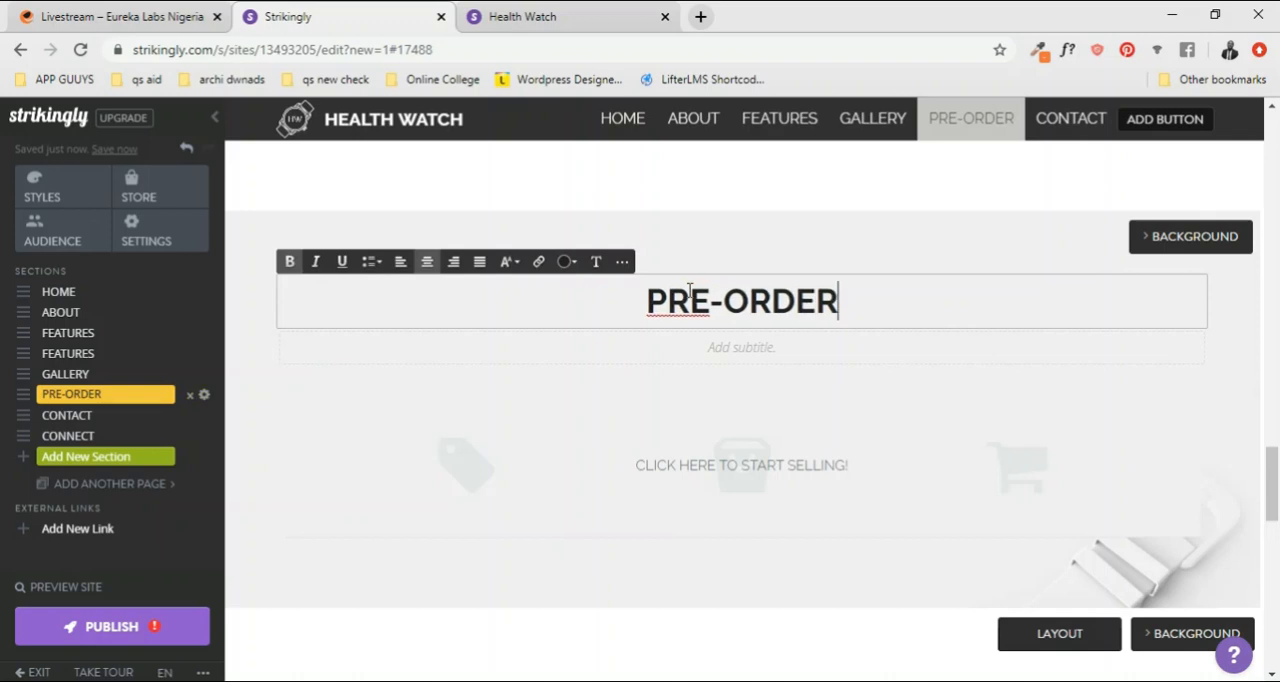
click(960, 263)
scroll(760, 290, up, 10)
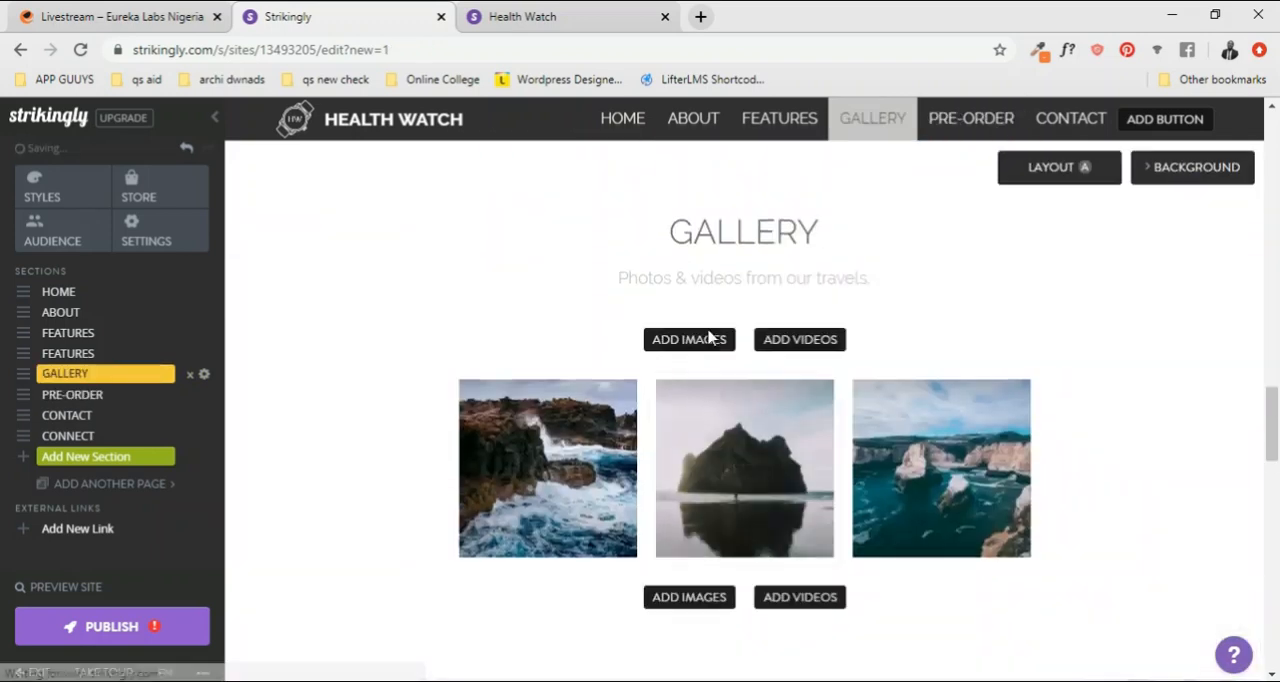
Step: Examine the Multiple Pages settings for adding another page and return to the site design
scroll(716, 336, up, 15)
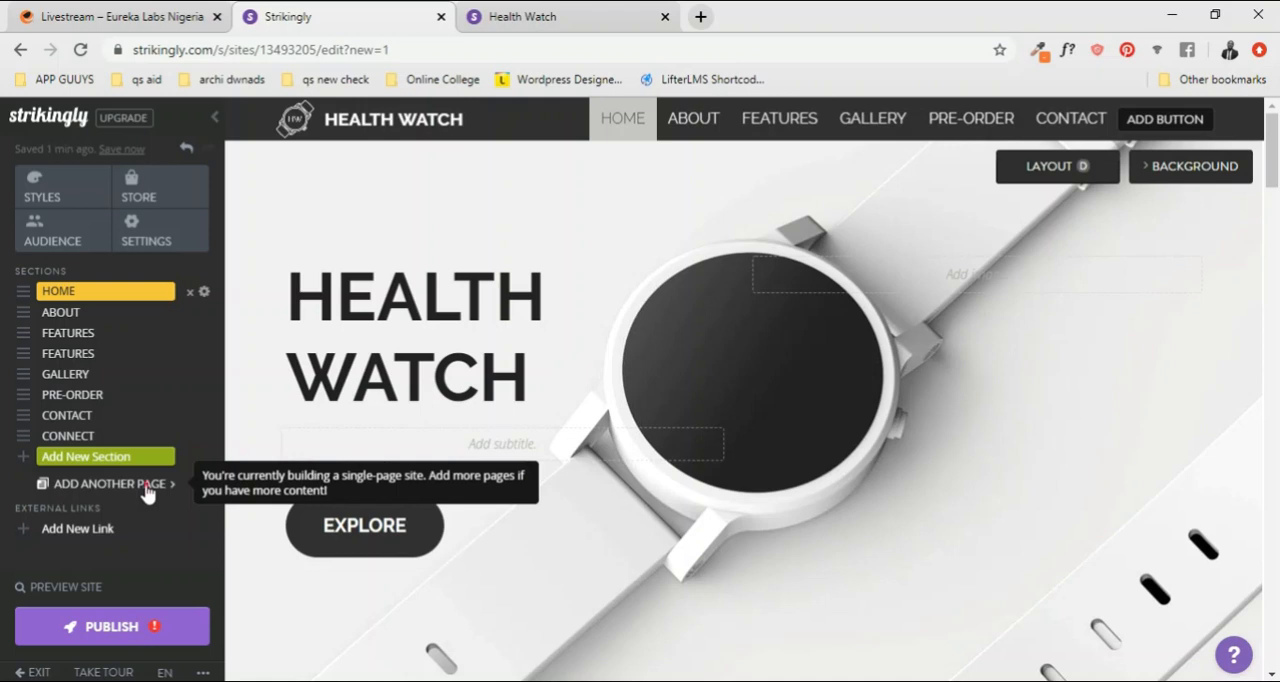
click(147, 488)
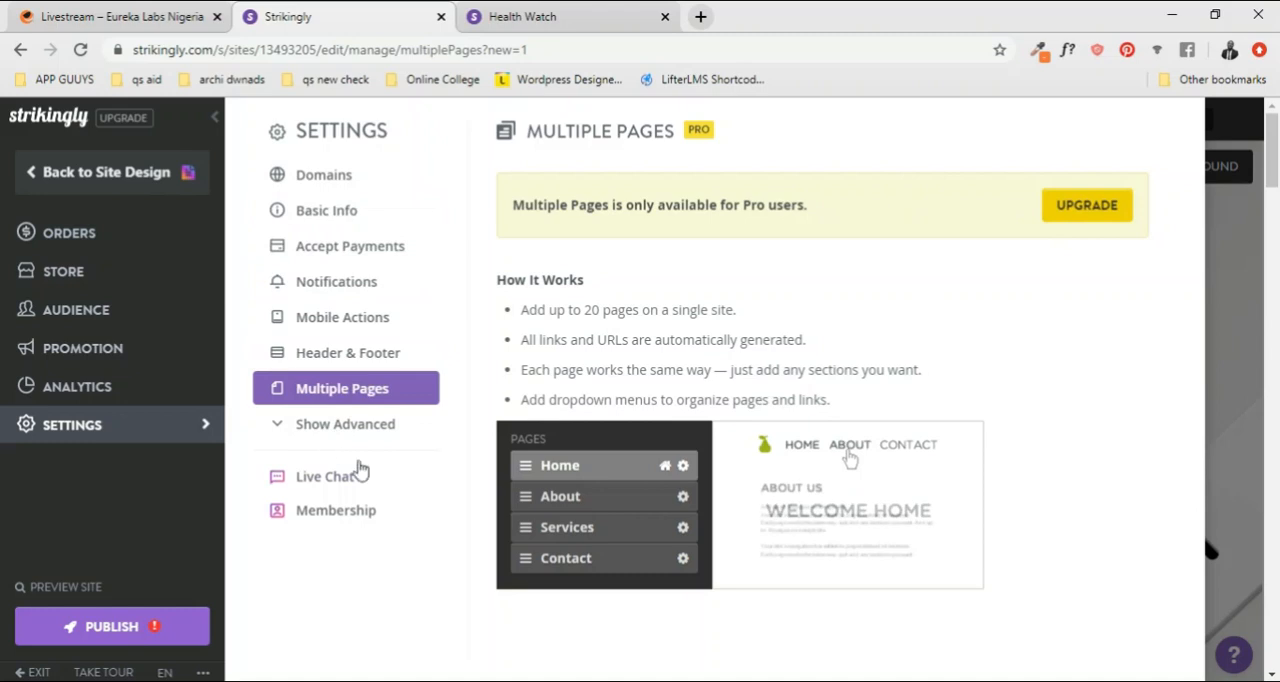
click(31, 180)
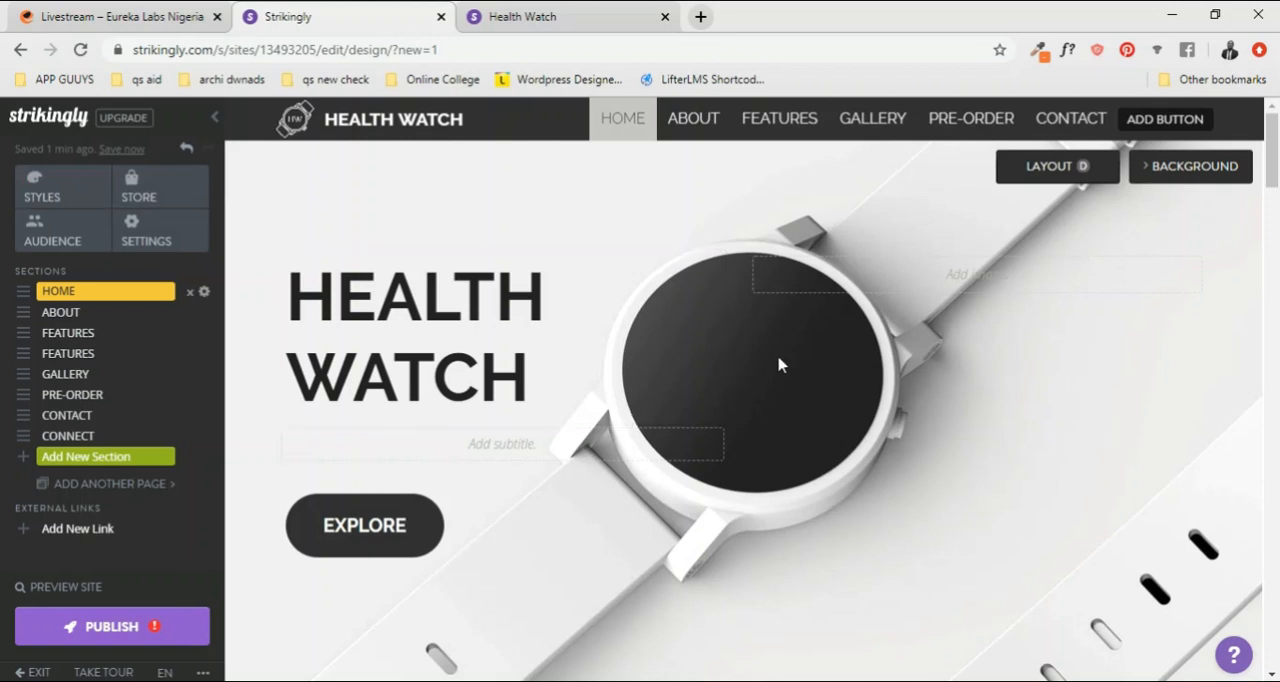
scroll(784, 368, down, 5)
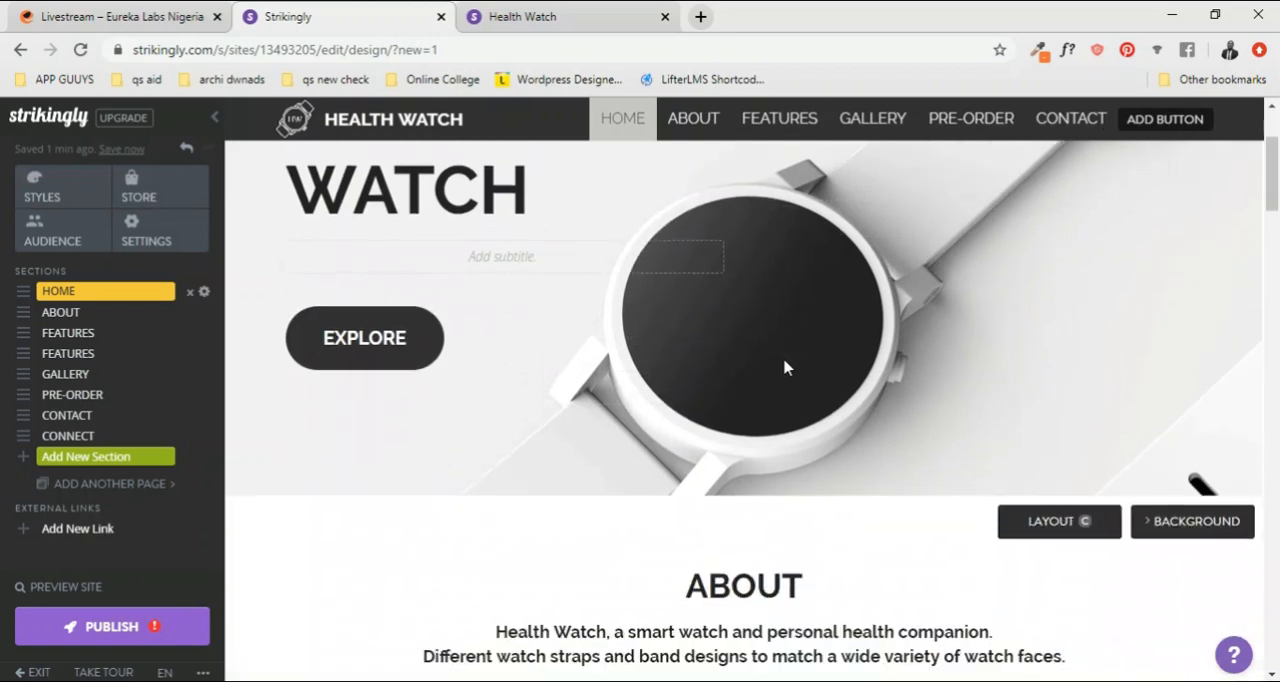
scroll(784, 368, up, 5)
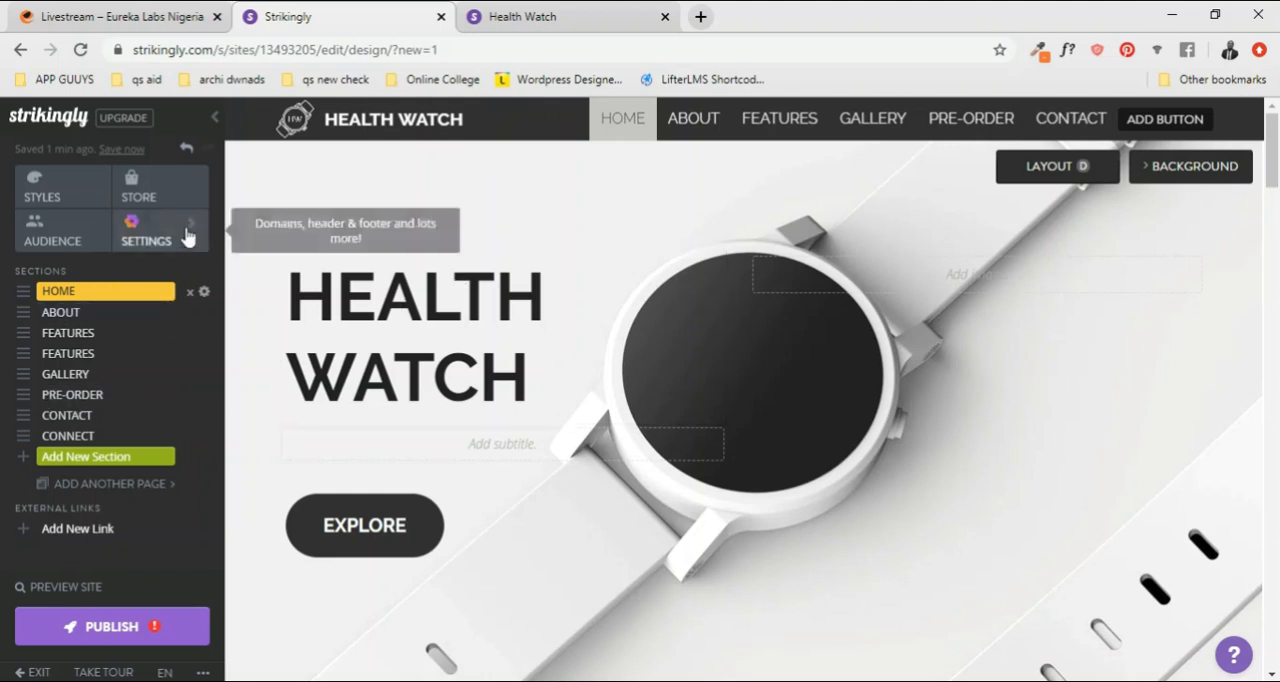
Step: Examine the site's style options, including template, color scheme, fonts and header, and return to the site design
click(95, 184)
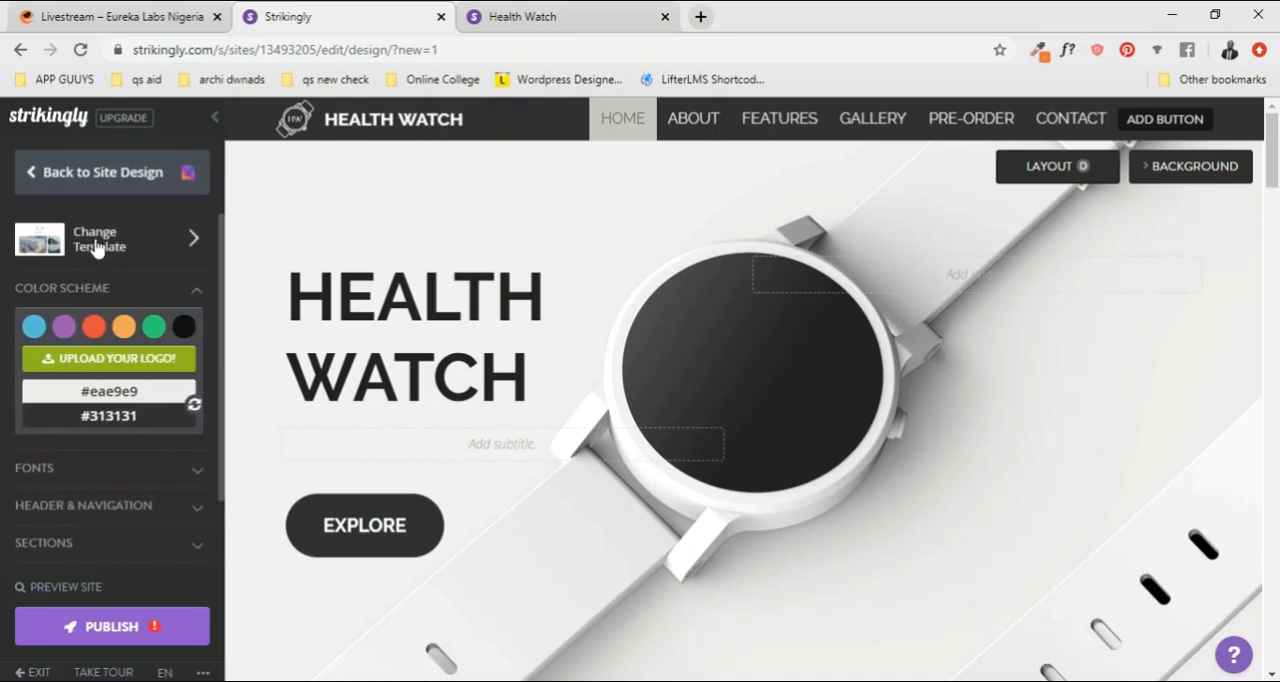
scroll(135, 586, down, 1)
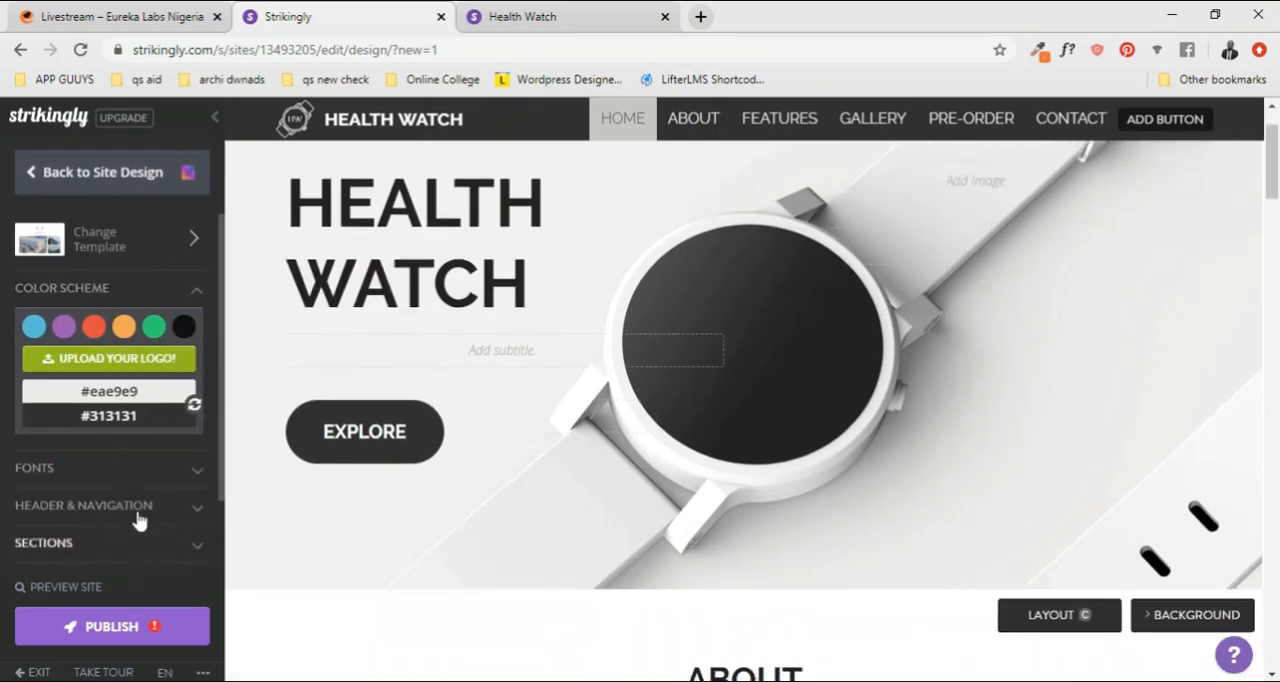
click(30, 176)
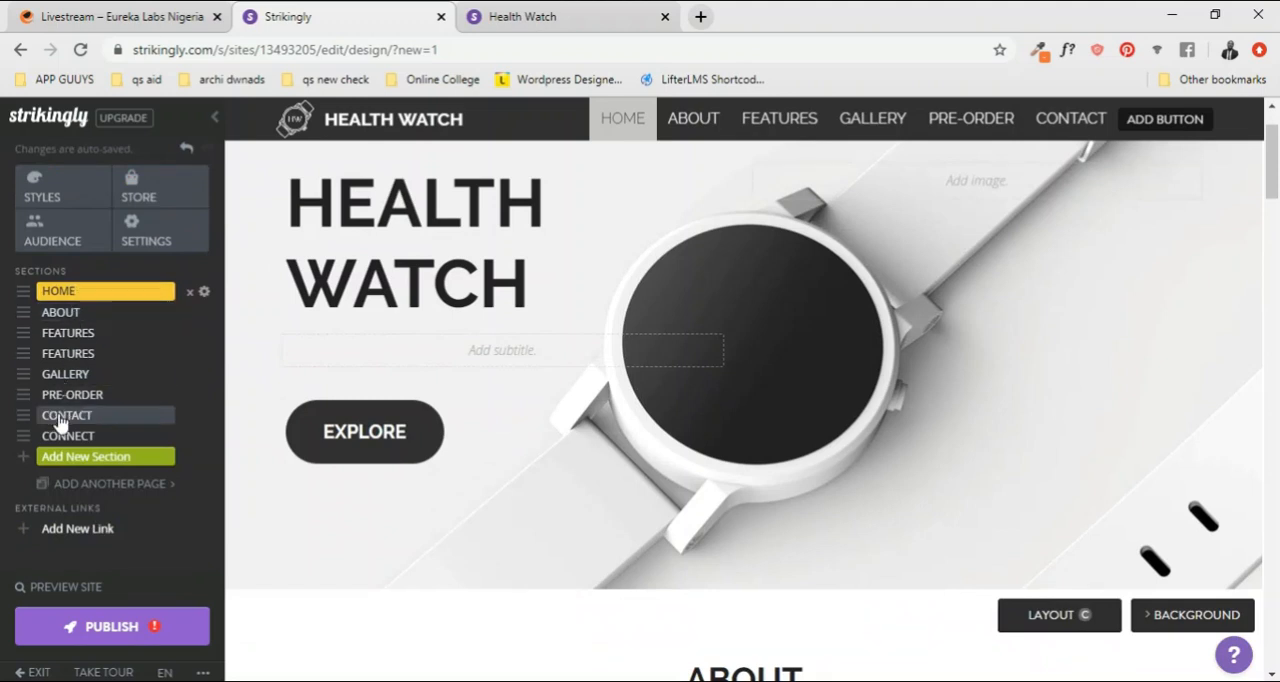
scroll(980, 317, up, 1)
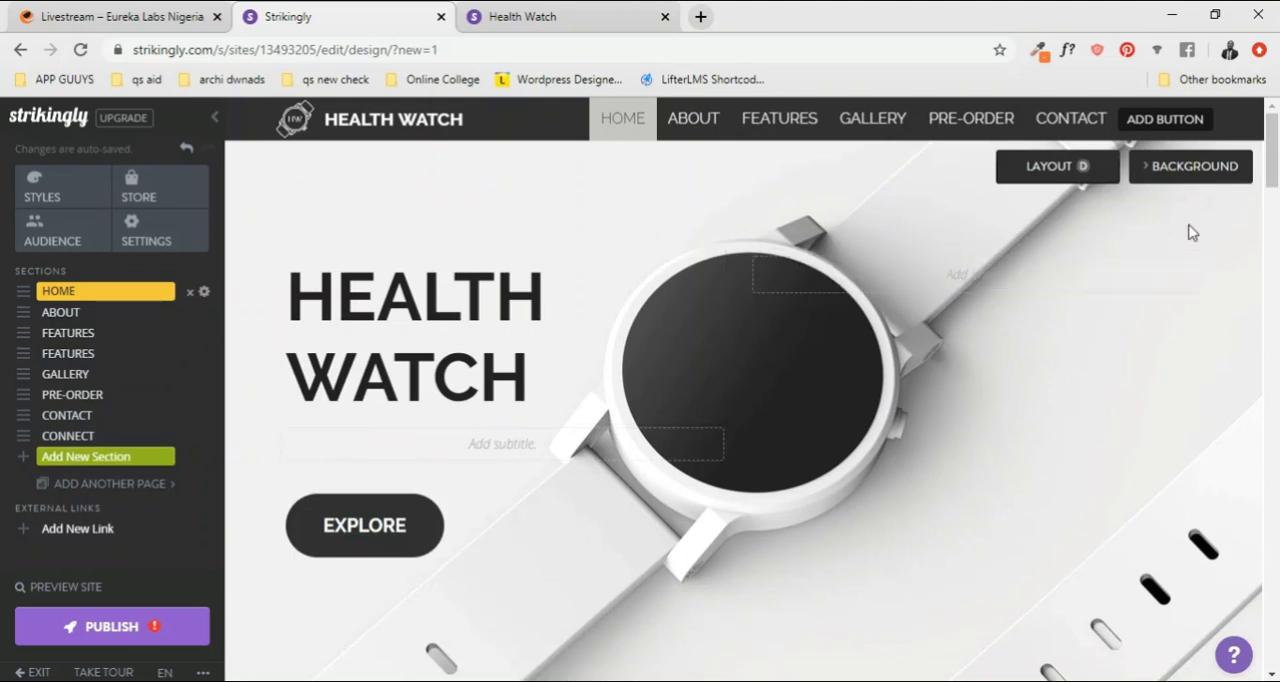
Step: Cycle the HOME section through its layout variants with sign-up form, app store badges and centered text, back to layout D
mouse_move(1089, 180)
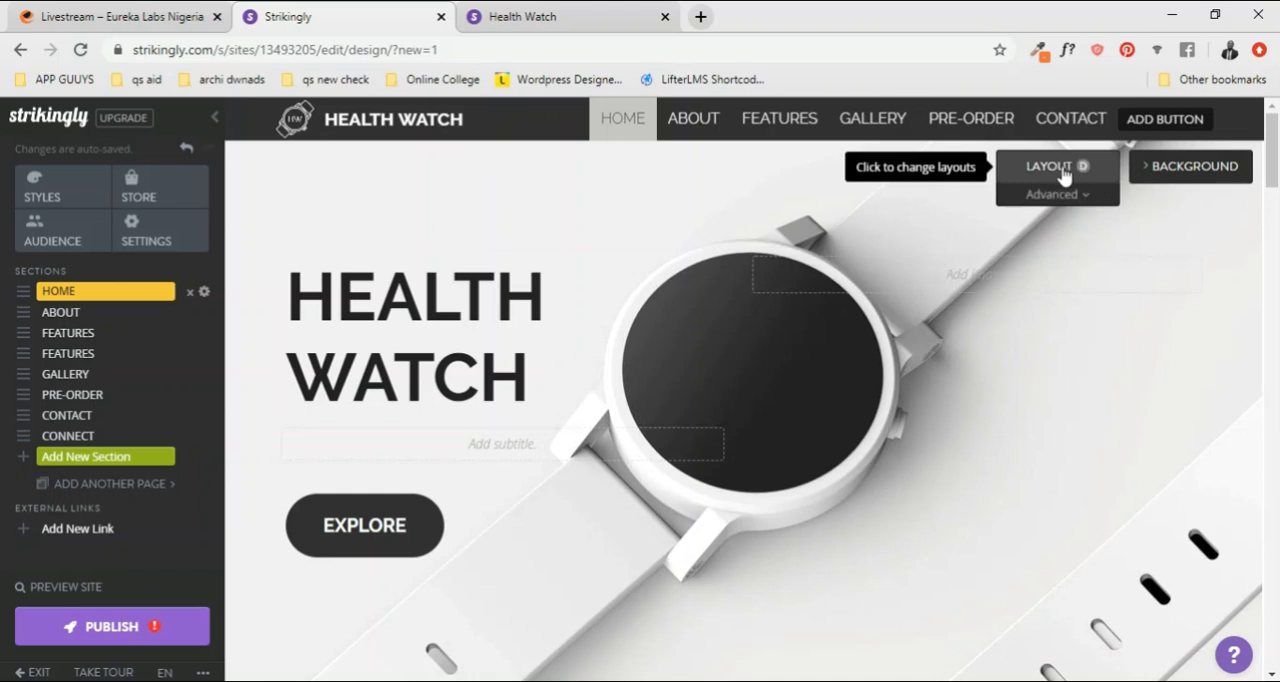
click(1063, 175)
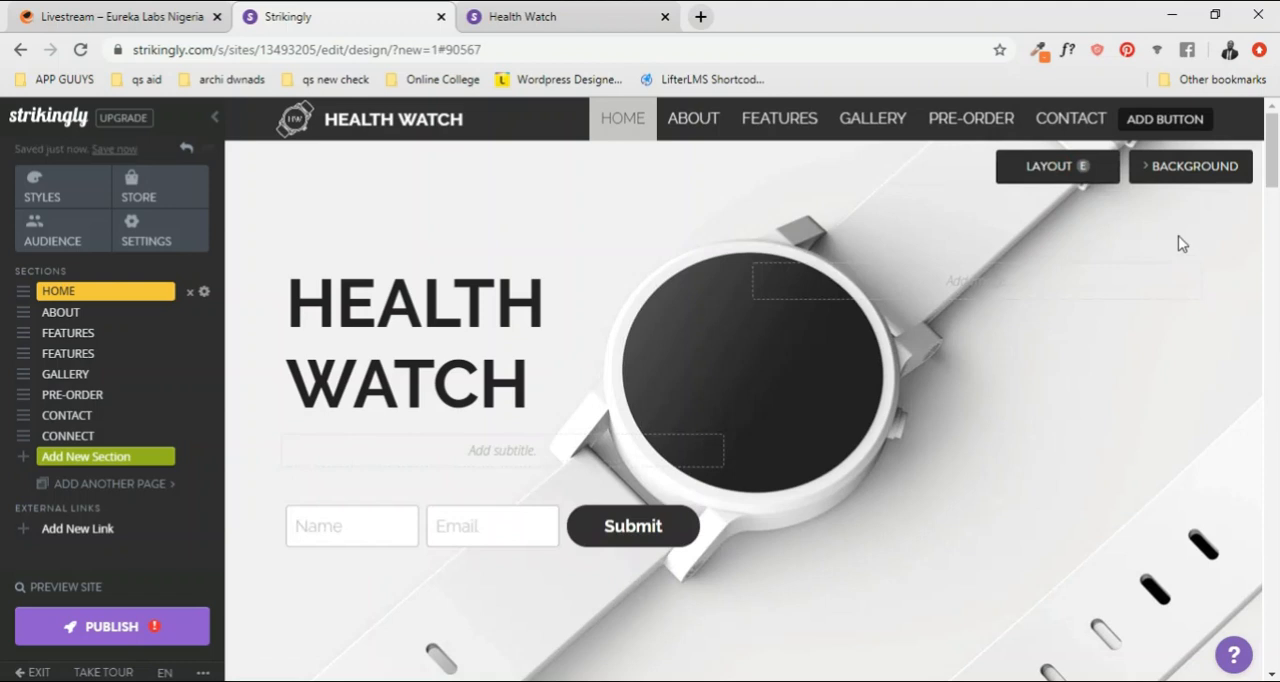
click(1060, 176)
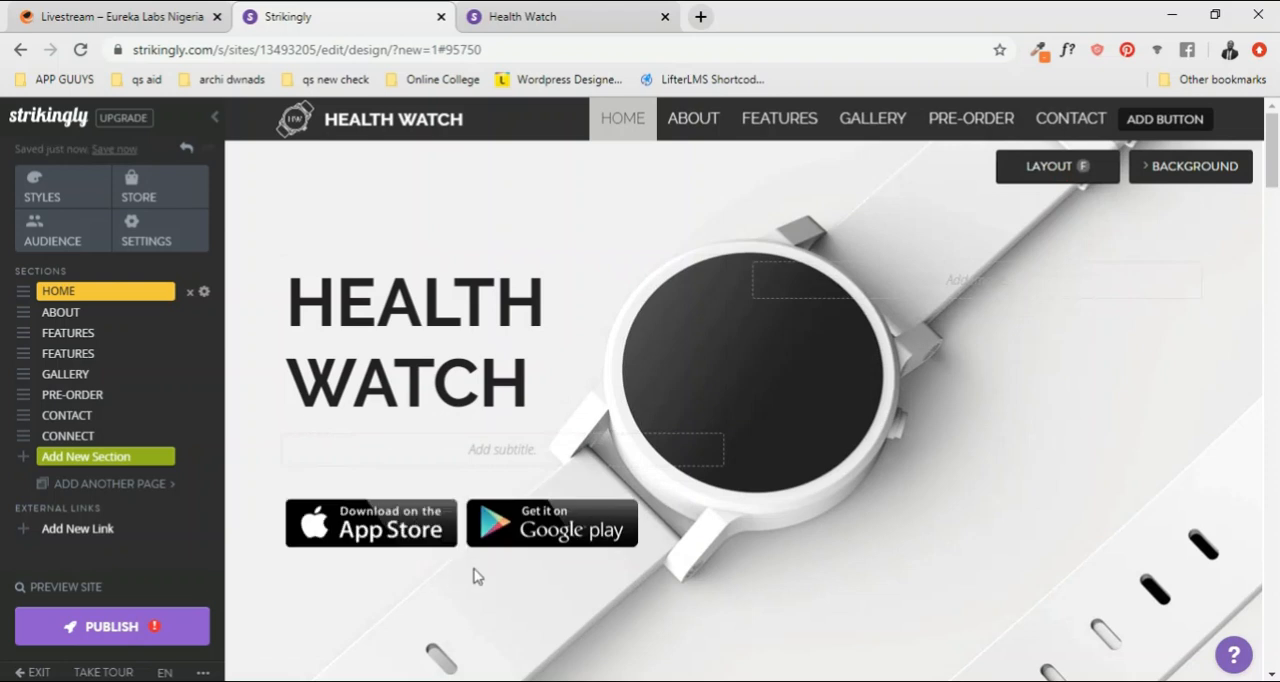
click(1066, 176)
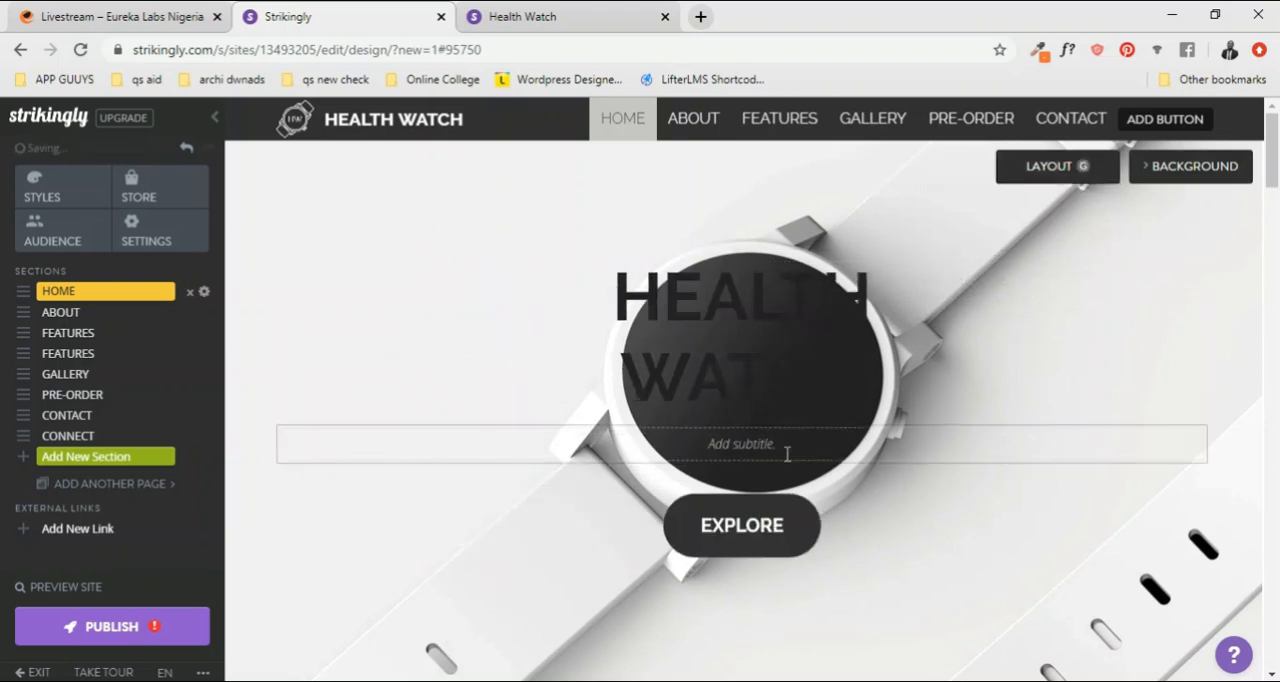
click(1071, 166)
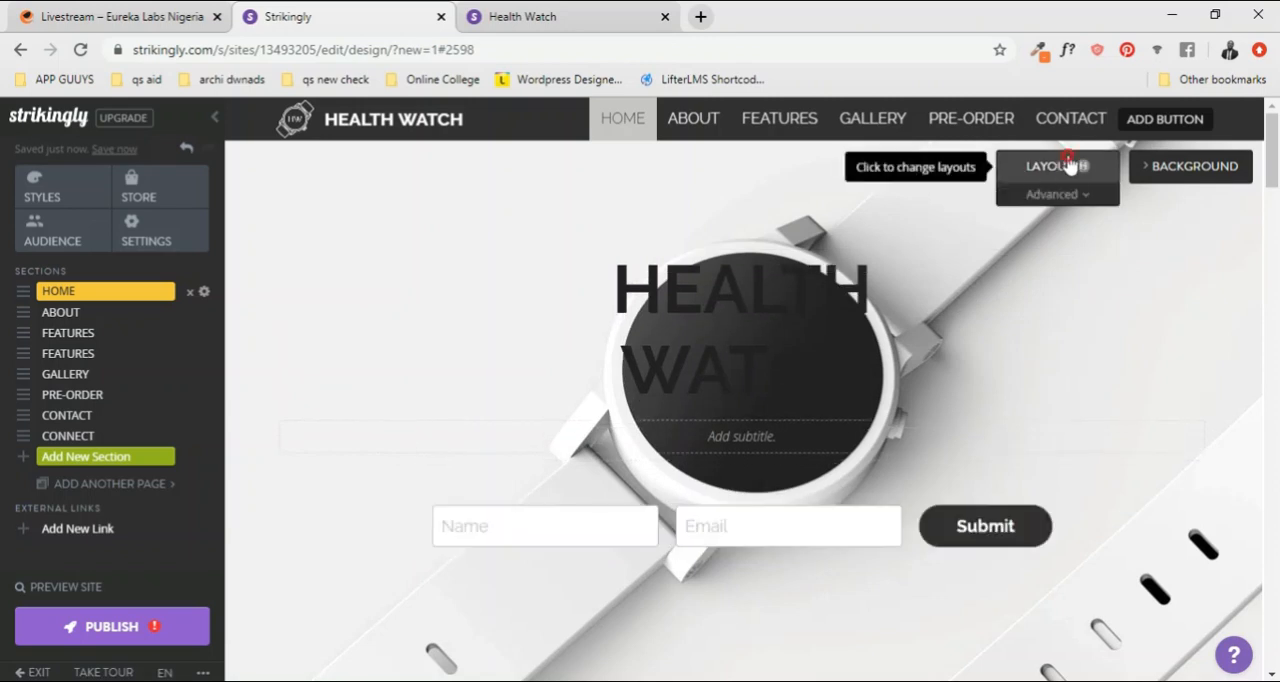
click(1058, 172)
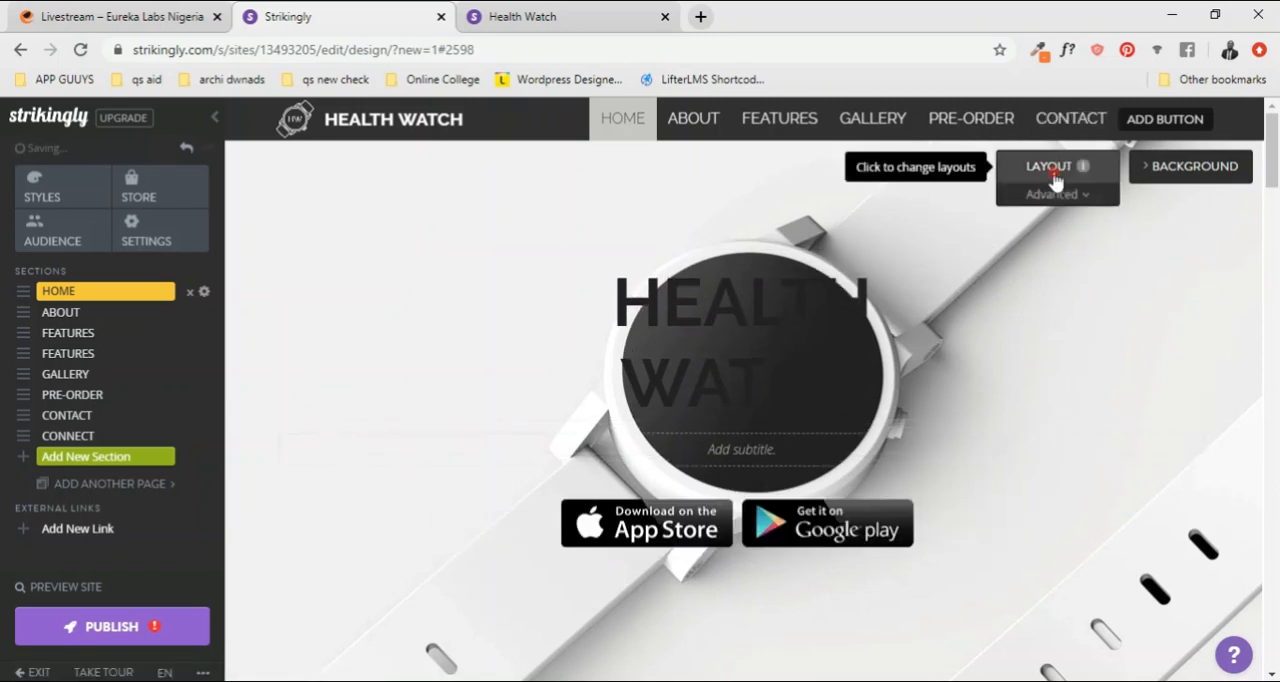
click(1058, 172)
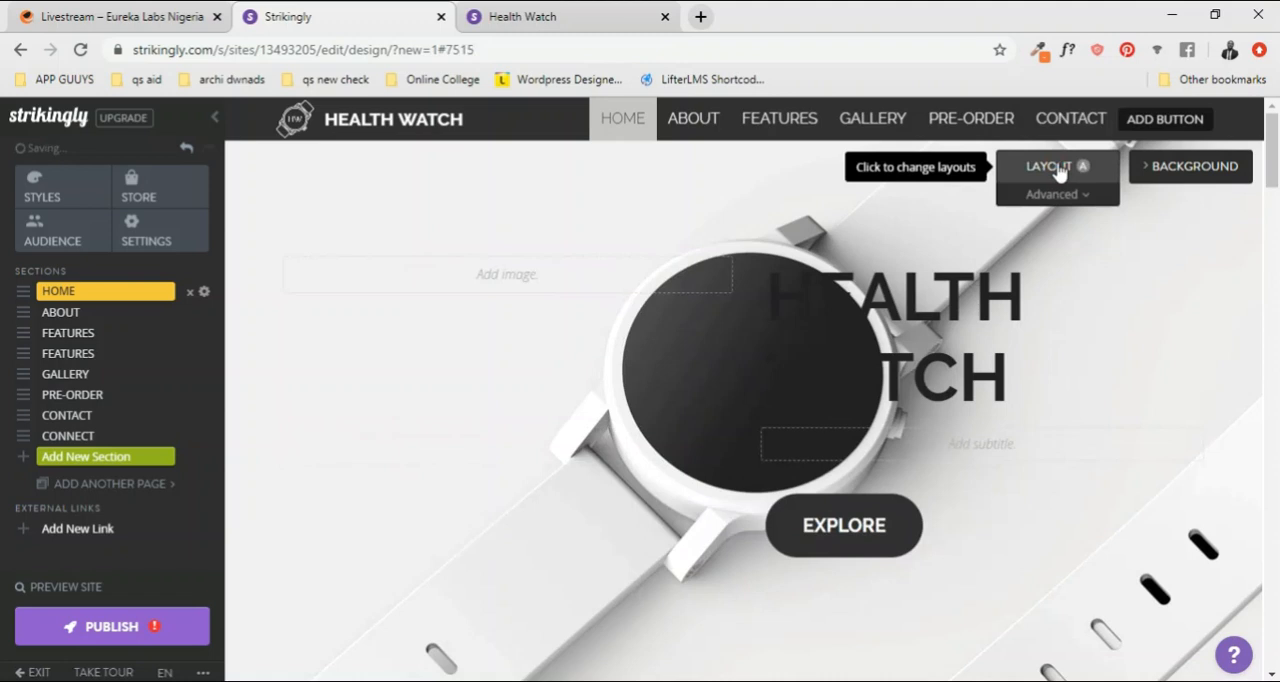
click(1058, 172)
click(1058, 172)
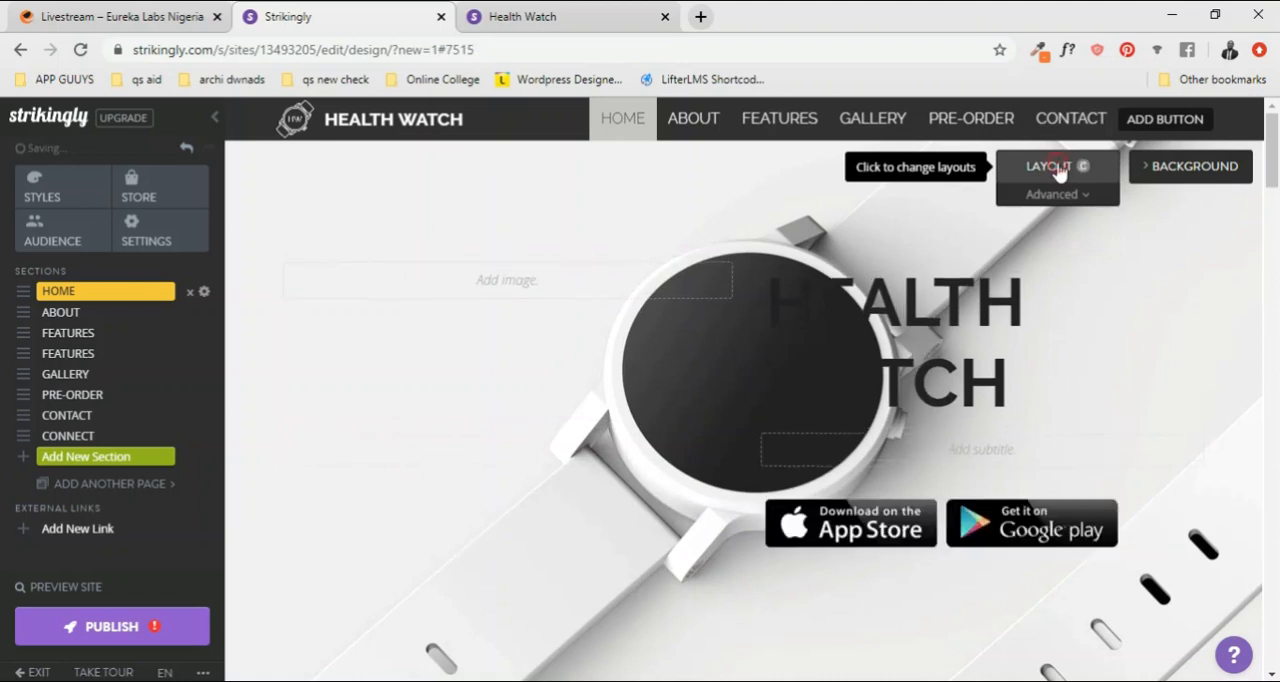
click(1058, 172)
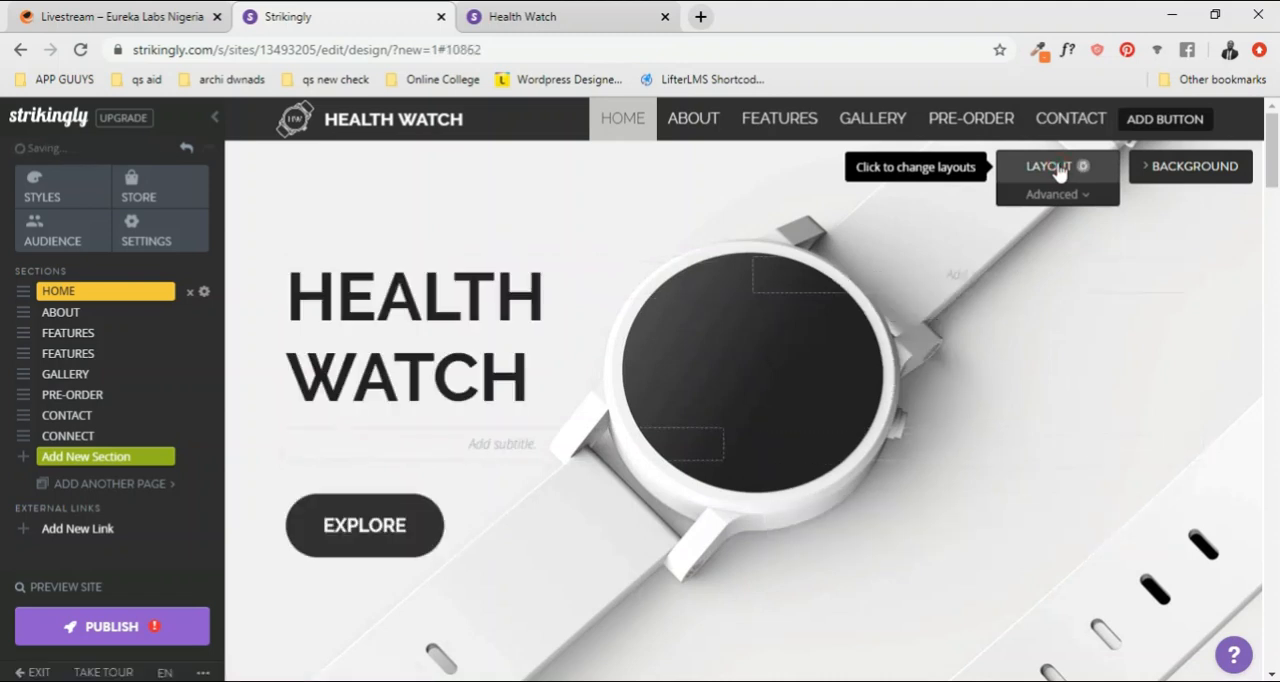
click(1077, 172)
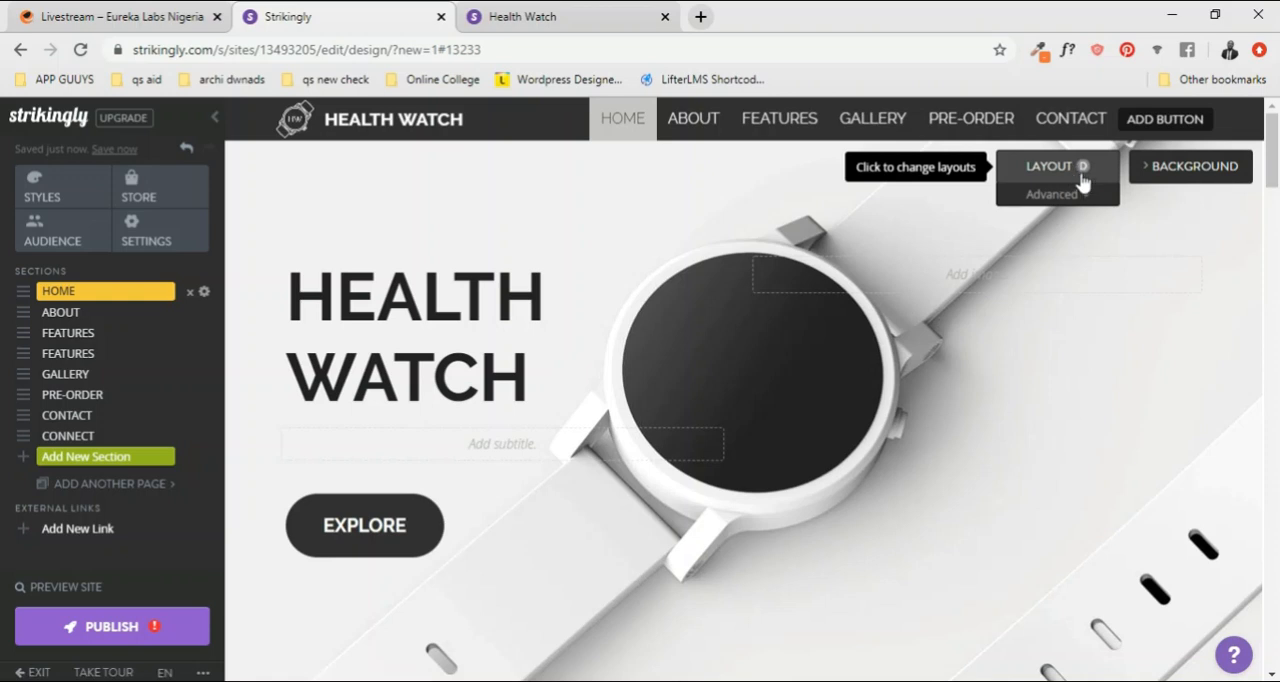
Step: Open the HOME section's advanced layout options and try App Store and No Media, ending on the Button variant
click(1087, 197)
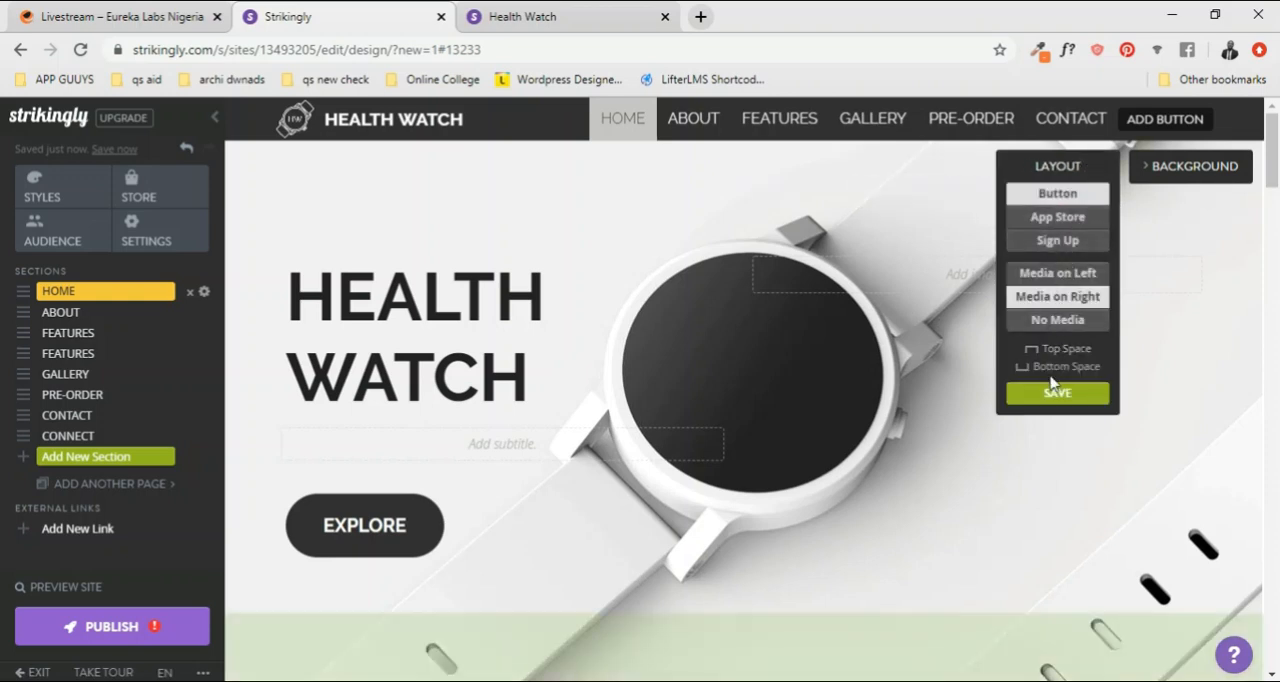
click(1052, 220)
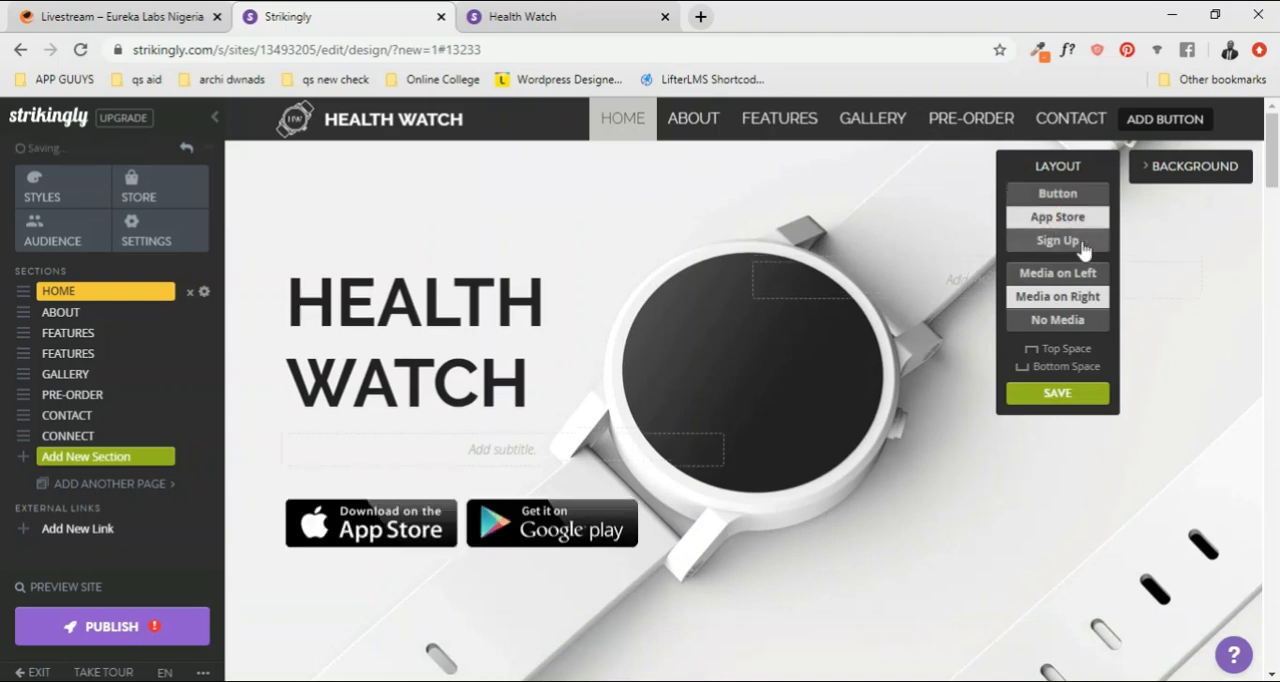
click(1066, 195)
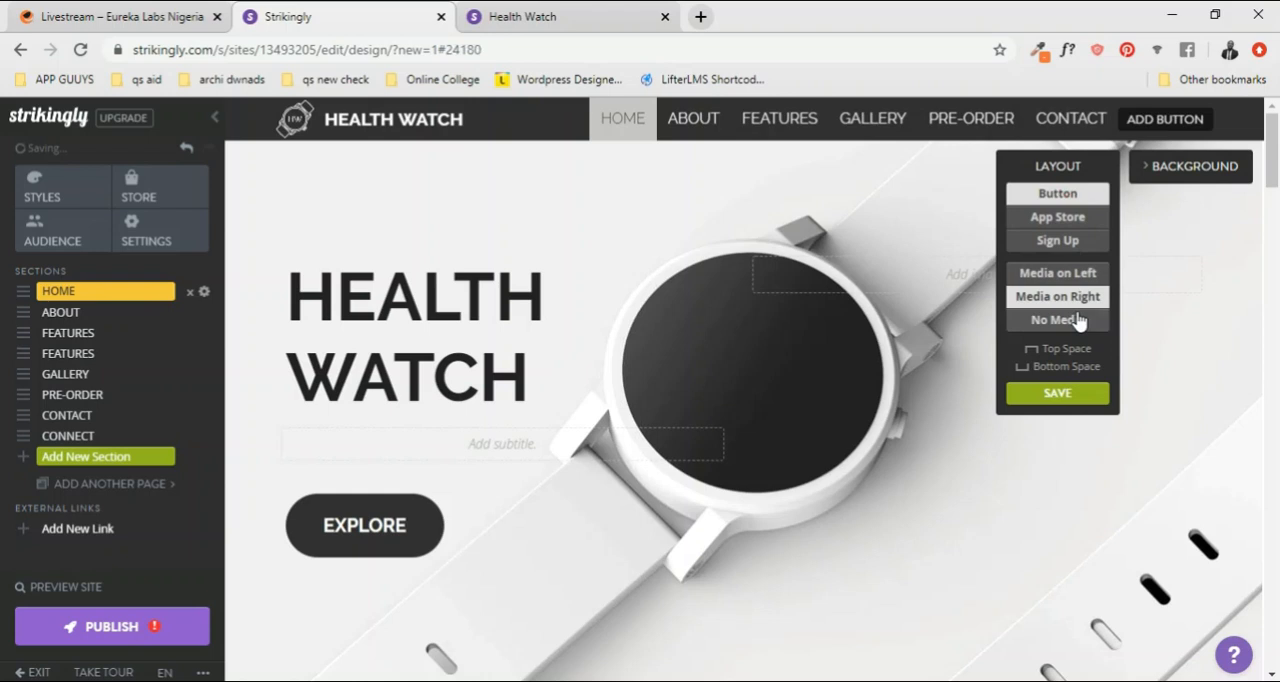
click(1075, 321)
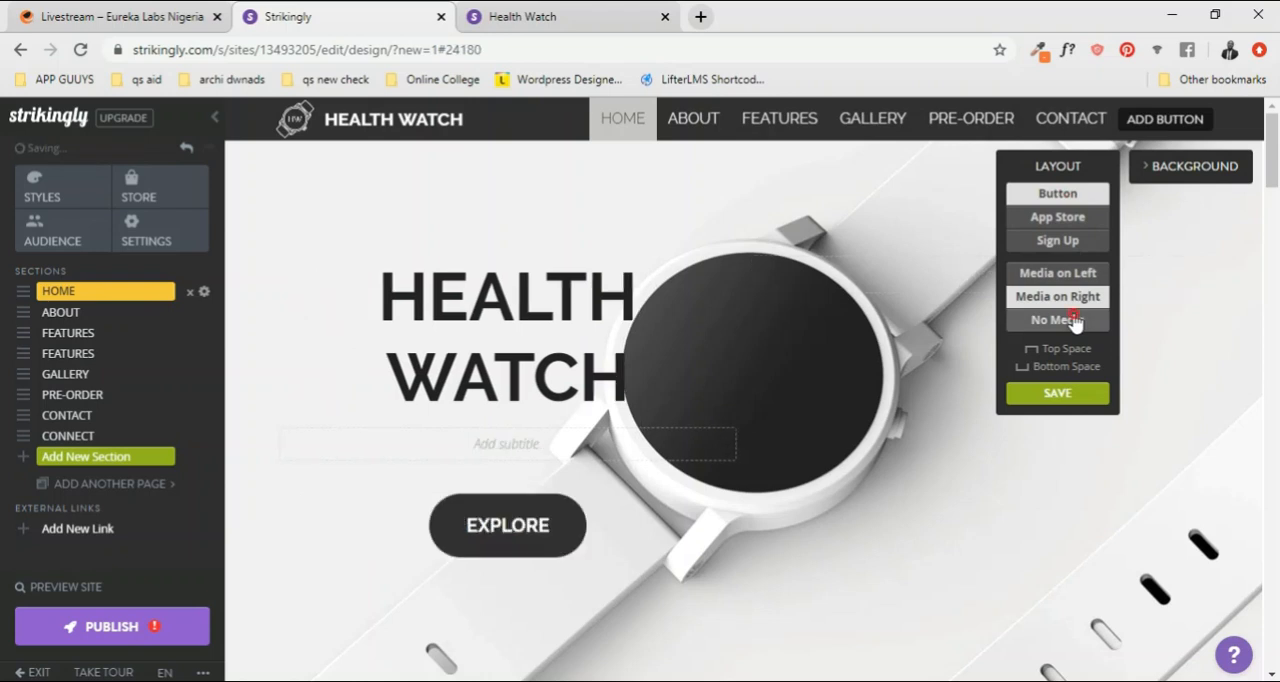
click(1068, 228)
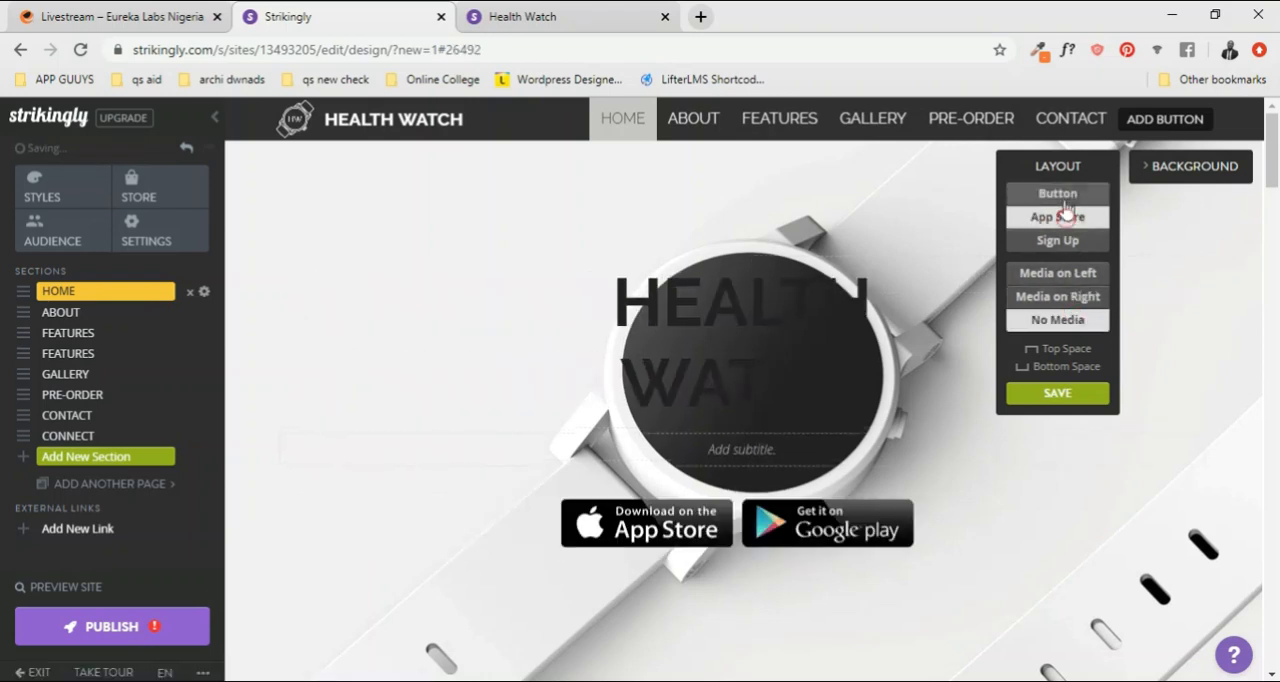
click(1066, 195)
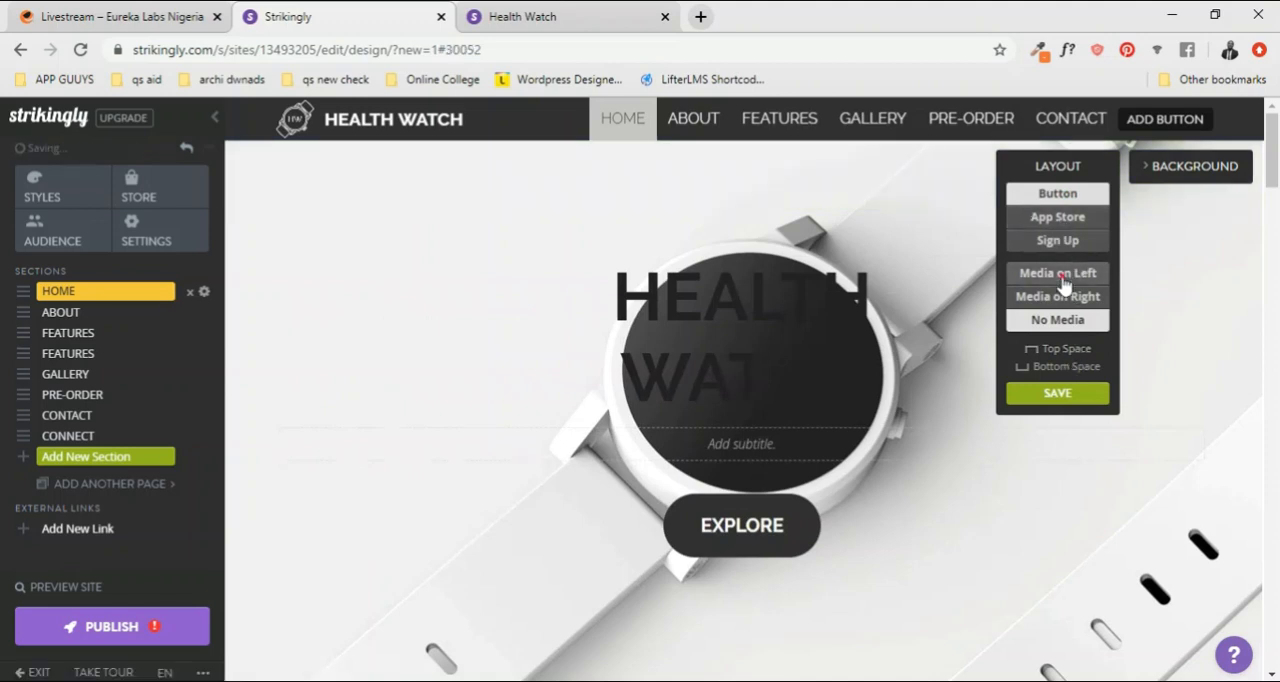
Step: Try the left, right and no-media placements of the HOME section, with the Button variant and with App Store
click(1063, 285)
click(1064, 297)
click(1063, 315)
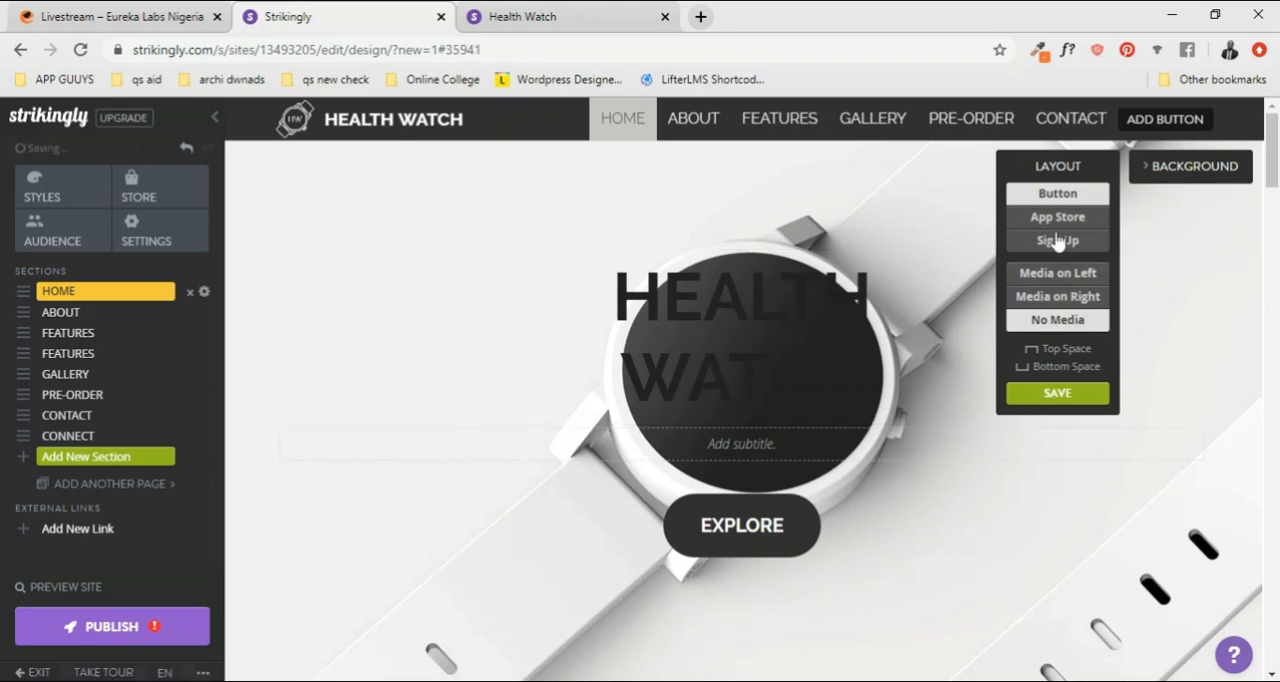
click(1057, 218)
click(1065, 296)
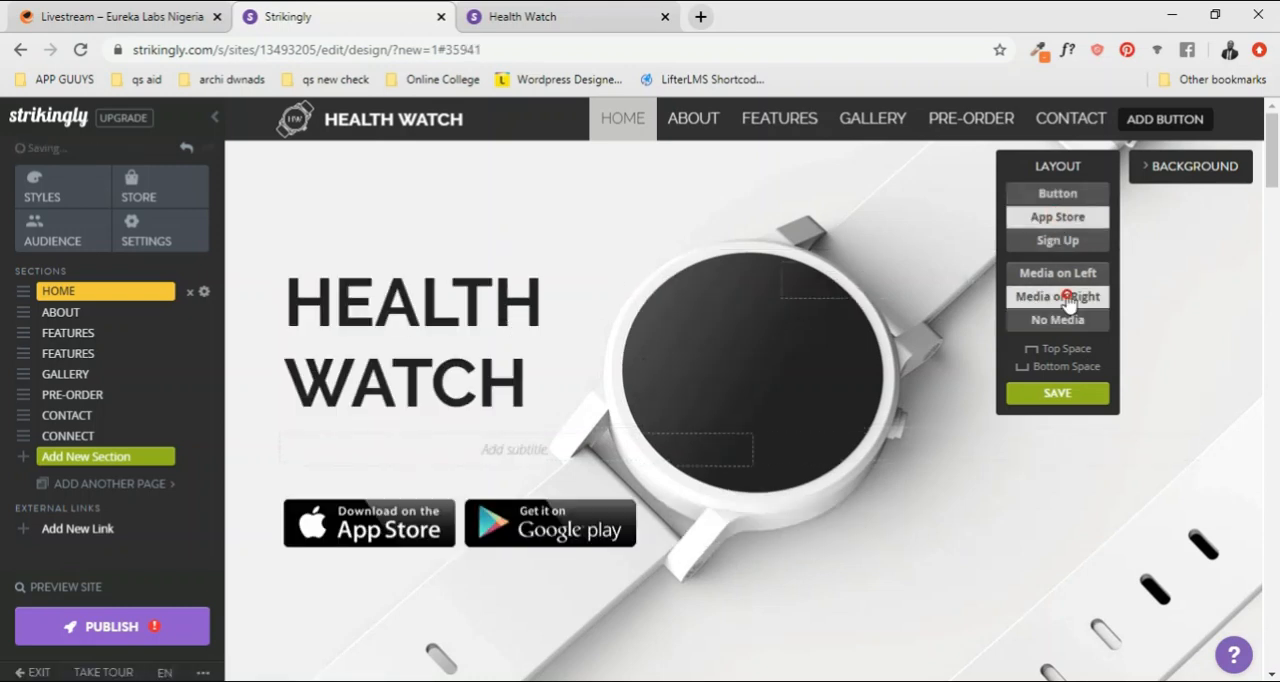
click(1068, 276)
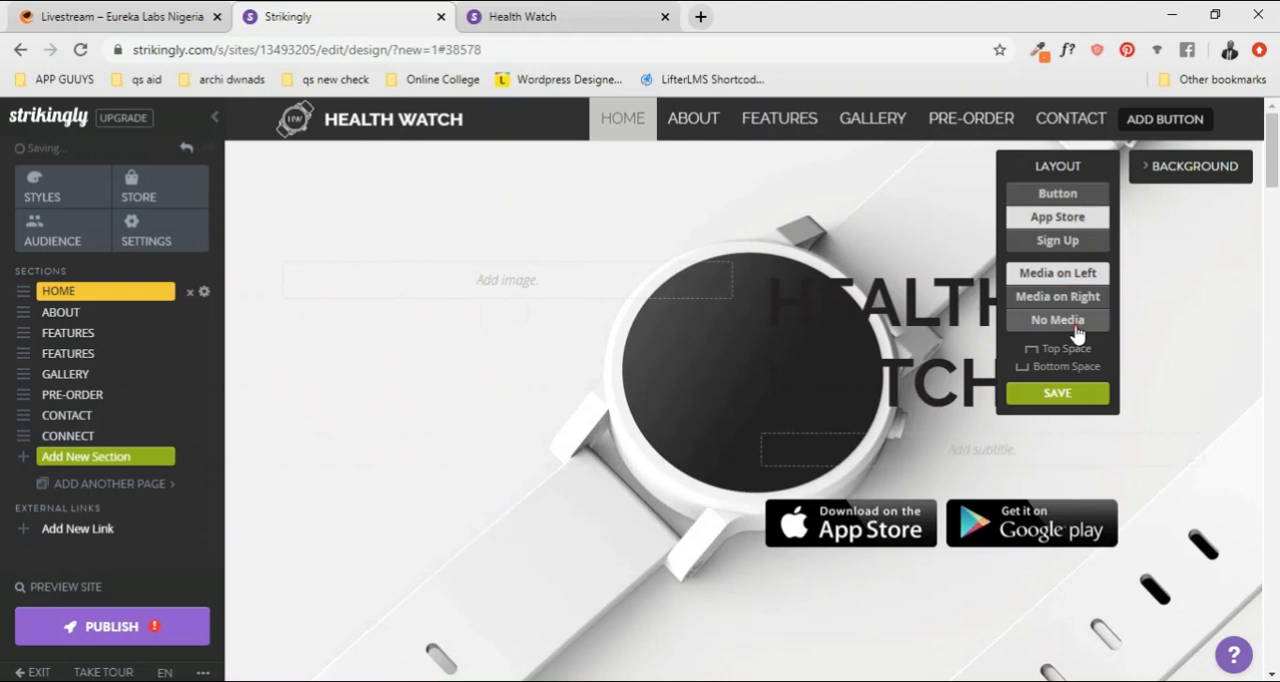
click(1074, 324)
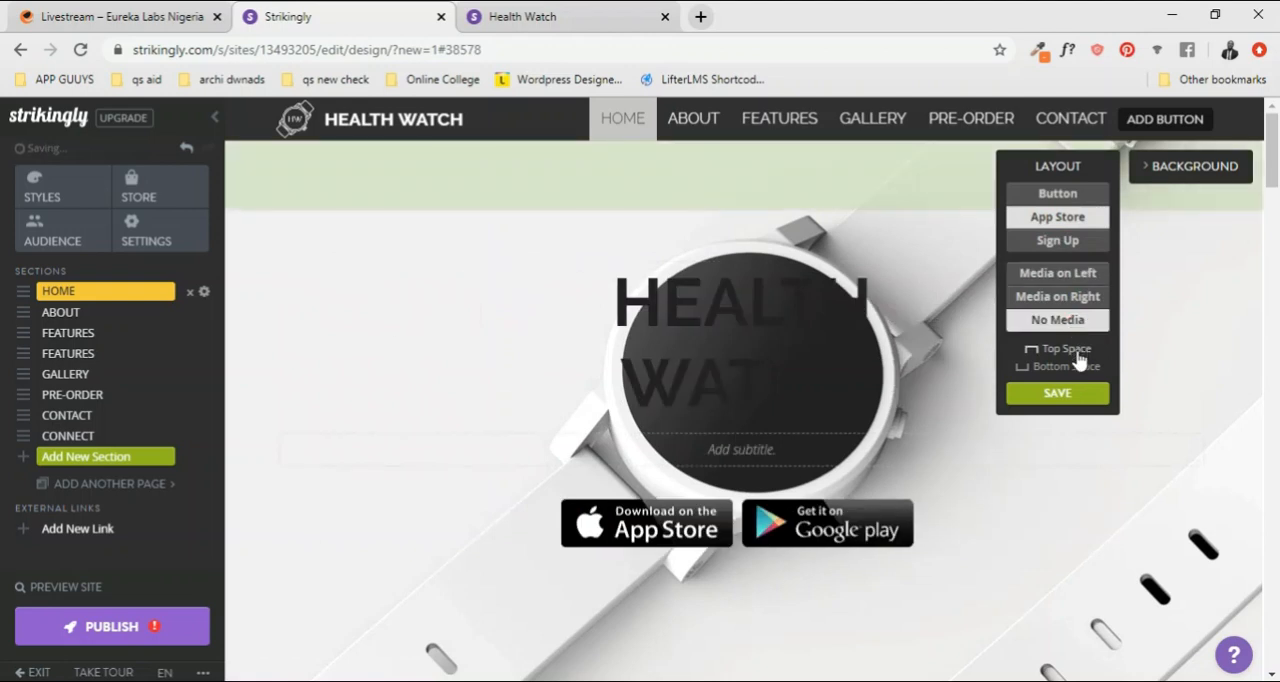
Step: Switch the HOME section back to the Button variant and try Media on Left before choosing Media on Right
click(1059, 195)
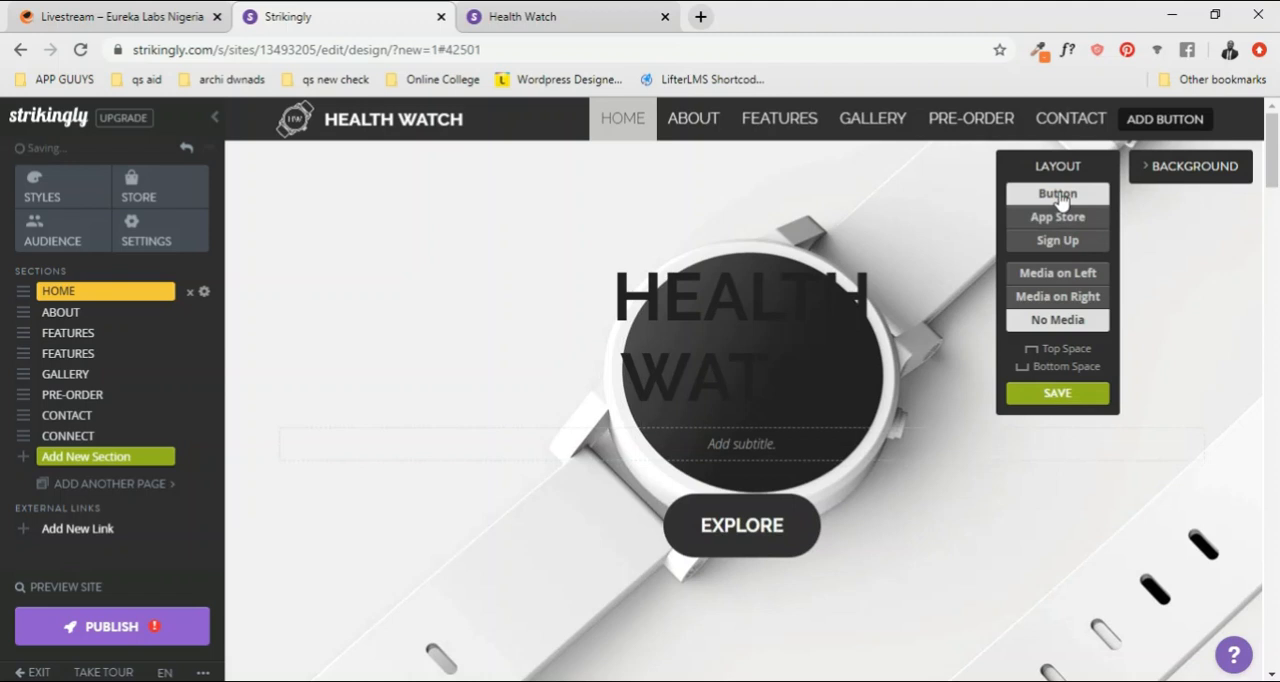
click(1075, 280)
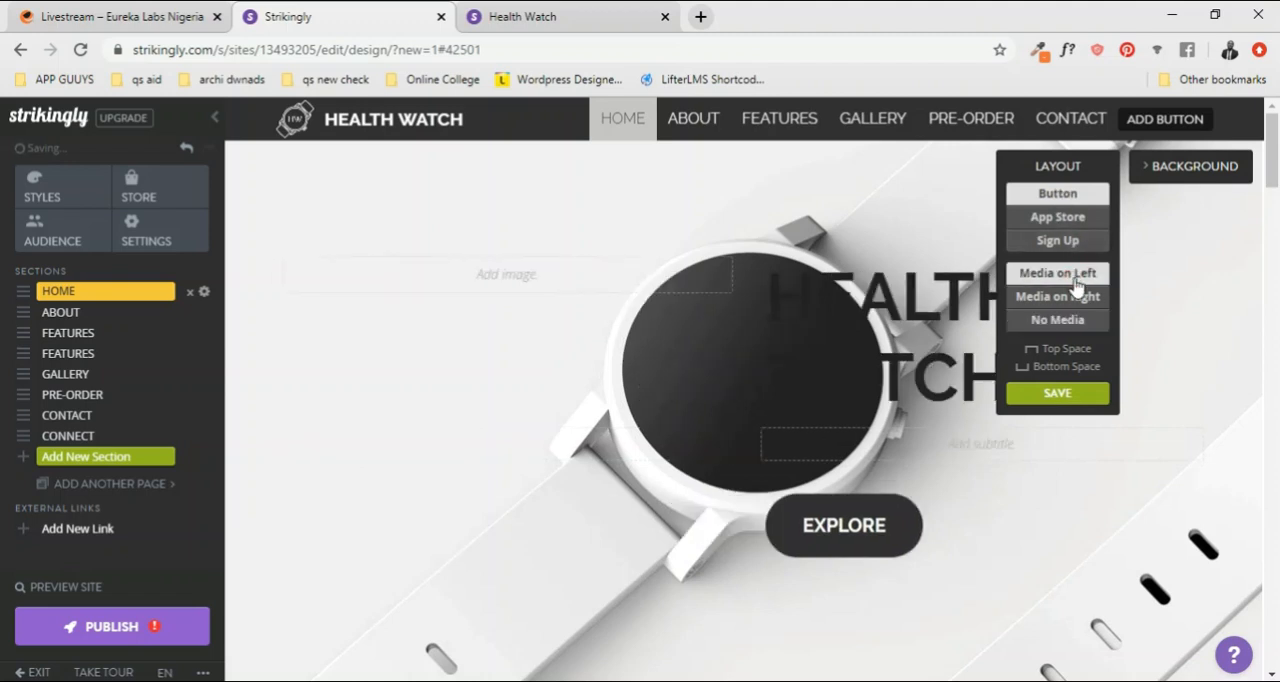
click(1080, 298)
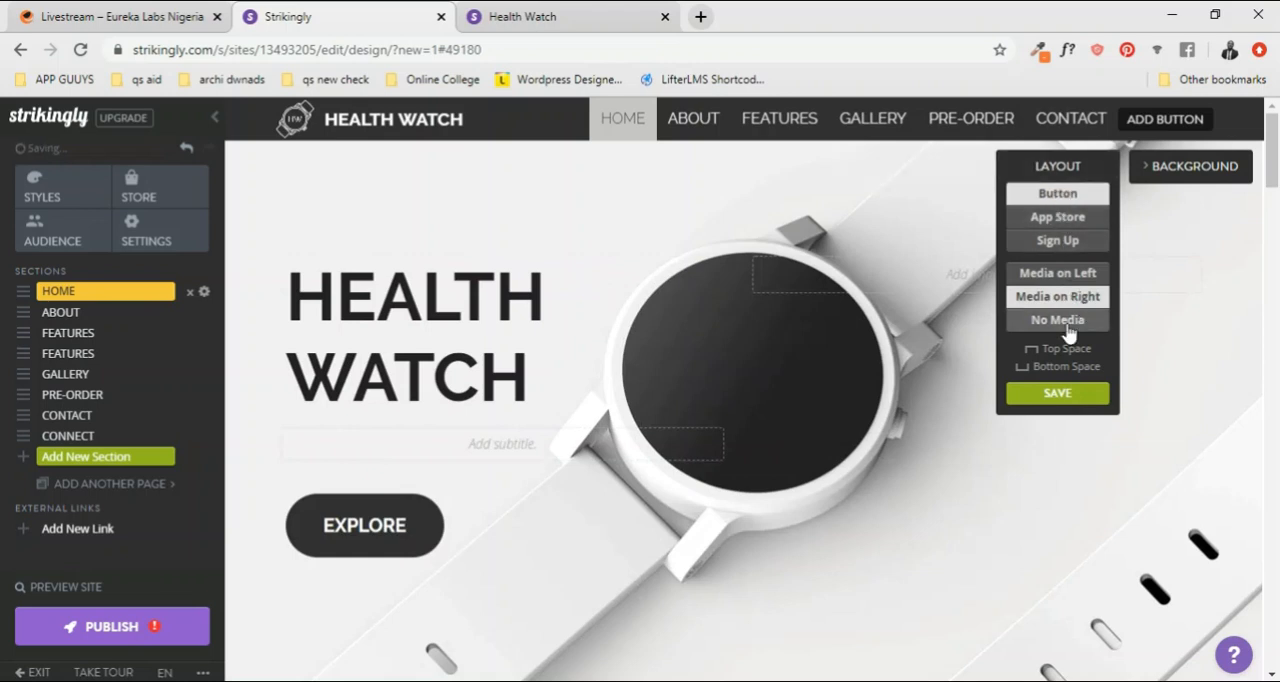
Step: Try App Store with Media on Left and Sign Up with No Media, returning HOME to Button with Media on Right
click(1056, 222)
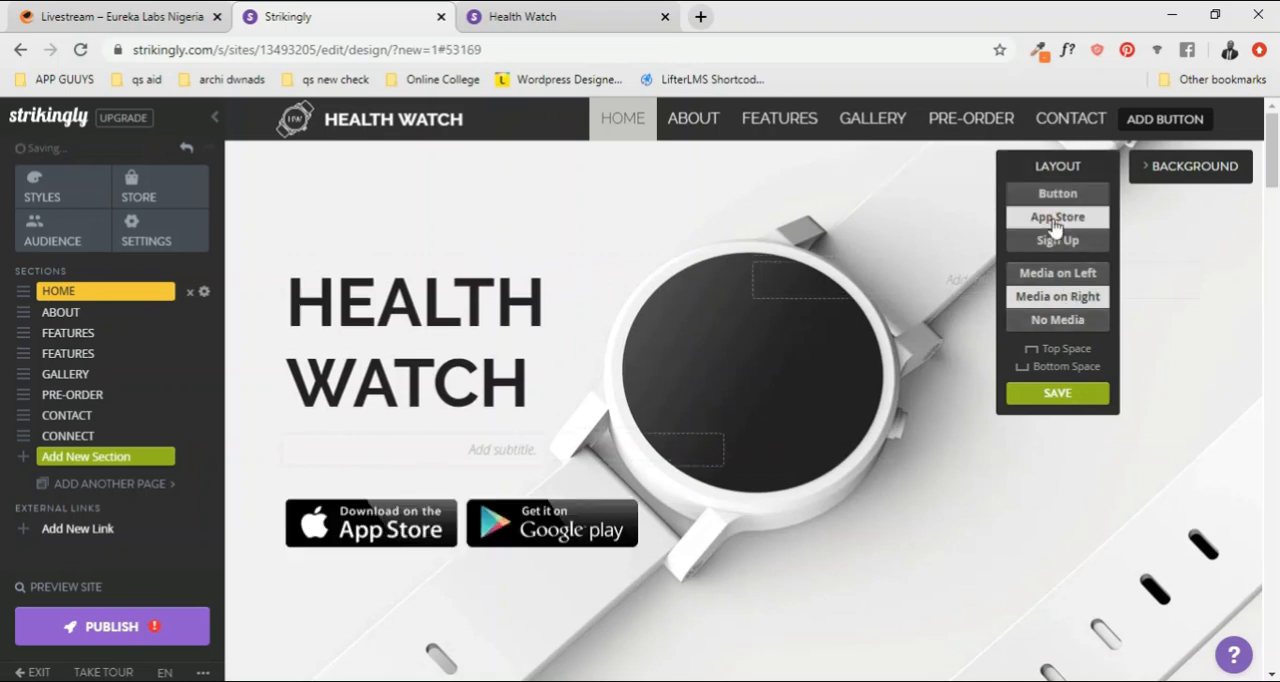
click(1077, 279)
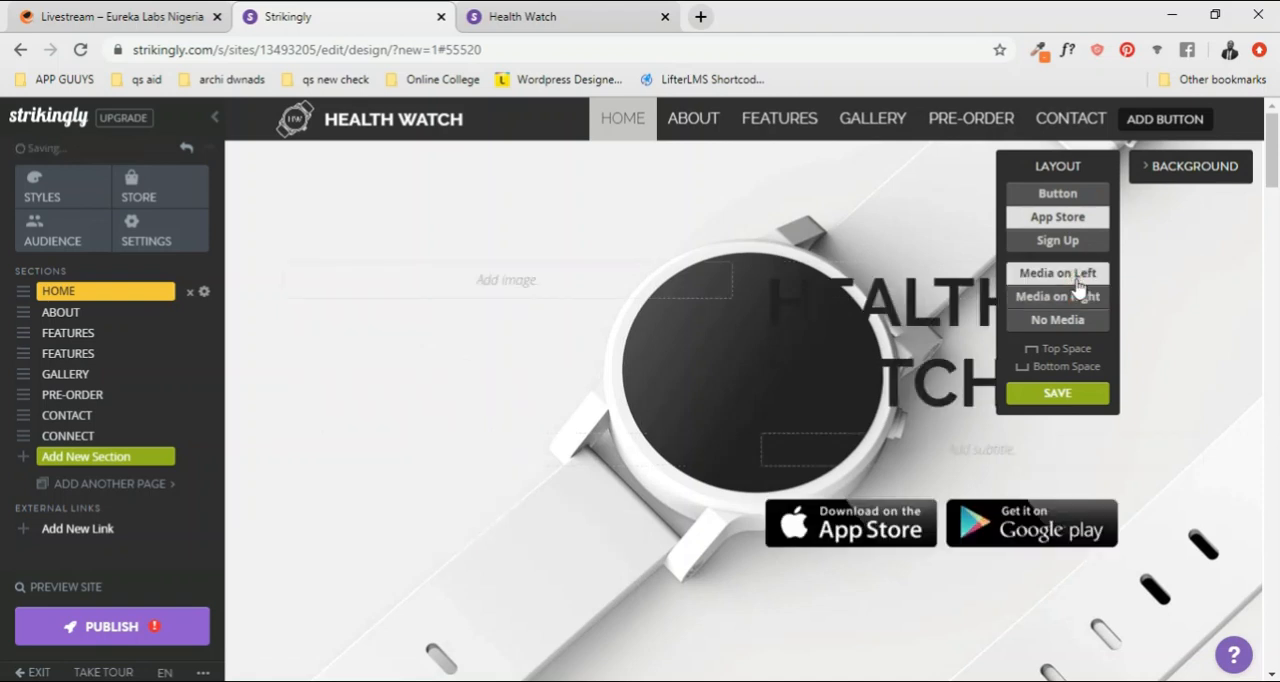
click(1051, 244)
click(1062, 321)
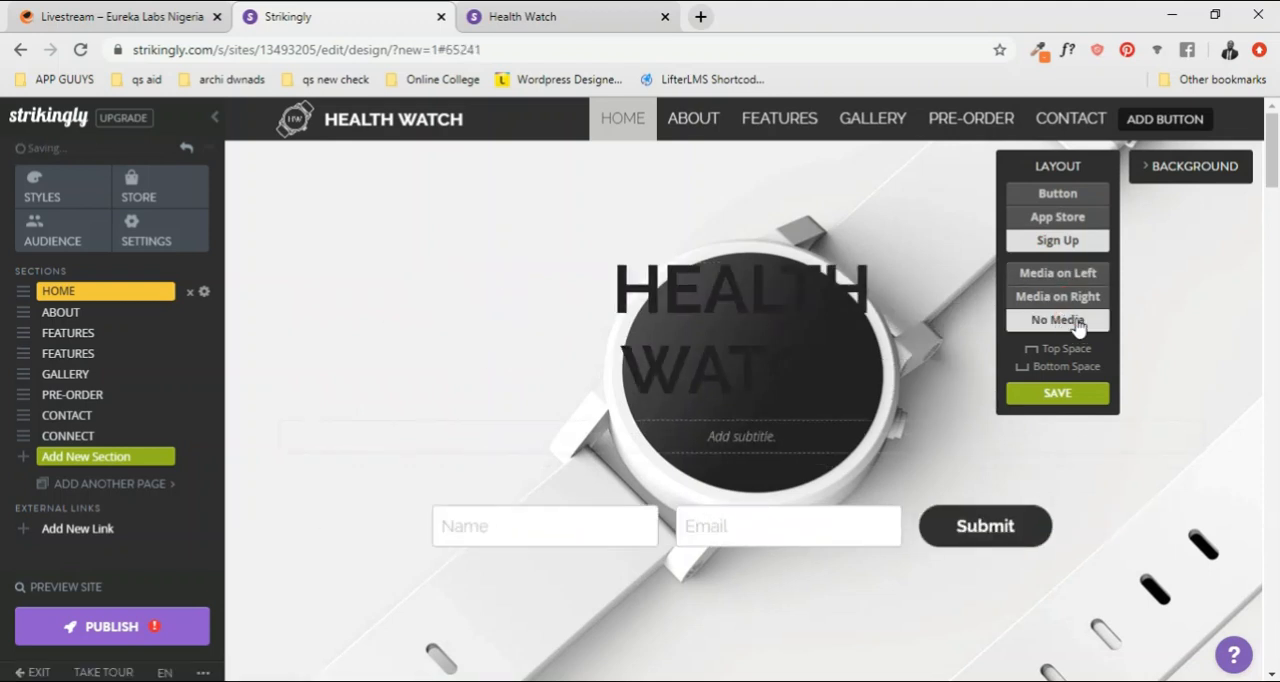
click(1055, 194)
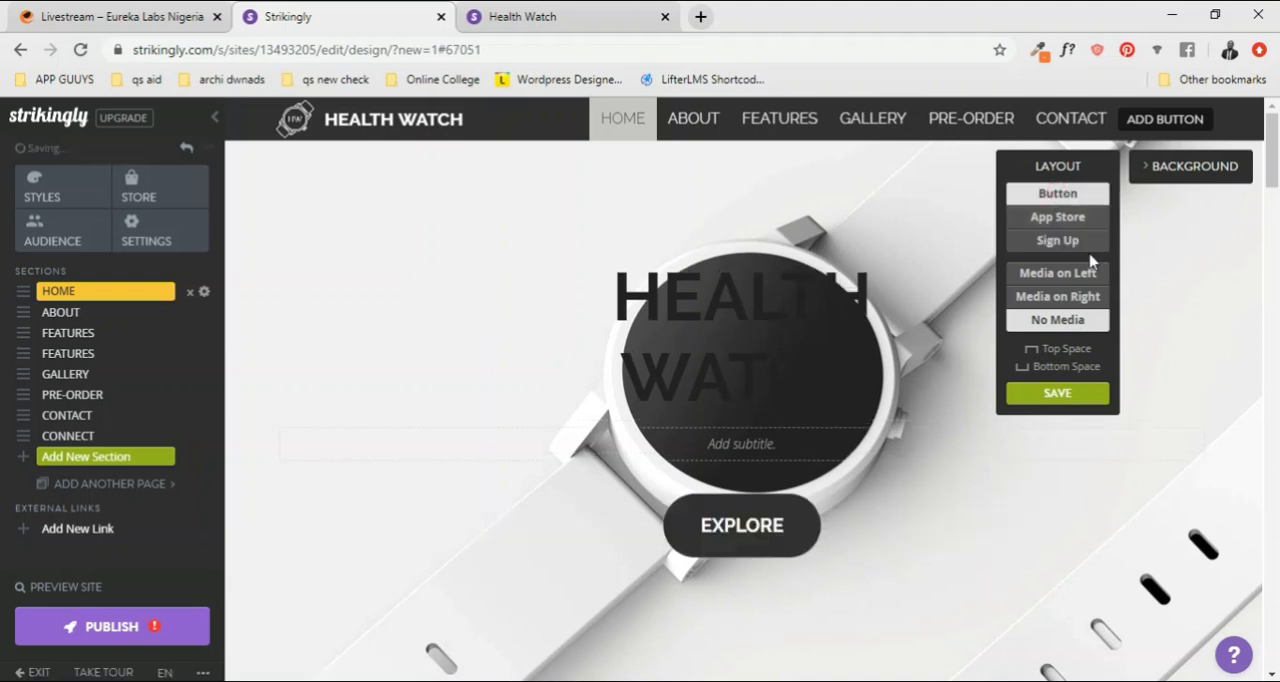
click(1060, 296)
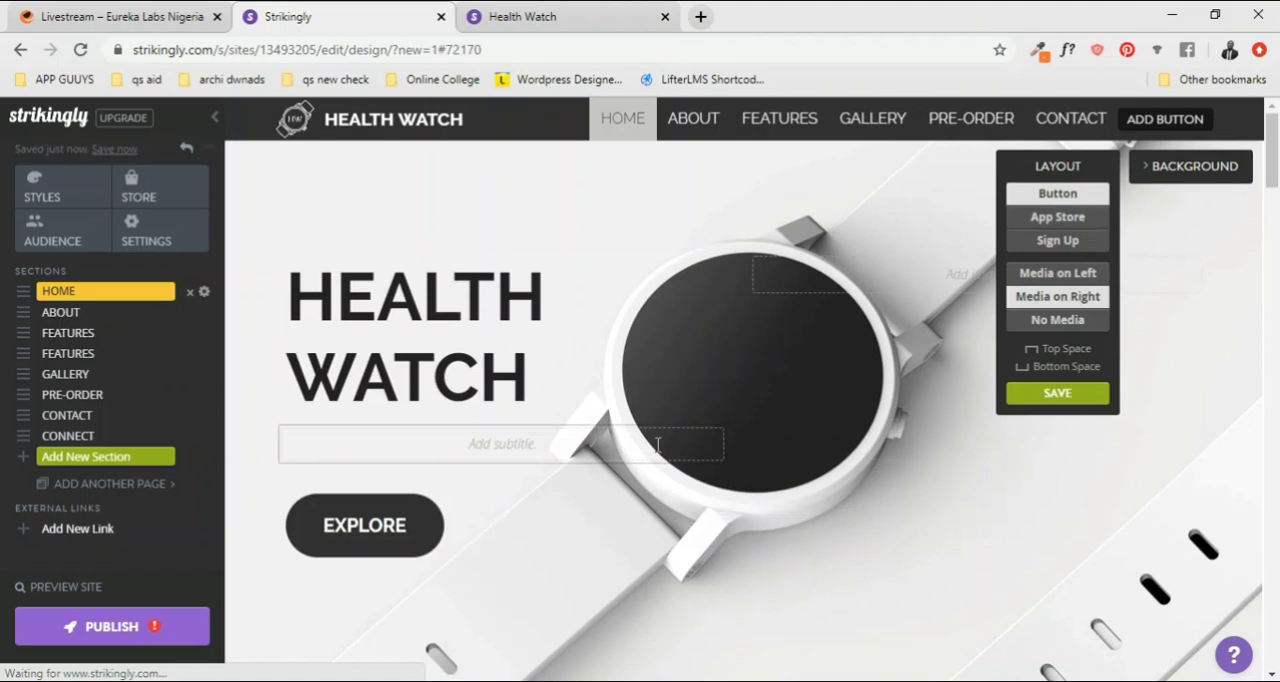
Step: Open the HOME section's background options and try the preset solid colors and the city street image
click(1185, 168)
click(1180, 245)
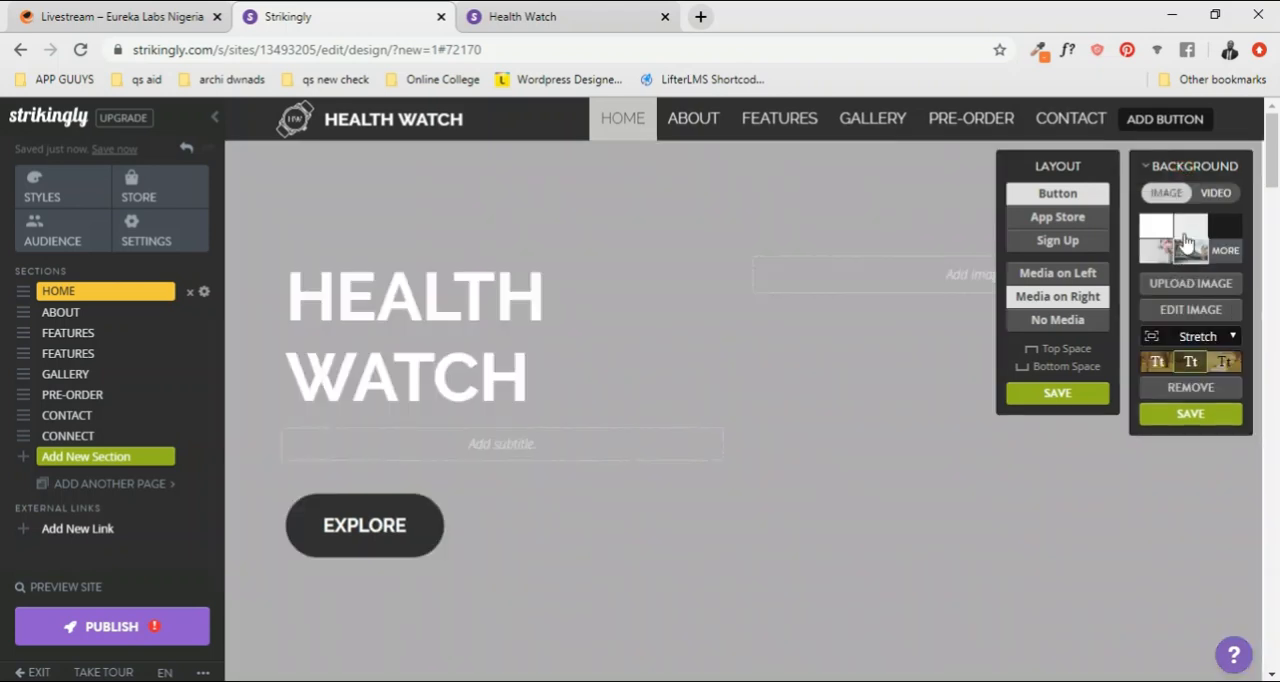
click(1187, 229)
click(1191, 258)
click(1165, 257)
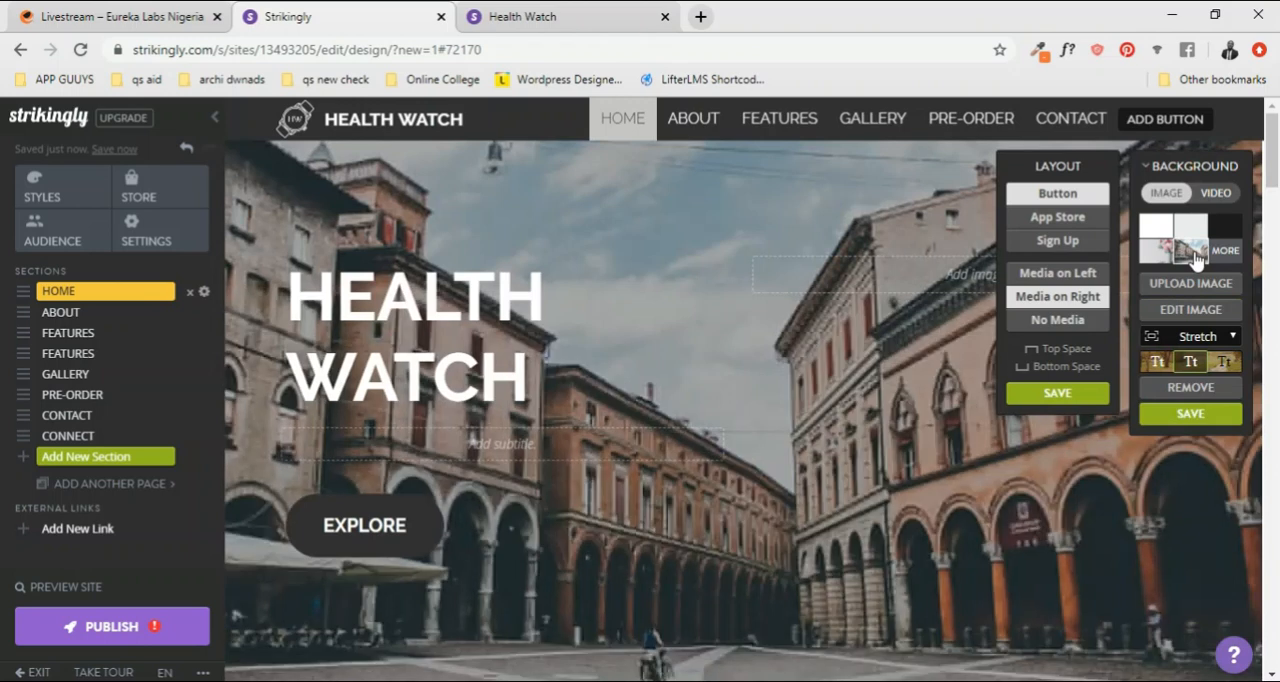
click(1200, 228)
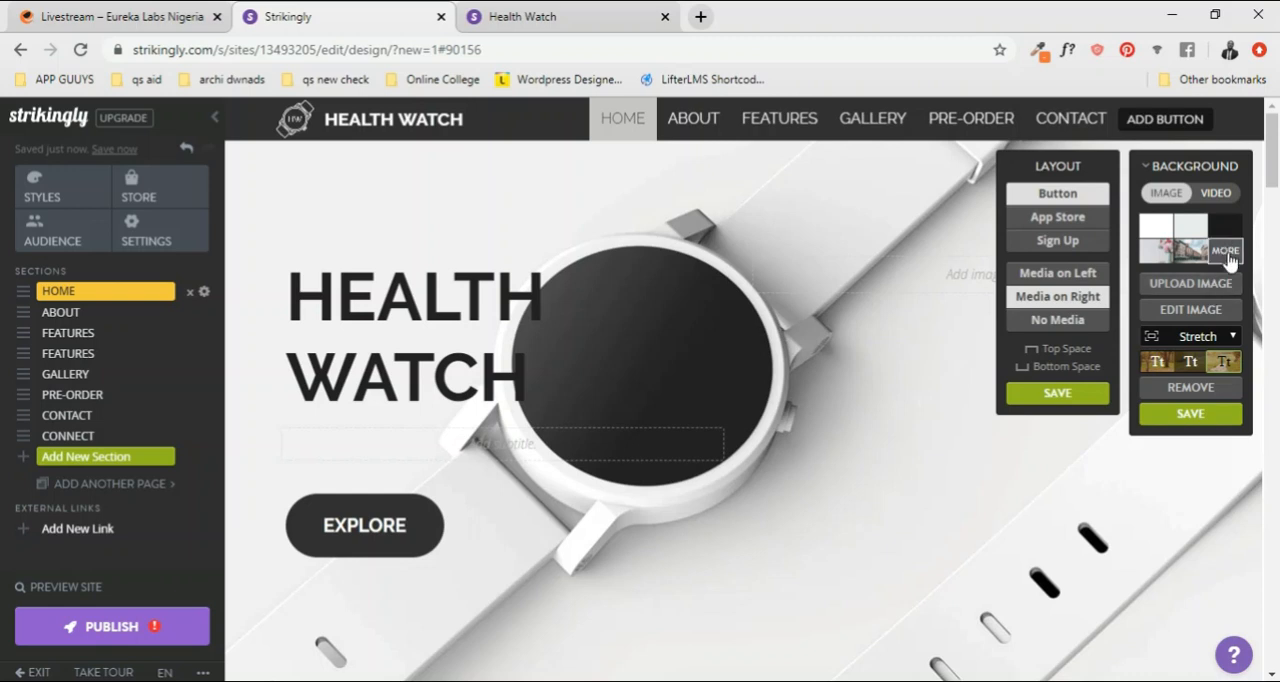
Step: Open the Strikingly image library for the HOME background, browse its pictures and search for CLOTHING
click(1228, 253)
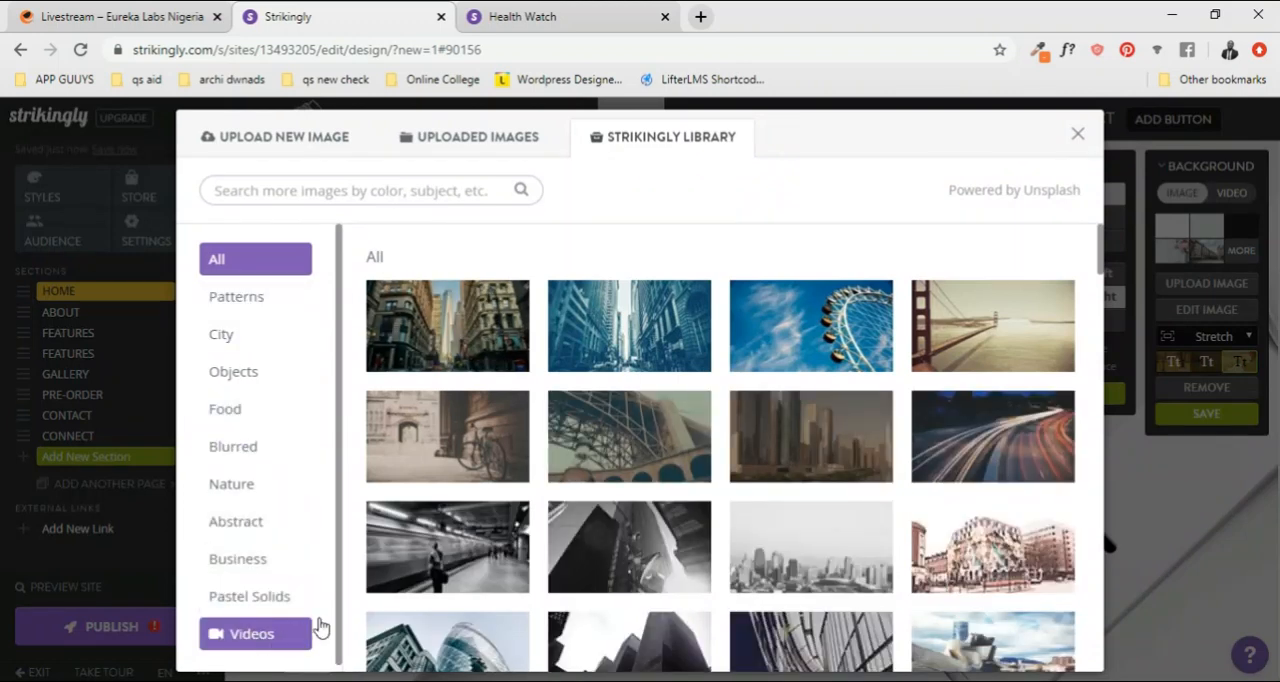
scroll(829, 471, down, 4)
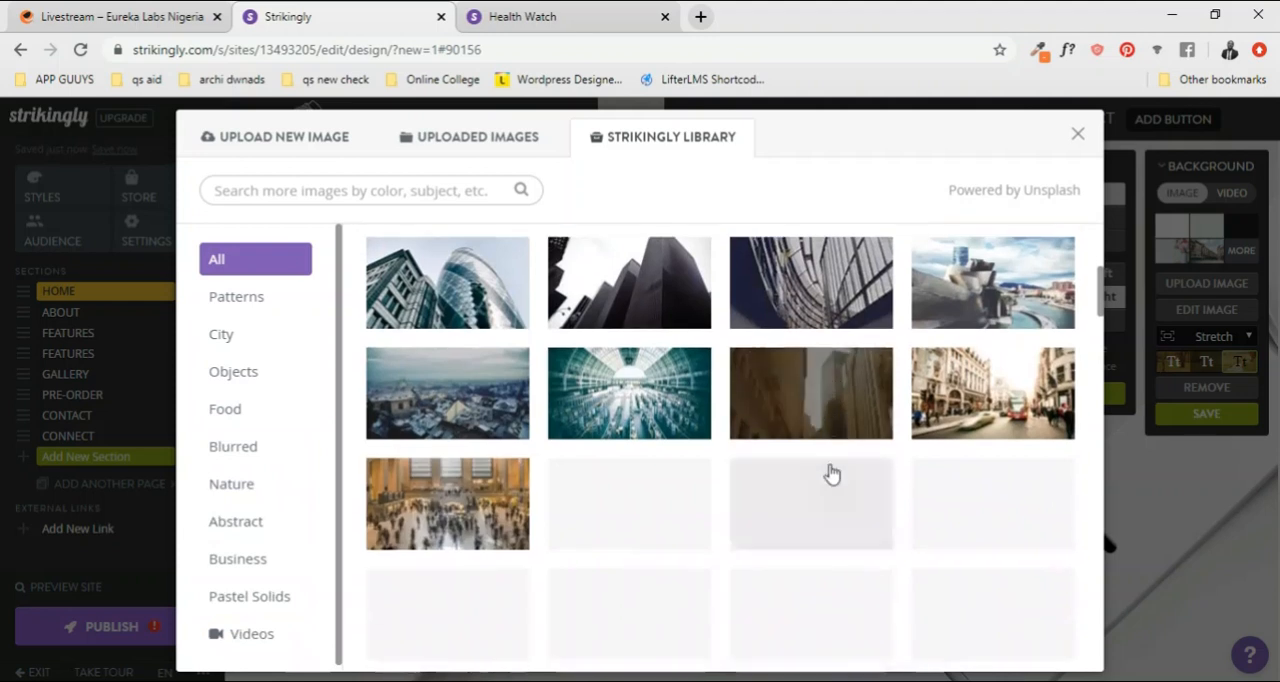
scroll(831, 473, up, 1)
scroll(831, 473, down, 3)
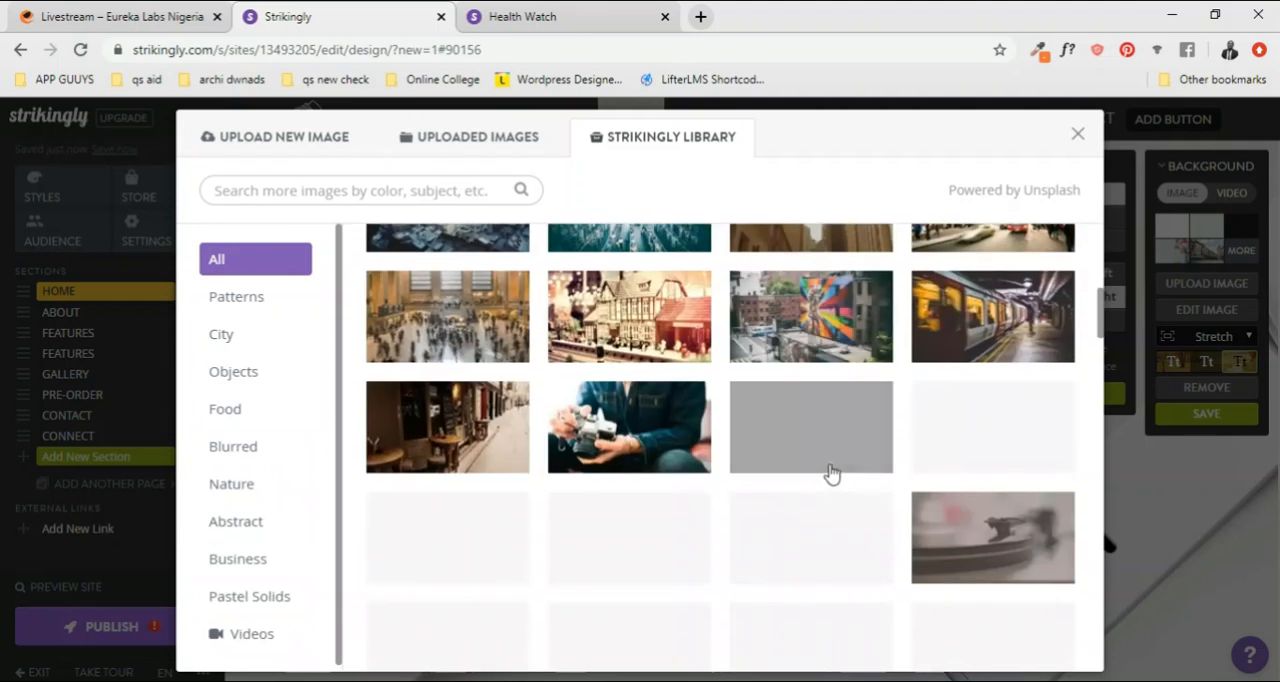
scroll(831, 475, up, 5)
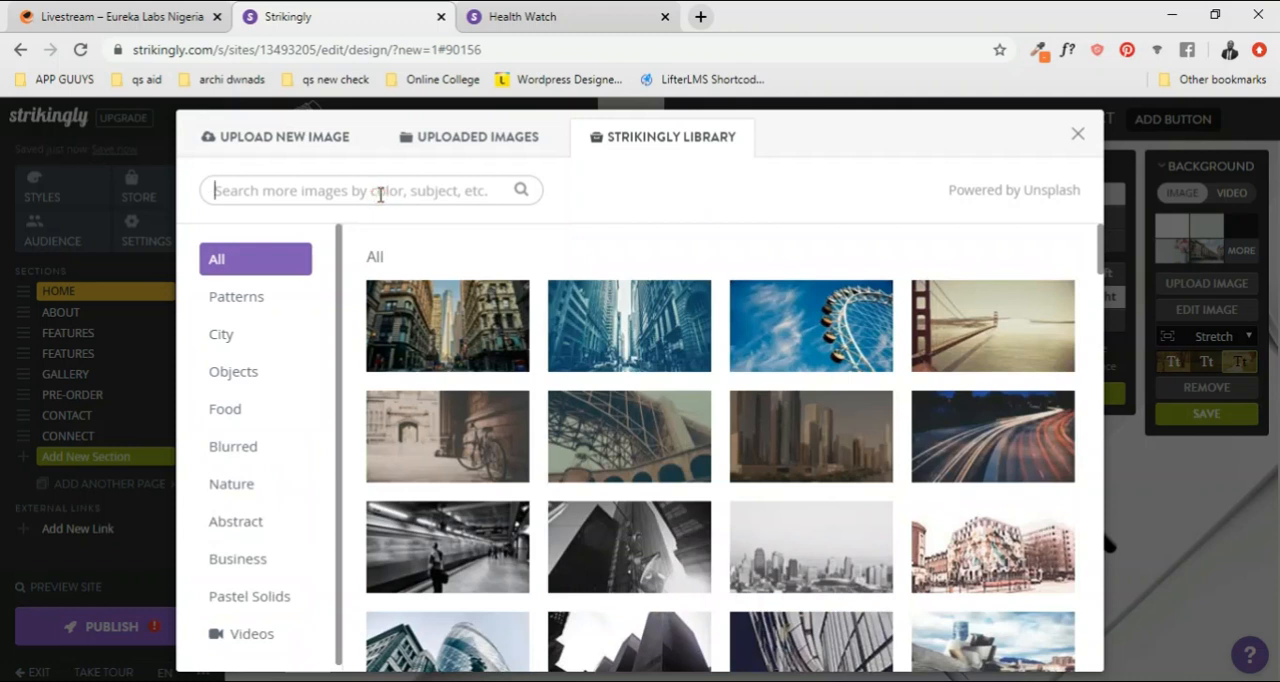
click(380, 194)
text(CLO)
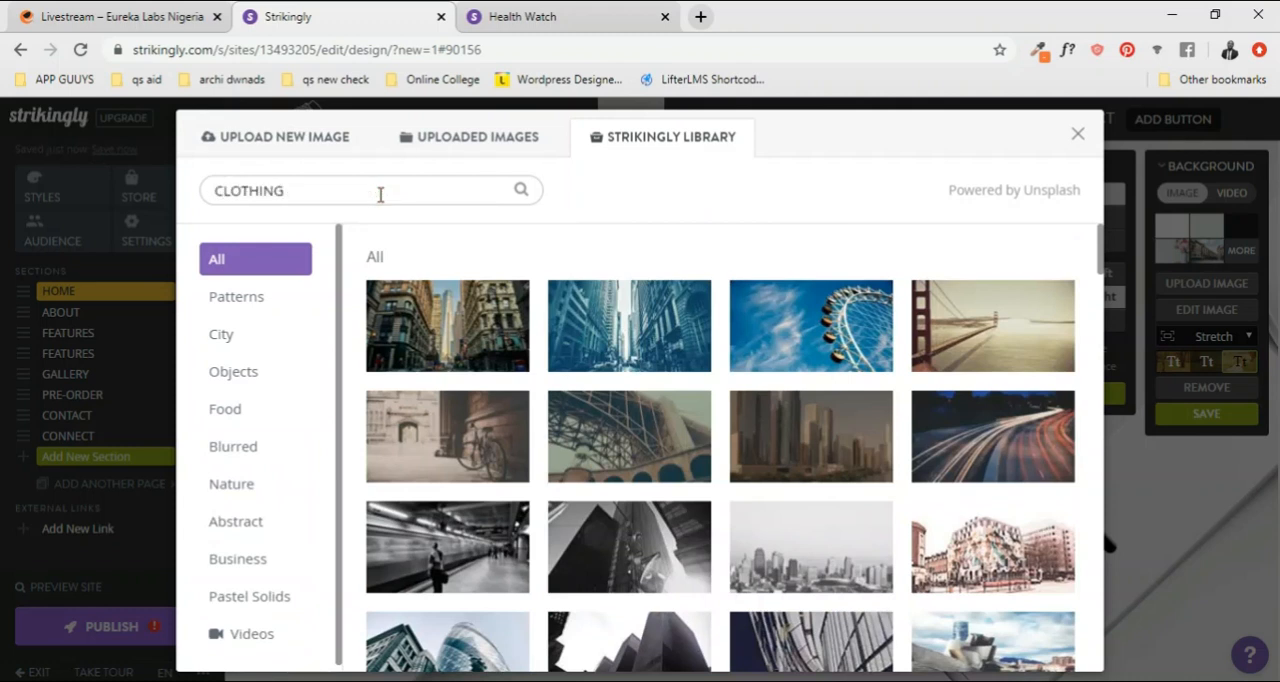
text(THING)
key(Return)
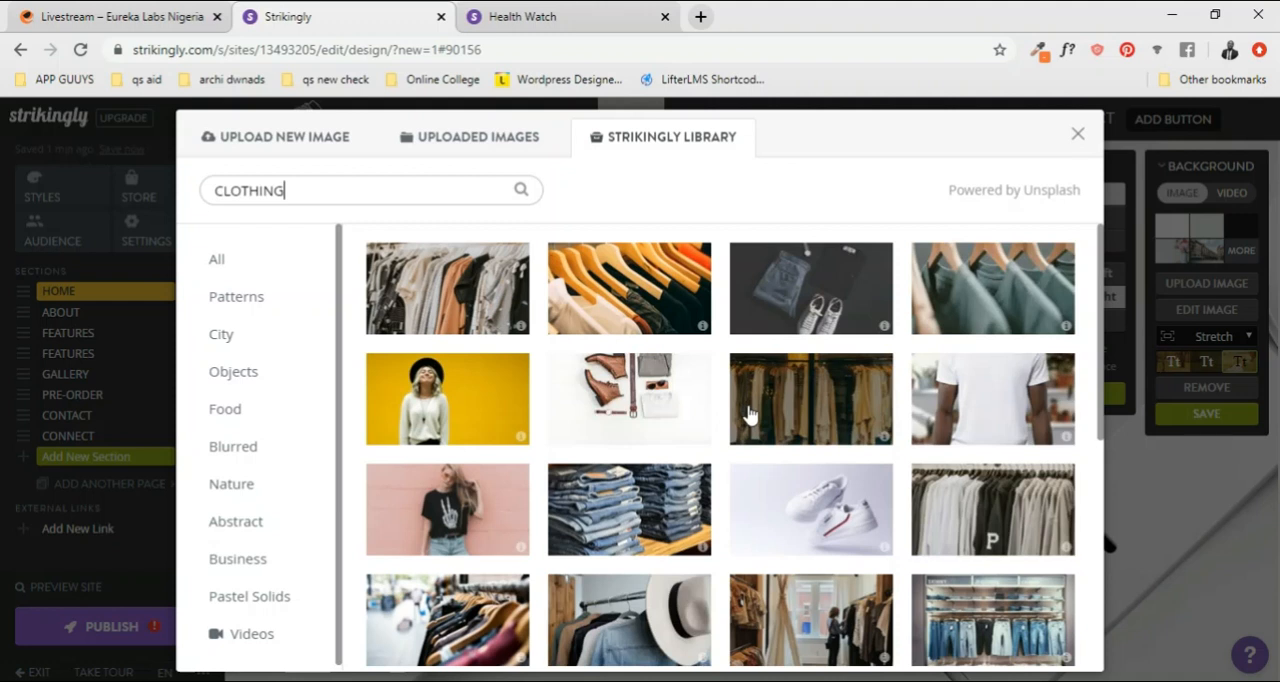
Step: Set the HOME section's background to the library photo of a tweed jacket worn over a zipped vest
scroll(750, 415, down, 1)
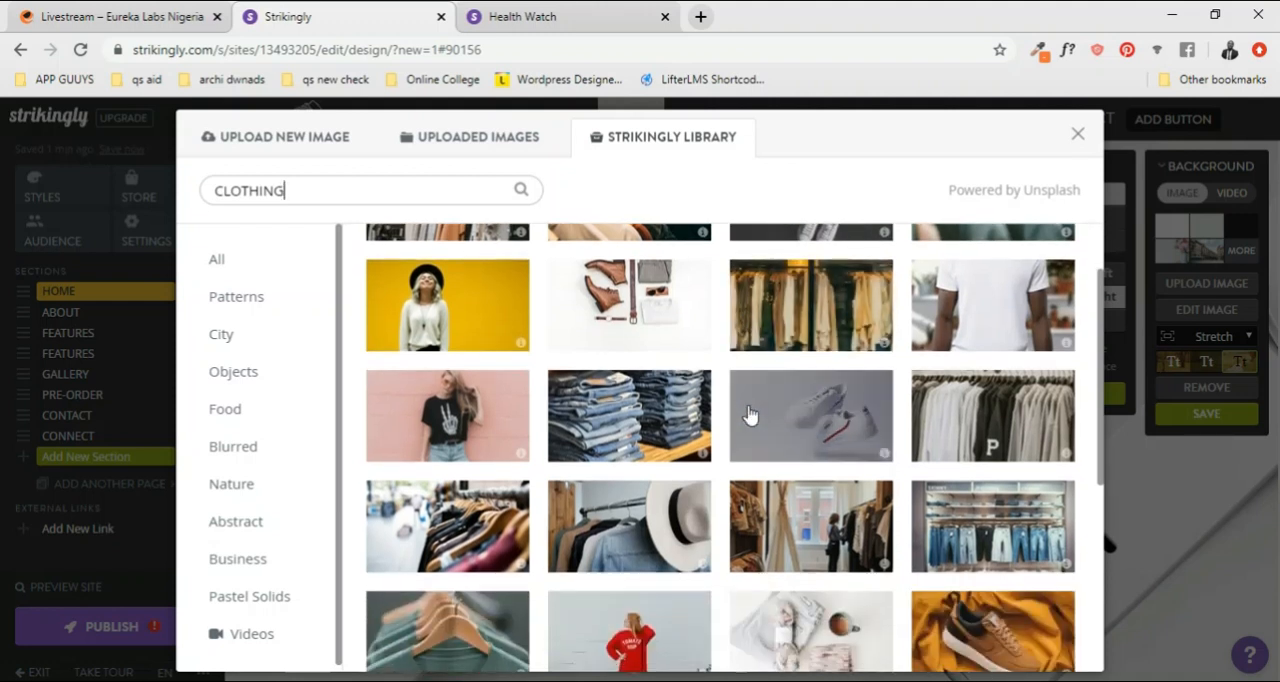
scroll(660, 480, down, 1)
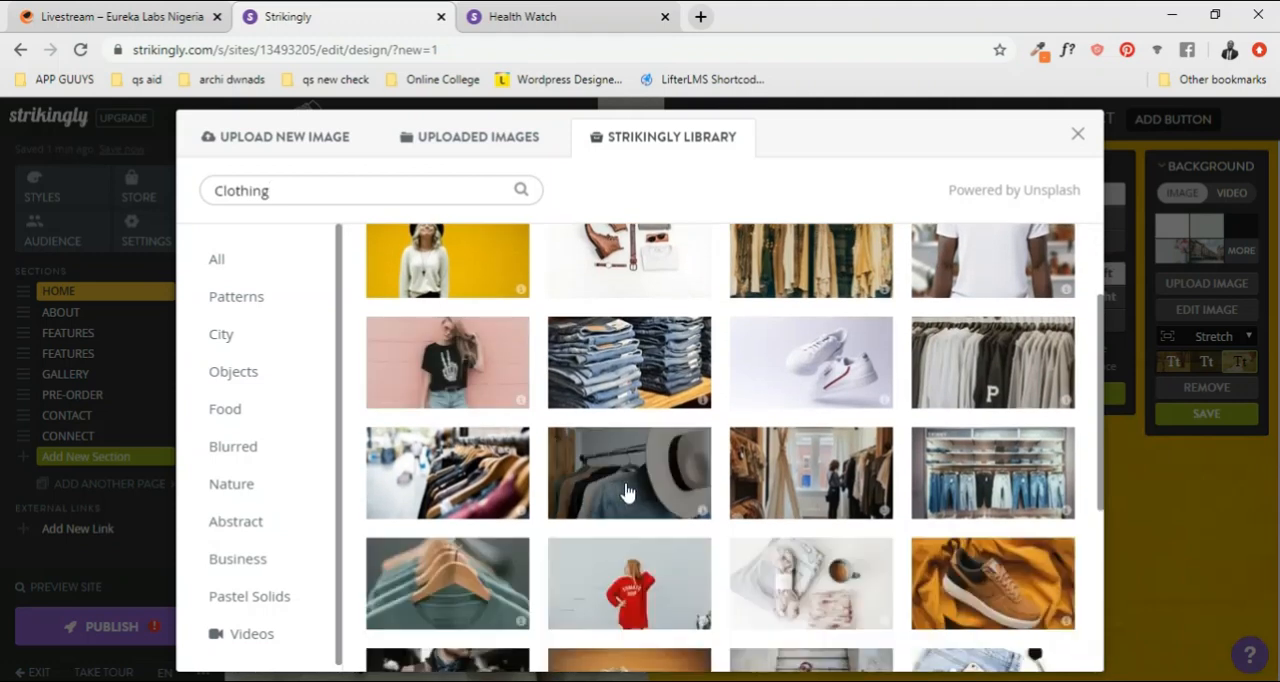
scroll(625, 492, down, 3)
click(443, 397)
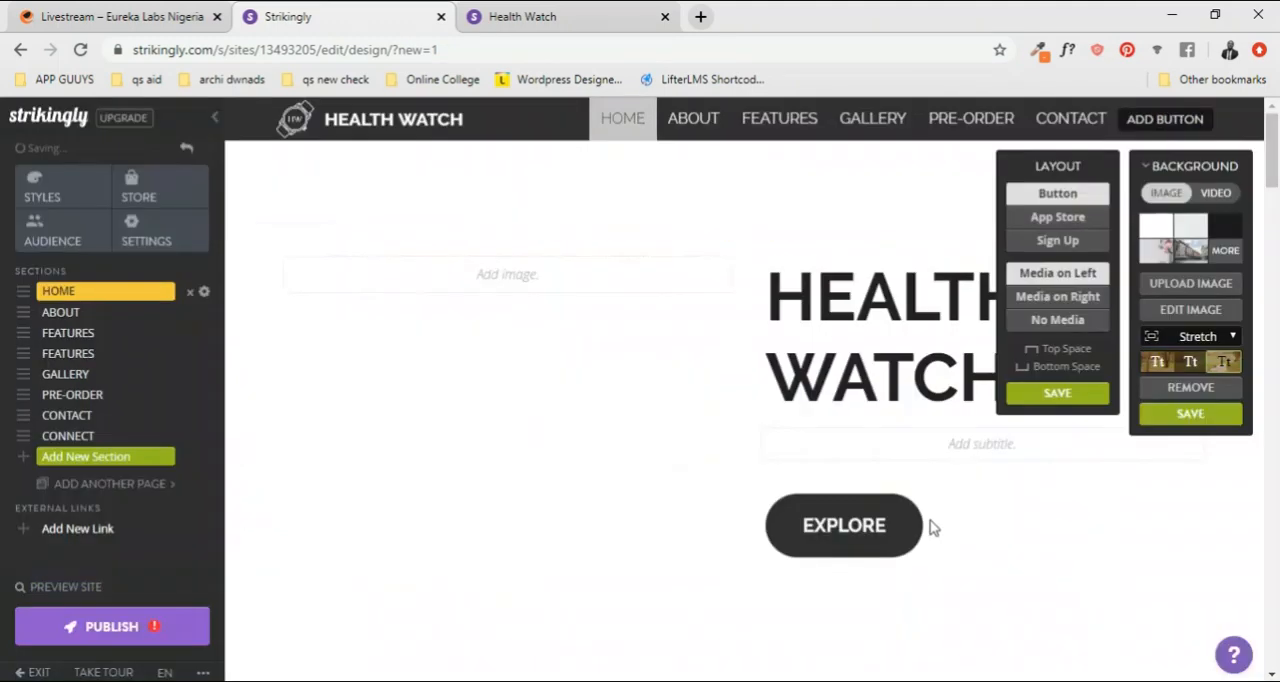
Step: Set the HOME section's layout to Media on Right so the HEALTH WATCH heading sits opposite
click(930, 367)
click(848, 308)
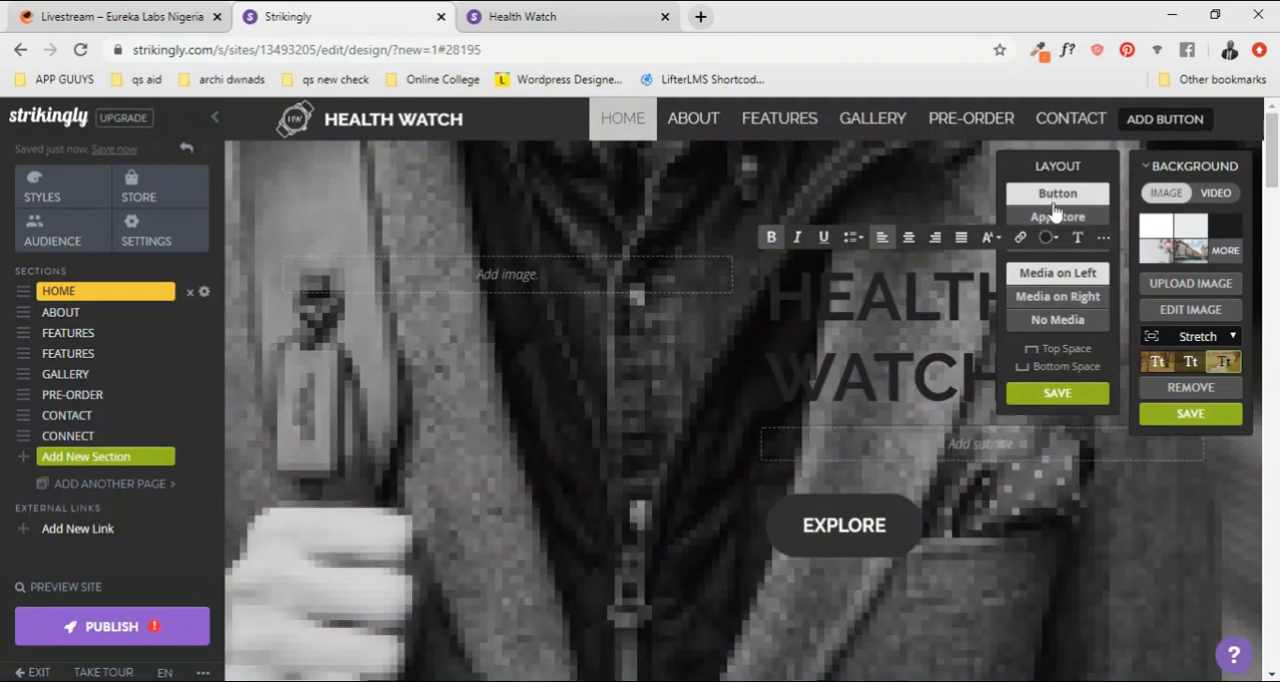
click(1075, 300)
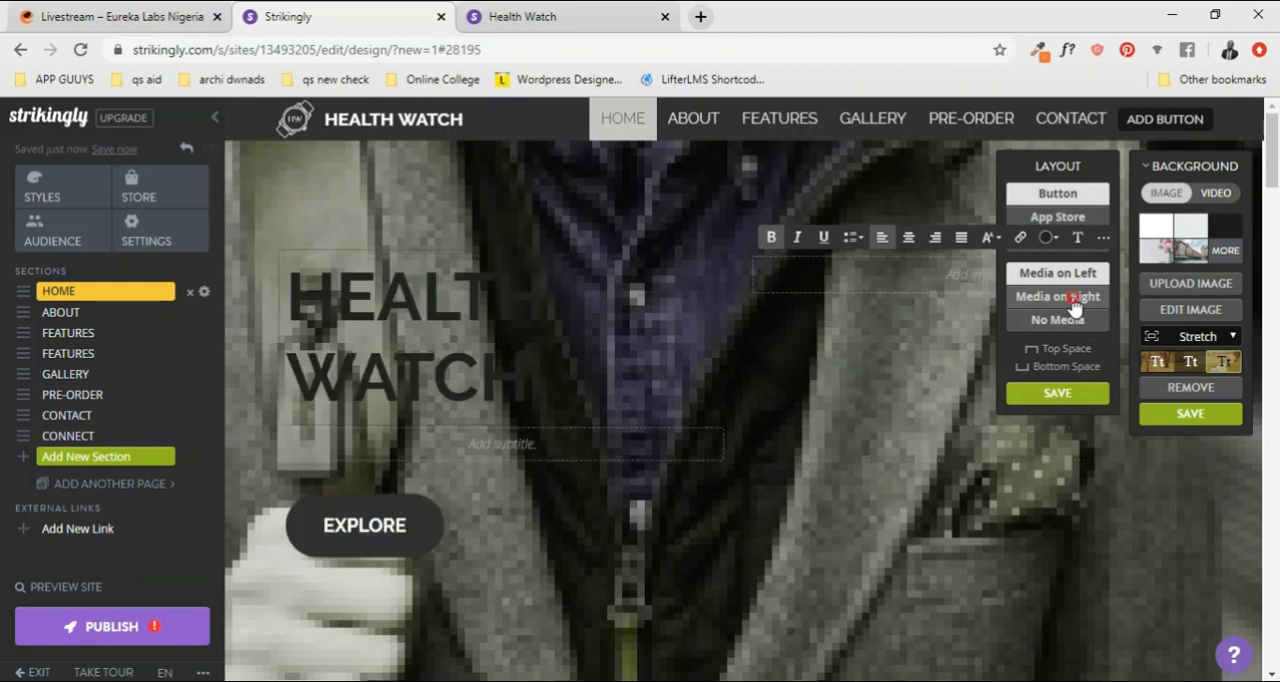
Step: Replace the HEALTH WATCH site title in the header with "Fabulous"
click(415, 374)
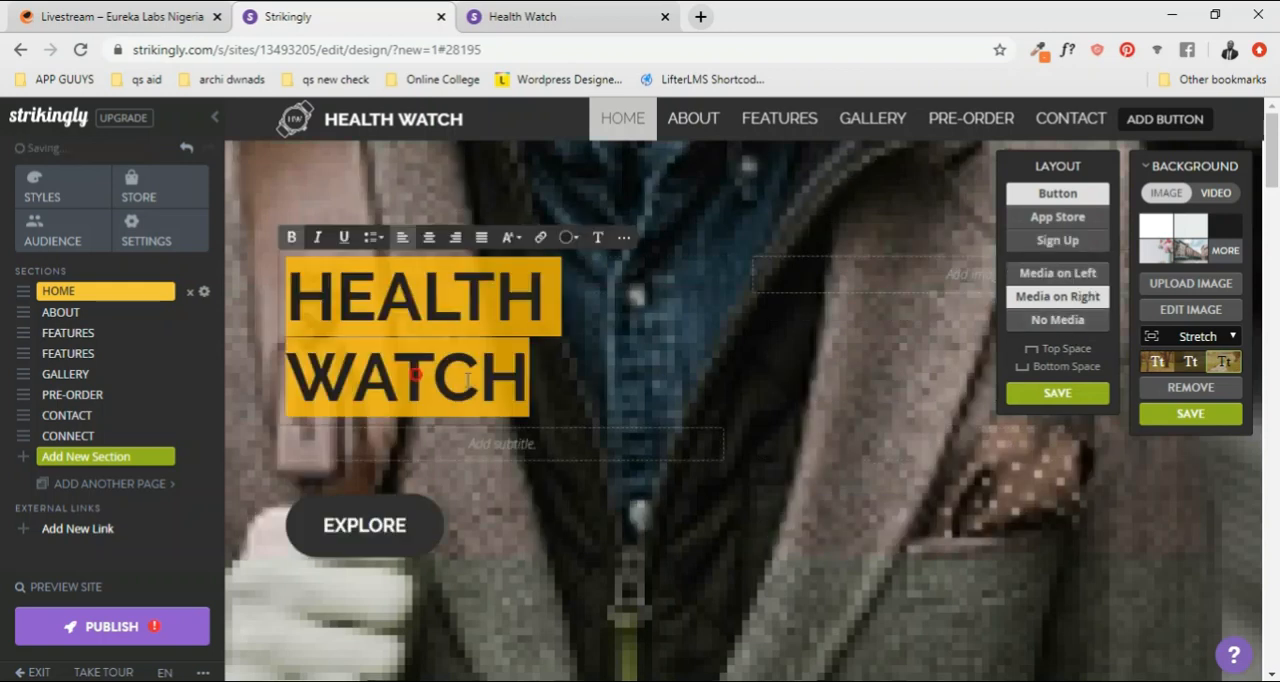
click(522, 368)
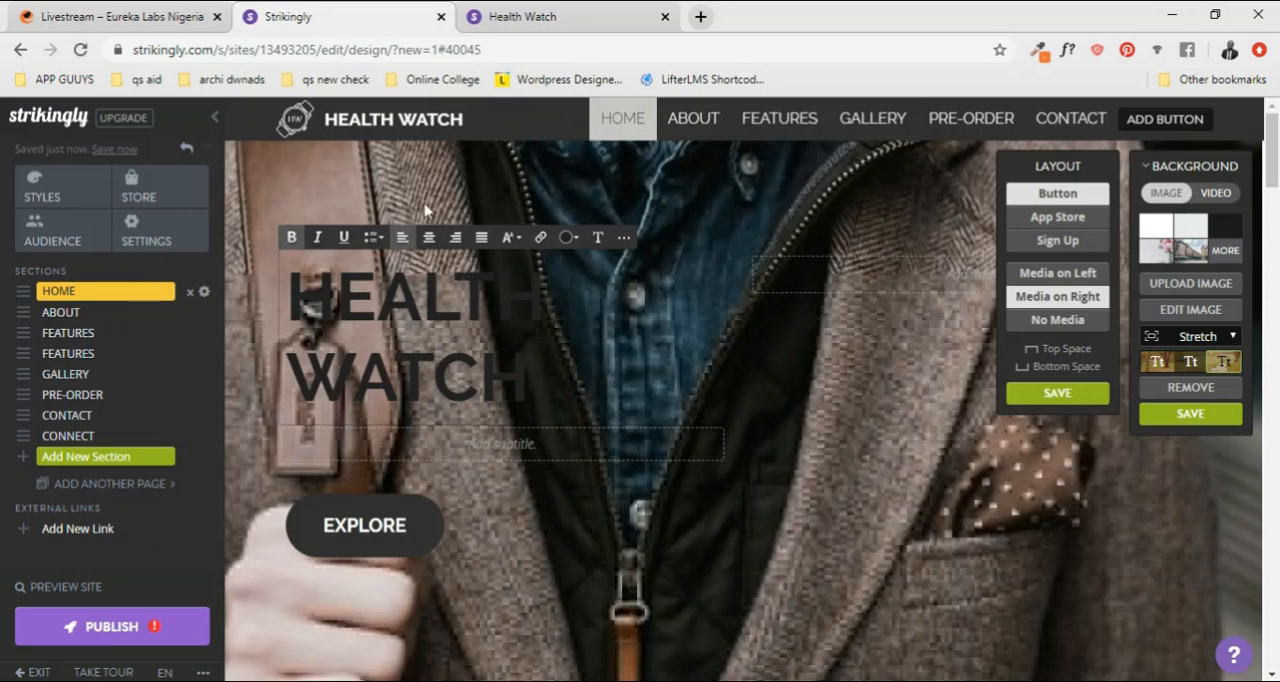
triple_click(405, 121)
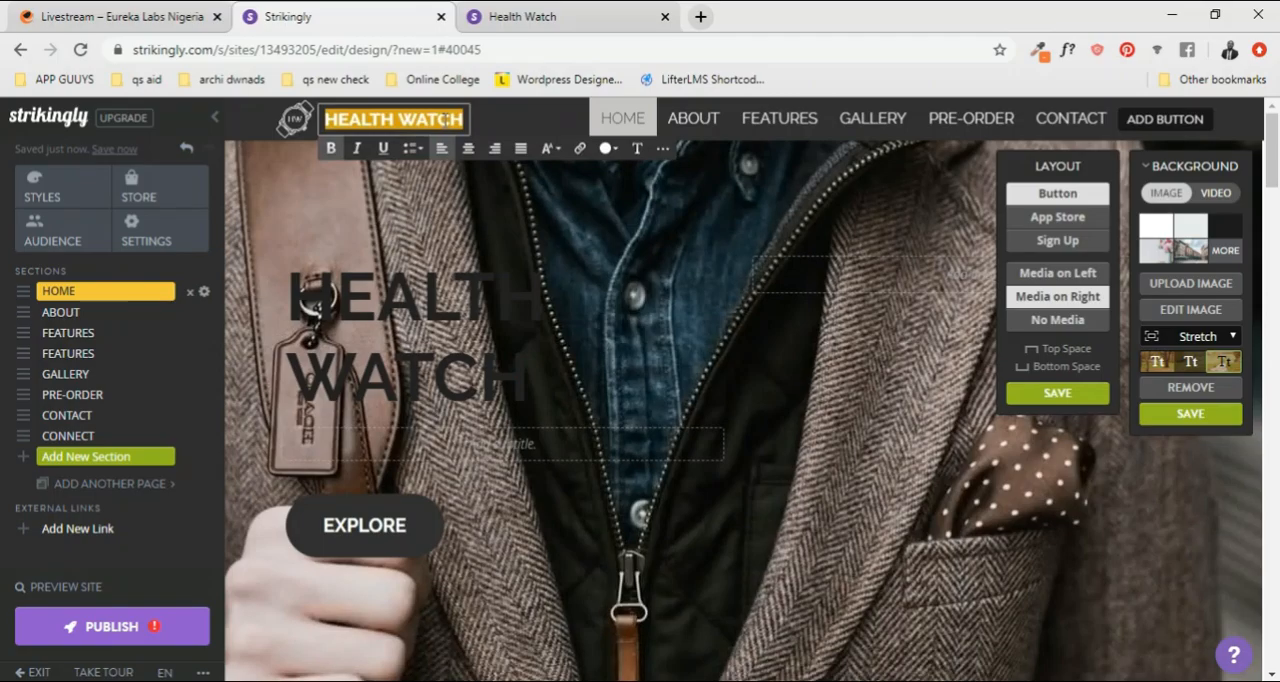
text(Fabulous)
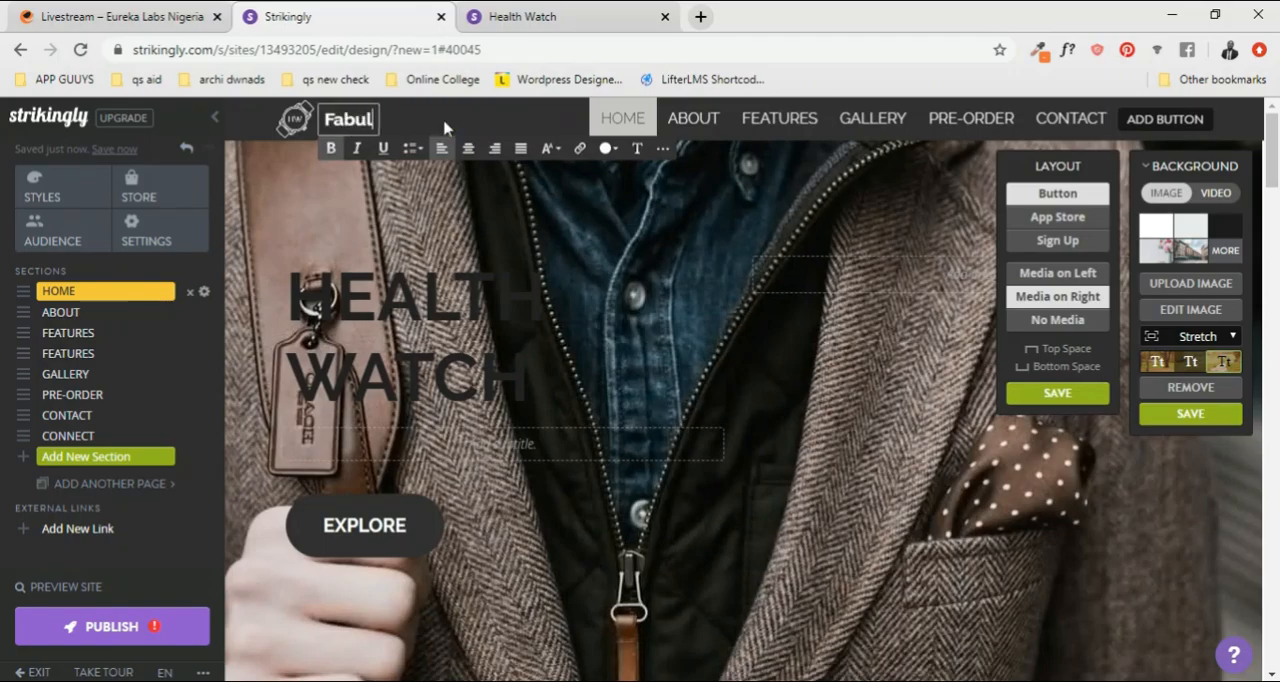
Step: Replace the HOME section's large HEALTH WATCH heading with "We Surpass Your Taste"
triple_click(425, 322)
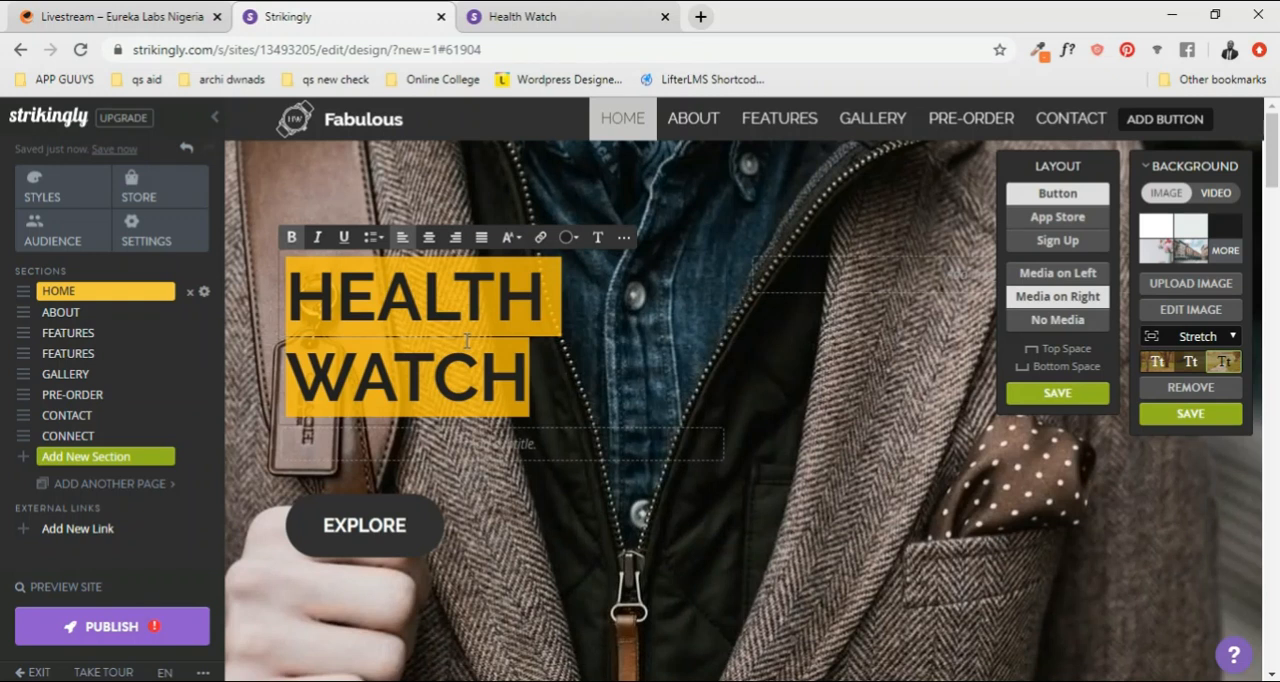
text(We)
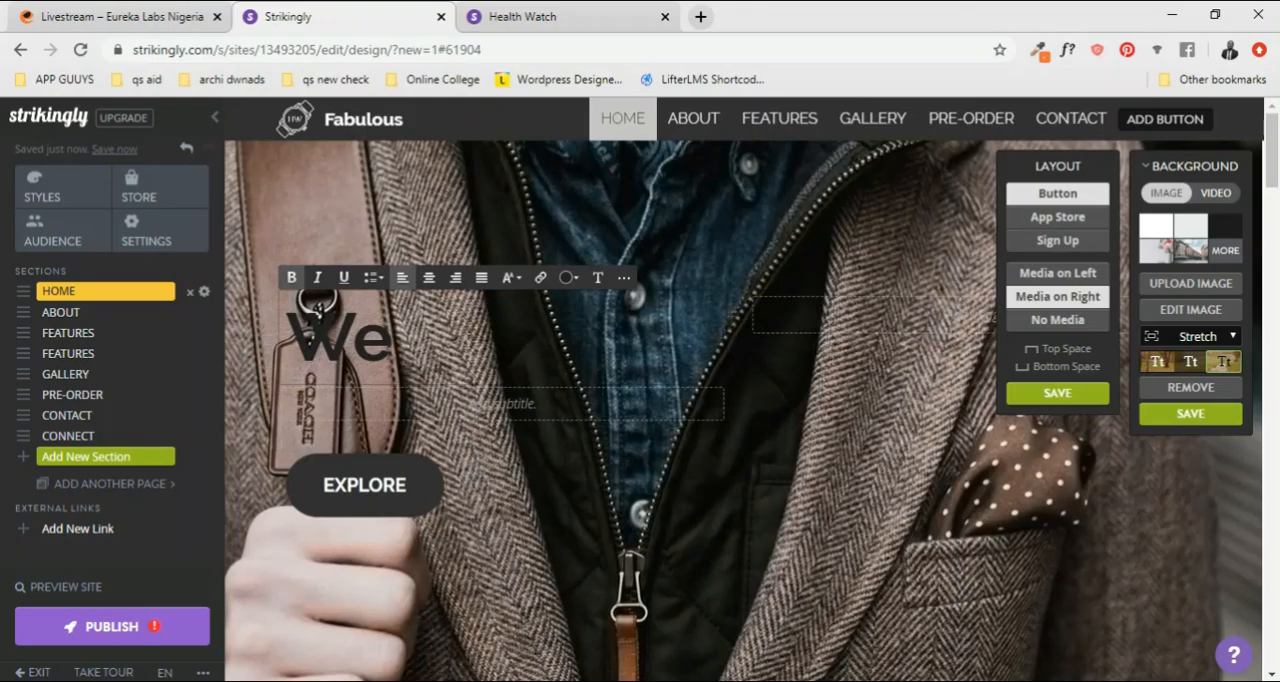
text( Surp)
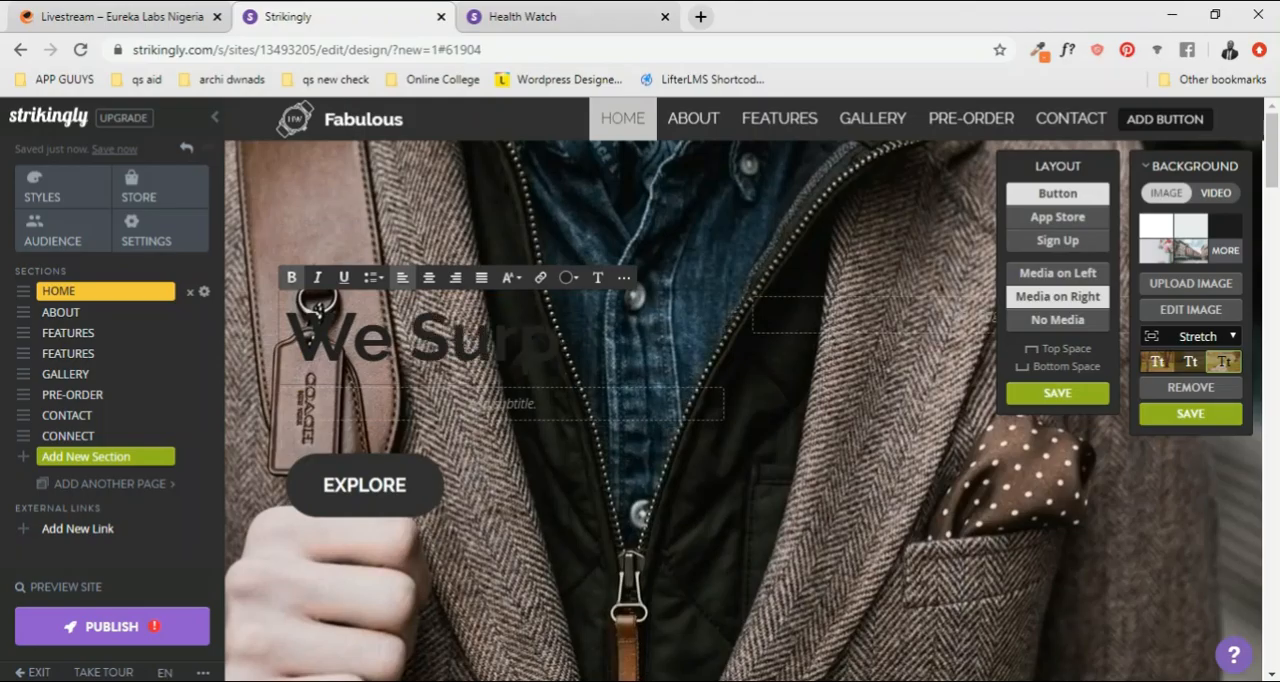
text(ass yo)
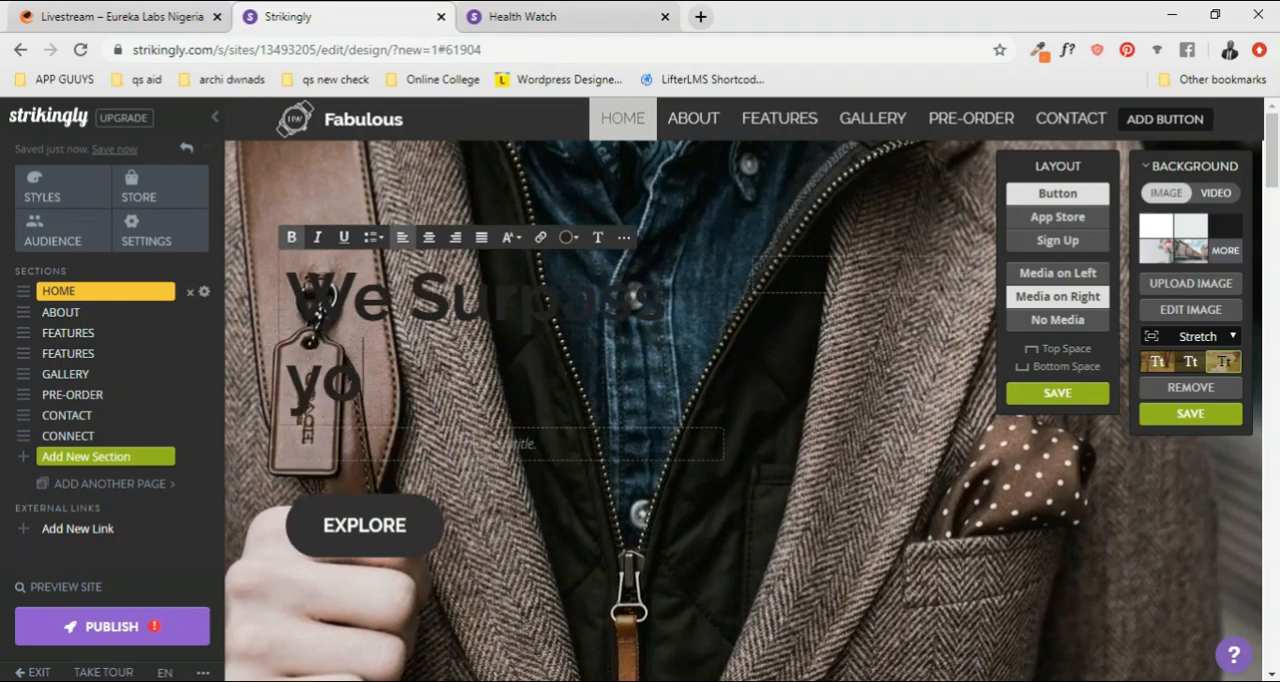
text(ur)
key(Left)
key(Left)
key(Left)
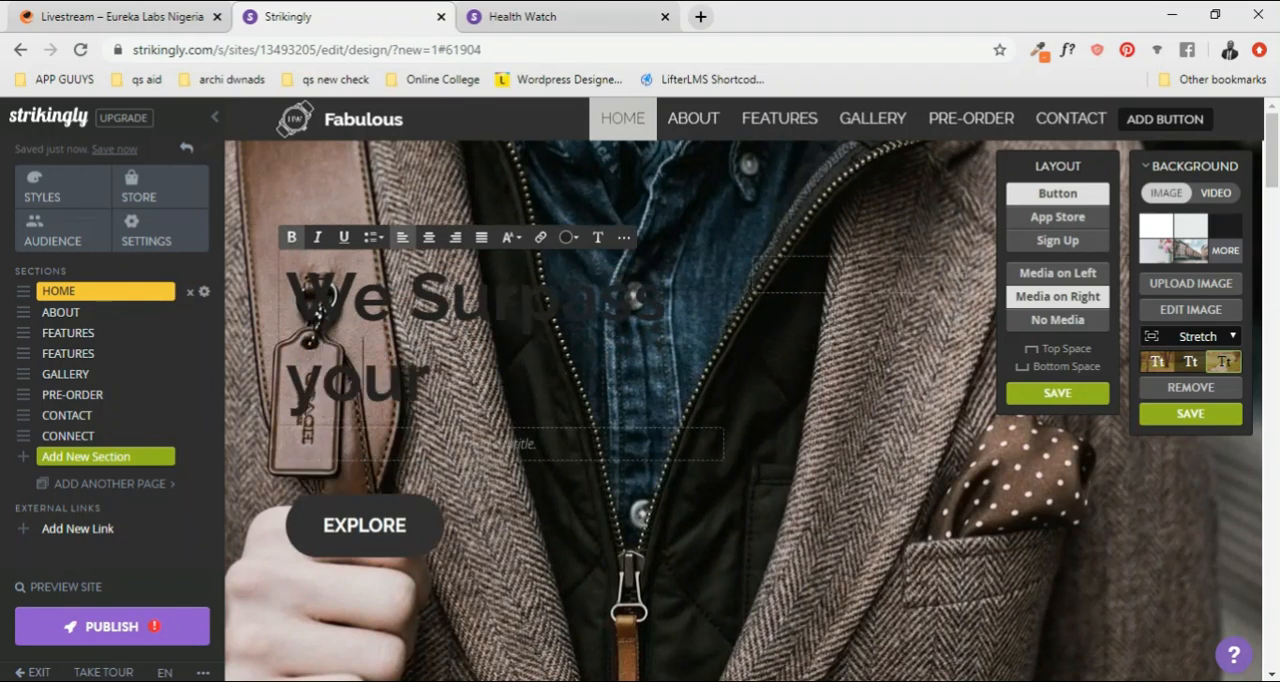
key(BackSpace)
text(Your)
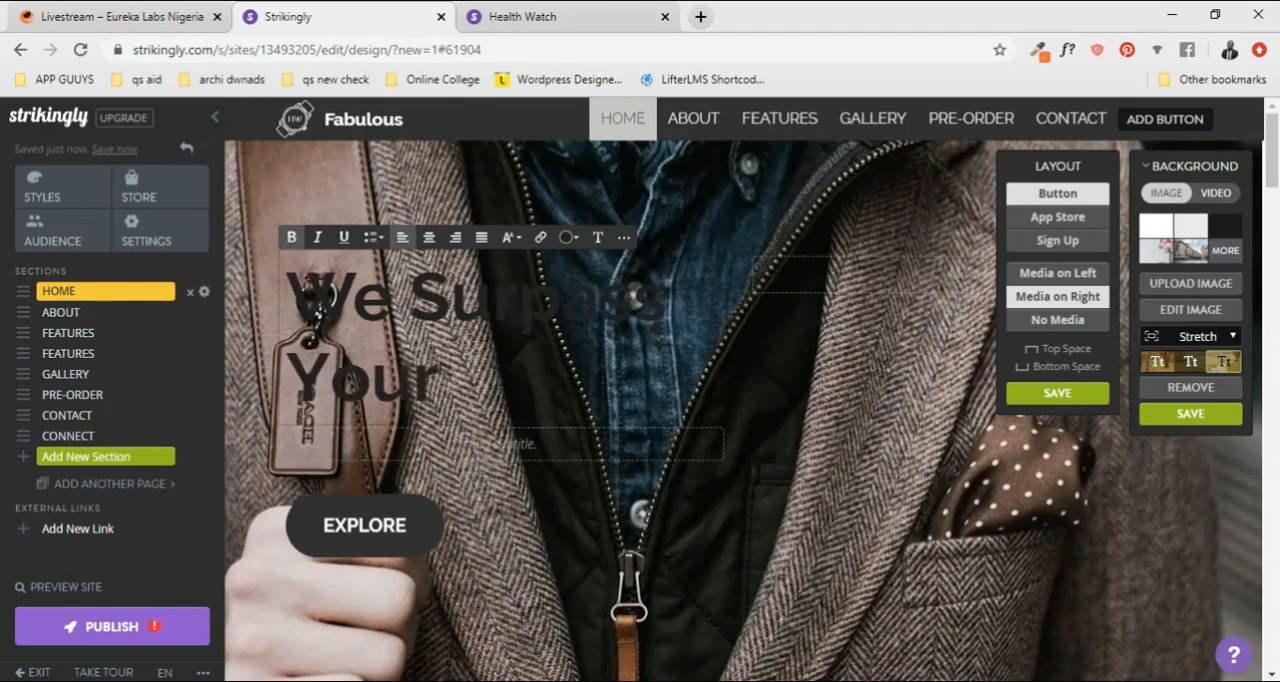
text( Taste)
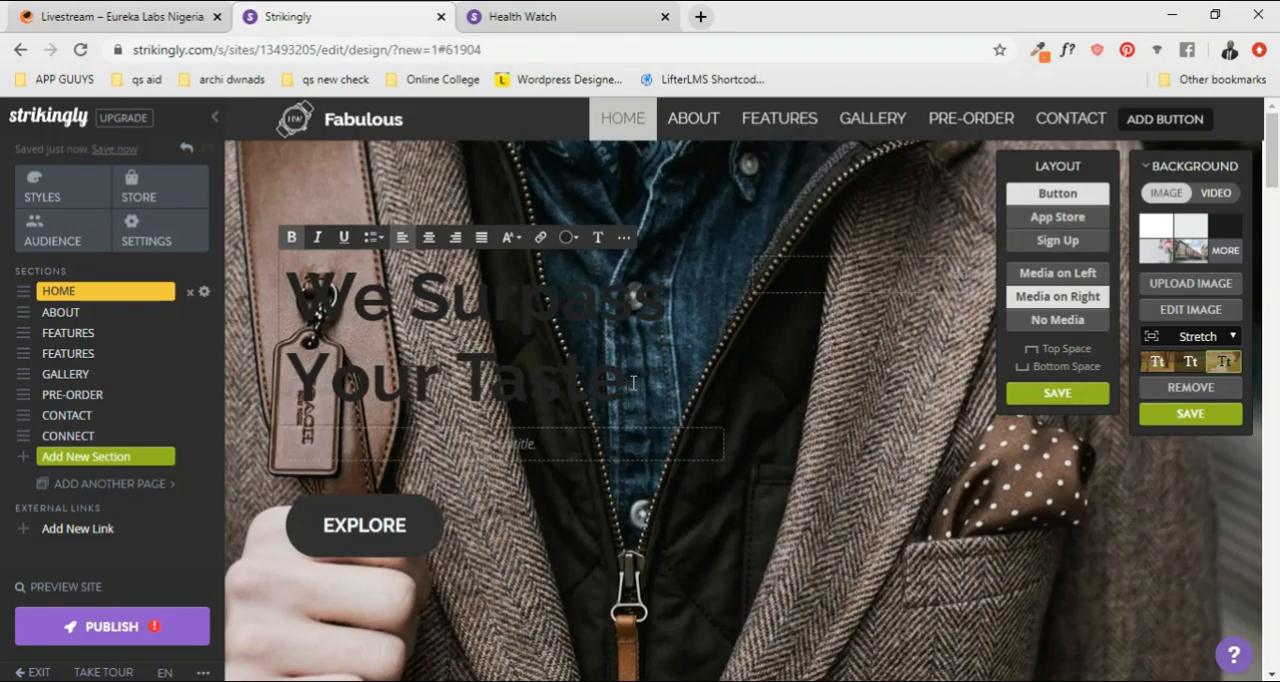
Step: Set the text color of the whole "We Surpass Your Taste" heading to white
drag(633, 383, 270, 296)
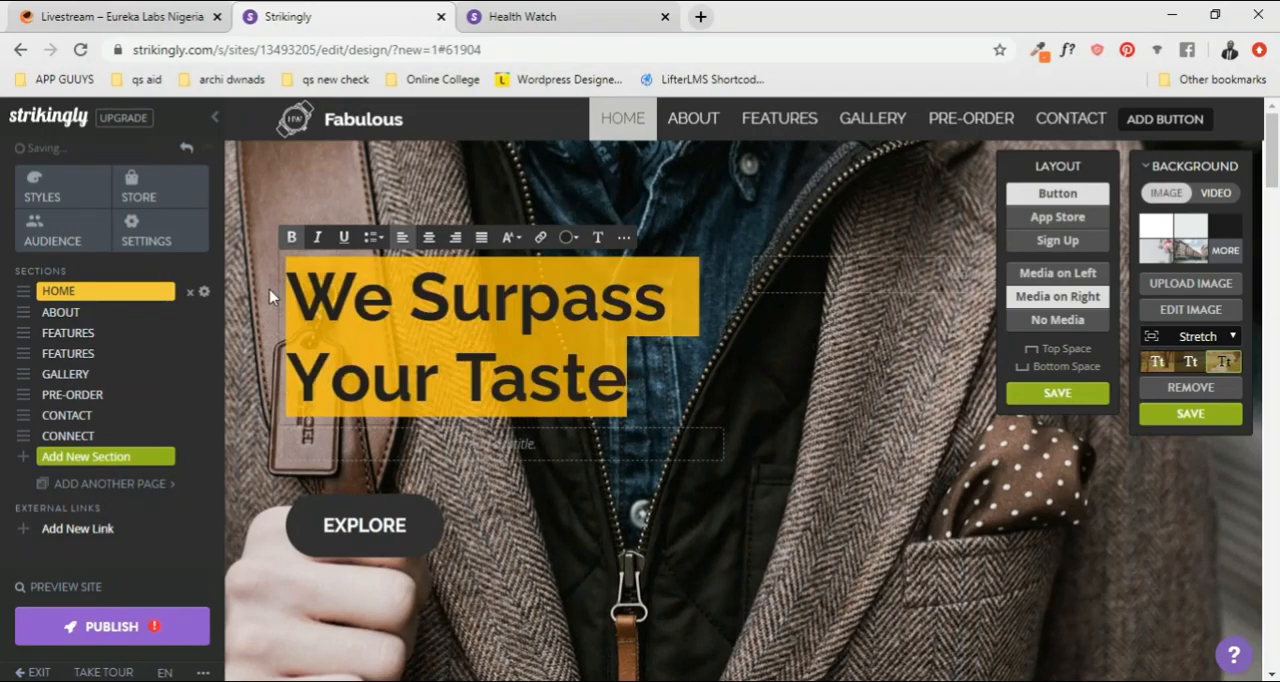
click(571, 241)
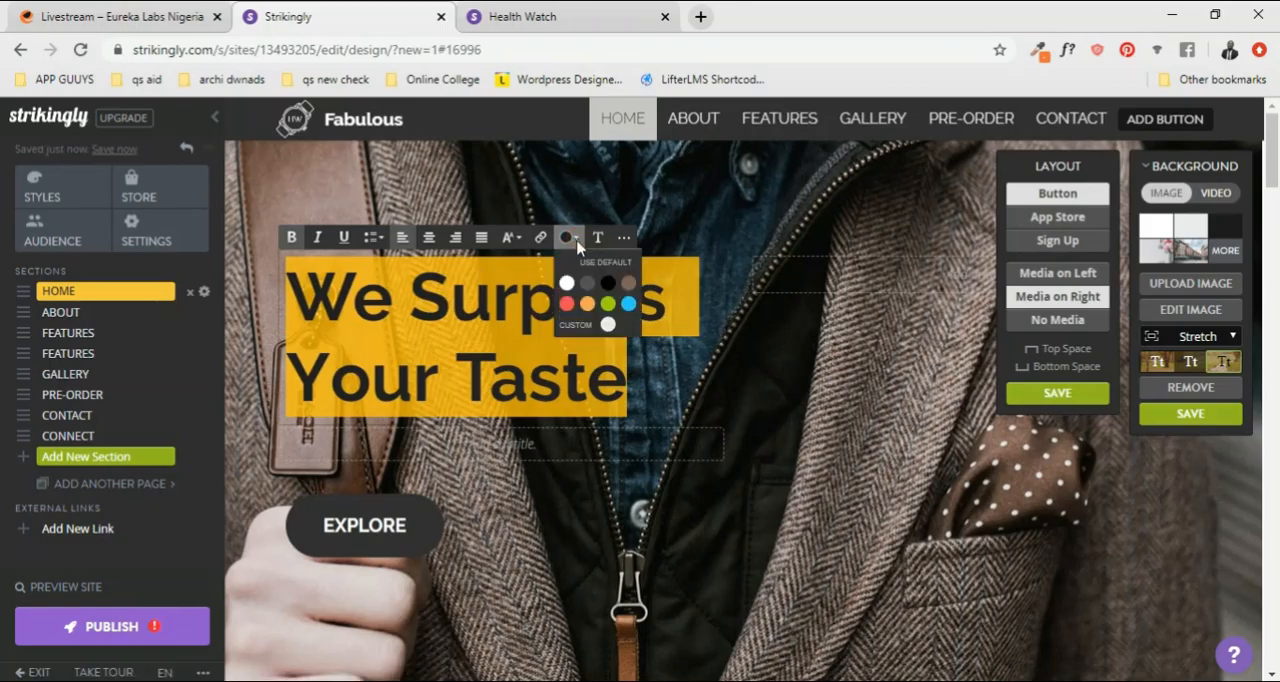
click(567, 283)
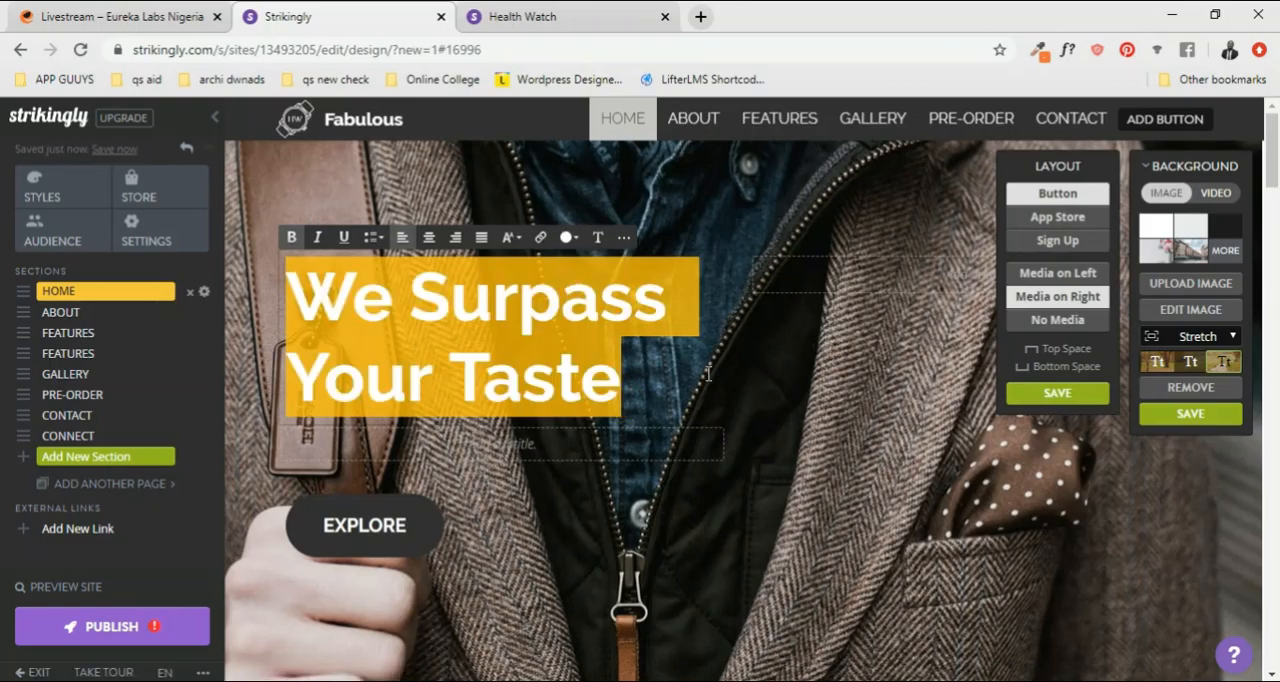
click(707, 373)
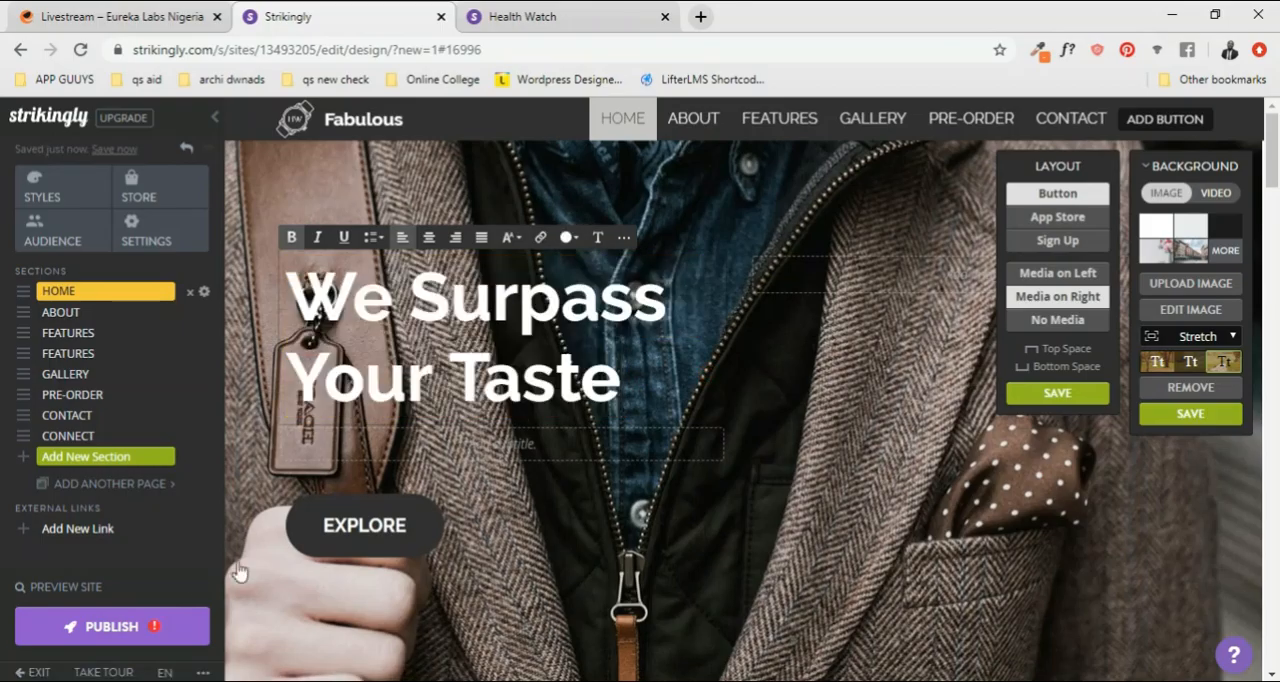
click(402, 528)
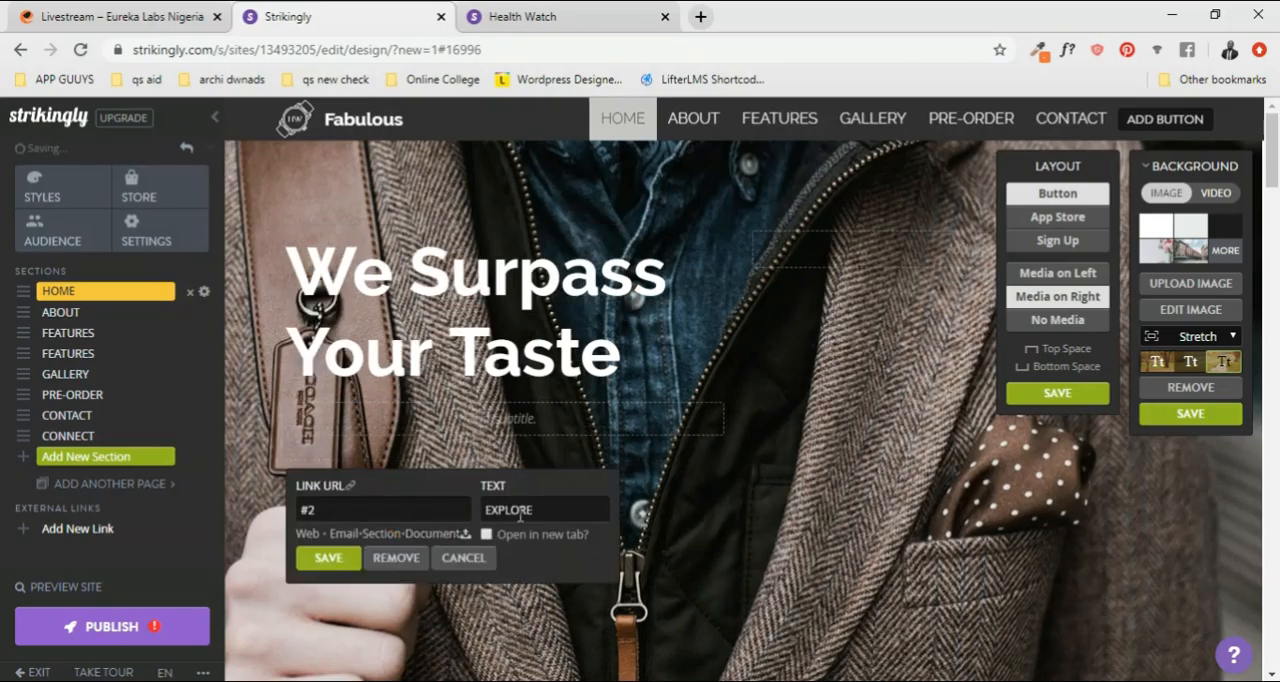
click(670, 510)
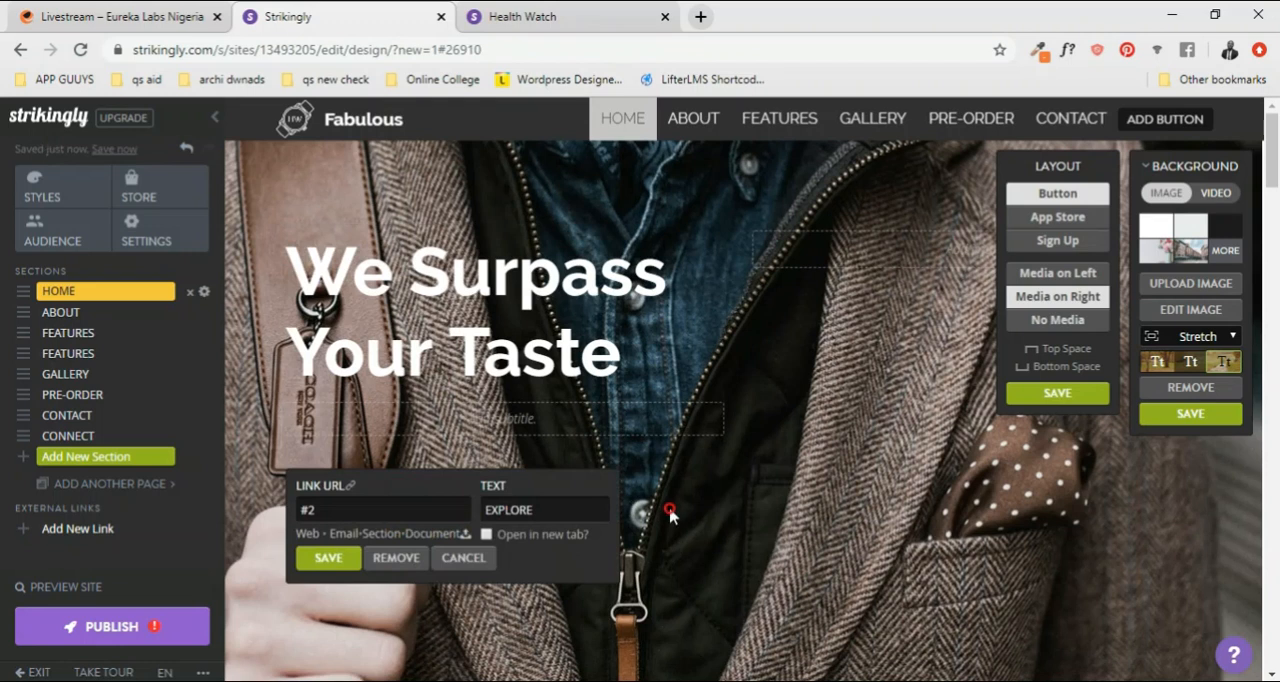
click(462, 558)
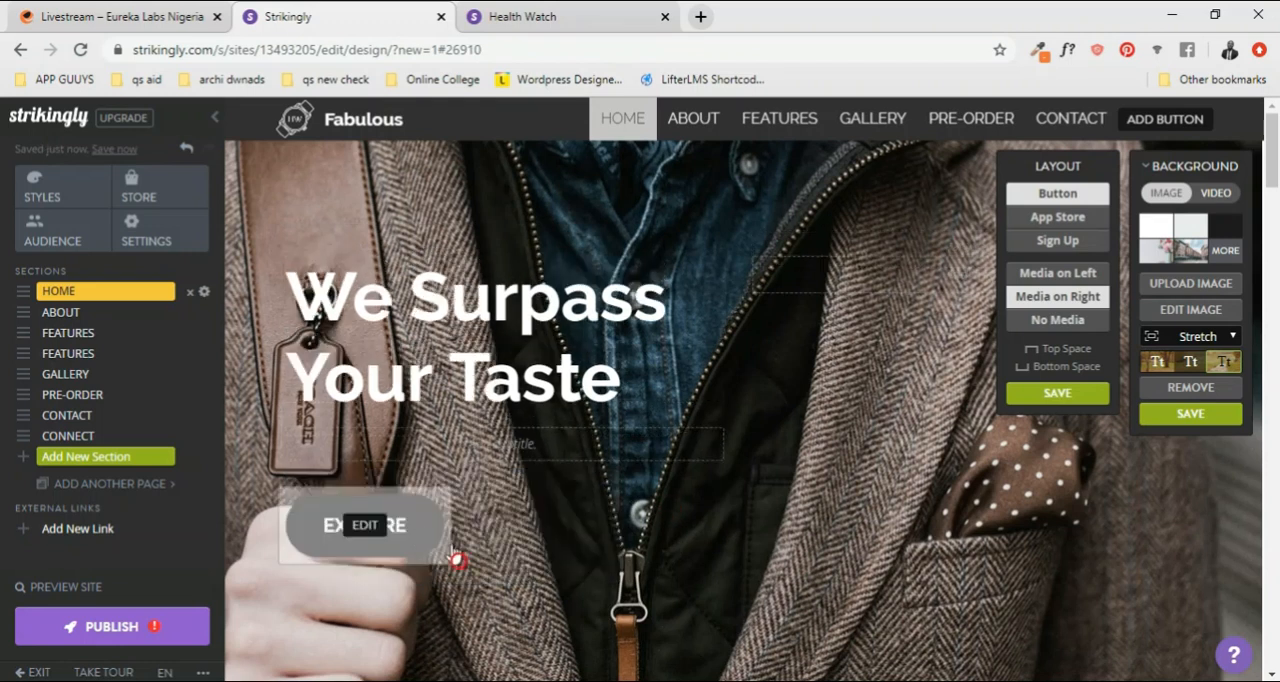
Step: Change the EXPLORE button's text to "SHOP NOW" and save the button settings
click(366, 526)
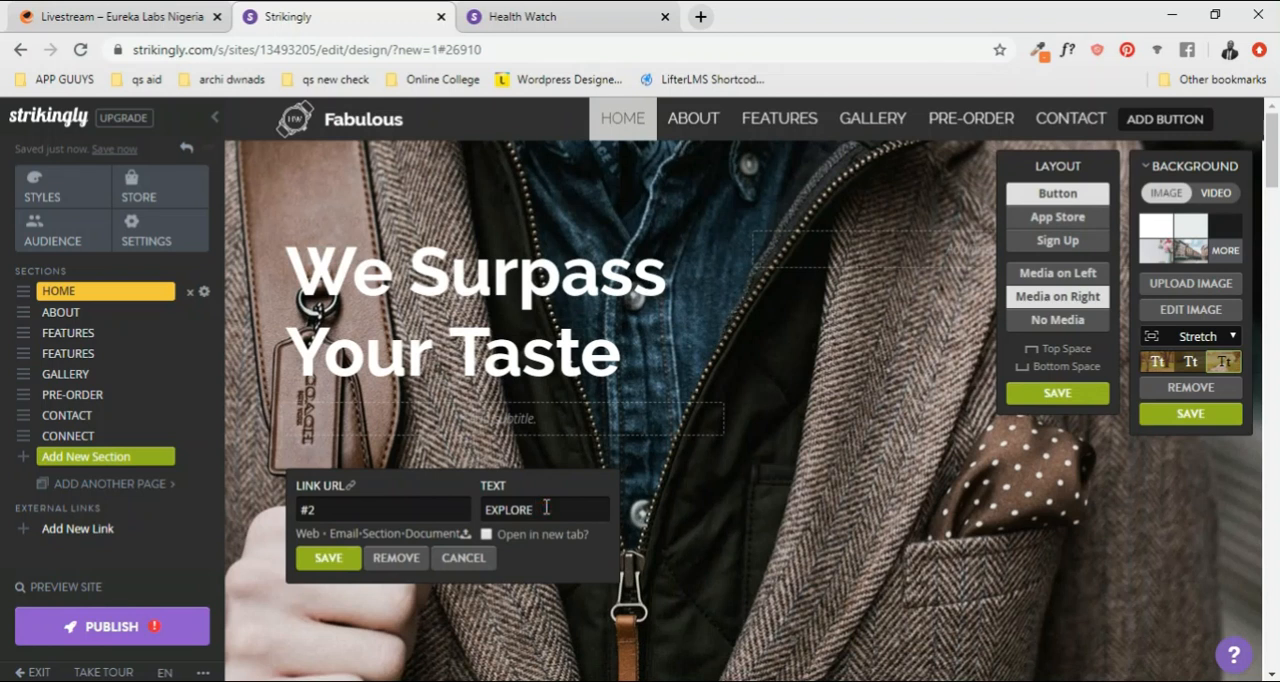
drag(546, 508, 475, 520)
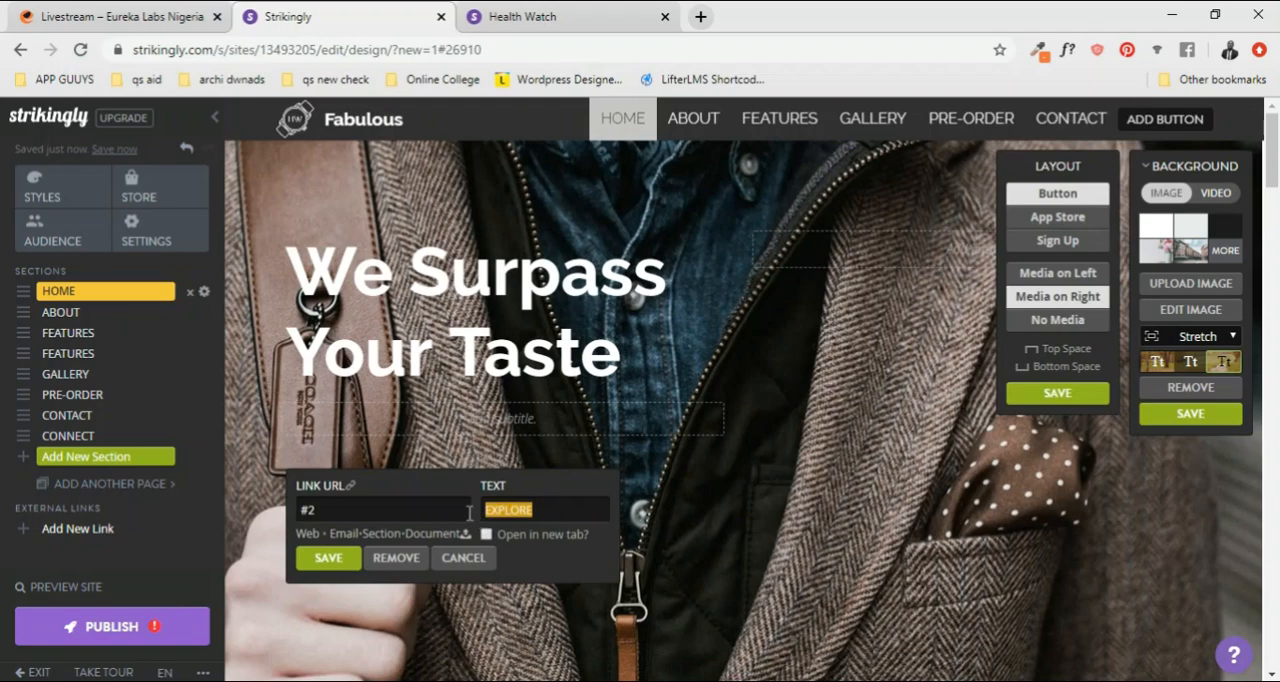
text(S)
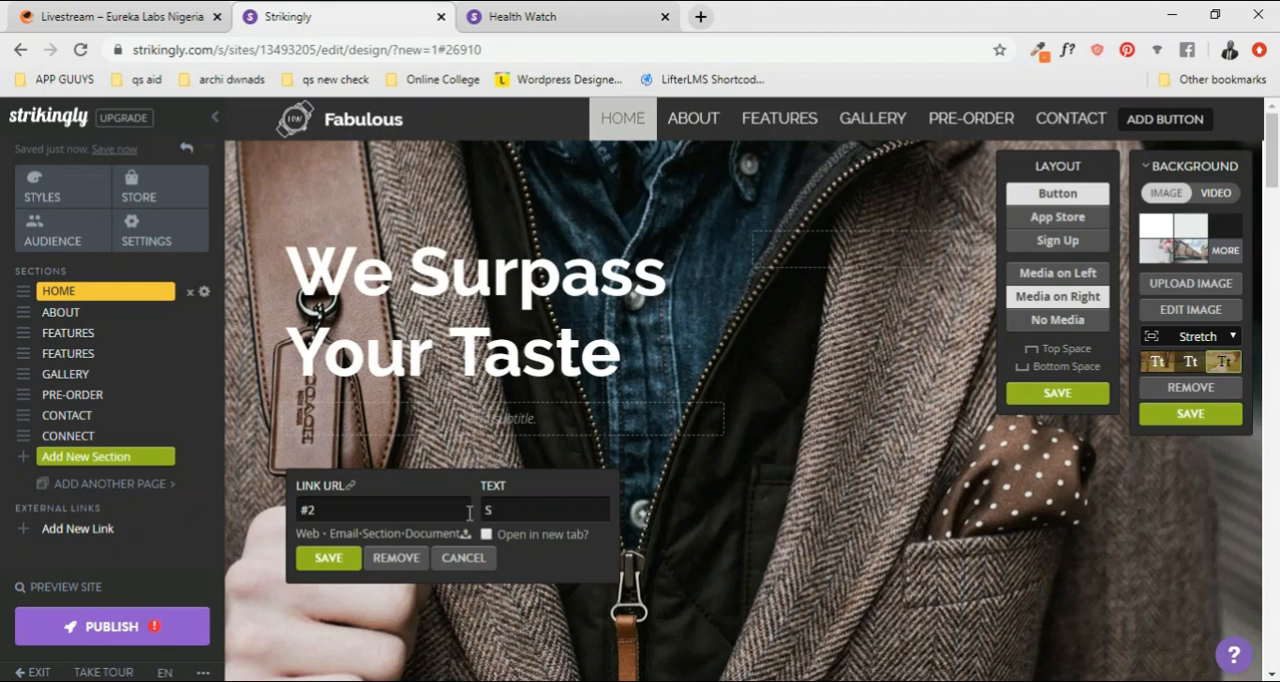
text(hOP NOW)
click(328, 558)
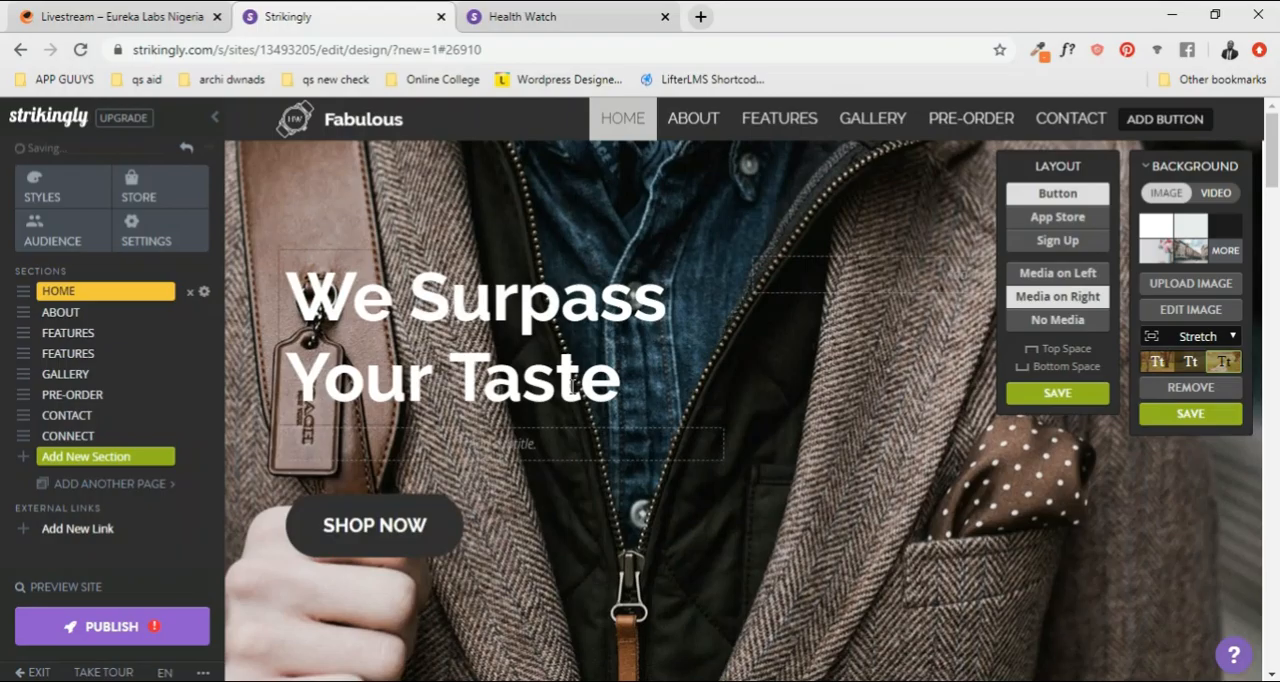
Step: Add the subtitle "Style, Art, Fashion Expression" below the HOME heading
click(578, 384)
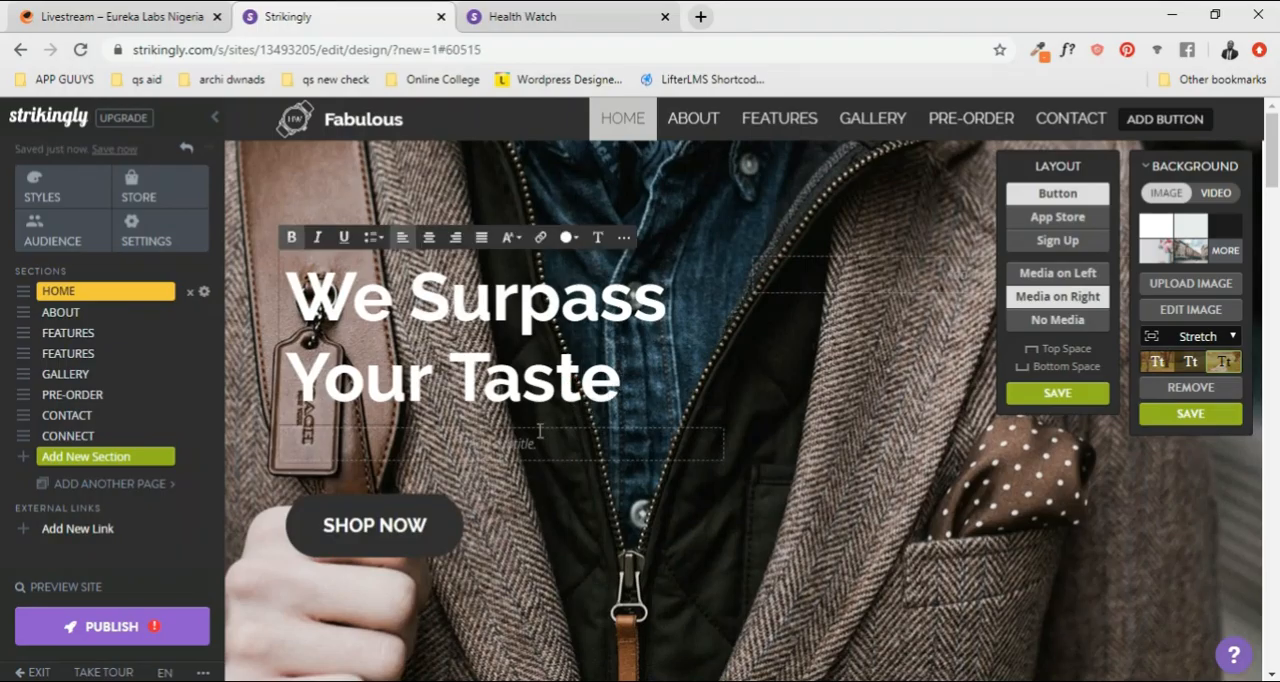
click(354, 447)
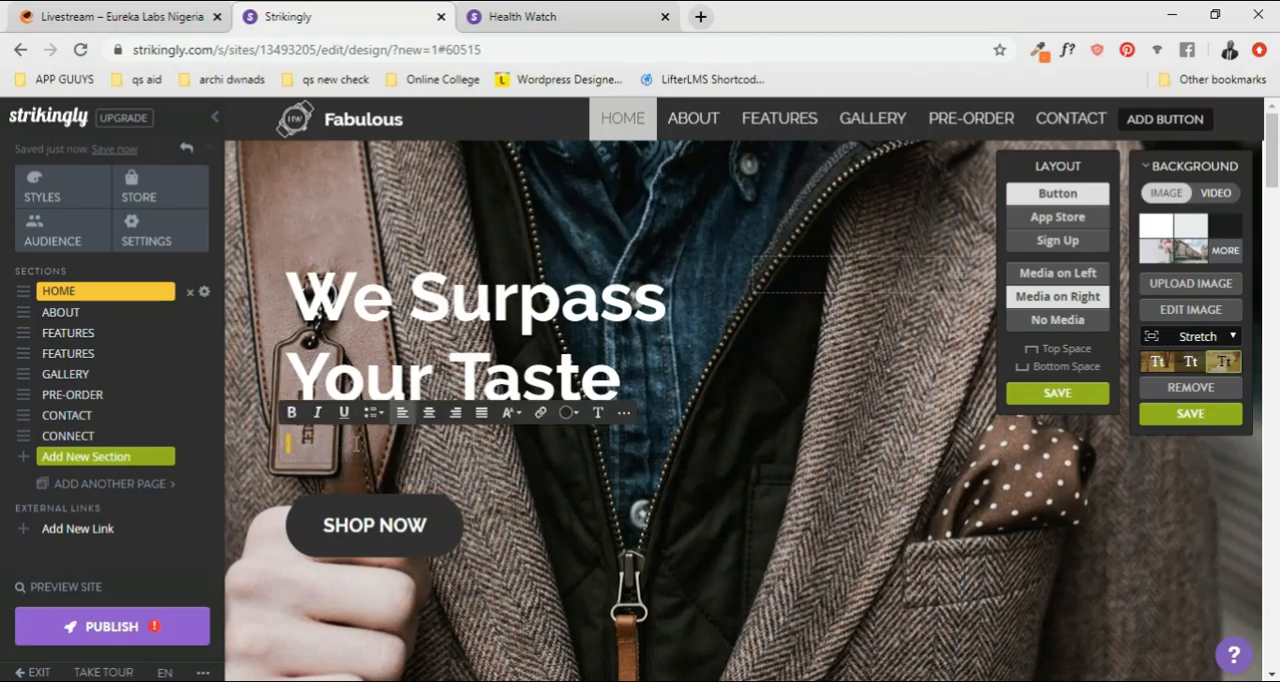
text(Style)
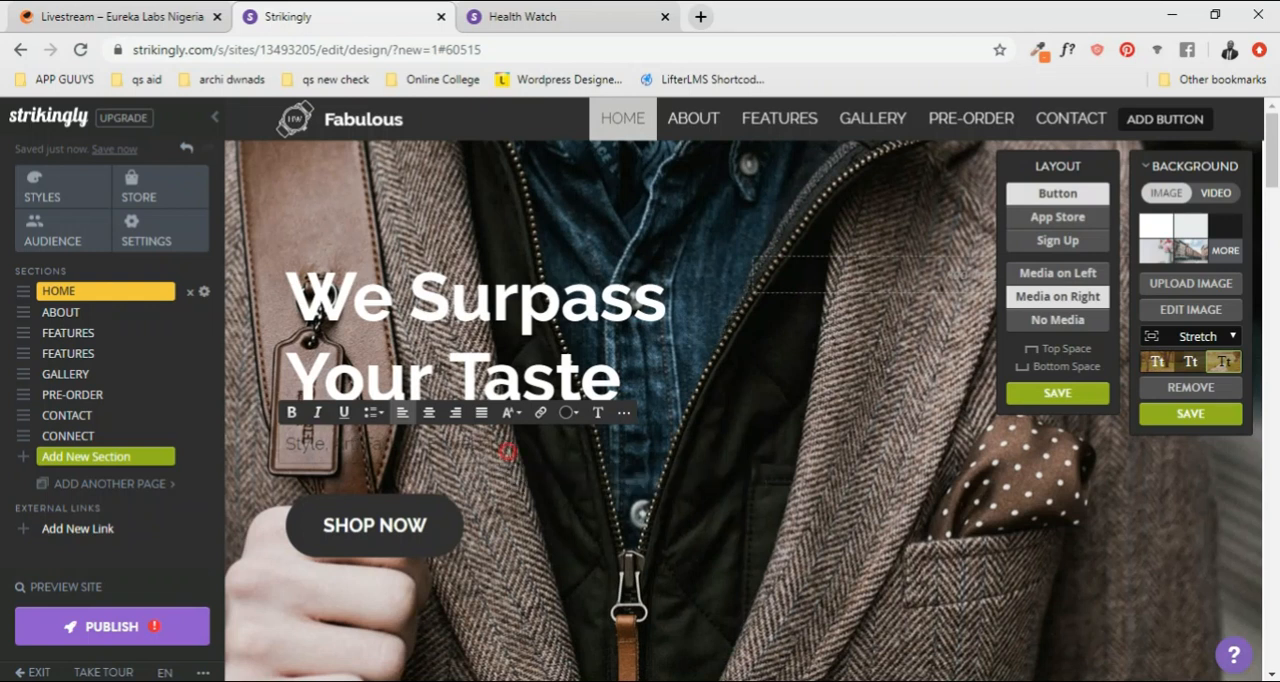
Step: Set the text color of the entire HOME subtitle to white
click(567, 412)
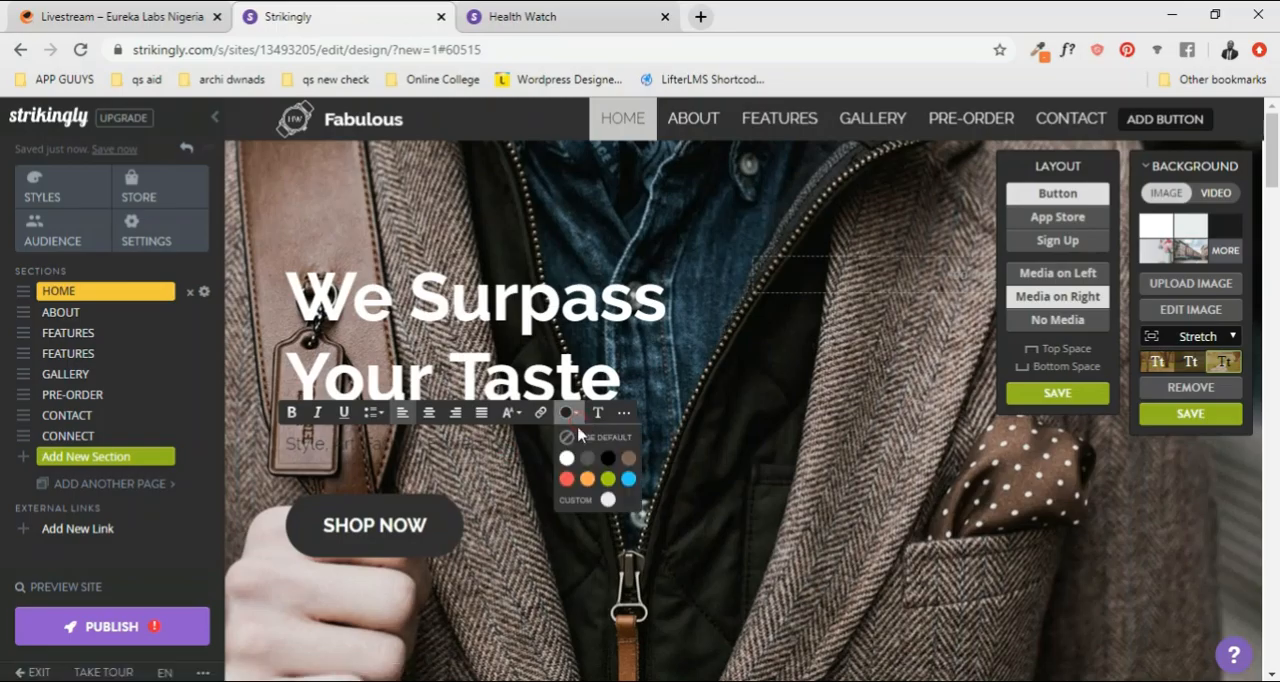
click(568, 459)
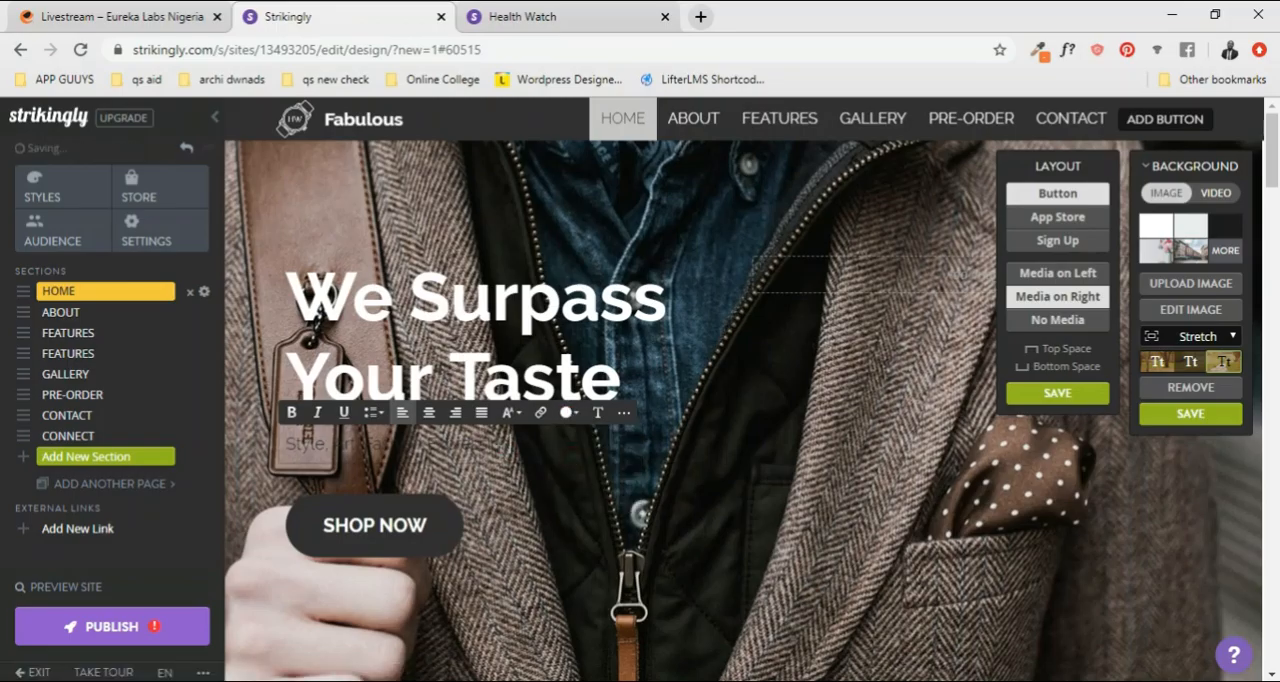
click(567, 412)
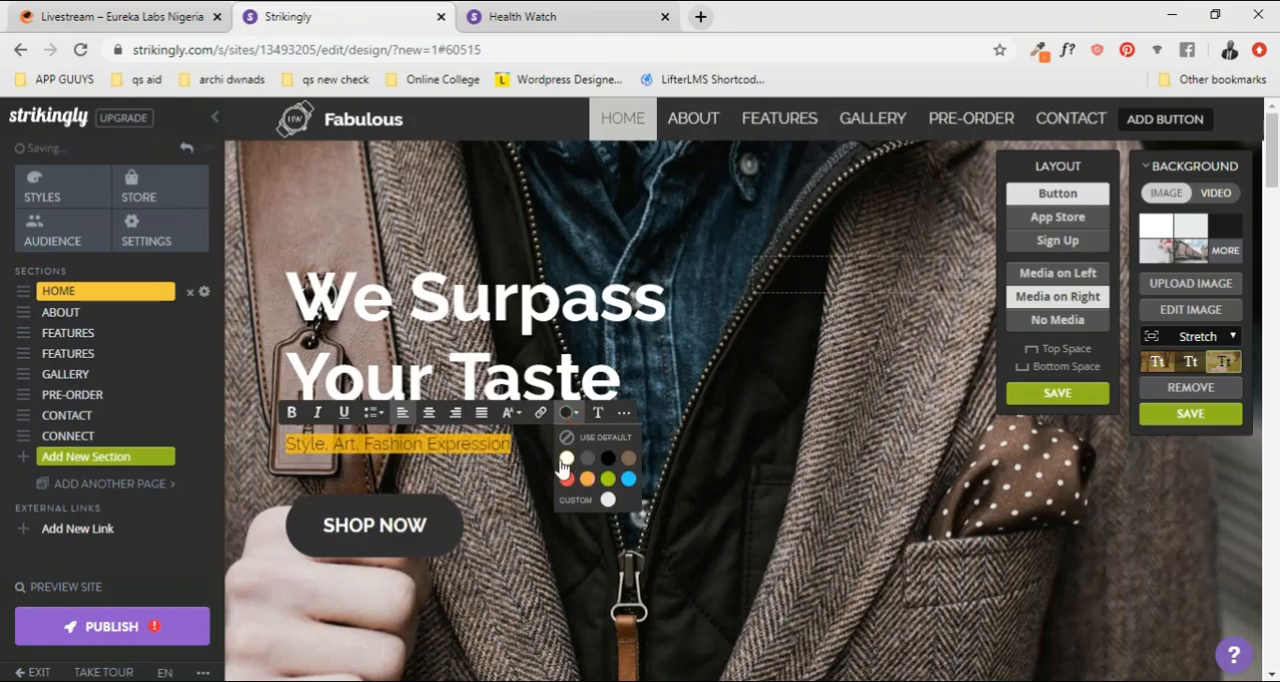
click(566, 459)
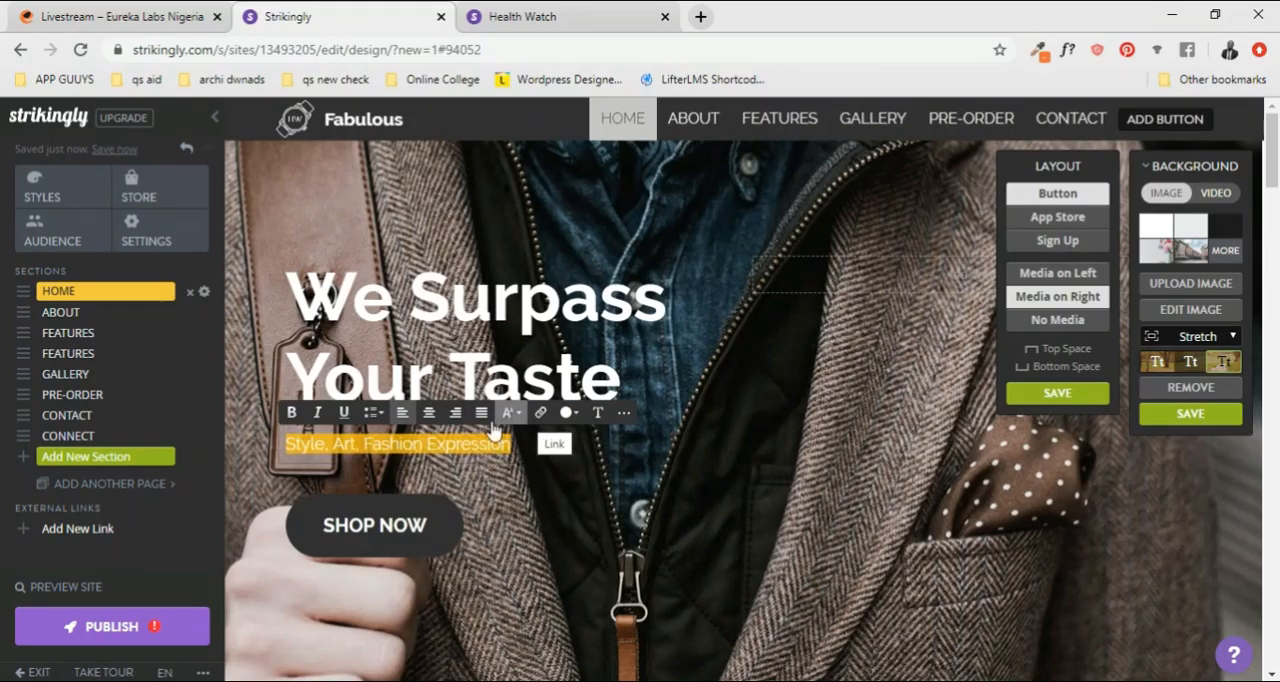
Step: Try bold formatting on the HOME subtitle and remove it again
click(291, 413)
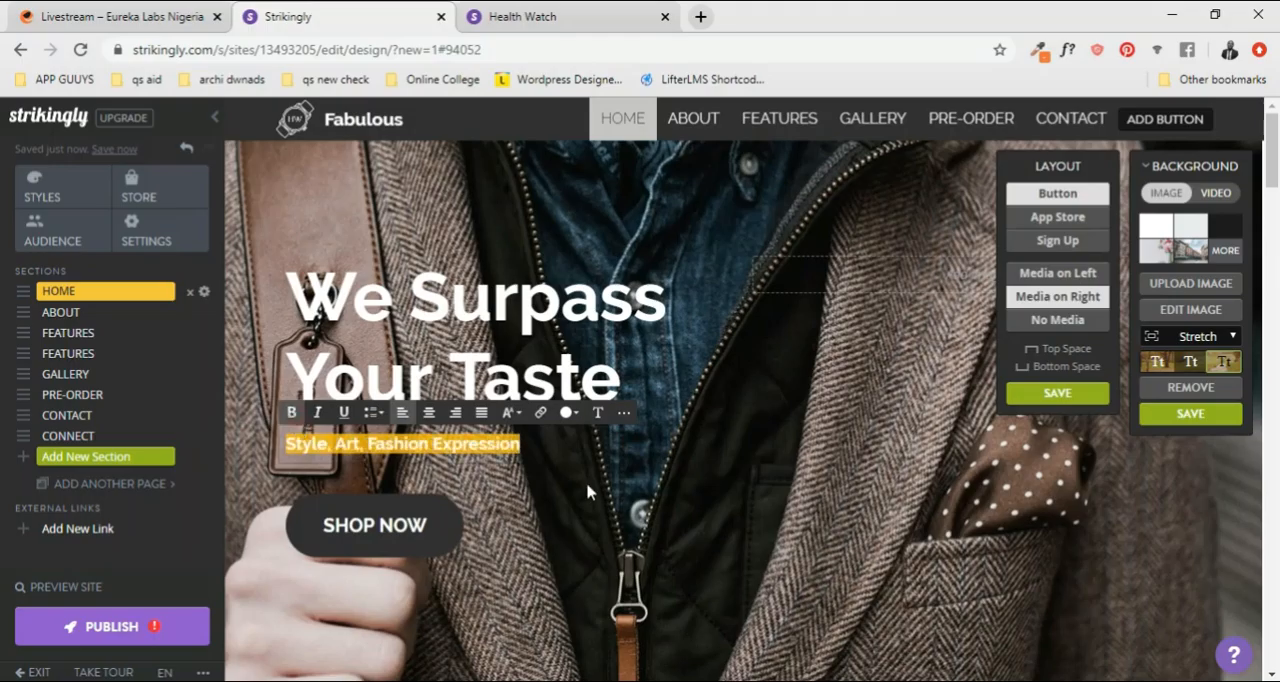
click(577, 454)
drag(523, 447, 284, 446)
click(291, 413)
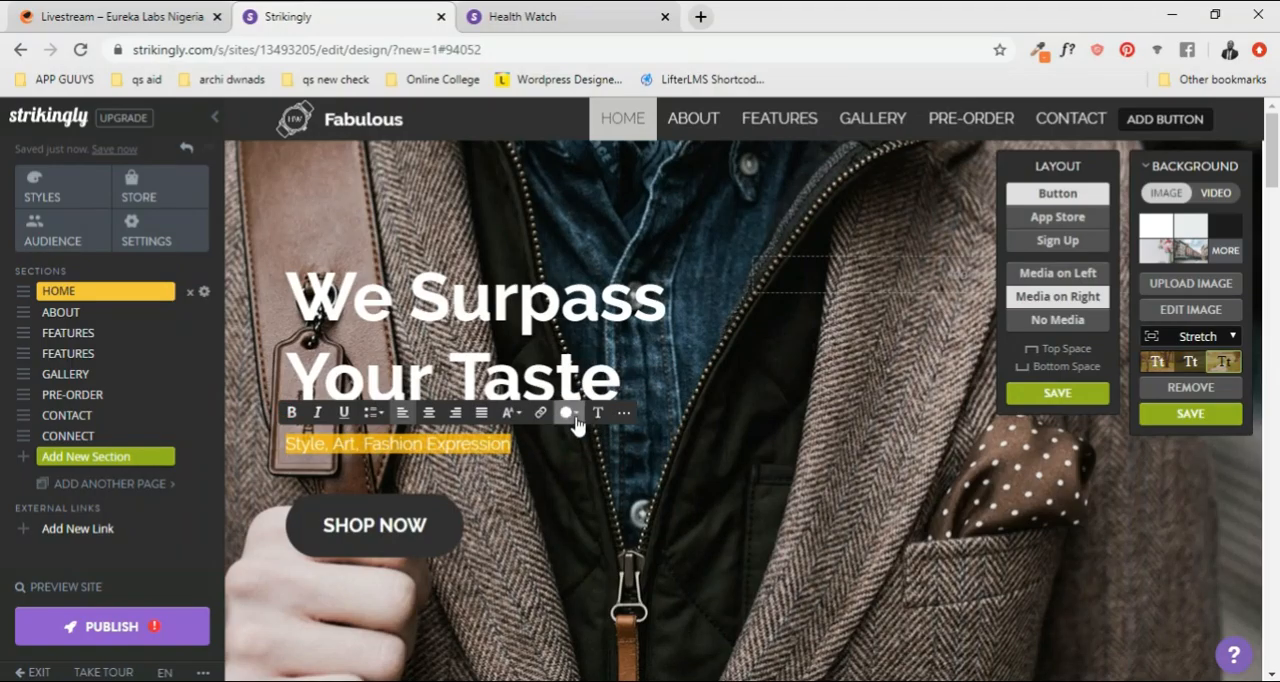
Step: Set the HOME subtitle's text size to Larger
click(525, 421)
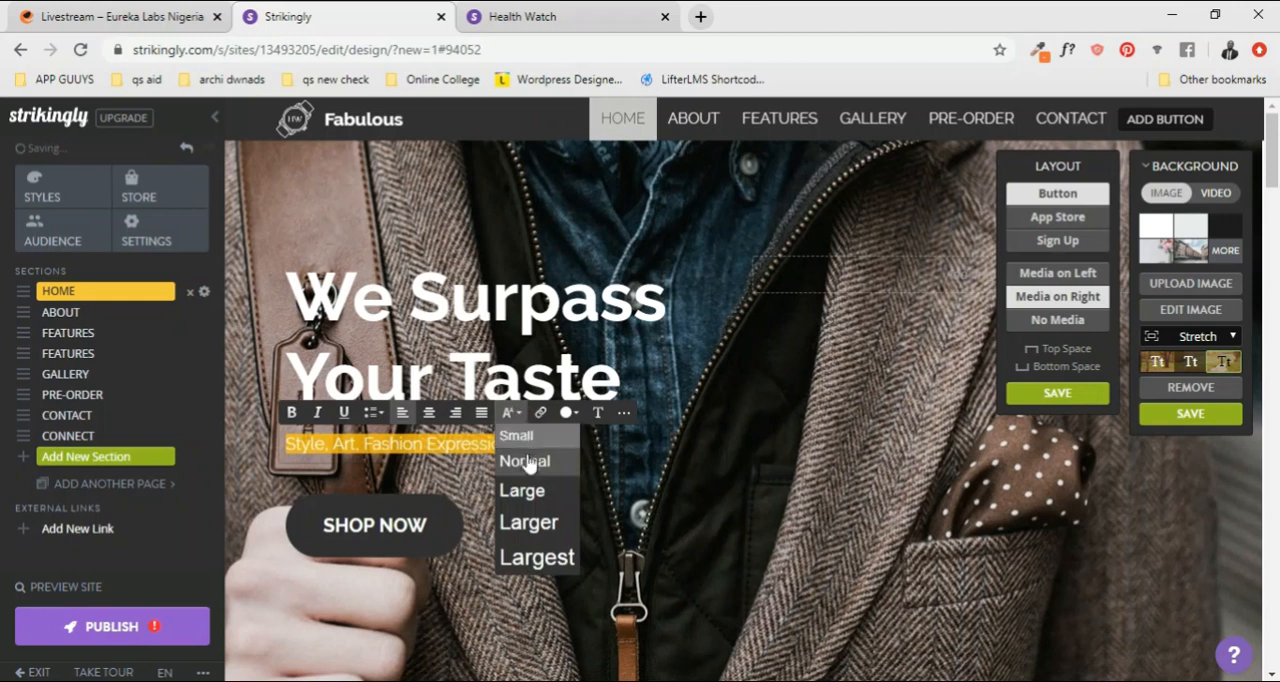
click(532, 522)
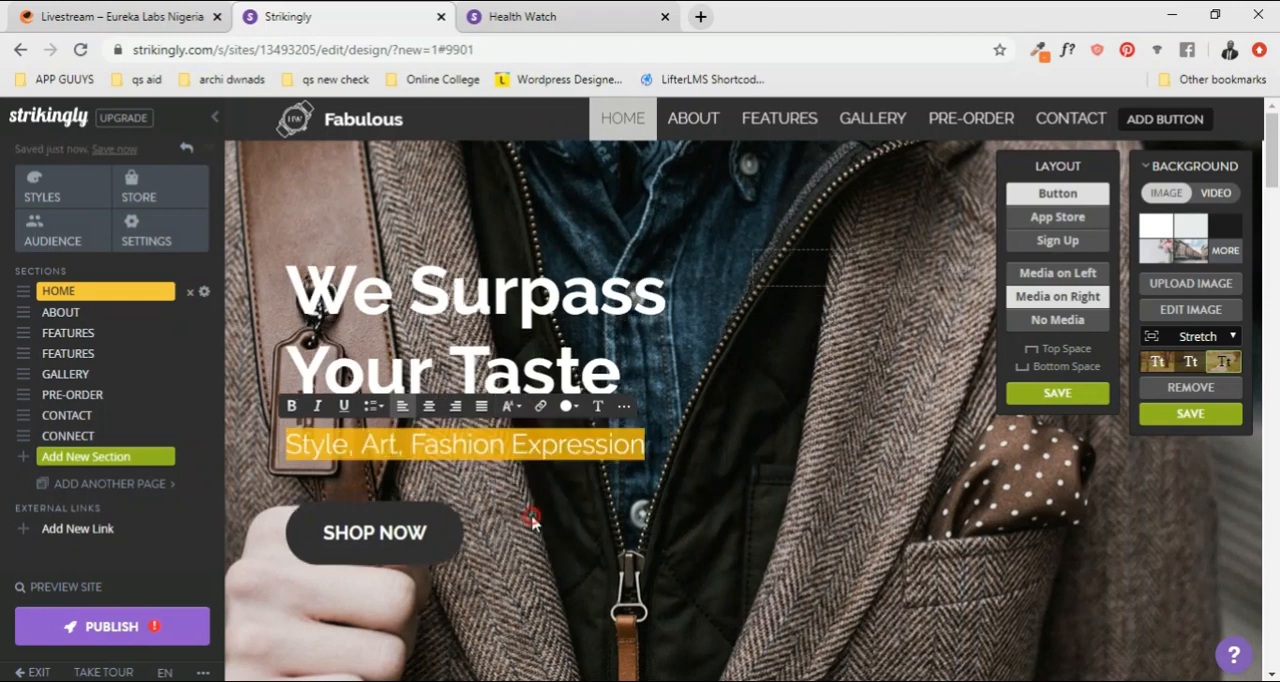
click(705, 454)
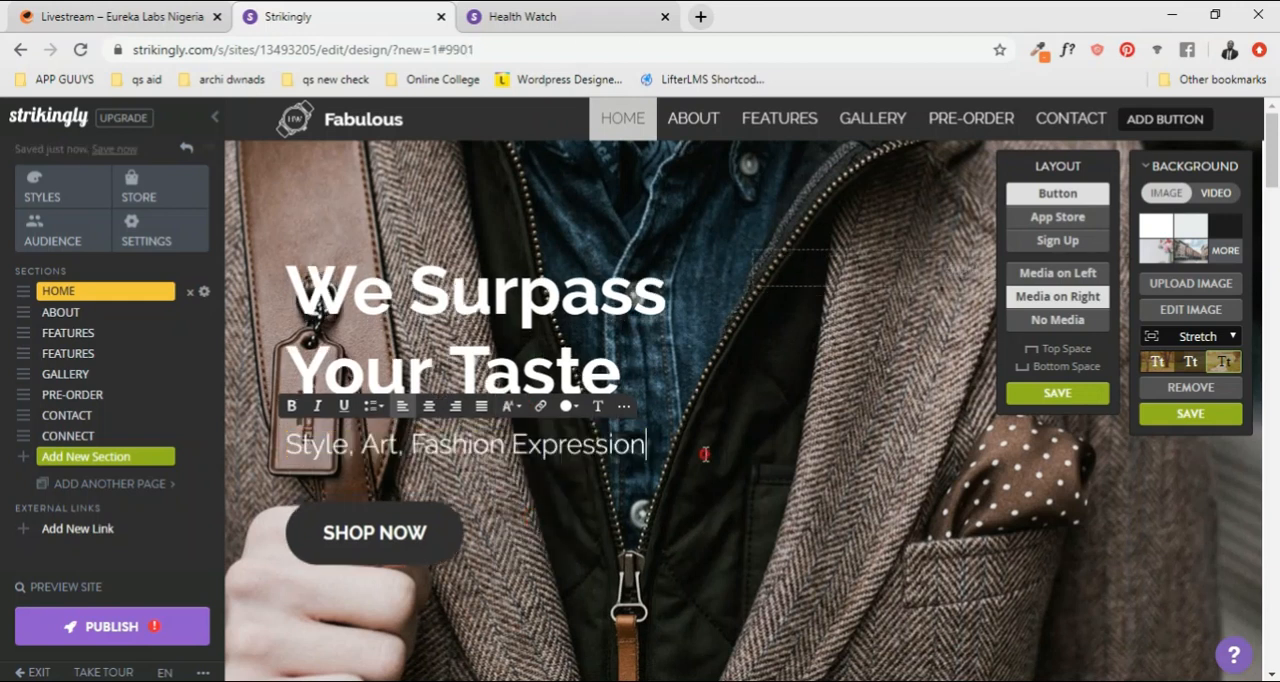
Step: Open the site's font settings, look through the HOME subtitle's script and text size options, and finish editing the subtitle
click(603, 420)
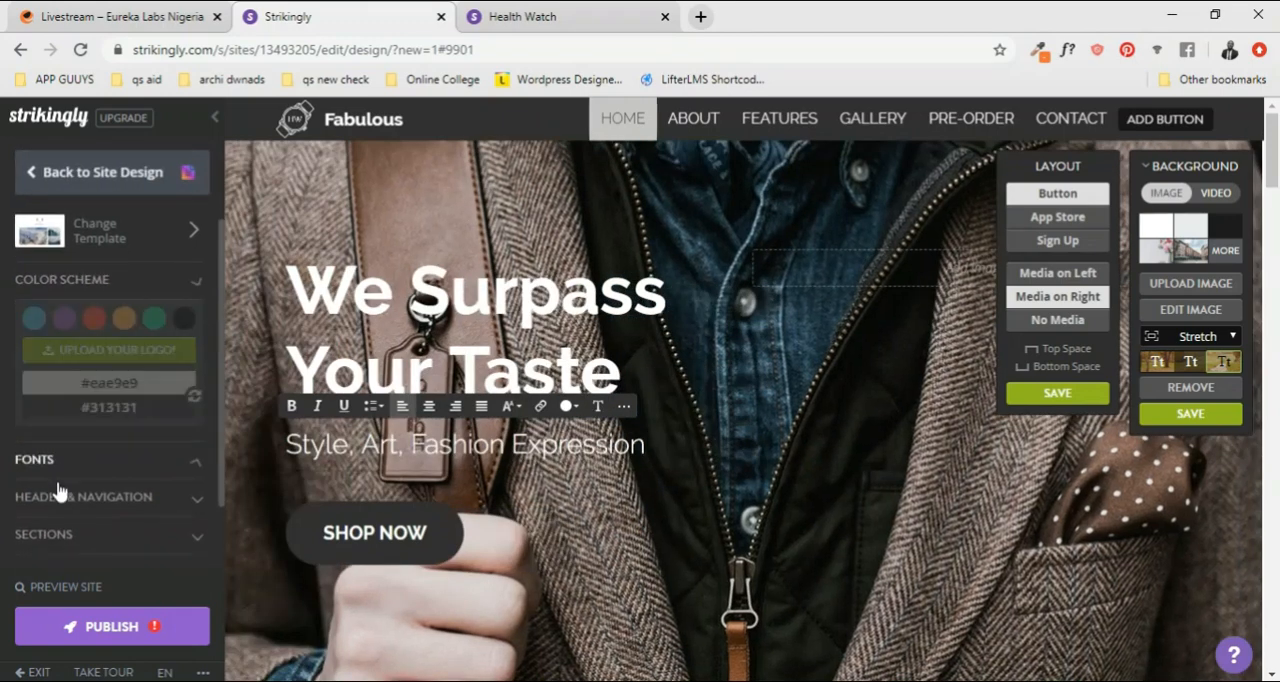
click(626, 411)
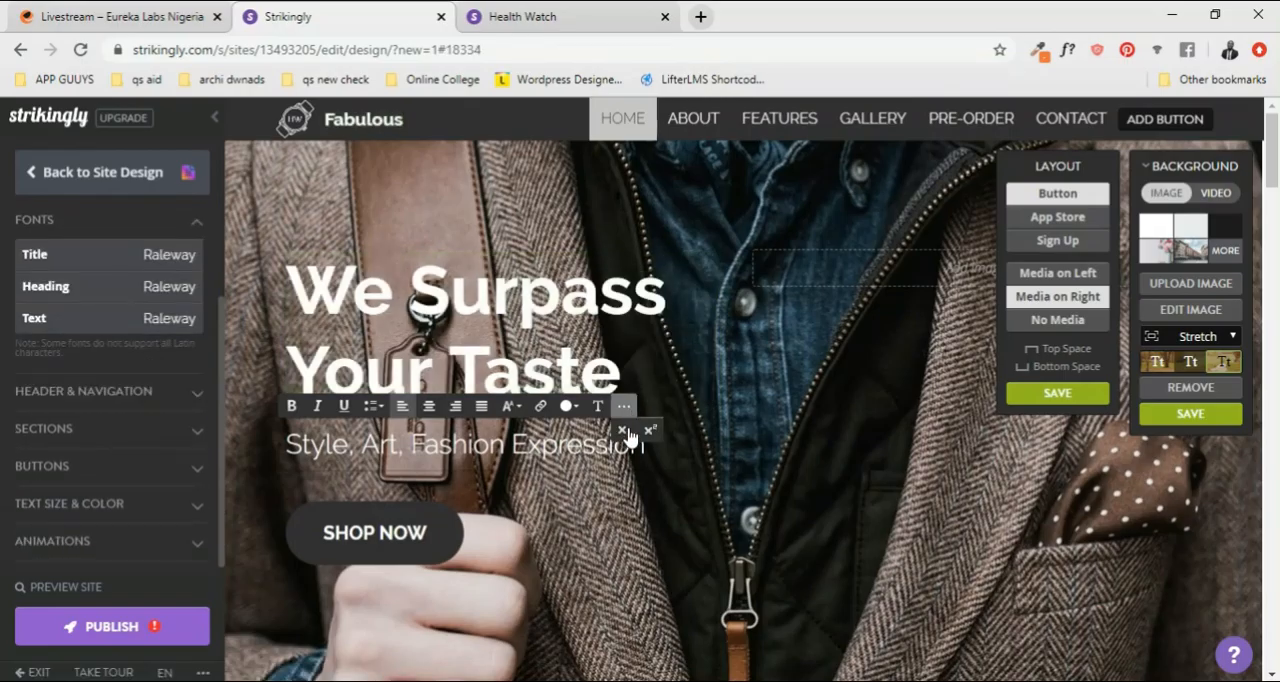
click(652, 432)
click(510, 406)
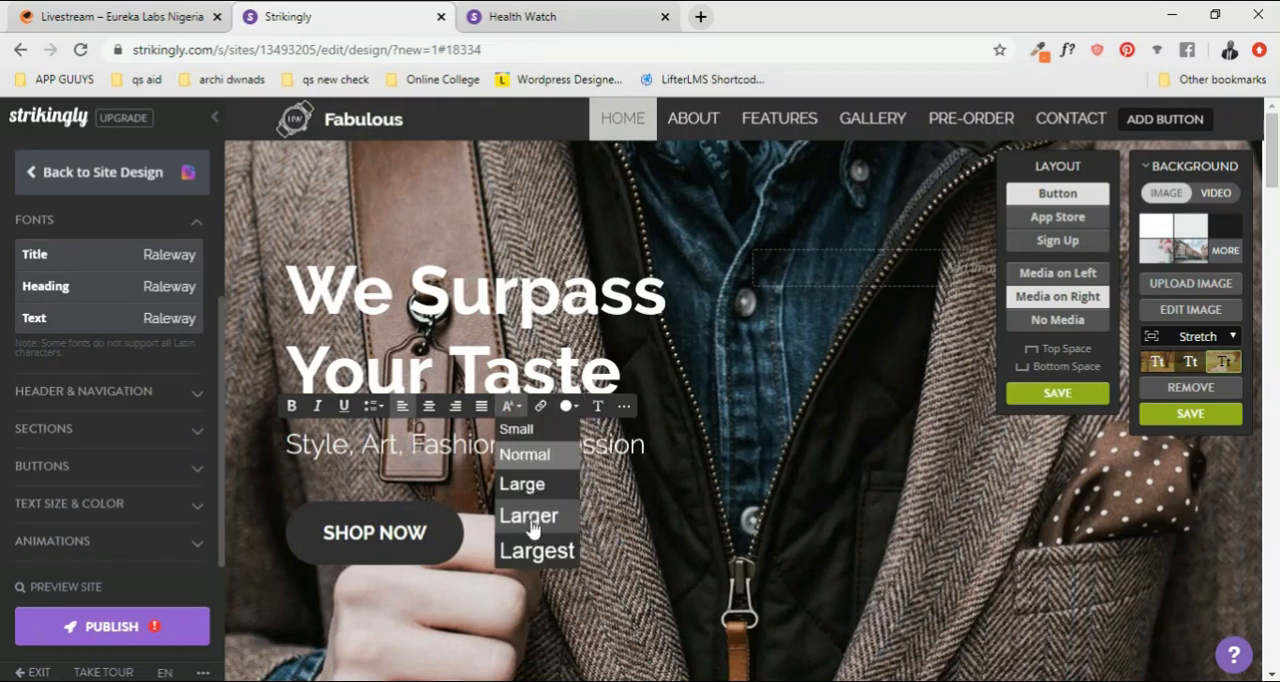
click(657, 445)
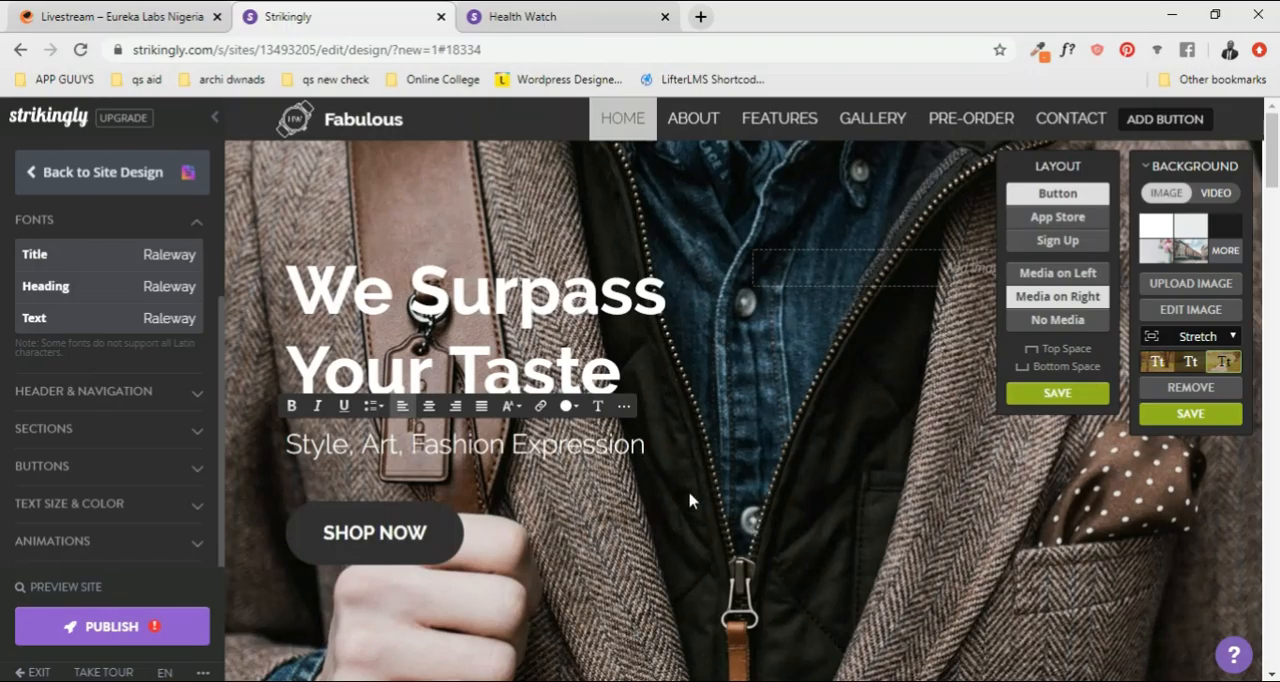
click(503, 539)
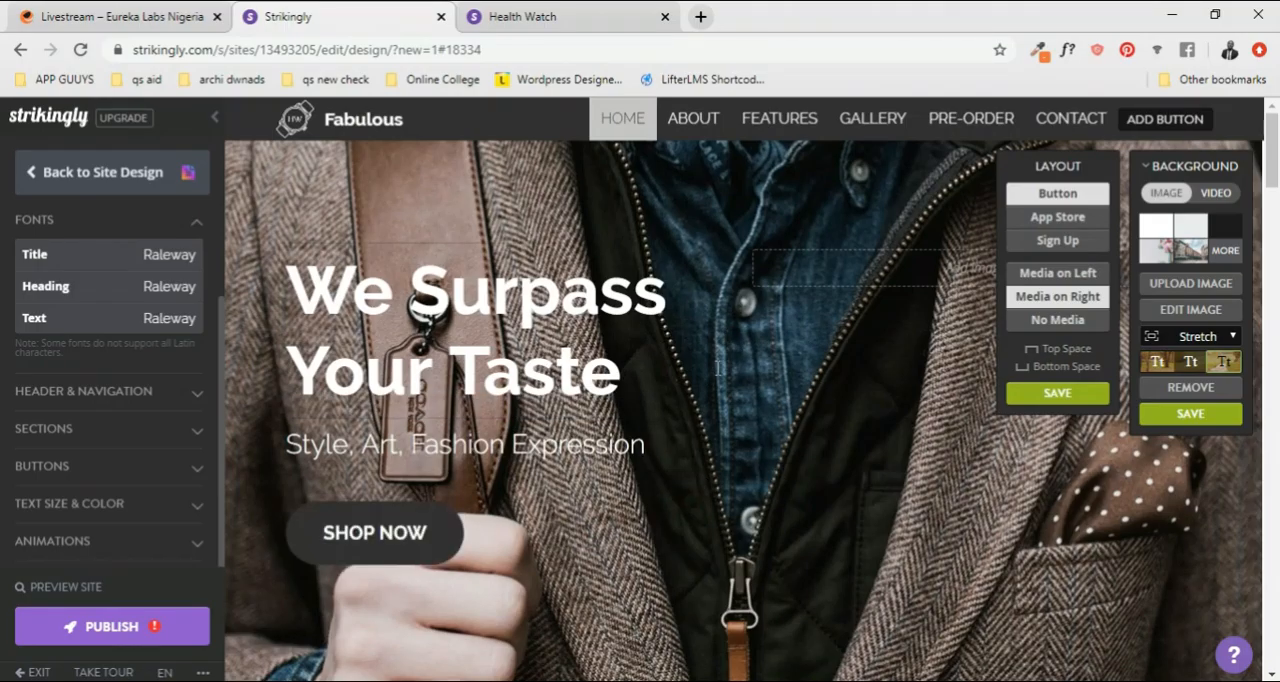
scroll(719, 283, down, 1)
scroll(719, 285, up, 1)
scroll(738, 306, down, 2)
scroll(730, 310, up, 2)
scroll(893, 424, down, 2)
scroll(876, 408, up, 2)
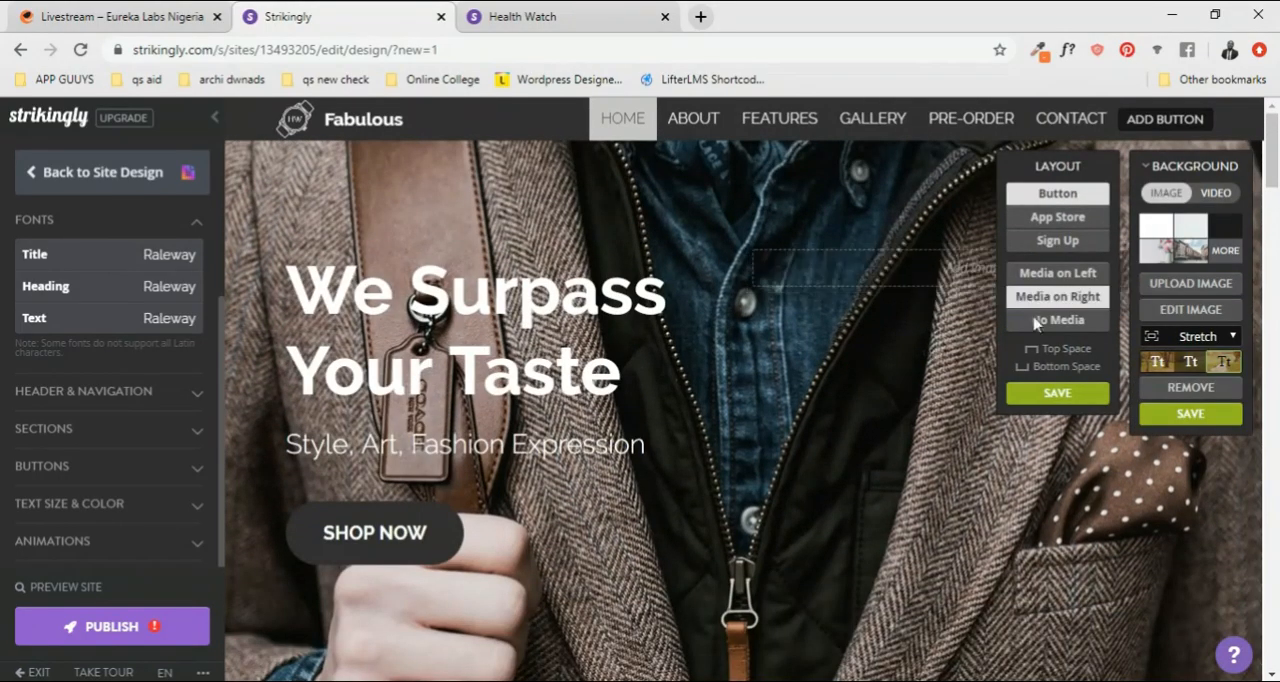
Step: Try the Light Text + Overlay style and the other text styles on the HOME section's background image
click(1149, 172)
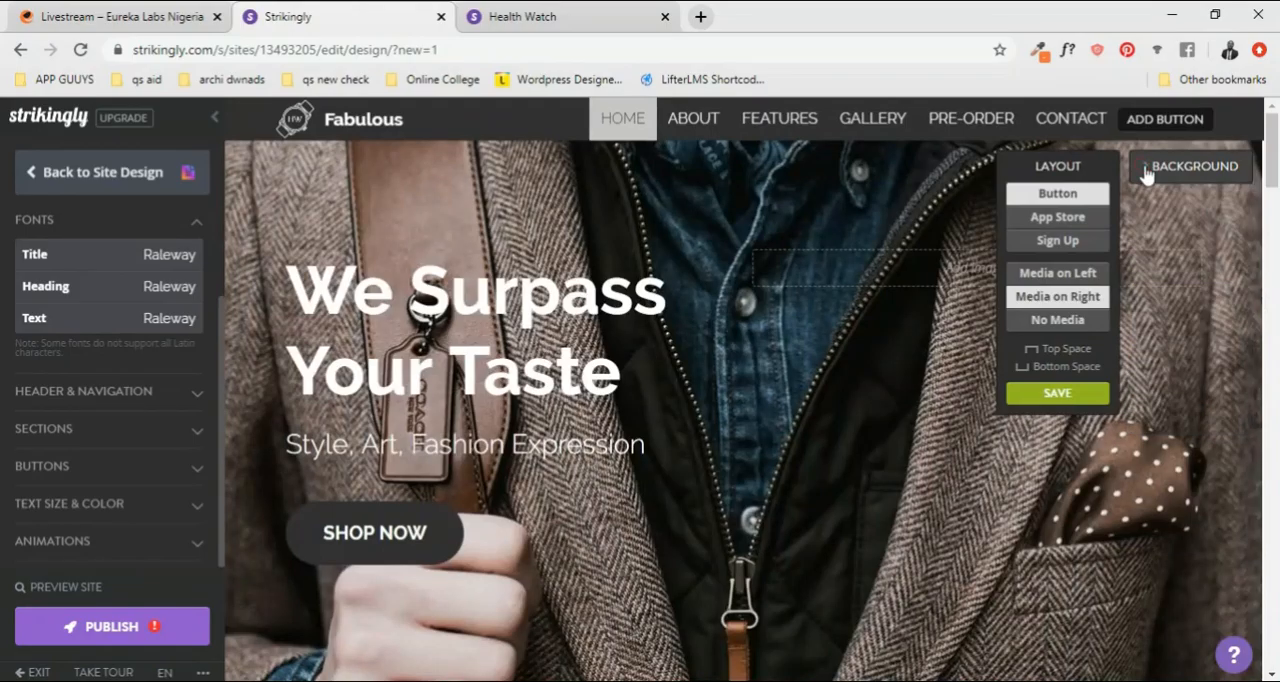
click(1147, 172)
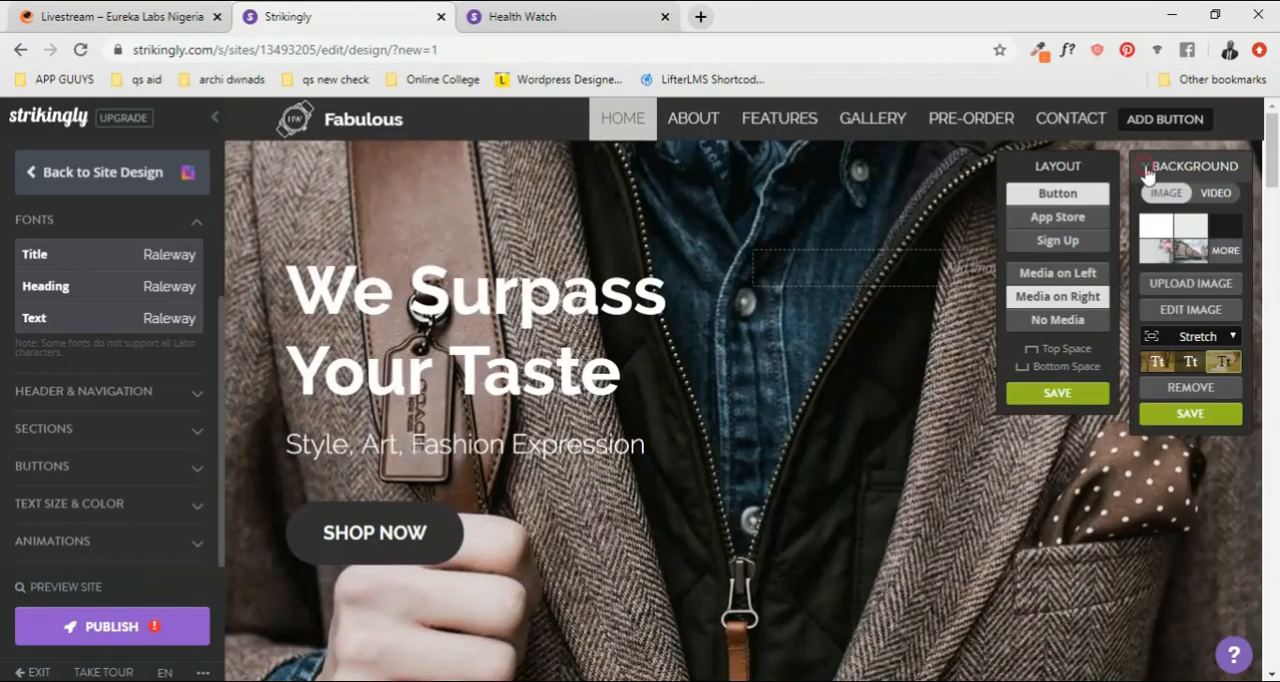
click(1179, 366)
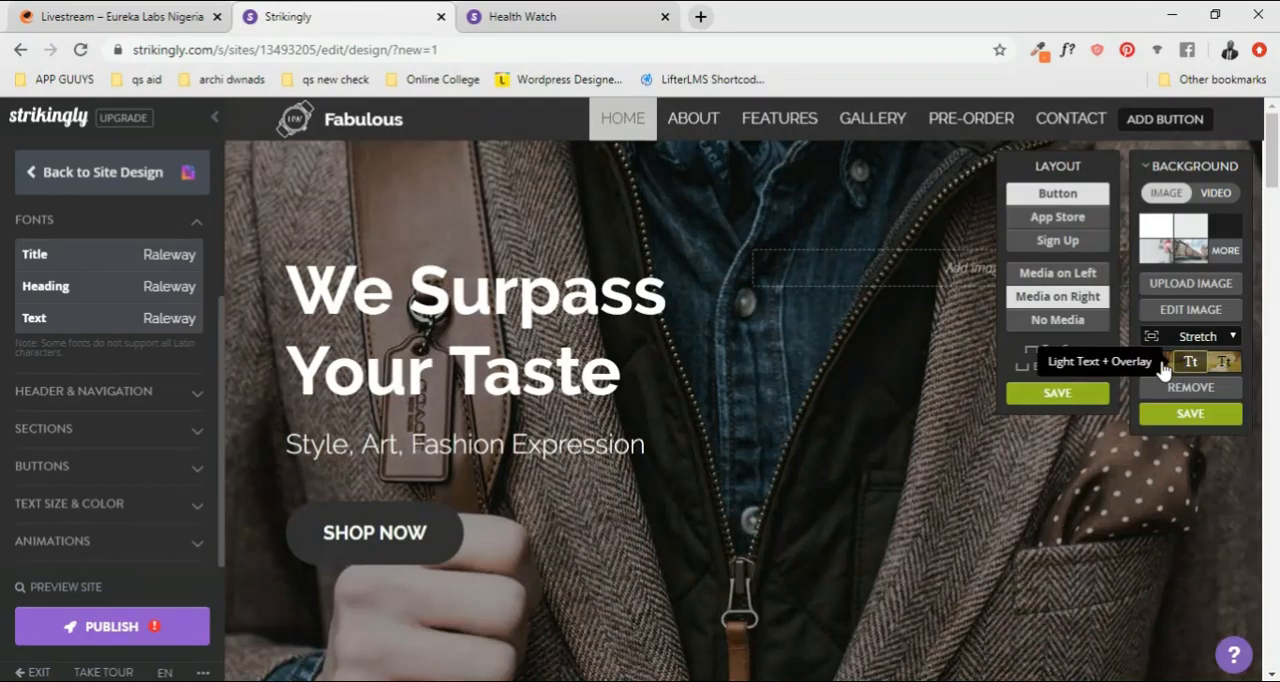
click(1163, 366)
click(1232, 339)
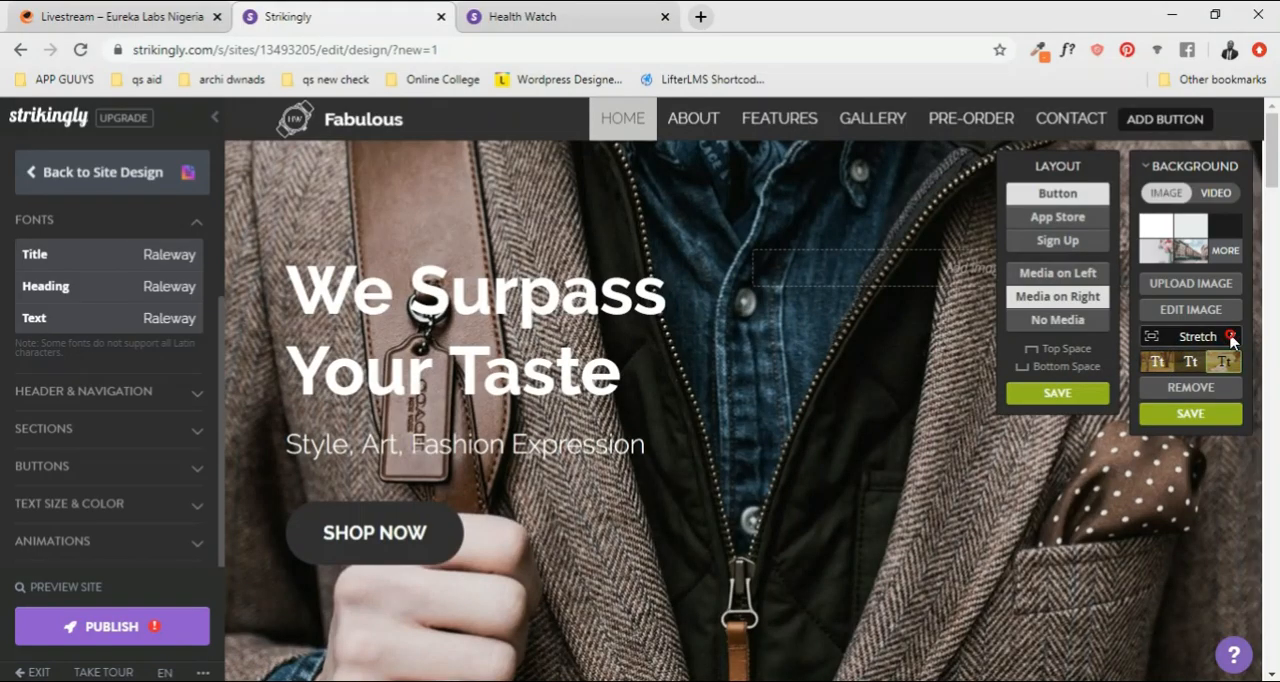
click(1190, 368)
Step: Try the Contain and Tile display modes for the HOME section's background image
click(1195, 337)
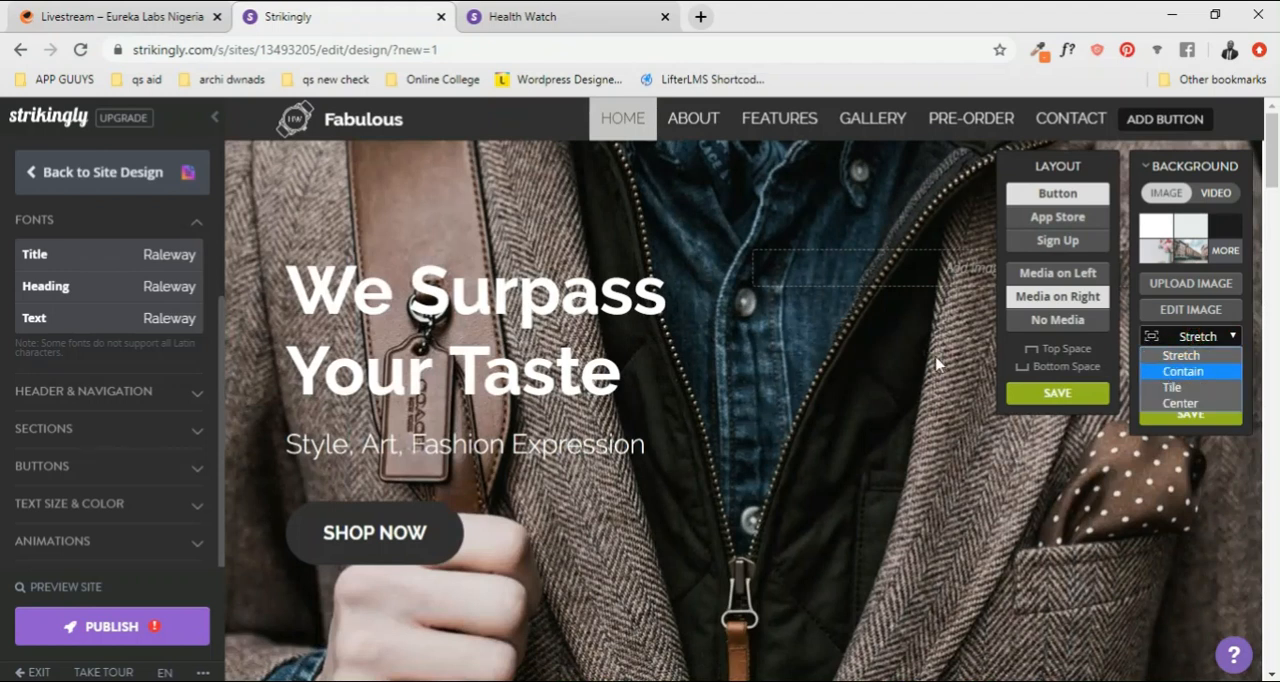
click(1238, 303)
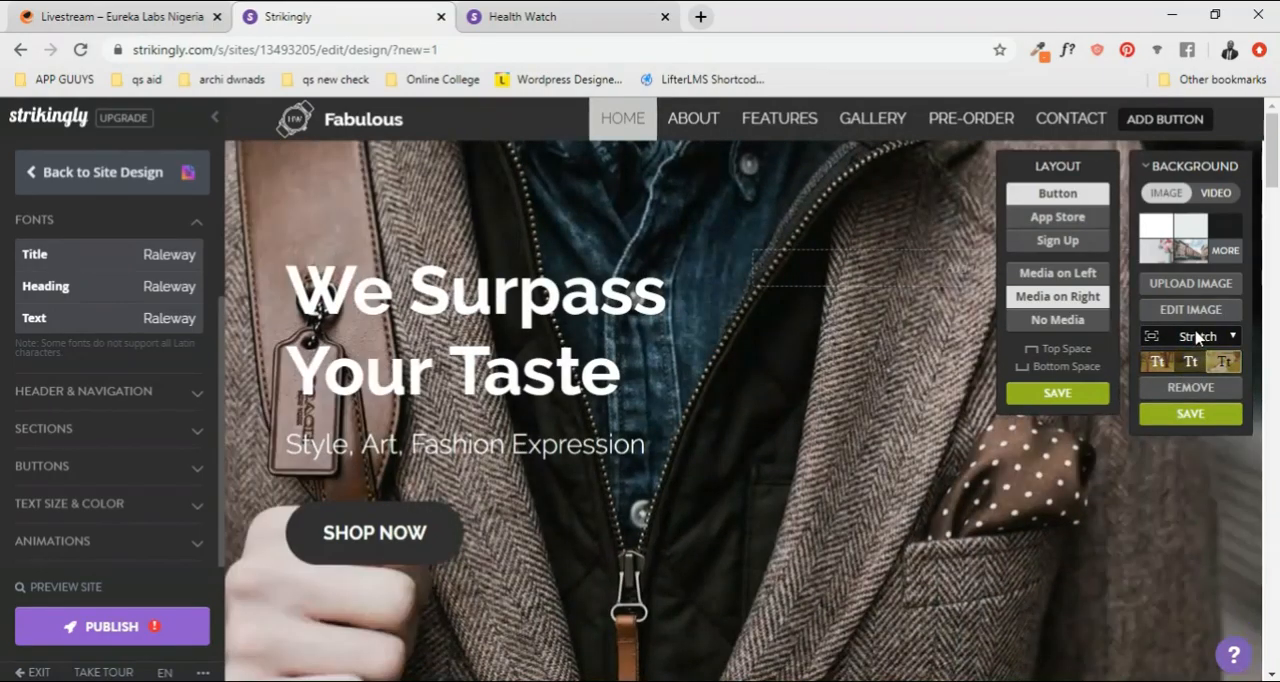
click(1196, 341)
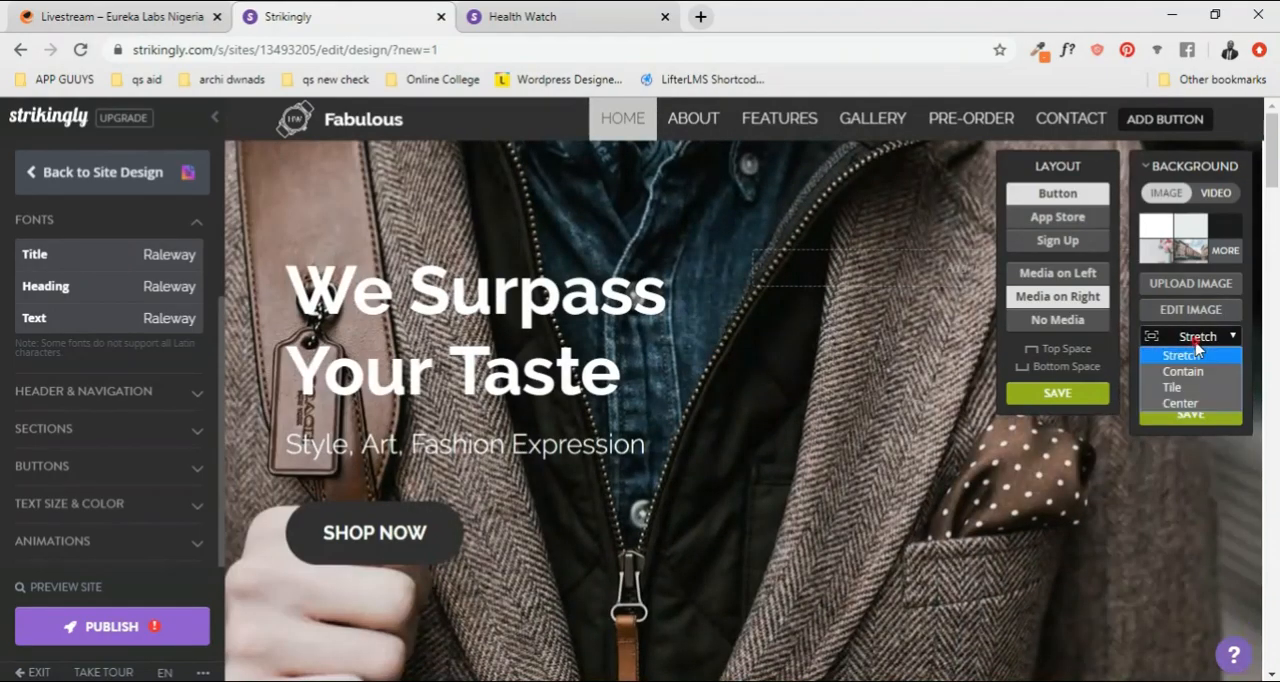
click(1191, 373)
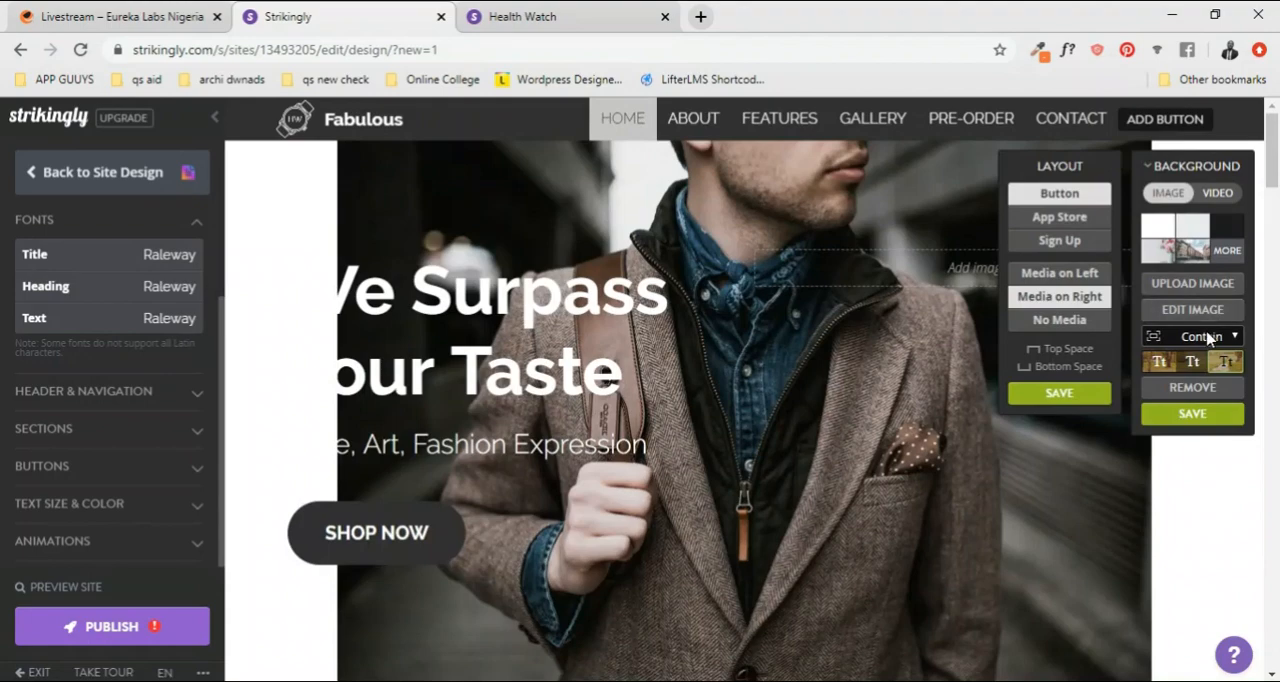
click(1207, 338)
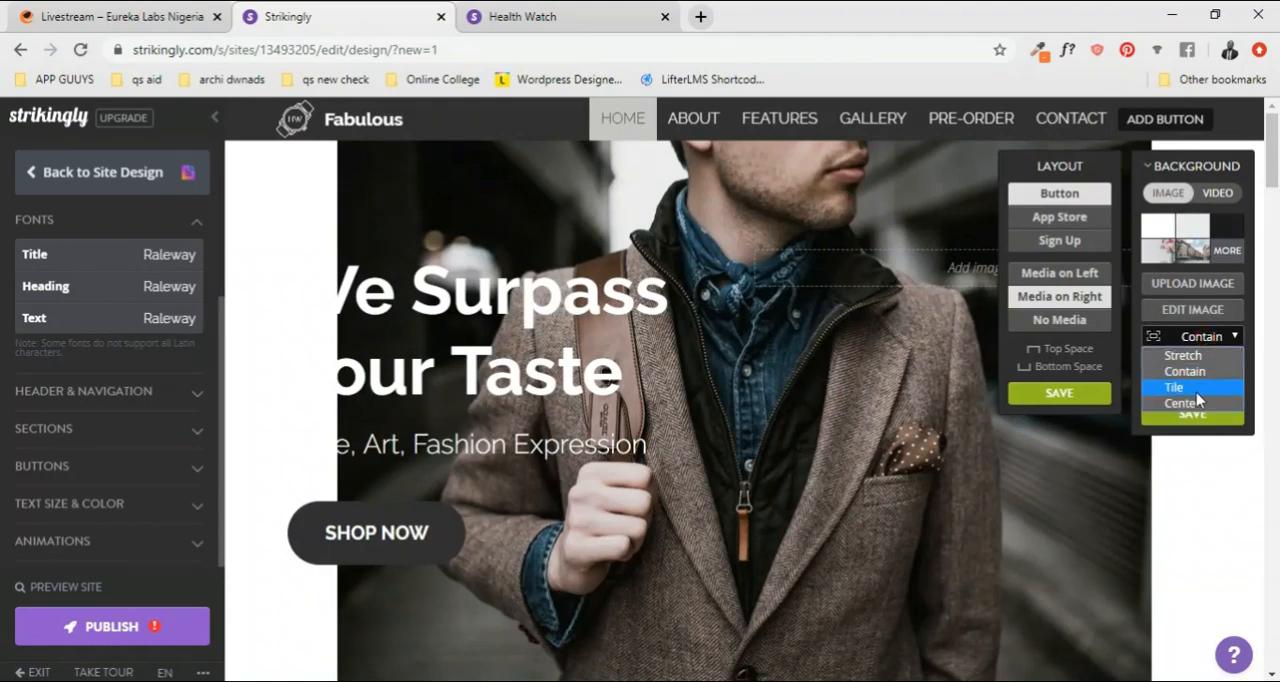
click(1196, 390)
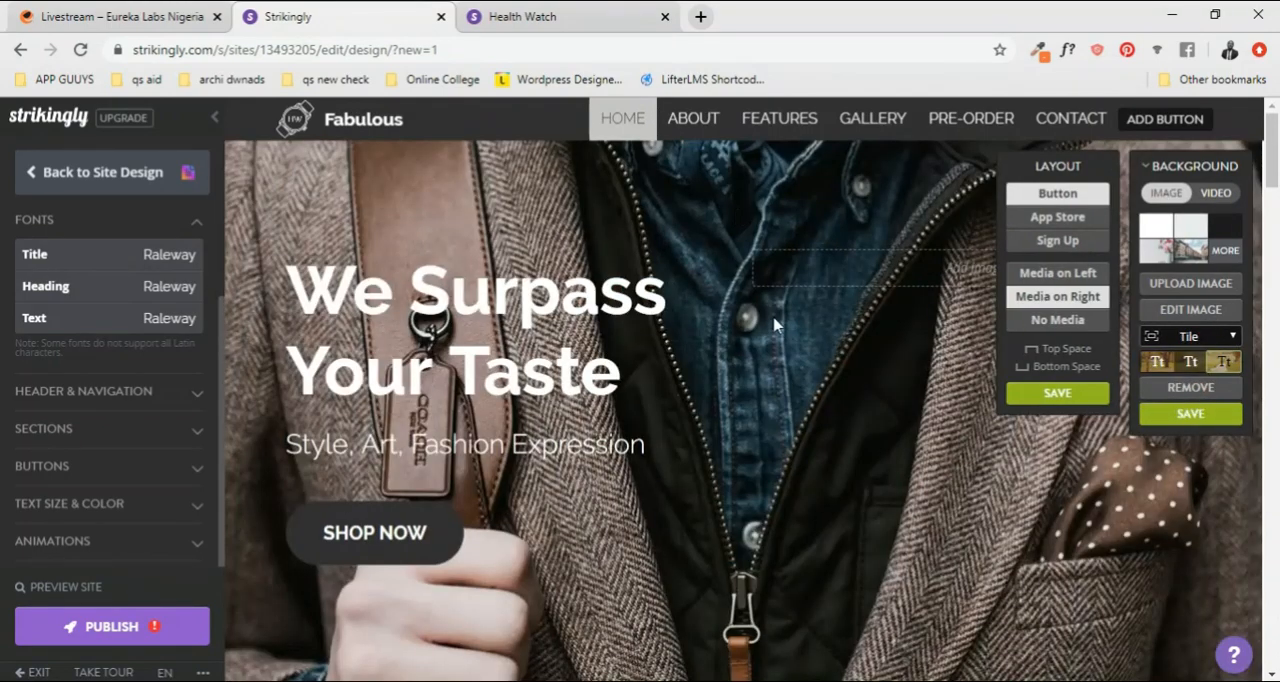
Step: Set the HOME background image to Center and apply the Light Text + Overlay style
click(1186, 336)
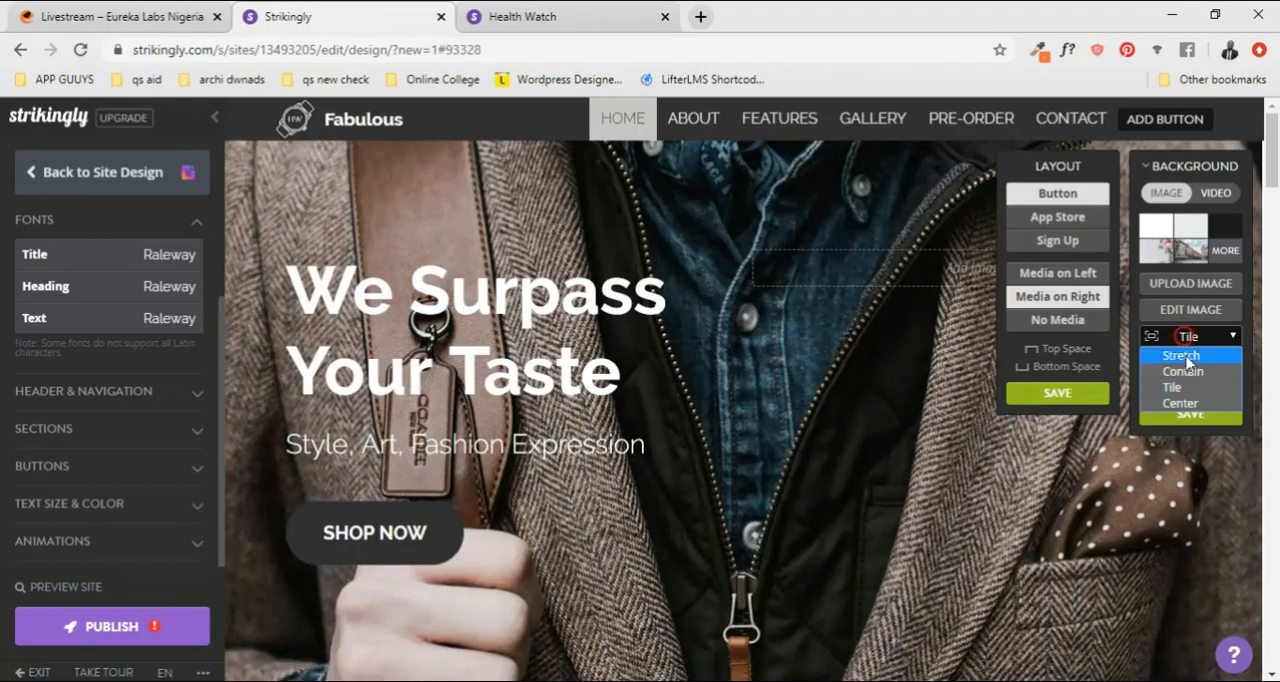
click(1182, 402)
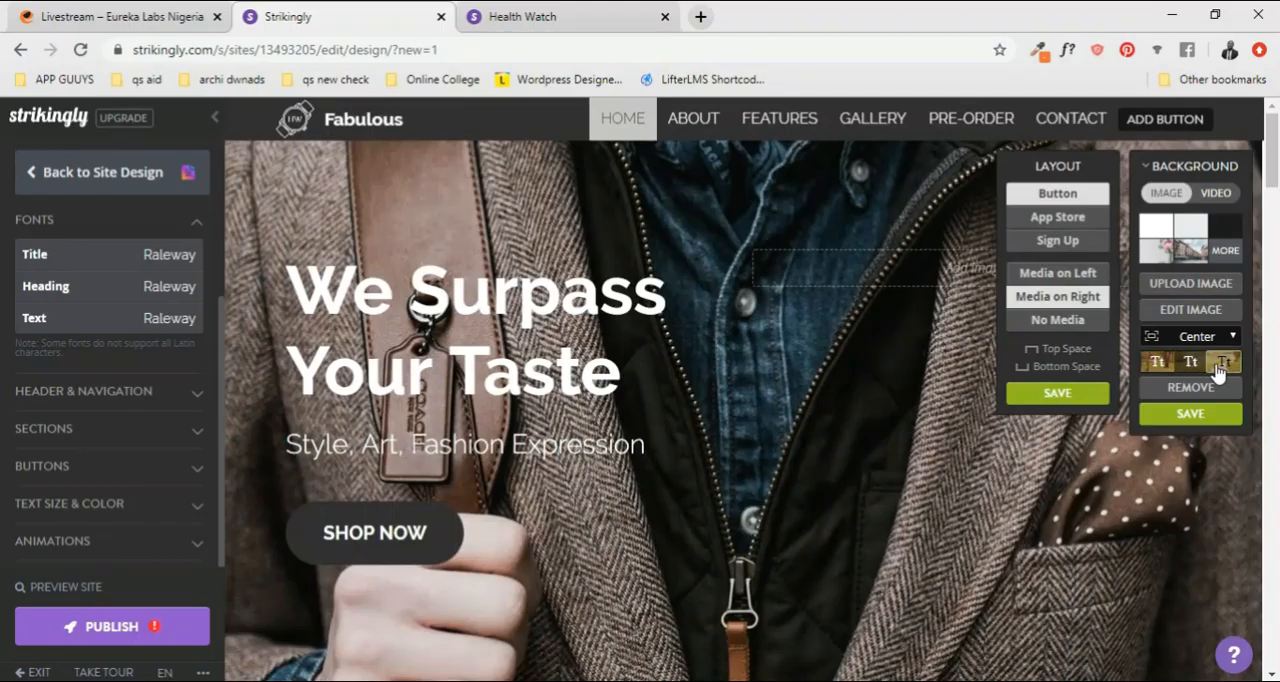
click(1199, 370)
click(1202, 363)
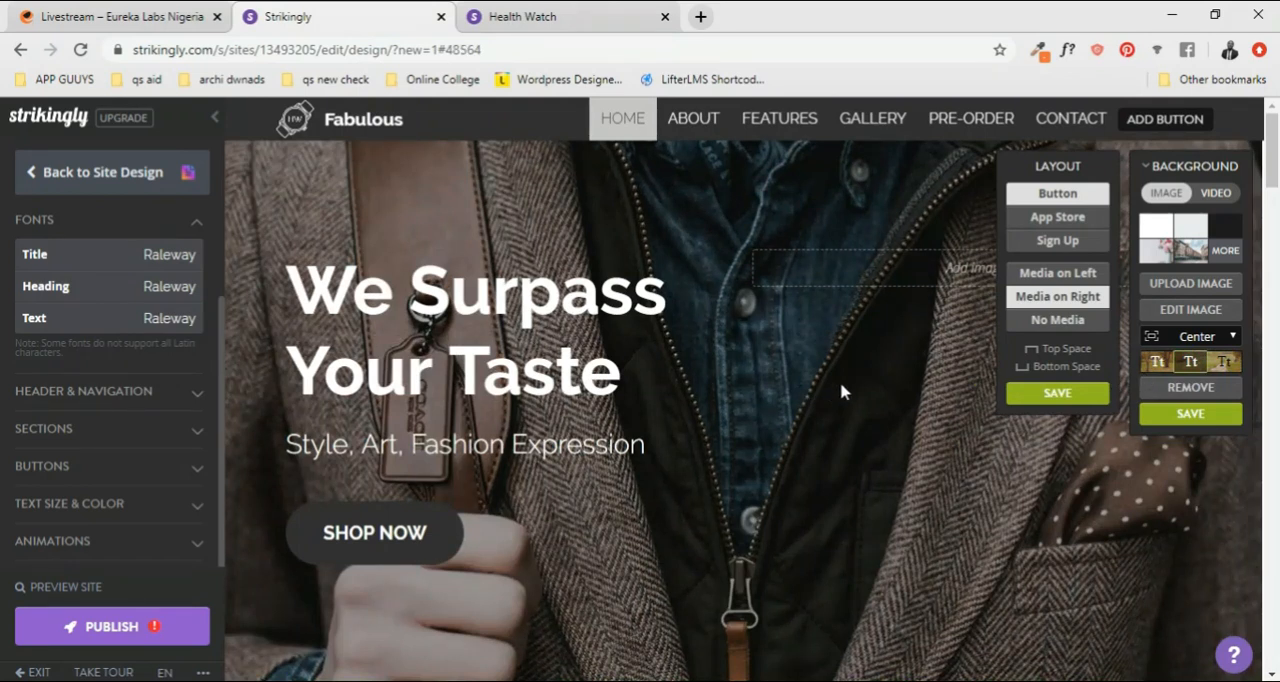
Step: Try the different top space settings on the HOME section, finishing with the top space removed
click(1033, 350)
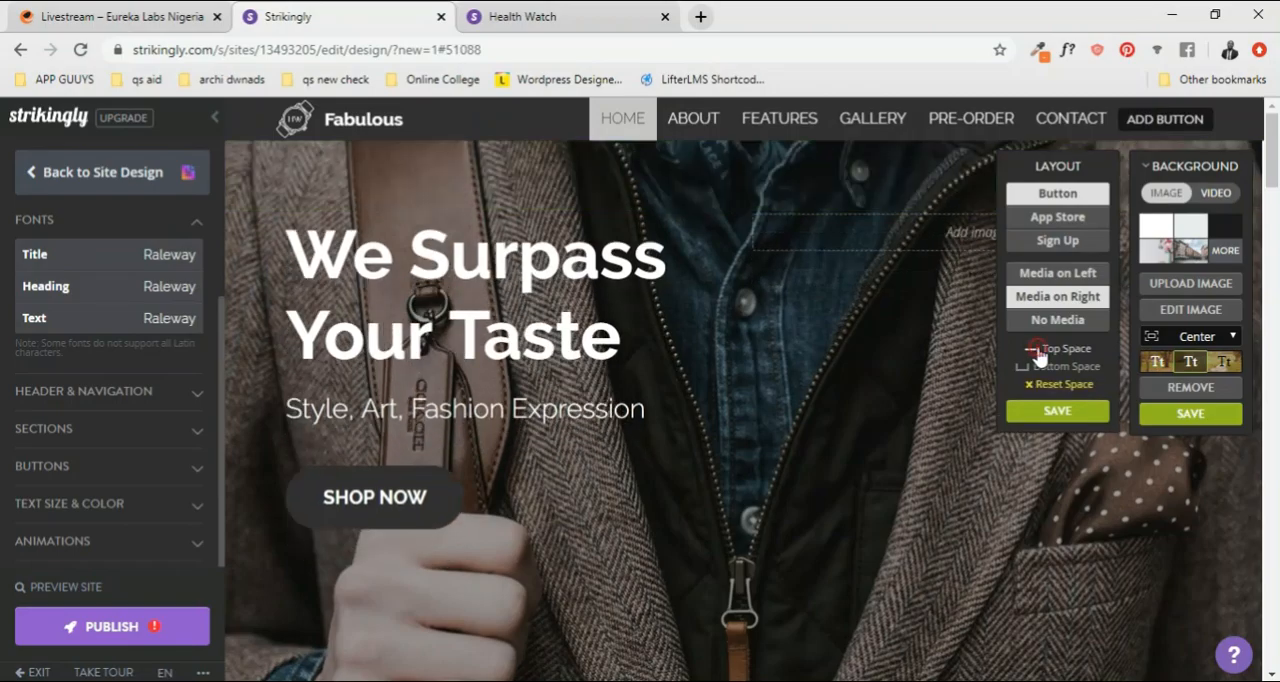
click(1035, 350)
click(1034, 350)
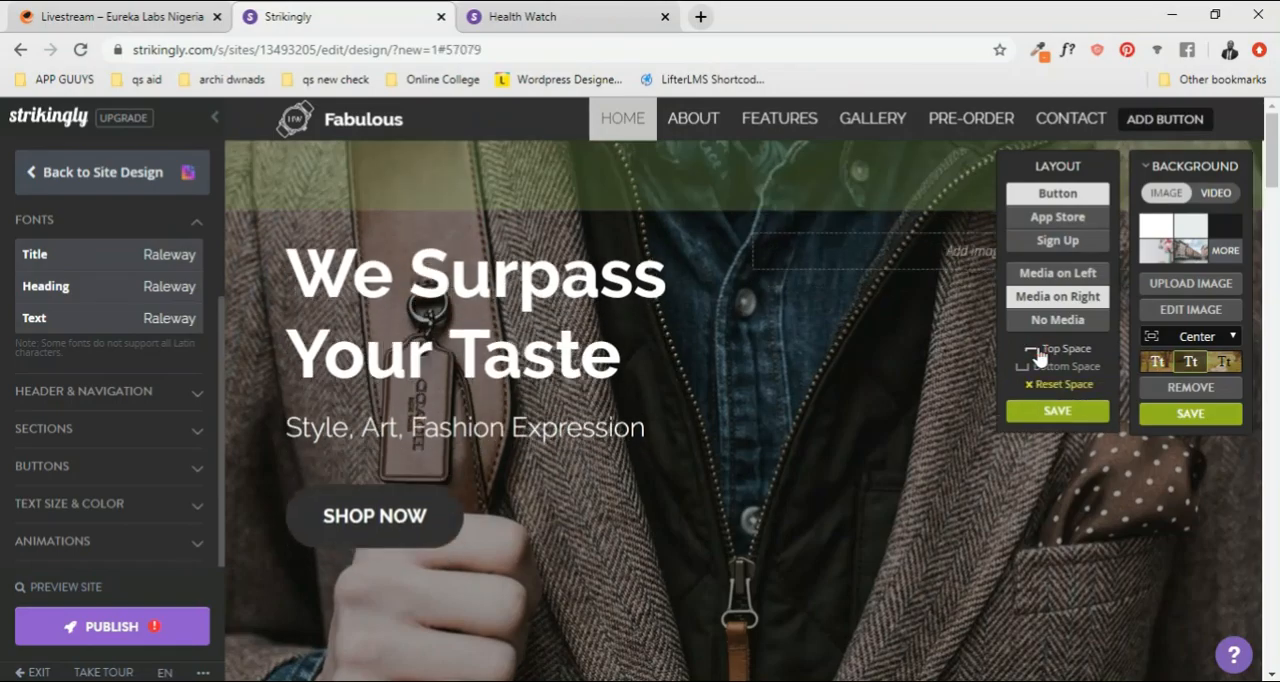
click(1034, 350)
click(1035, 350)
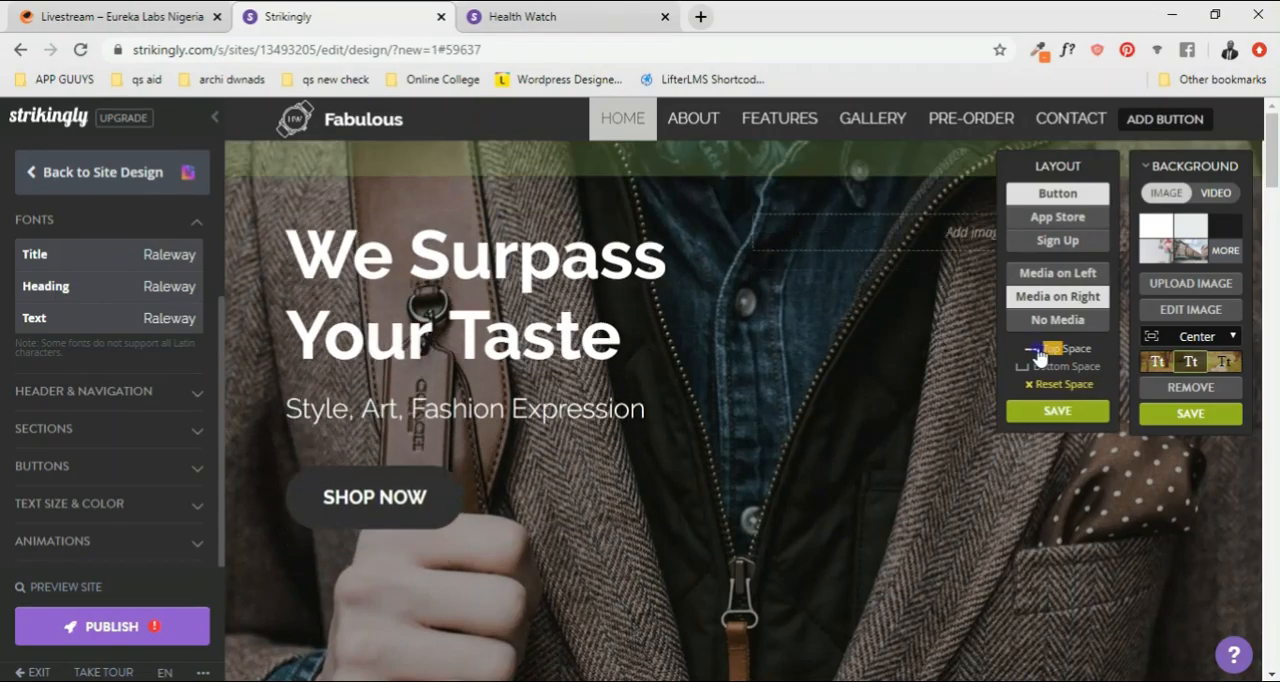
Step: Try removing the HOME section's bottom space, then restore the top and bottom spaces
click(1053, 370)
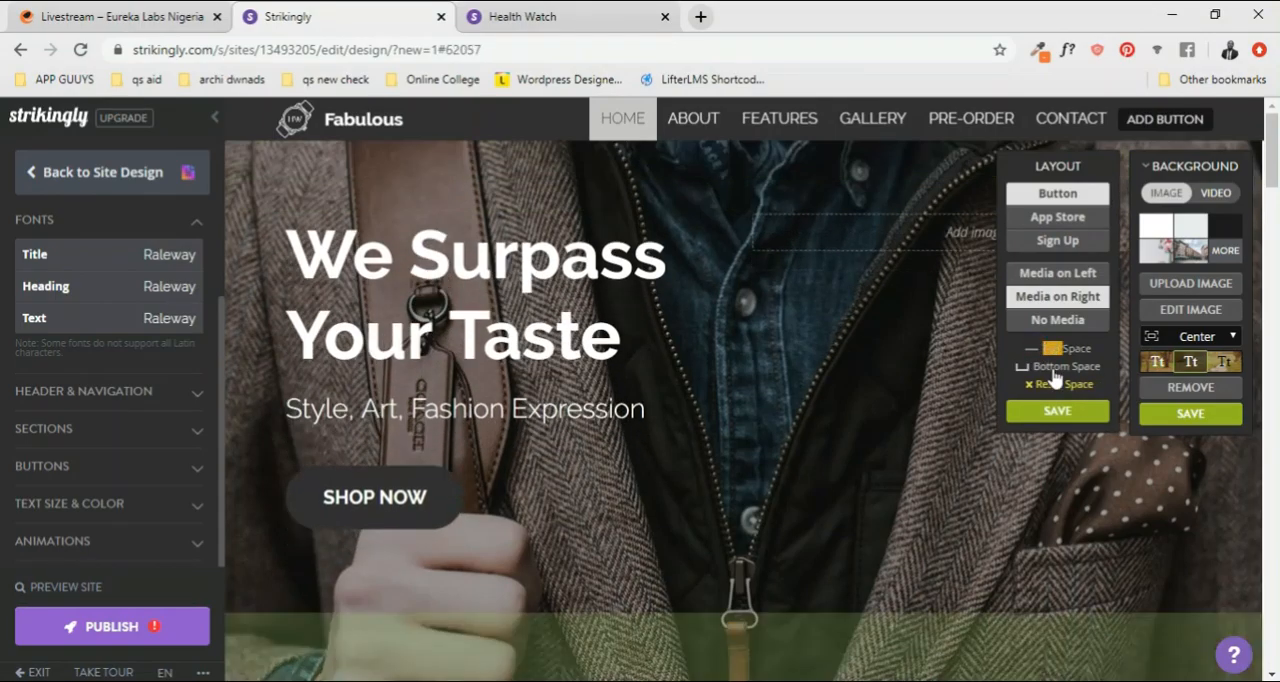
click(1053, 370)
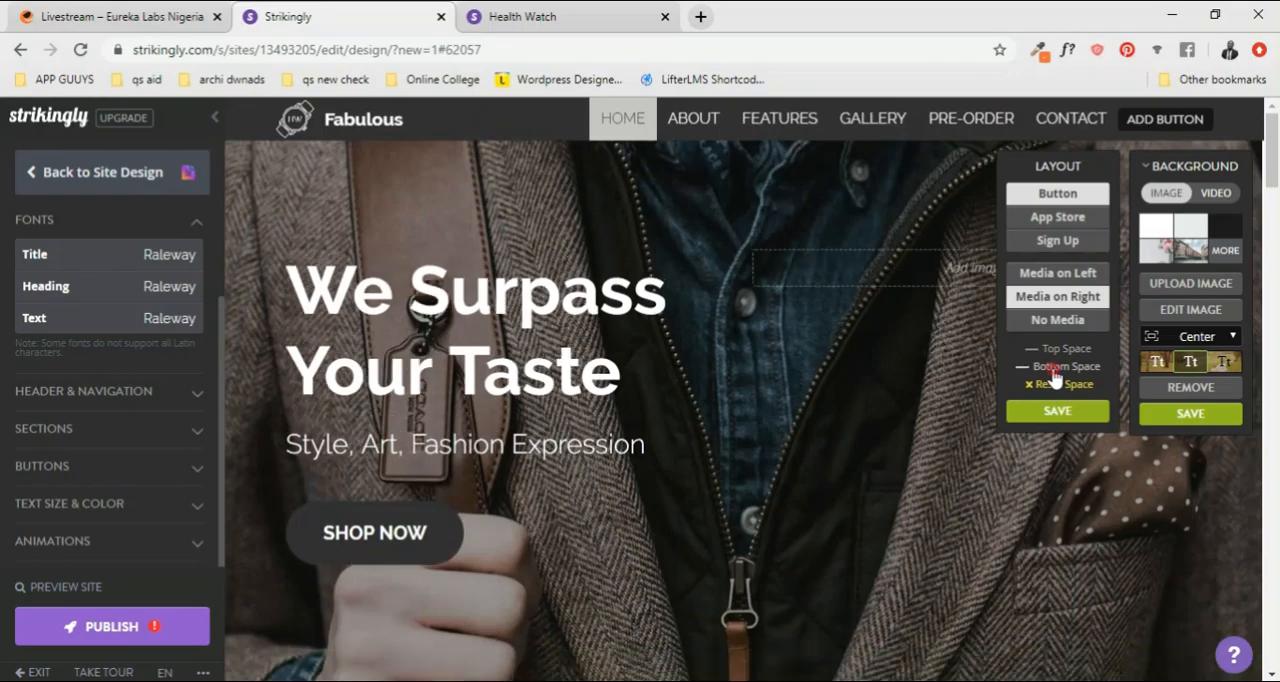
click(1055, 353)
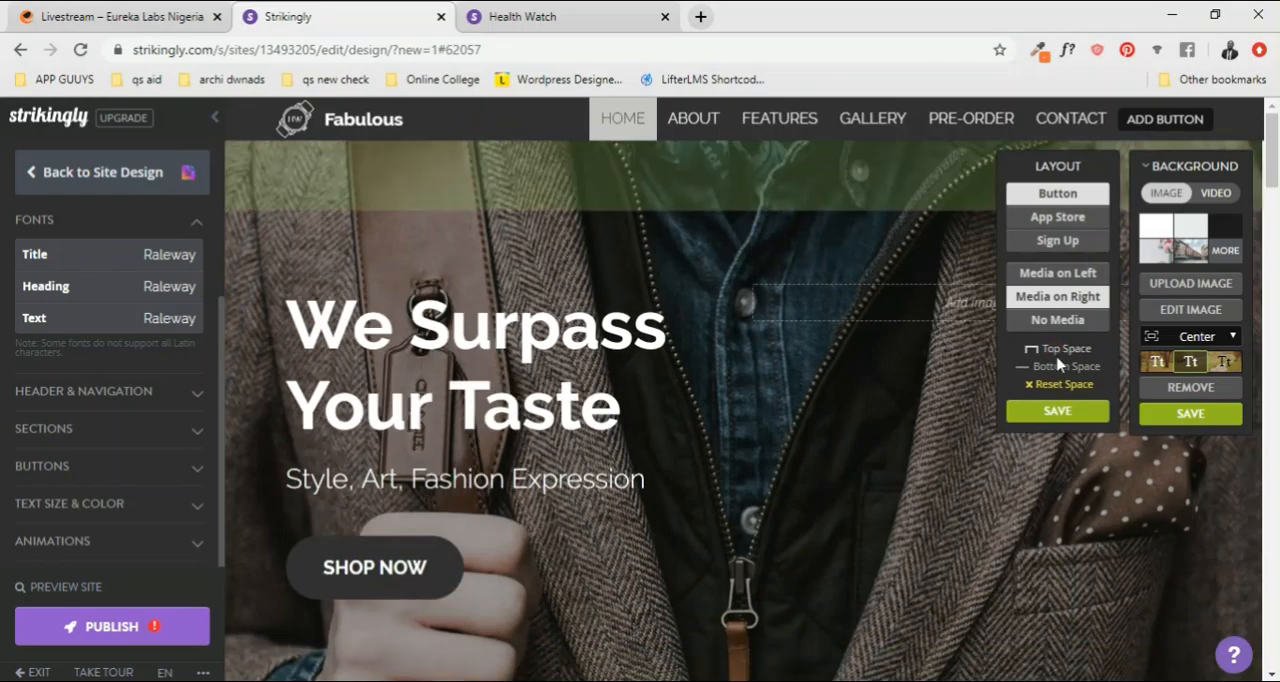
click(1057, 356)
click(1058, 368)
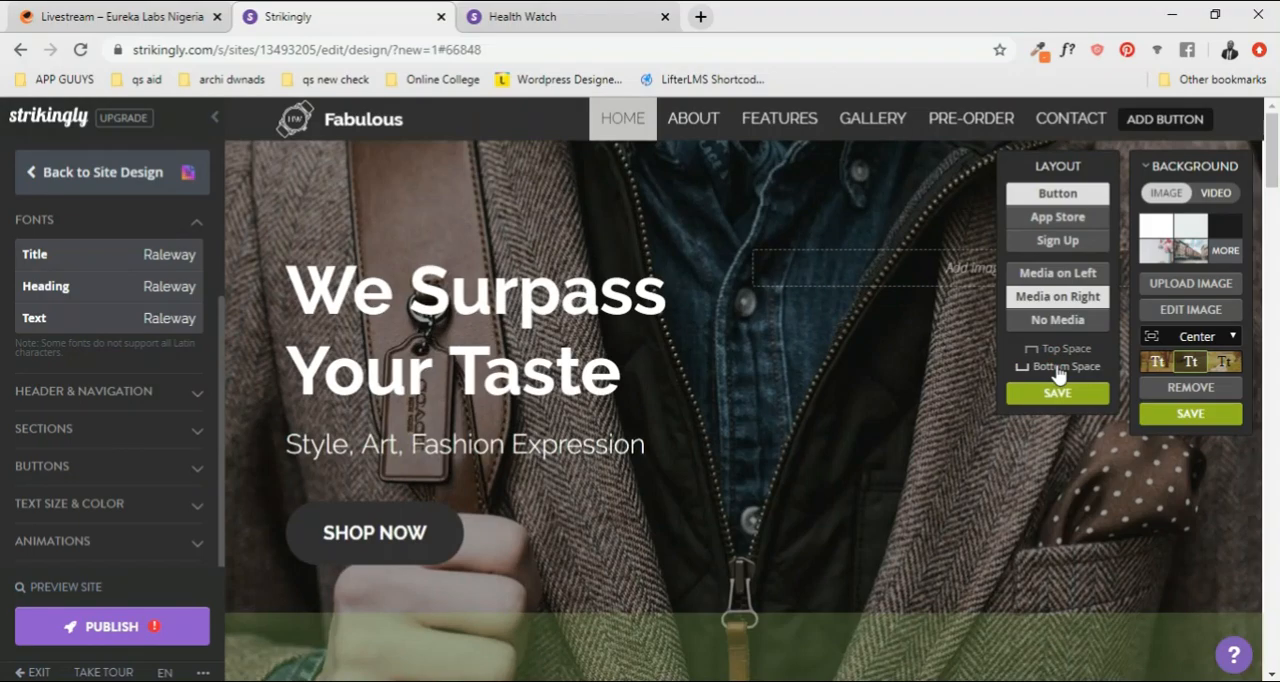
Step: Try a reduced bottom space on the HOME section and reset the spacing
click(1058, 368)
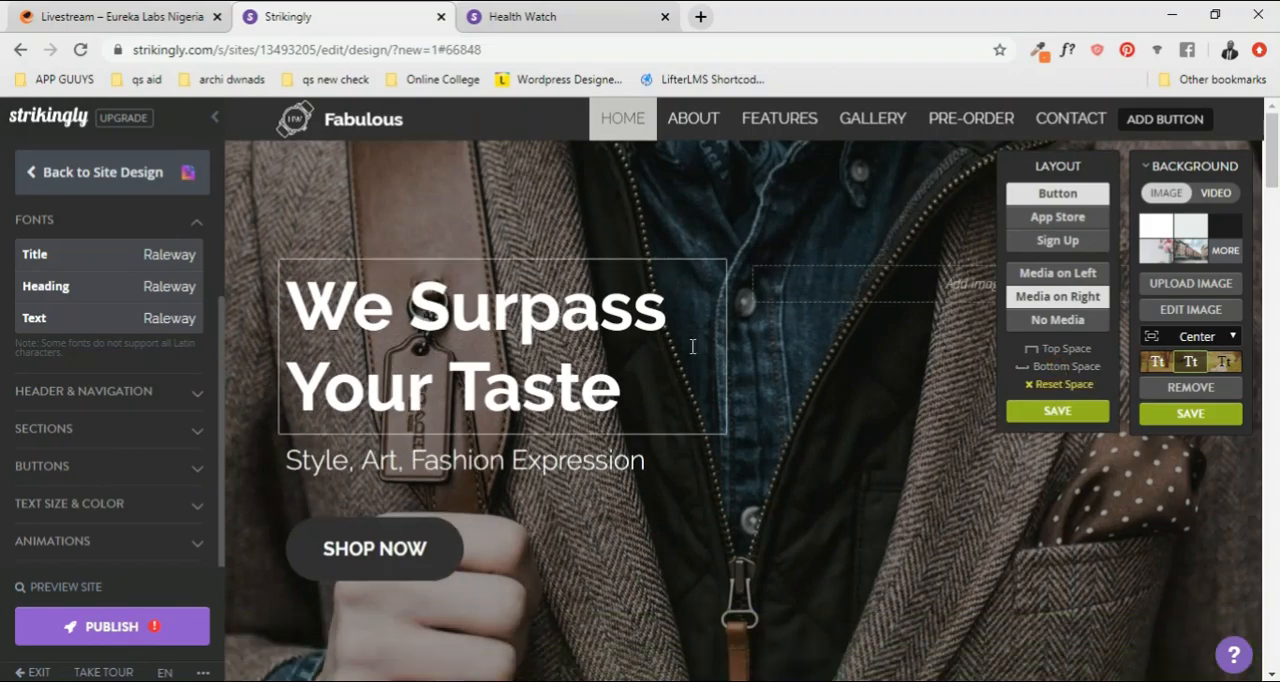
scroll(1052, 560, down, 1)
scroll(1052, 560, up, 1)
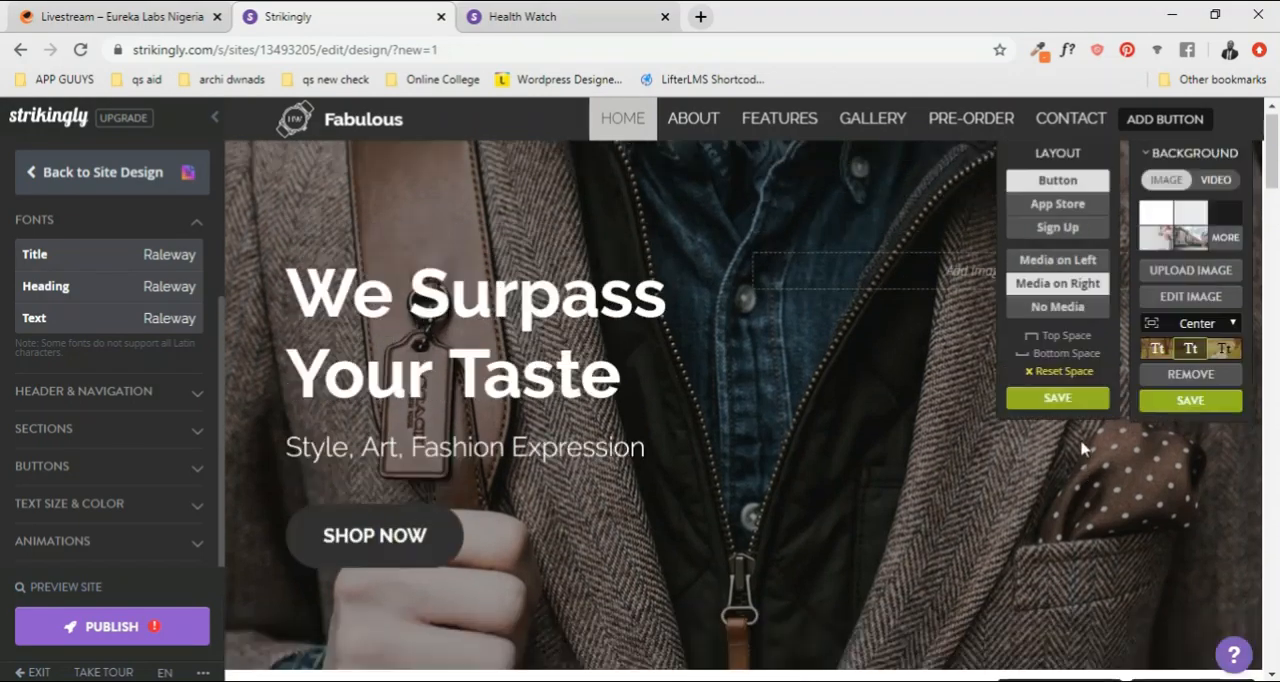
click(1062, 385)
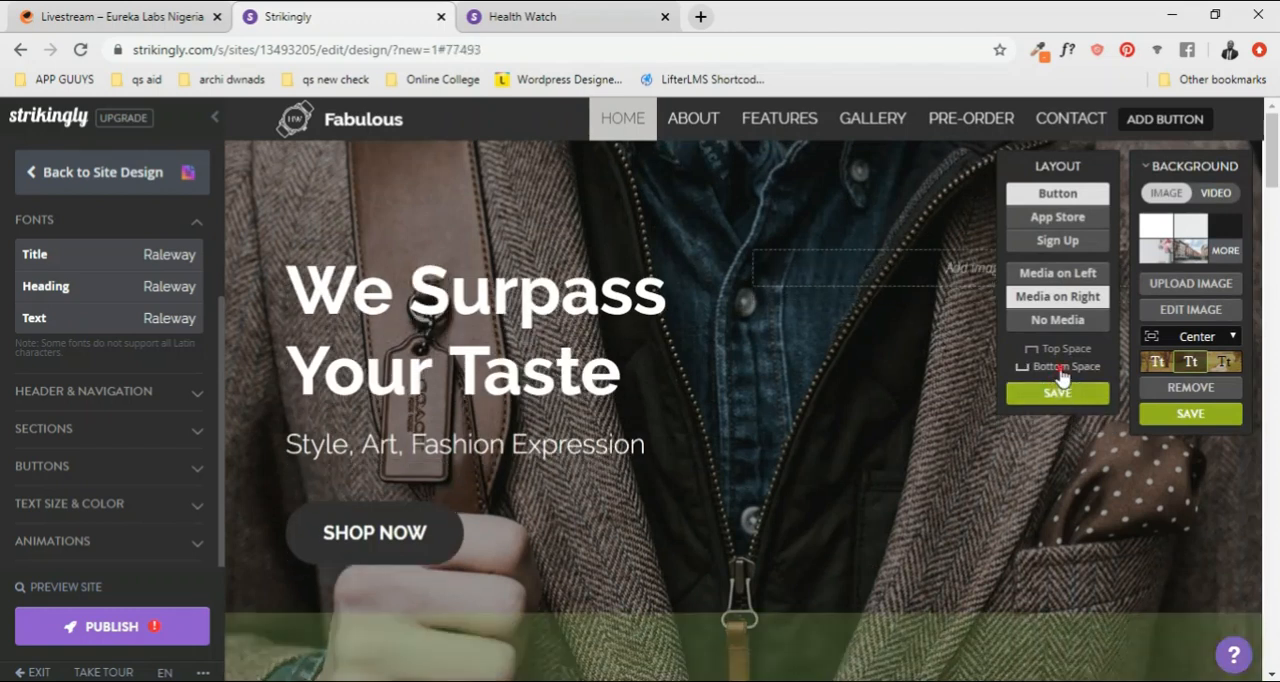
Step: Remove the HOME section's bottom space and save the section's layout and background settings
click(1062, 368)
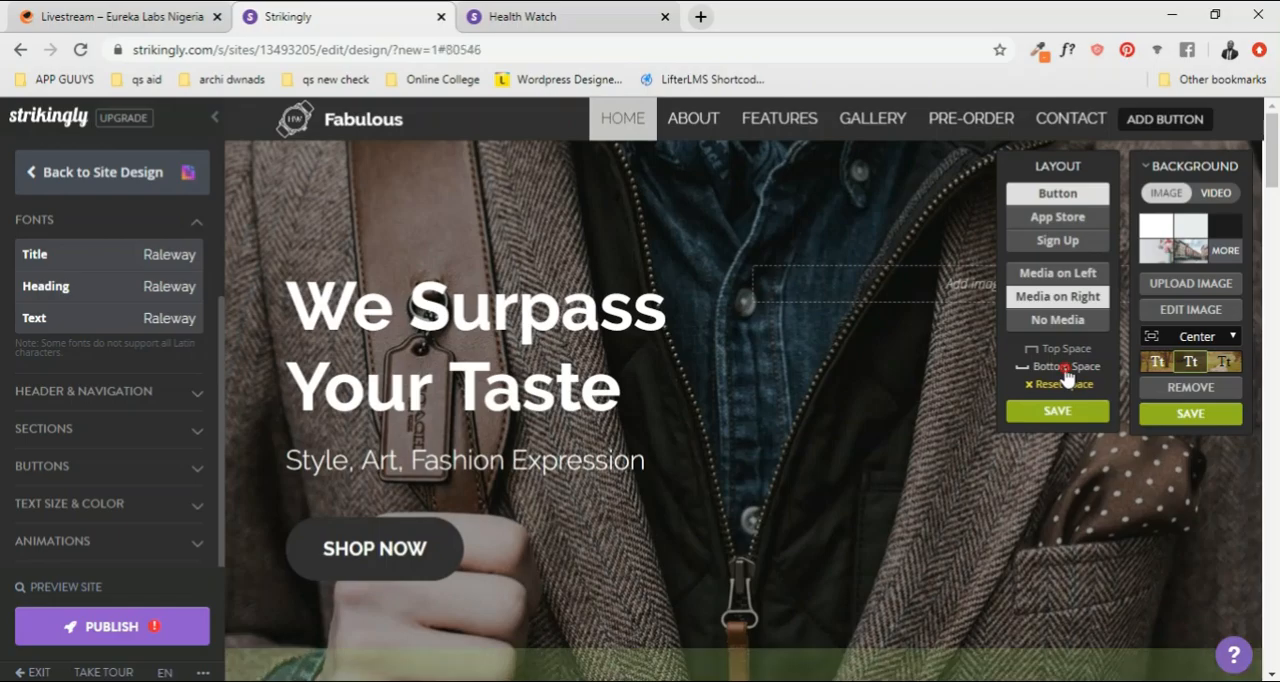
click(1057, 410)
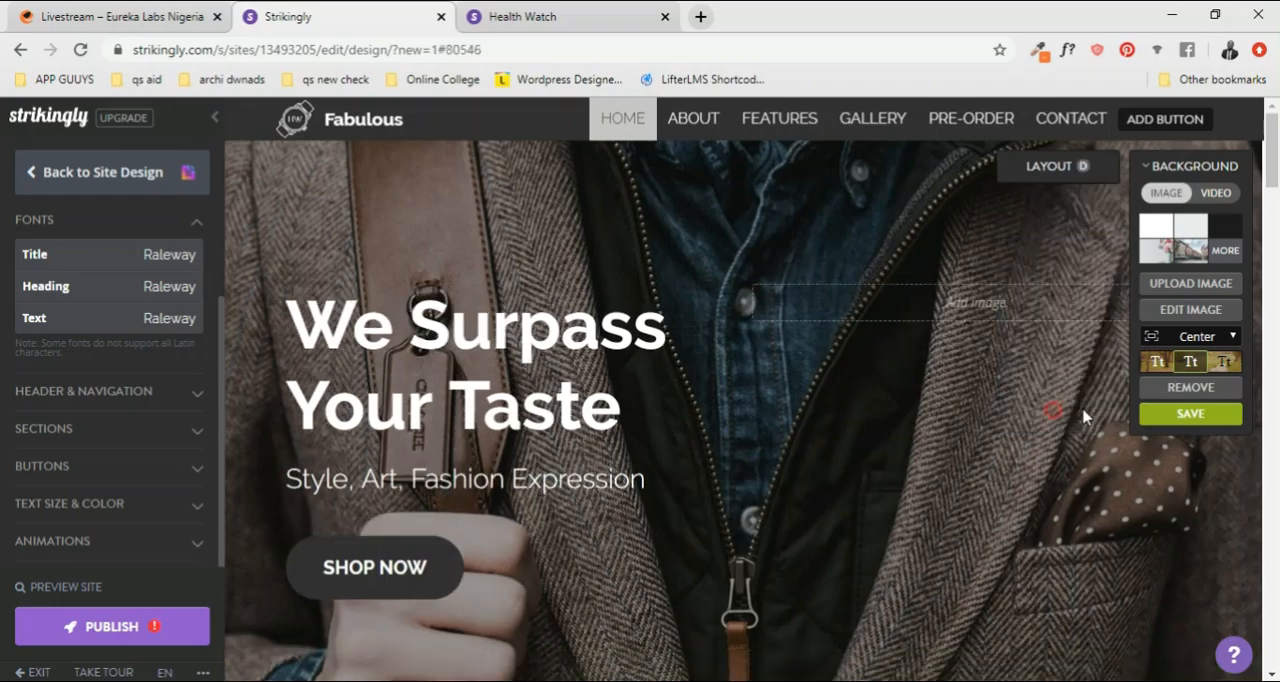
click(1203, 426)
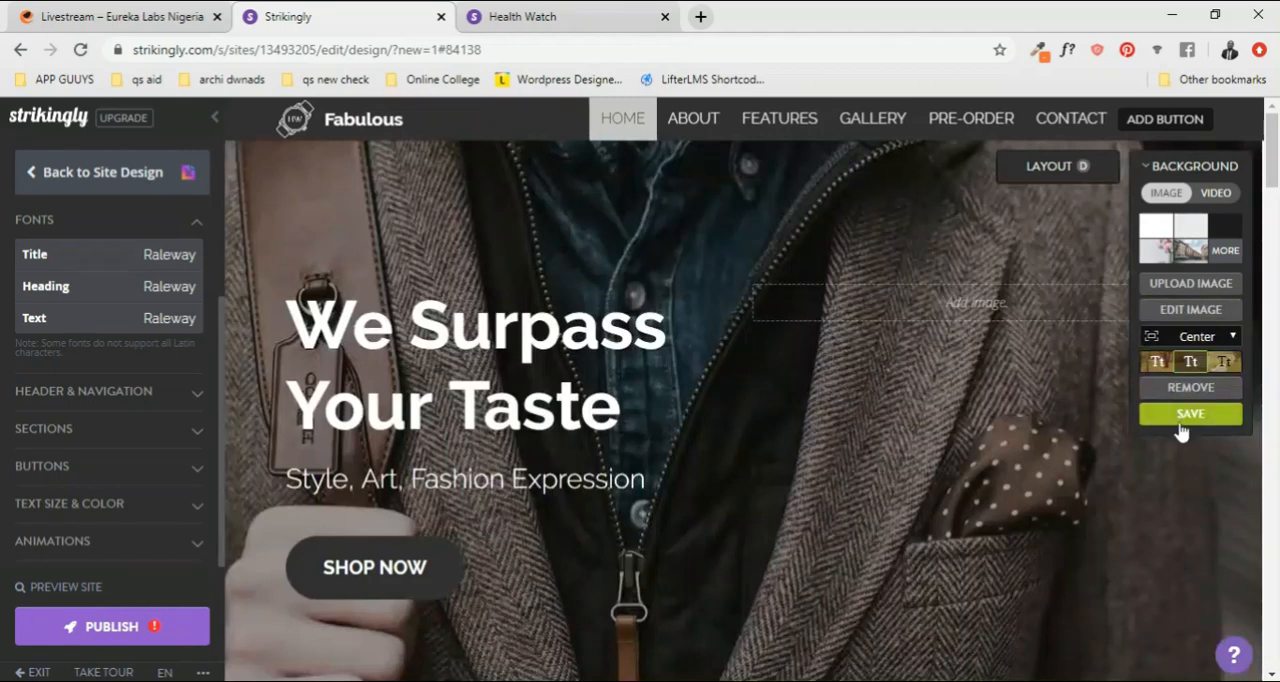
click(1185, 421)
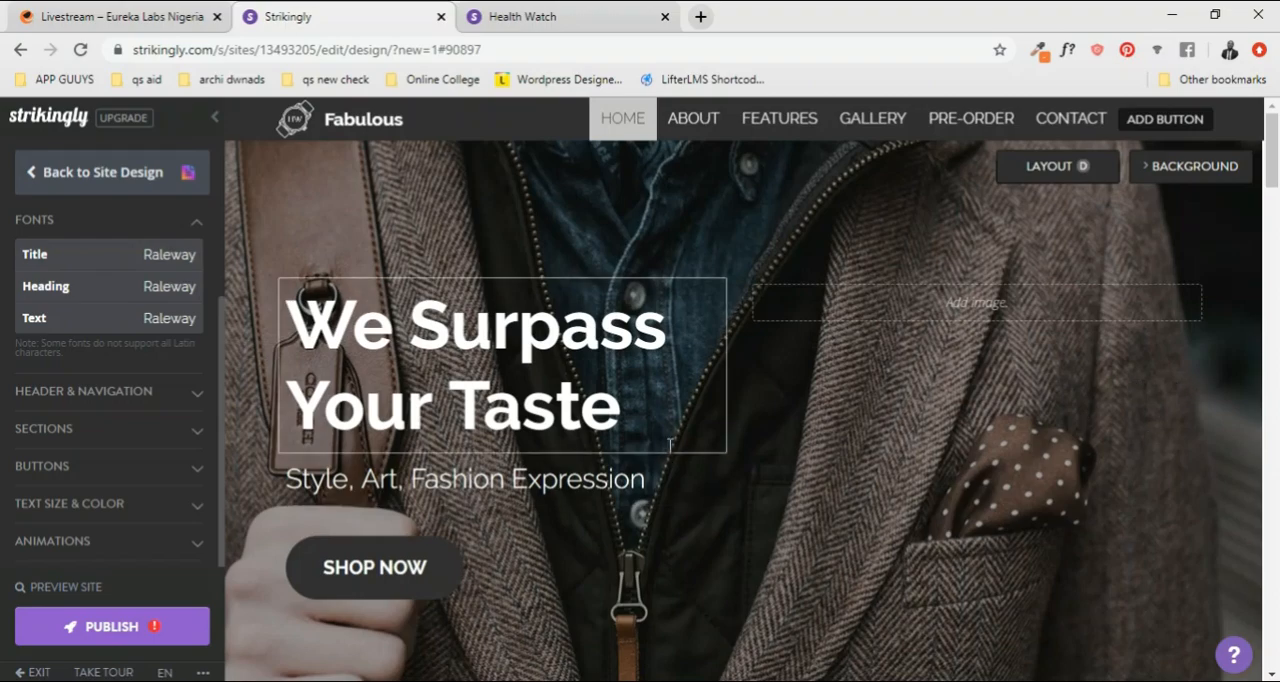
Step: Add a button to the end of the site's navigation bar
scroll(848, 388, down, 3)
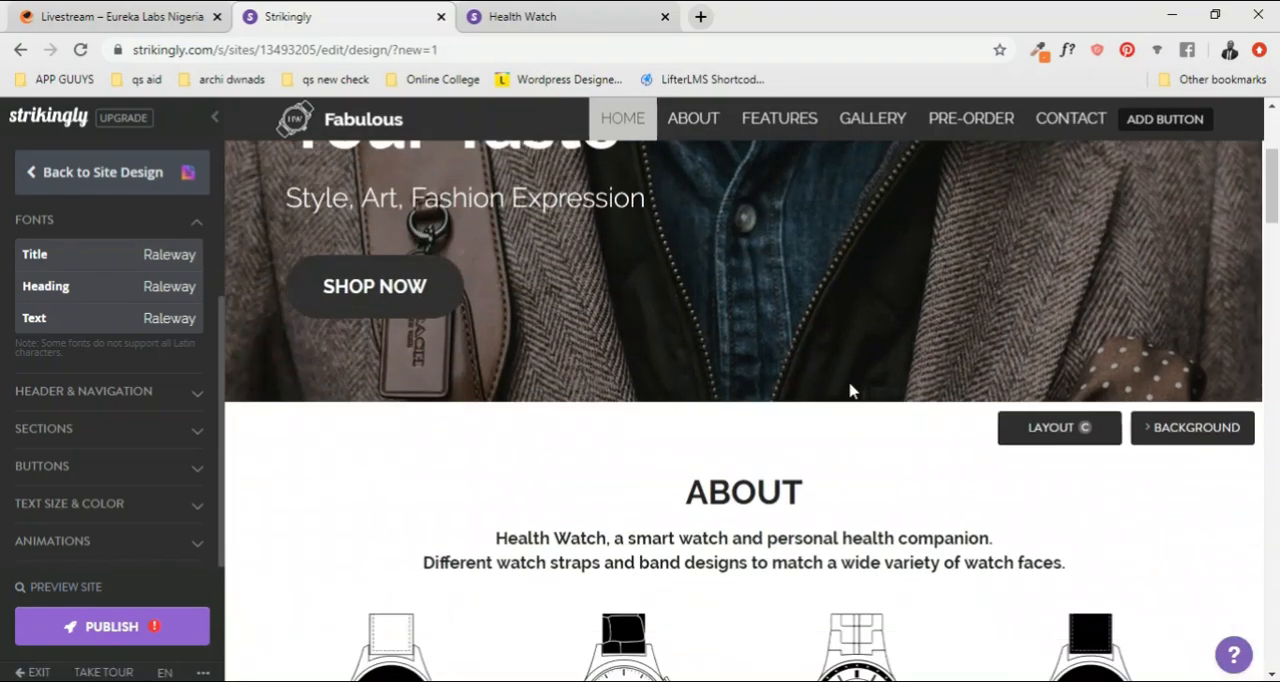
scroll(848, 388, up, 3)
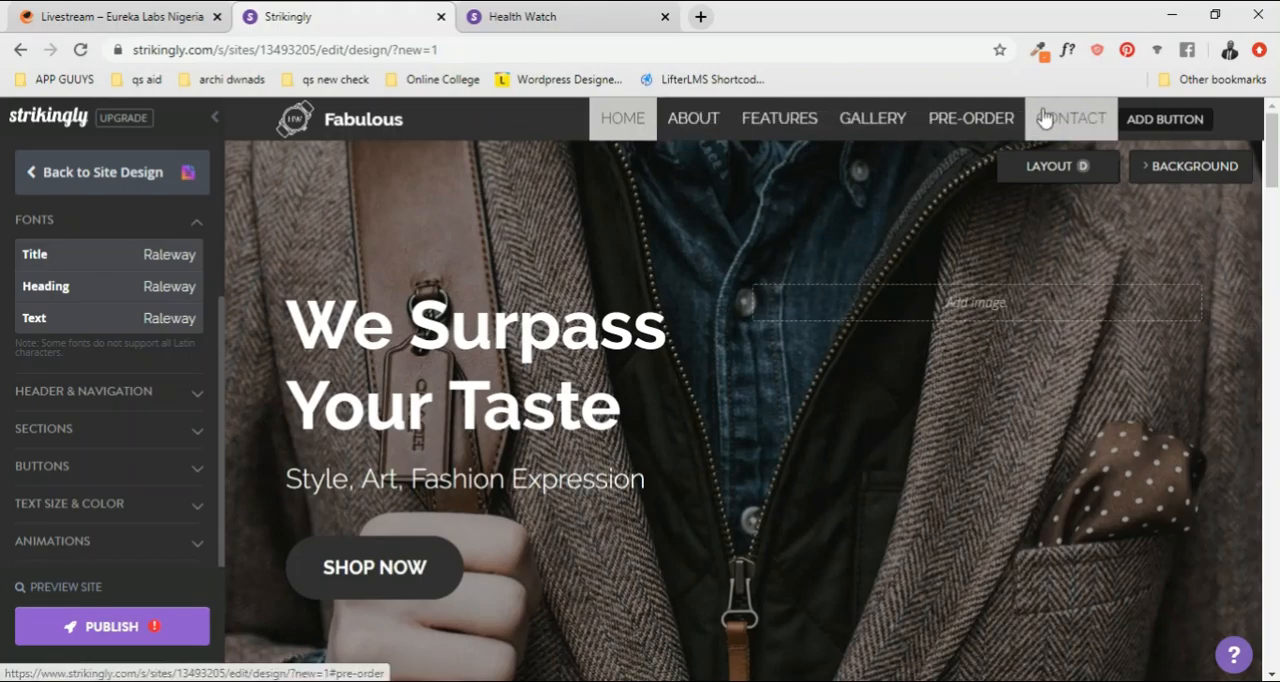
click(1170, 125)
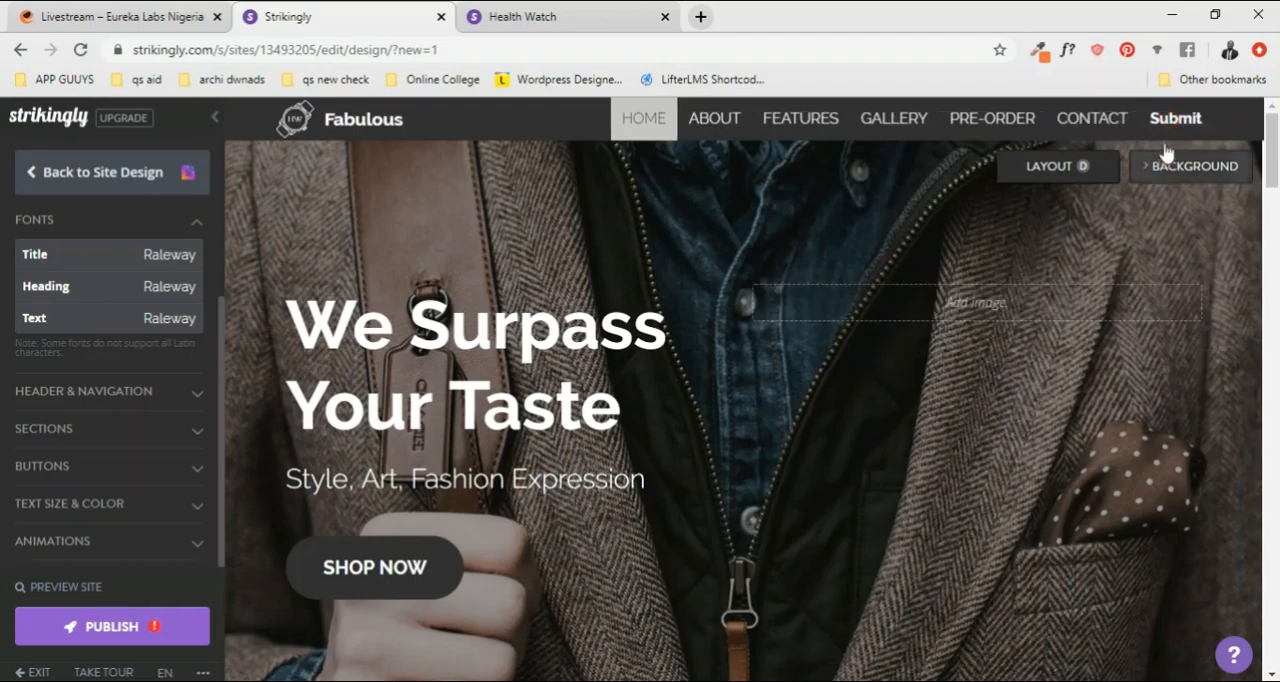
Step: Label the navigation bar's new button SHOP NOW, link it to section #5 and save it
click(1175, 122)
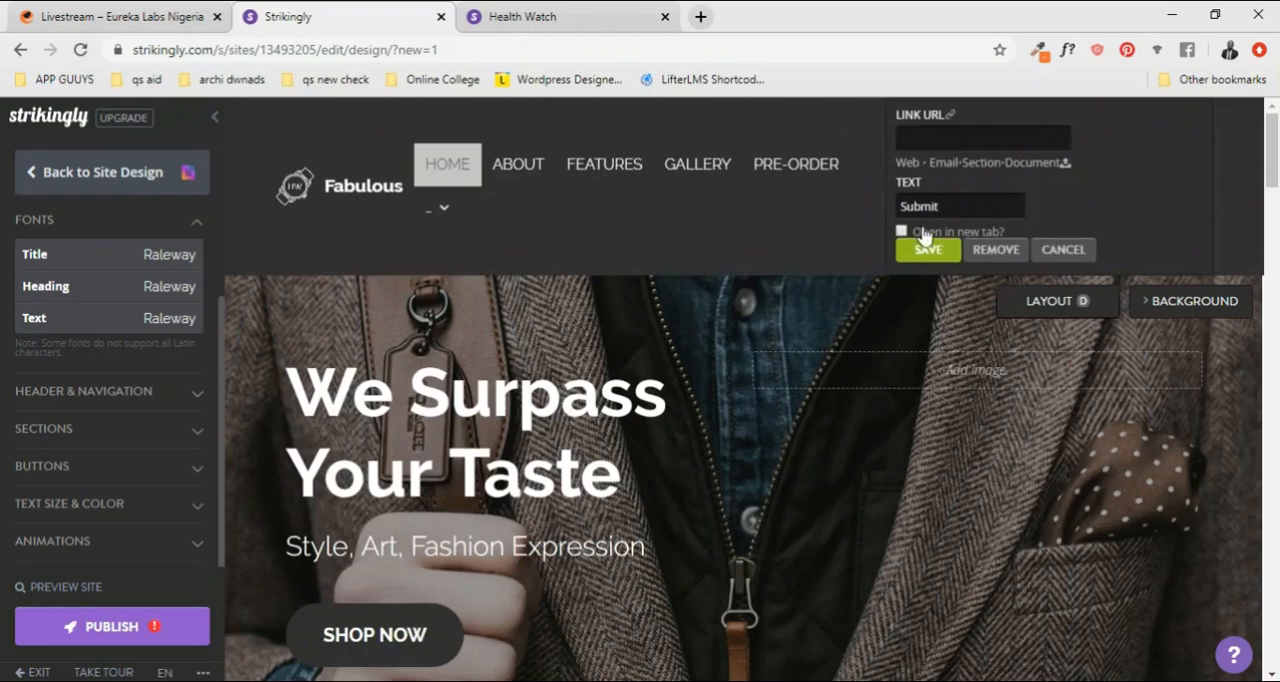
double_click(955, 206)
text(Sh)
click(977, 168)
click(934, 253)
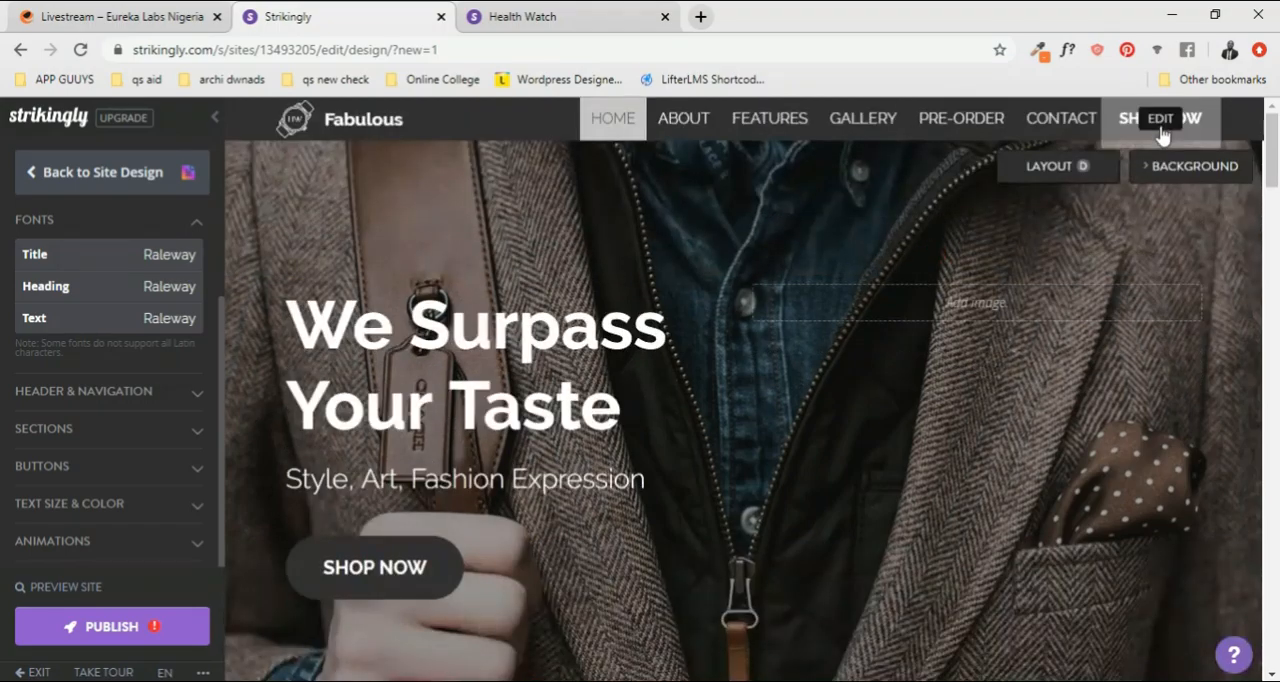
Step: Check the SHOP NOW navigation button's link and text settings and save them as they are
click(1174, 123)
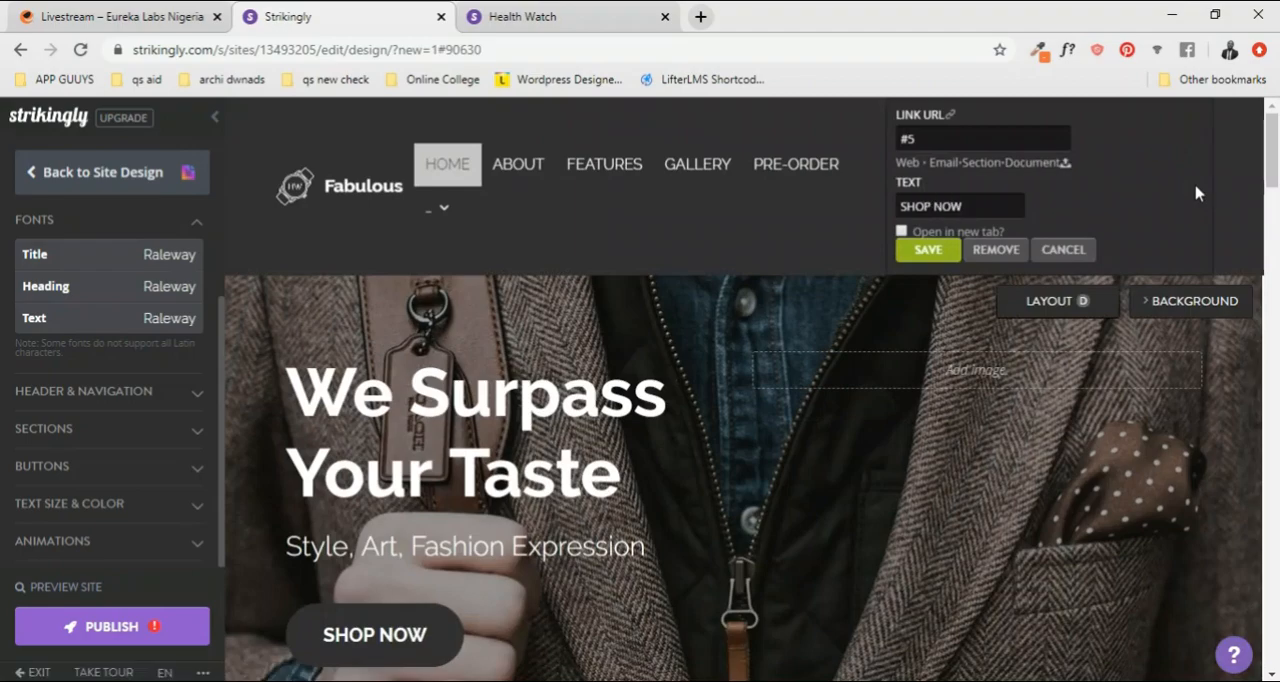
click(935, 254)
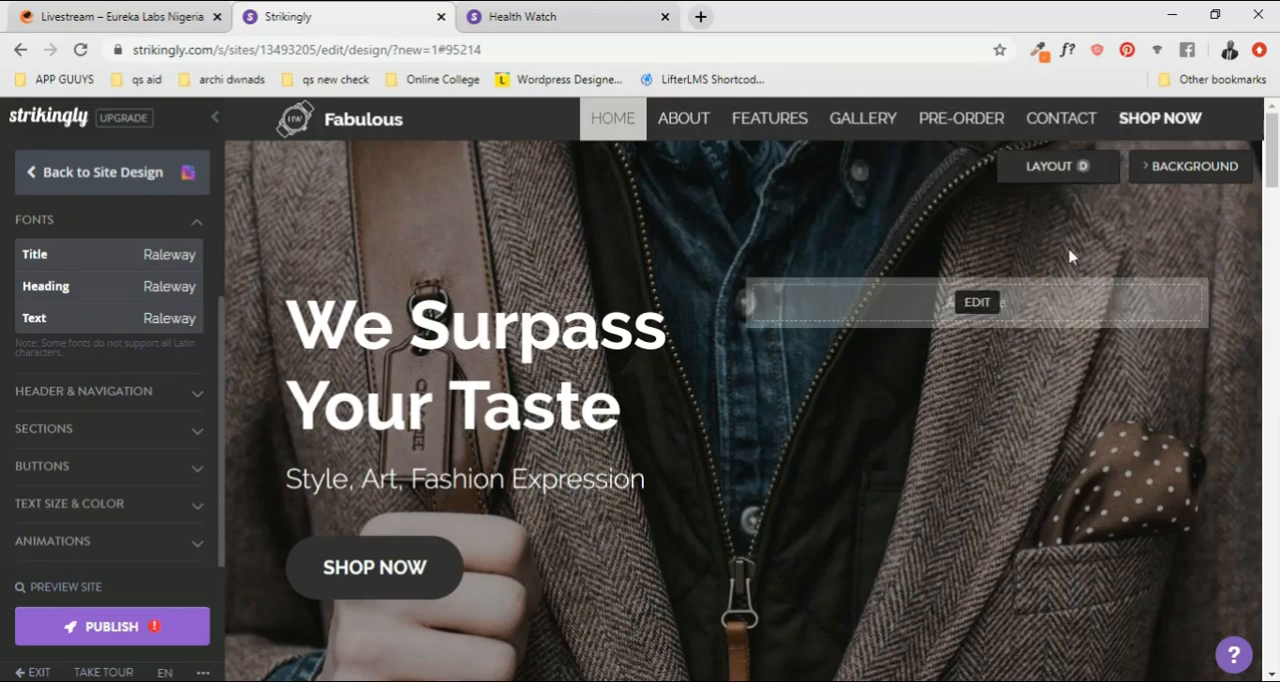
click(1159, 119)
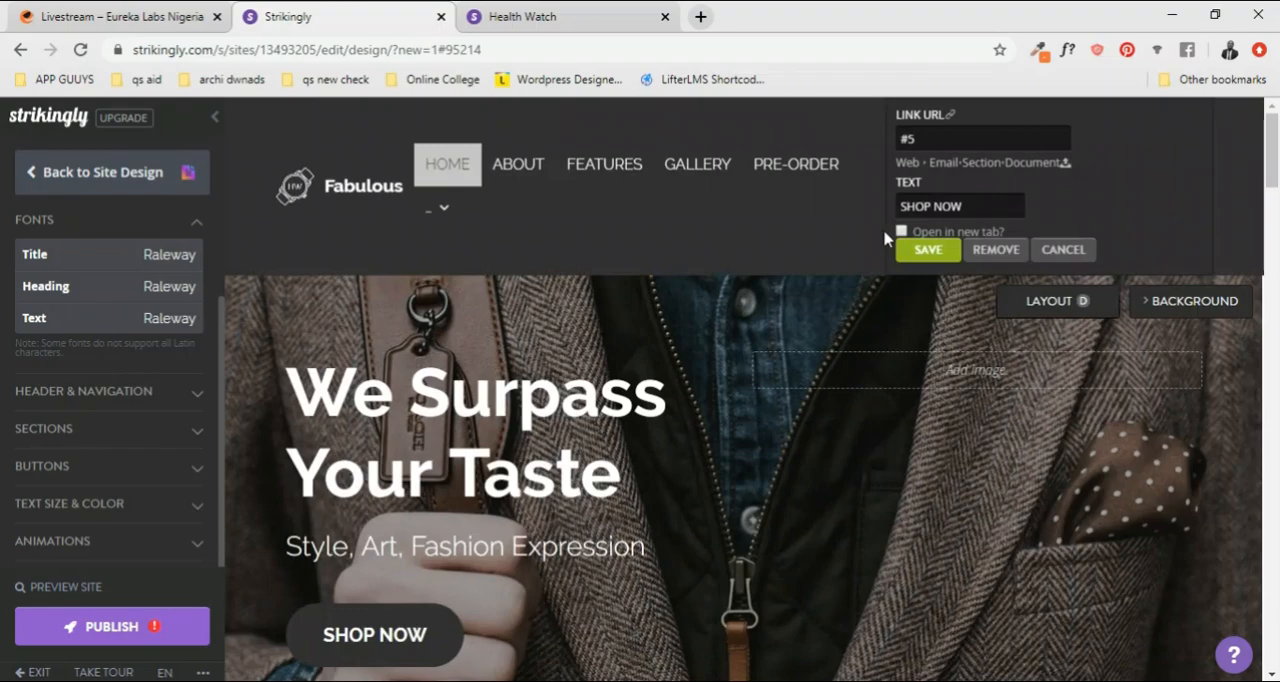
mouse_move(416, 224)
click(939, 249)
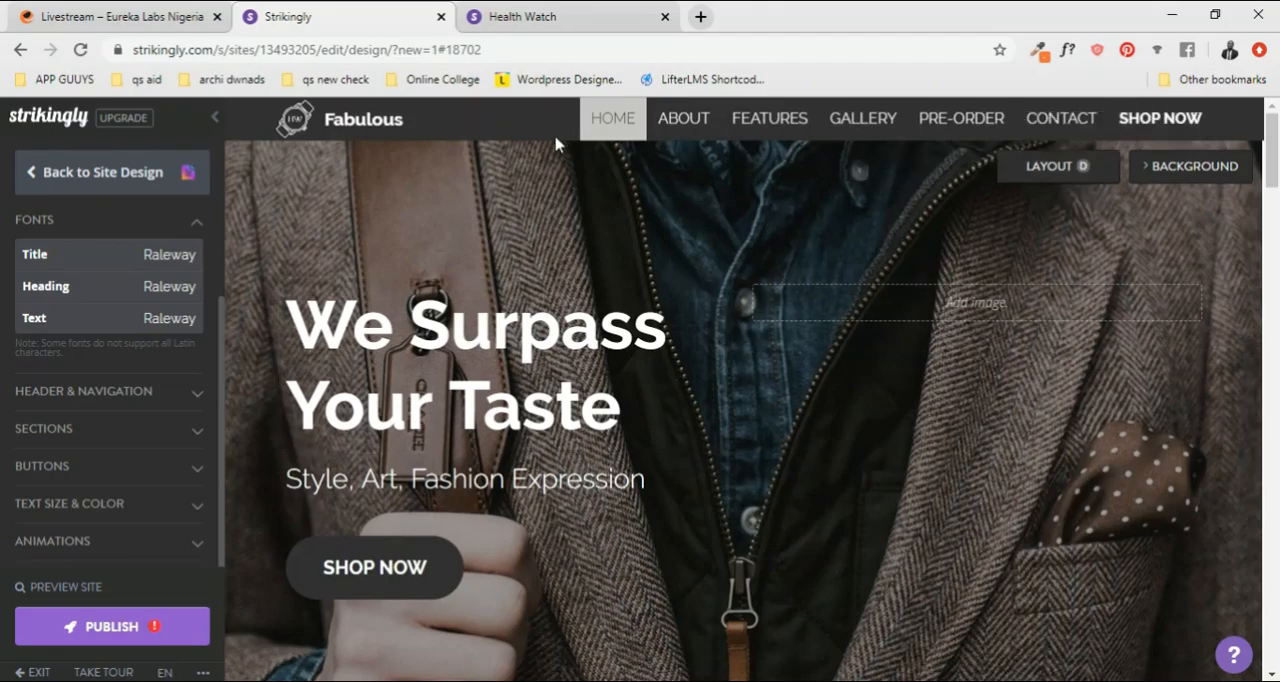
Step: Look at the header logo in the Image Editor and close the editor without editing the image
scroll(726, 457, down, 1)
scroll(724, 460, down, 2)
scroll(726, 460, up, 3)
scroll(846, 344, down, 3)
scroll(847, 346, up, 3)
scroll(848, 345, down, 3)
scroll(848, 345, up, 3)
click(293, 120)
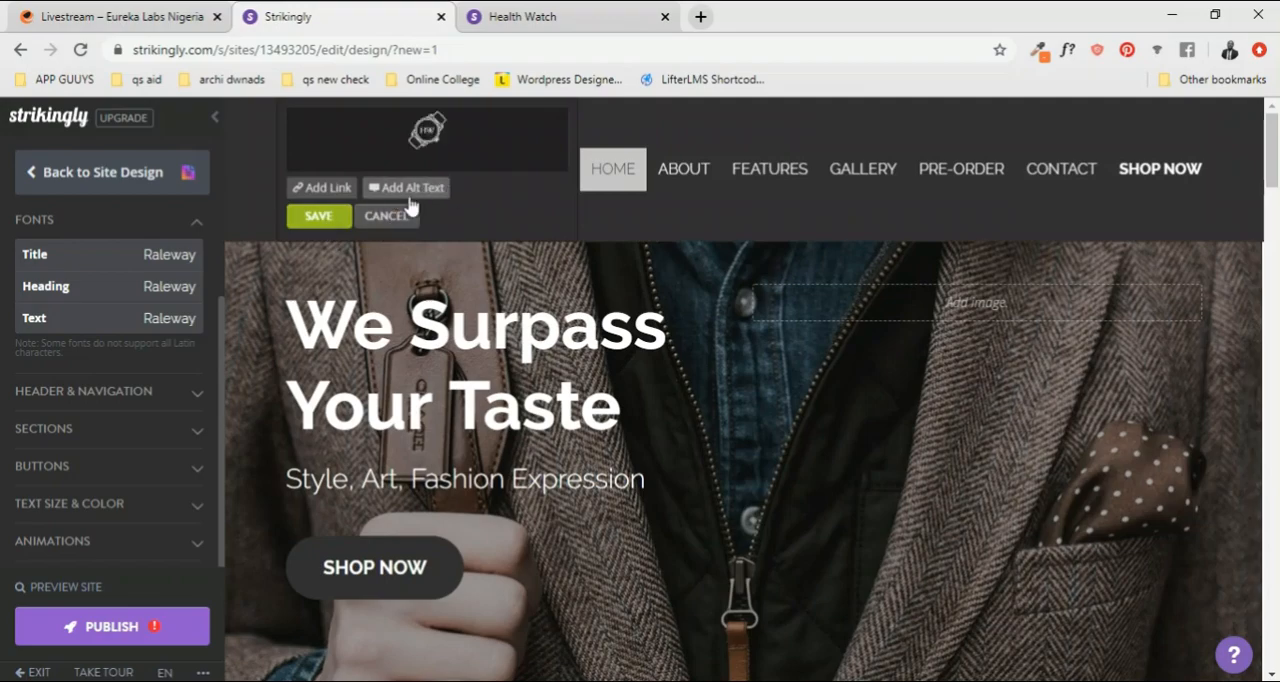
mouse_move(425, 135)
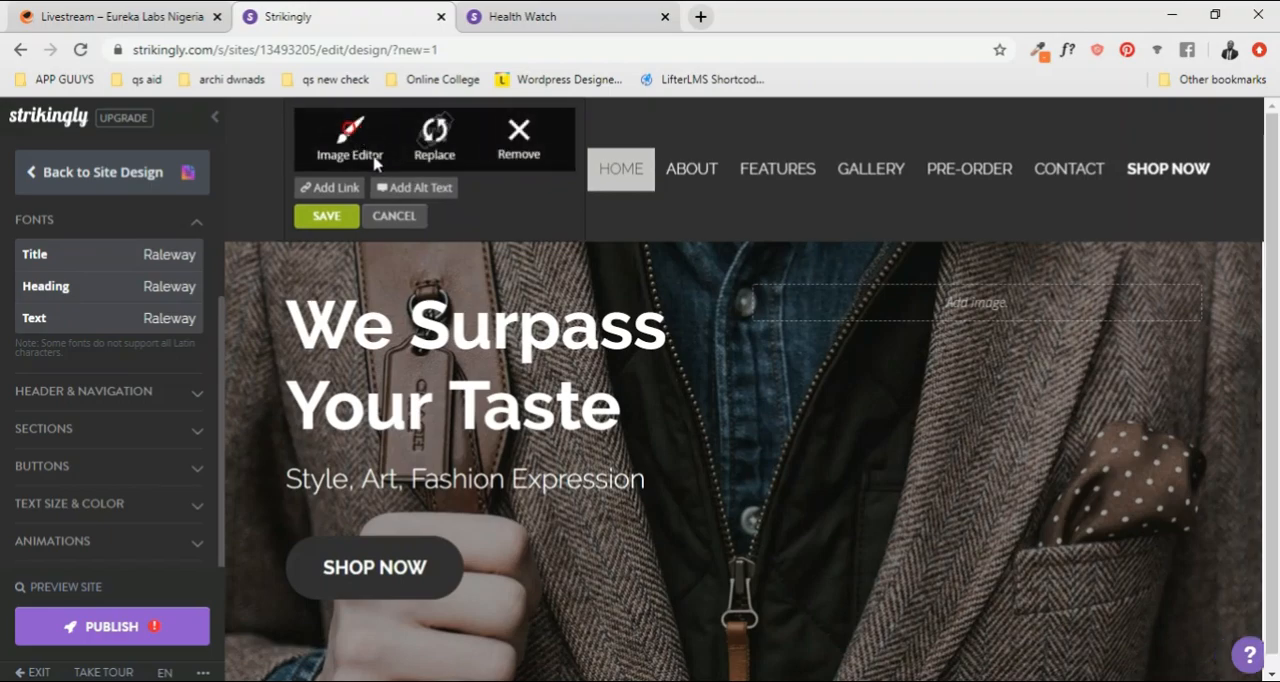
click(387, 150)
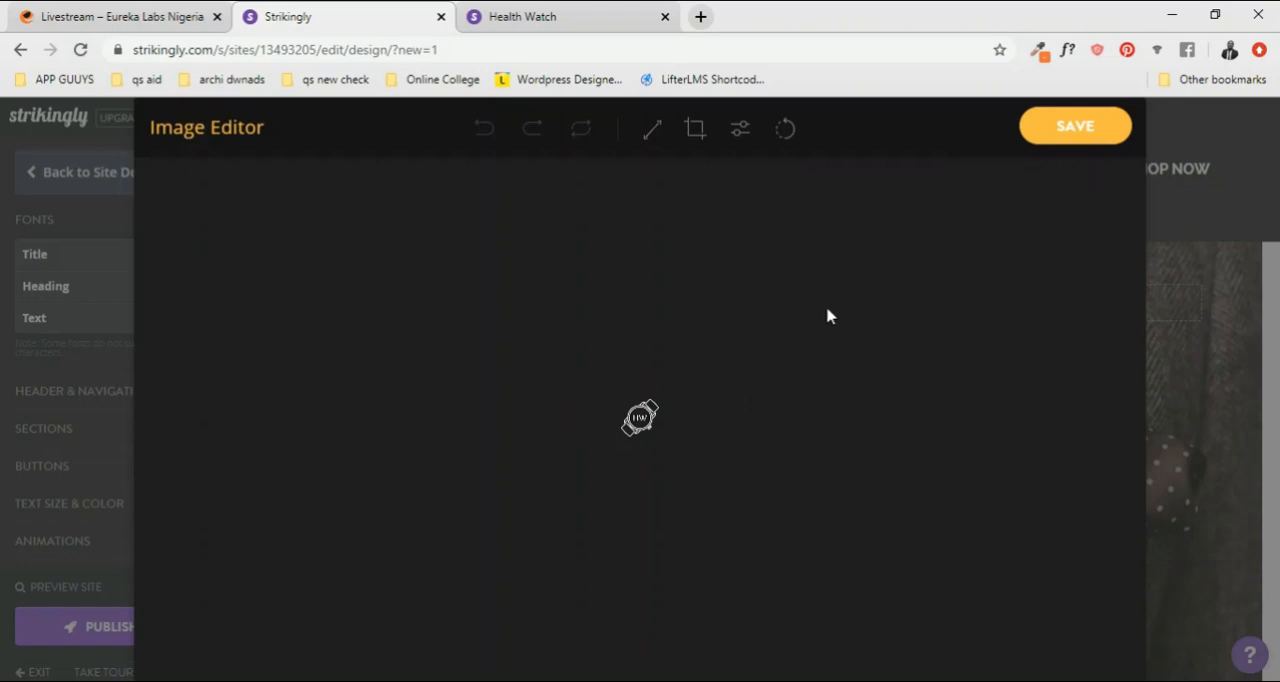
key(Escape)
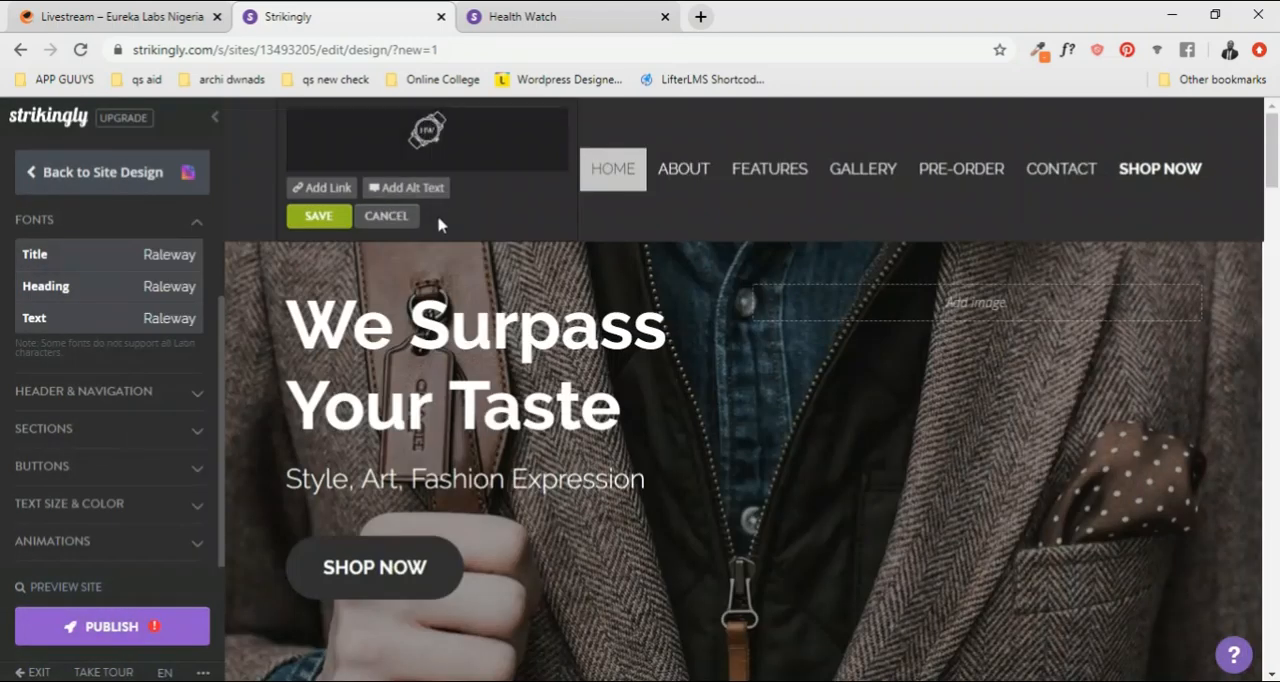
Step: Remove the logo image beside the Fabulous site title in the header
click(432, 200)
text(F)
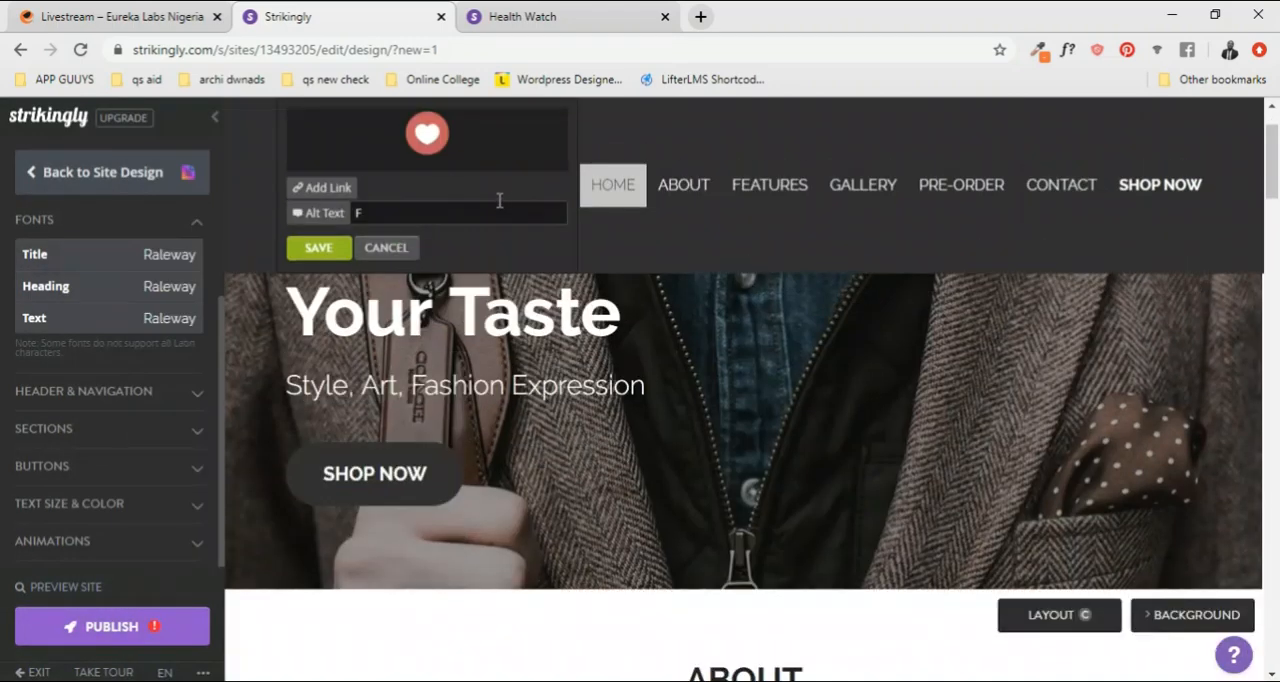
click(510, 145)
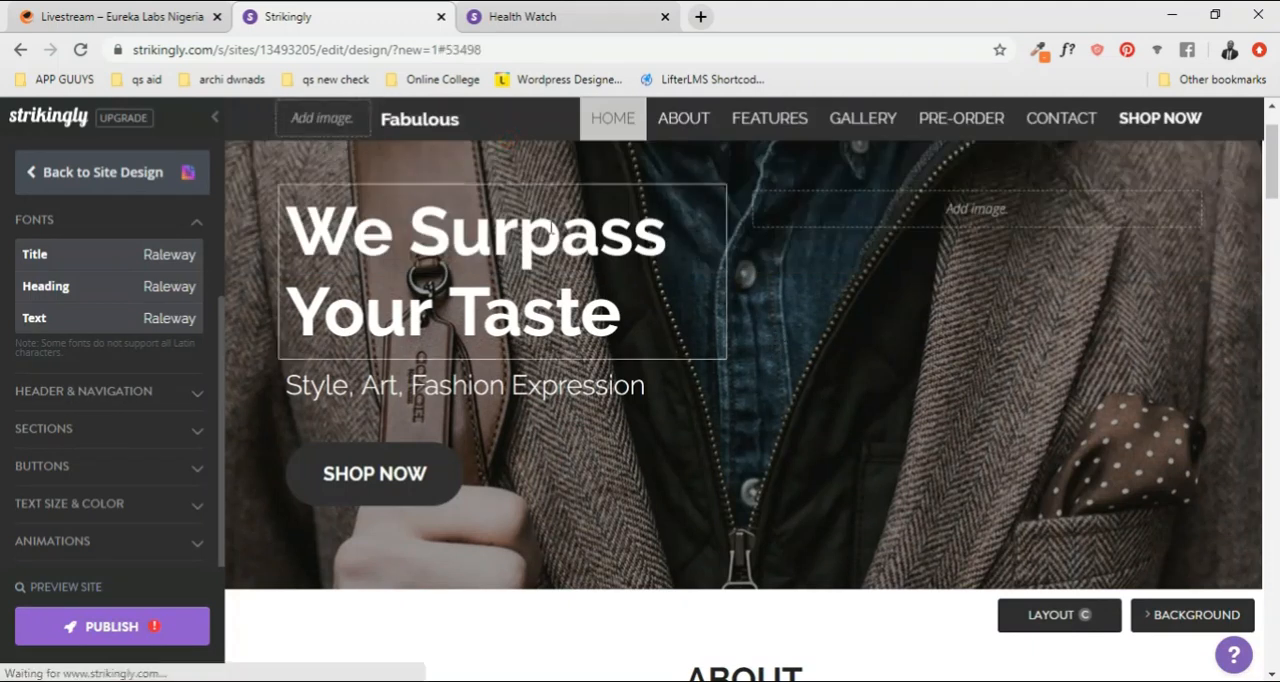
mouse_move(350, 128)
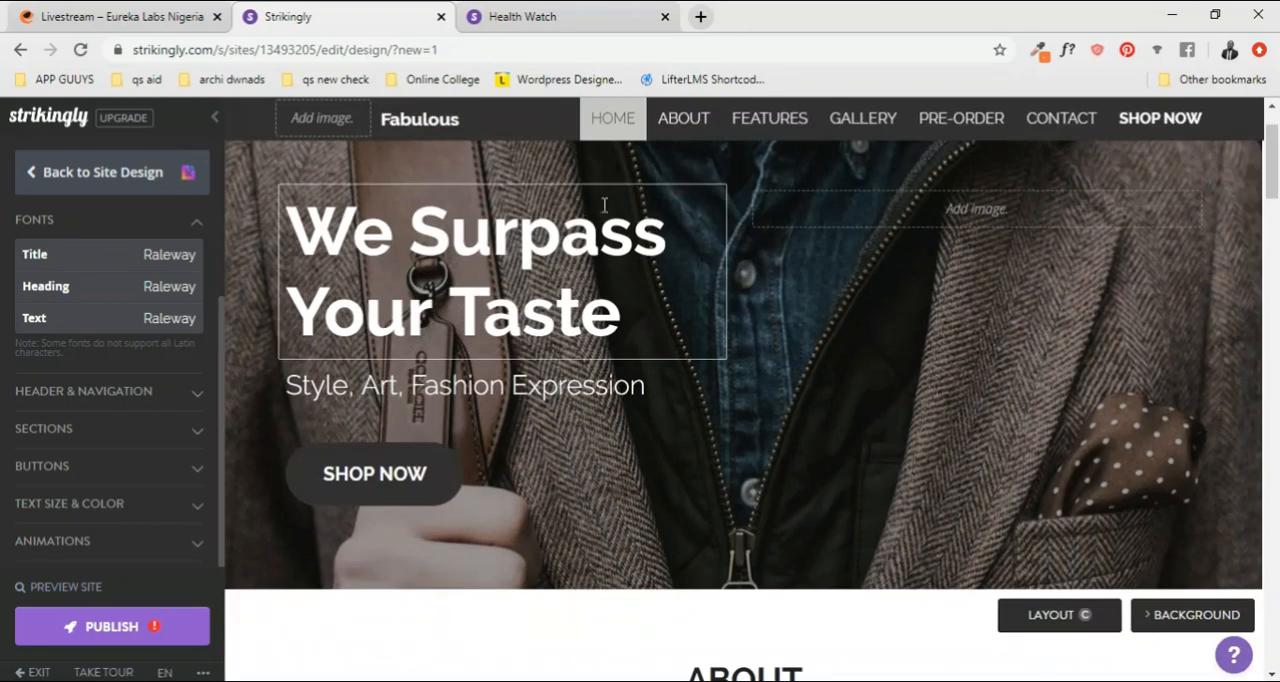
Step: Look over the HOME section and the ABOUT section's heading, description and watch images
scroll(496, 278, up, 1)
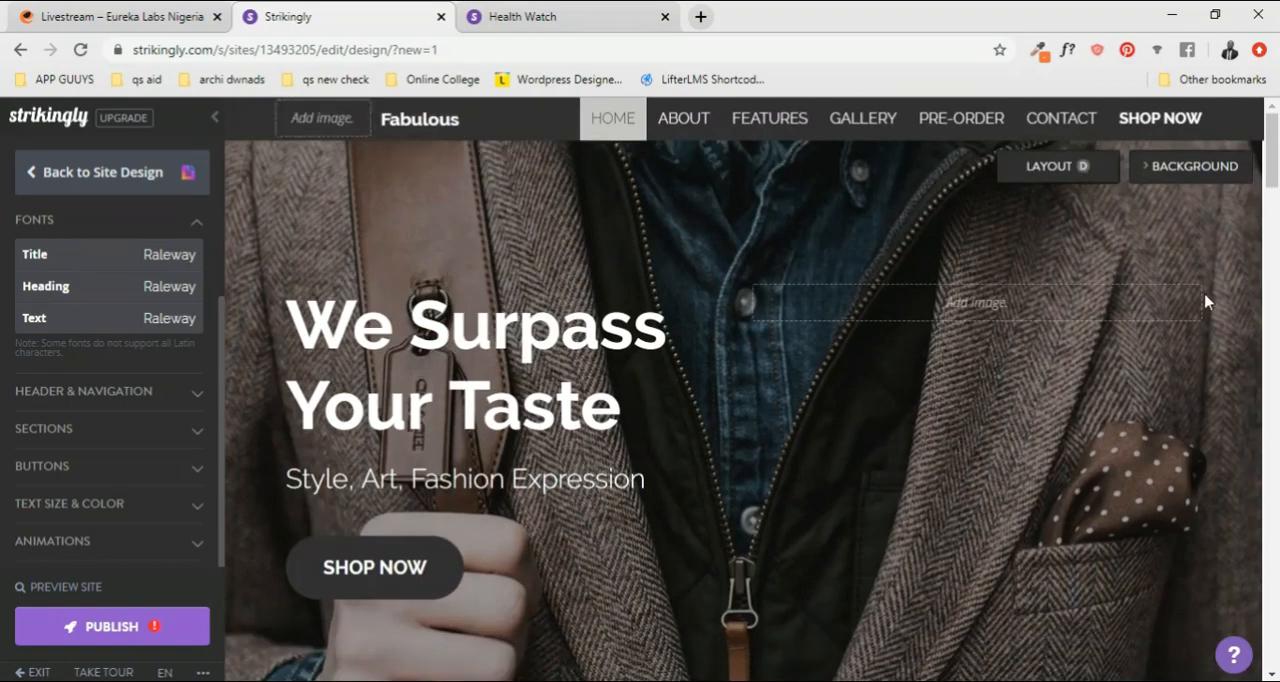
scroll(955, 397, down, 4)
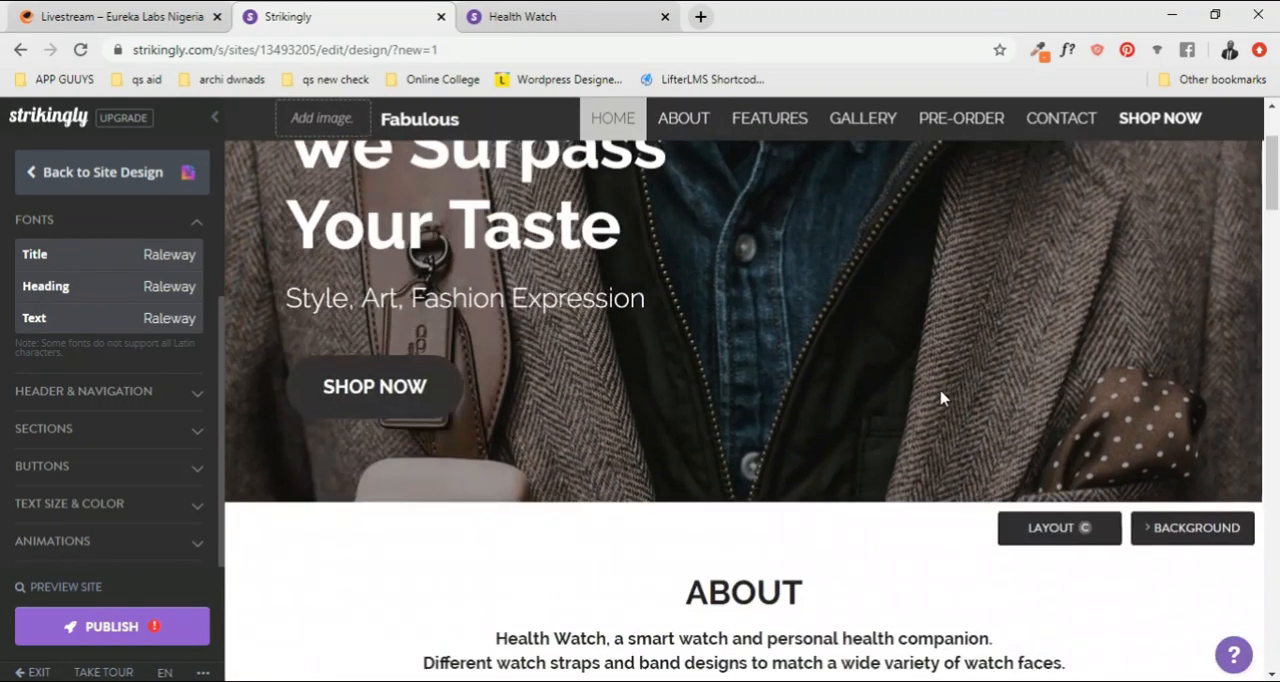
scroll(841, 372, up, 4)
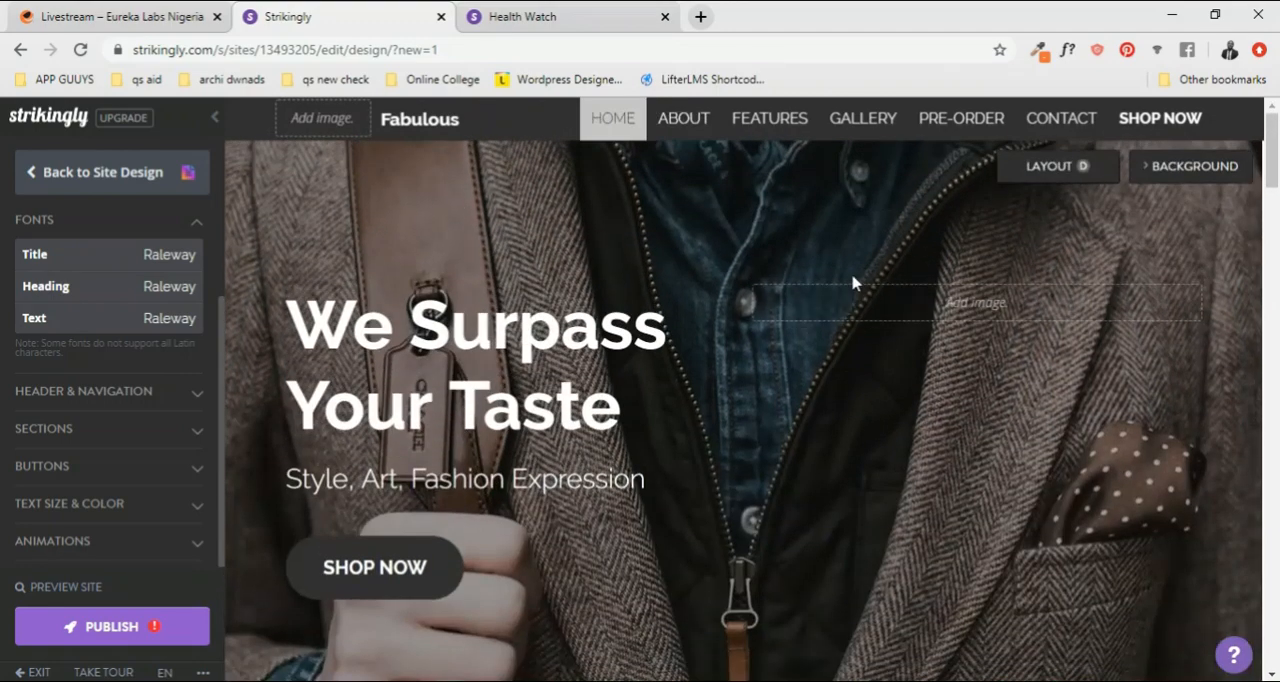
scroll(864, 281, down, 2)
scroll(866, 280, up, 2)
scroll(1000, 258, down, 2)
scroll(1000, 258, up, 2)
scroll(1000, 260, down, 2)
scroll(1000, 258, down, 3)
scroll(1010, 259, up, 5)
mouse_move(1100, 174)
scroll(513, 247, down, 3)
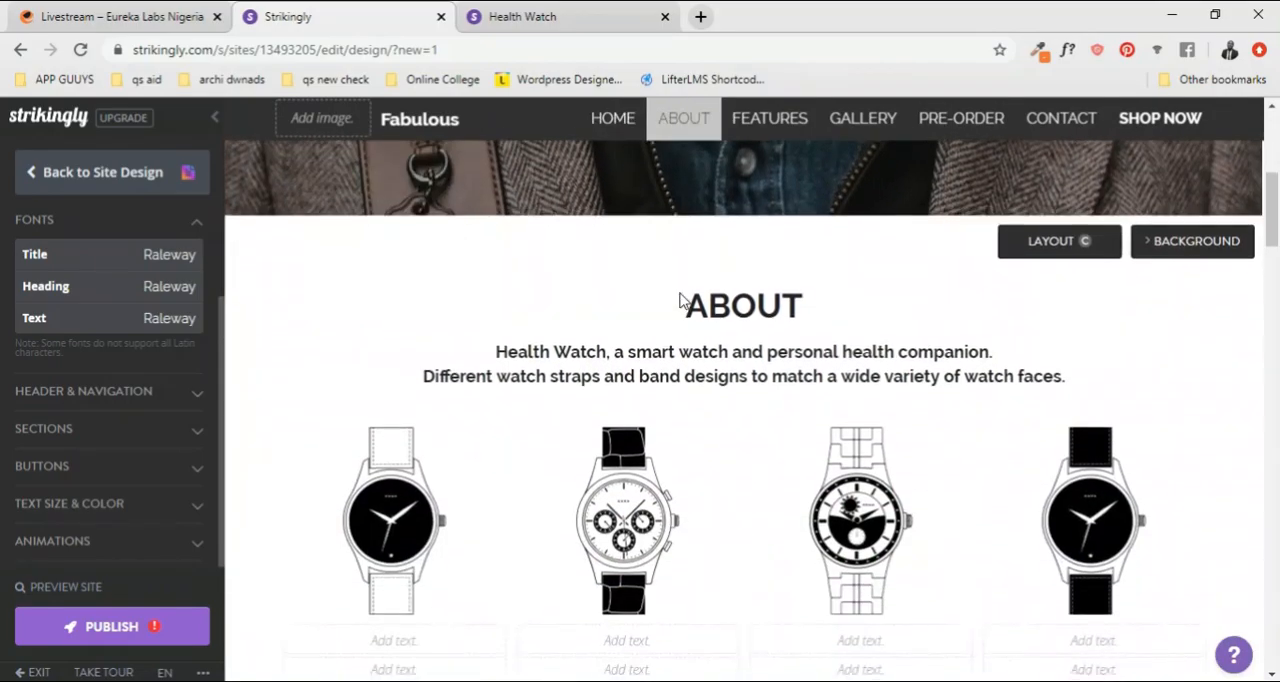
scroll(741, 298, up, 3)
scroll(741, 295, down, 5)
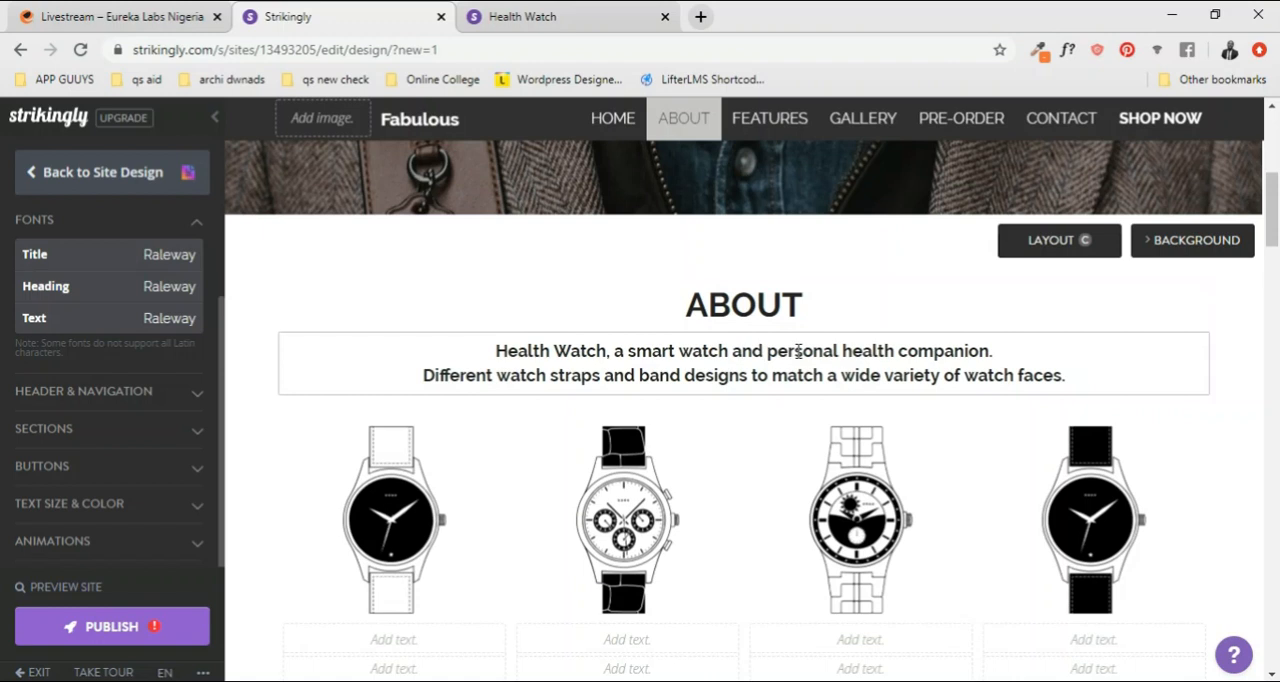
scroll(797, 360, up, 2)
scroll(790, 430, down, 2)
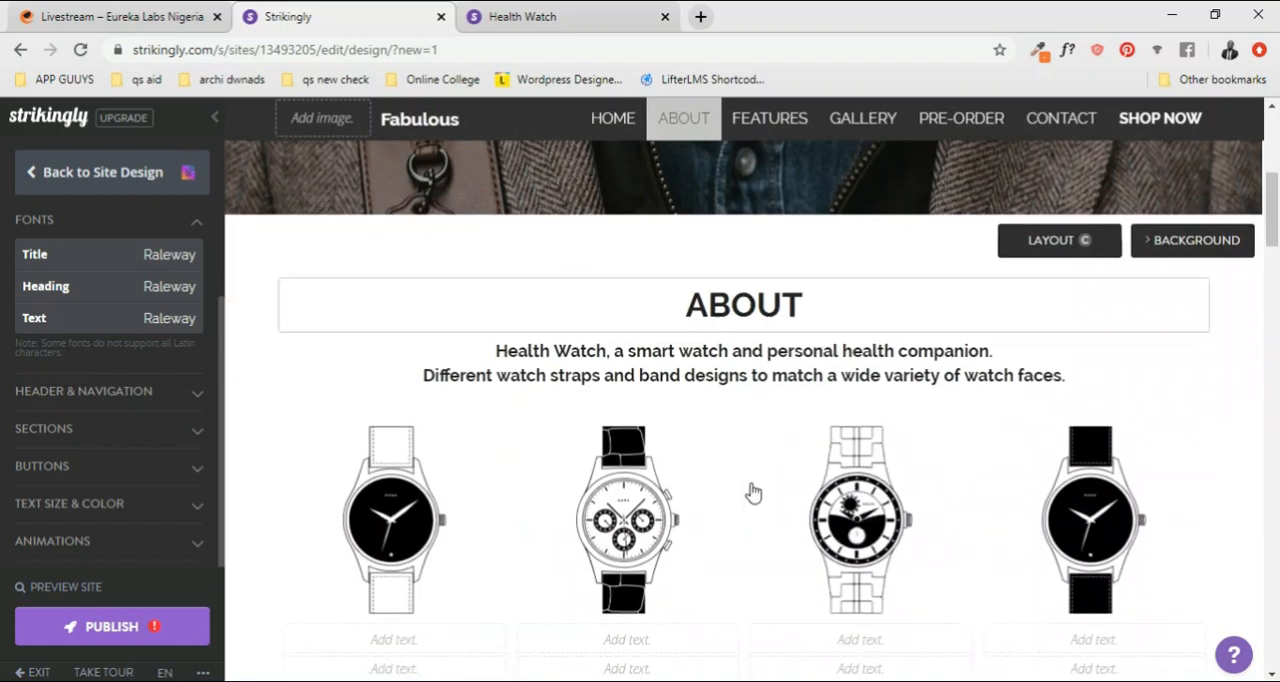
Step: Replace the description under the ABOUT heading with "We are a one stop fashion house"
click(779, 390)
key(ctrl+a)
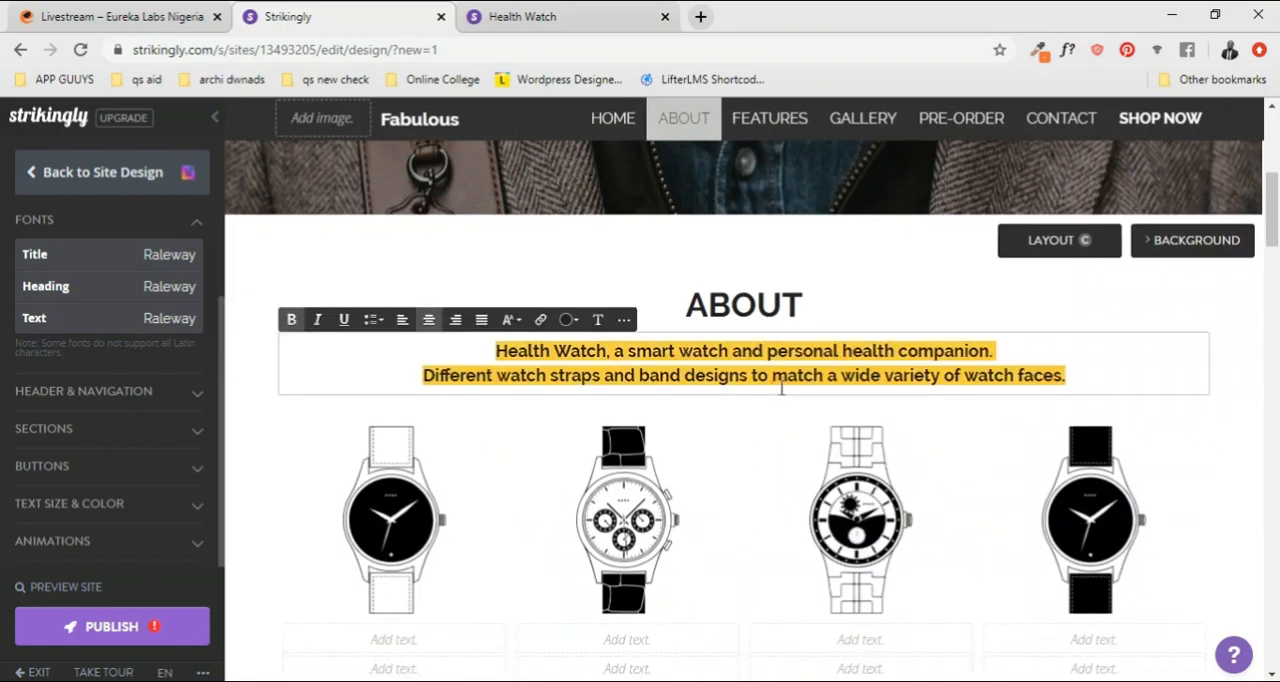
text(wE)
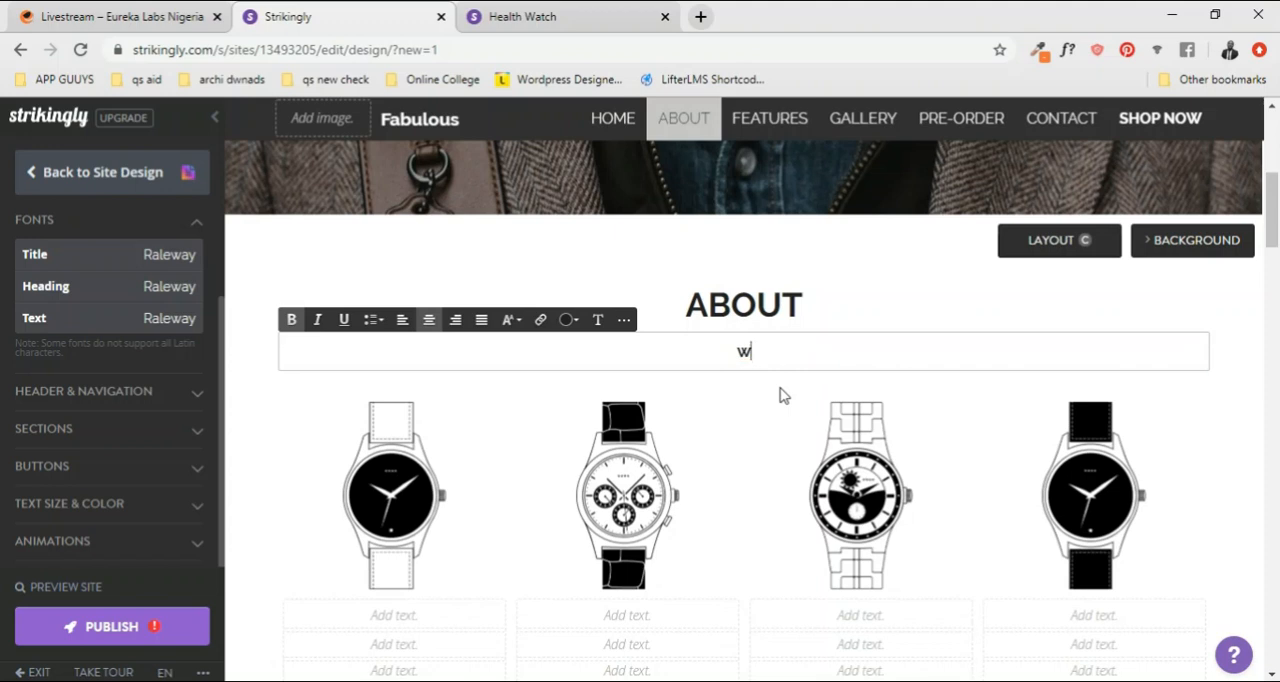
key(BackSpace)
text(We are a one)
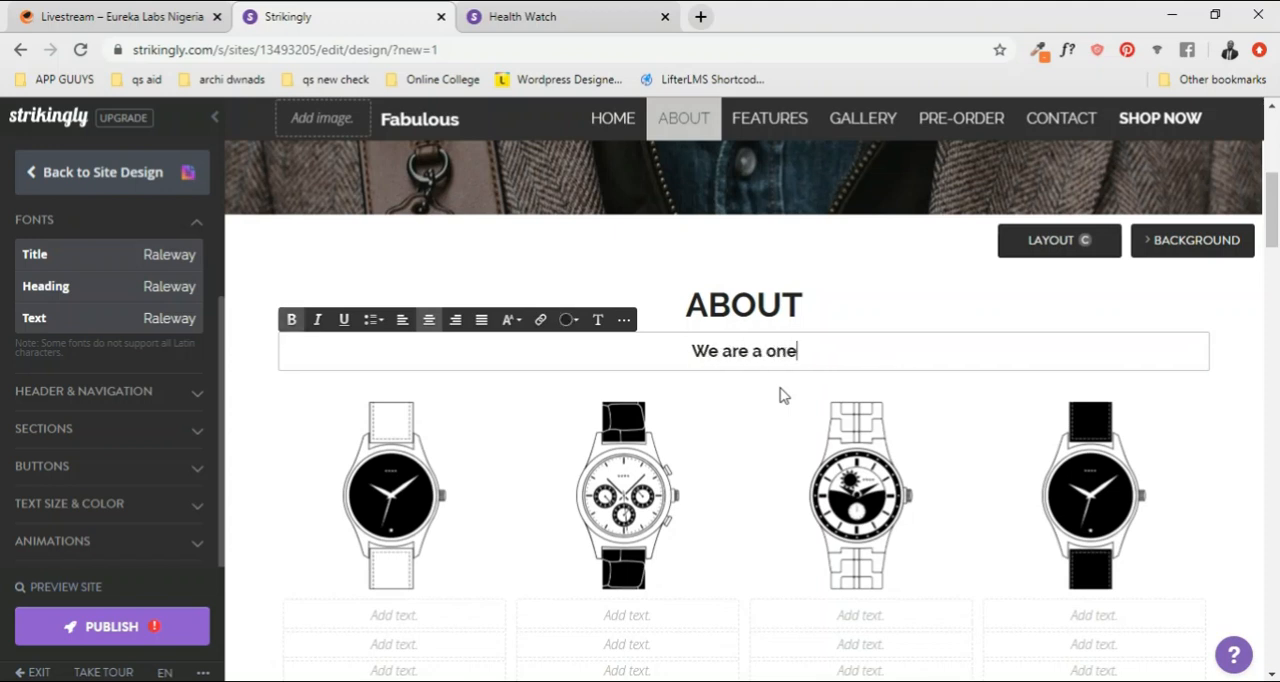
text( stop fa)
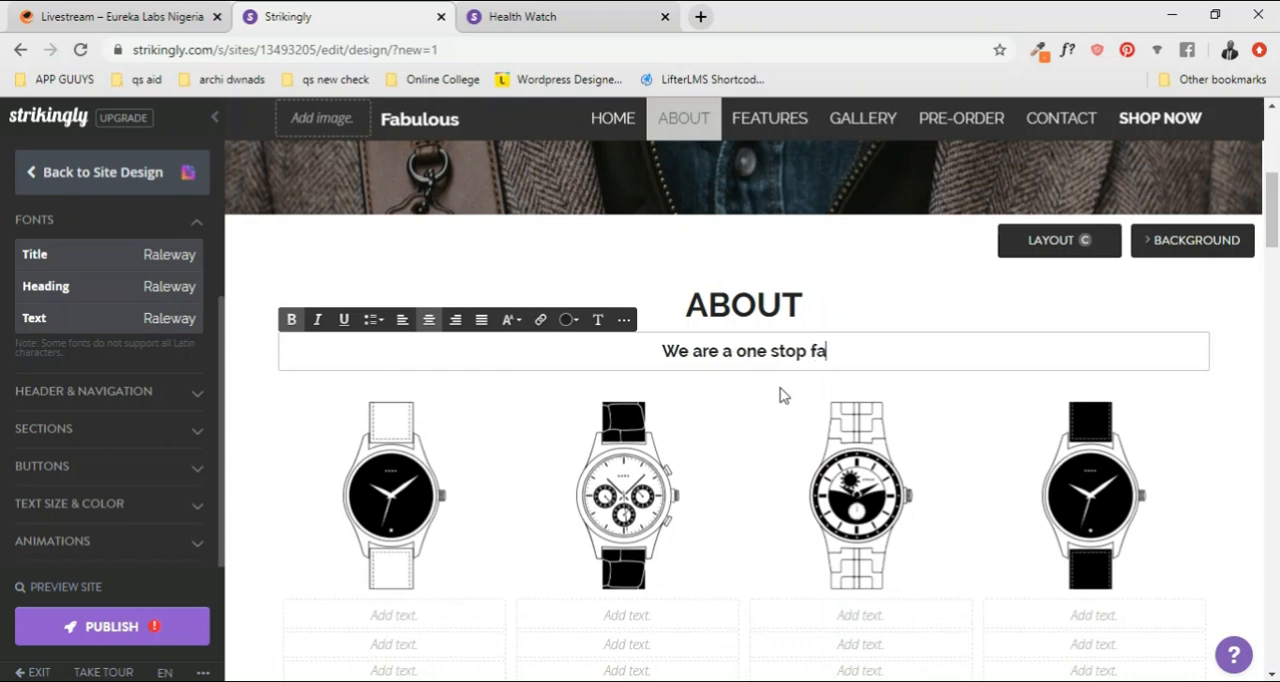
text(shion house)
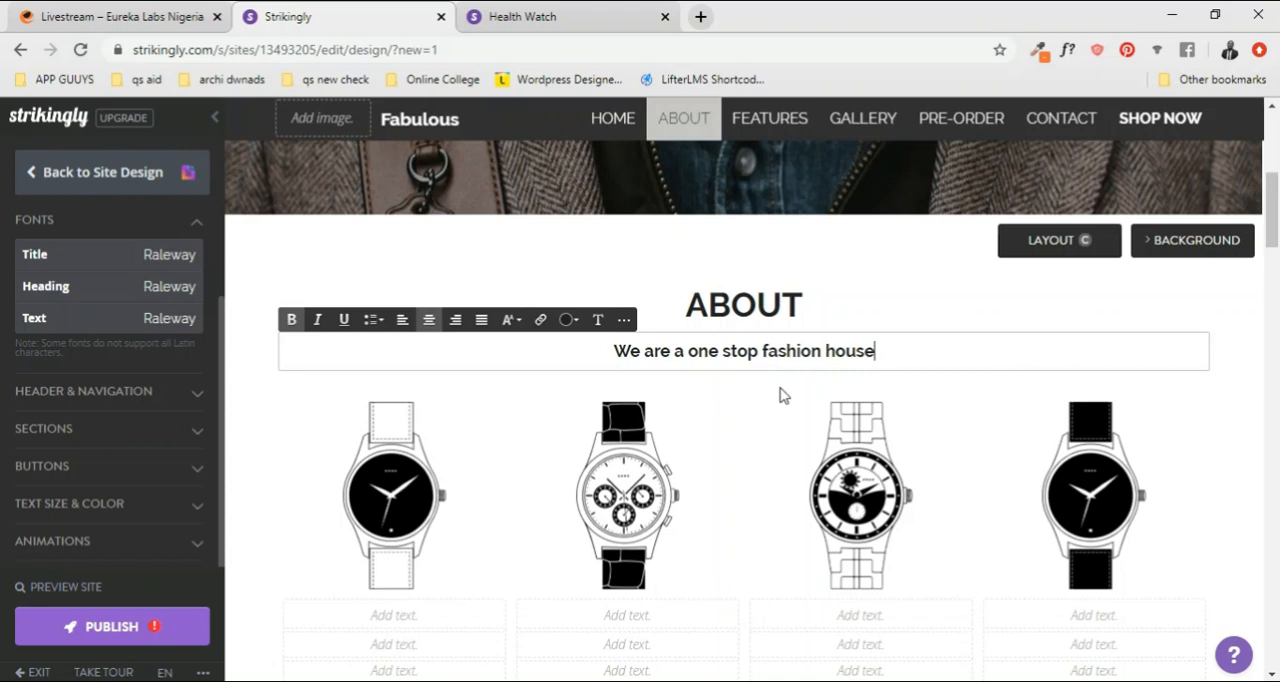
text(, based in)
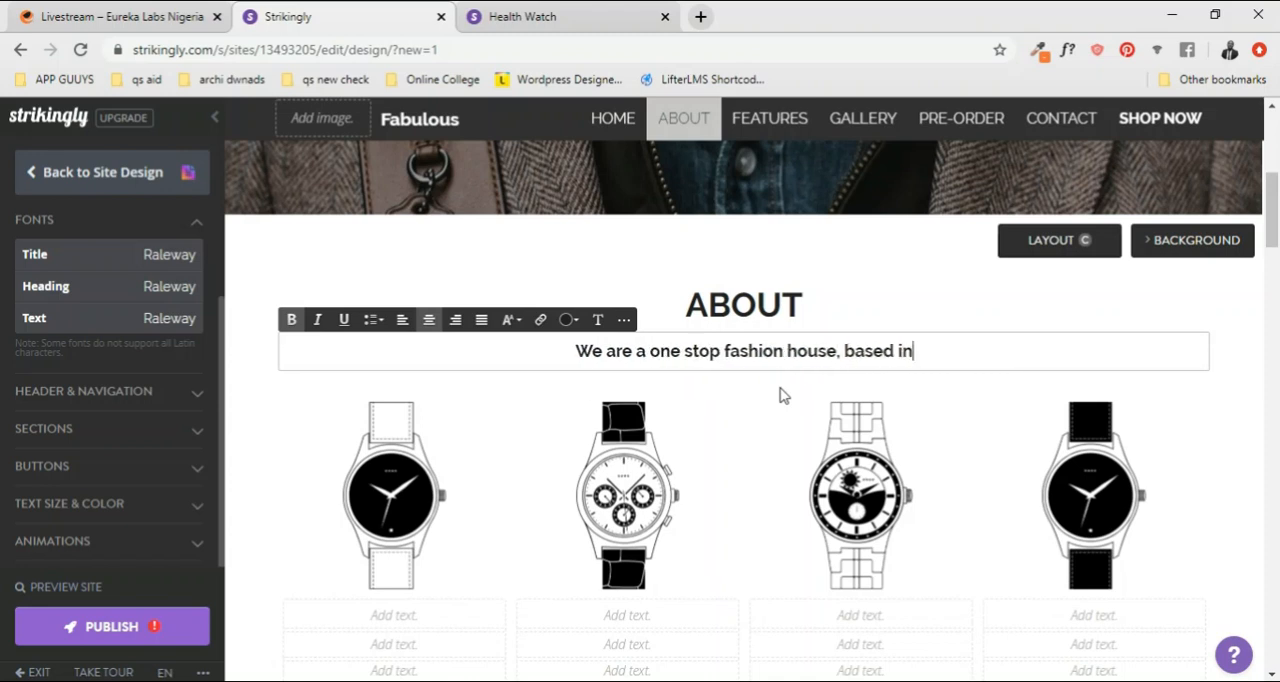
text( Sou)
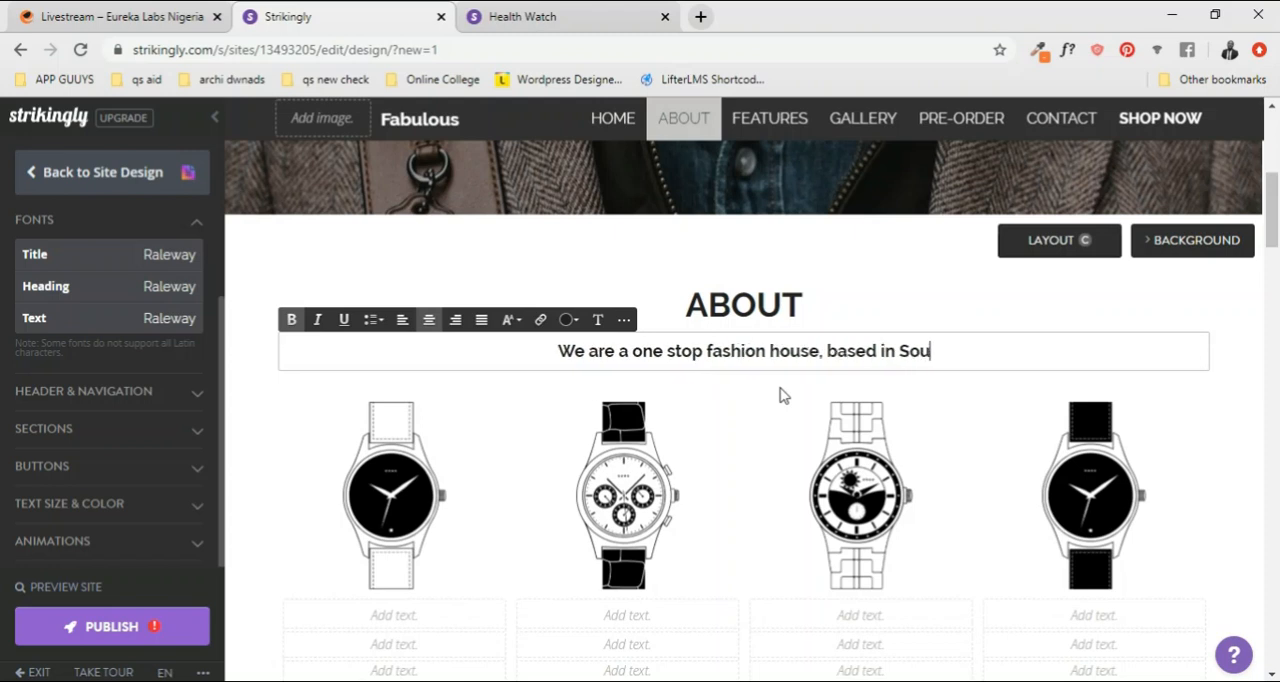
text(th Cali)
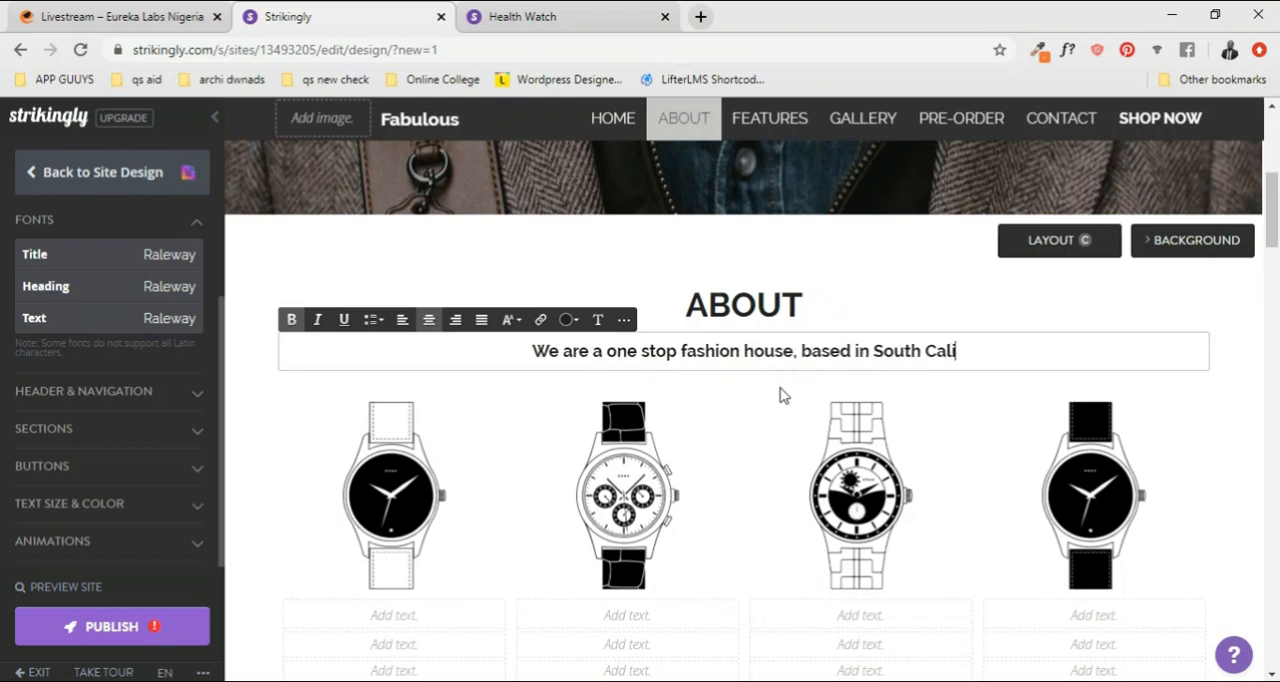
text(fonia)
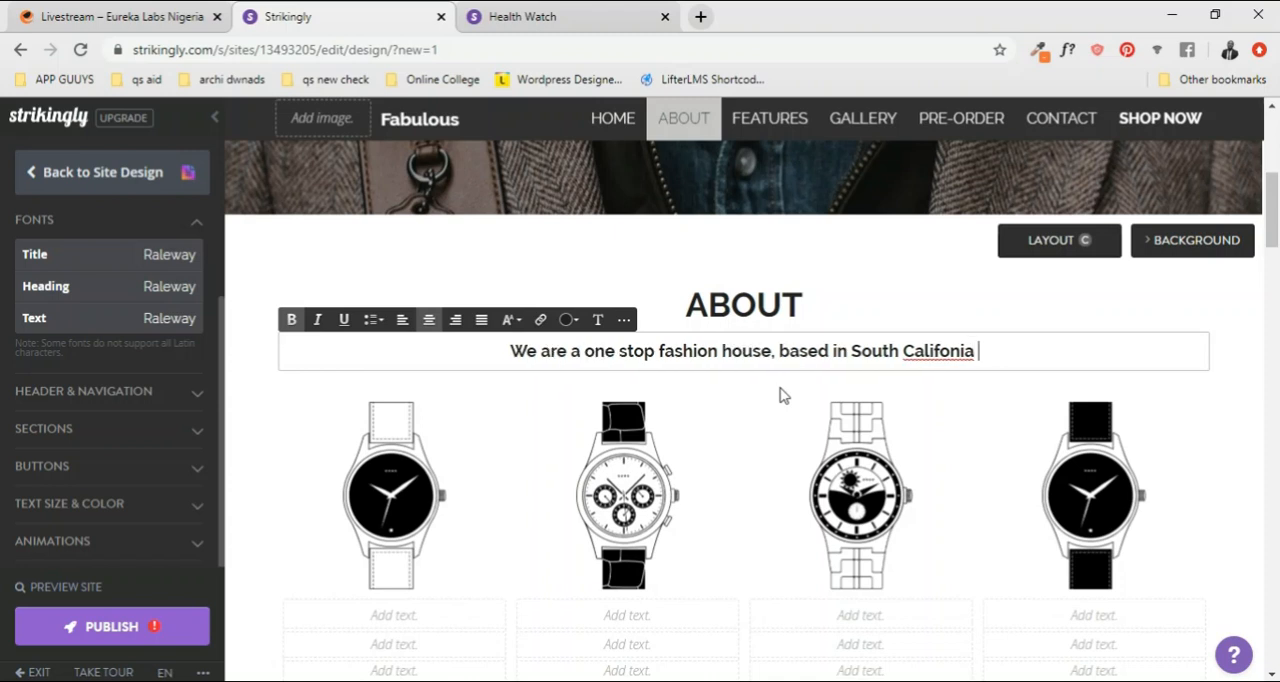
Step: Extend the ABOUT description with ", based in South California", correcting the spelling of California
right_click(935, 357)
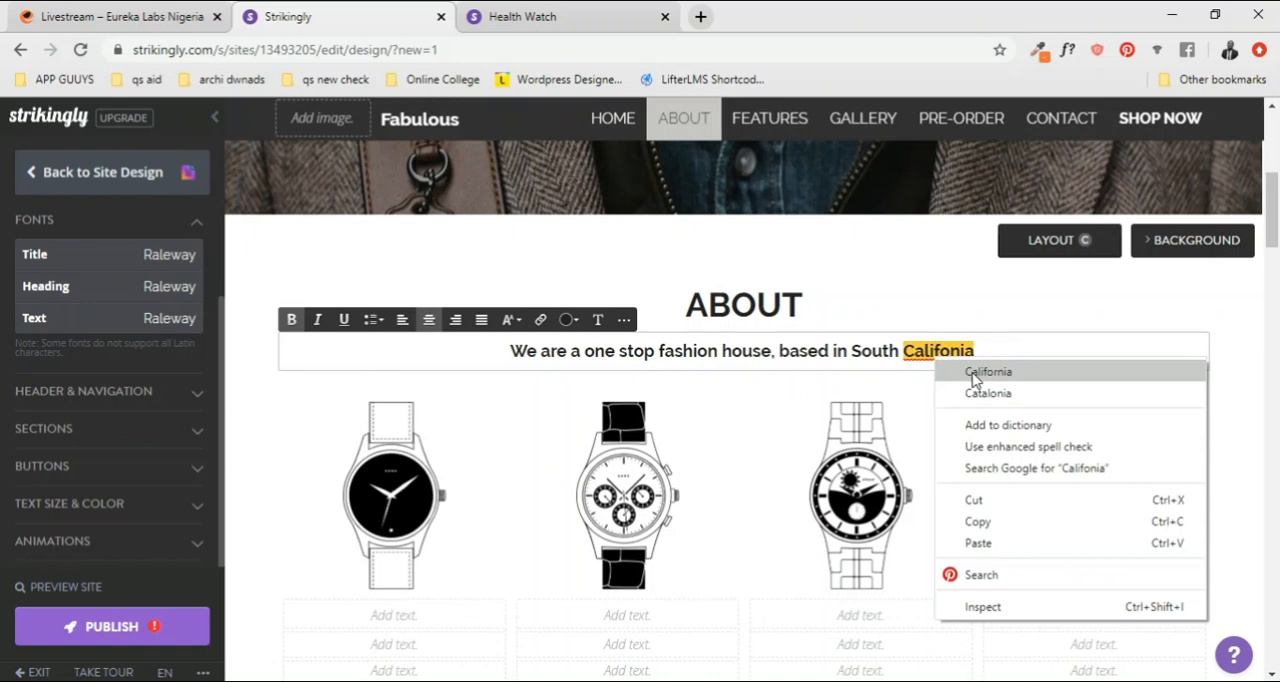
click(970, 369)
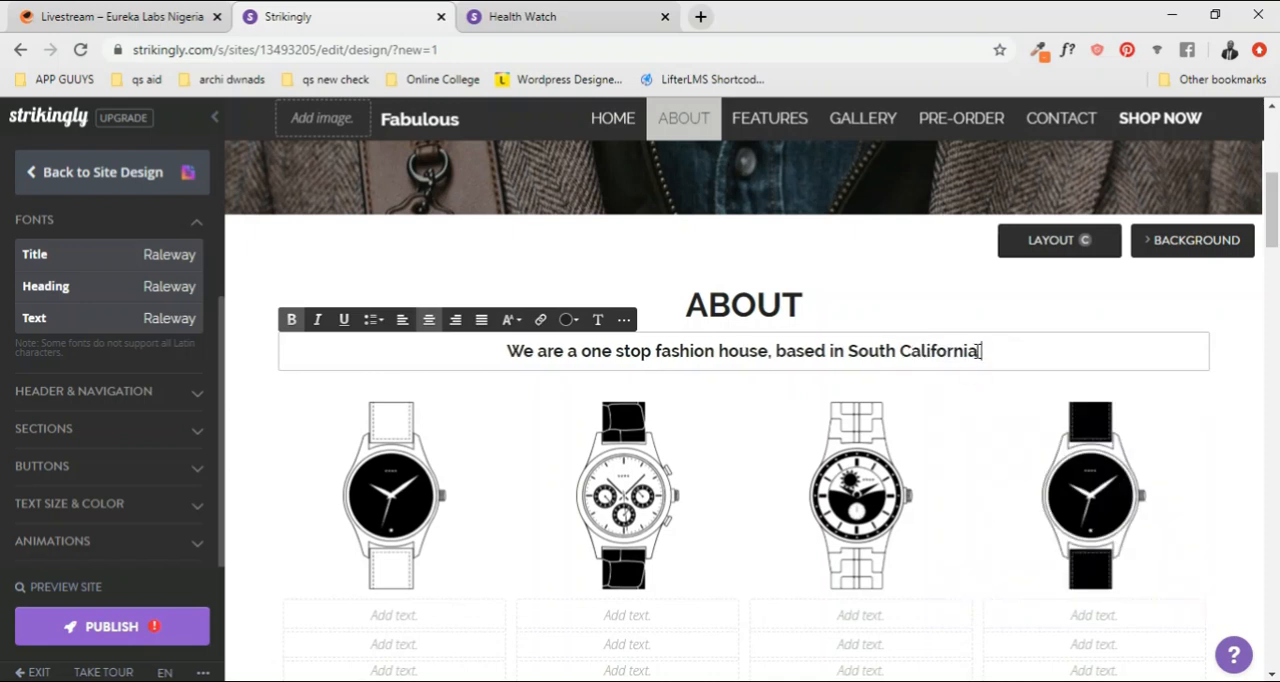
Step: Extend the ABOUT description after "South California" with "and we help"
key(BackSpace)
text(. wi)
text(th)
key(BackSpace)
key(BackSpace)
key(BackSpace)
key(BackSpace)
key(BackSpace)
key(BackSpace)
text(and we he)
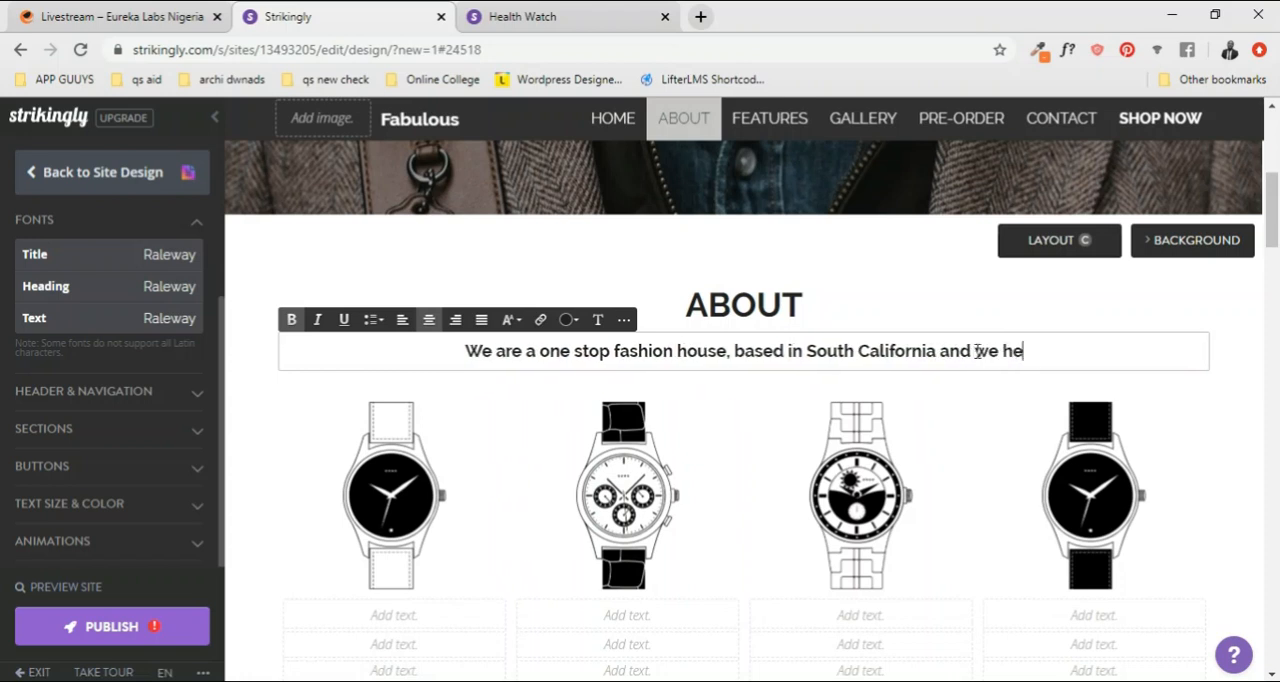
text(lp sat)
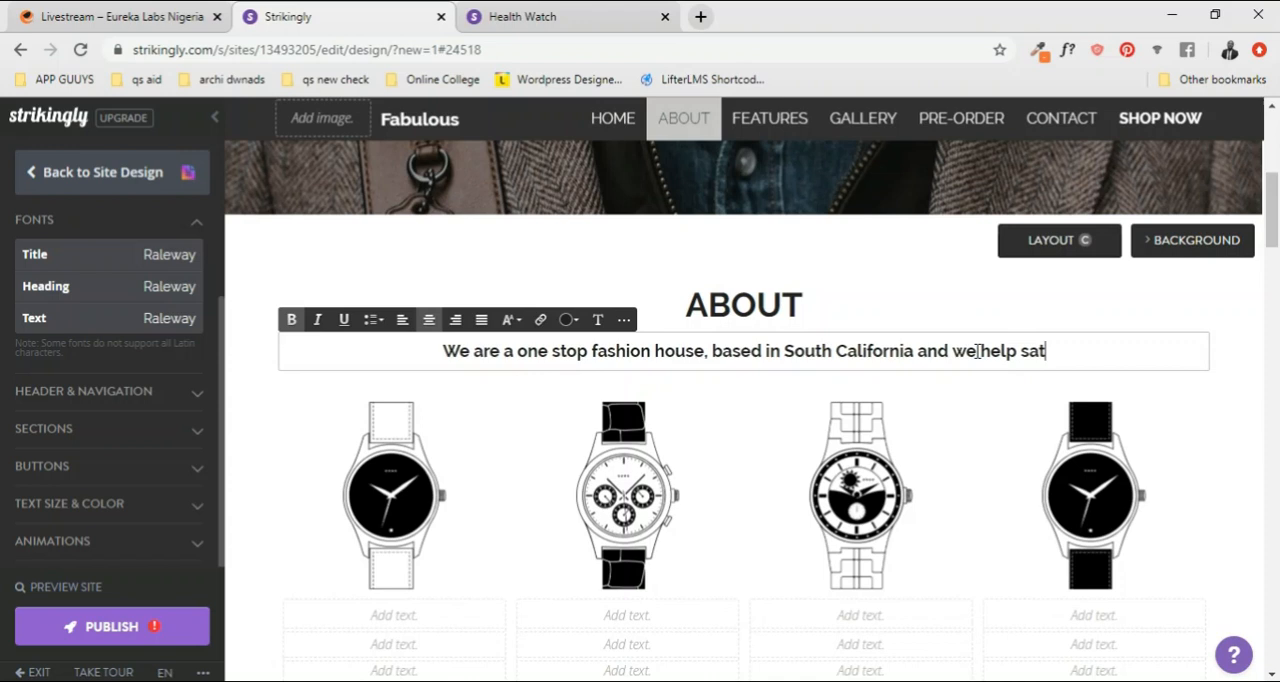
Step: Complete the ABOUT description's sentence with "surpass your taste"
key(BackSpace)
key(BackSpace)
key(BackSpace)
text(surf)
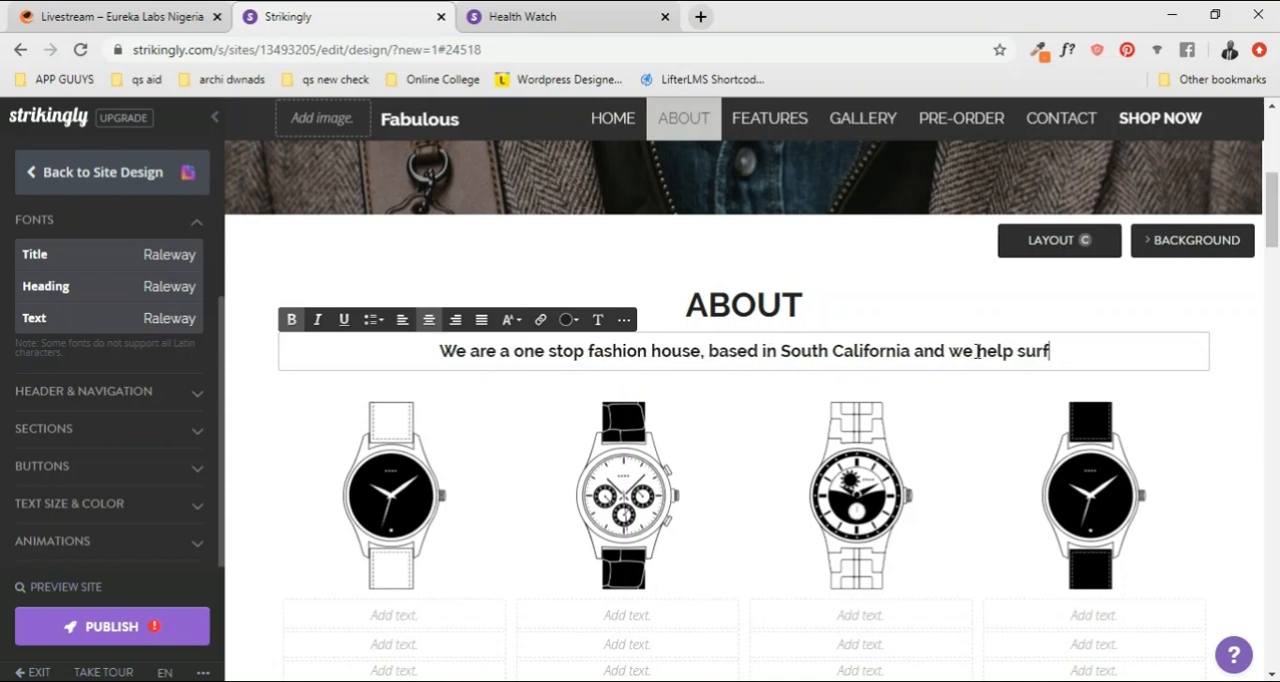
key(BackSpace)
text(pa)
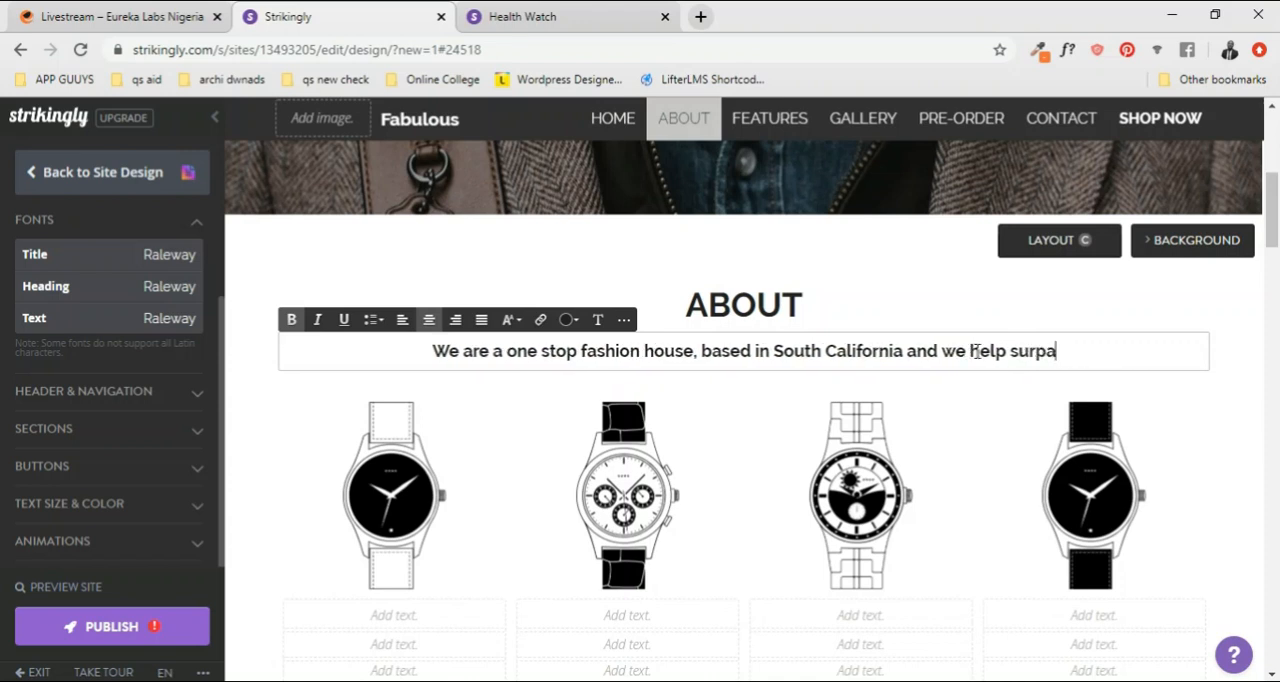
text(ss your cu)
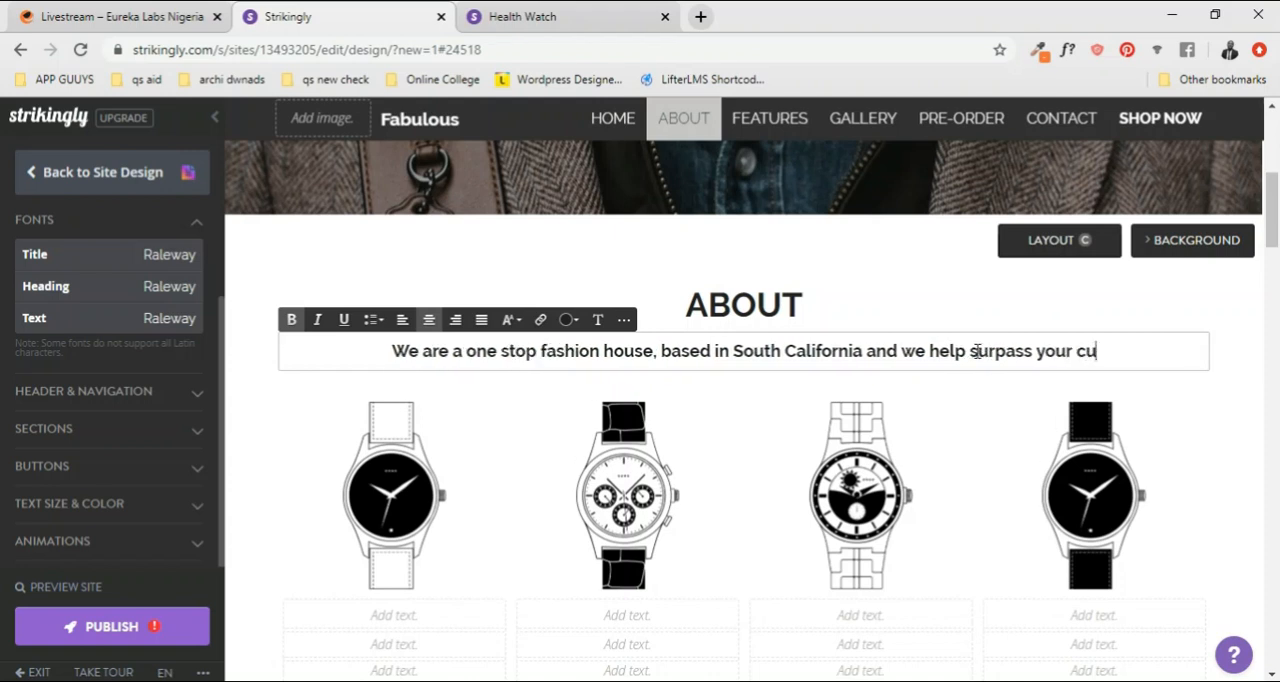
key(BackSpace)
key(BackSpace)
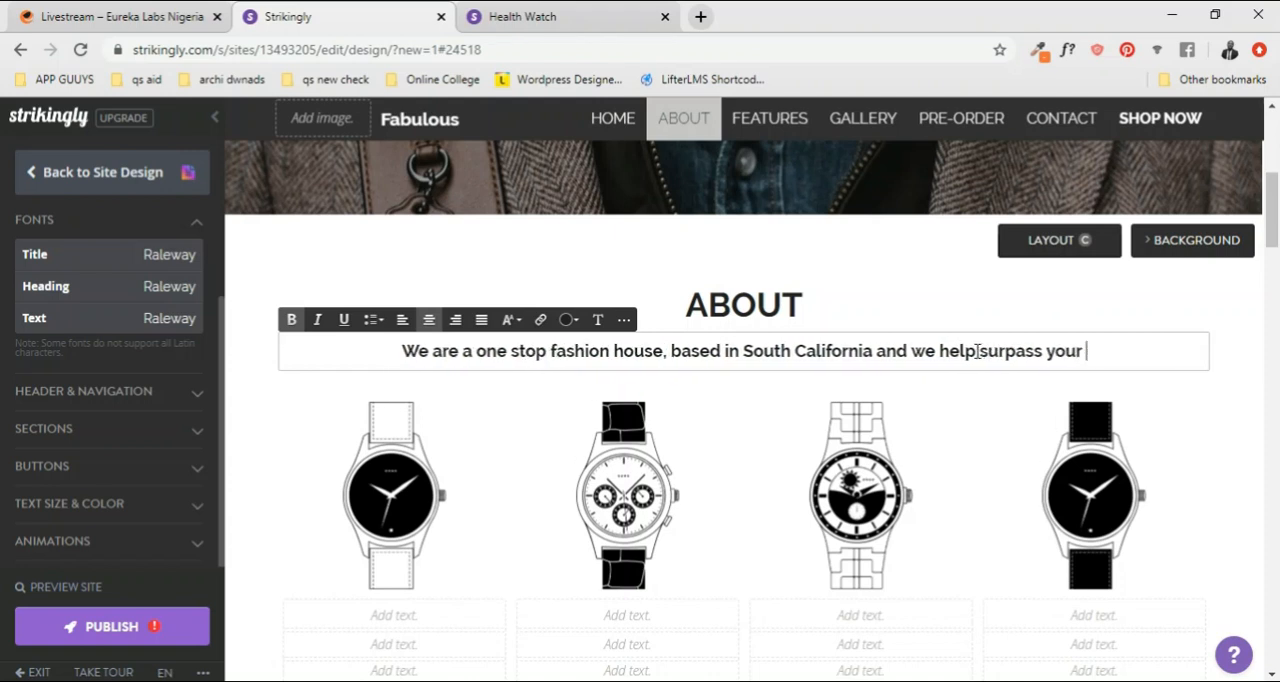
text(taste)
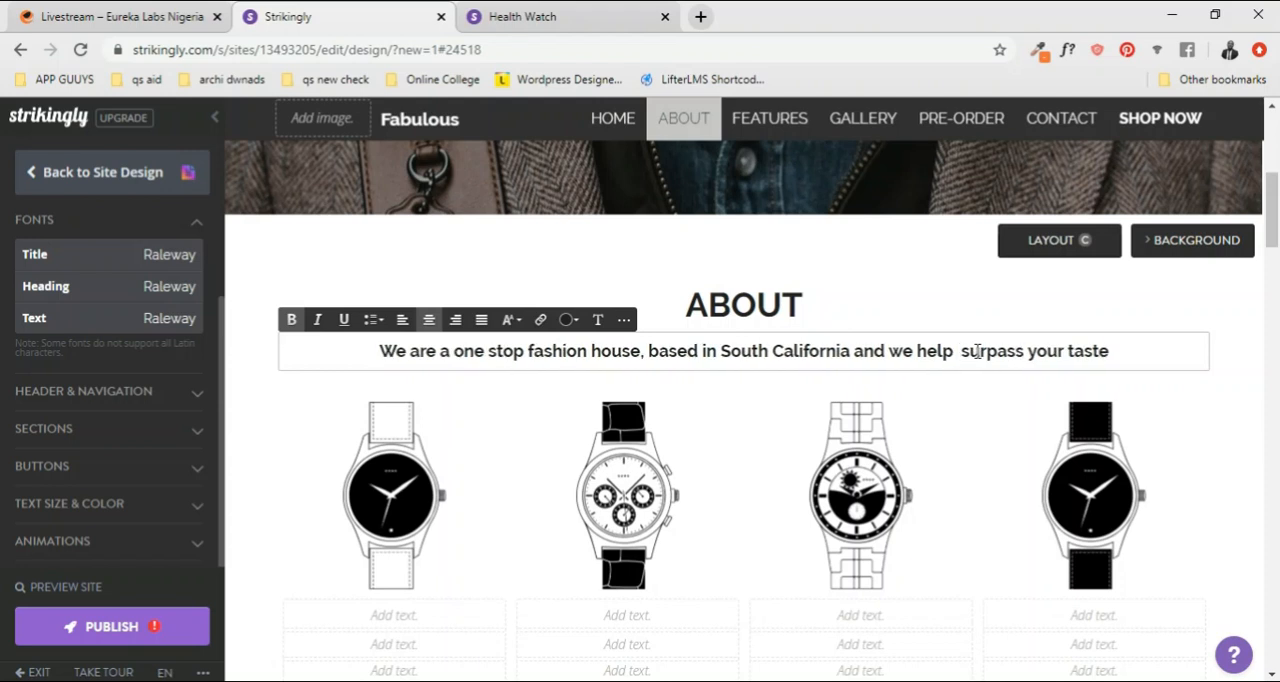
Step: Remove the extra space before "surpass" and break the ABOUT description onto a second line before "and we help"
key(BackSpace)
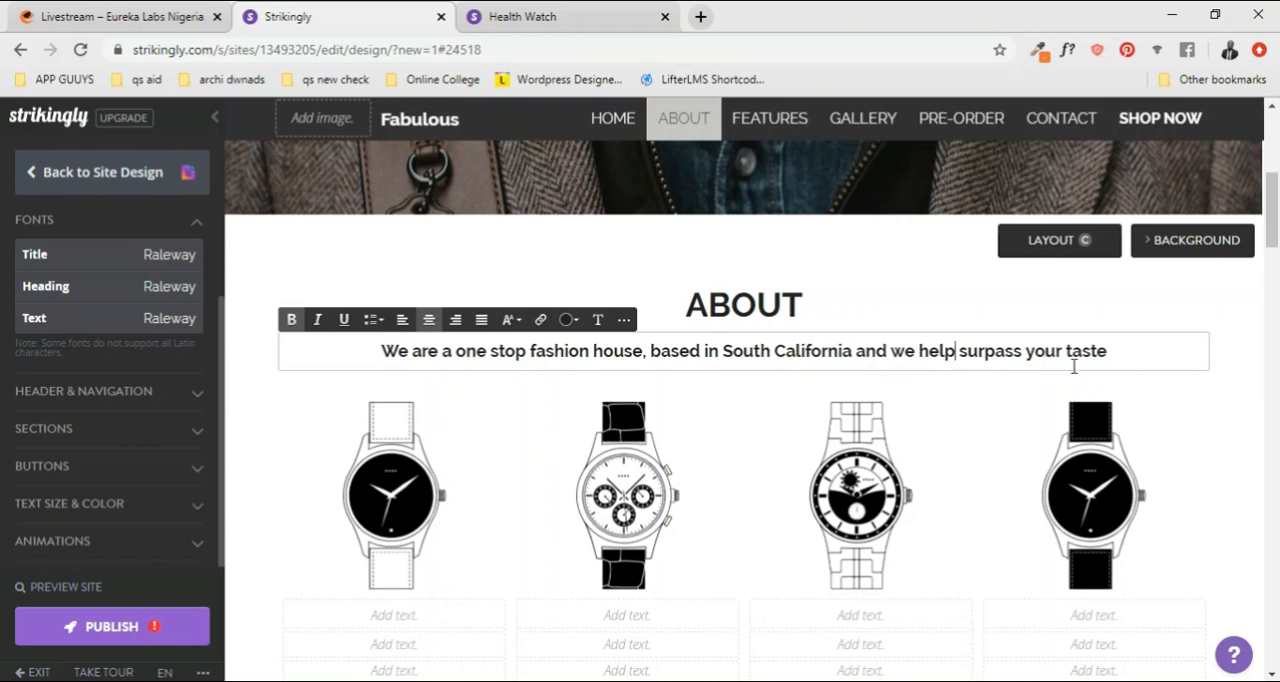
click(856, 350)
key(Return)
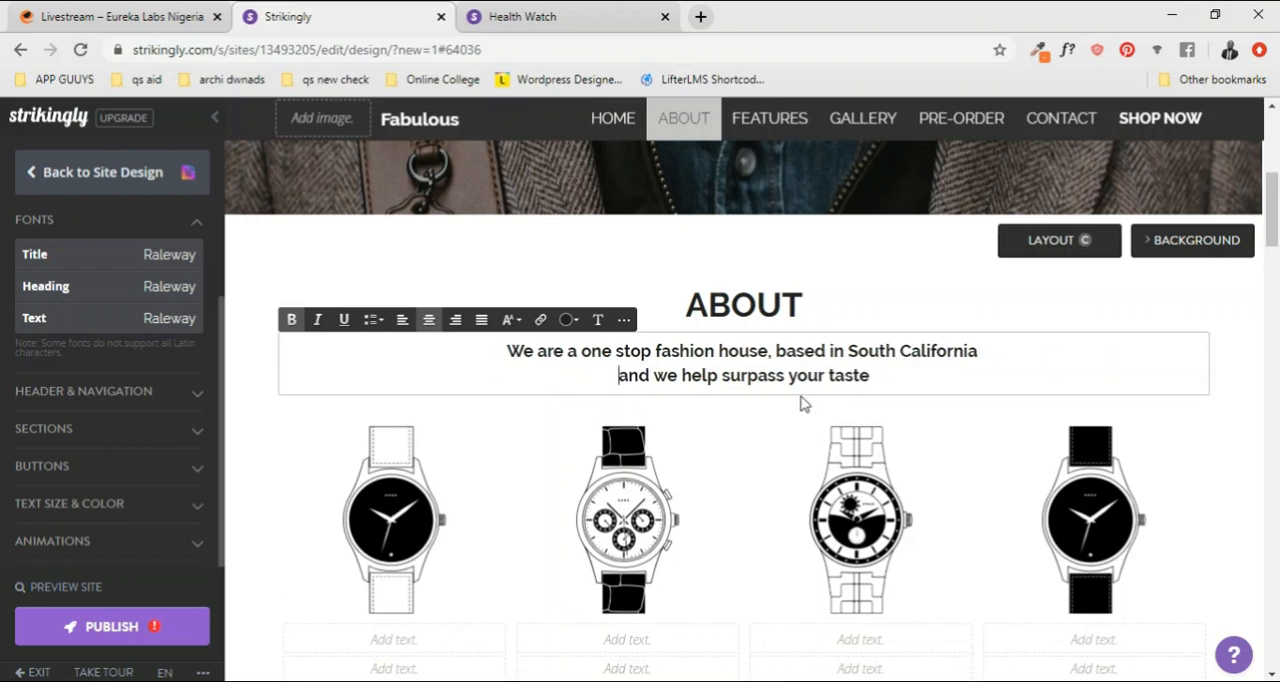
Step: Look over the ABOUT section's two-line description, the four watch images and the empty text fields beneath them
scroll(800, 390, down, 1)
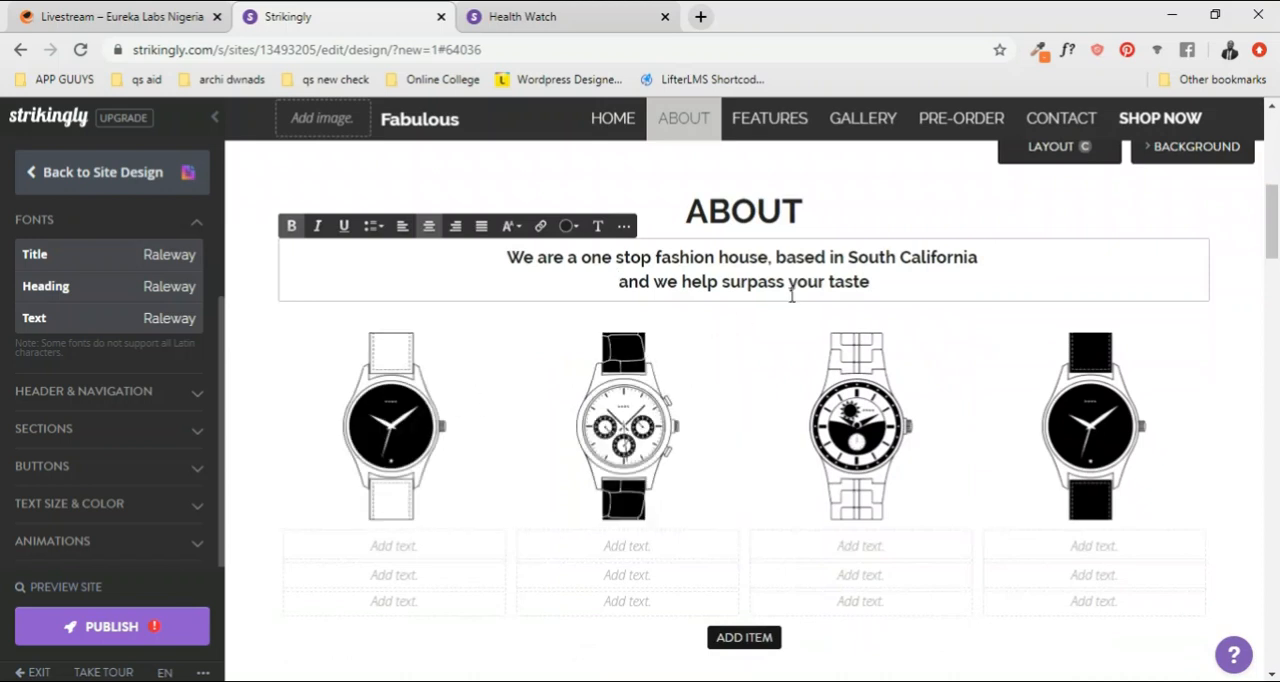
scroll(928, 265, up, 1)
scroll(922, 308, down, 1)
scroll(753, 297, down, 1)
scroll(840, 308, down, 2)
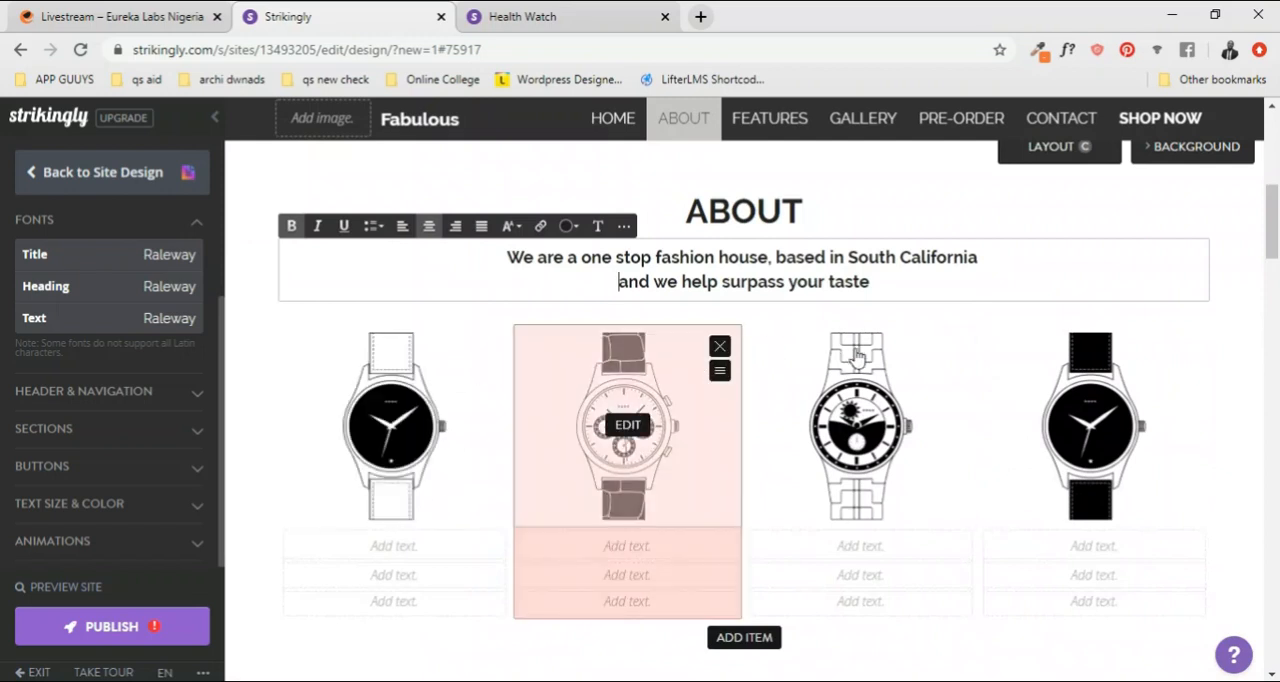
scroll(848, 380, down, 3)
scroll(848, 385, up, 4)
scroll(848, 383, down, 1)
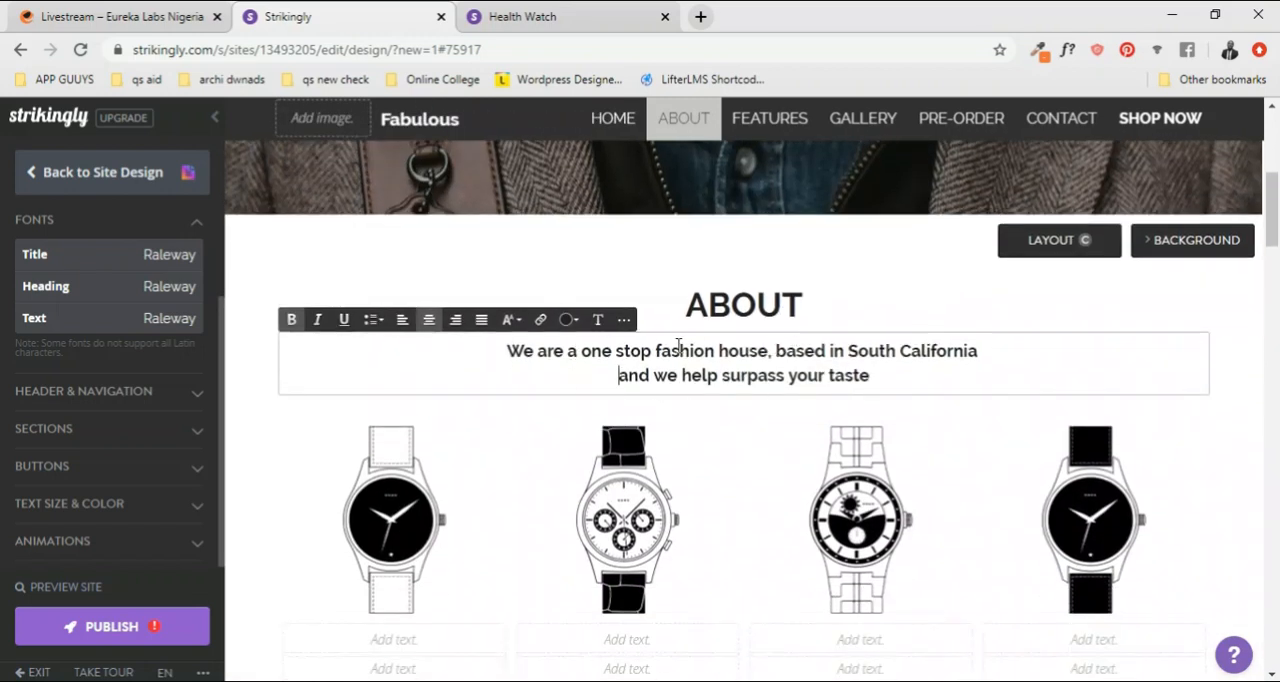
scroll(735, 405, down, 1)
scroll(715, 418, up, 1)
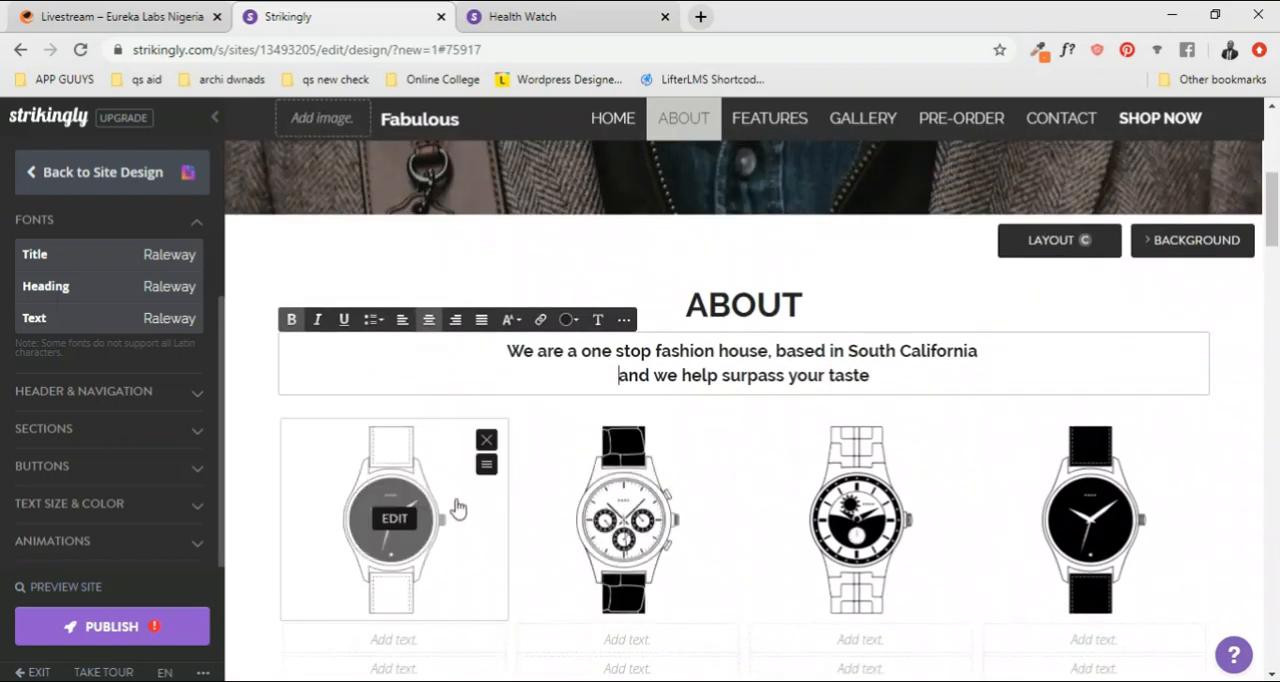
scroll(900, 470, down, 1)
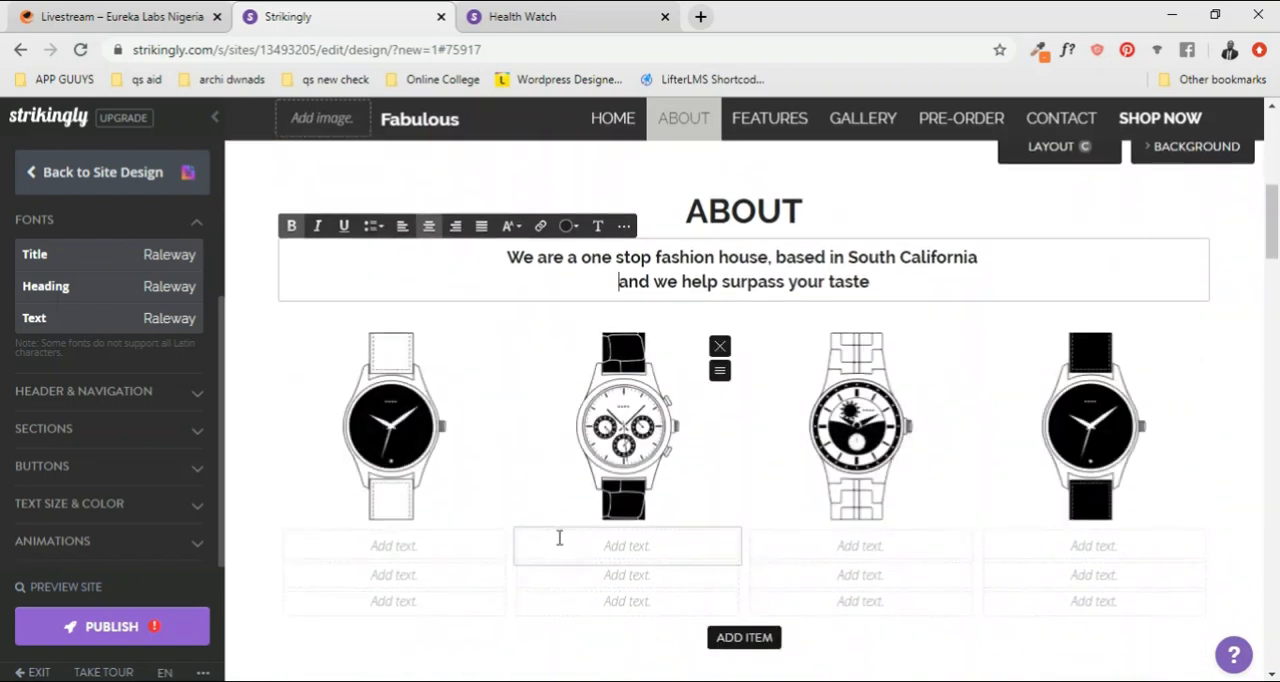
scroll(737, 417, down, 1)
scroll(748, 397, up, 3)
scroll(749, 376, down, 1)
scroll(786, 342, down, 1)
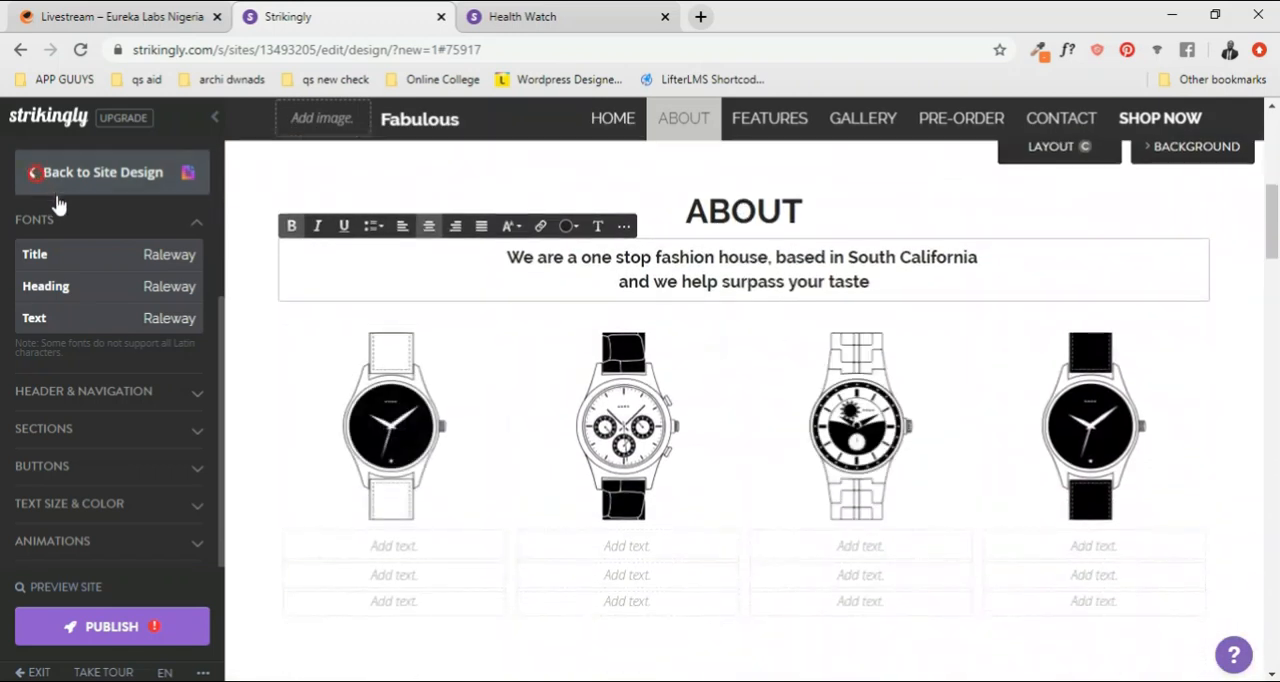
Step: Return to the section list, add a Big Media section from the section templates and place it between HOME and ABOUT
click(32, 172)
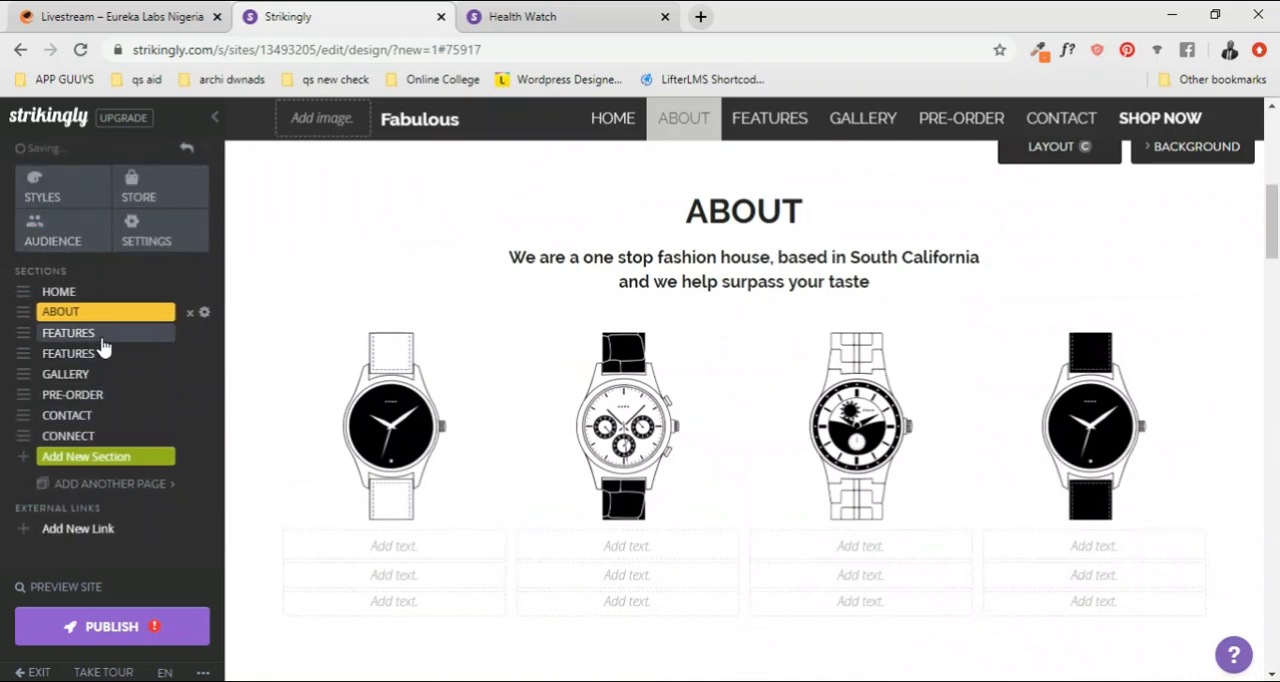
click(117, 462)
scroll(428, 560, down, 9)
scroll(428, 560, down, 5)
scroll(428, 560, up, 9)
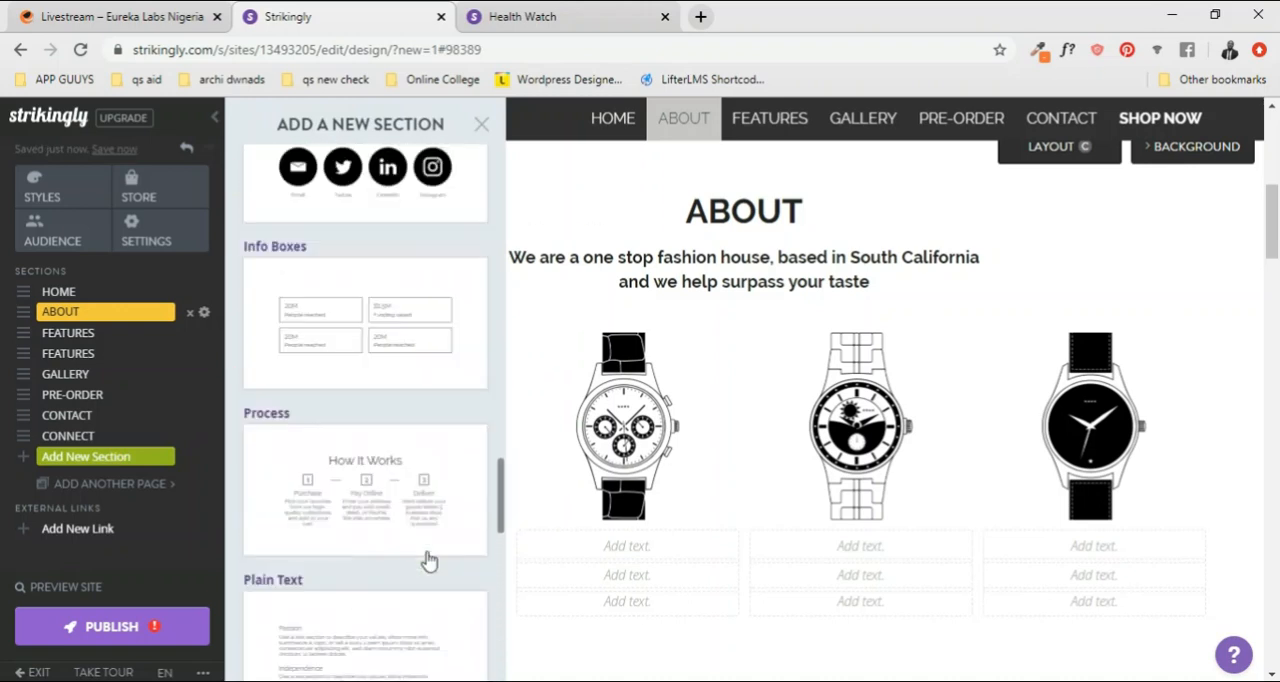
scroll(428, 560, up, 8)
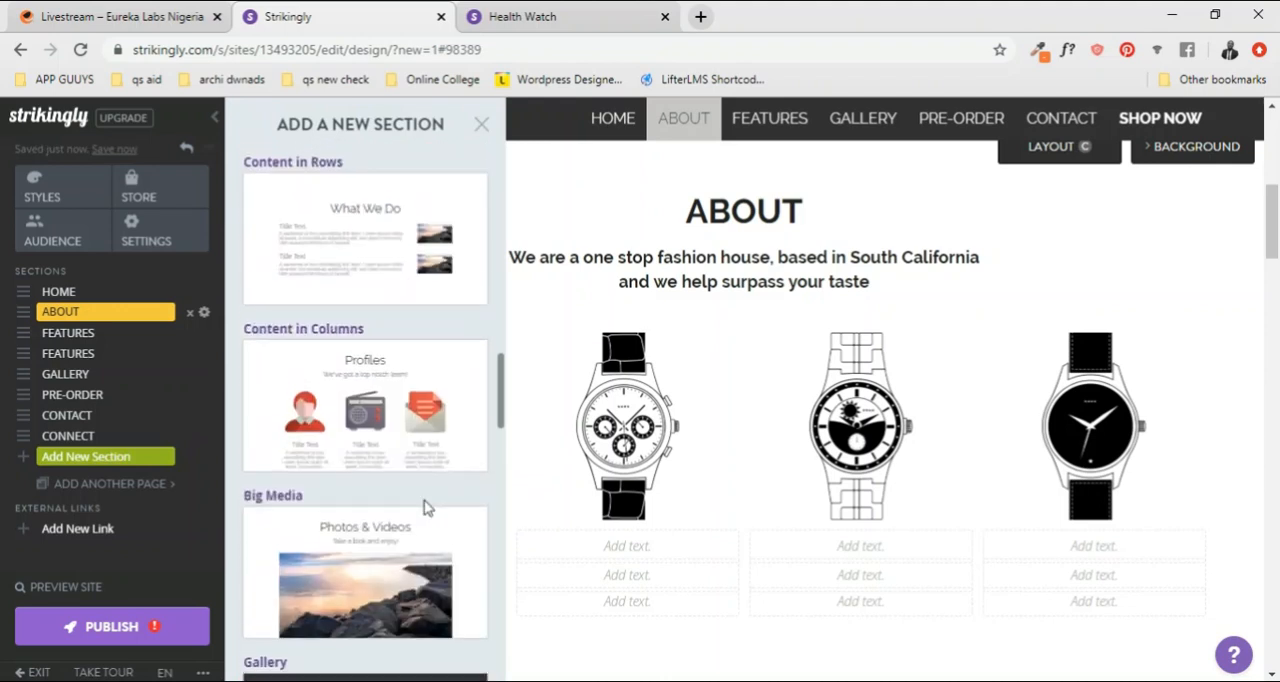
scroll(426, 510, up, 6)
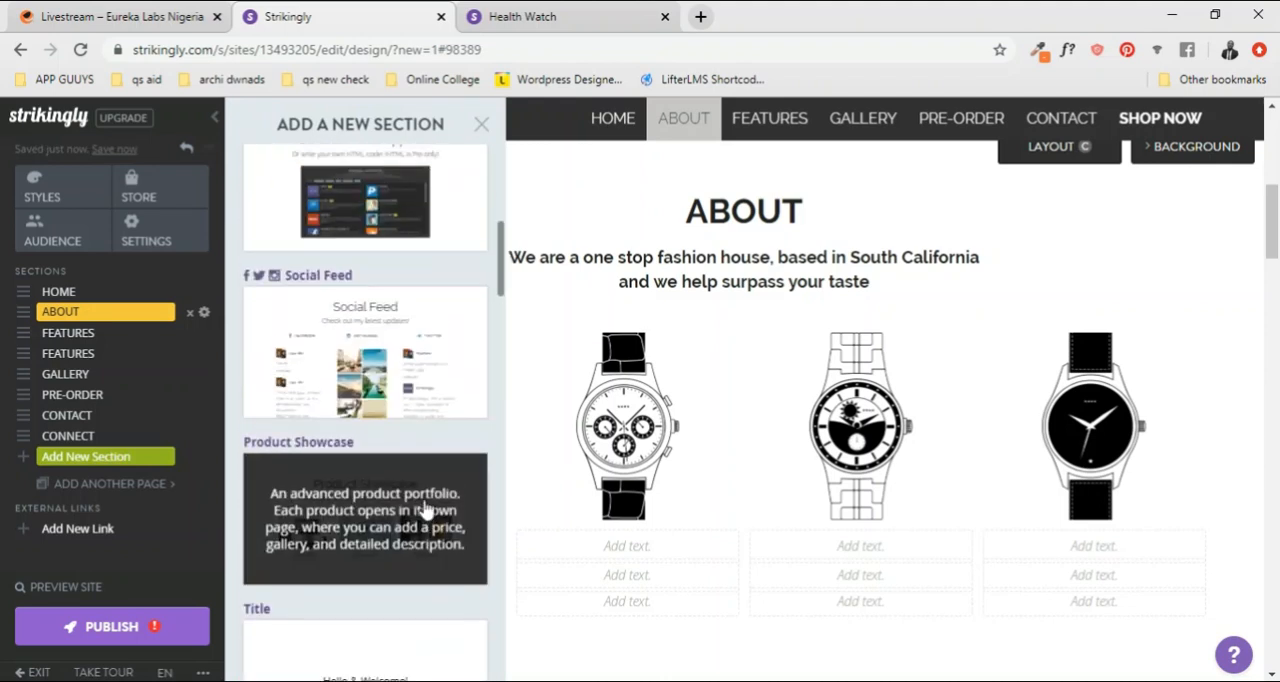
scroll(426, 510, up, 5)
scroll(426, 508, down, 7)
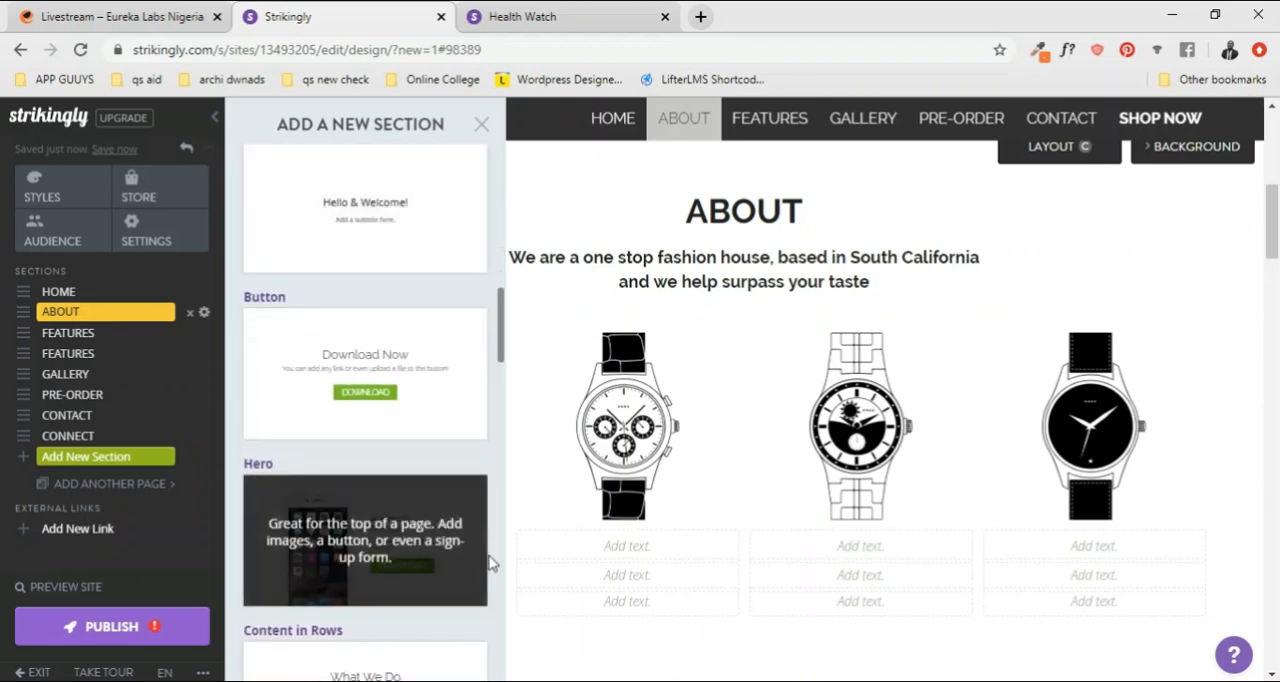
scroll(365, 457, down, 3)
scroll(271, 465, down, 3)
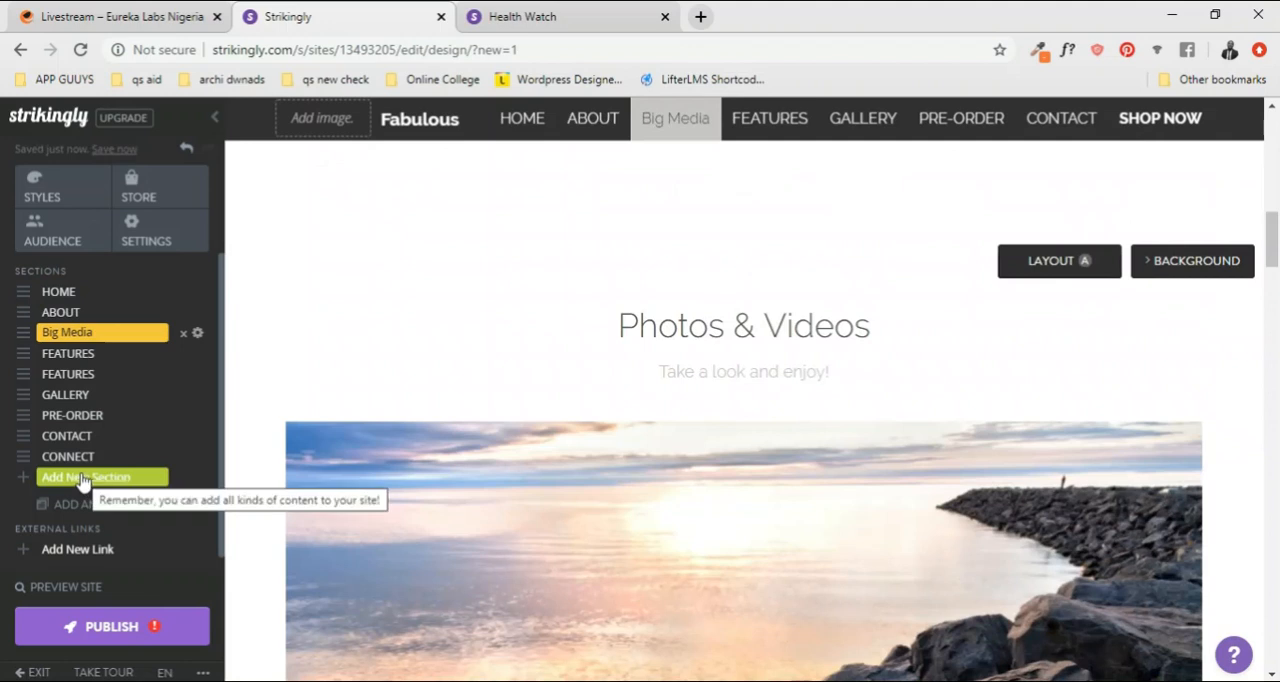
drag(28, 332, 27, 311)
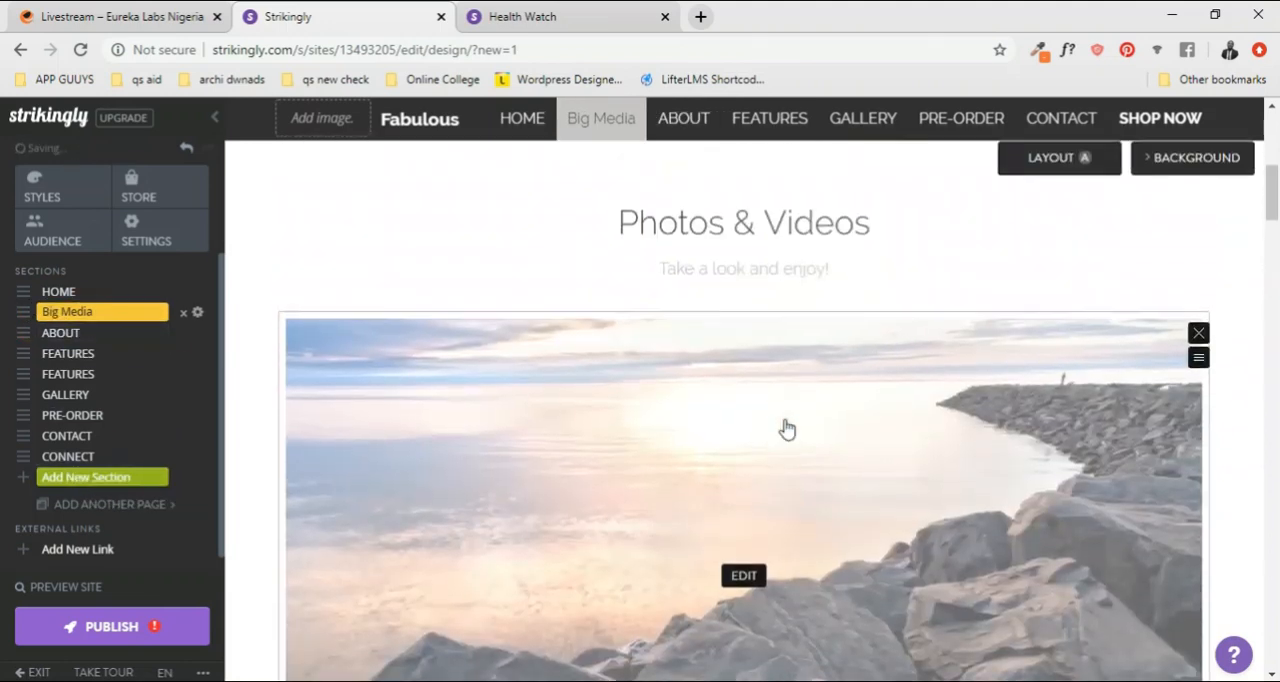
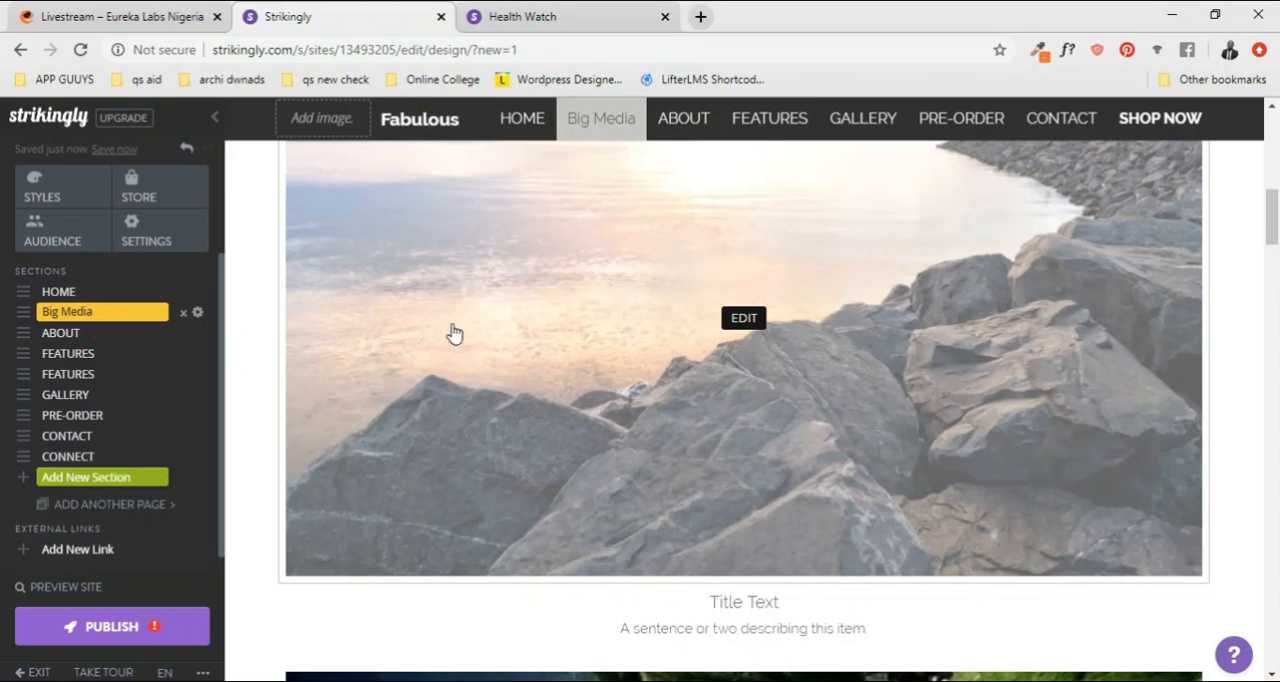
Step: Copy the ABOUT section's two-line description and replace the Big Media section's subtitle with it
scroll(686, 214, down, 6)
scroll(780, 294, up, 2)
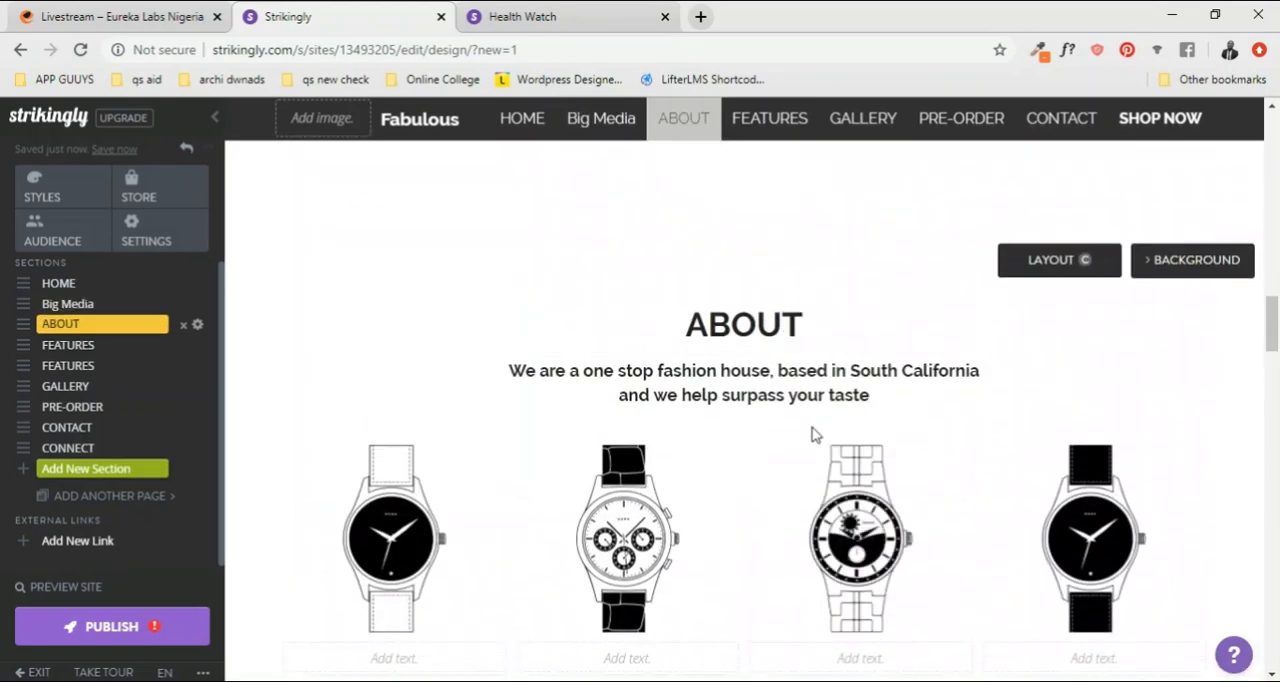
click(834, 395)
triple_click(836, 395)
key(ctrl+c)
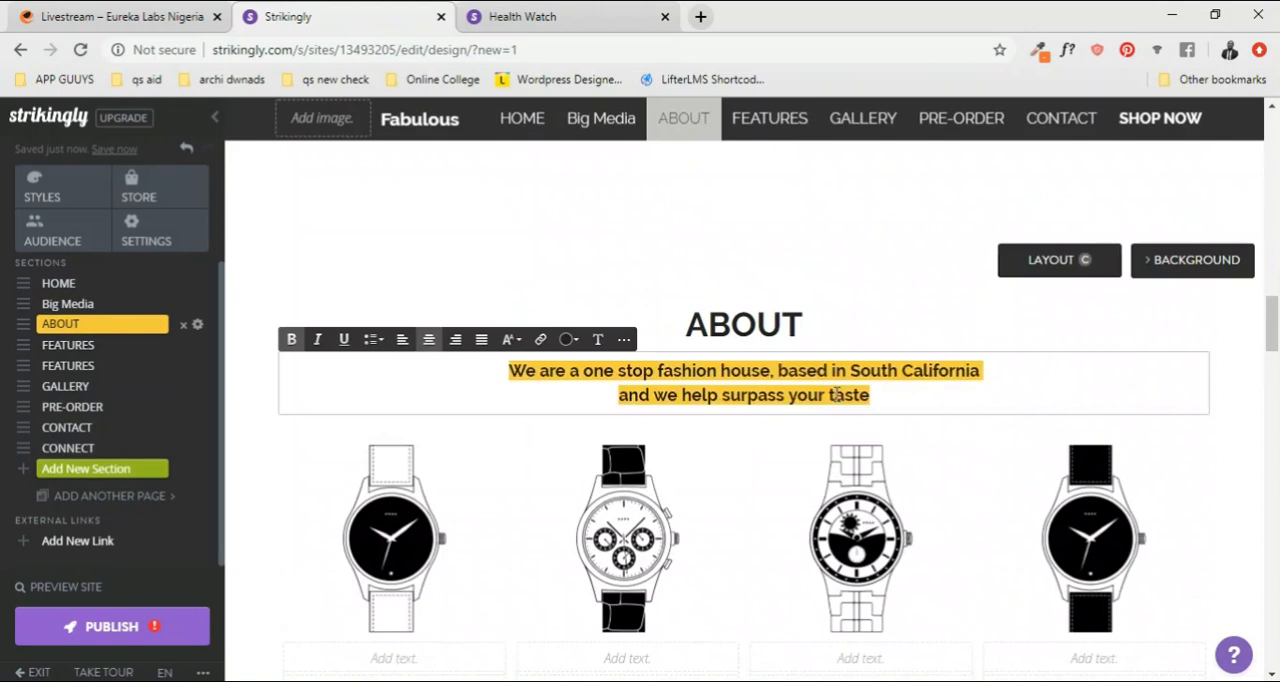
scroll(808, 436, up, 5)
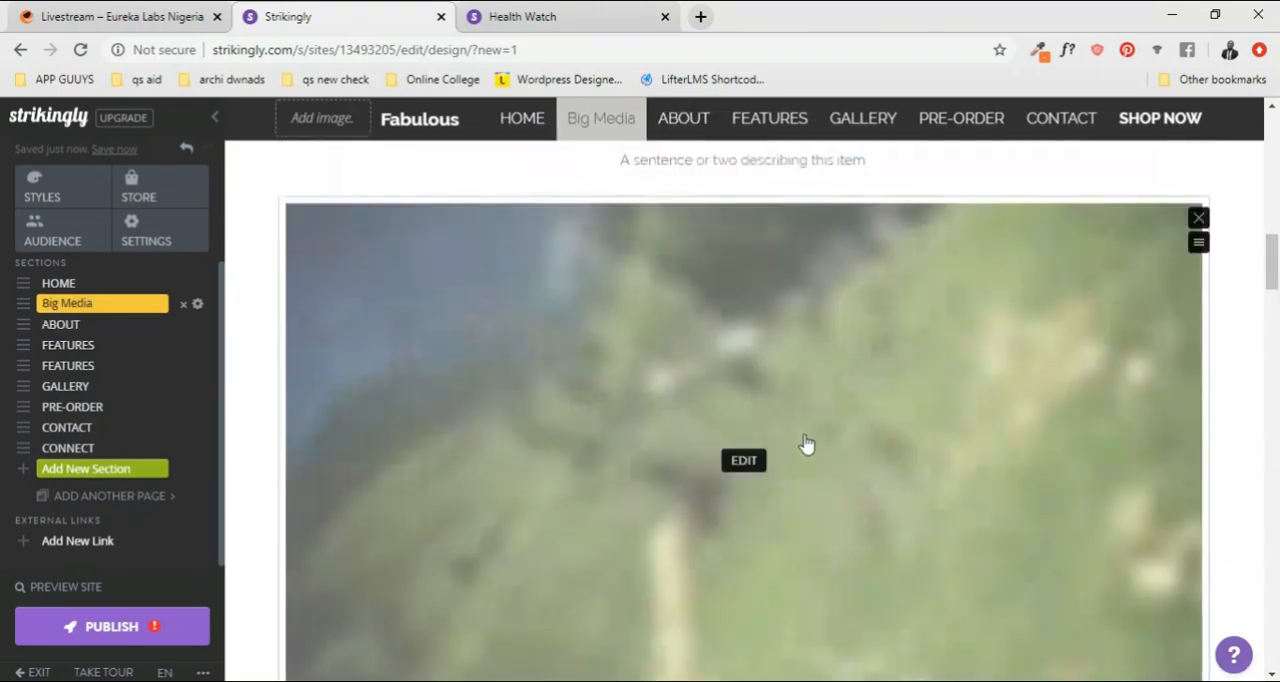
scroll(808, 443, up, 8)
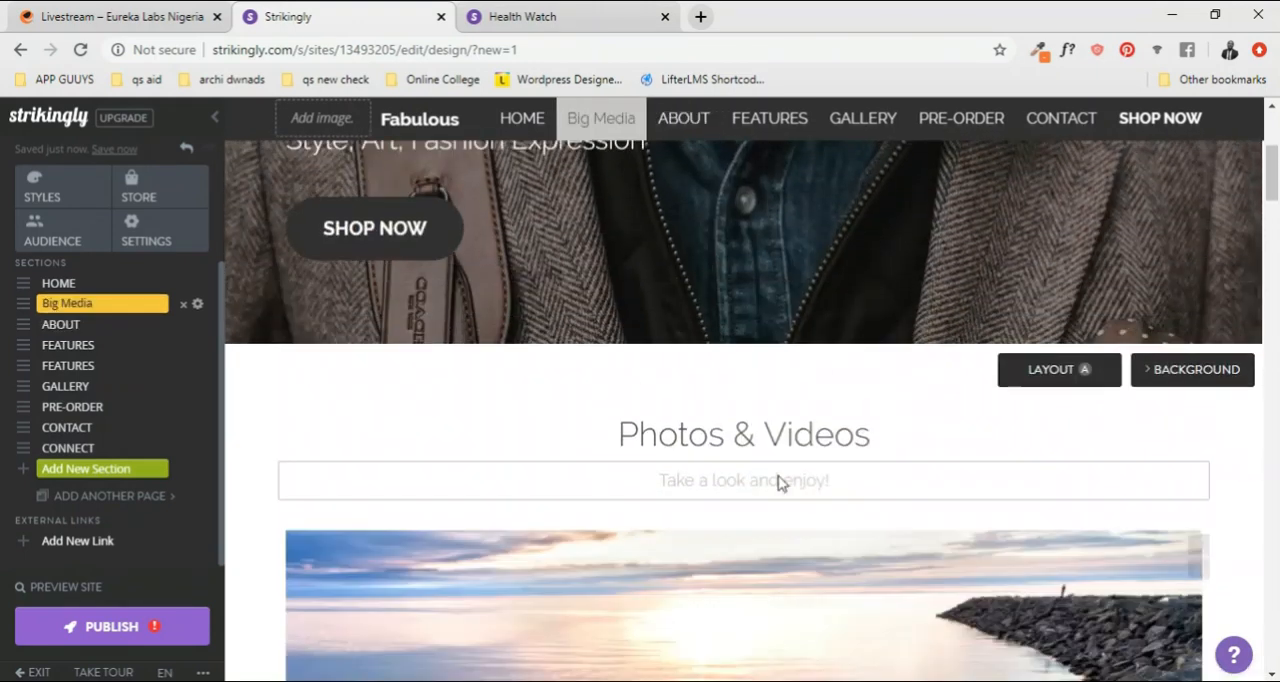
scroll(780, 485, up, 1)
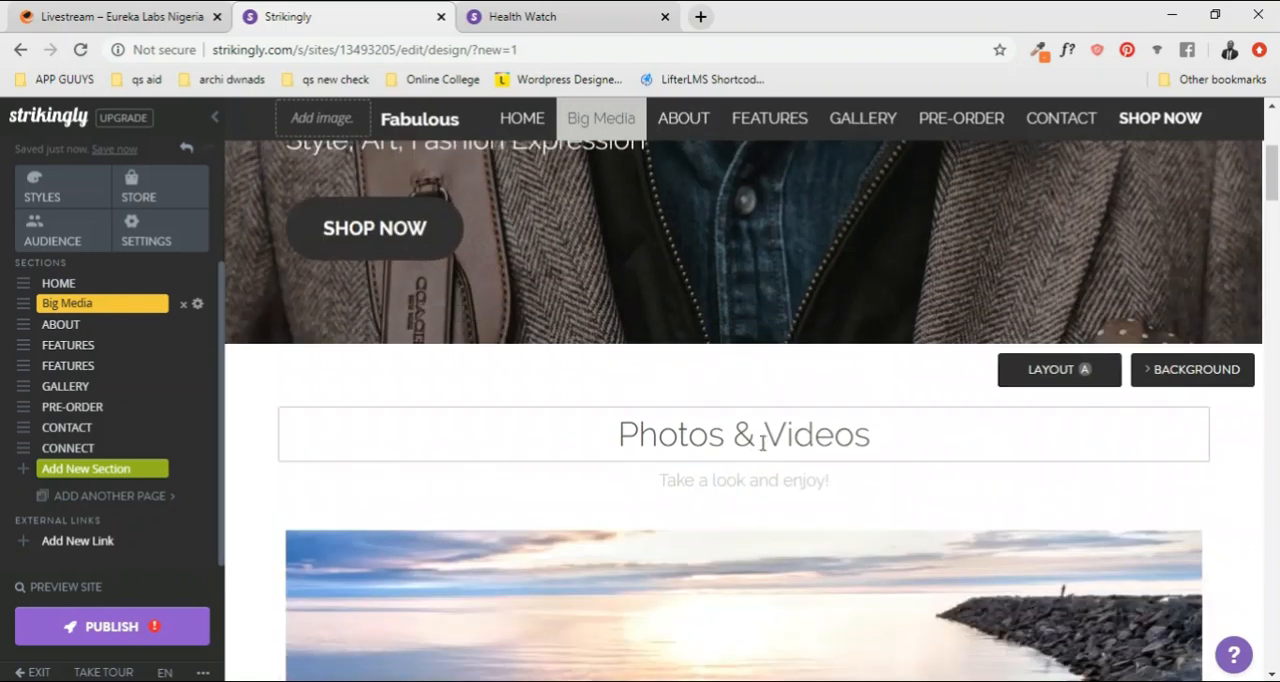
click(753, 480)
key(ctrl+v)
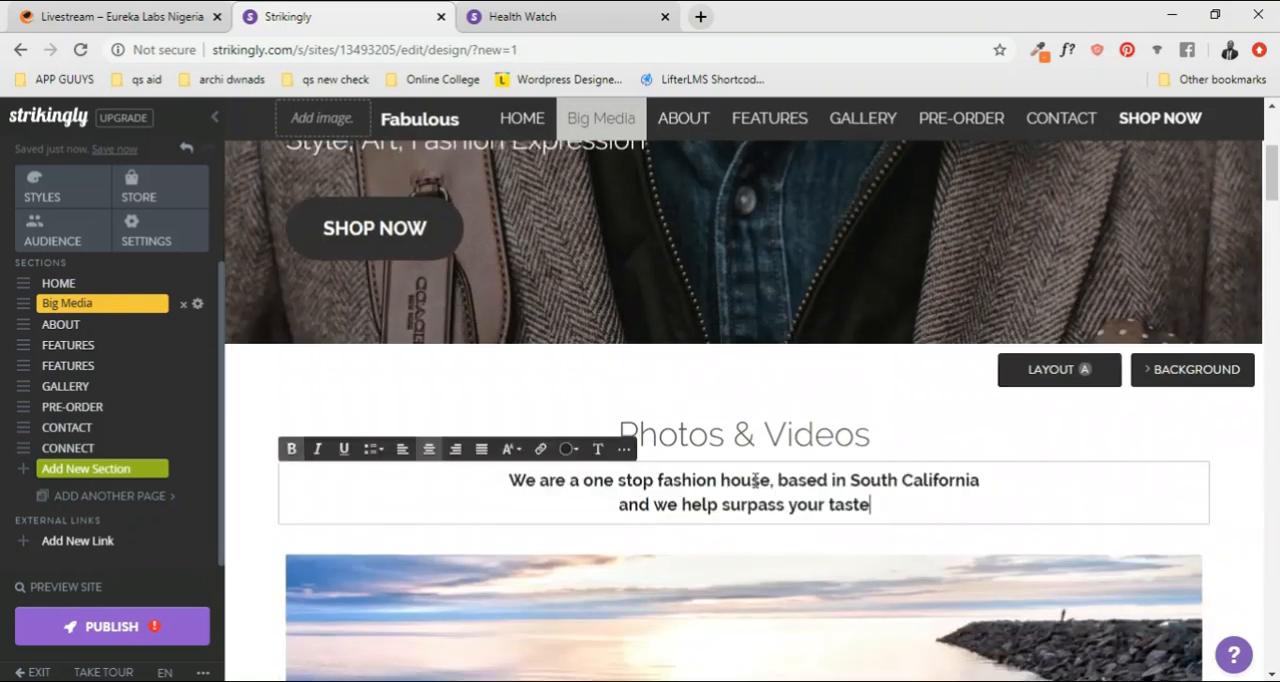
Step: Change the Big Media section's "Photos & Videos" title to "ABOUT US"
click(773, 435)
key(ctrl+a)
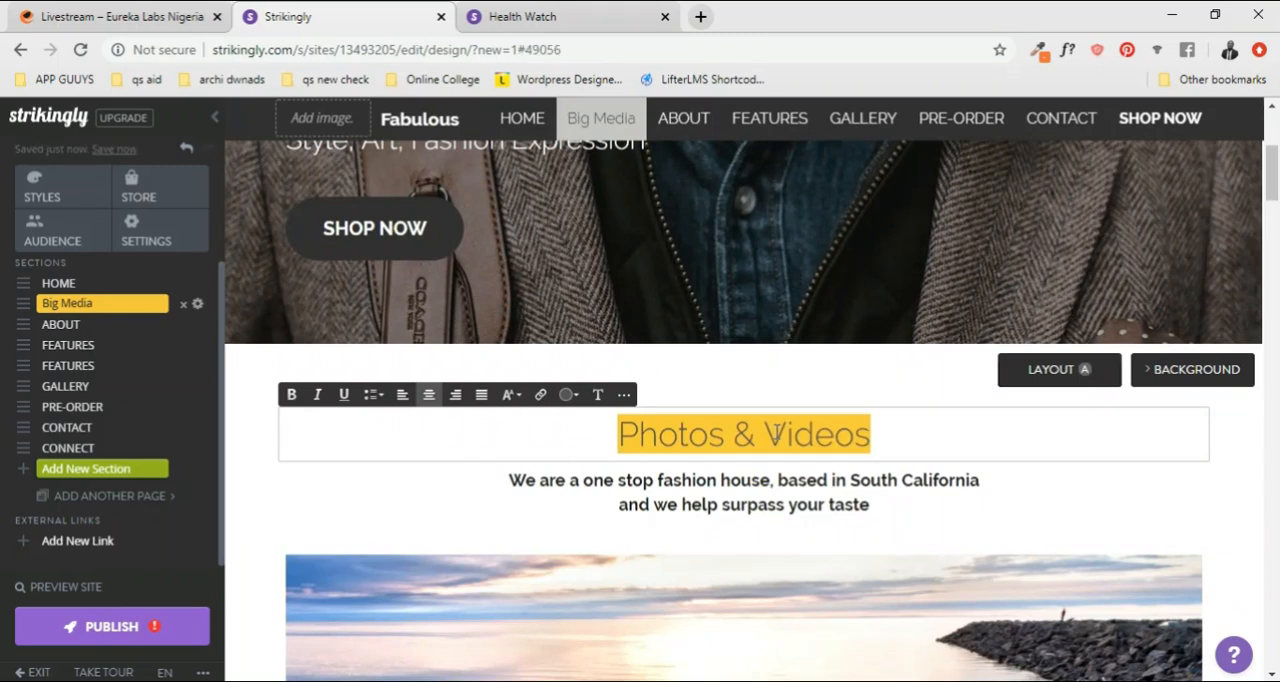
scroll(776, 433, up, 3)
scroll(776, 433, down, 3)
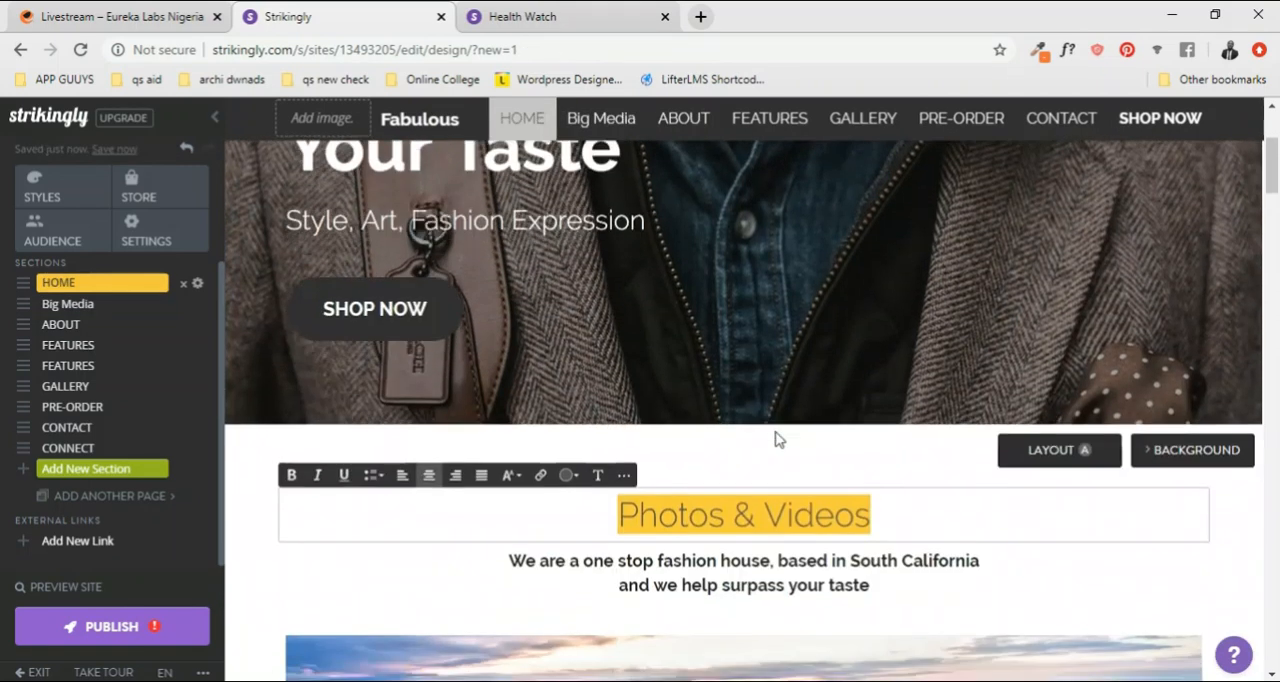
scroll(776, 433, up, 1)
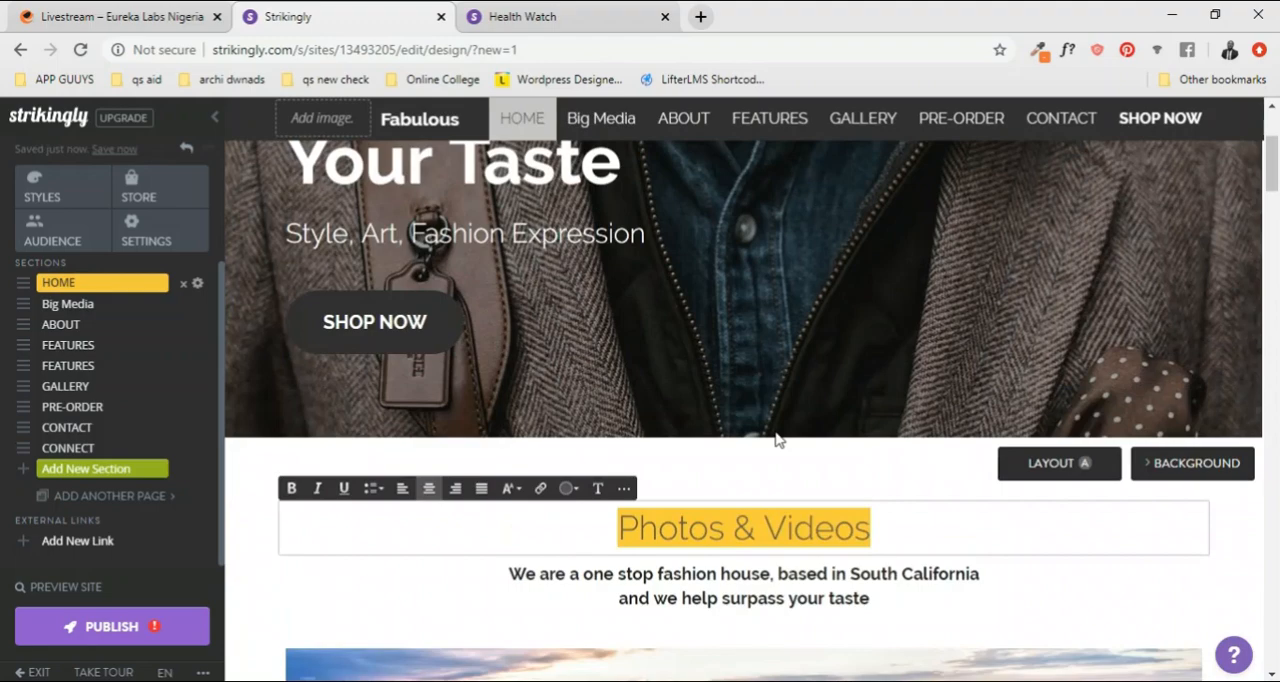
text(ABOUT US)
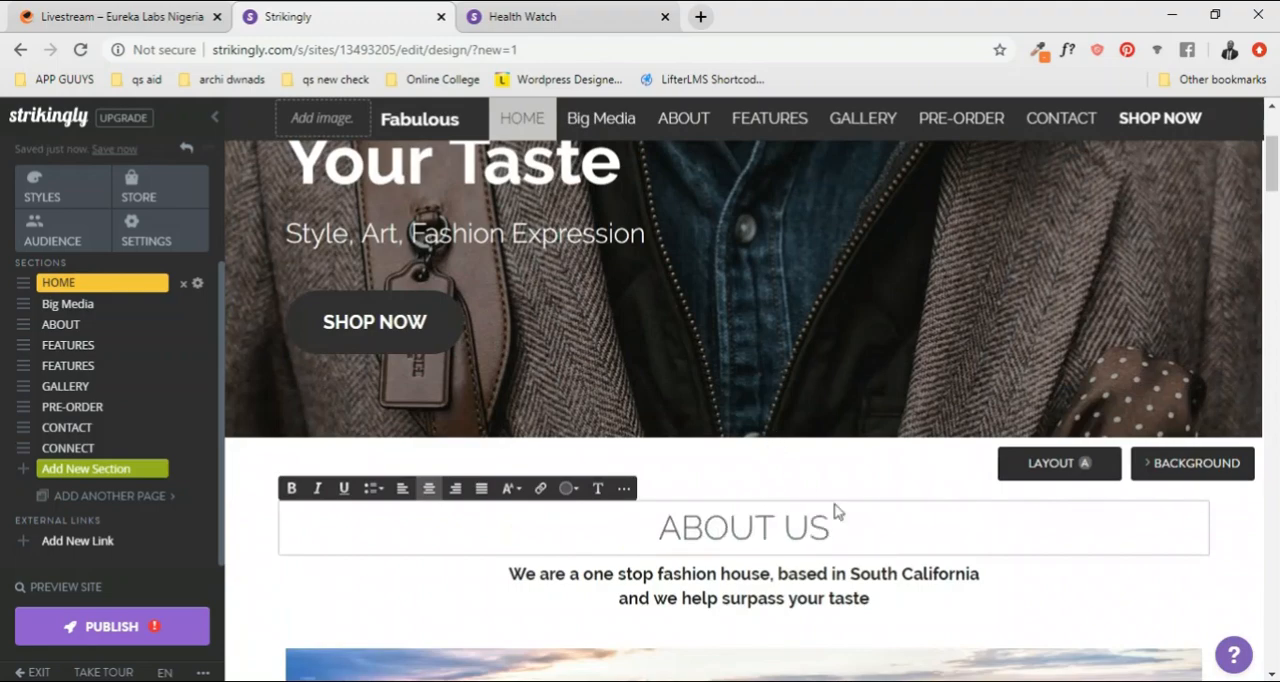
Step: Make the "ABOUT US" title bold
scroll(838, 512, down, 2)
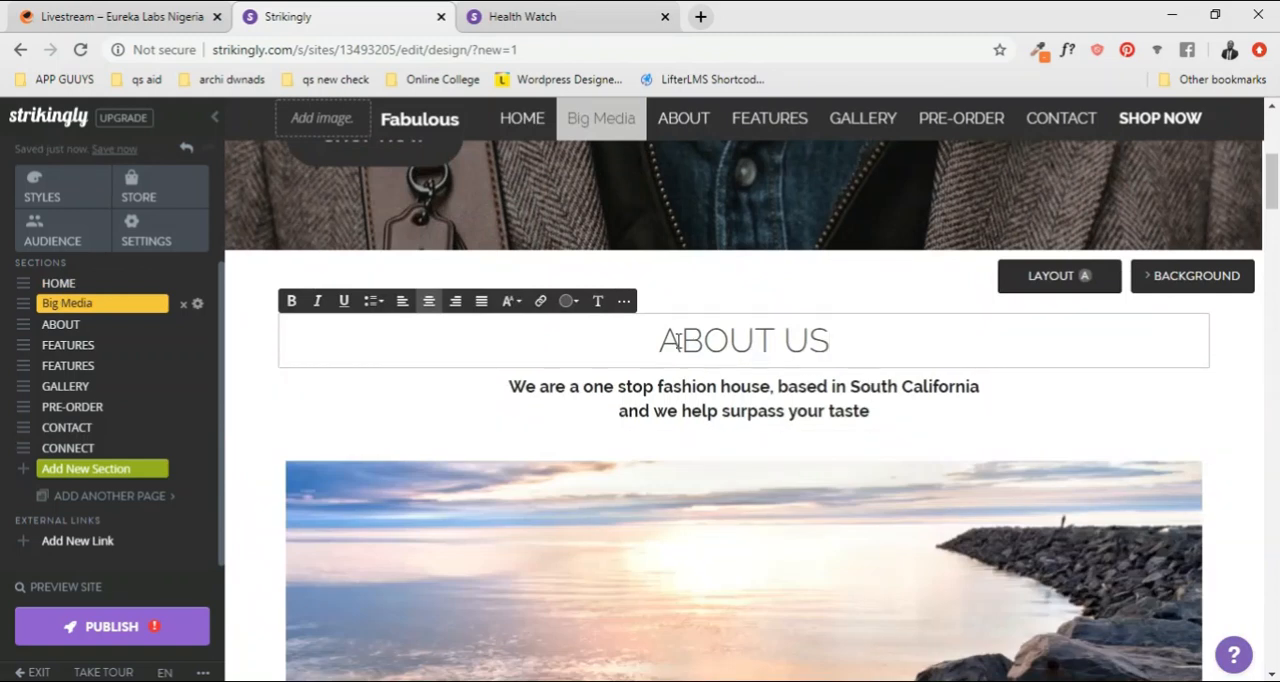
triple_click(662, 343)
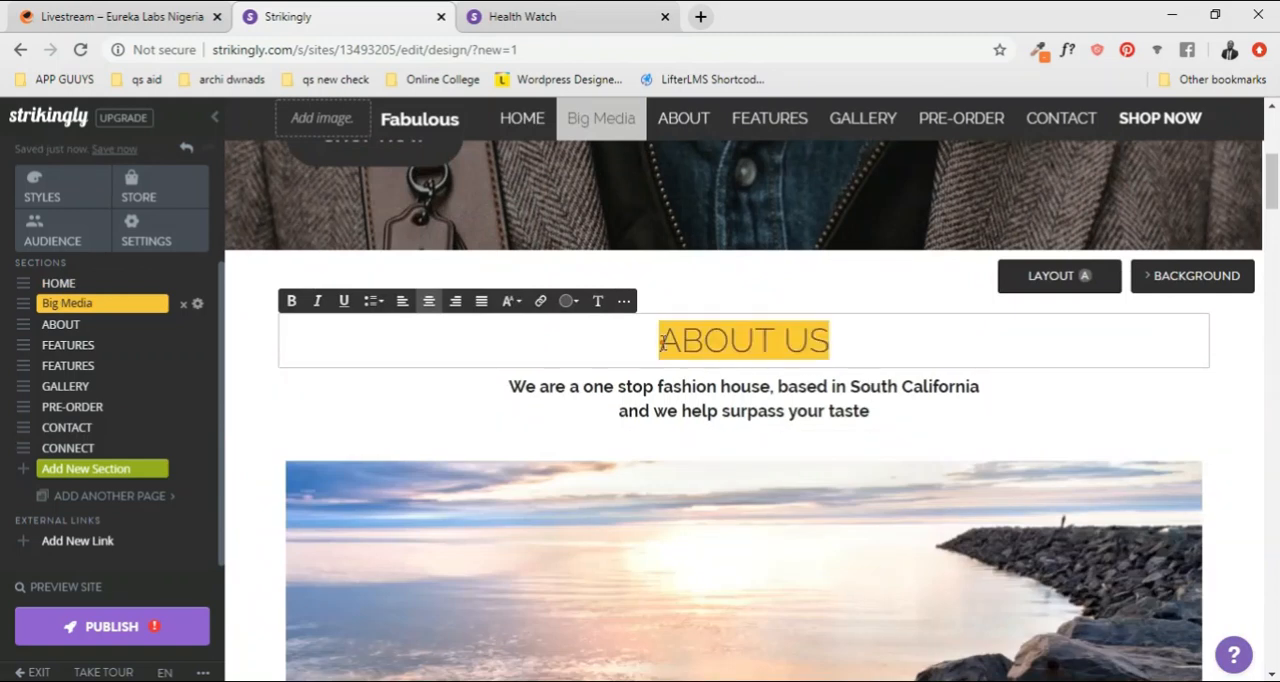
click(912, 338)
scroll(846, 400, down, 1)
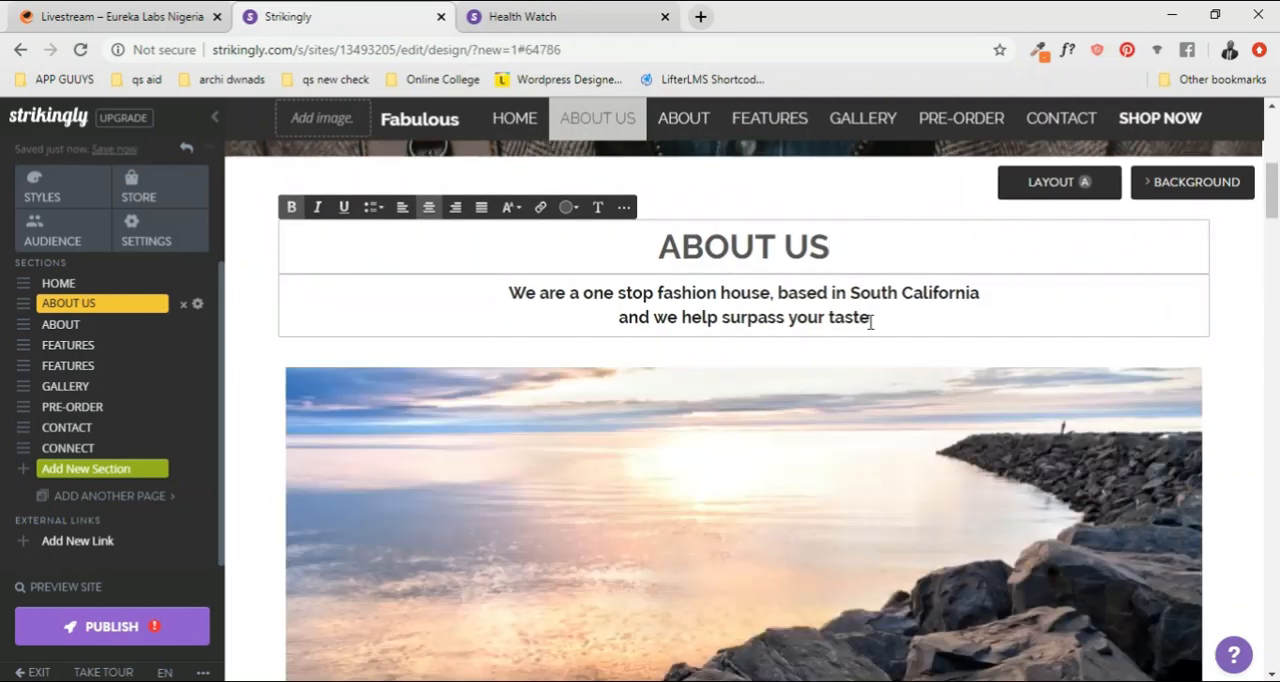
Step: Try to remove the bold formatting from the ABOUT US section's two-line description
click(870, 320)
drag(732, 323, 520, 297)
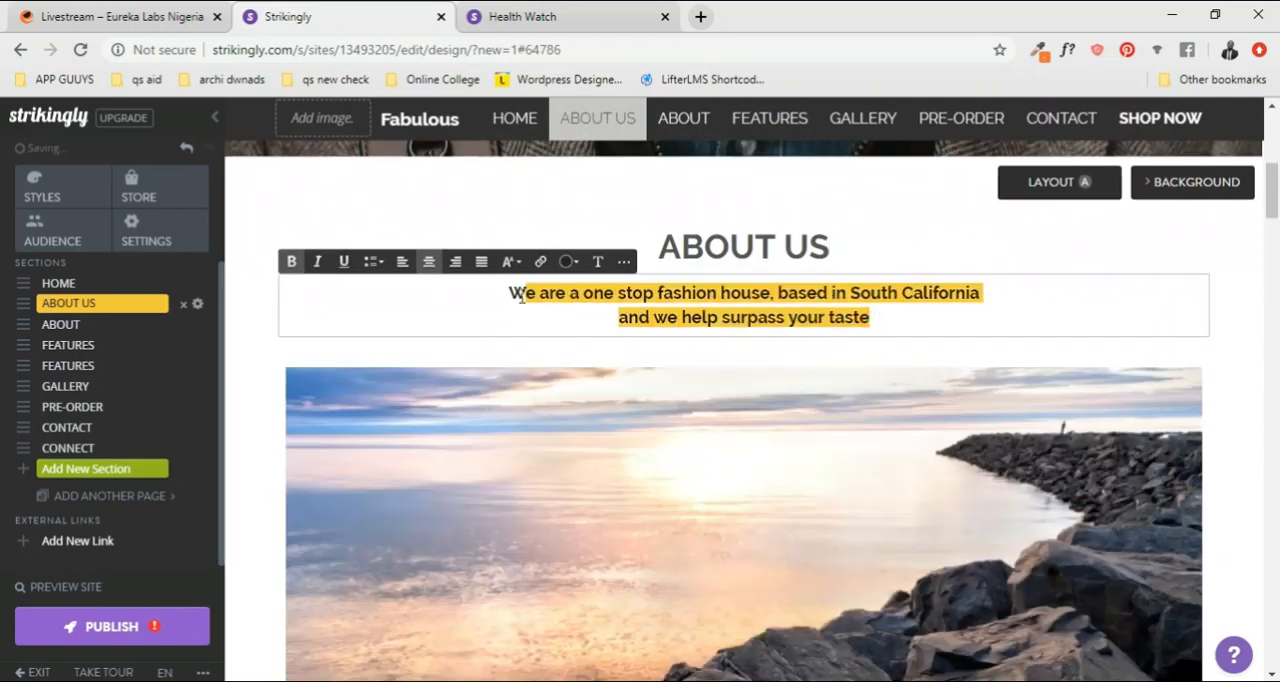
key(ctrl+b)
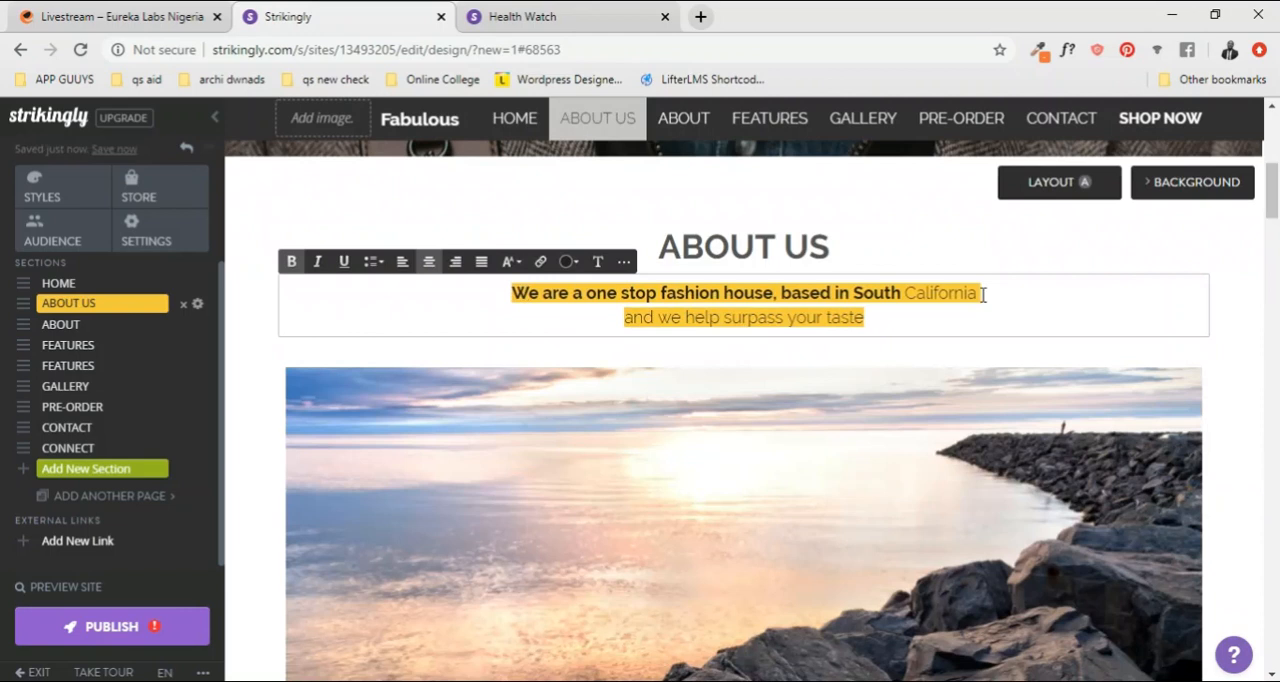
scroll(860, 360, up, 2)
click(843, 416)
Step: Remove the rocky seascape image item from the ABOUT US section and confirm the removal
scroll(823, 423, down, 4)
scroll(823, 418, up, 4)
scroll(823, 416, down, 8)
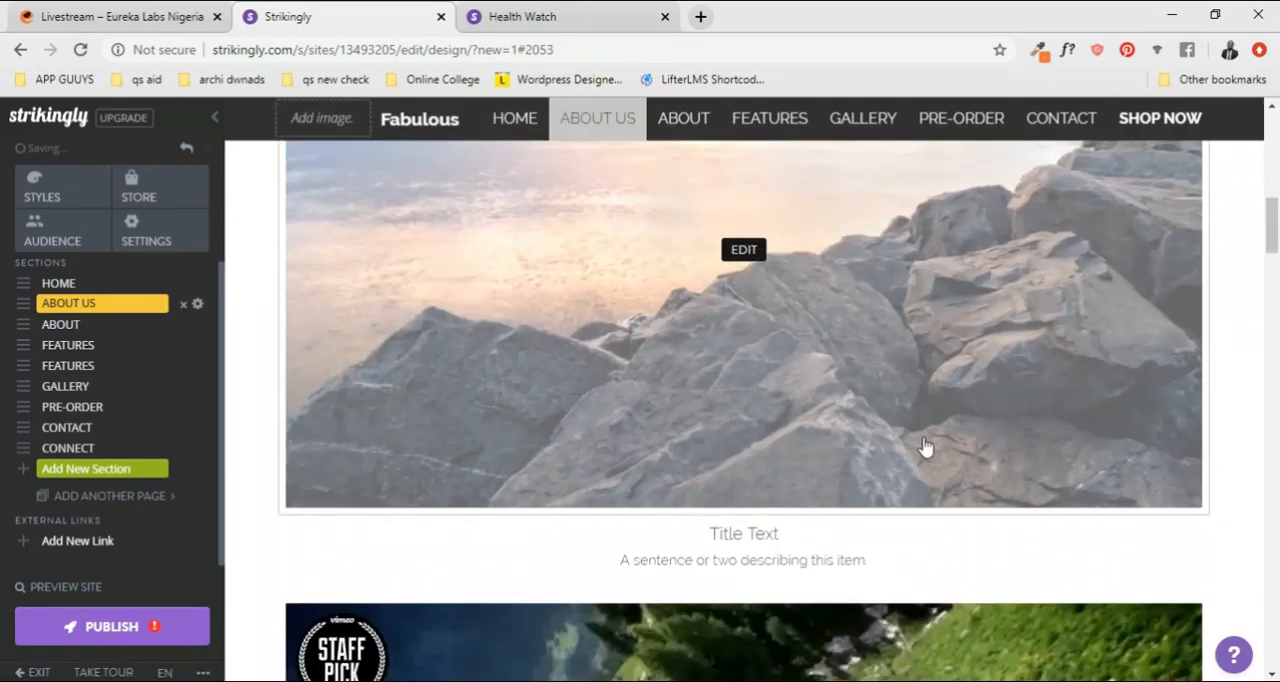
scroll(930, 449, down, 5)
scroll(917, 449, up, 6)
scroll(950, 428, up, 5)
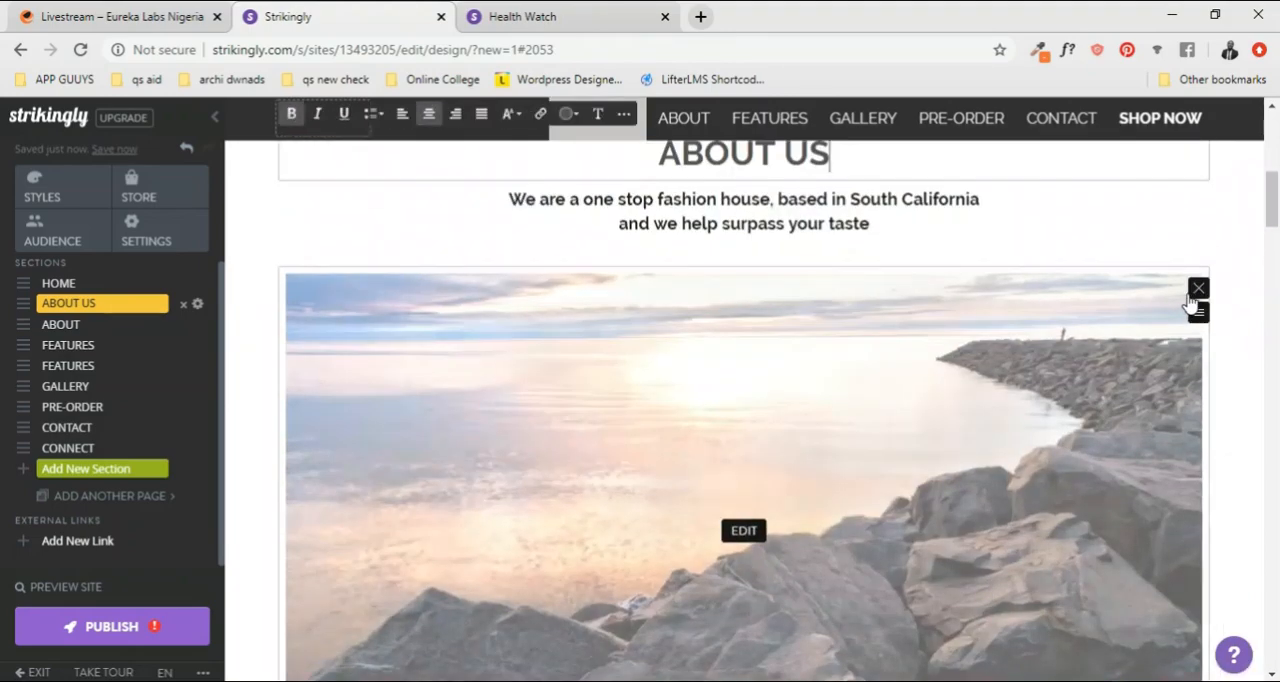
click(1197, 290)
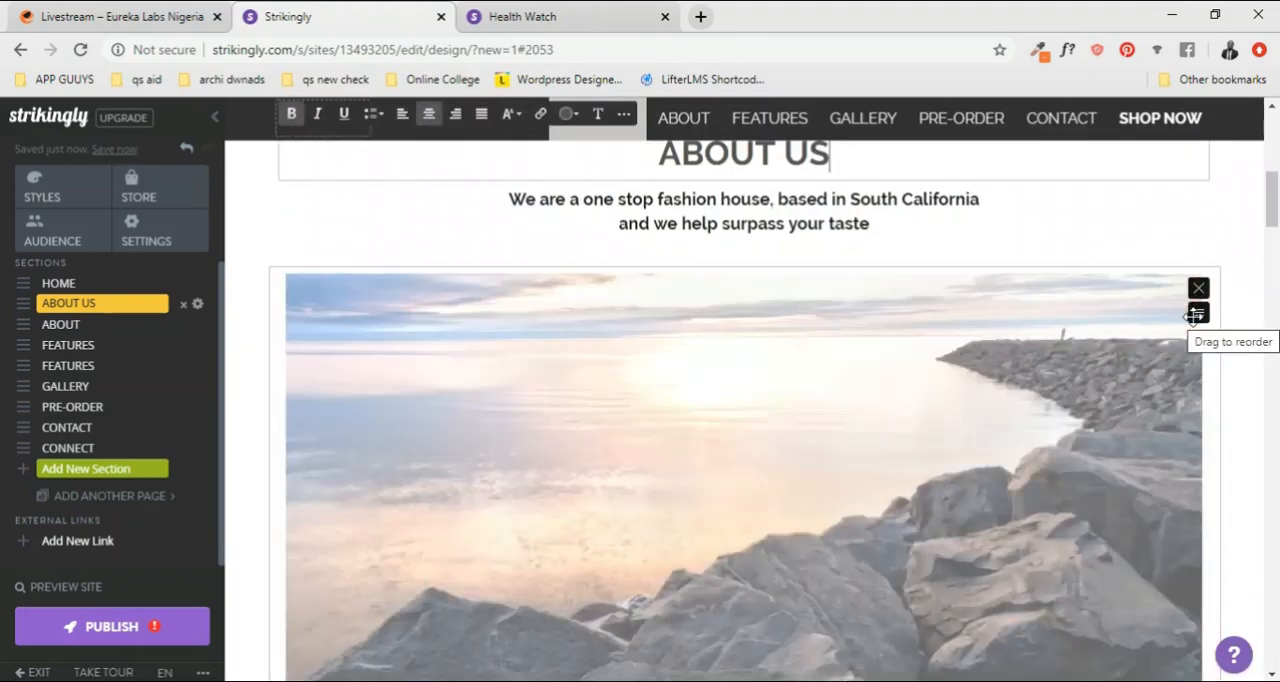
click(1198, 289)
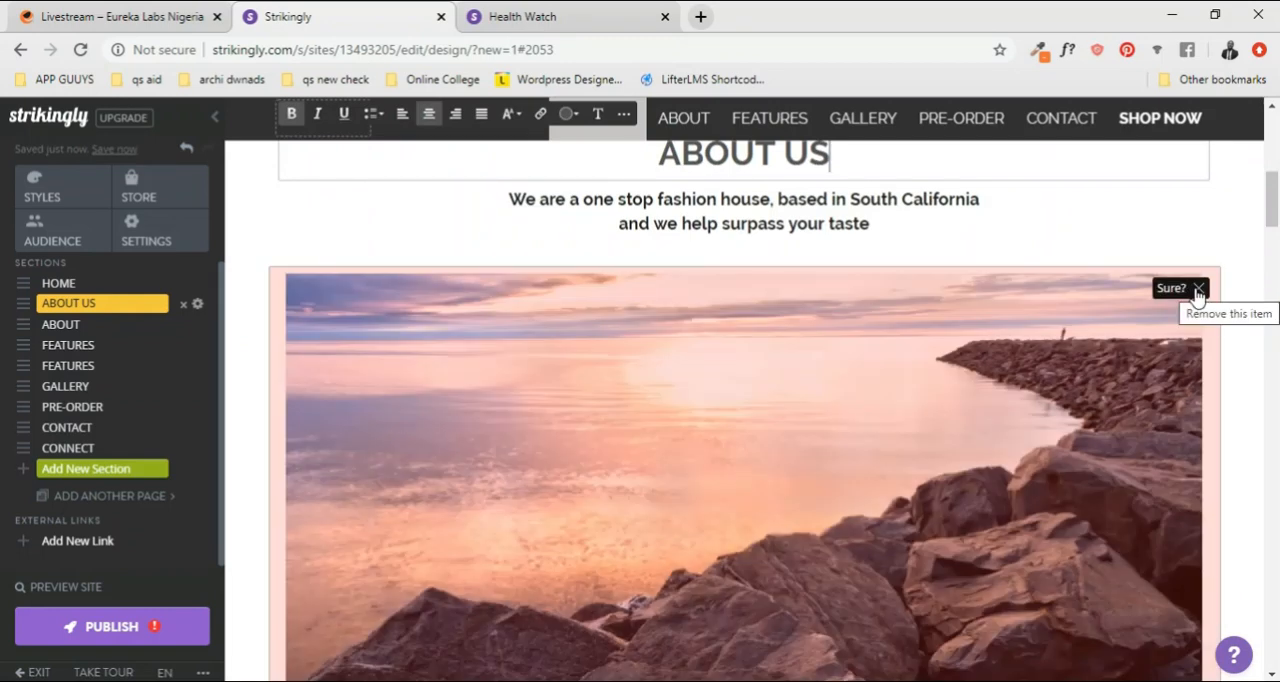
scroll(1198, 297, down, 4)
scroll(1199, 297, up, 5)
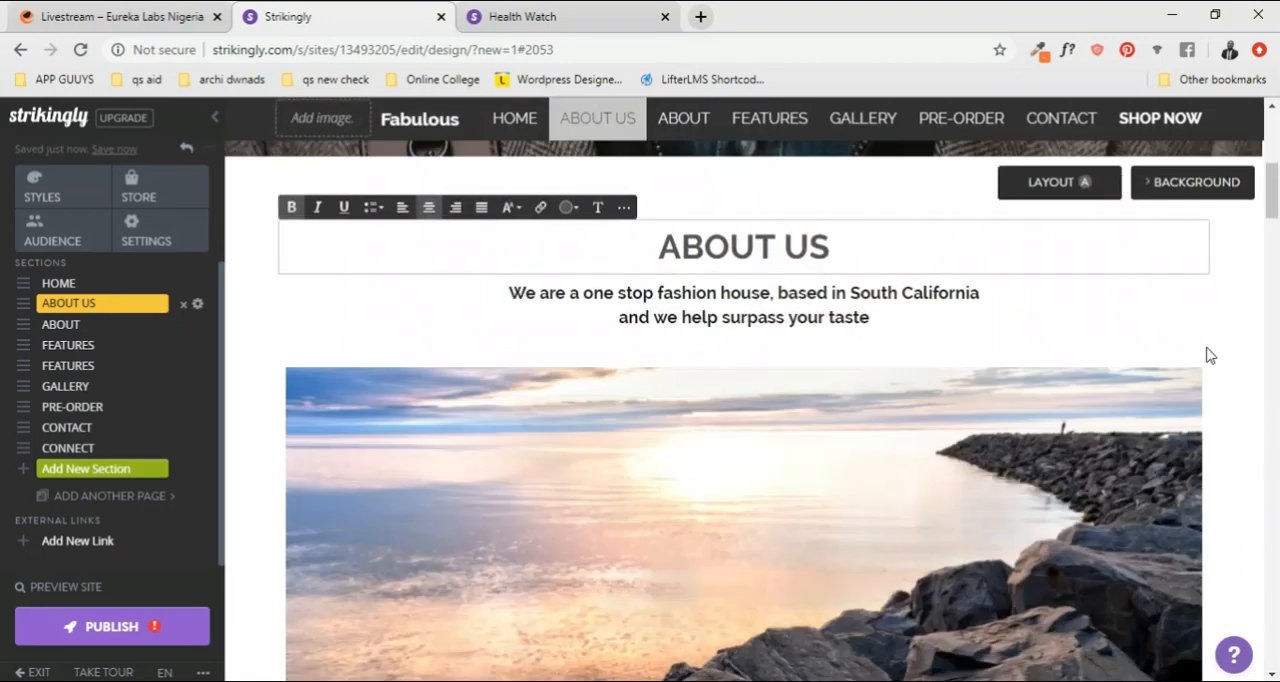
click(1199, 384)
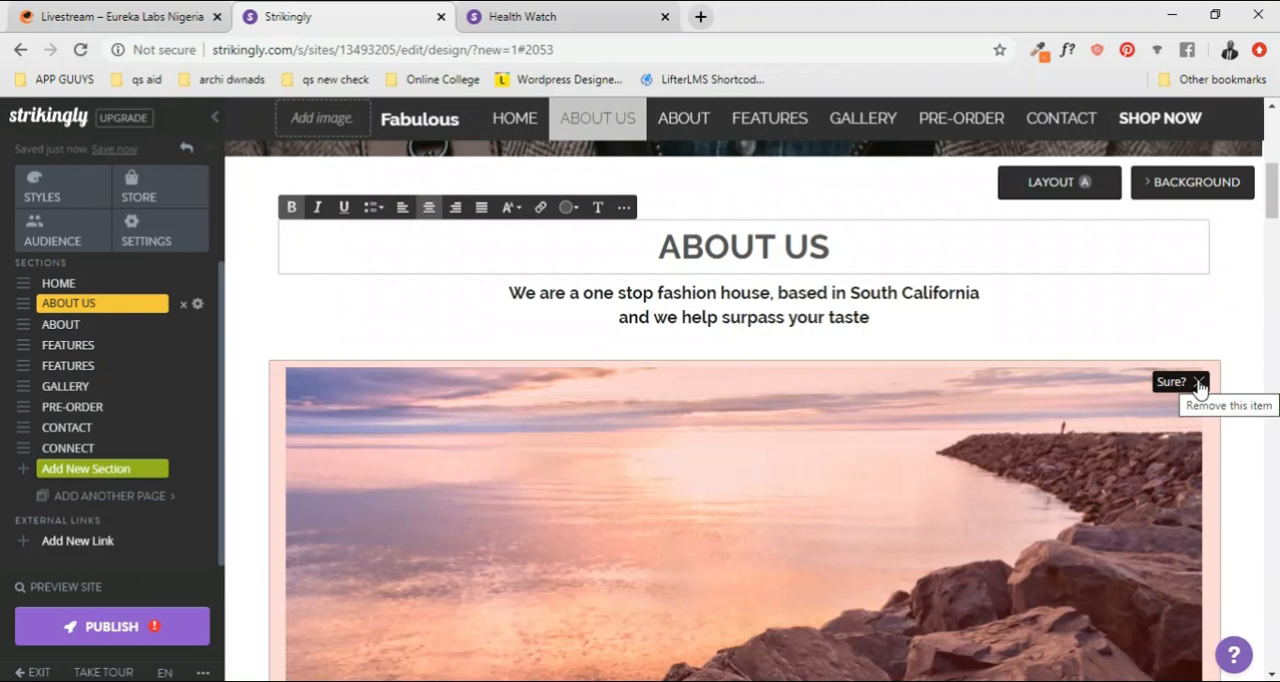
click(1199, 384)
Step: Look over the ABOUT US section's remaining video item, its placeholder texts and the ABOUT section that follows
scroll(905, 438, down, 2)
scroll(905, 438, down, 4)
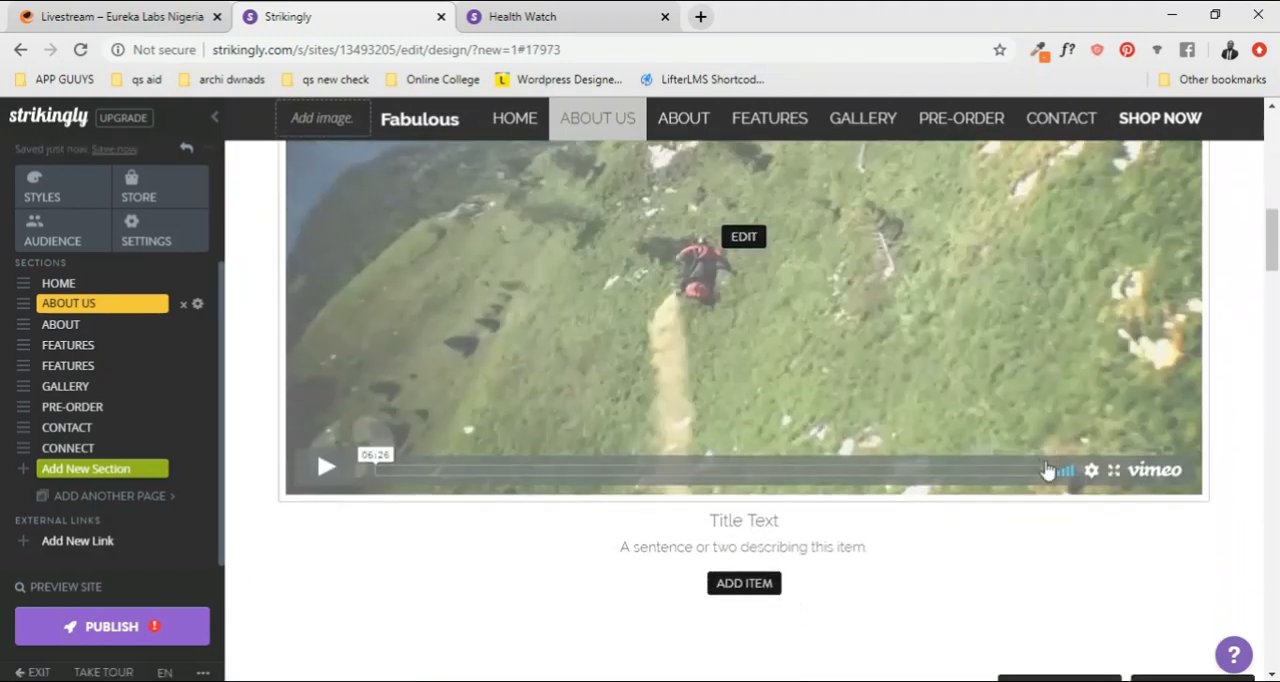
scroll(909, 427, up, 8)
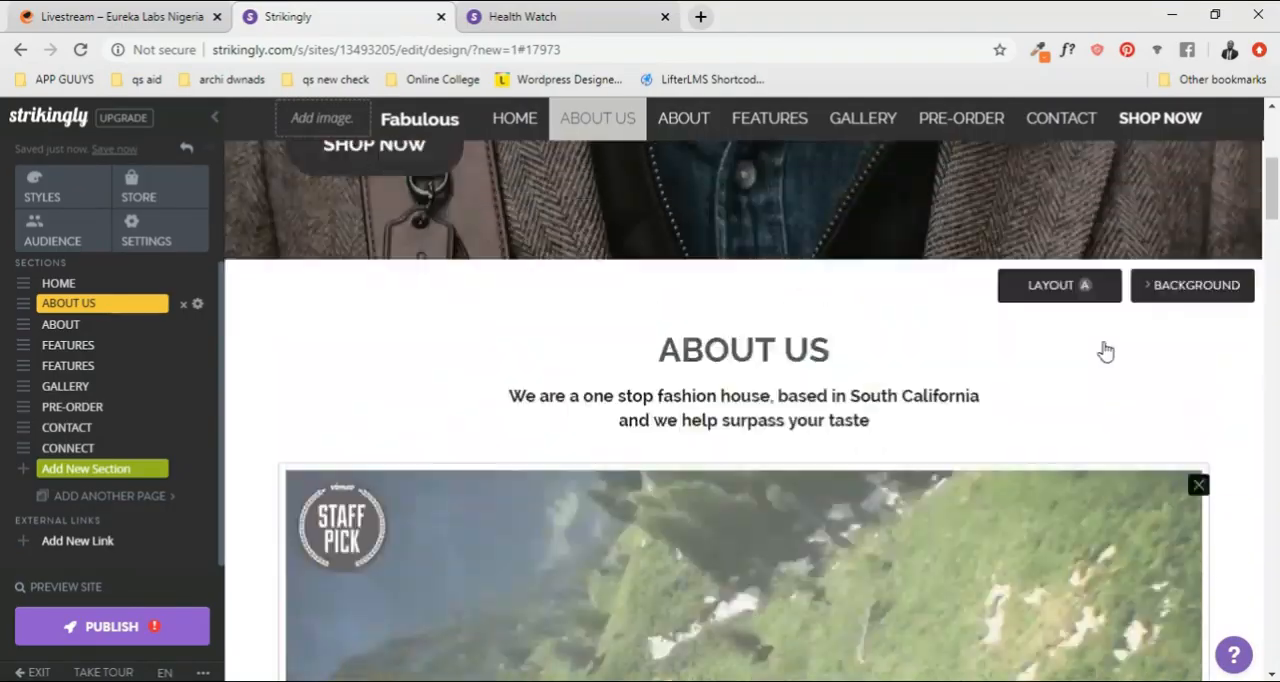
scroll(817, 370, down, 10)
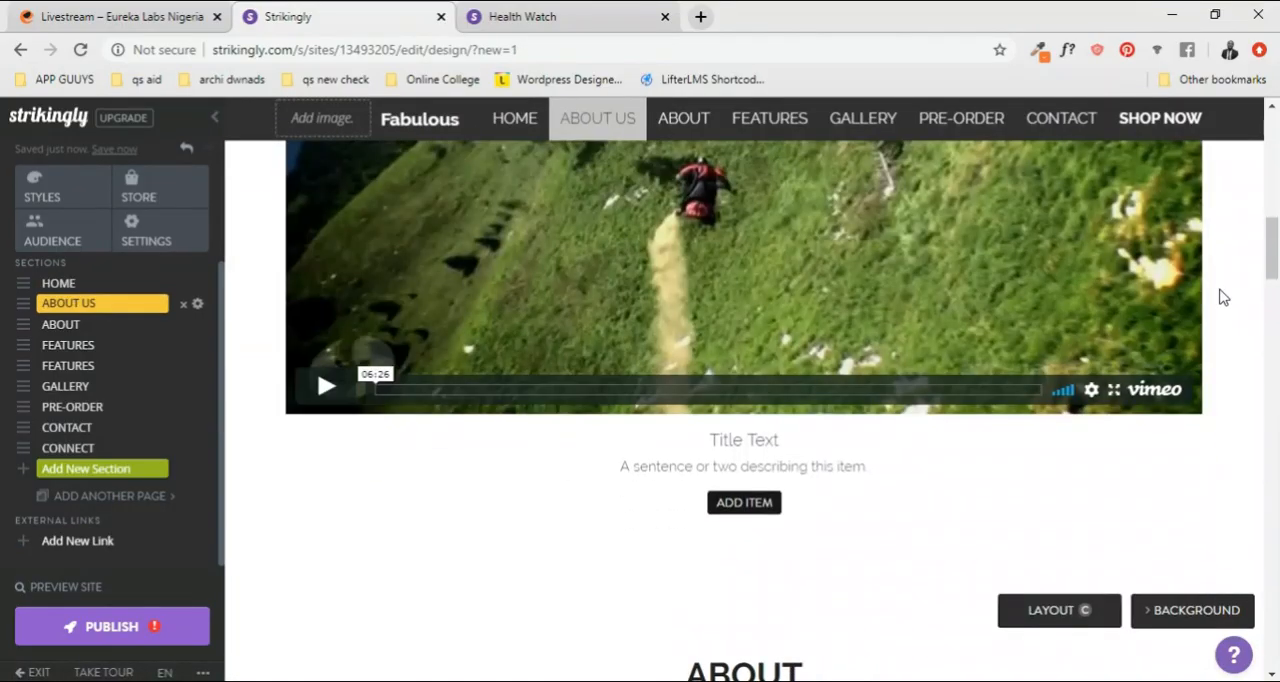
scroll(823, 346, down, 1)
scroll(917, 340, up, 1)
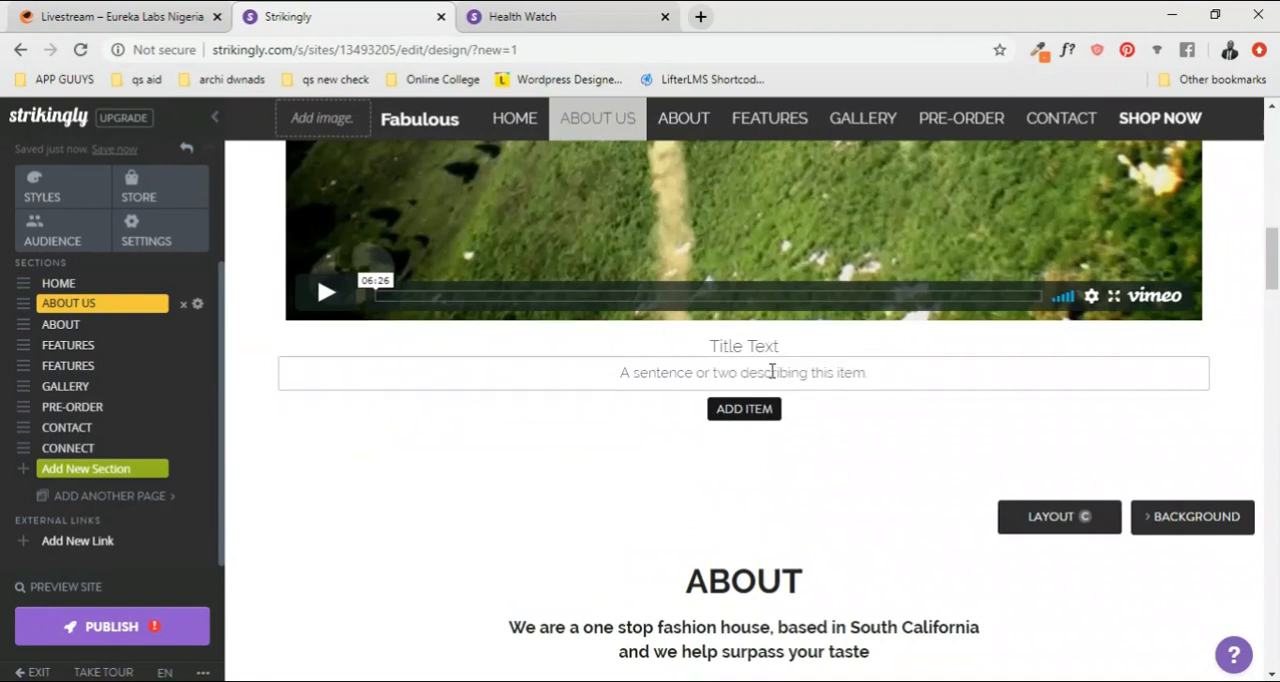
scroll(771, 371, down, 1)
scroll(804, 330, down, 2)
scroll(804, 334, up, 2)
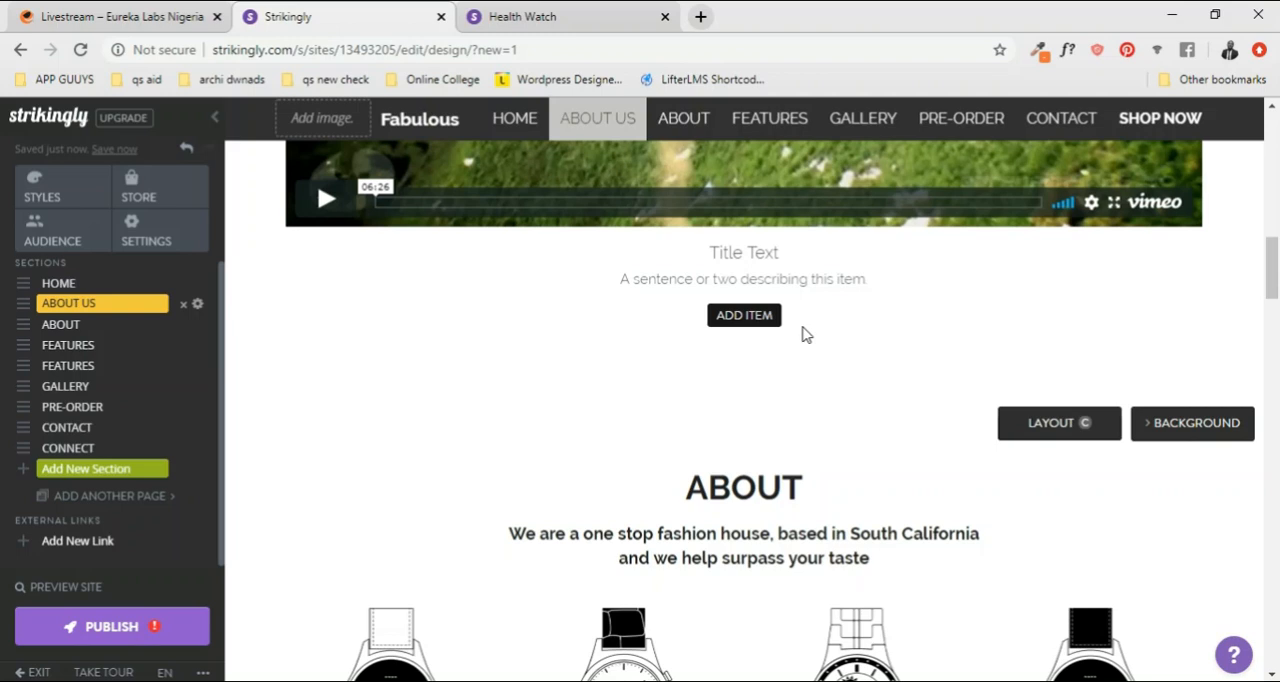
Step: Look through the ABOUT, FEATURES and GALLERY sections, examining the watch images, feature icons and the three gallery pictures
scroll(797, 380, down, 1)
double_click(760, 378)
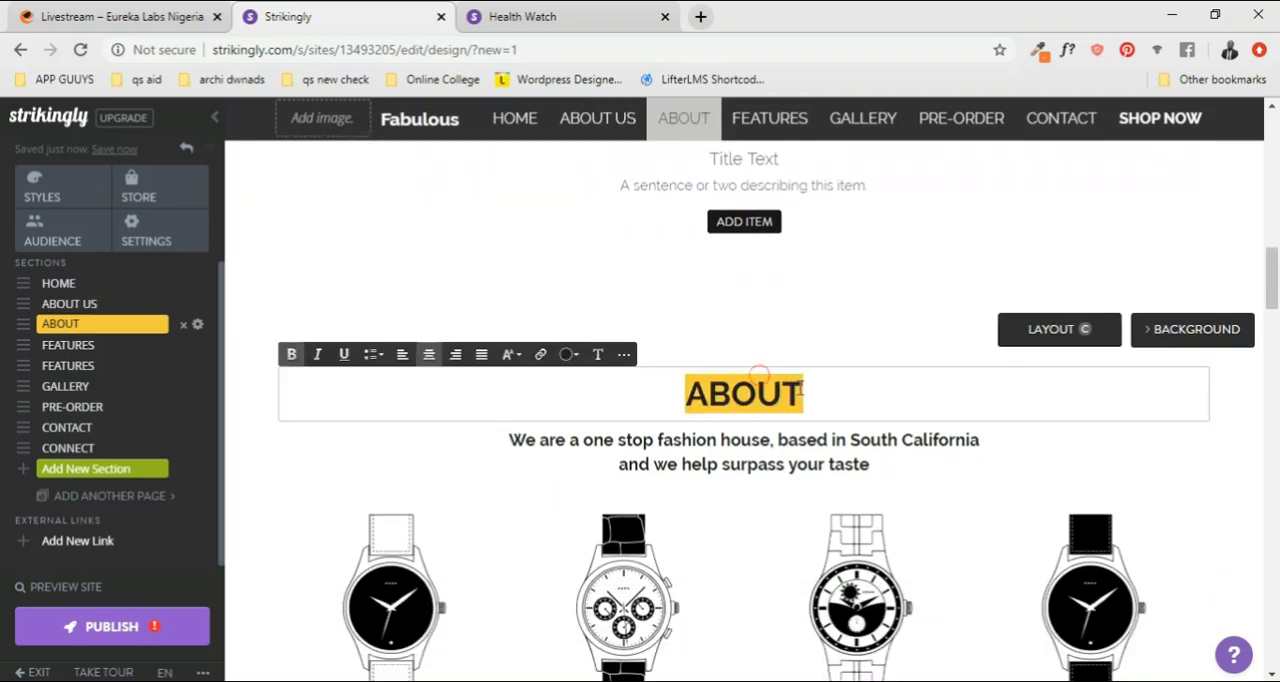
scroll(821, 390, down, 15)
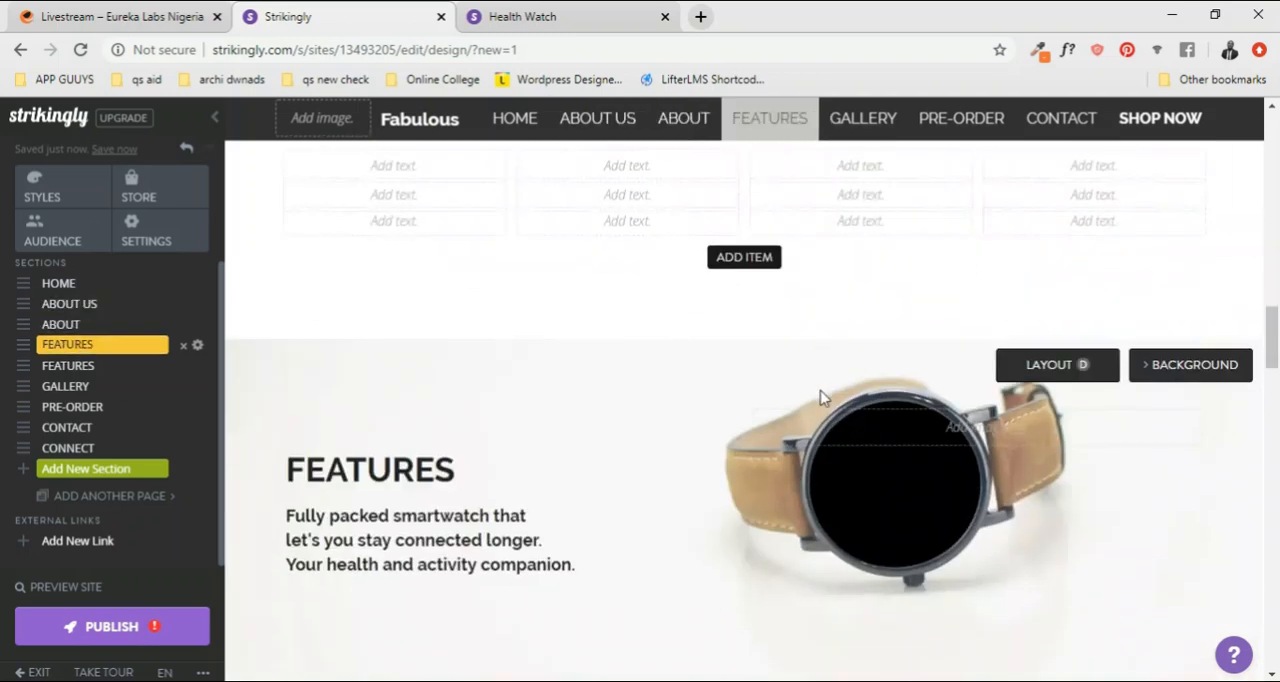
scroll(740, 405, down, 8)
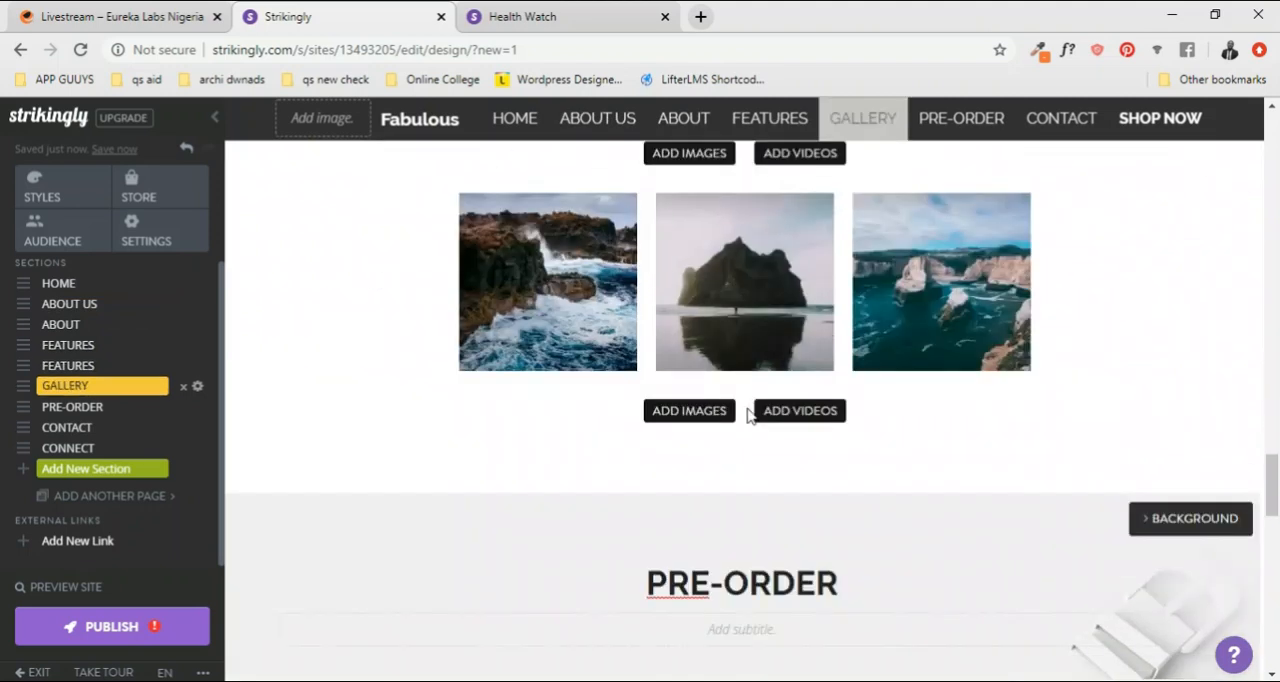
scroll(760, 400, up, 2)
mouse_move(566, 469)
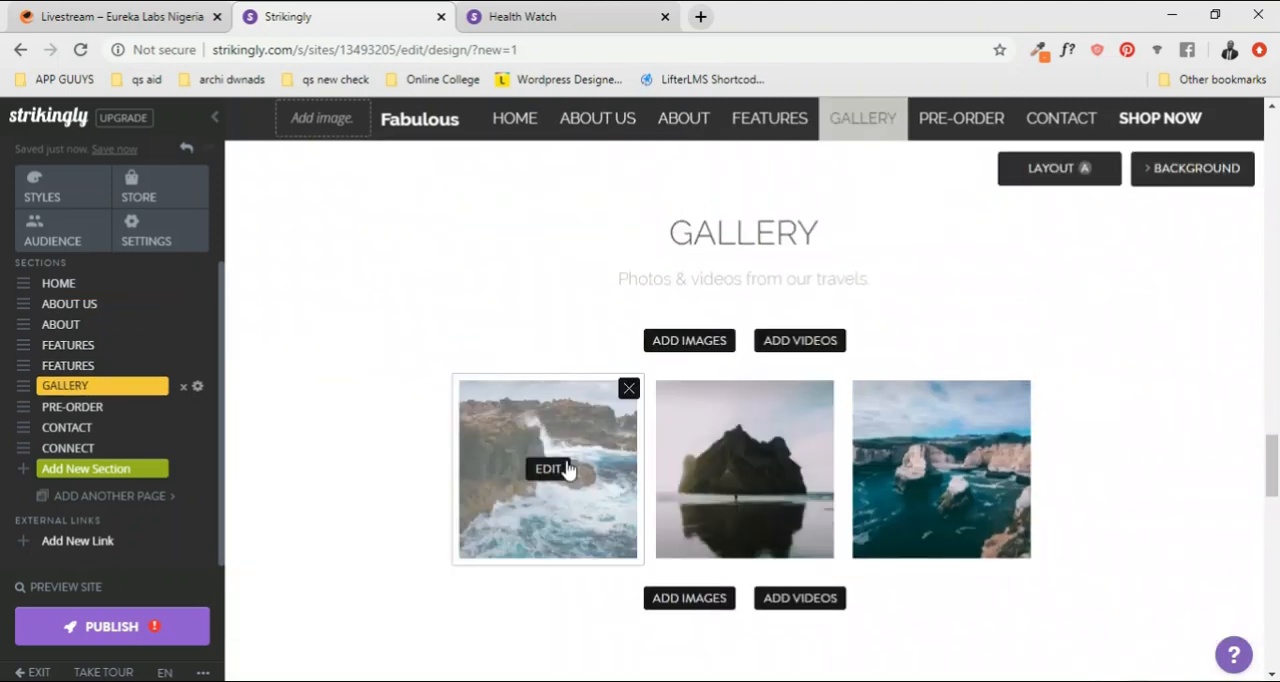
scroll(608, 500, down, 1)
scroll(731, 443, up, 1)
scroll(829, 420, down, 1)
scroll(768, 412, up, 2)
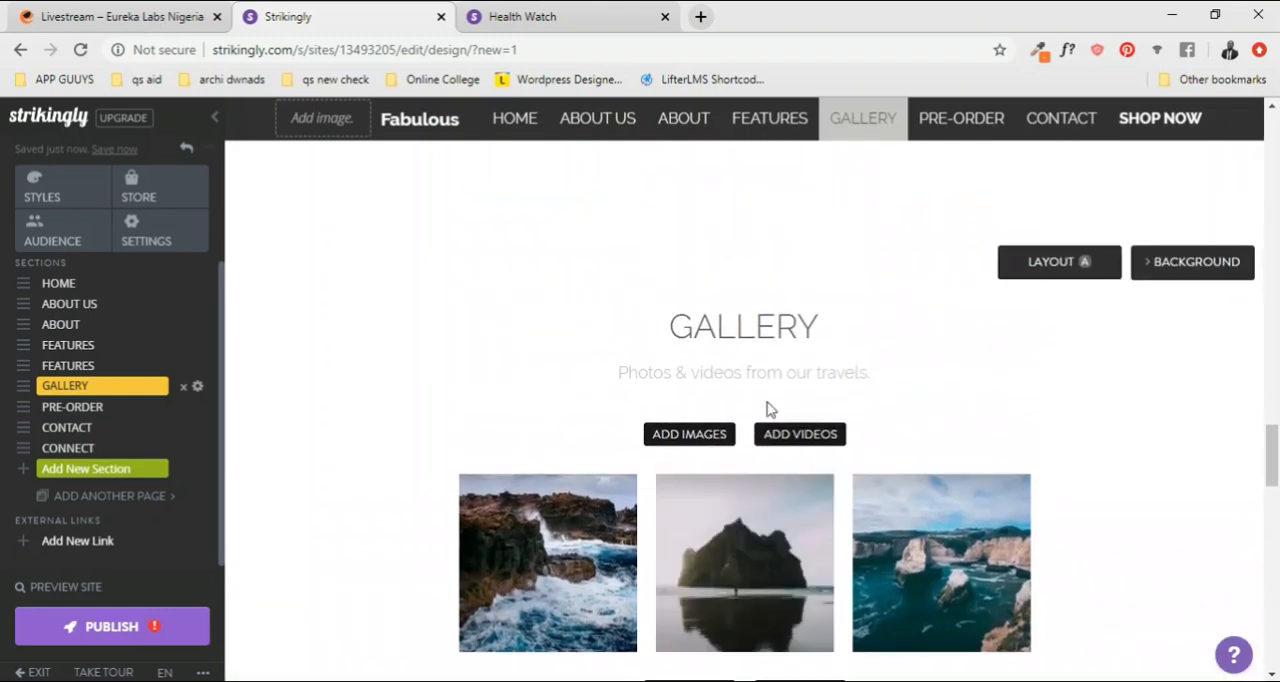
scroll(651, 466, down, 1)
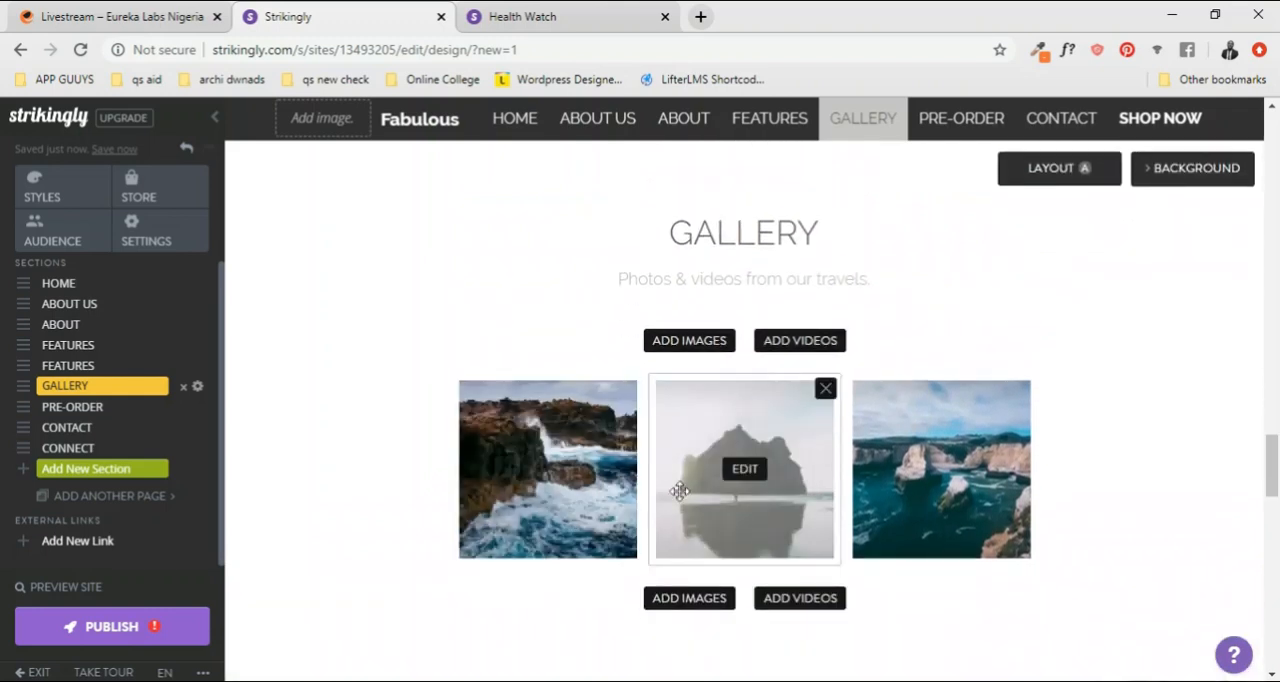
mouse_move(940, 483)
scroll(1004, 502, up, 10)
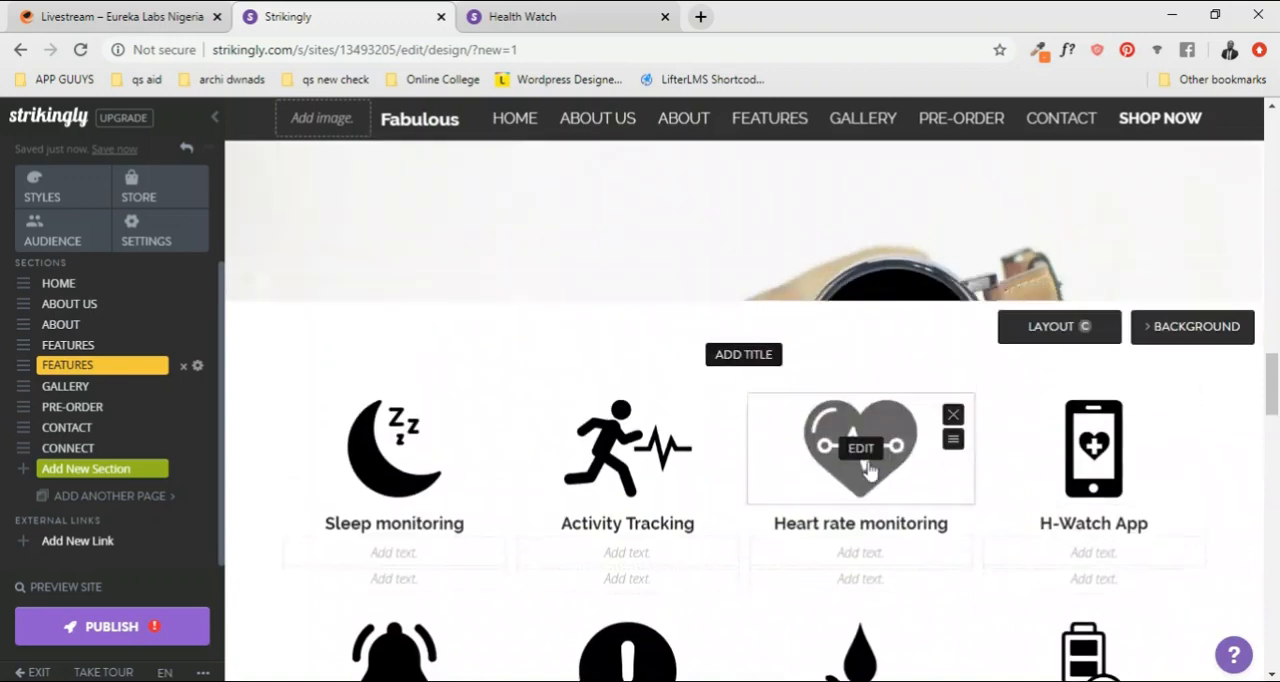
scroll(845, 465, down, 1)
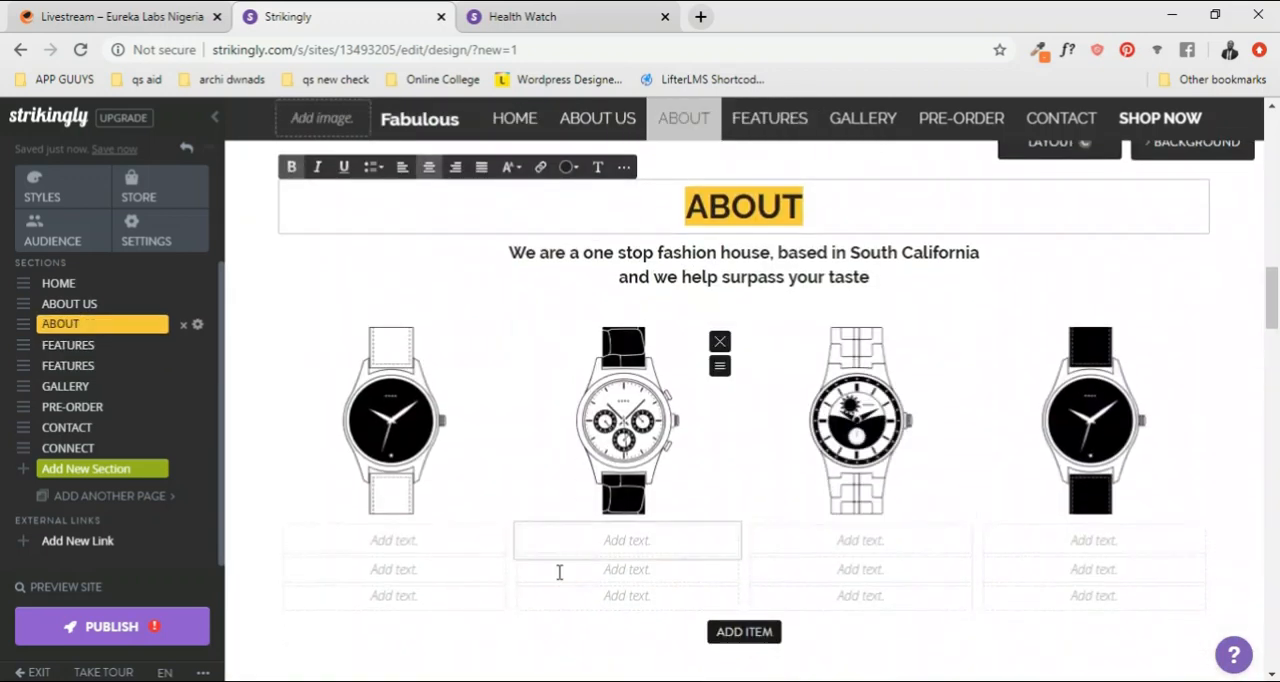
scroll(608, 543, down, 8)
scroll(719, 568, down, 7)
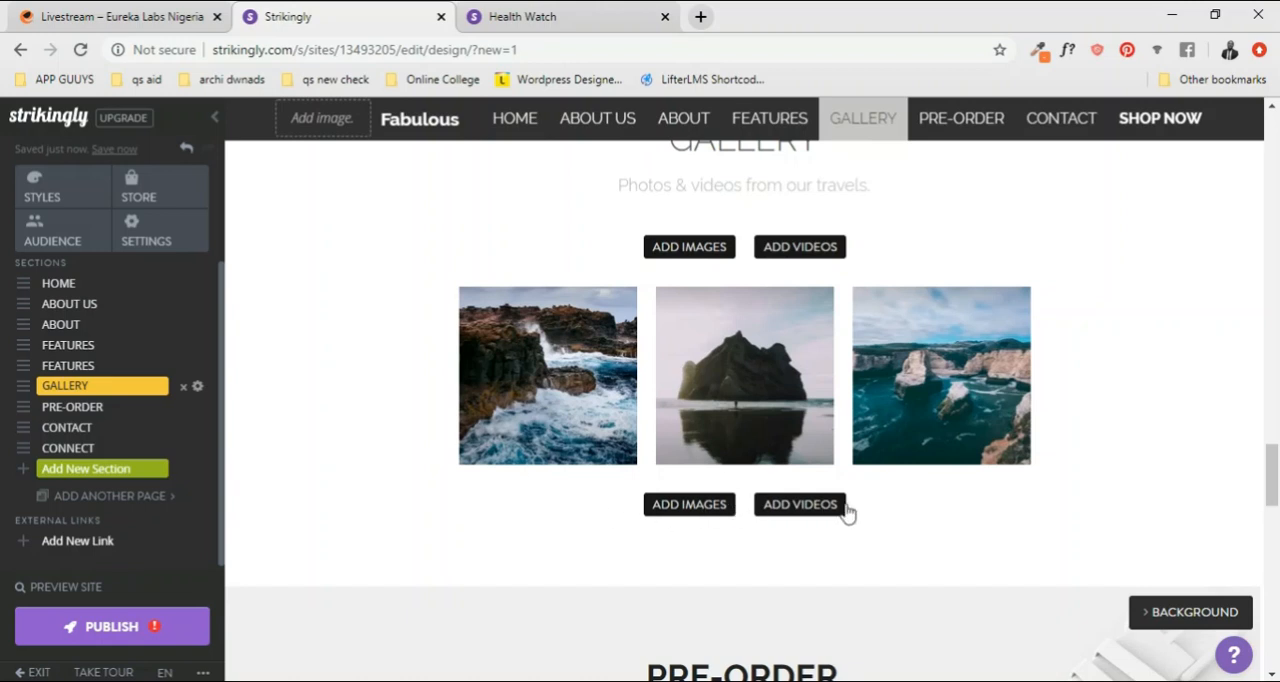
Step: Delete the GALLERY section with the three seascape pictures from the site and confirm the deletion
scroll(1060, 417, up, 5)
scroll(1078, 457, down, 2)
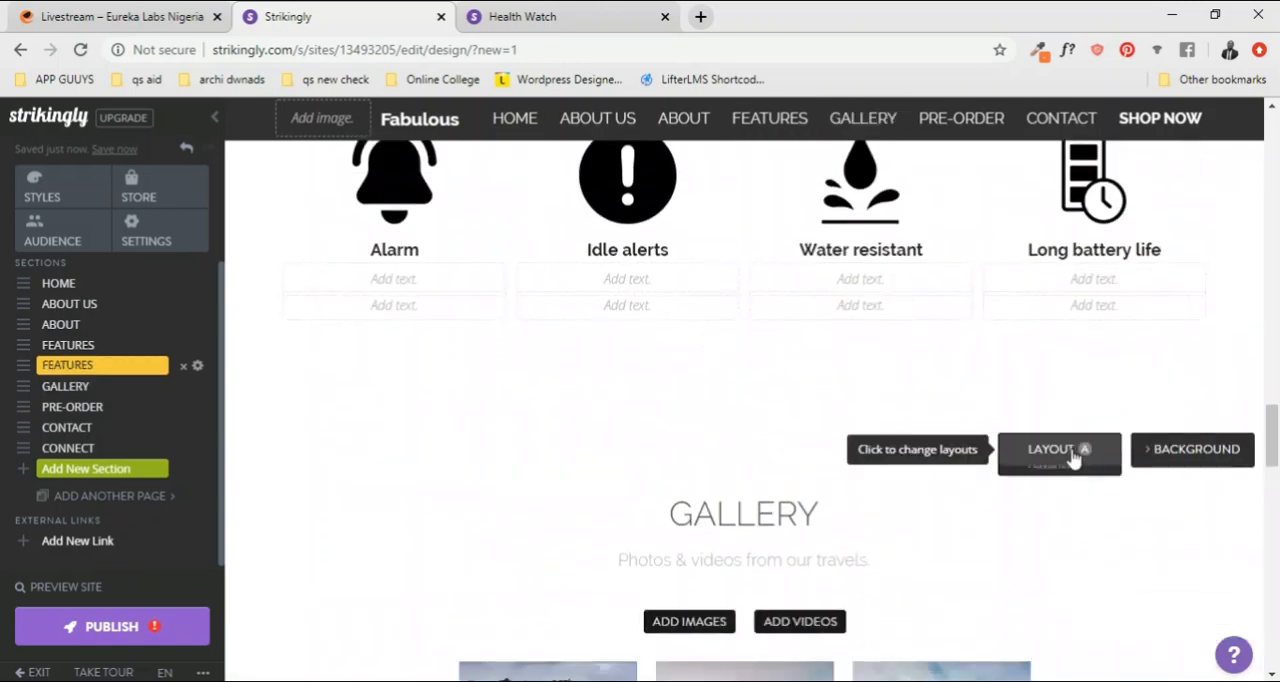
click(93, 397)
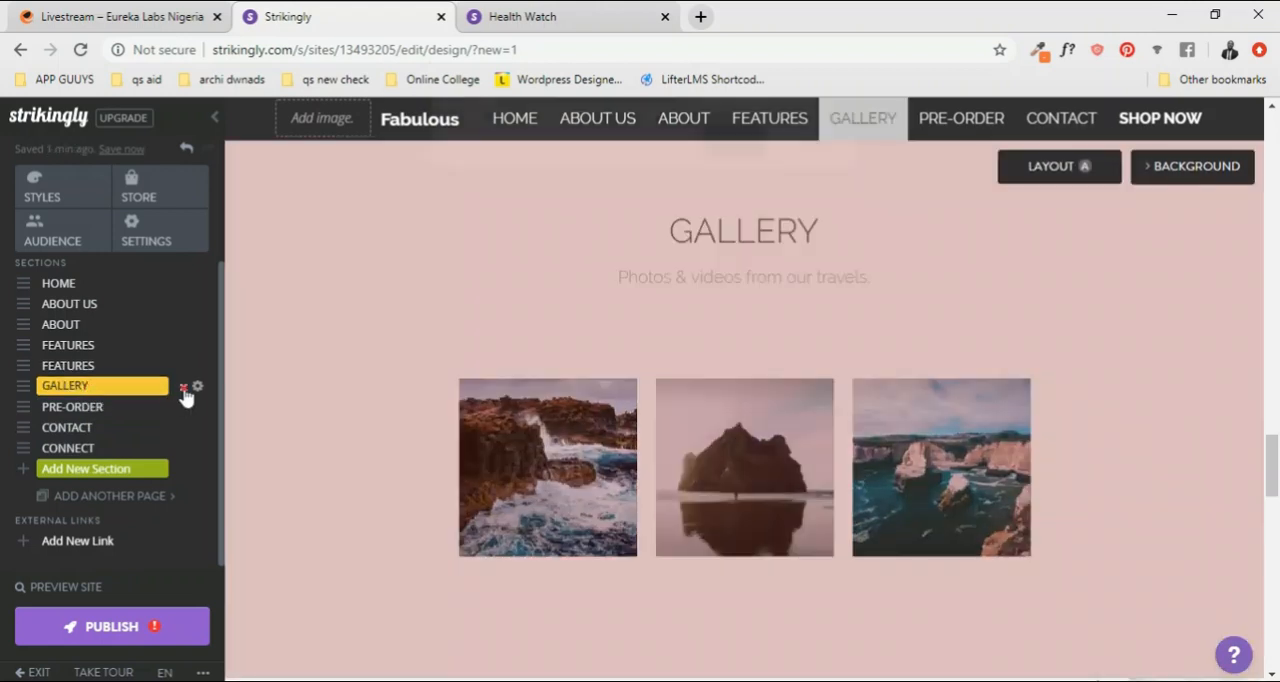
click(183, 389)
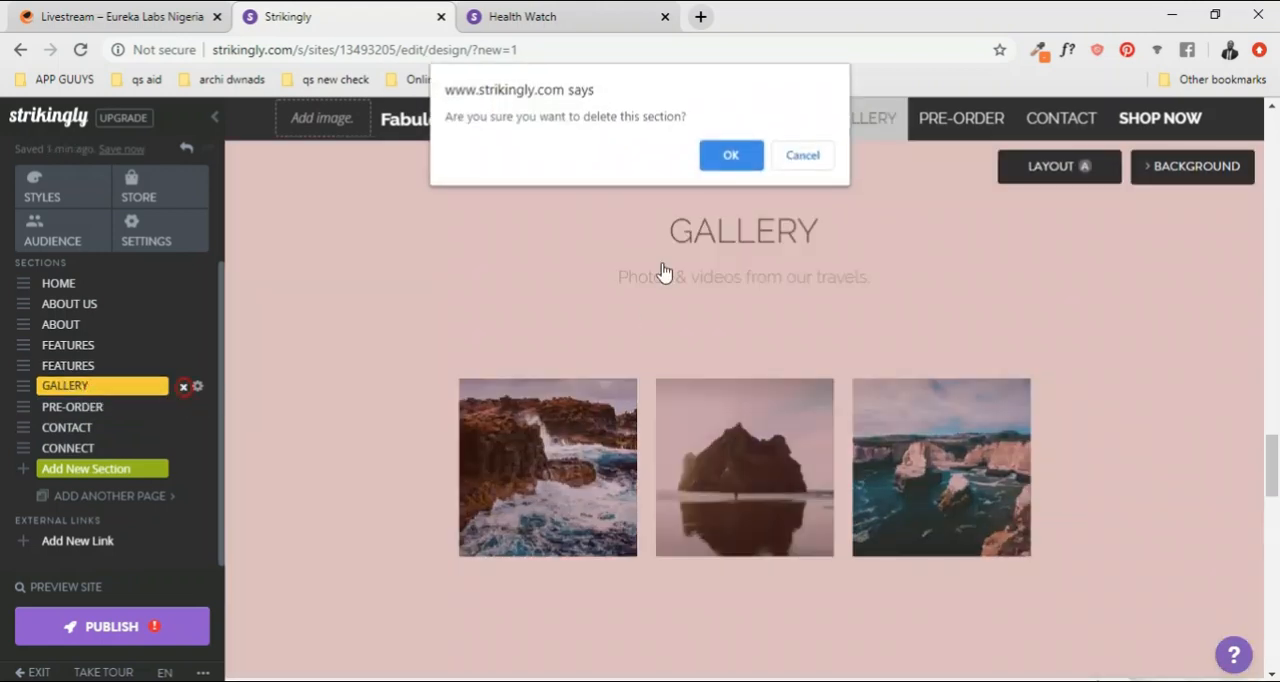
click(735, 164)
Step: Change the heading of the ABOUT section above the four watch images to GALLERY
scroll(876, 495, up, 4)
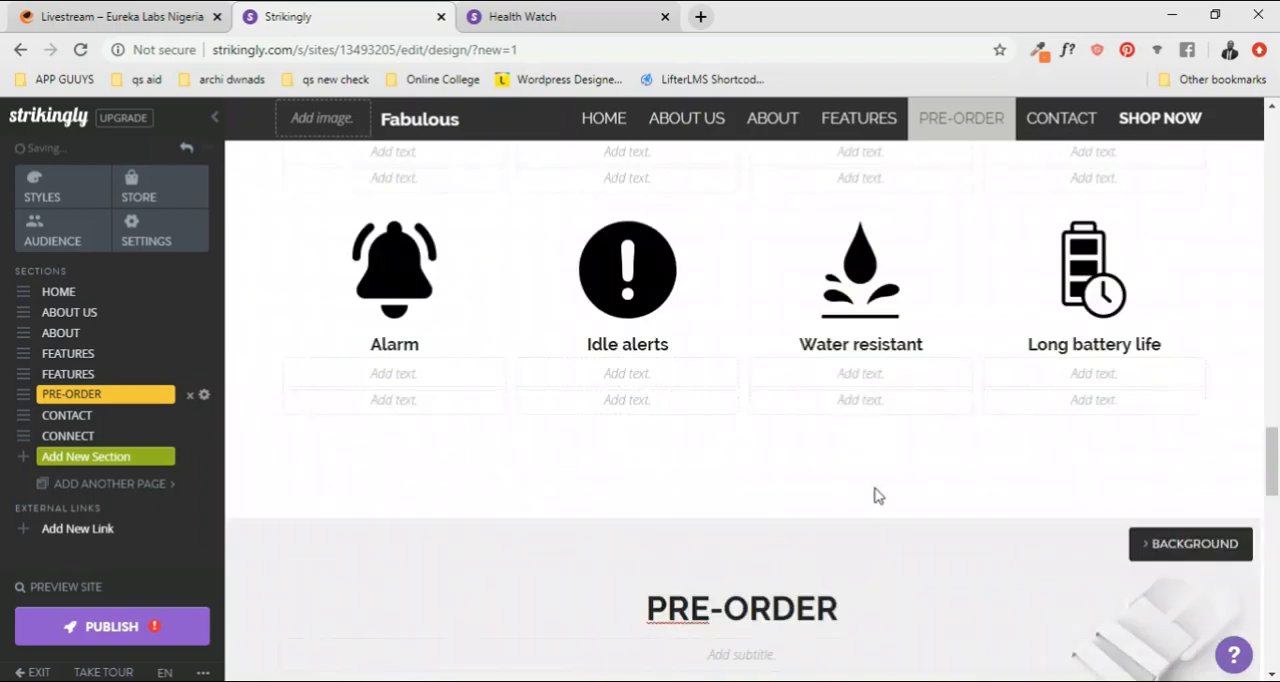
scroll(876, 495, up, 15)
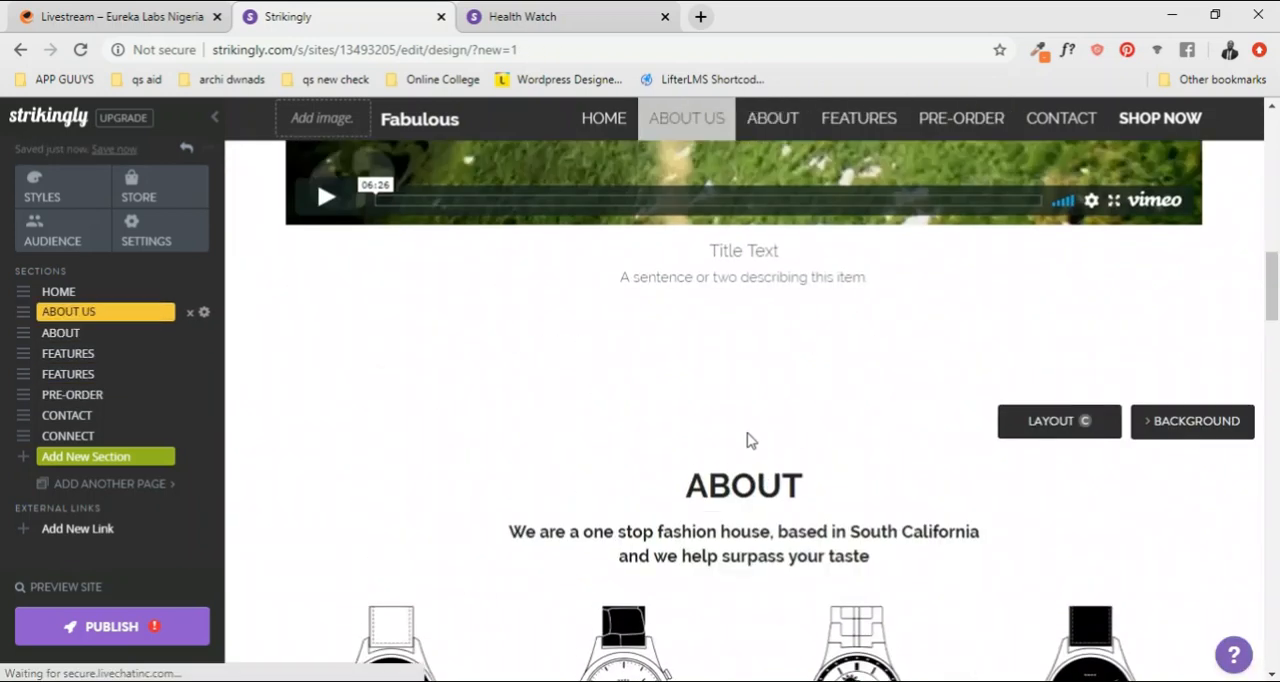
double_click(747, 486)
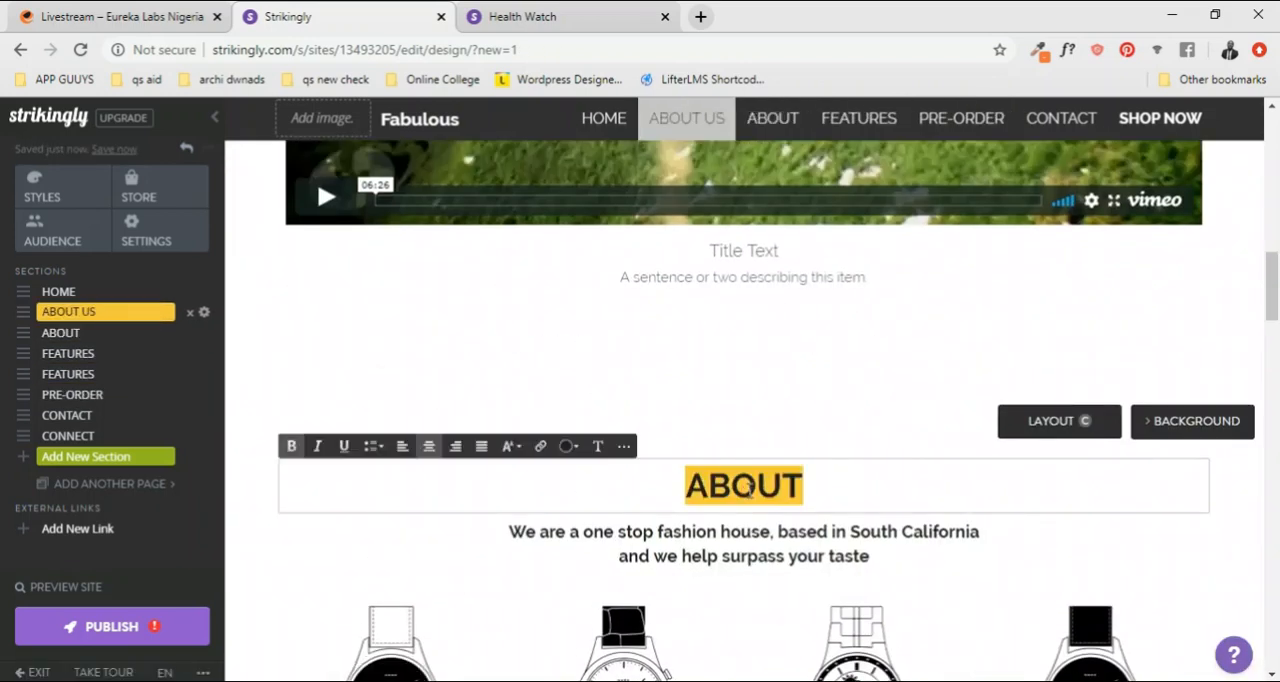
text(GALLERY)
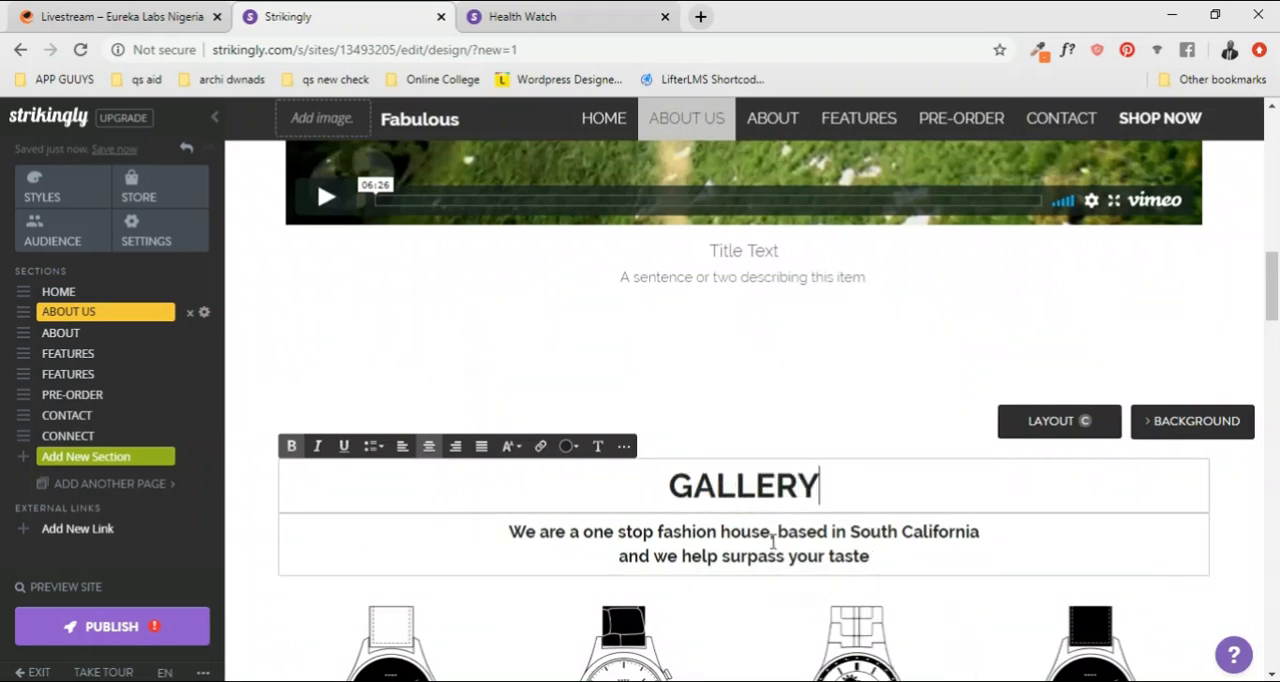
Step: Replace the two-line description under the GALLERY heading with the HOME tagline "Style, Art, Fashion, Expression"
click(723, 529)
scroll(831, 553, down, 1)
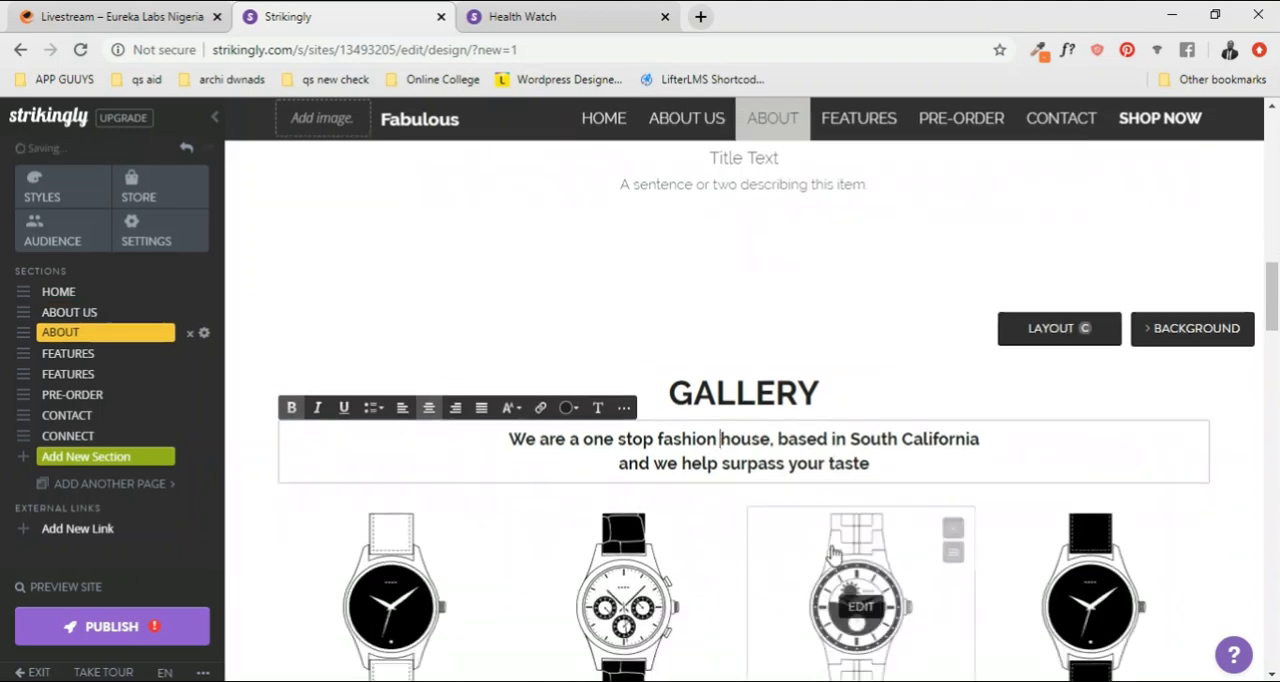
drag(872, 465, 512, 445)
scroll(540, 380, up, 10)
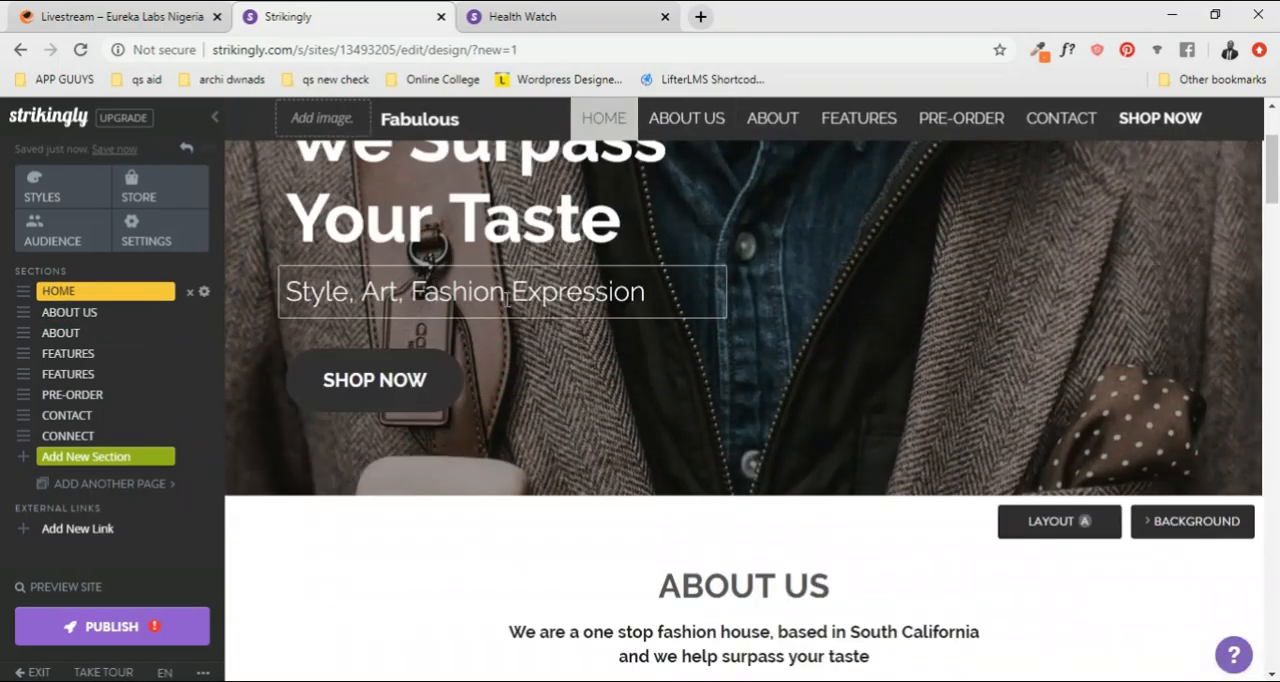
click(505, 298)
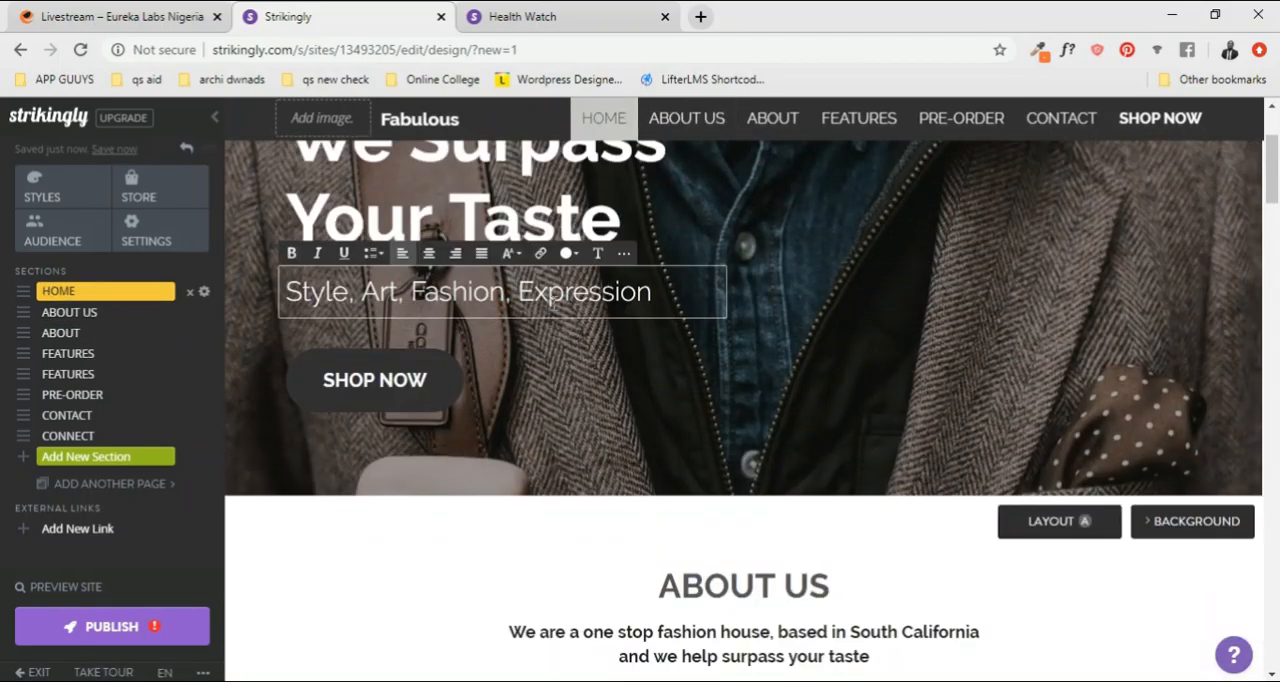
triple_click(552, 303)
key(ctrl+c)
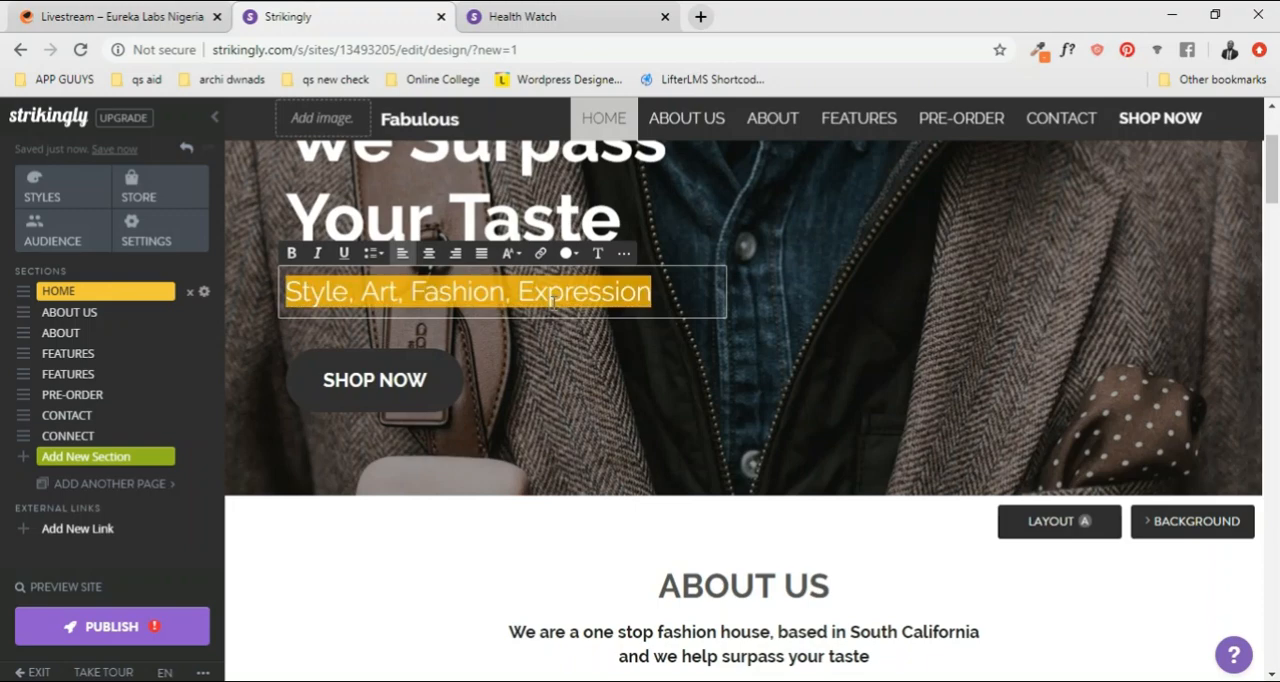
scroll(552, 303, down, 10)
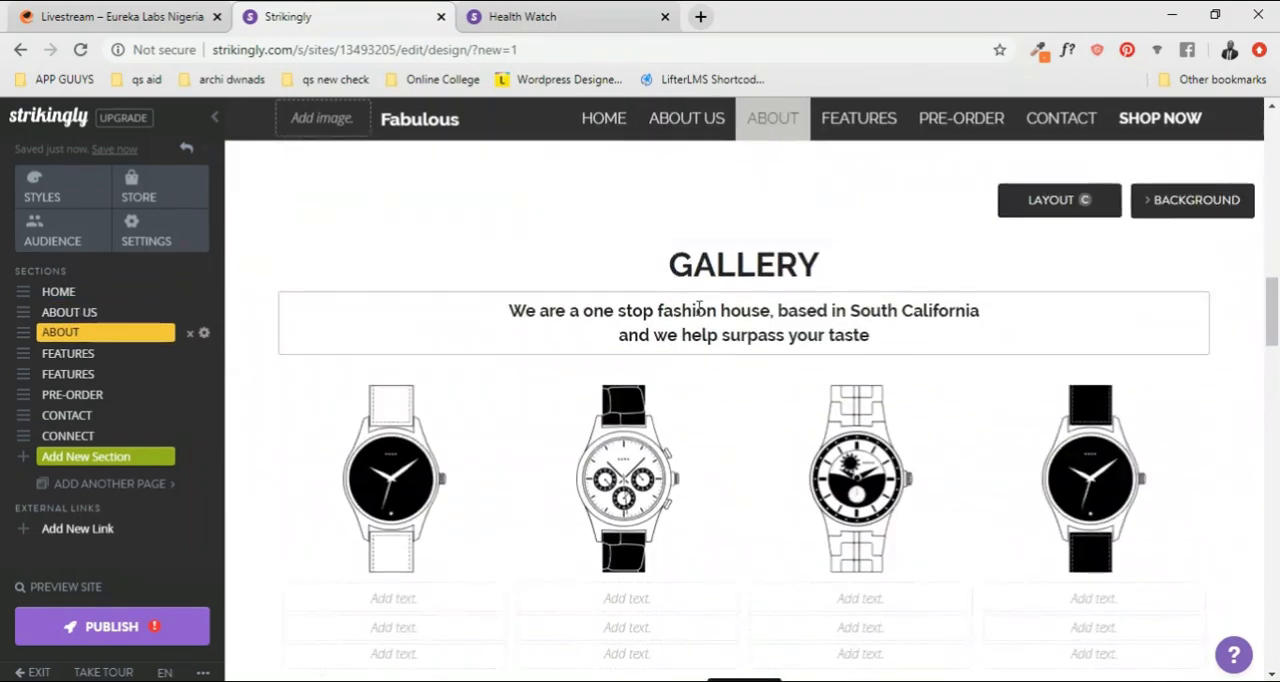
click(714, 310)
key(ctrl+a)
key(ctrl+v)
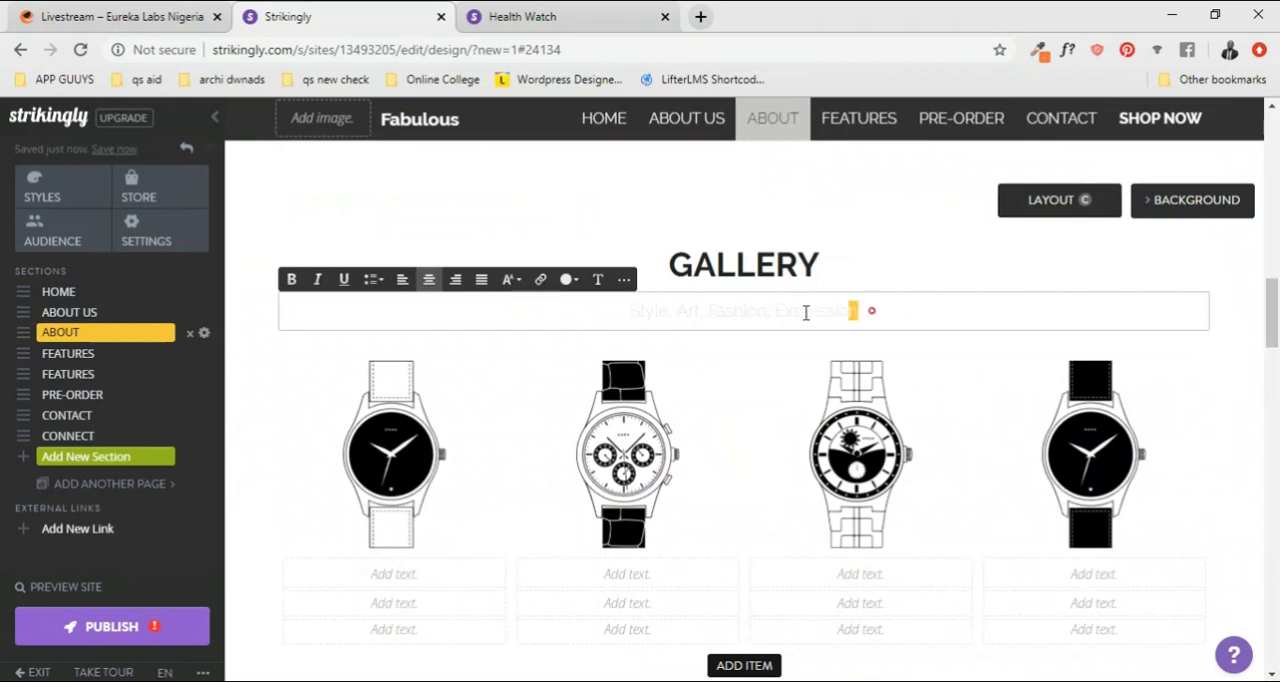
Step: Recolour the tagline under the GALLERY heading to black and set its text size to Large
drag(858, 312, 525, 316)
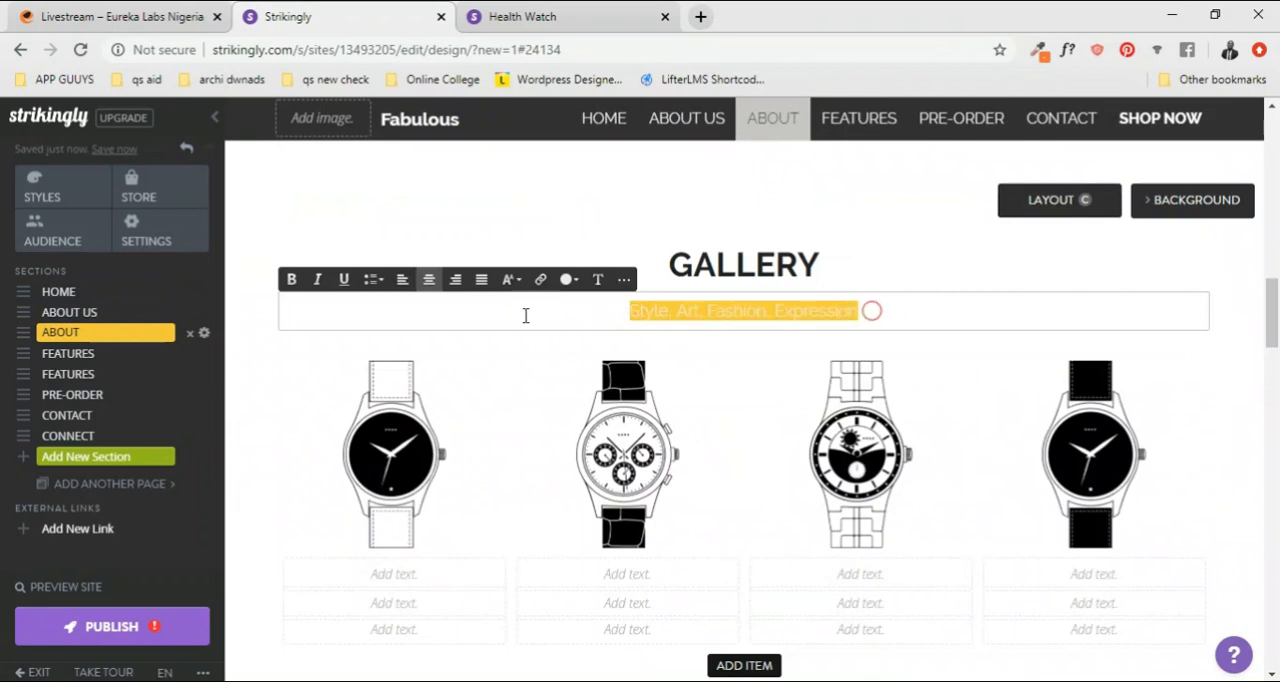
click(571, 281)
click(609, 326)
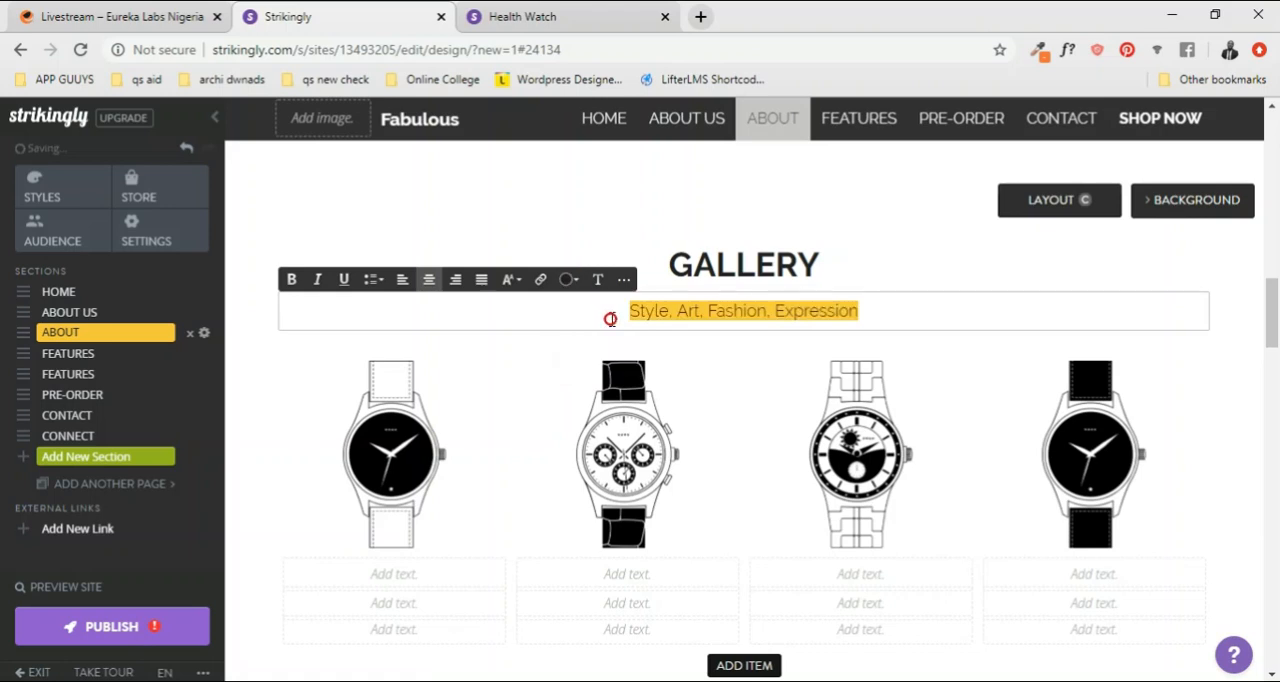
click(512, 280)
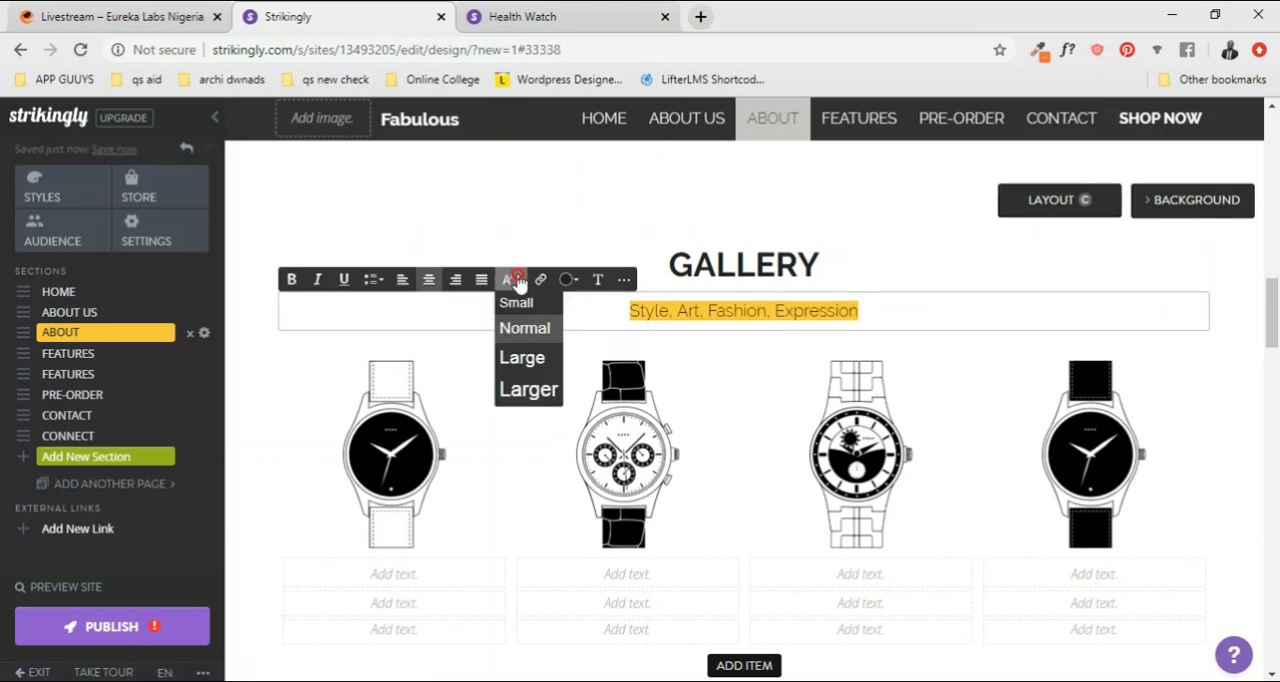
click(518, 362)
scroll(935, 343, up, 2)
scroll(940, 400, down, 2)
click(937, 423)
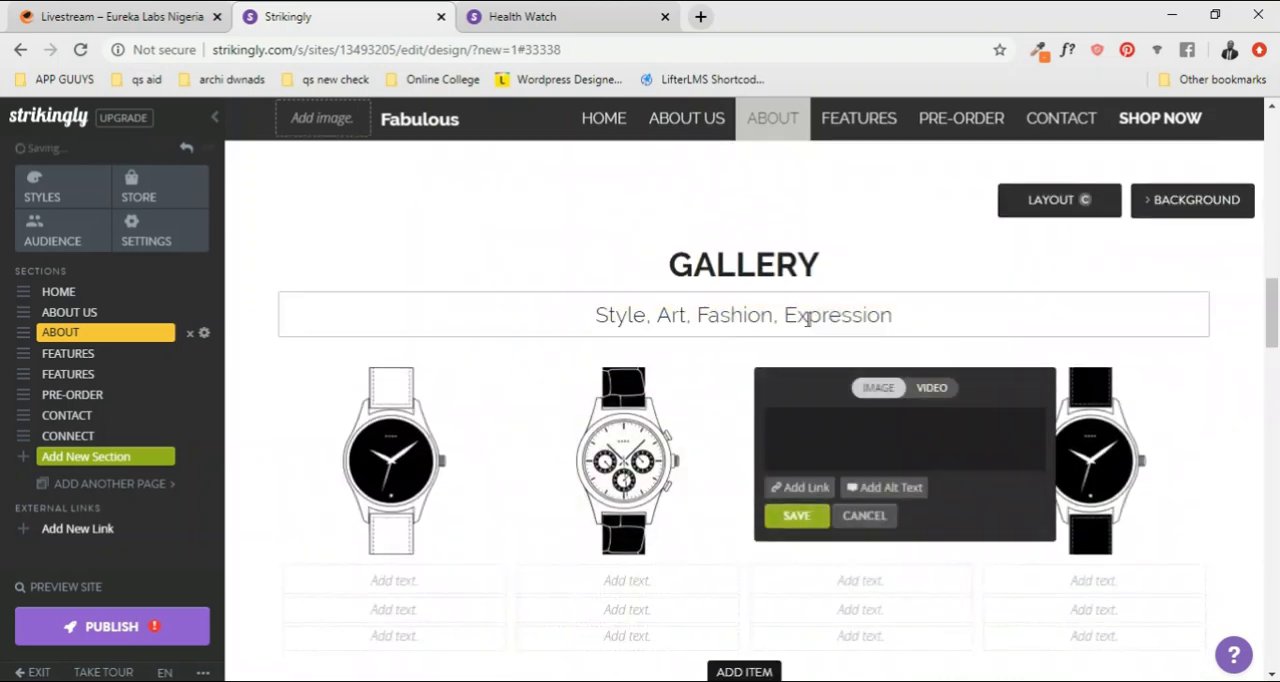
Step: Replace the first three watch images under GALLERY with computer photos: a man in a suit, a man in a black hat, and a wristwatch with shoe
scroll(700, 400, down, 1)
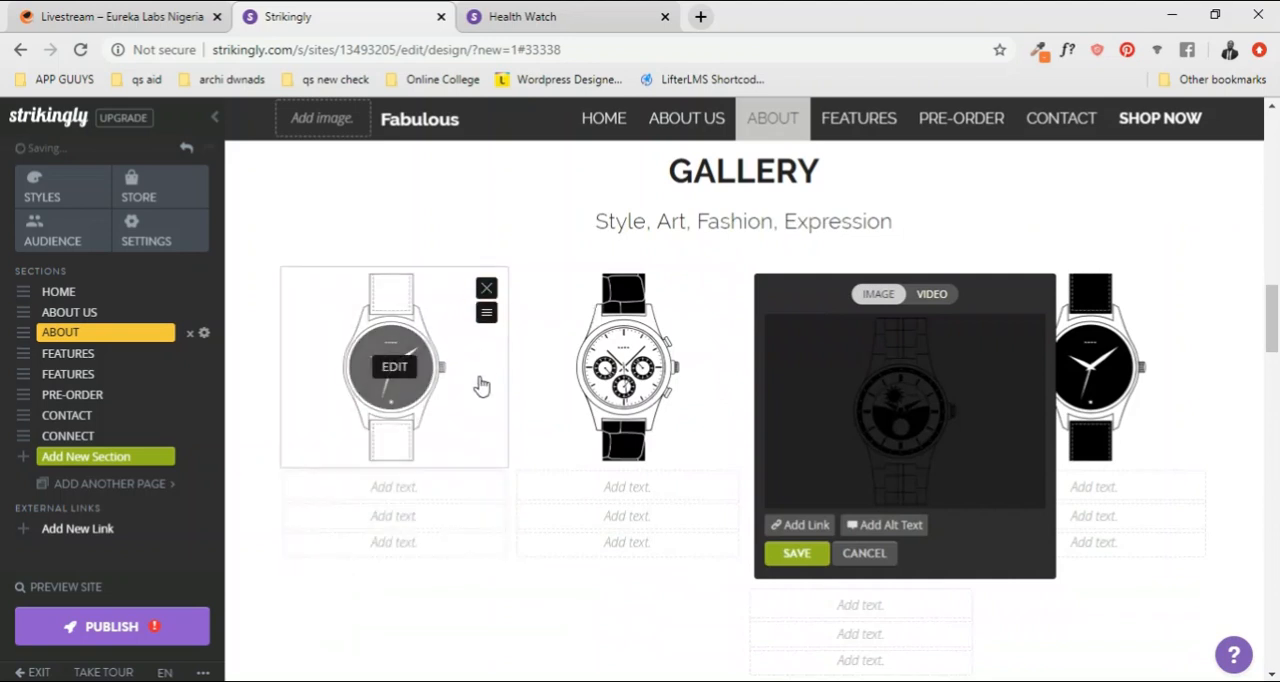
click(397, 364)
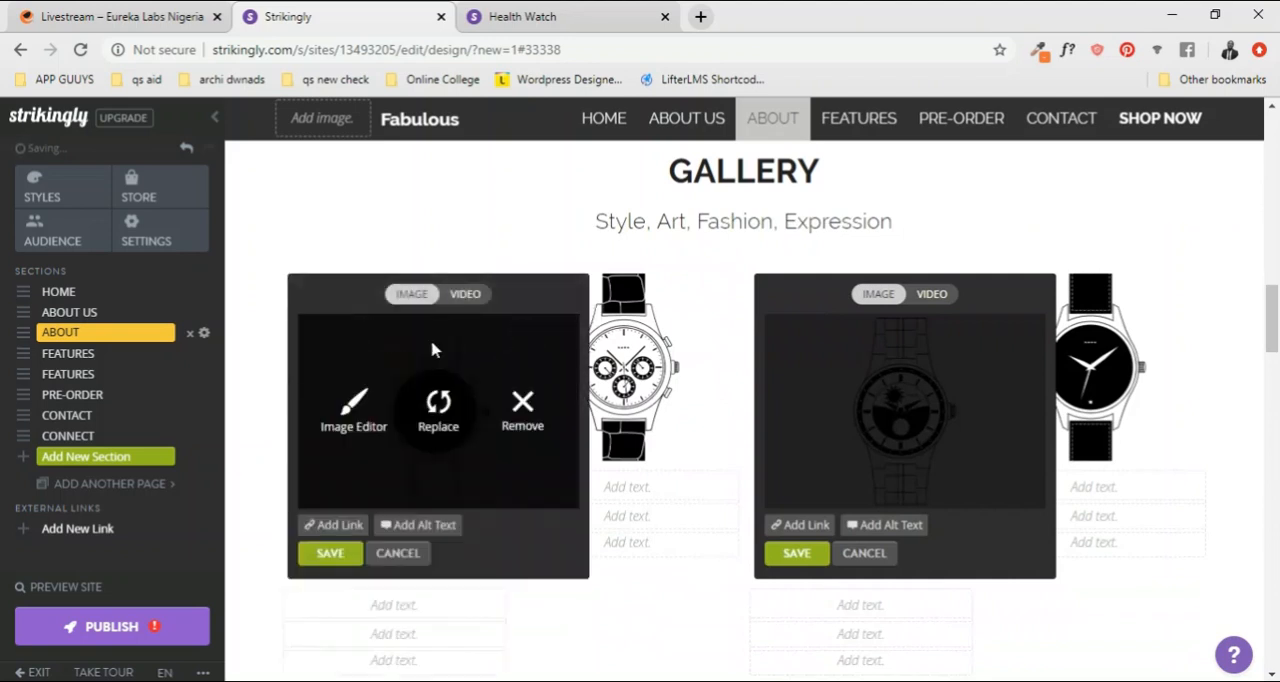
click(441, 411)
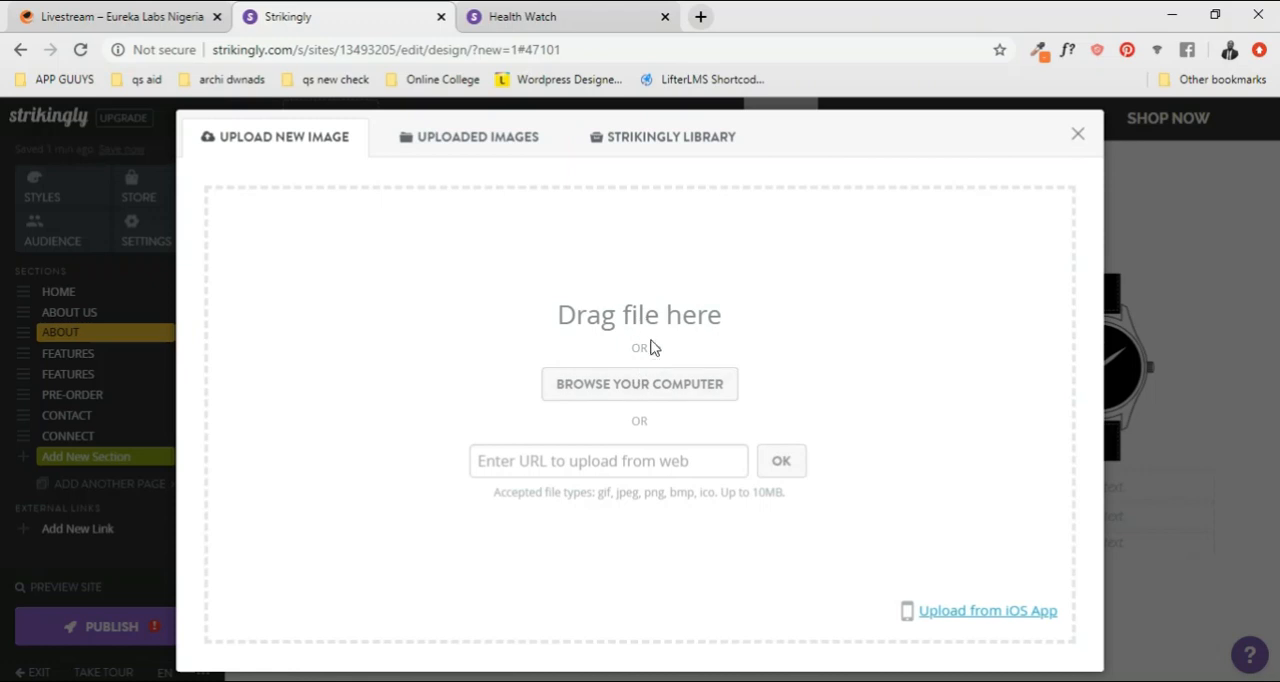
click(472, 140)
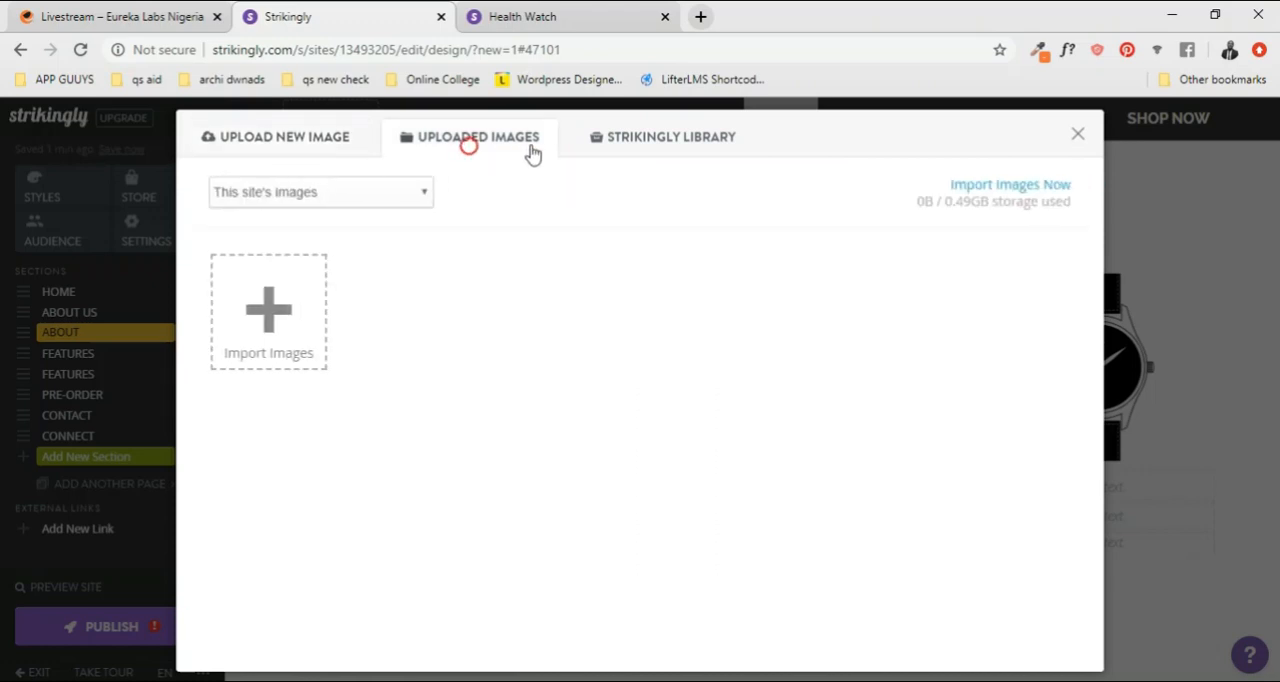
click(625, 141)
click(489, 138)
click(285, 137)
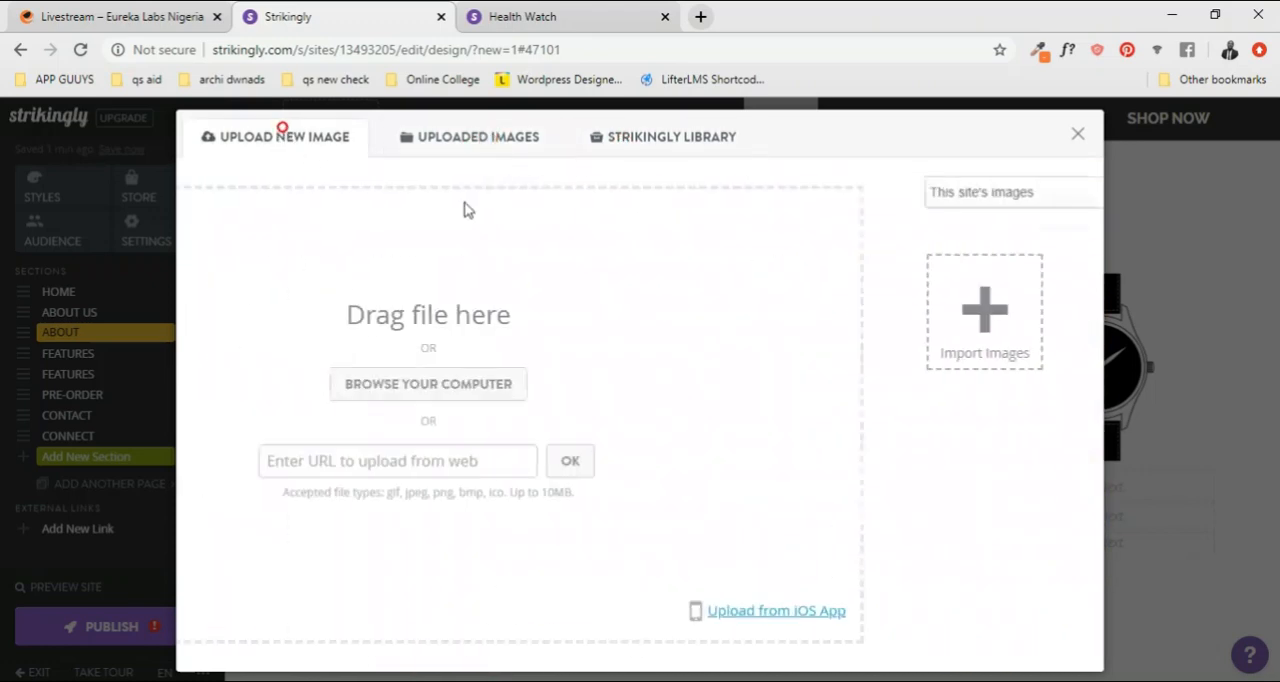
click(490, 139)
click(689, 137)
click(342, 135)
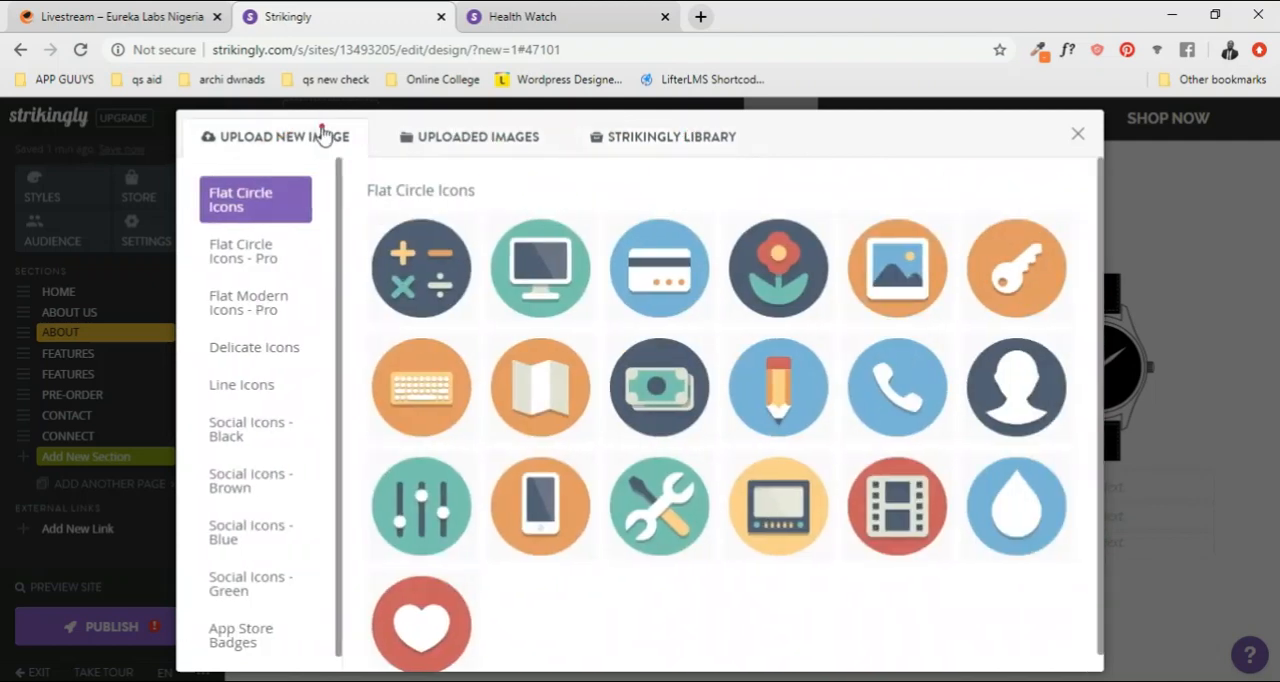
click(625, 391)
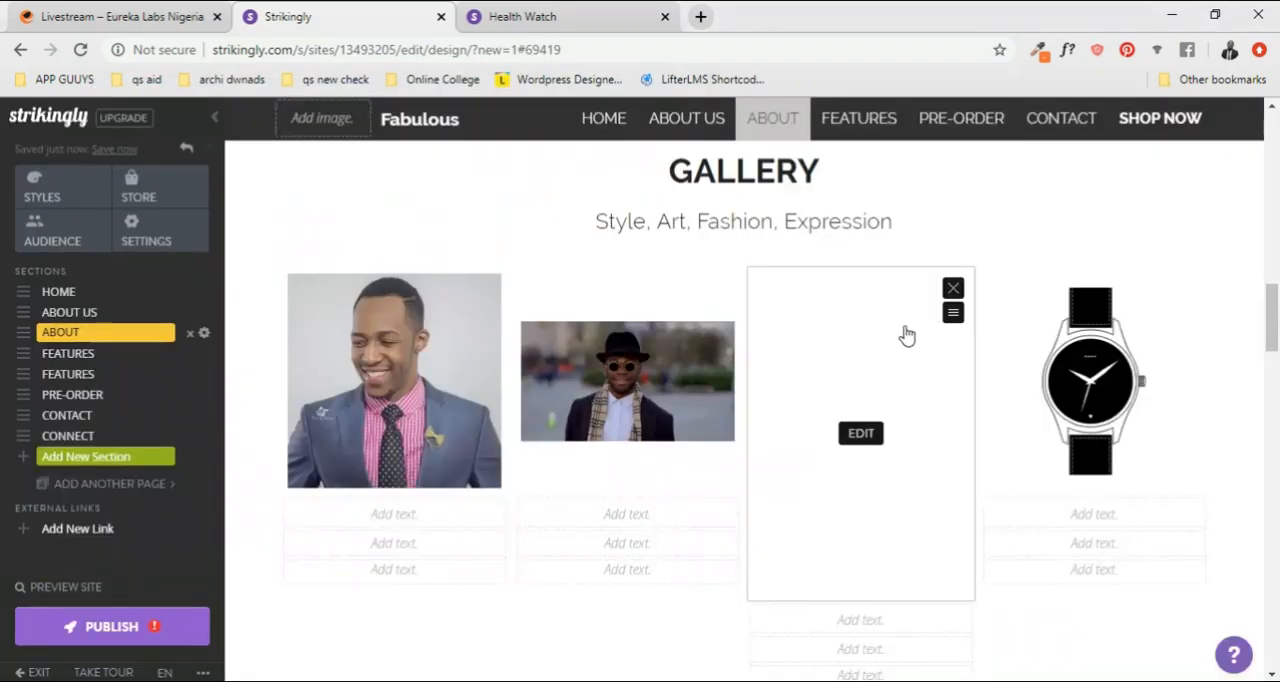
click(953, 289)
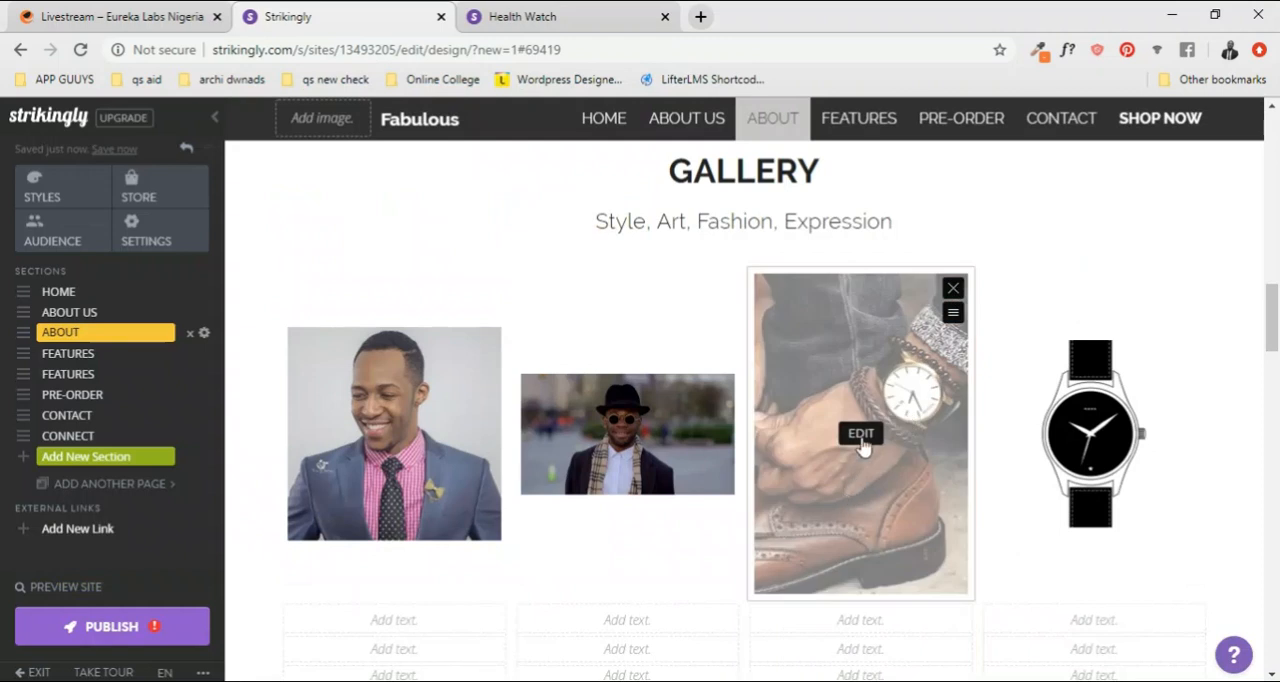
Step: Crop the third GALLERY photo, the wristwatch and brown shoe, to a square framed slightly above its middle and save it
click(861, 436)
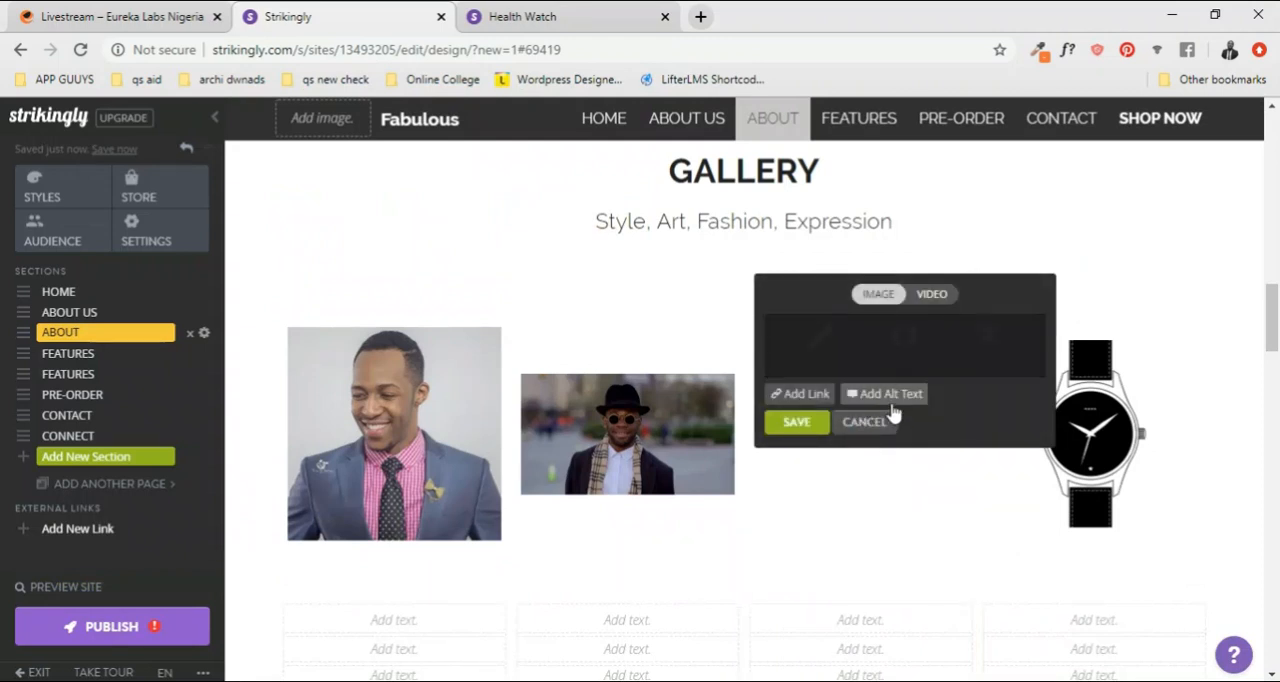
click(815, 350)
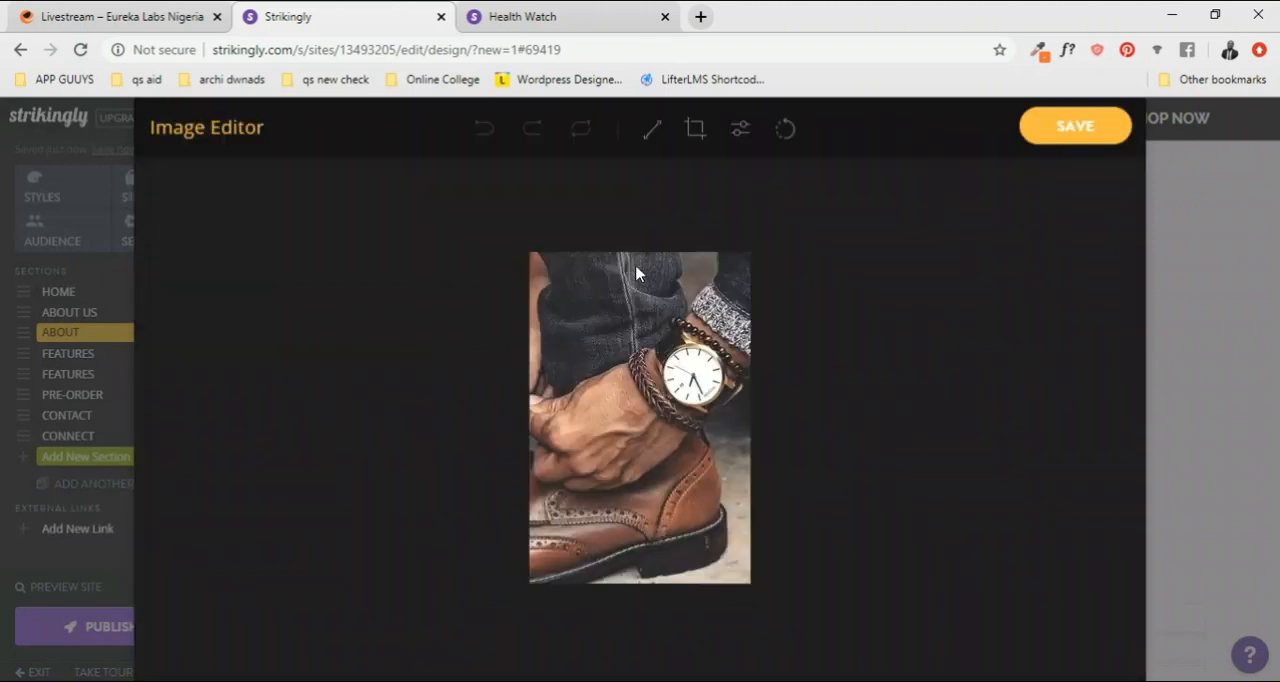
click(695, 128)
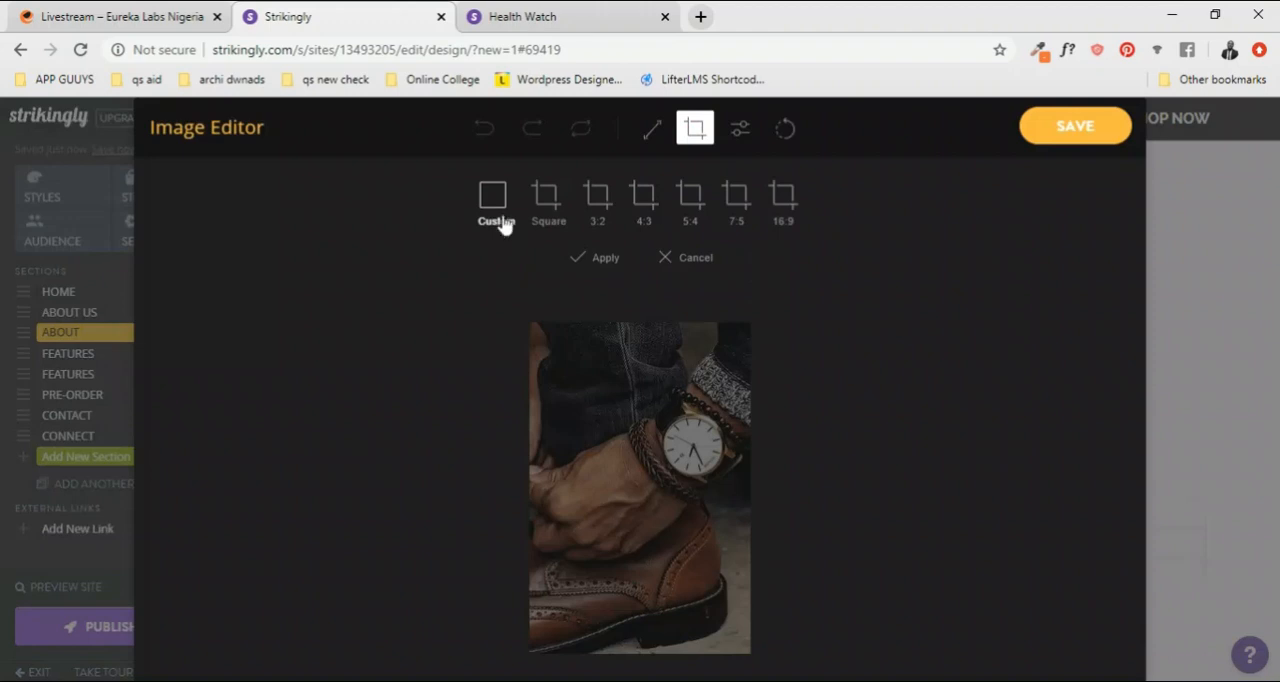
click(555, 205)
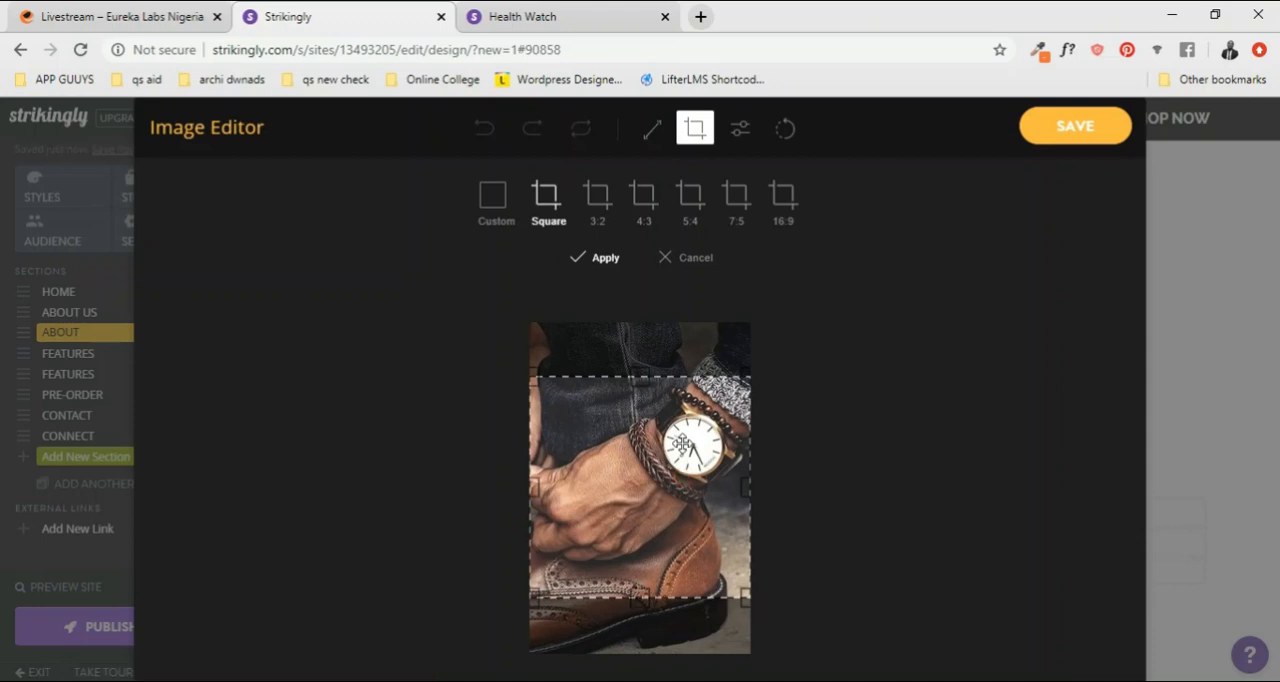
mouse_move(664, 462)
mouse_down()
mouse_move(664, 444)
mouse_move(664, 459)
mouse_up()
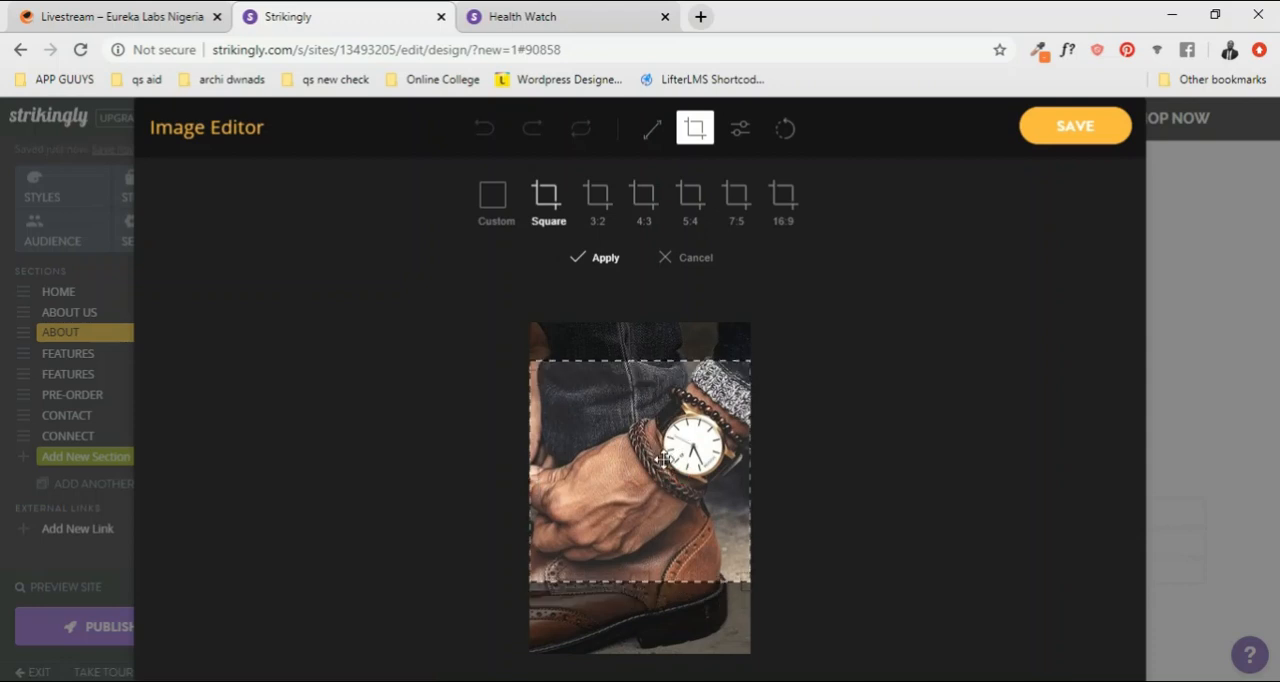
click(1084, 128)
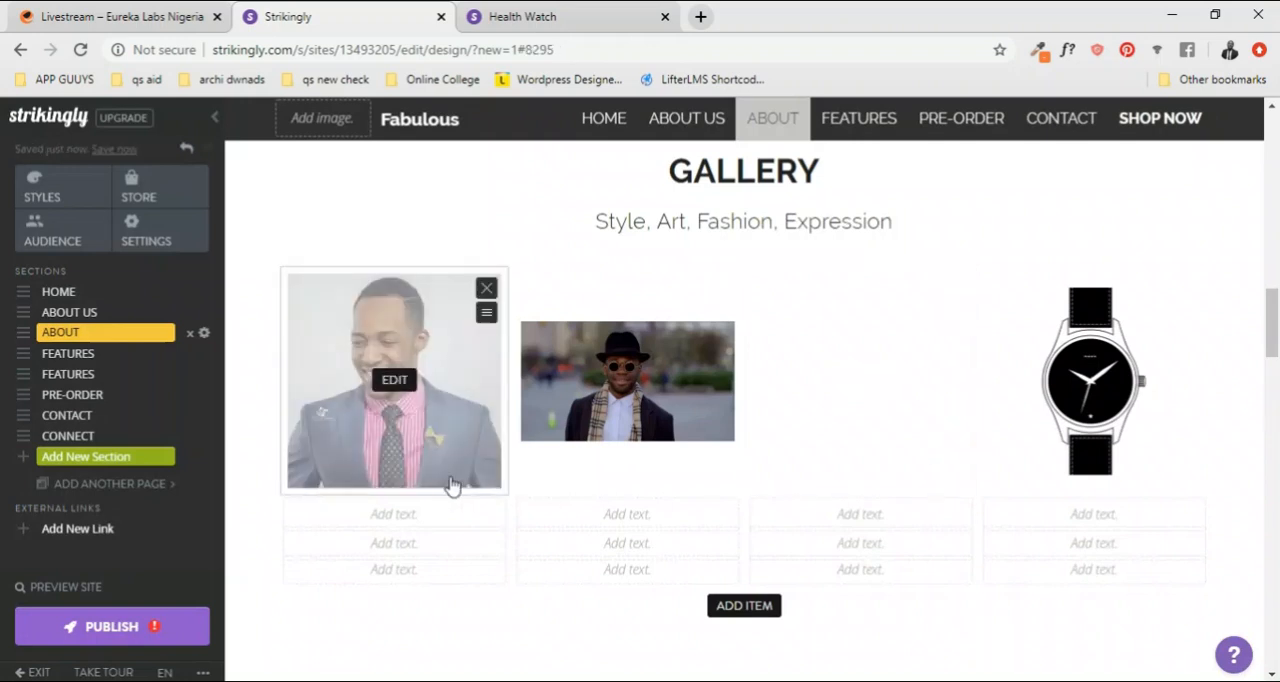
Step: Crop the second GALLERY photo, the man in the black hat, to a square framed slightly left of its middle and save it
click(628, 358)
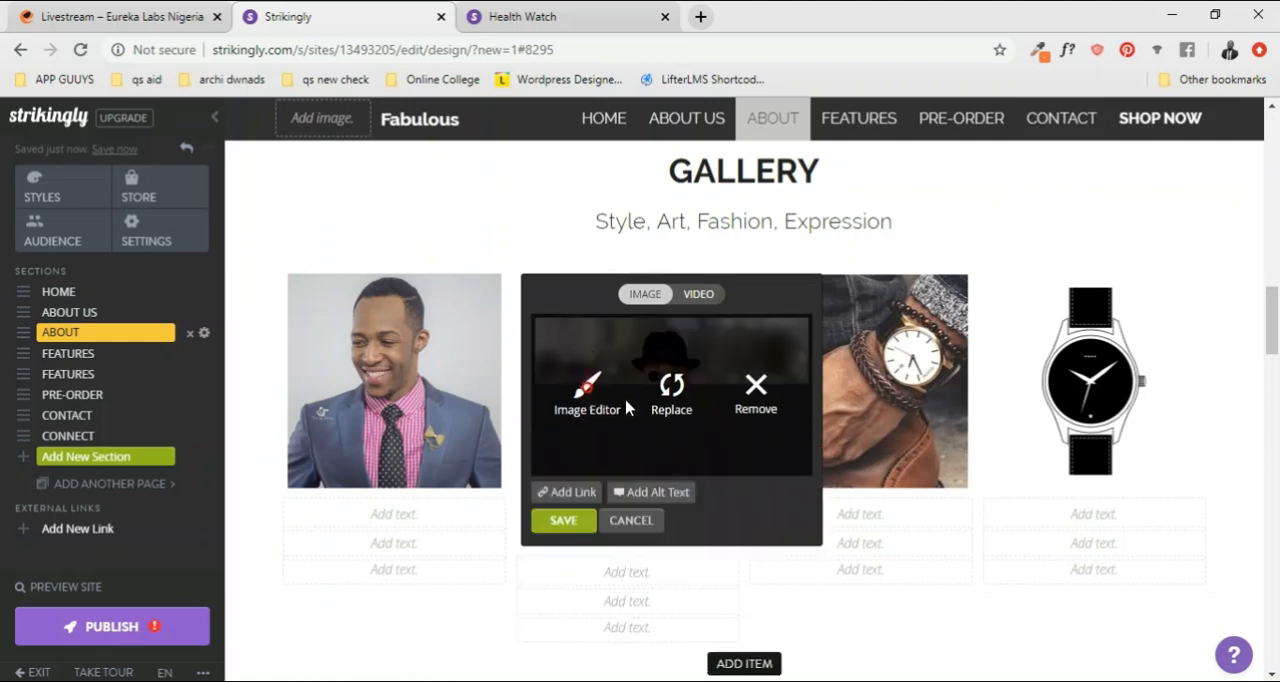
click(597, 398)
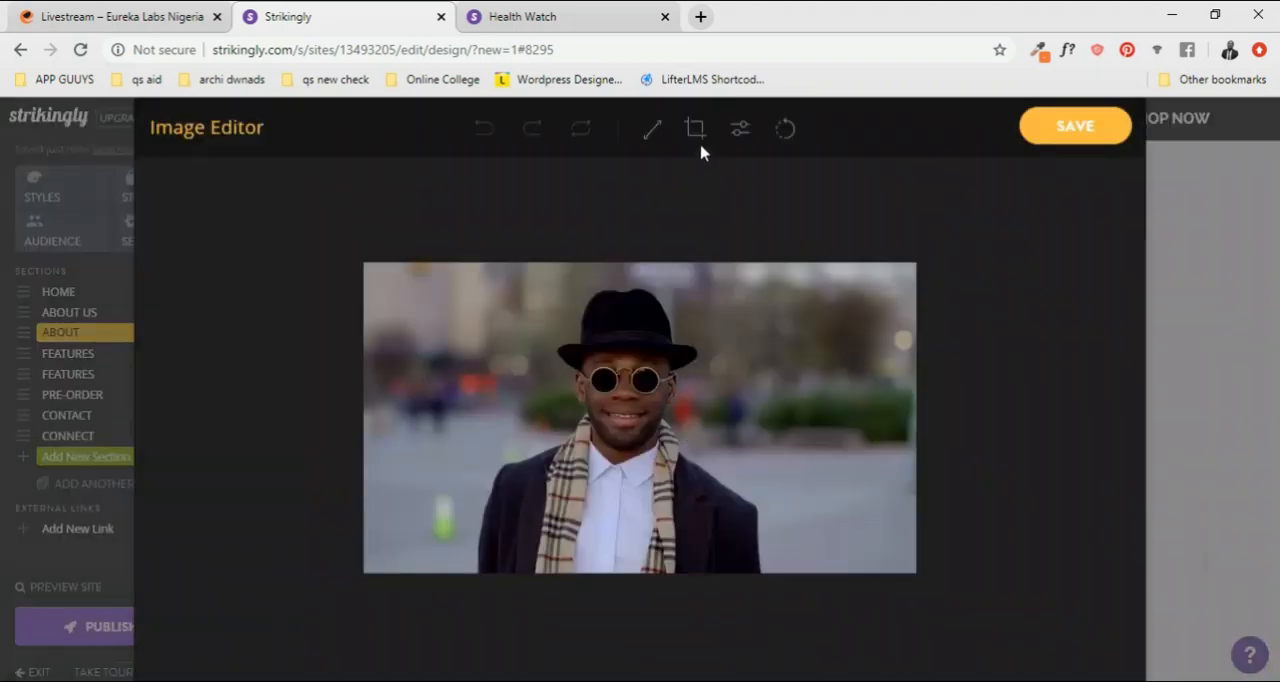
click(695, 130)
click(550, 203)
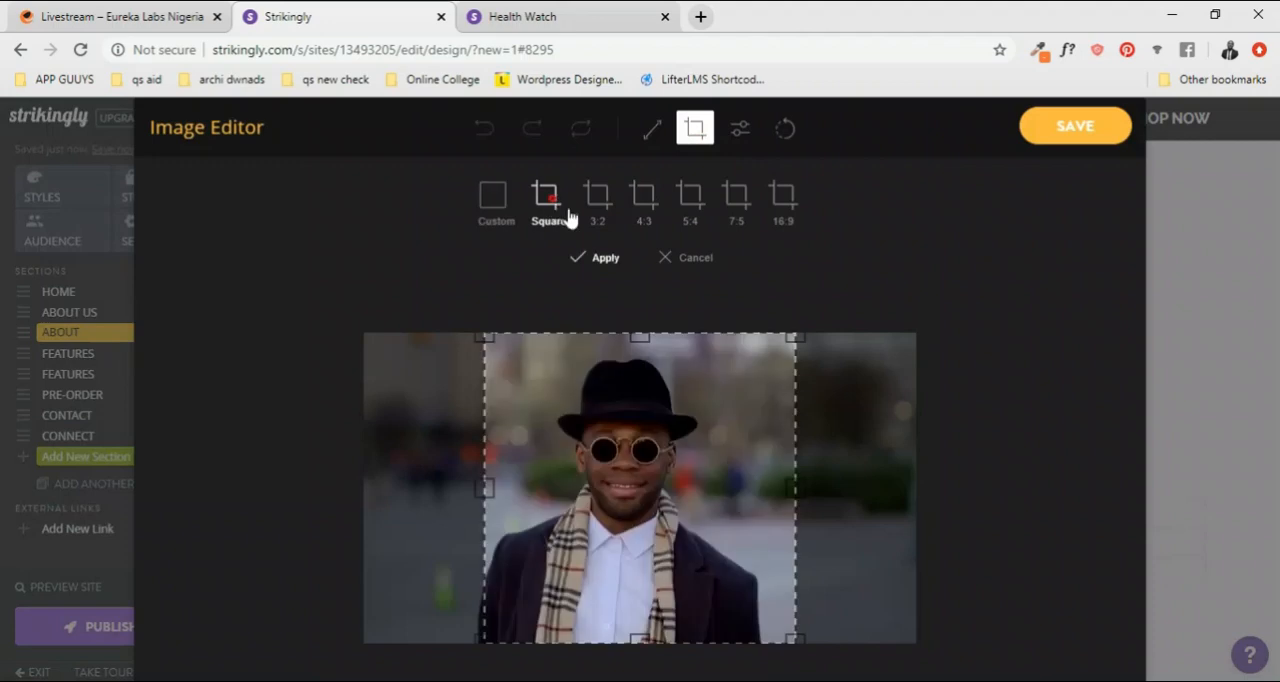
drag(669, 491, 661, 490)
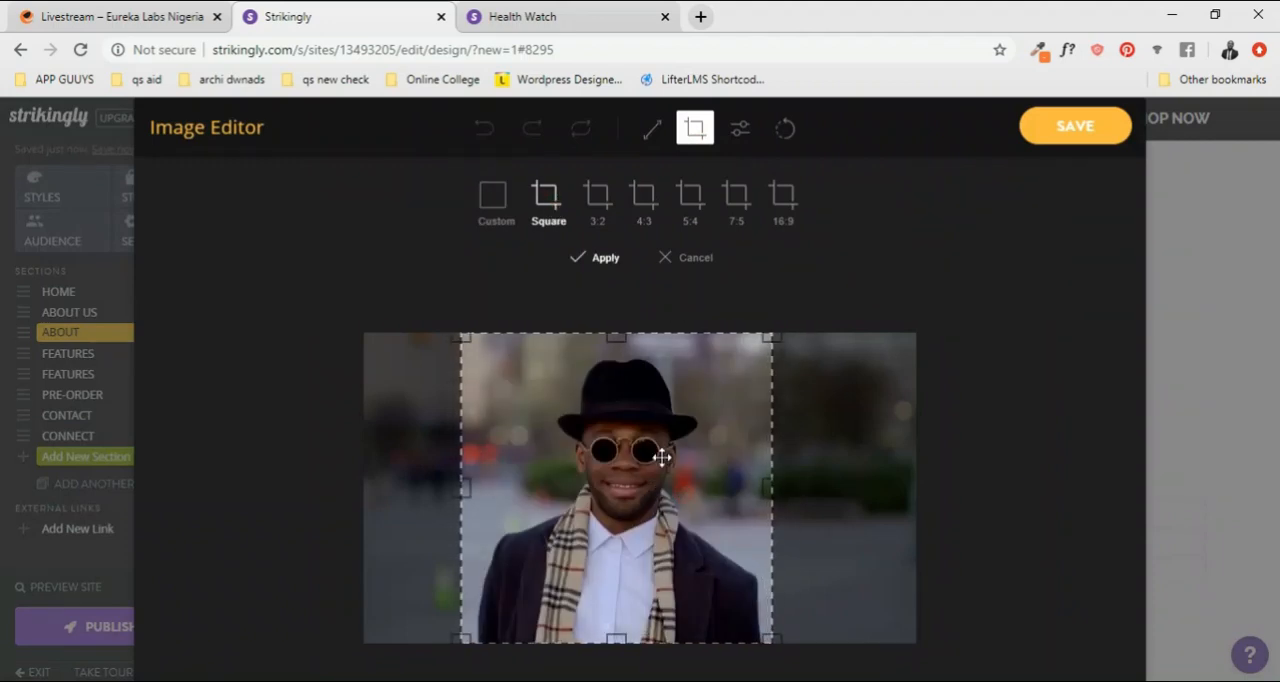
click(1040, 138)
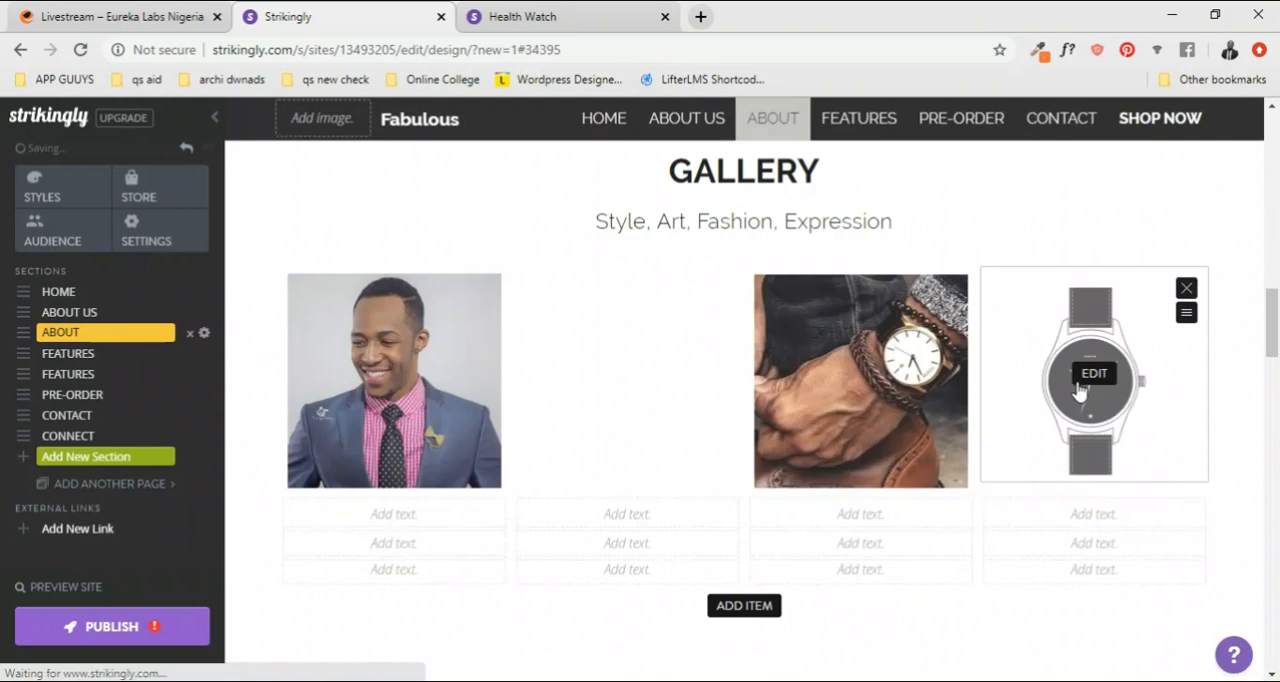
Step: Replace the fourth watch image under GALLERY with the "hipster-teacher" photo of a man in a brown blazer from the men's wear folder
click(1060, 420)
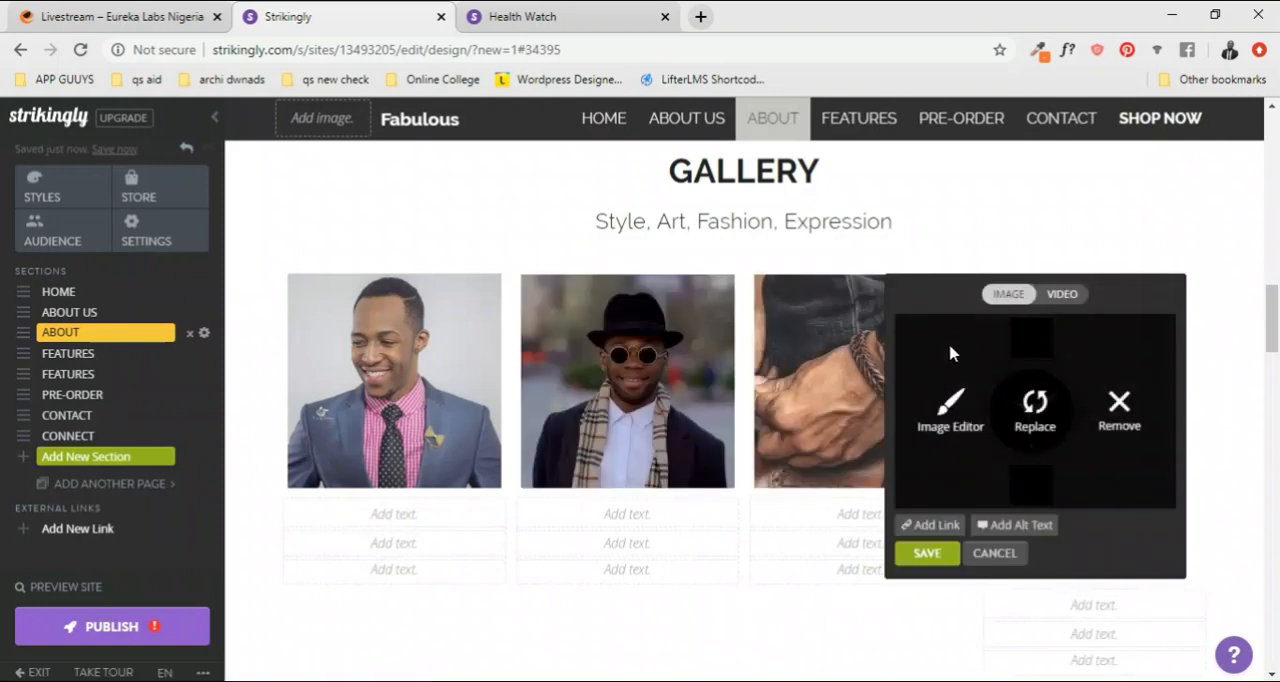
click(1033, 425)
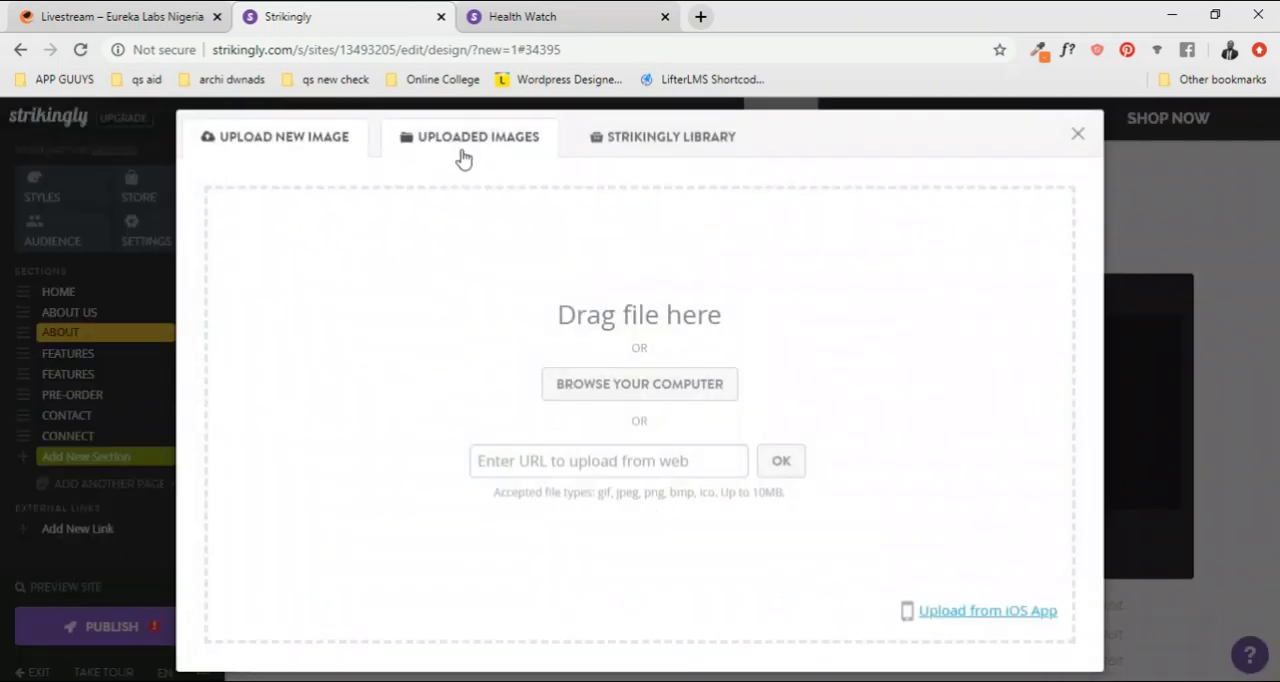
click(462, 150)
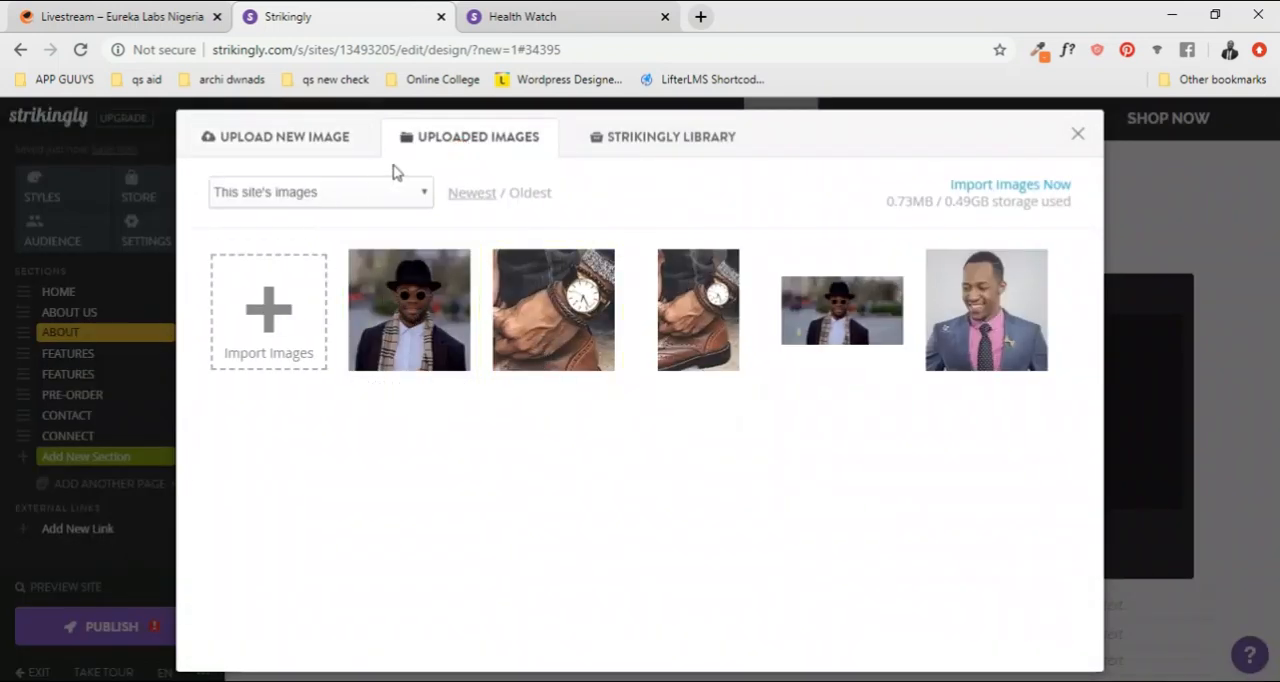
click(267, 140)
click(614, 386)
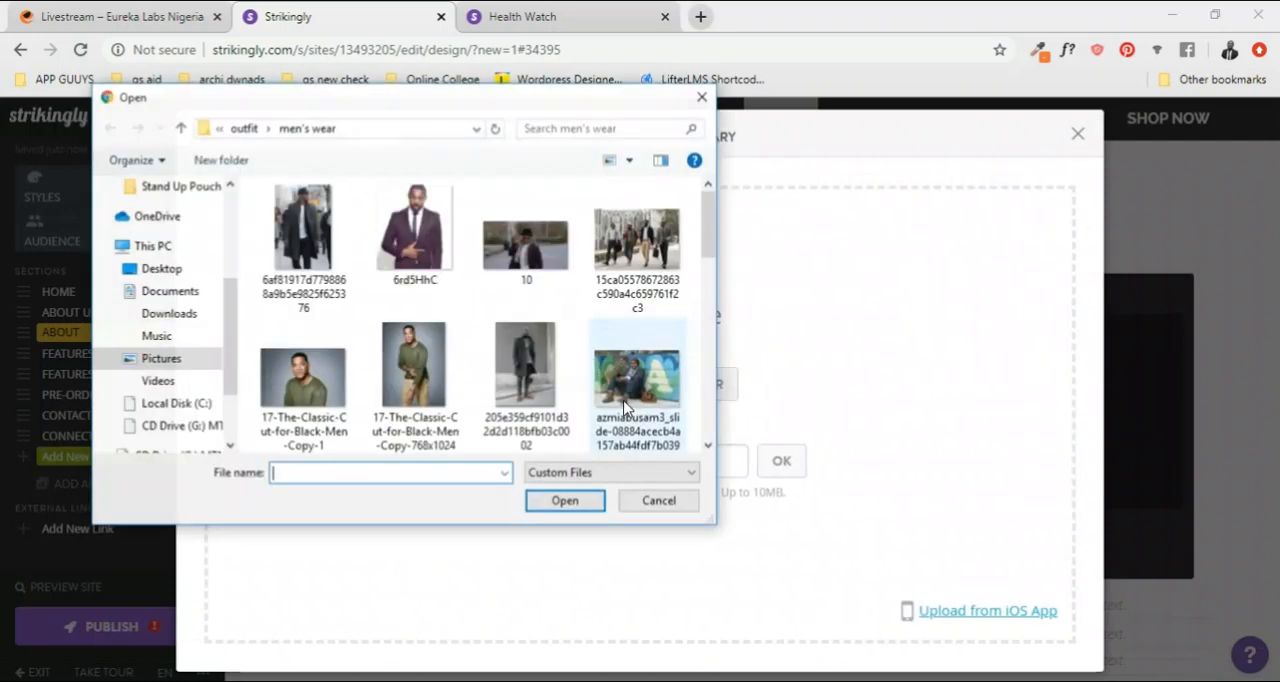
scroll(466, 320, down, 4)
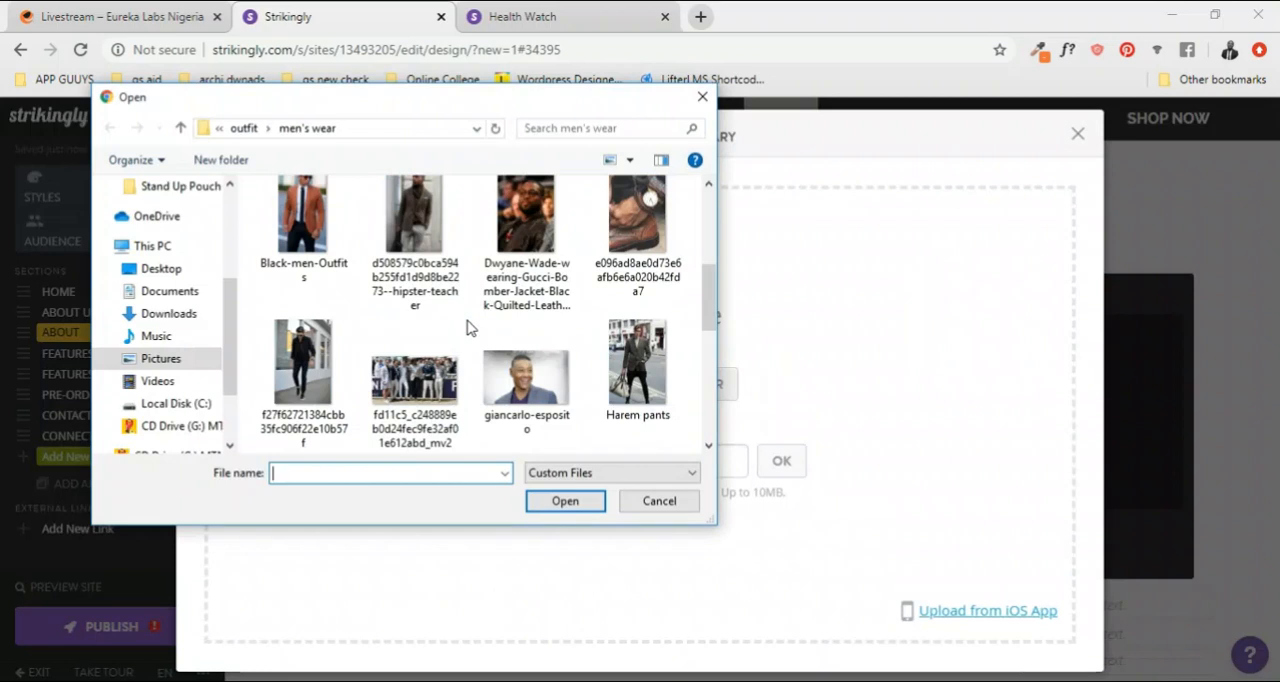
scroll(468, 327, down, 2)
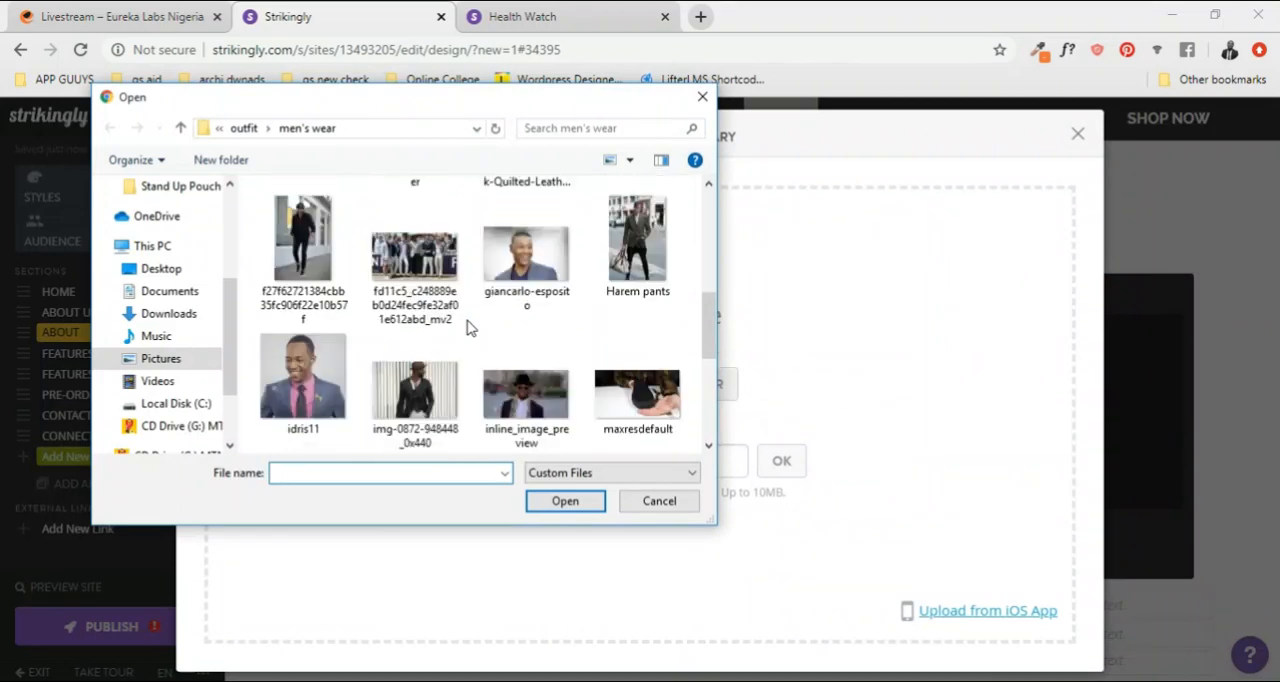
scroll(466, 328, up, 2)
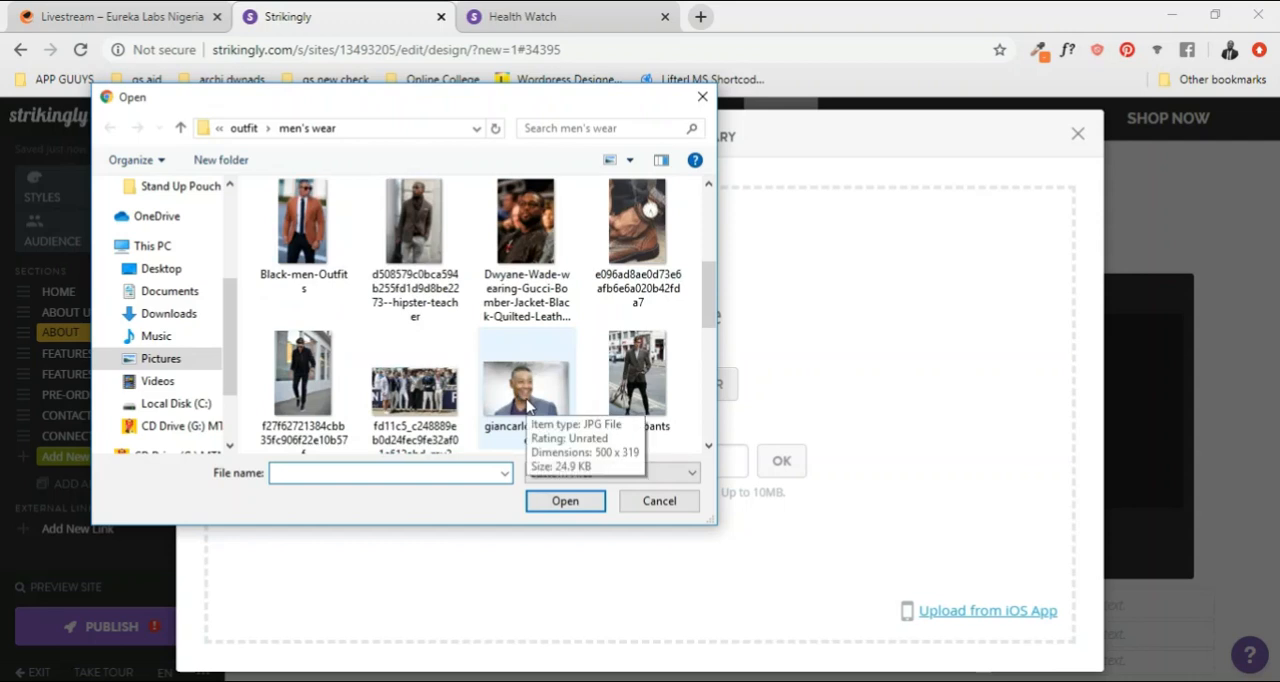
click(310, 228)
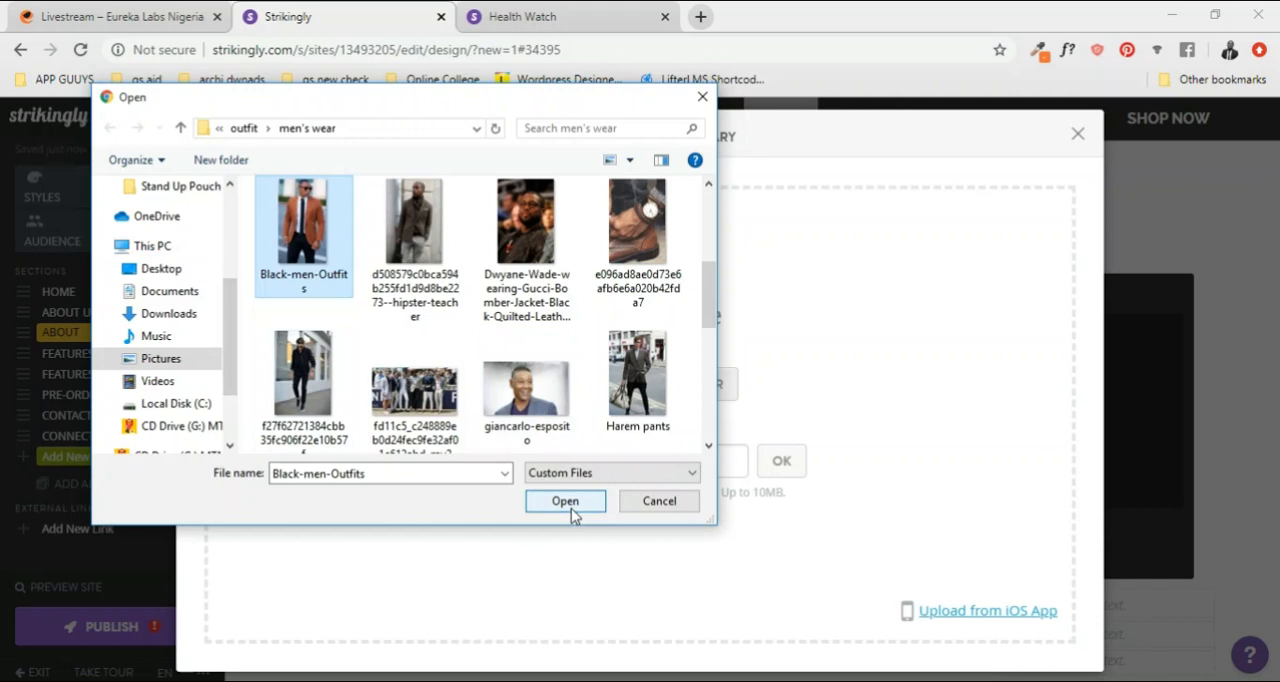
click(405, 235)
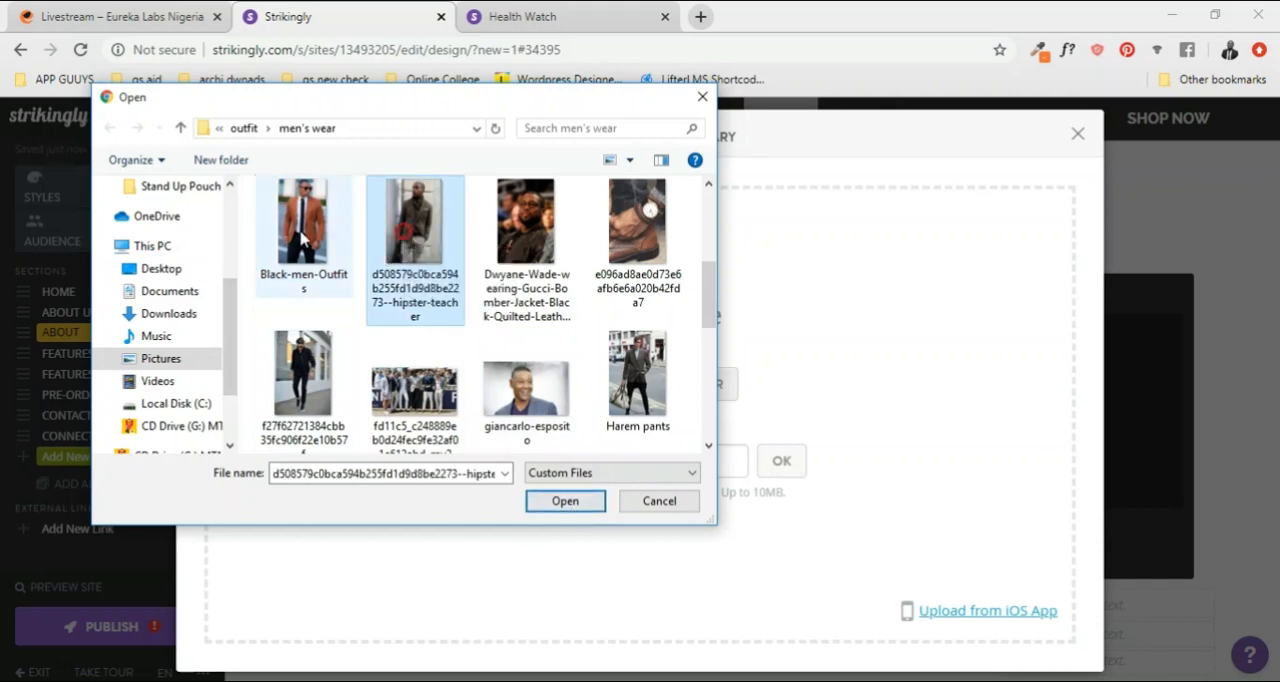
click(565, 501)
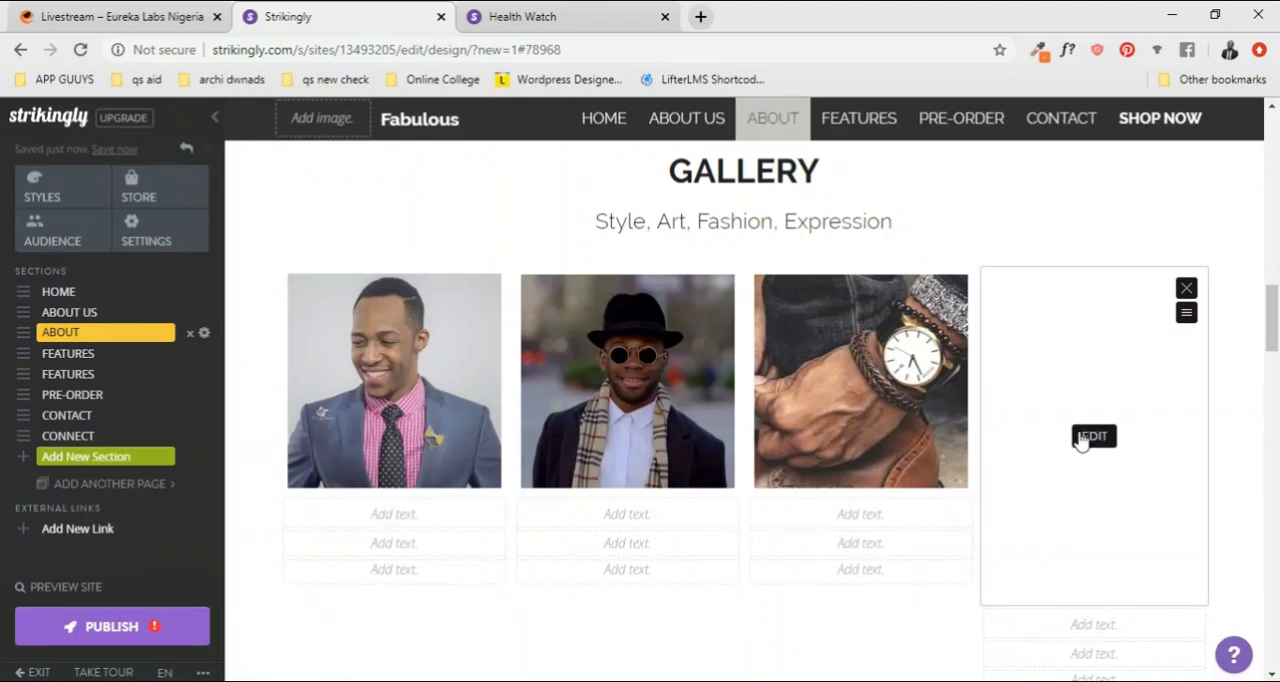
Step: Crop the fourth GALLERY photo, the man in the brown blazer, to a square framed at its upper end and save it
click(1095, 437)
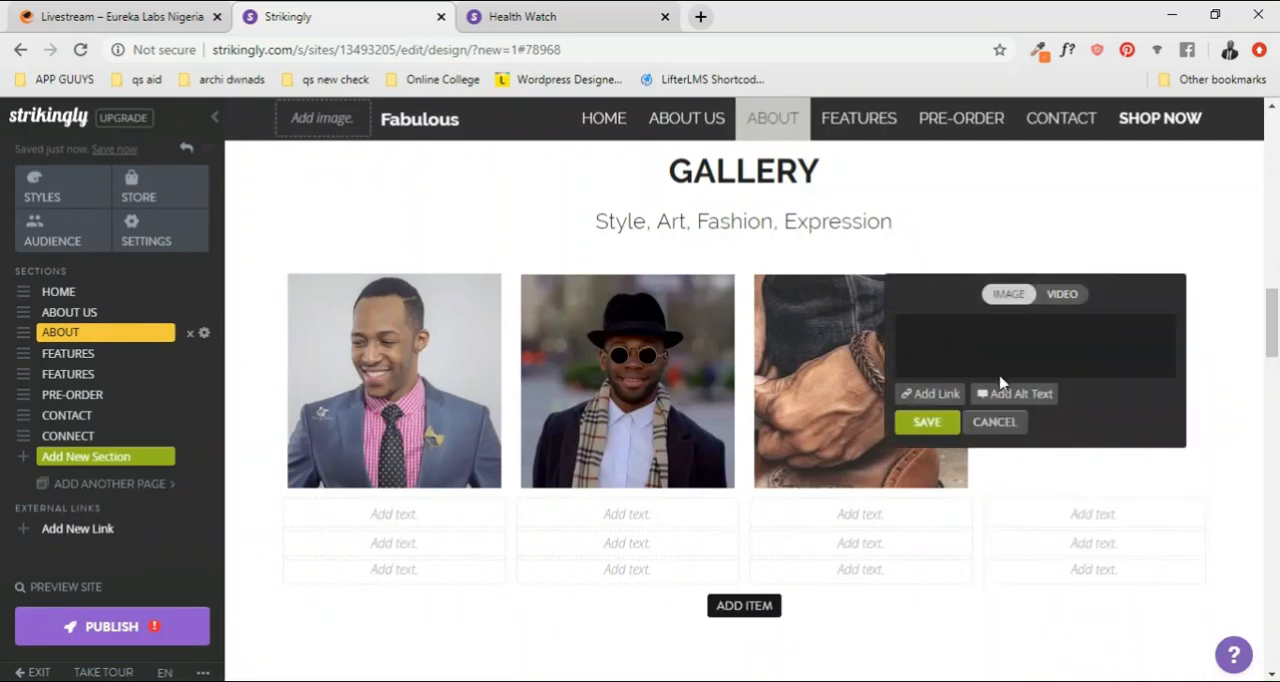
click(950, 345)
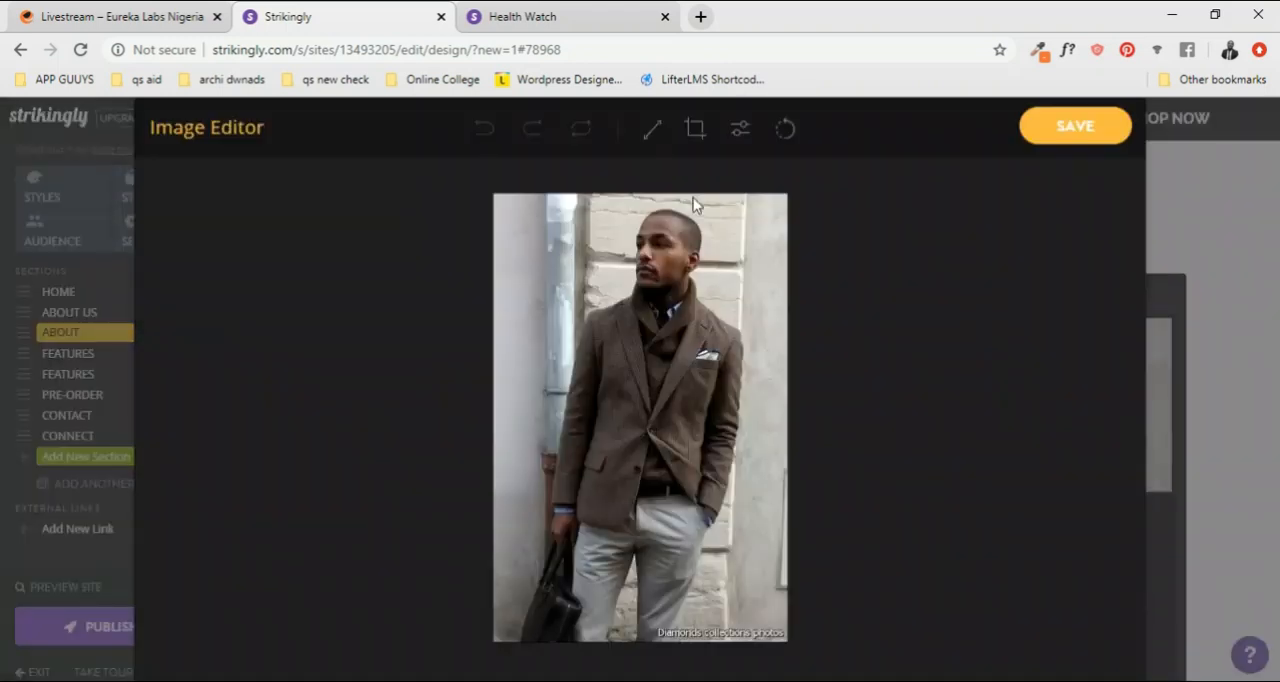
click(694, 130)
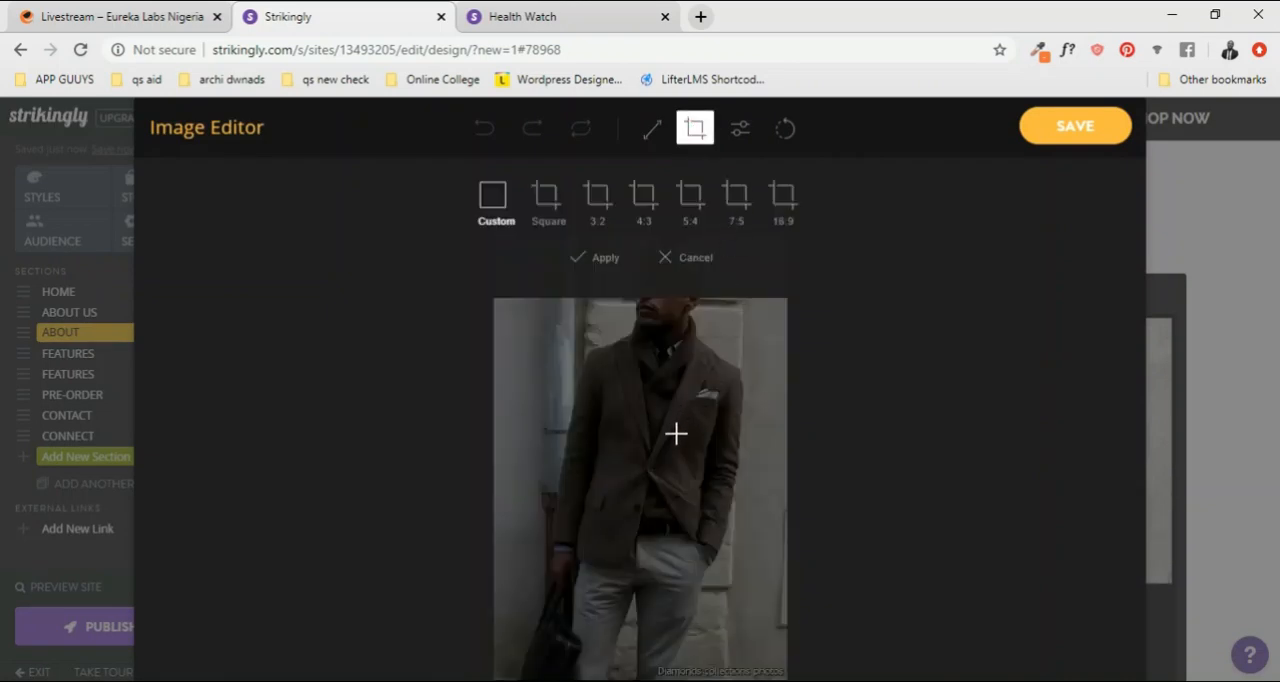
click(548, 197)
drag(713, 455, 718, 392)
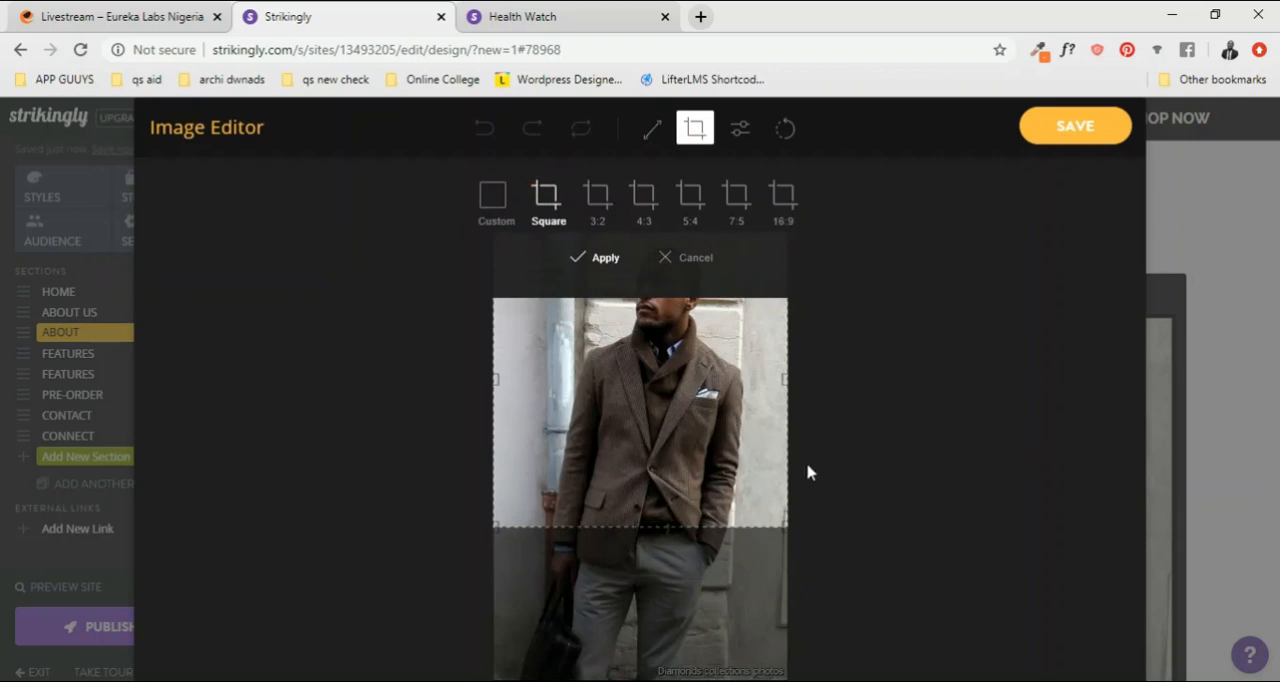
drag(688, 442, 690, 401)
click(1068, 125)
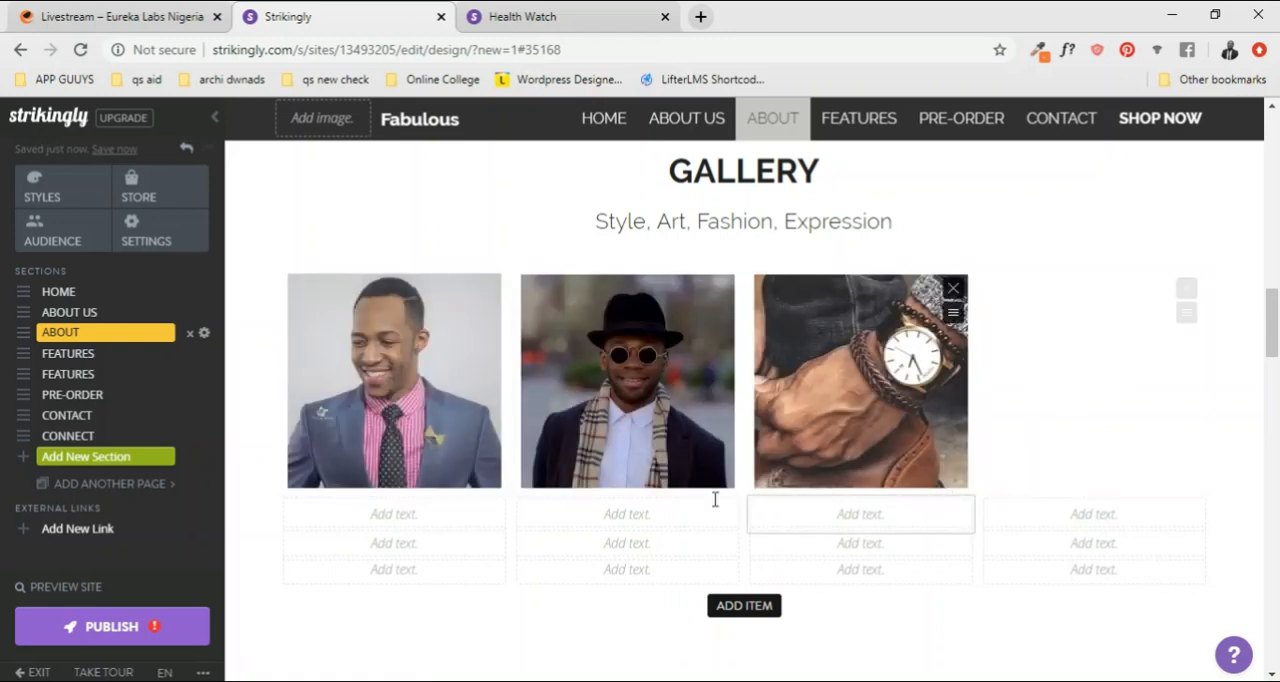
scroll(310, 528, down, 1)
scroll(329, 462, up, 1)
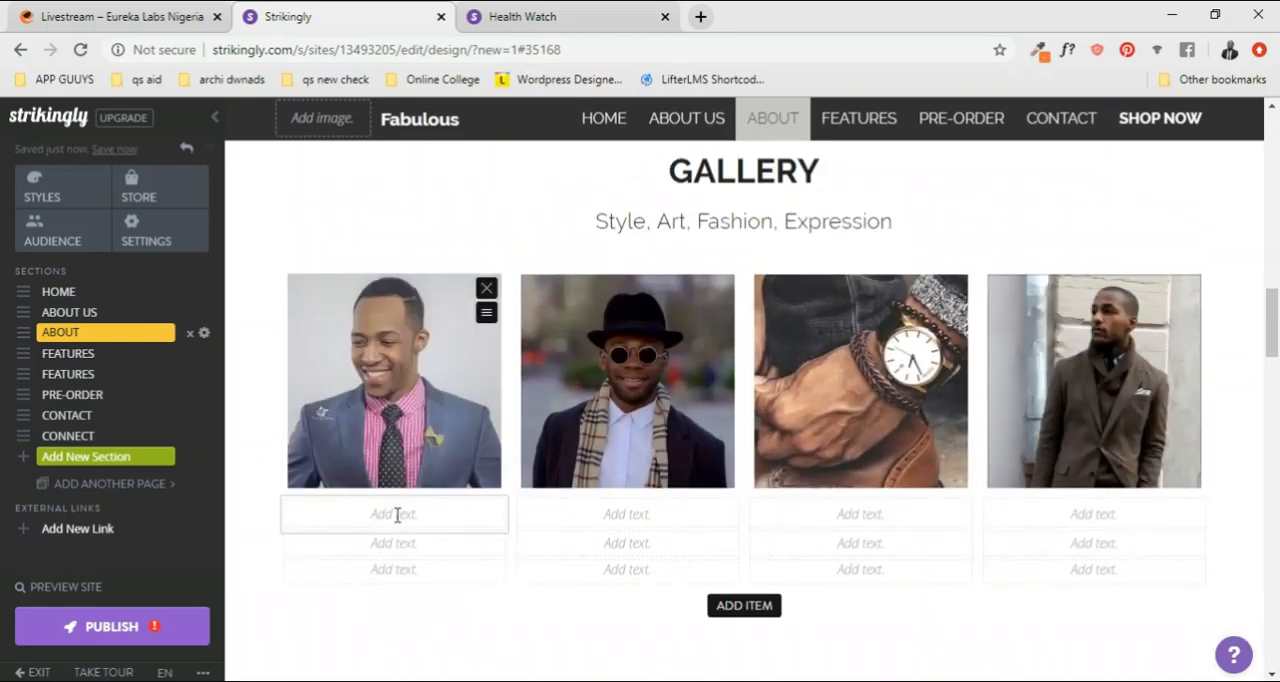
Step: Caption the first GALLERY photo with the title "Suit" and the description "Lorem ipsum" on the line beneath it
click(397, 515)
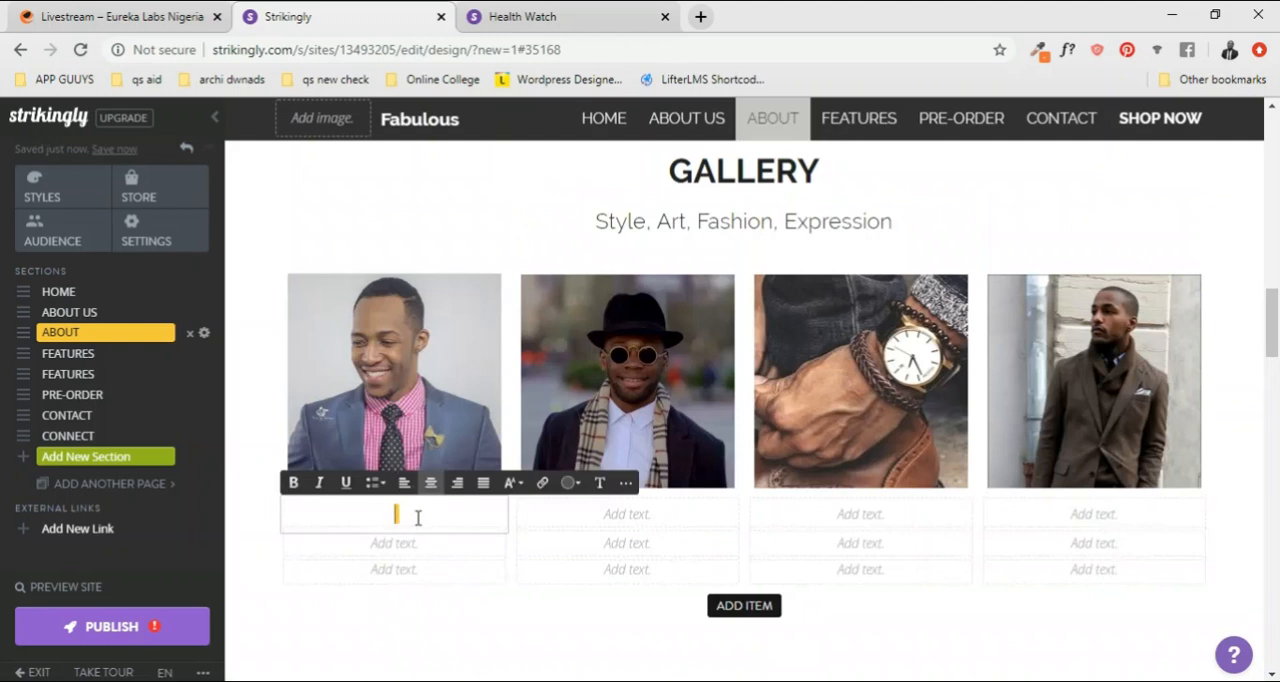
text(Suit)
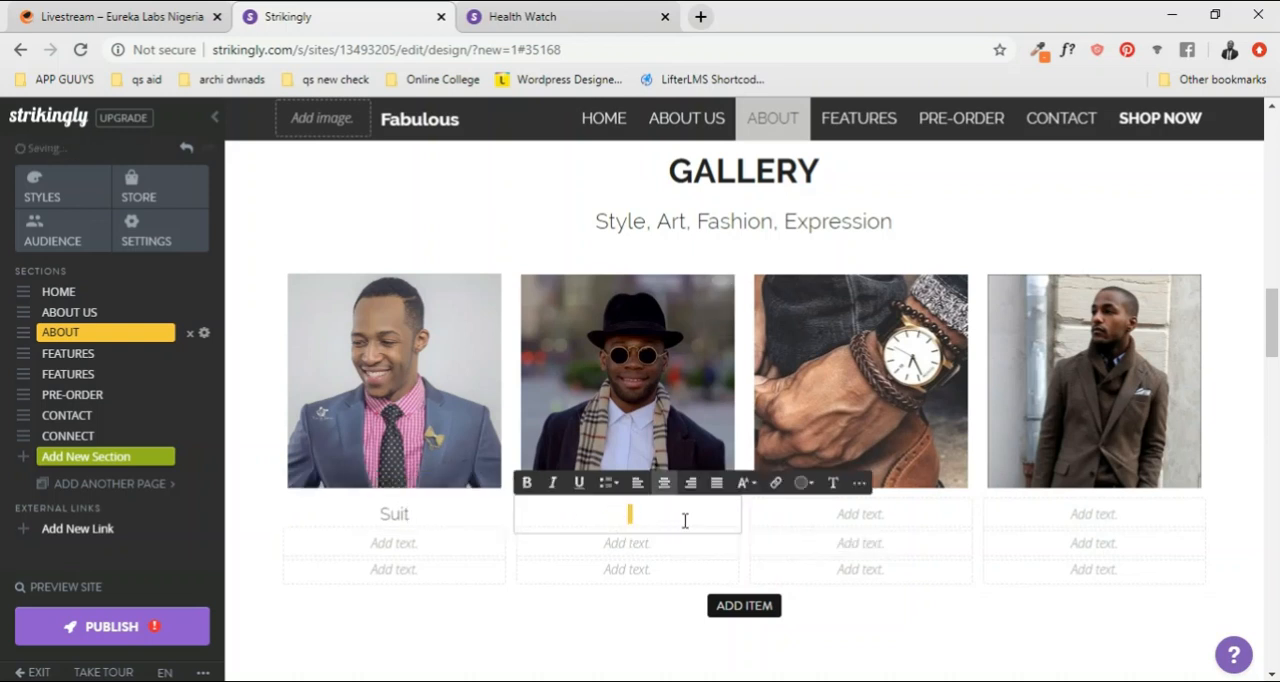
click(396, 547)
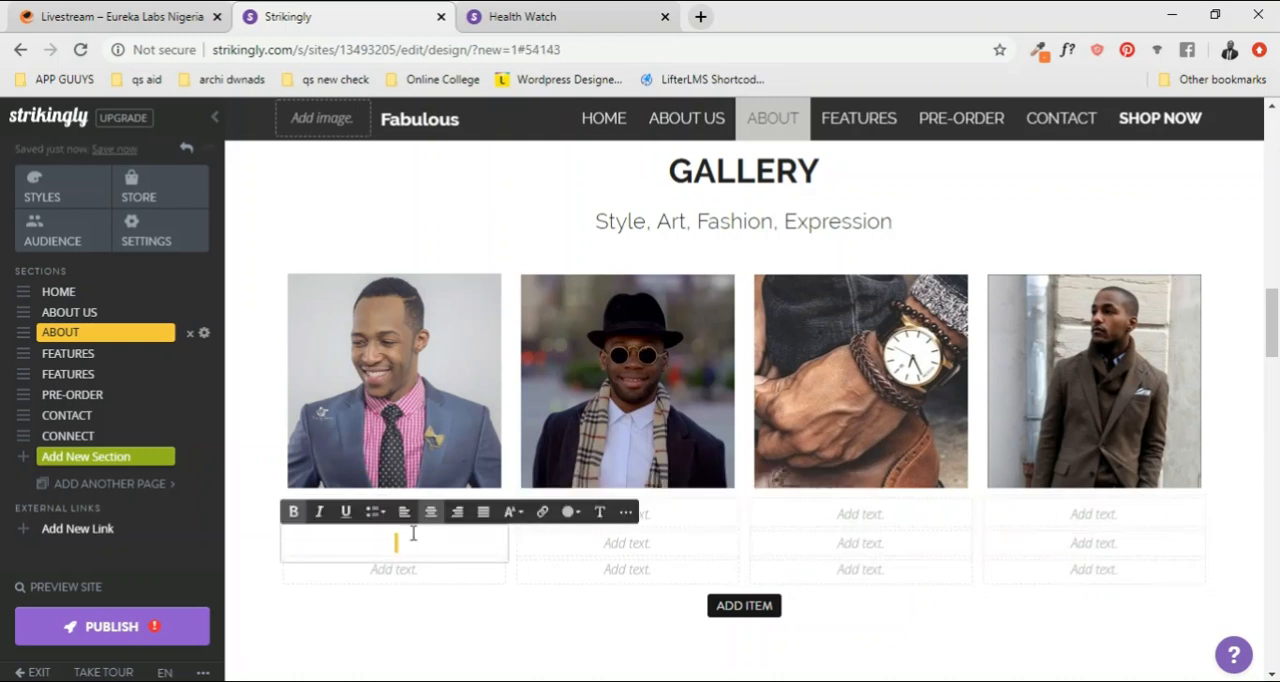
text(Lop)
text(rem ipsu)
text(m)
click(409, 582)
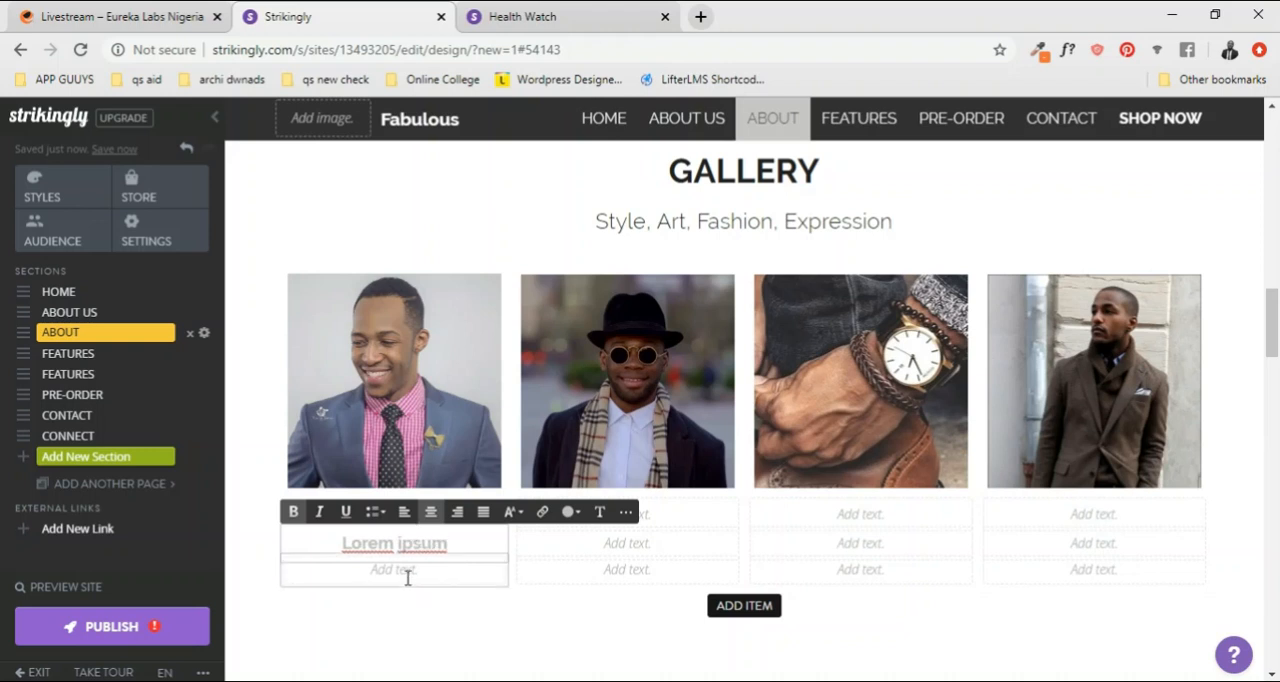
click(407, 578)
click(430, 580)
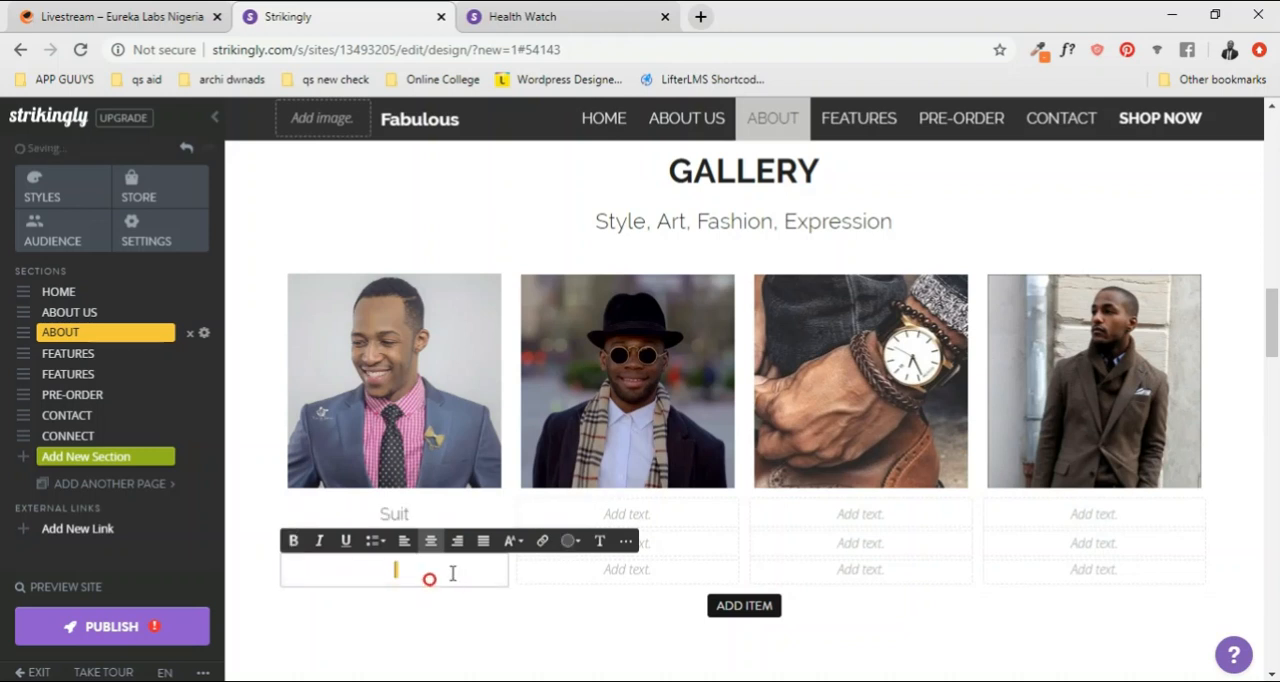
Step: Make the "Suit" title under the first GALLERY photo bold
click(436, 507)
drag(434, 506, 314, 516)
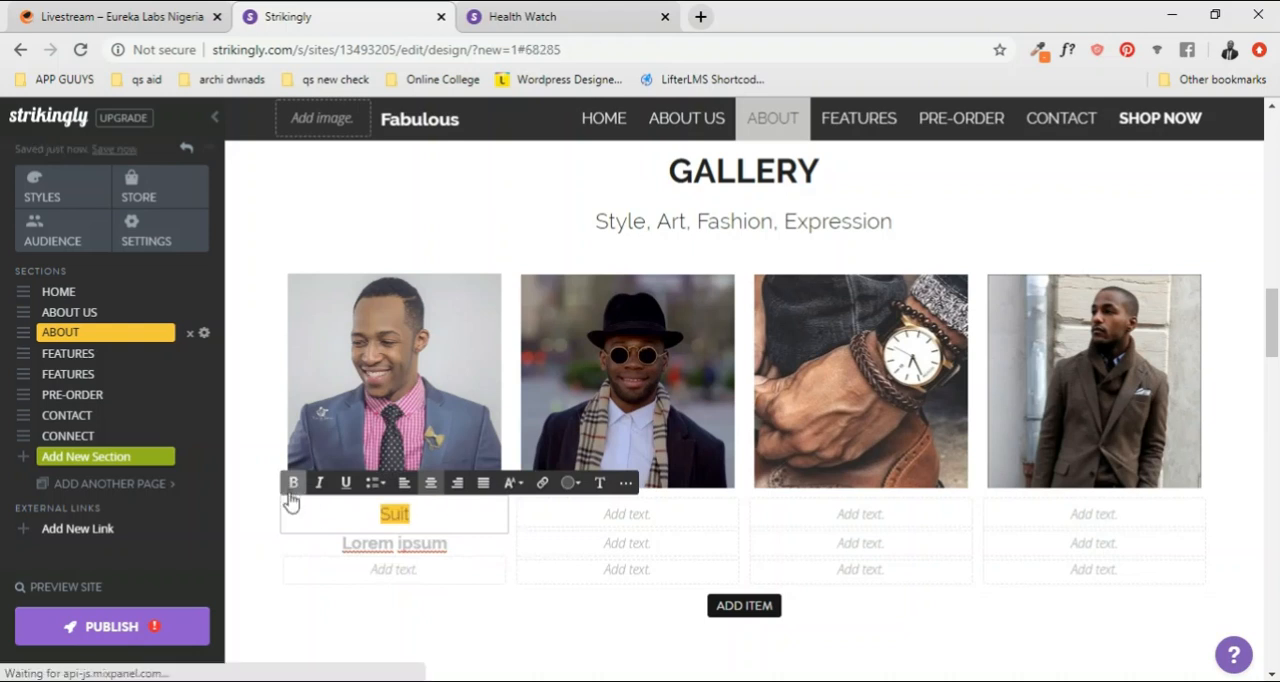
click(290, 489)
Step: Remove the bold formatting from the "Lorem ipsum" description under the first photo and set its text size to Small
click(409, 548)
drag(452, 549, 314, 543)
click(293, 511)
click(460, 552)
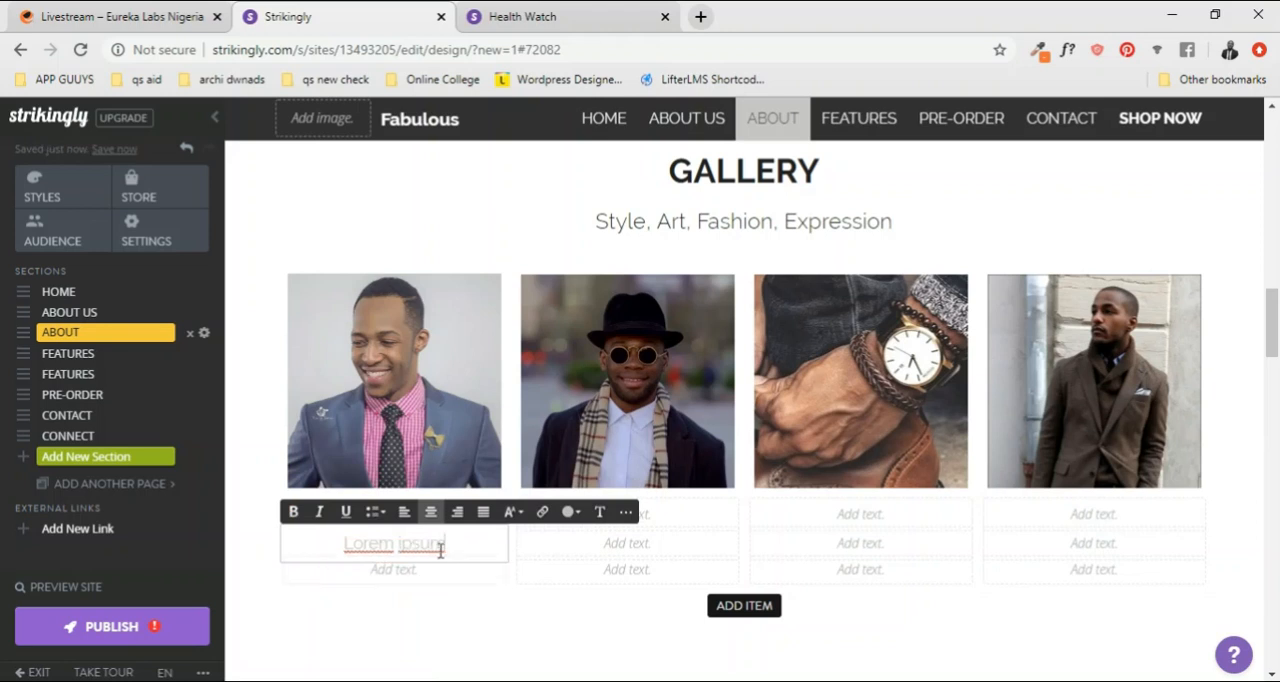
click(512, 511)
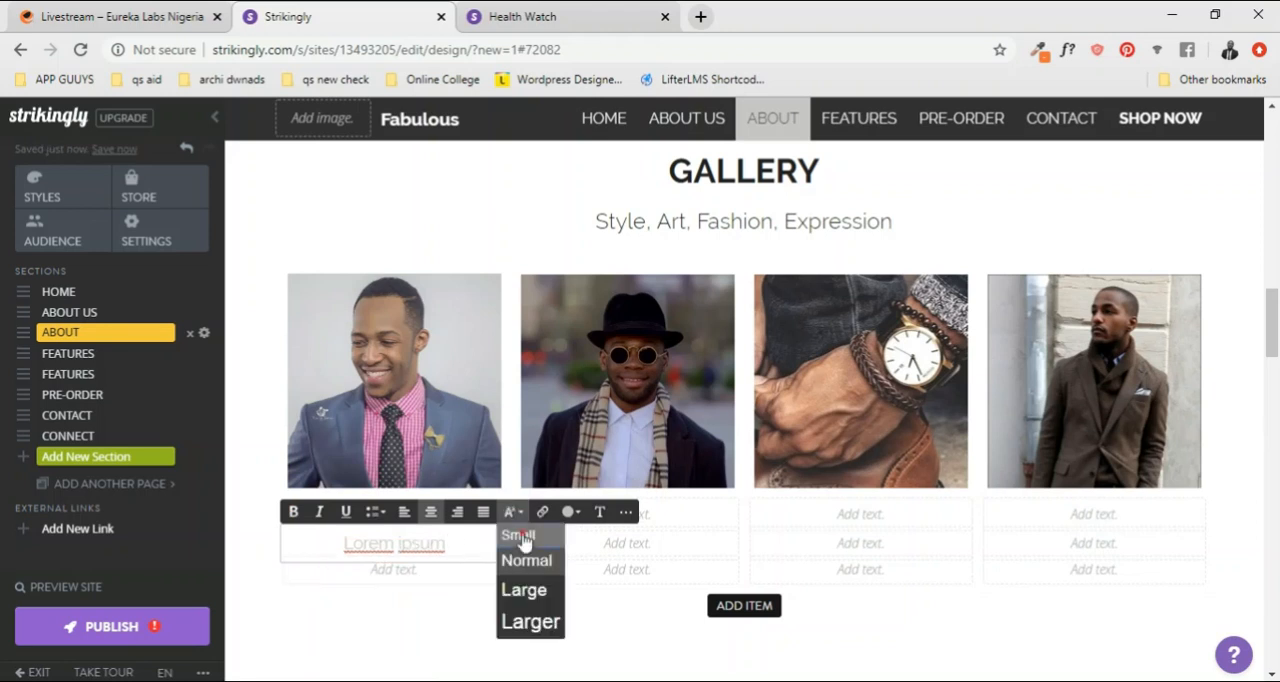
click(523, 534)
click(446, 547)
Step: Enter the price "$98.00" on the third caption line under the first GALLERY photo
click(396, 571)
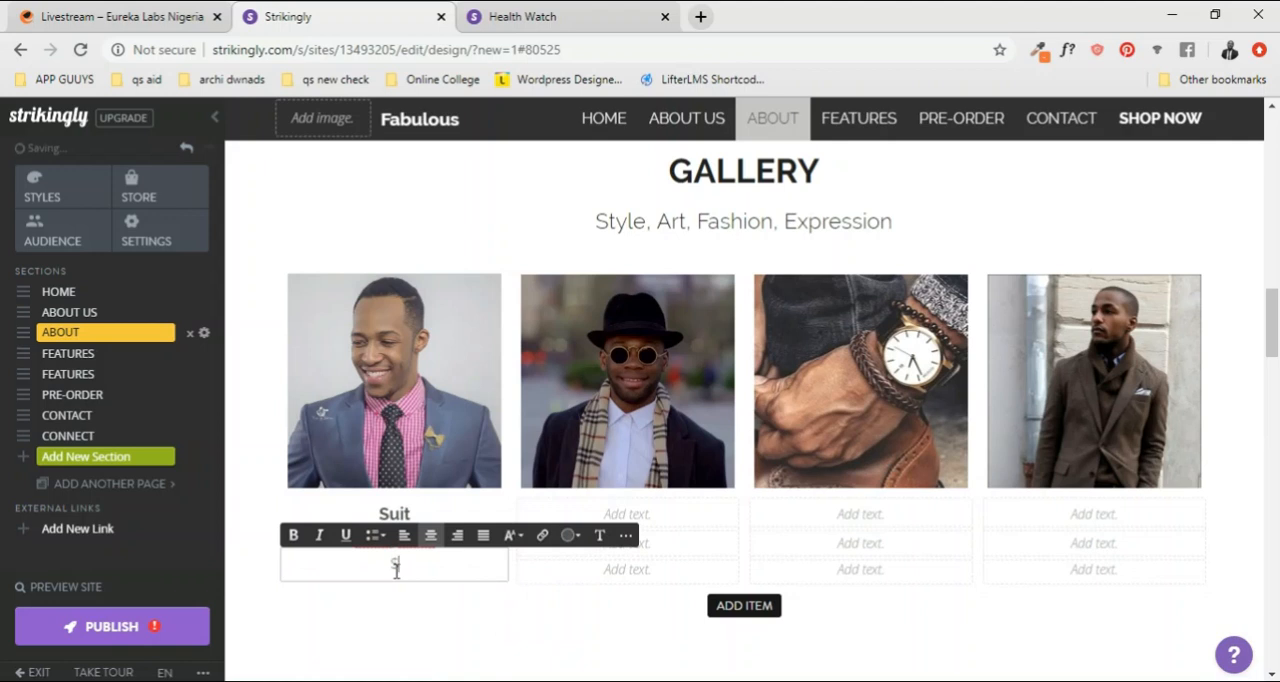
text(a)
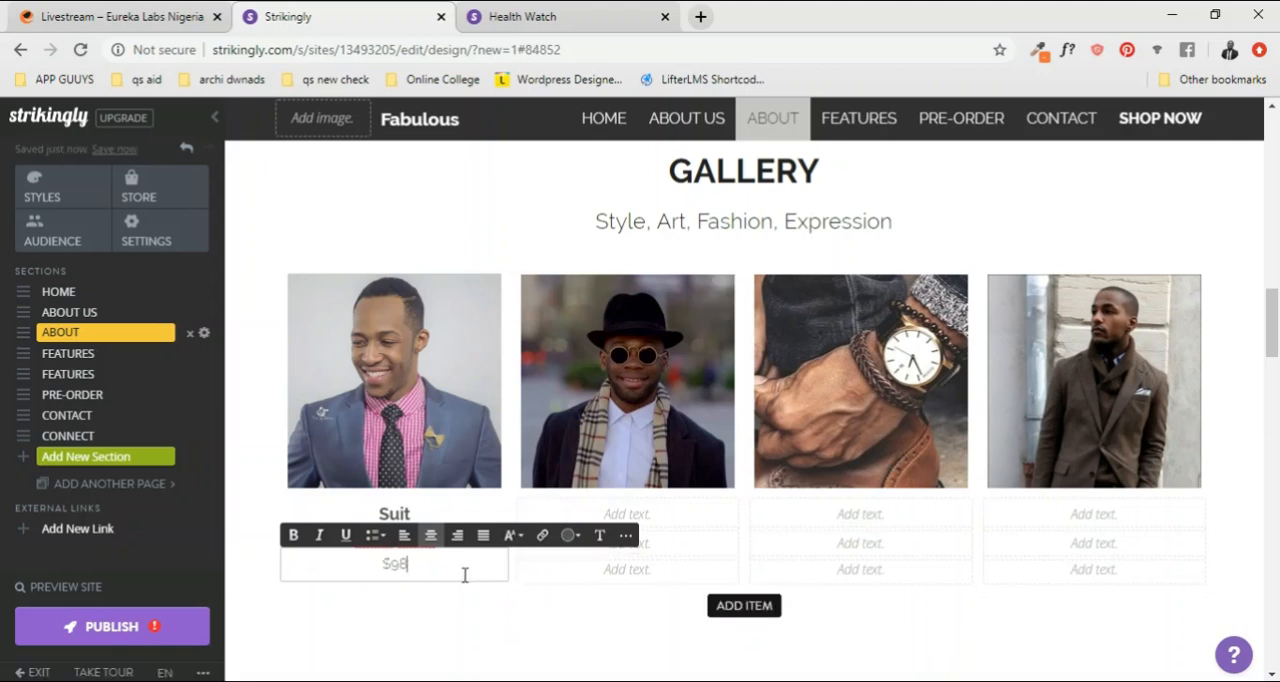
text(.00)
click(682, 569)
scroll(400, 430, down, 1)
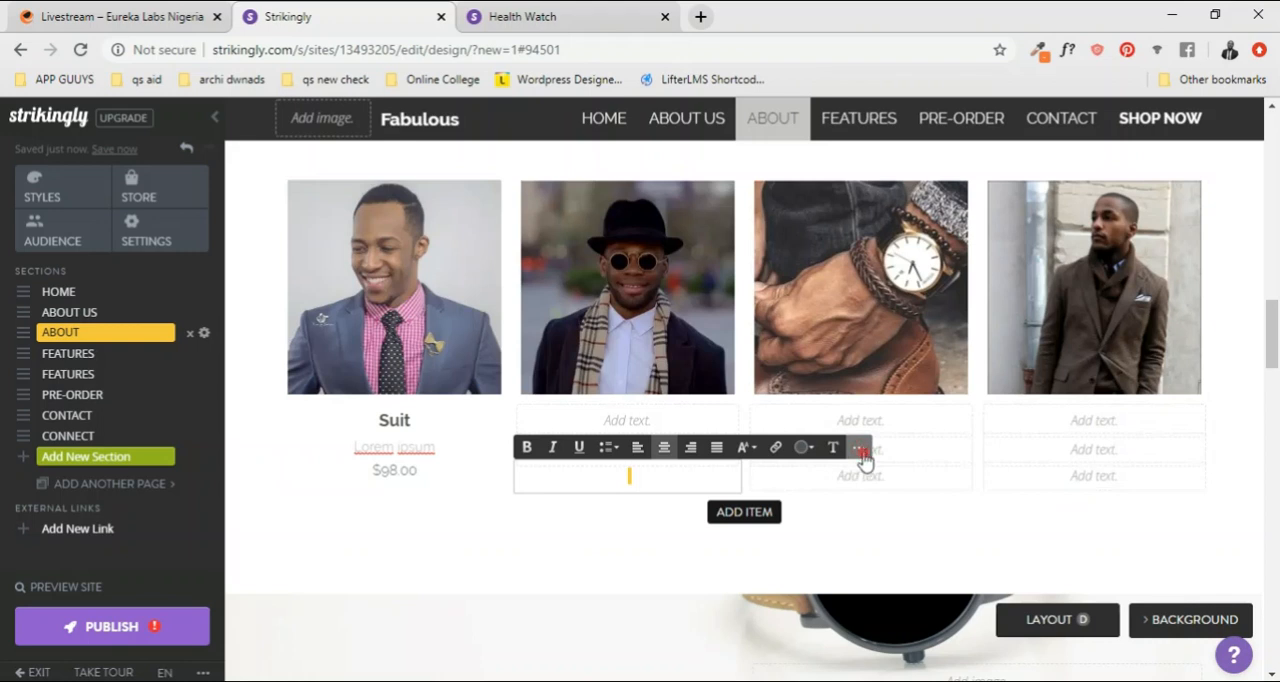
click(667, 476)
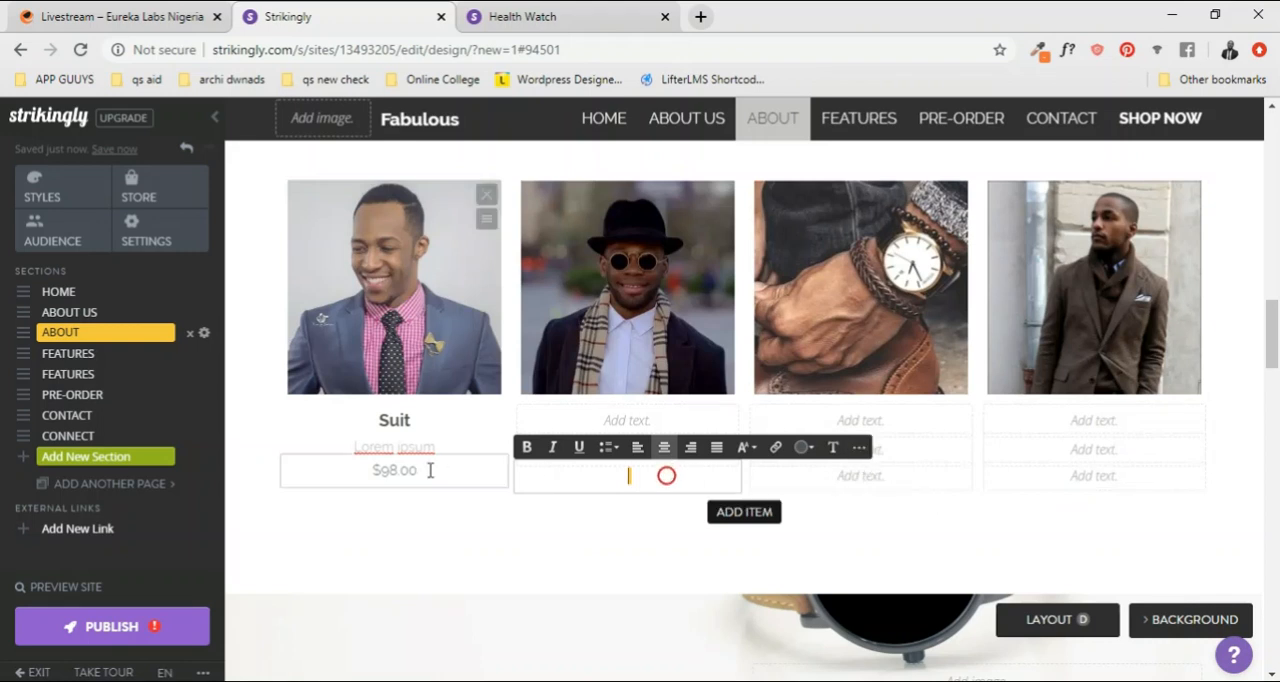
click(416, 472)
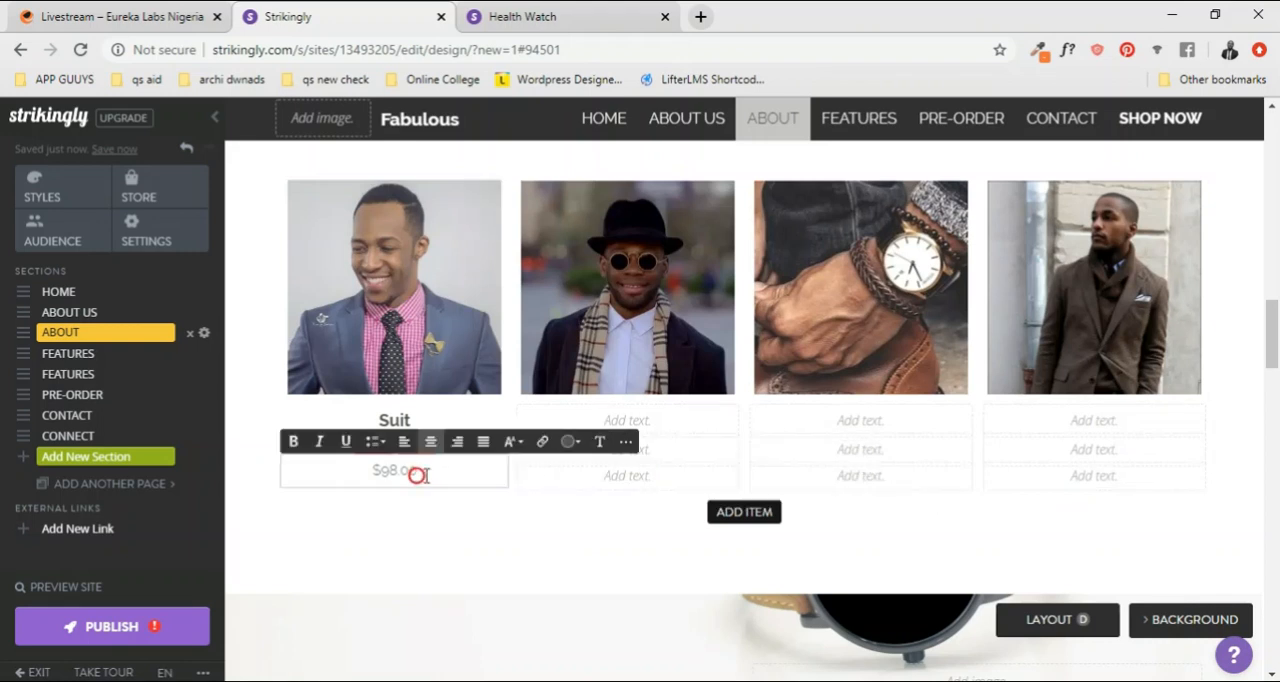
click(480, 400)
click(447, 442)
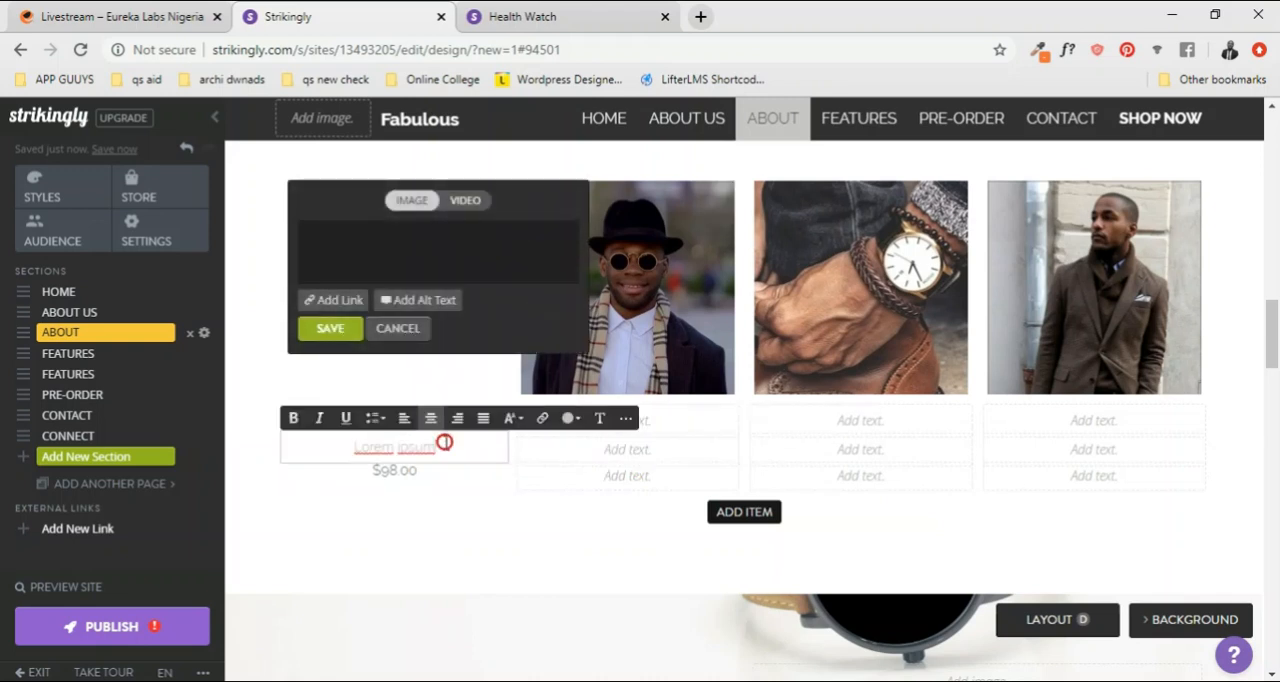
Step: Close the first GALLERY photo's image editor without saving any changes
click(696, 469)
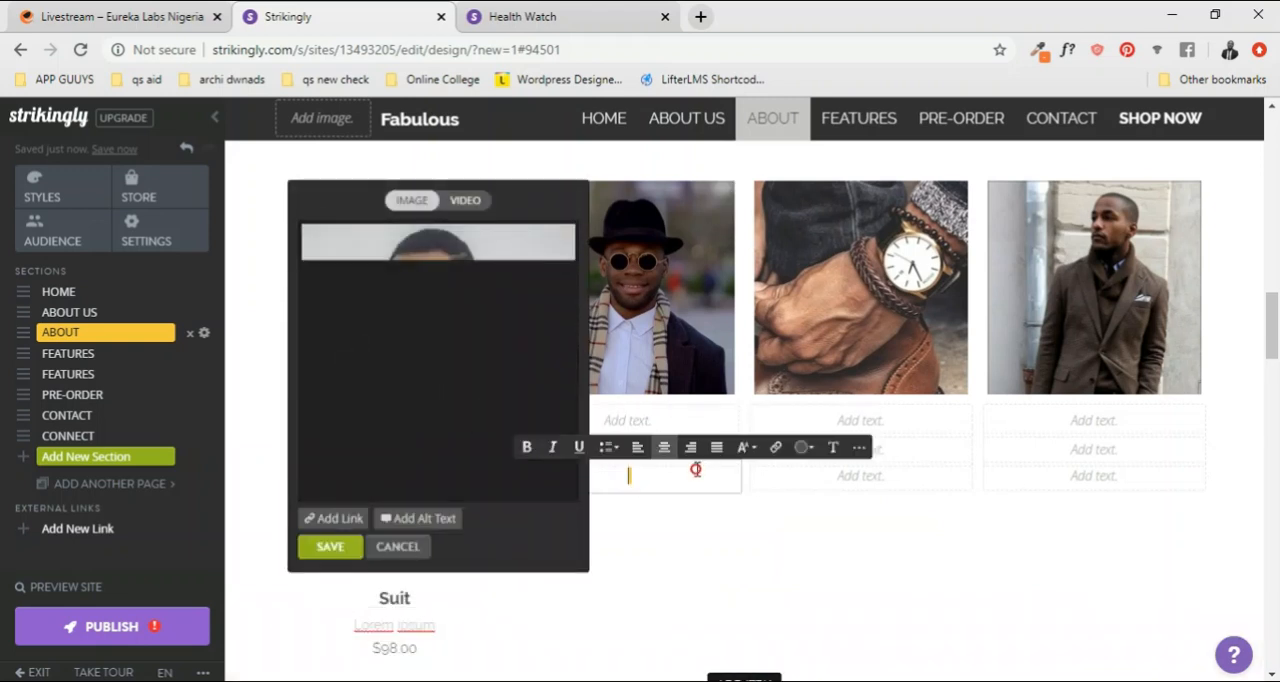
click(866, 497)
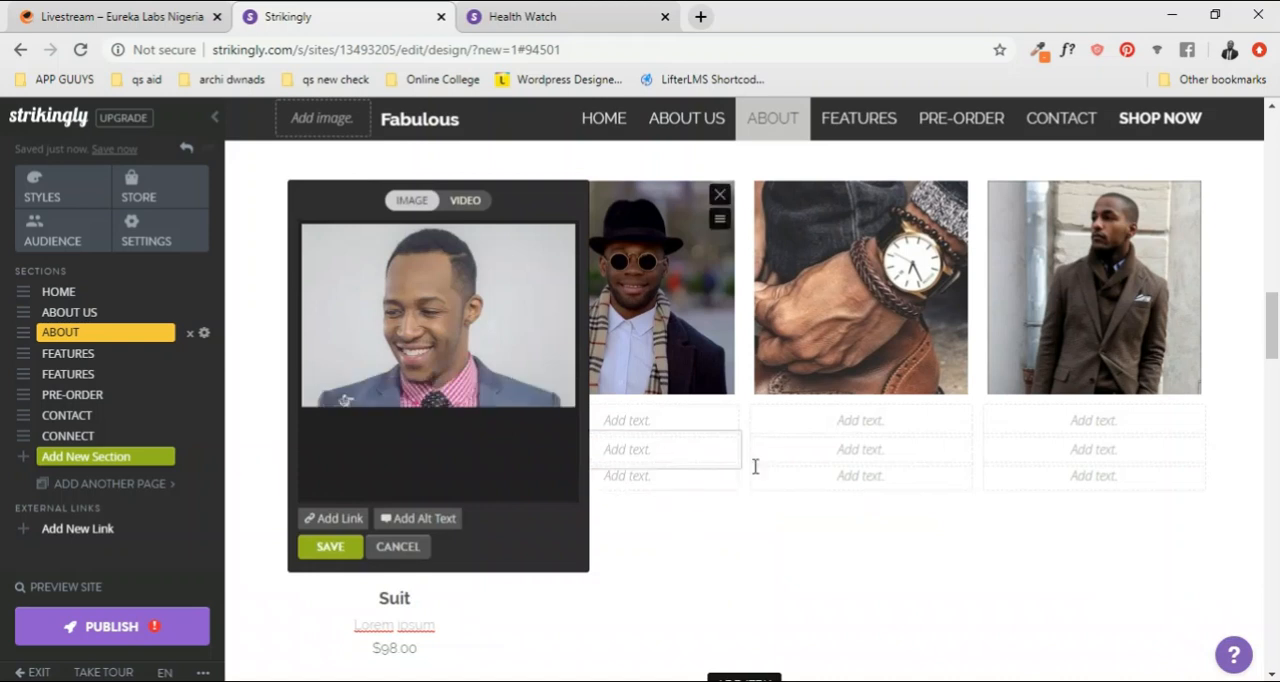
click(408, 558)
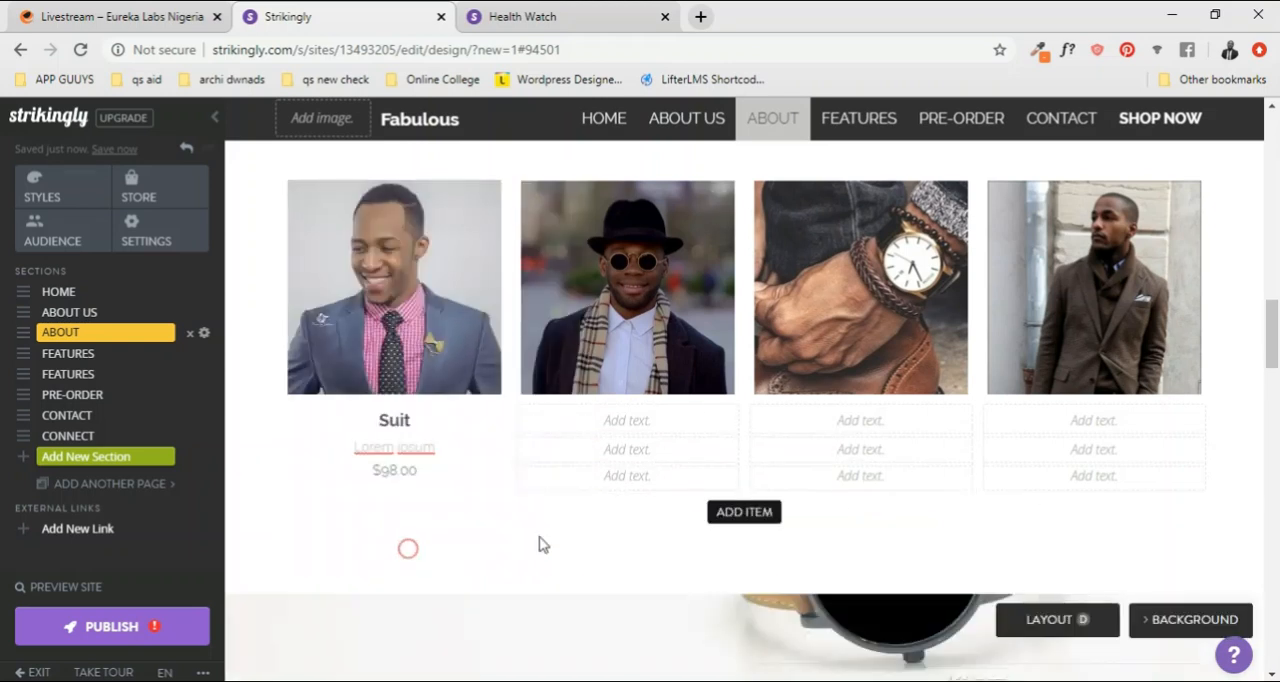
click(445, 480)
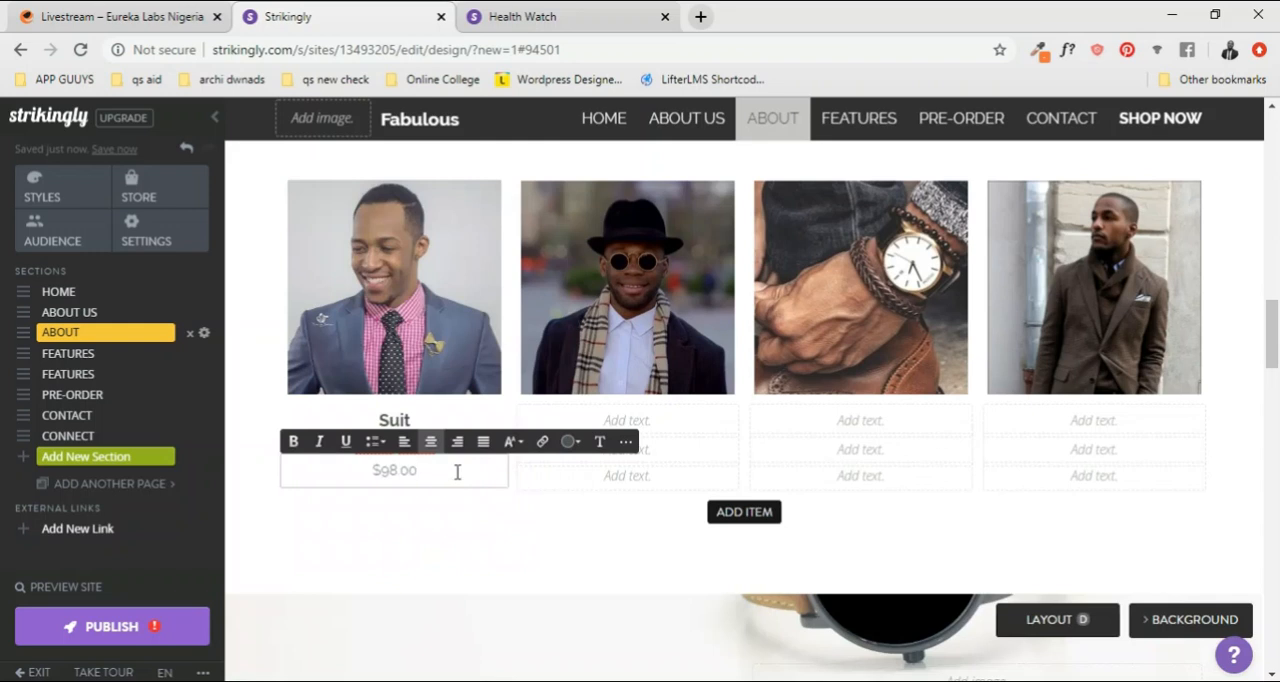
click(625, 446)
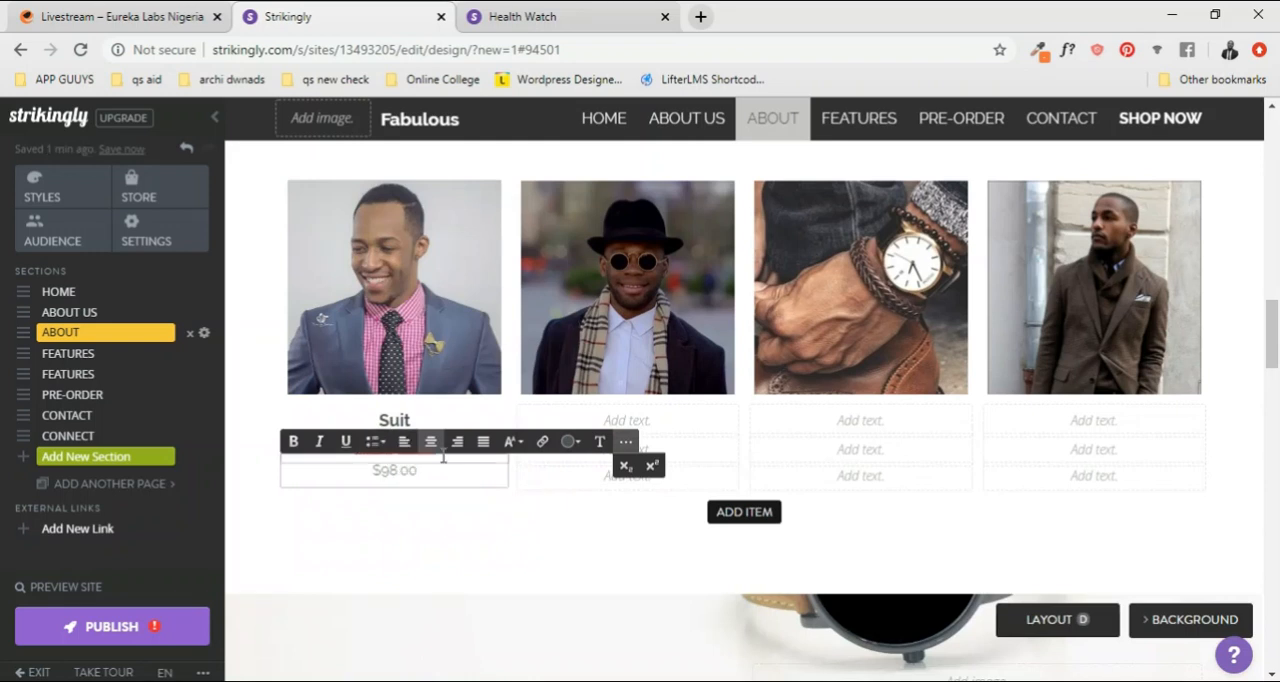
click(426, 478)
click(498, 534)
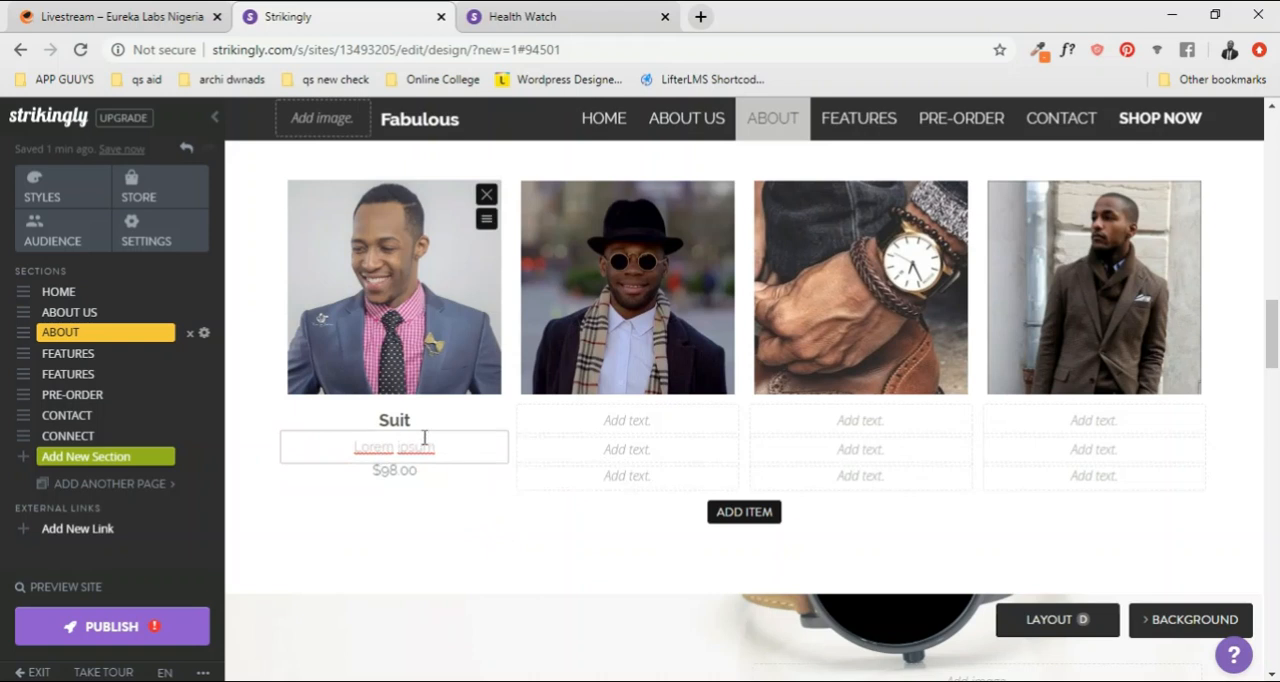
Step: Move the "$98.00" price under the first photo up to the description line, replacing "Lorem ipsum"
drag(426, 471, 346, 471)
key(ctrl+c)
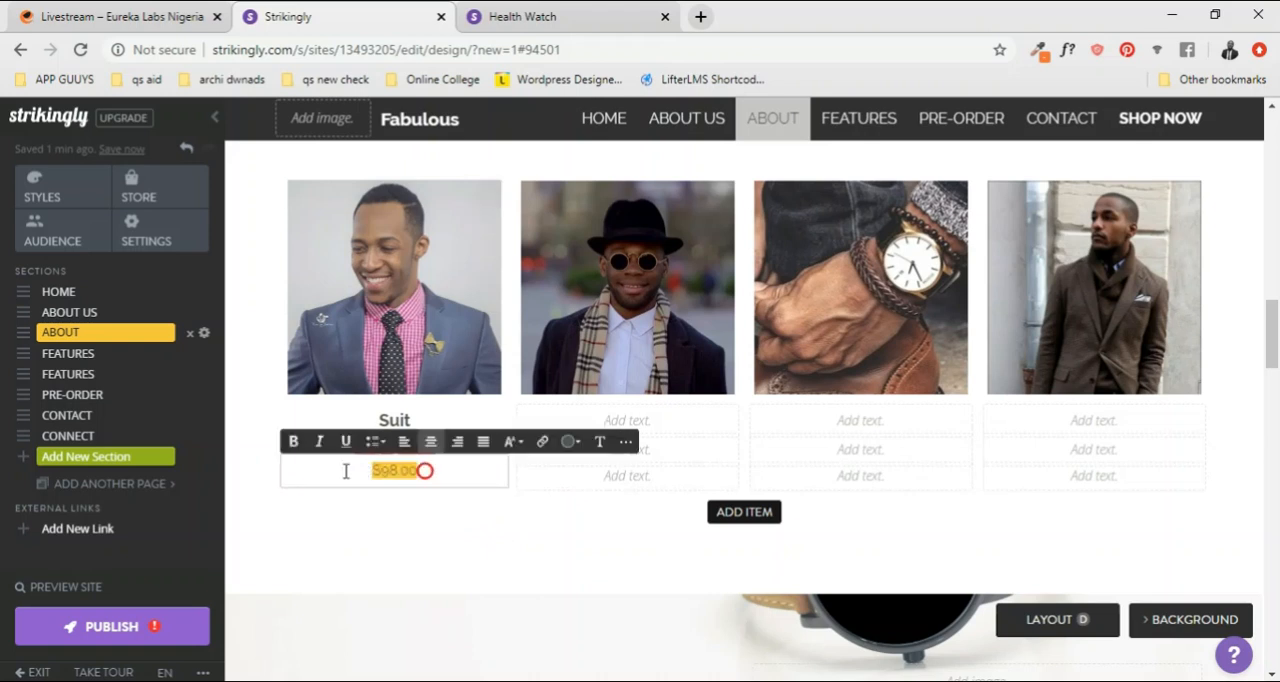
key(BackSpace)
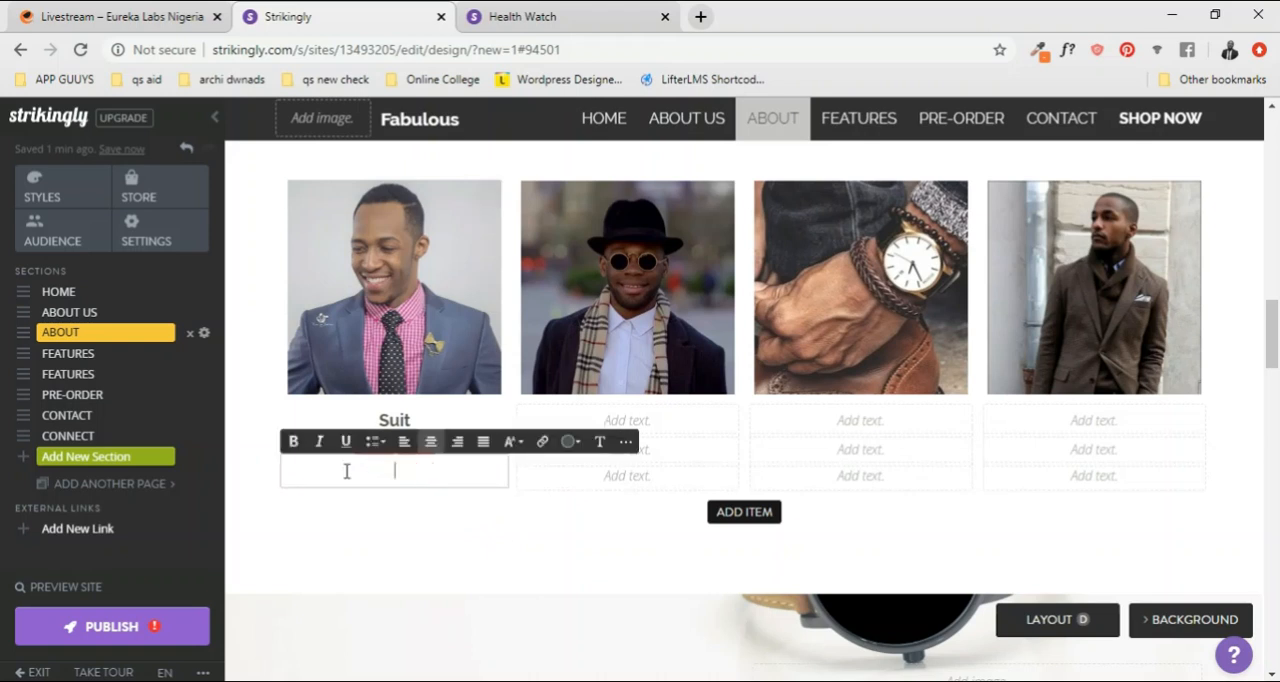
click(481, 411)
click(465, 448)
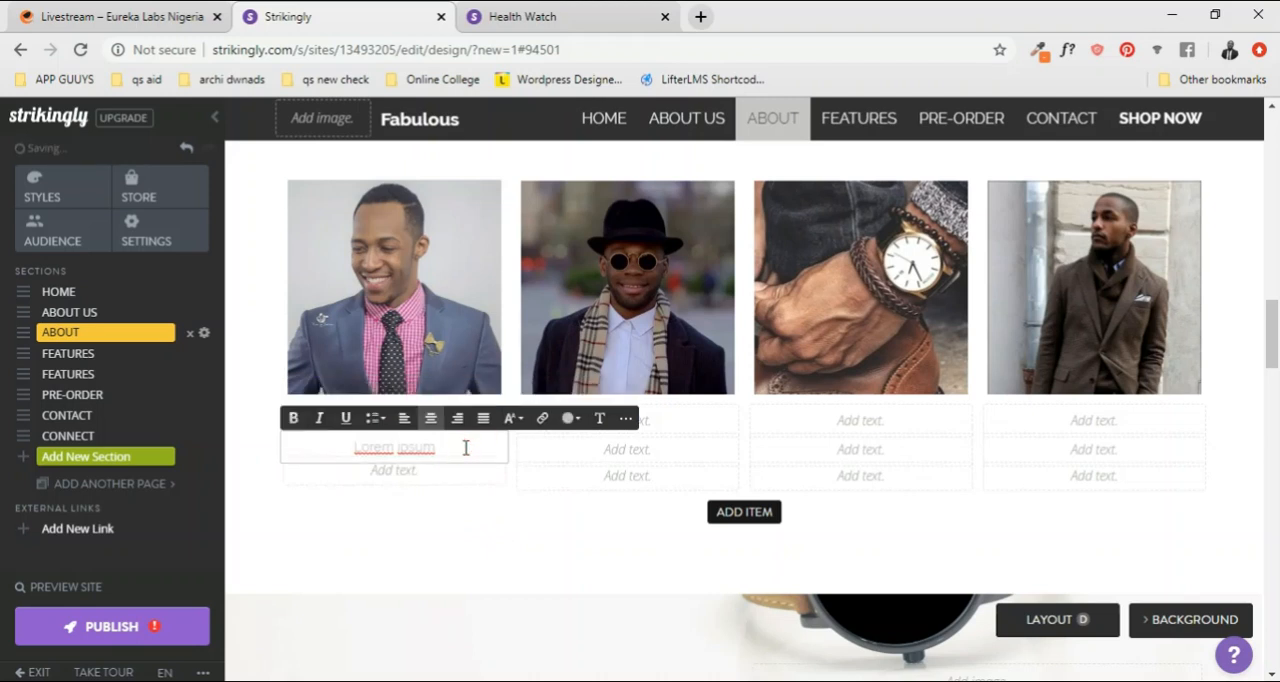
key(ctrl+v)
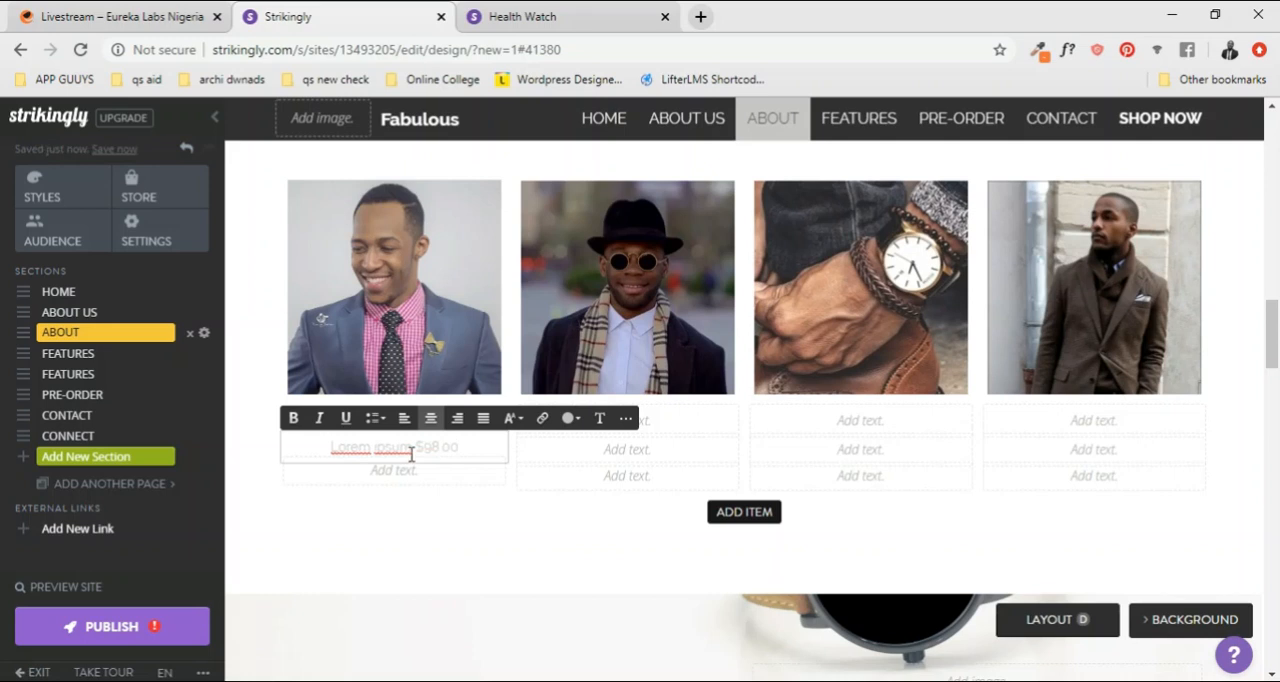
drag(411, 449, 328, 450)
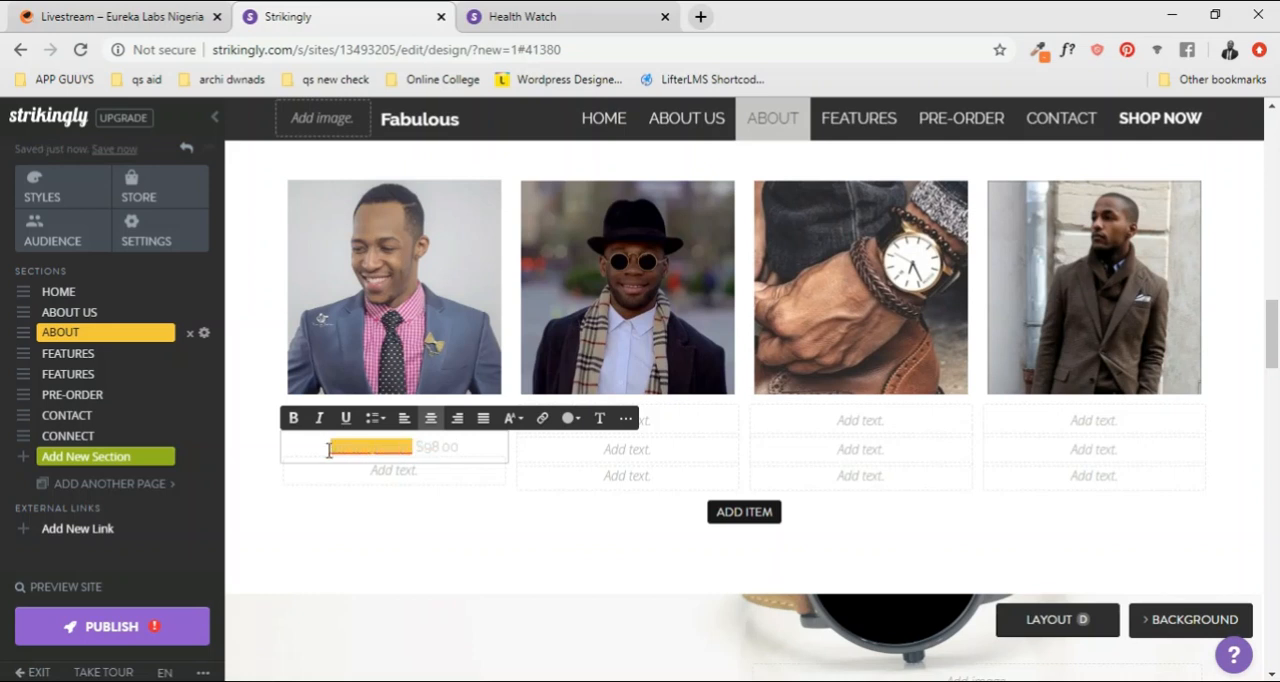
key(BackSpace)
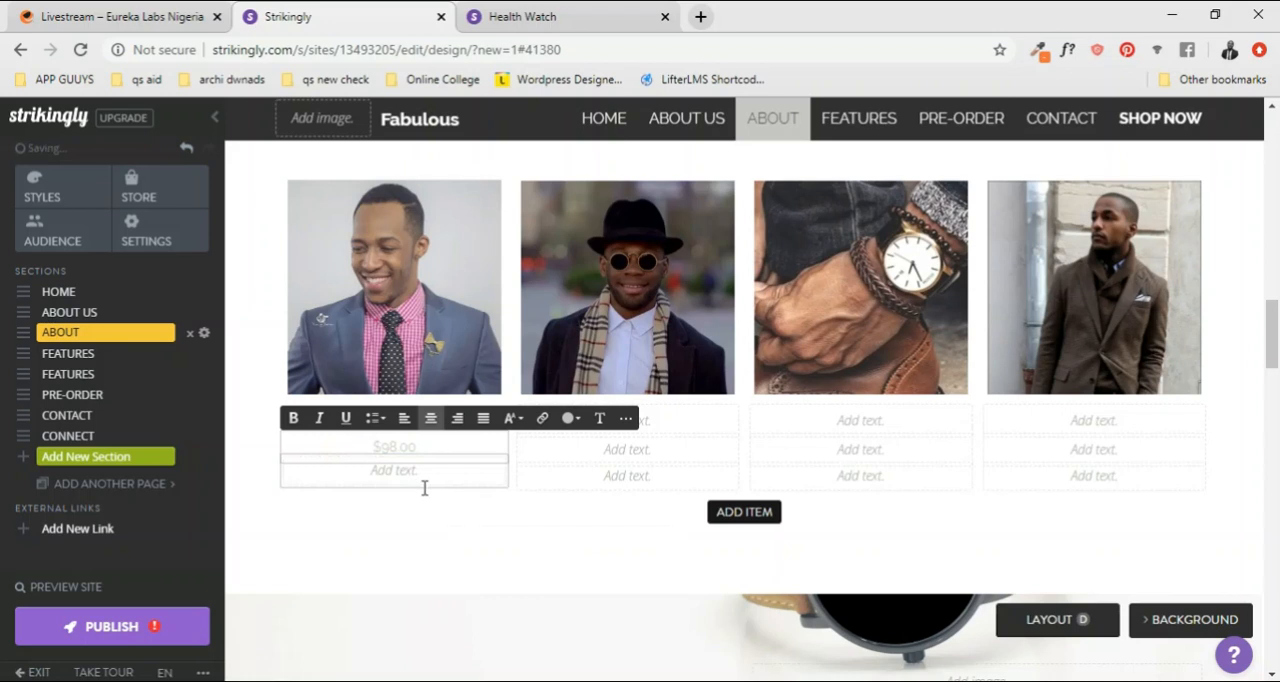
Step: Undo the description line edits under the first photo and paste "$98.00" back on the third caption line
key(ctrl+z)
key(ctrl+z)
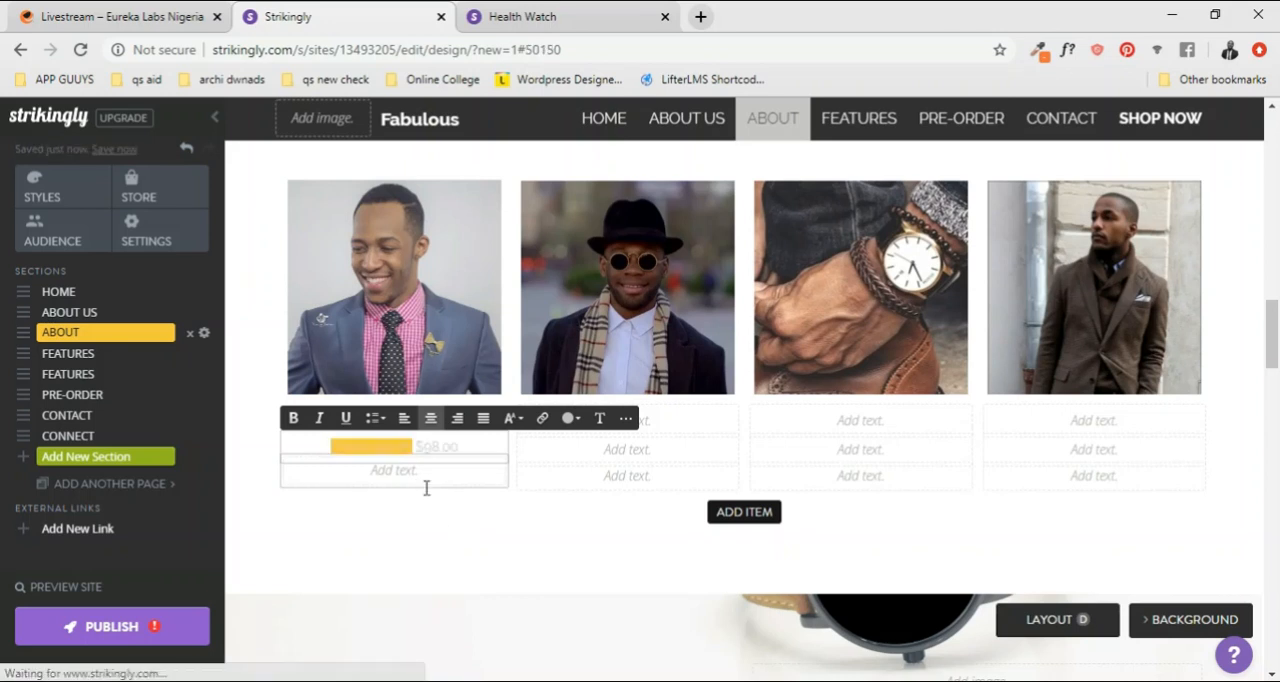
key(ctrl+z)
key(ctrl+z)
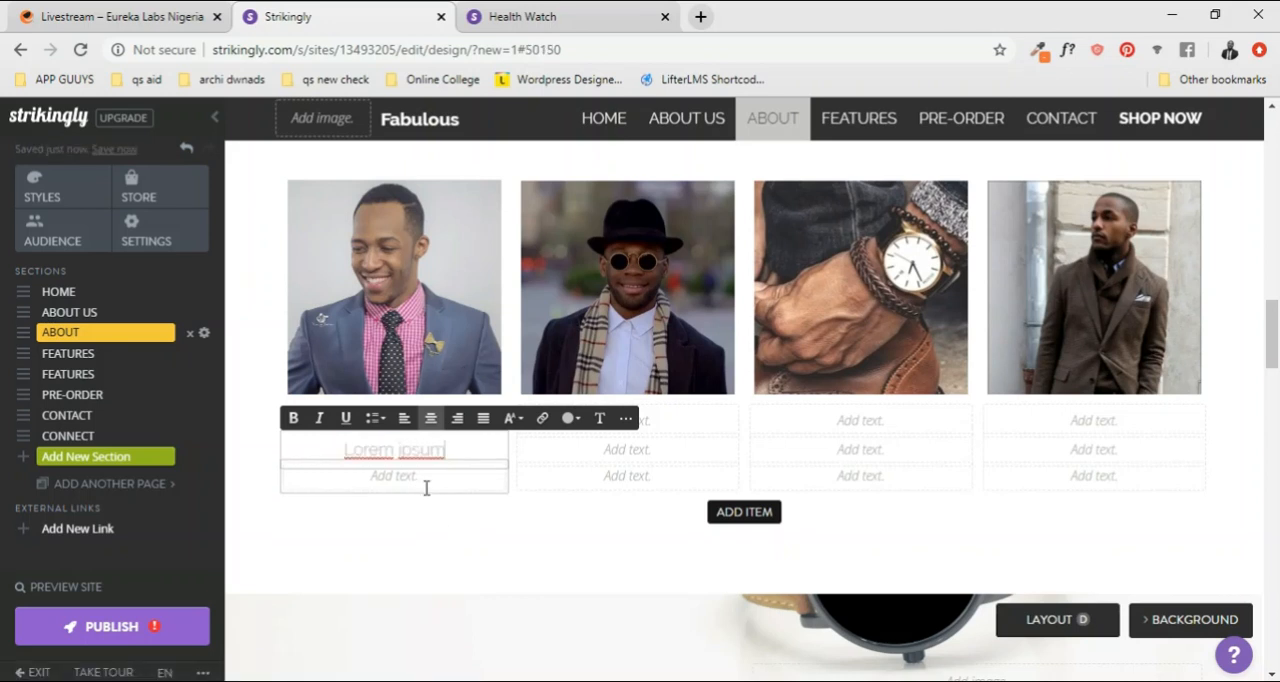
key(ctrl+z)
key(ctrl+z)
click(425, 473)
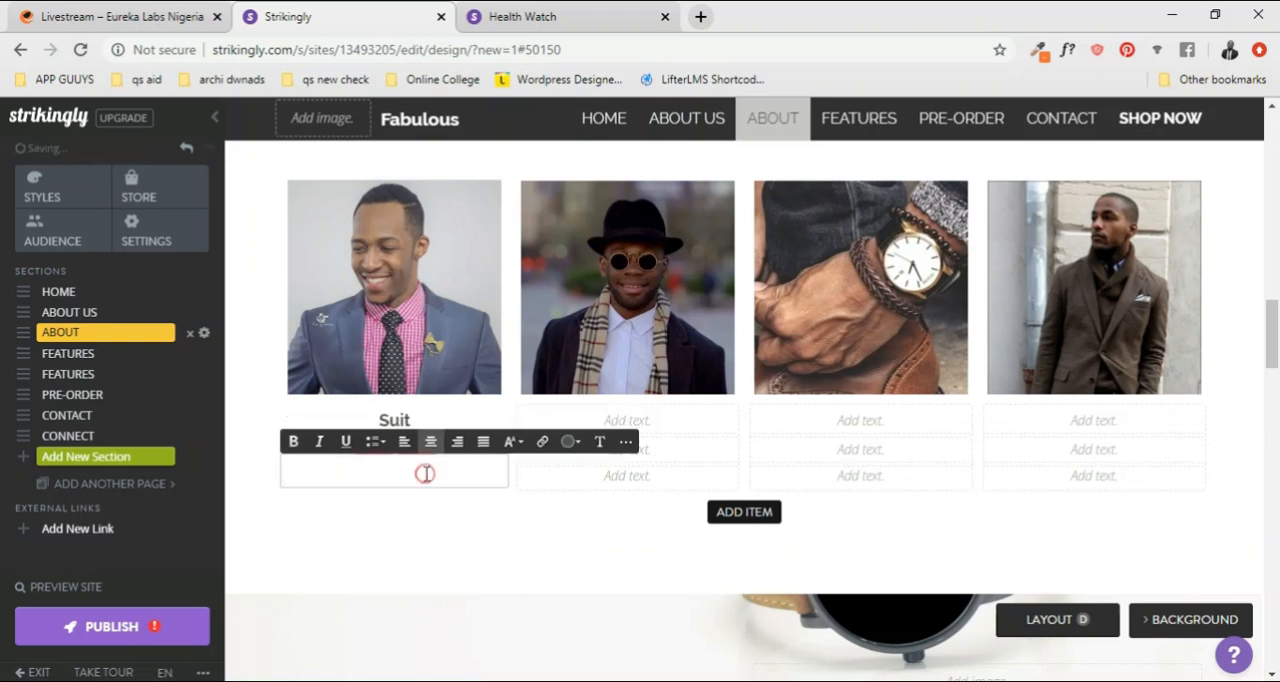
key(ctrl+v)
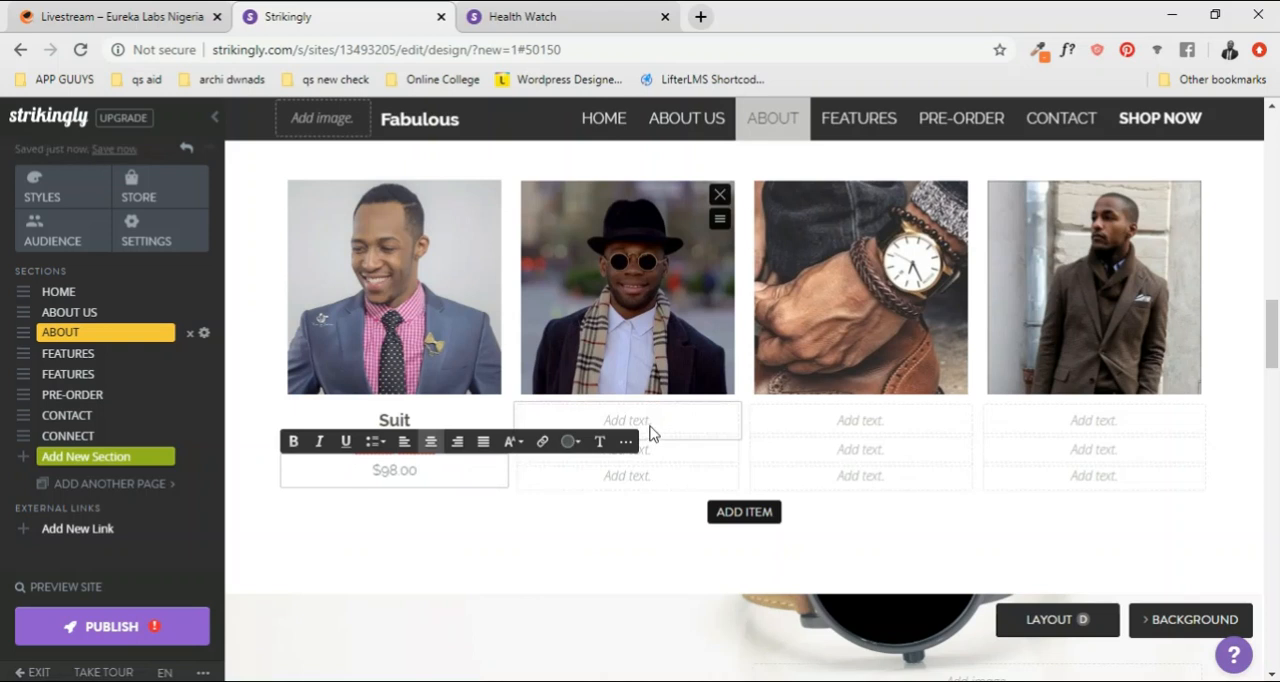
Step: Copy the bold "Suit" title from the first photo to the title line under the second GALLERY photo
click(653, 421)
drag(445, 424, 370, 425)
key(ctrl+c)
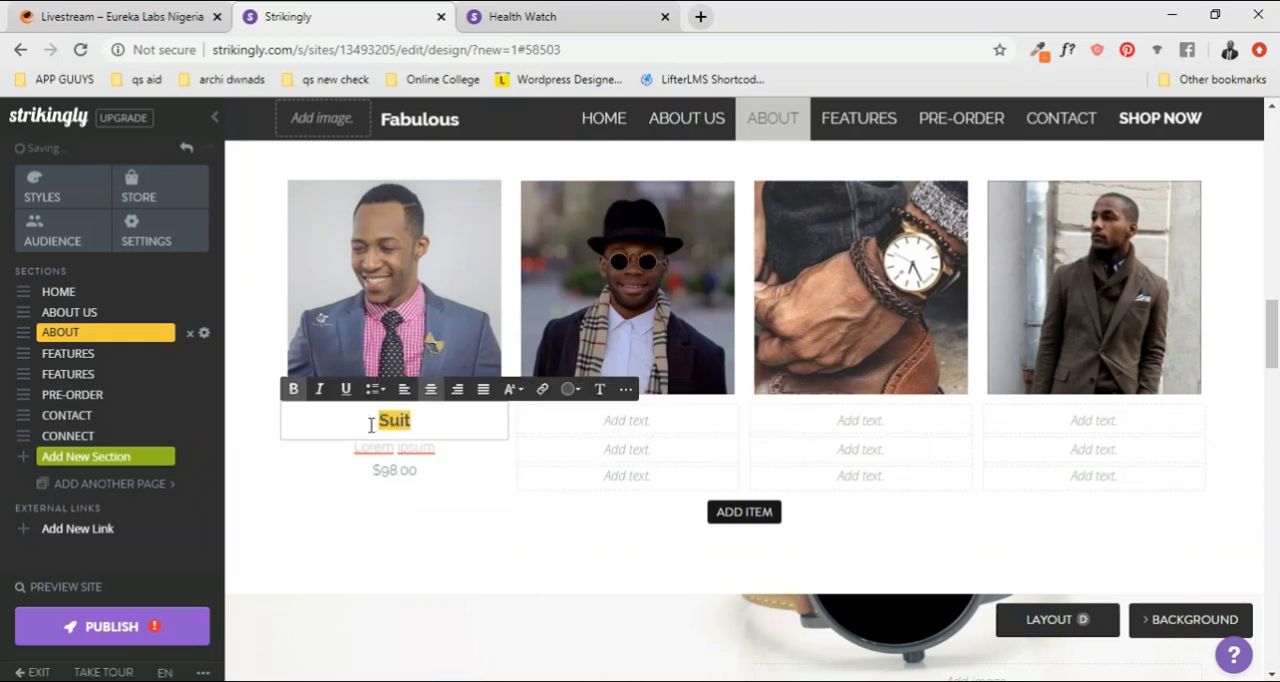
click(571, 424)
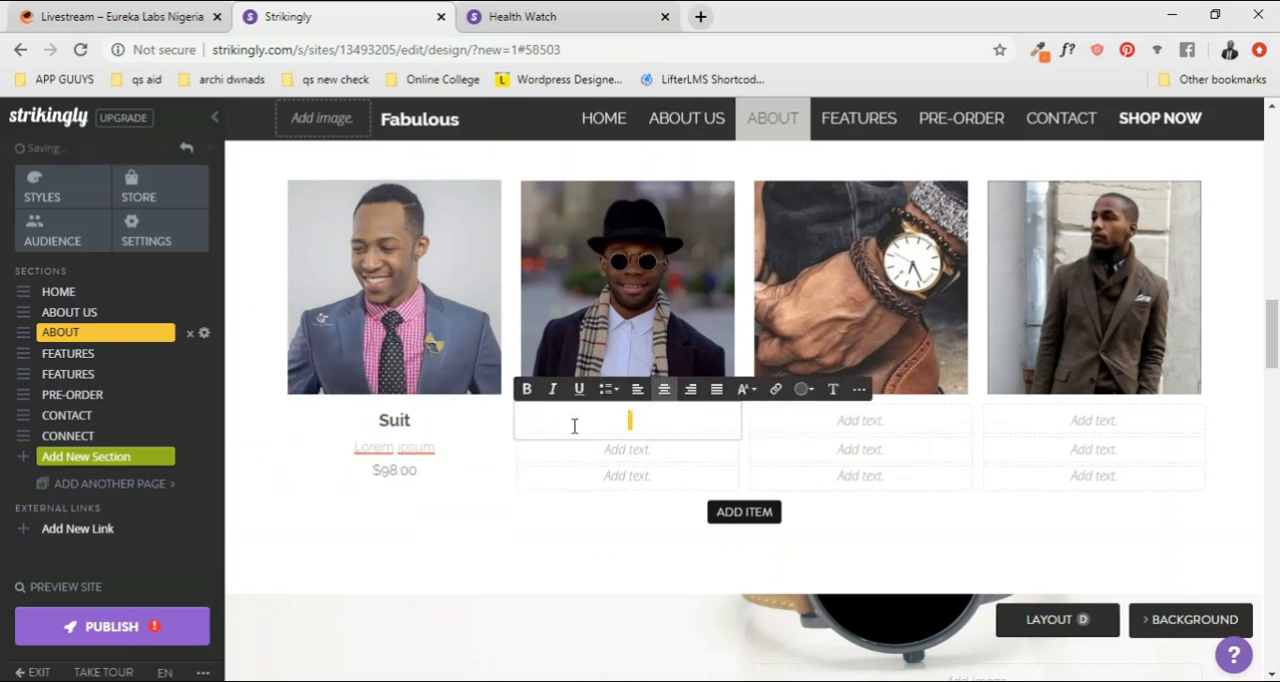
key(ctrl+v)
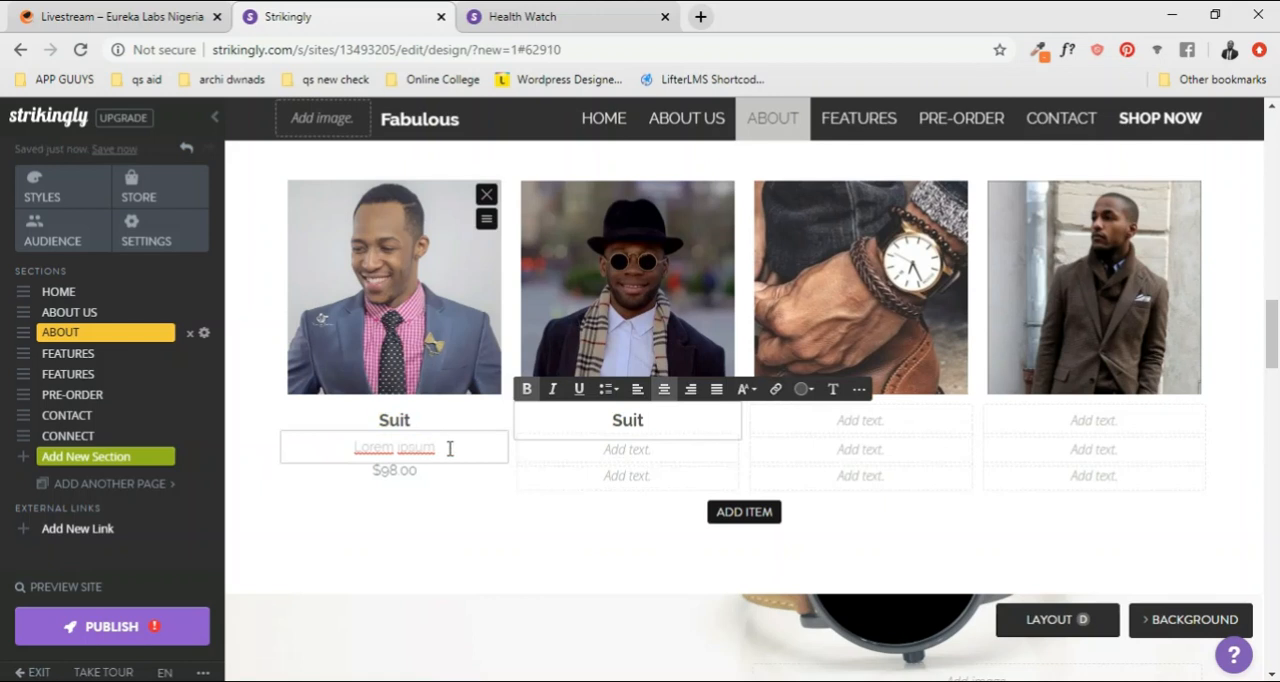
Step: Enter "Descriptions" on the second caption line under the second GALLERY photo and set its text size to Small
drag(449, 448, 351, 449)
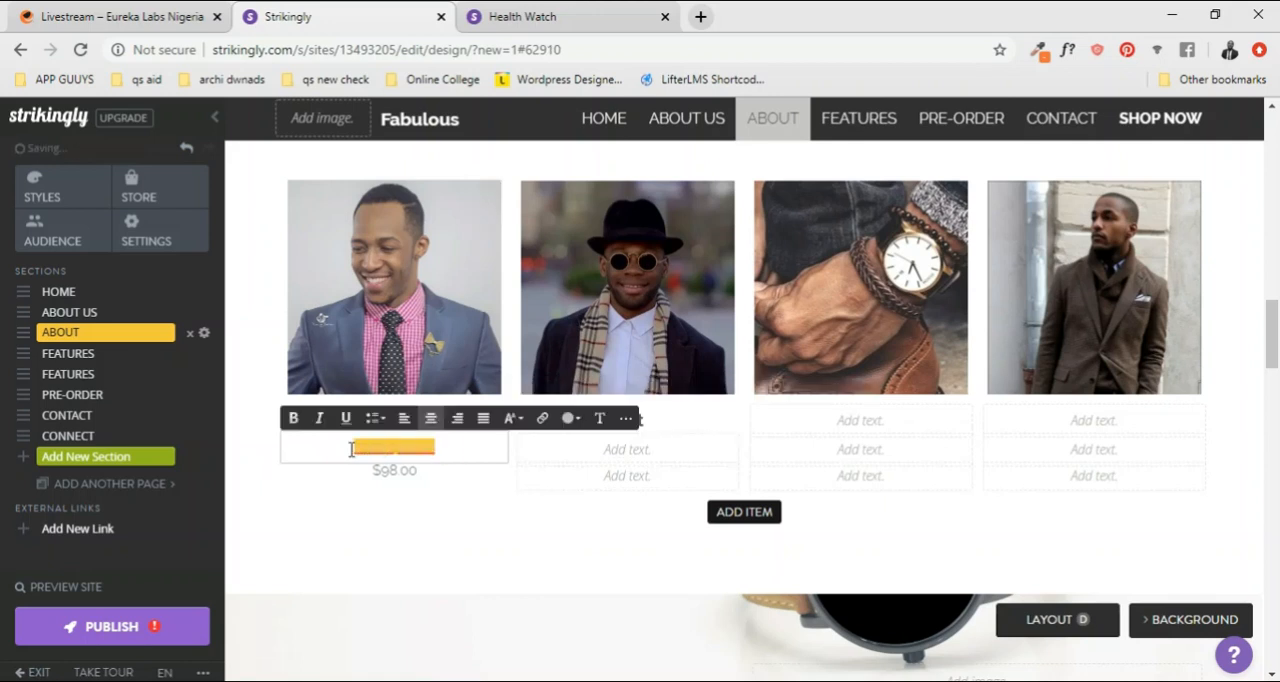
click(657, 446)
text(Descriptions)
double_click(571, 452)
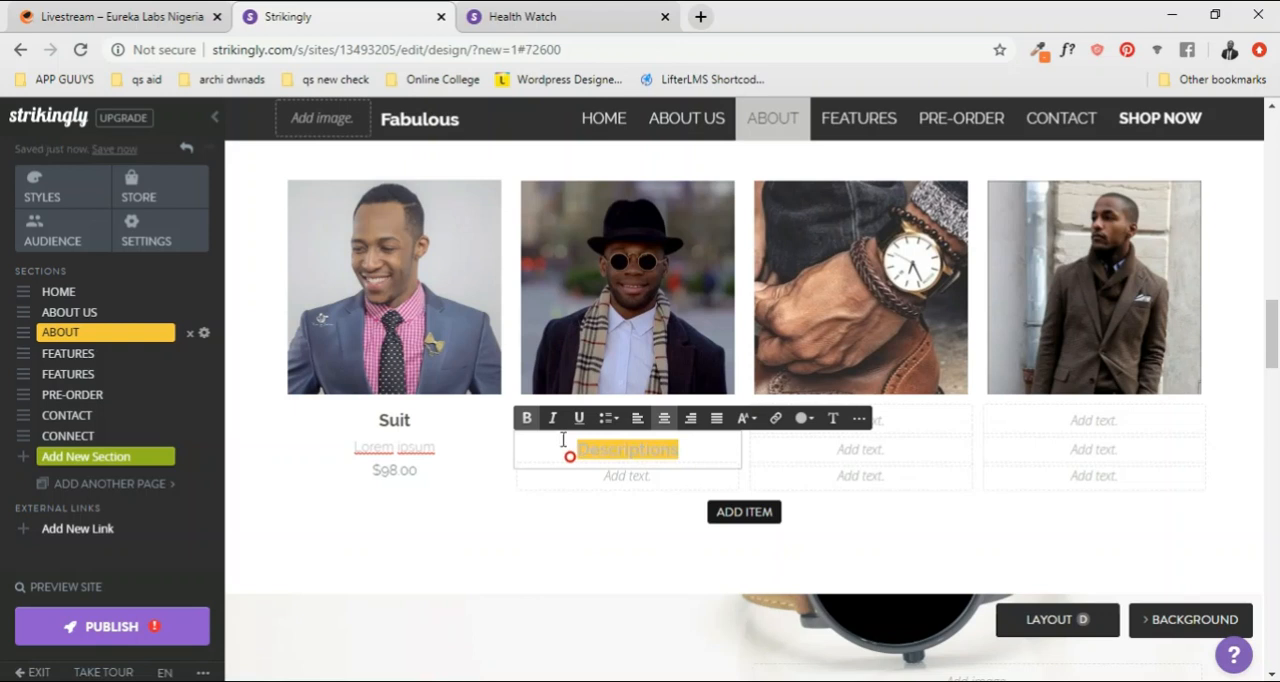
click(755, 425)
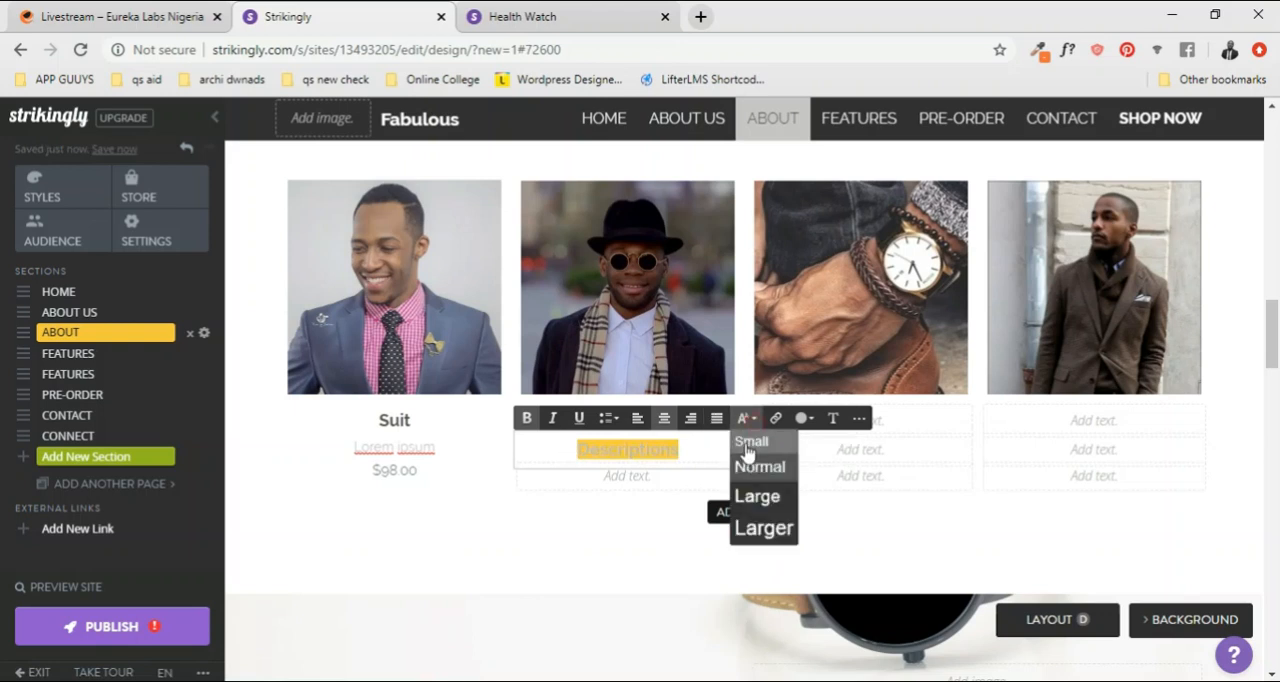
click(746, 436)
click(615, 477)
click(655, 467)
click(663, 469)
click(691, 403)
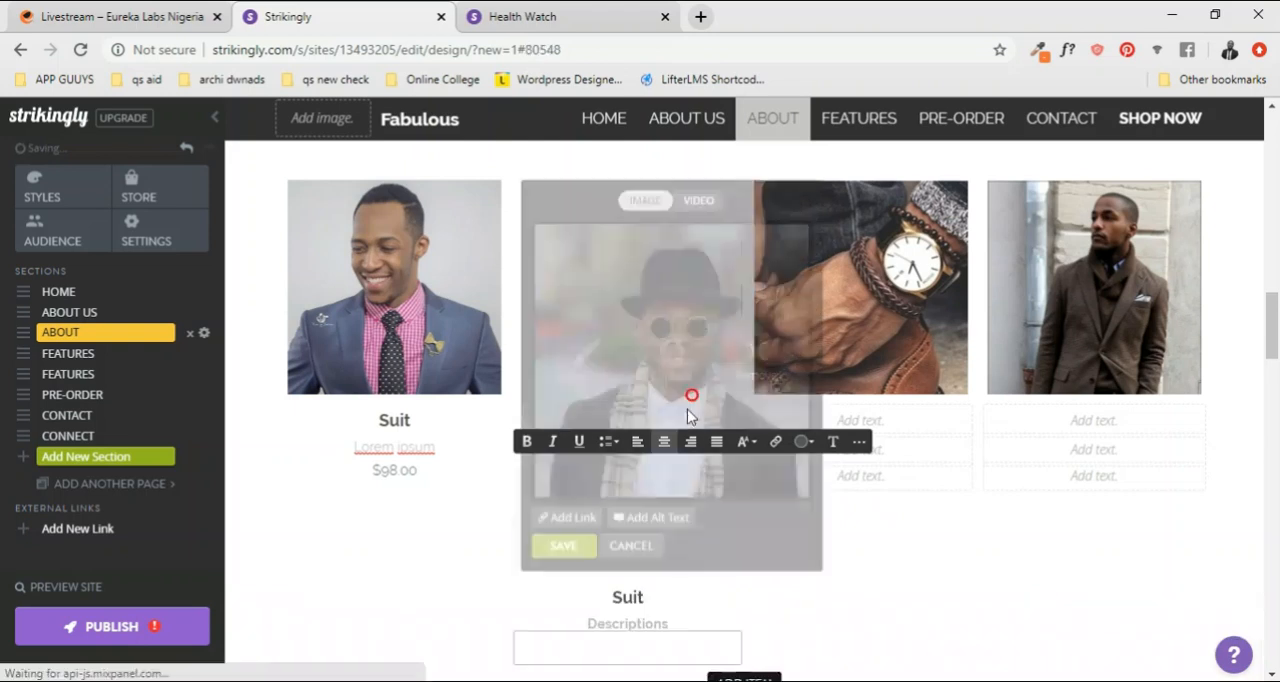
click(855, 445)
click(628, 546)
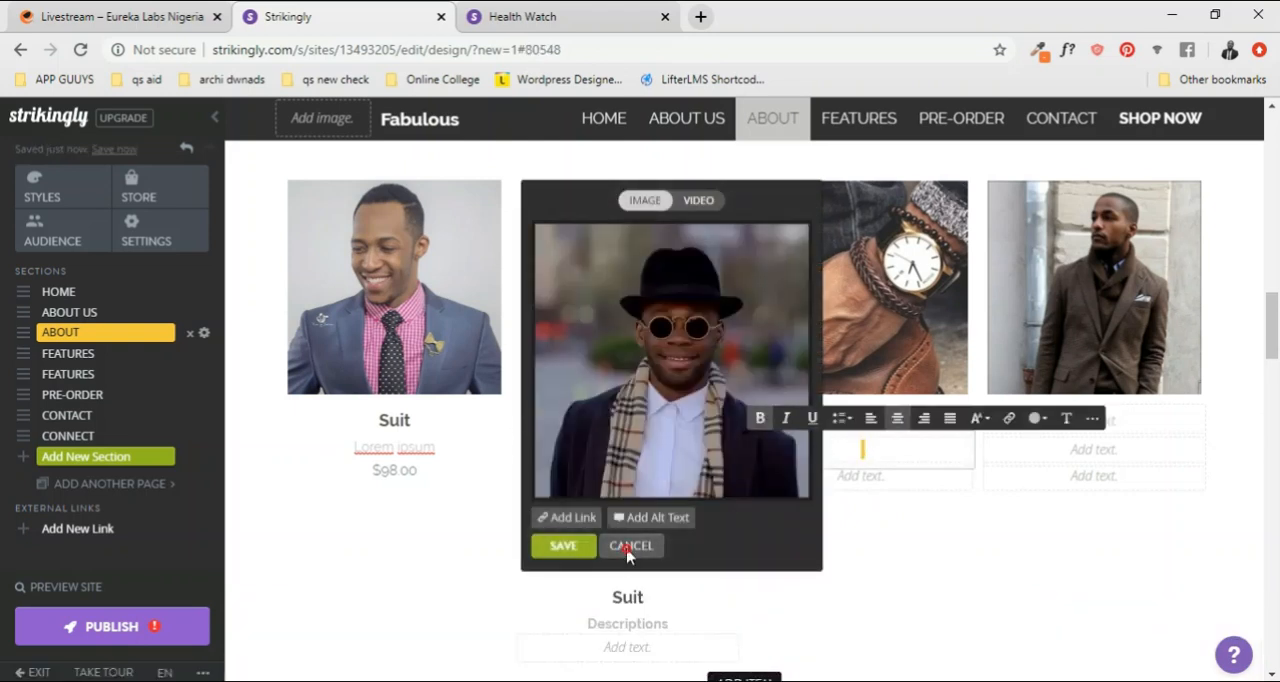
Step: Replace the title under the second GALLERY photo with "Product & Description"
click(650, 422)
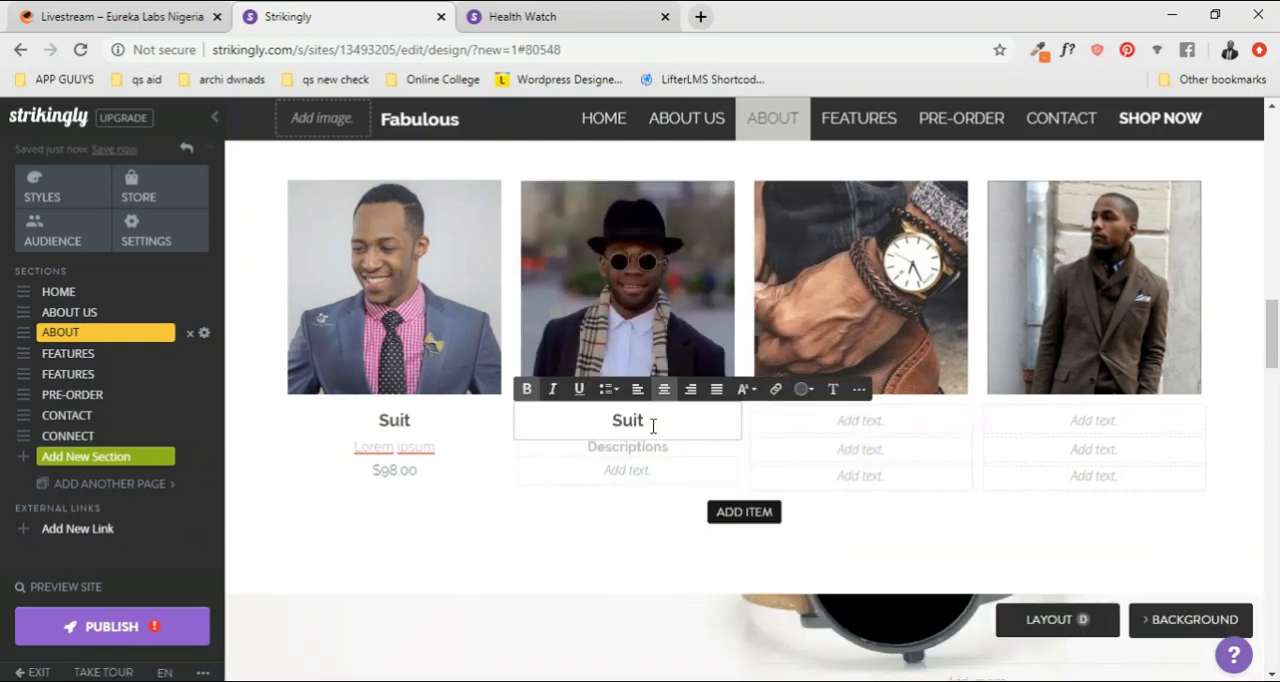
drag(654, 426, 604, 425)
text(Pr)
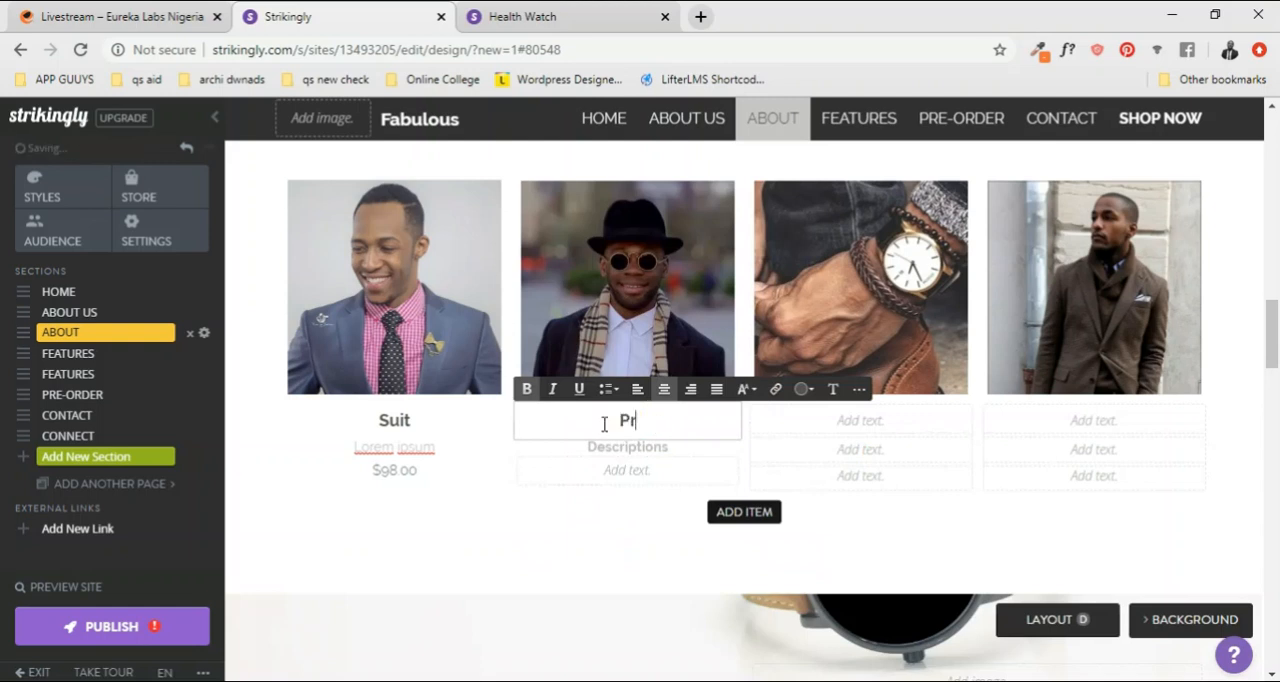
text(oduct & Description)
Step: Replace the "Descriptions" text under the second GALLERY photo with "Prices"
click(626, 446)
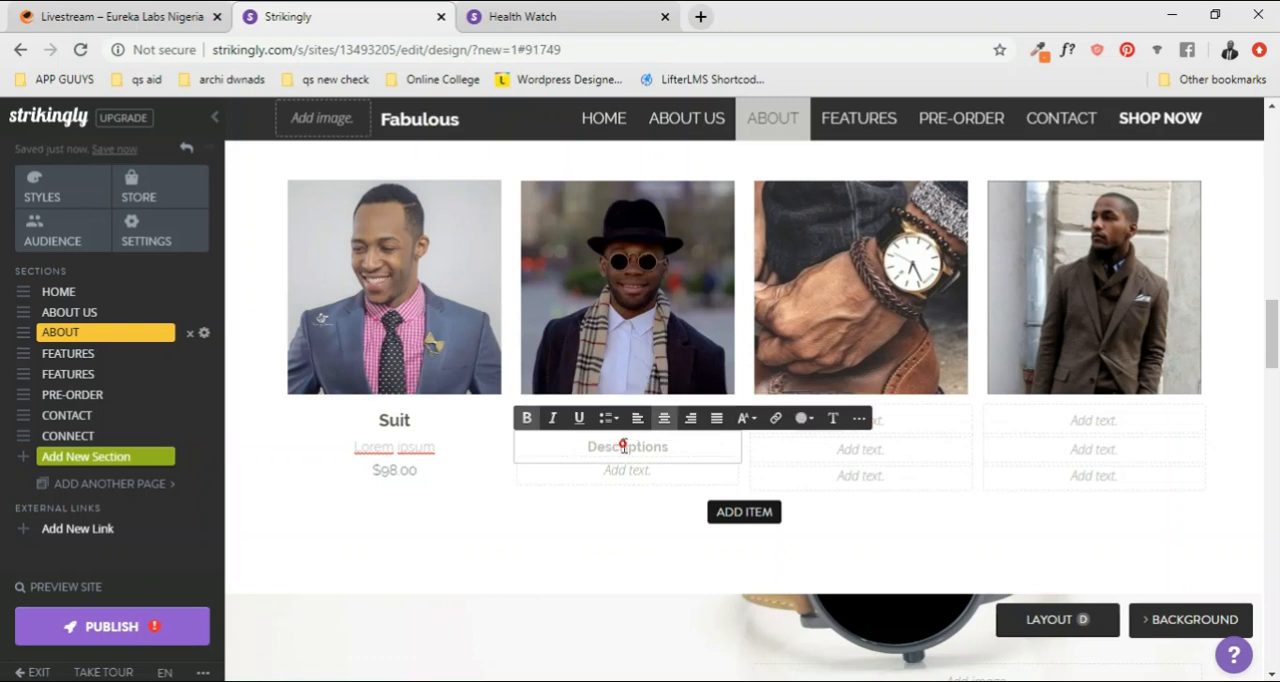
double_click(628, 448)
text(Prices)
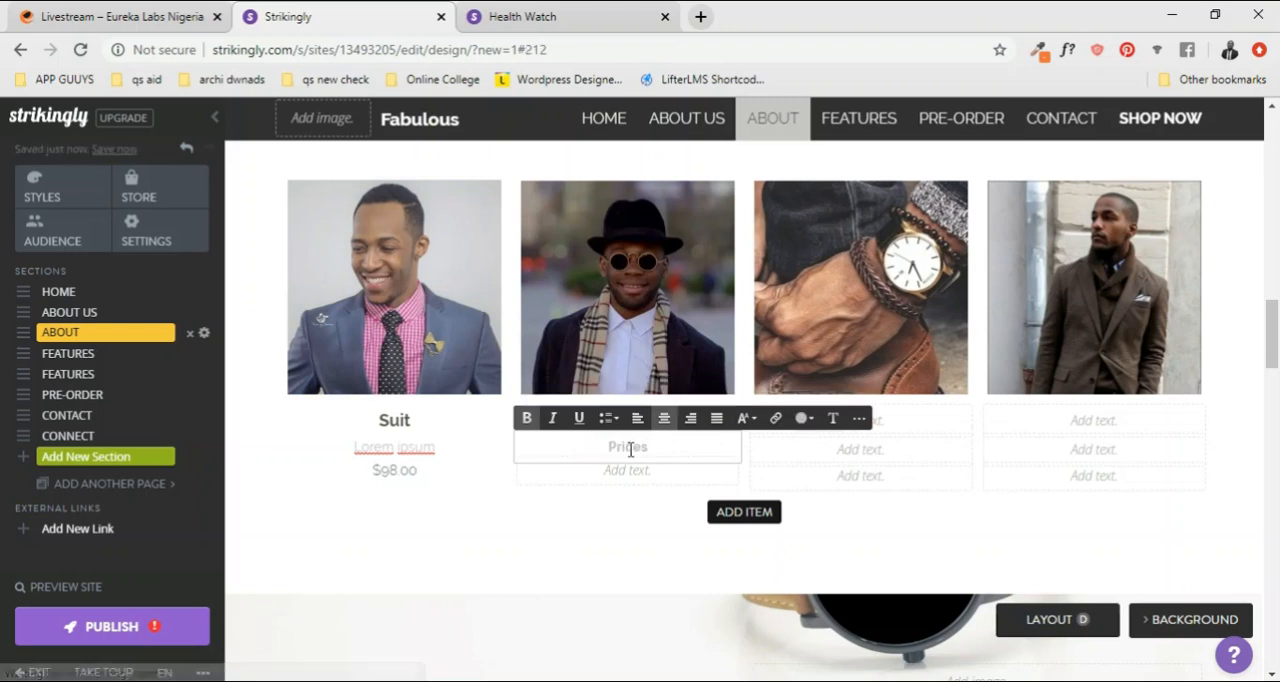
Step: Enter "See Item" on the third caption line under the second GALLERY photo
click(647, 476)
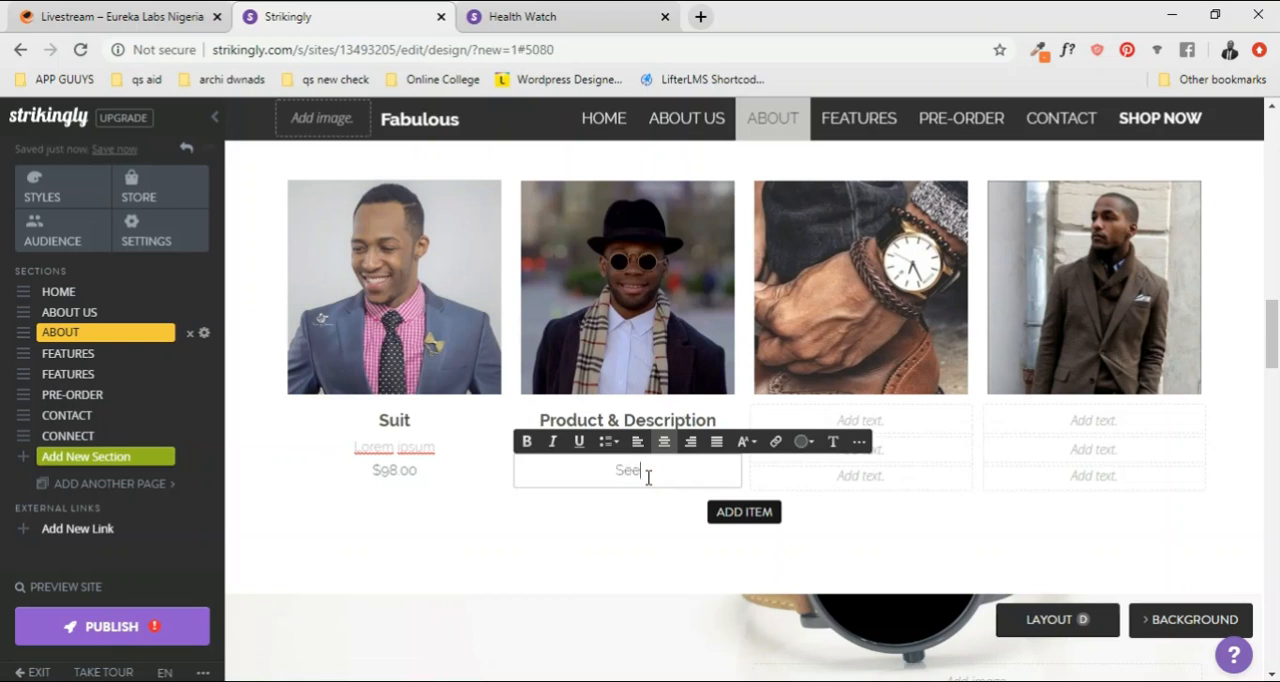
text(See Item)
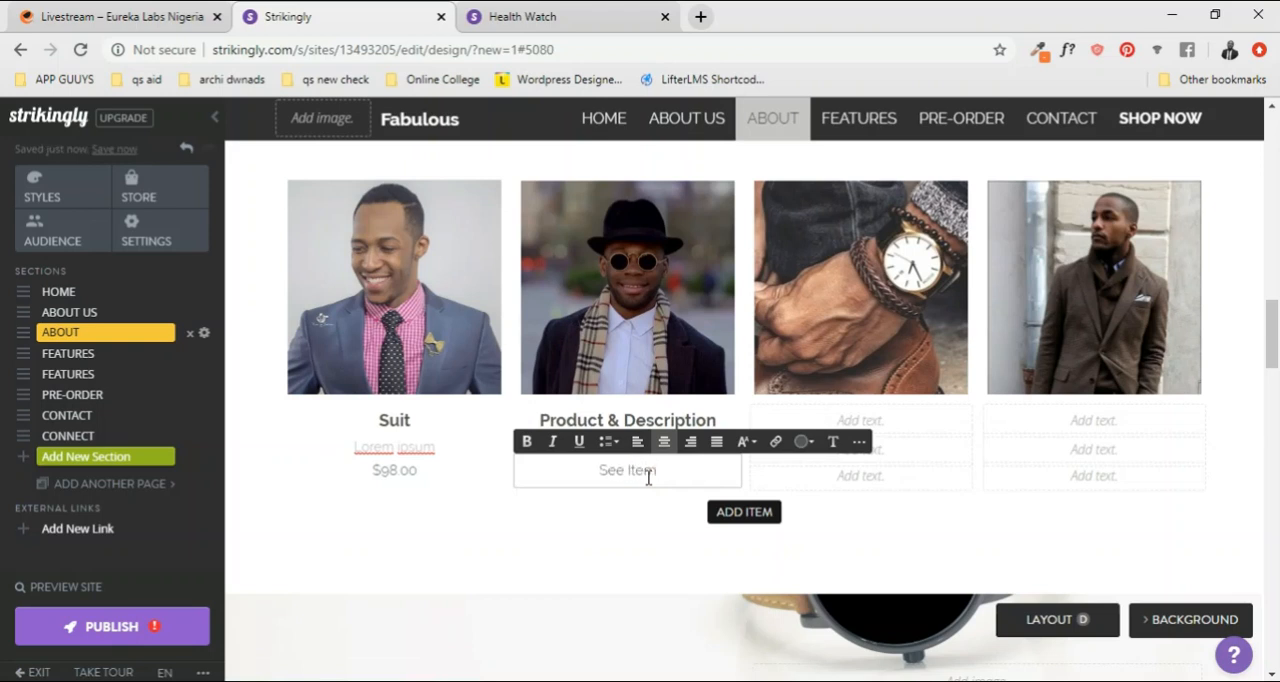
Step: Open the link settings for the "See Item" caption and examine the Web, Email and Document link types
click(774, 442)
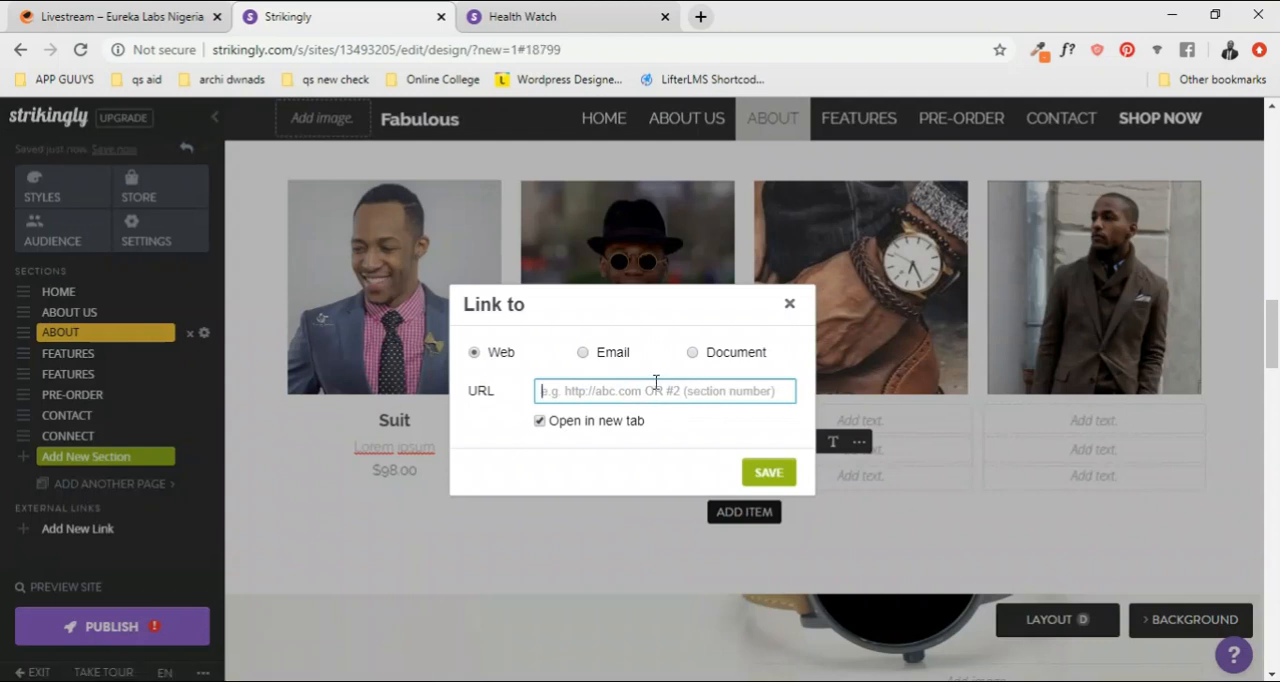
click(585, 353)
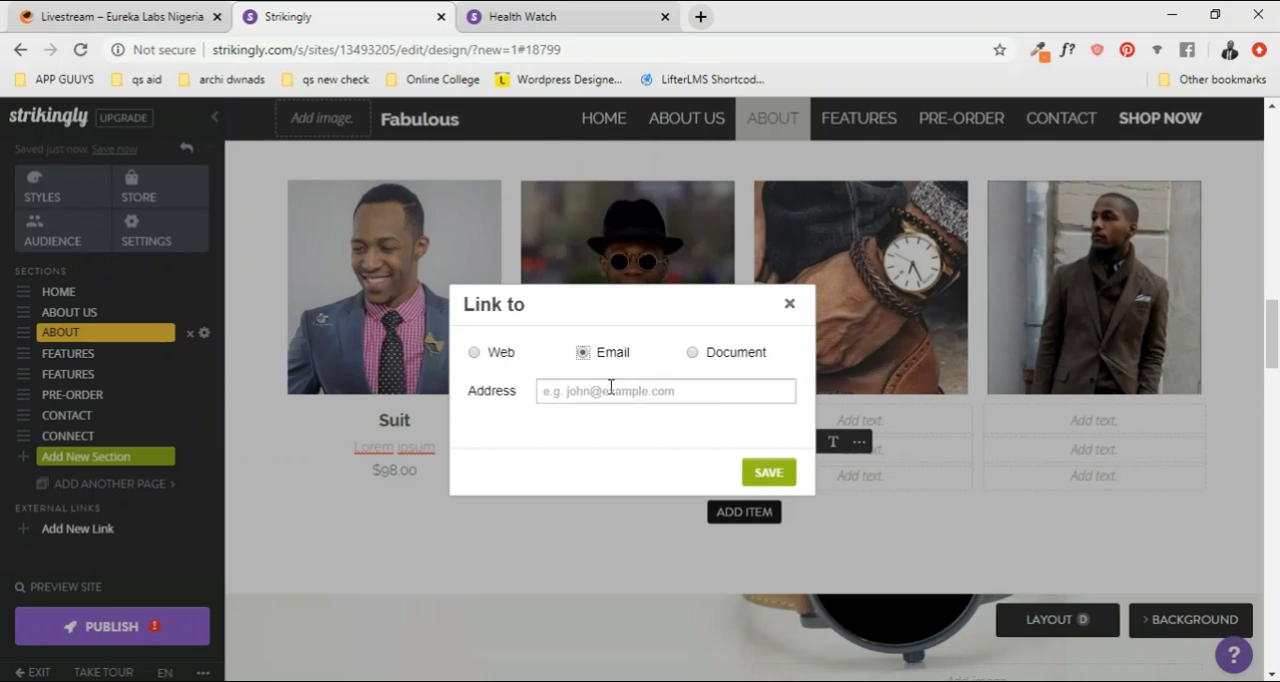
click(474, 352)
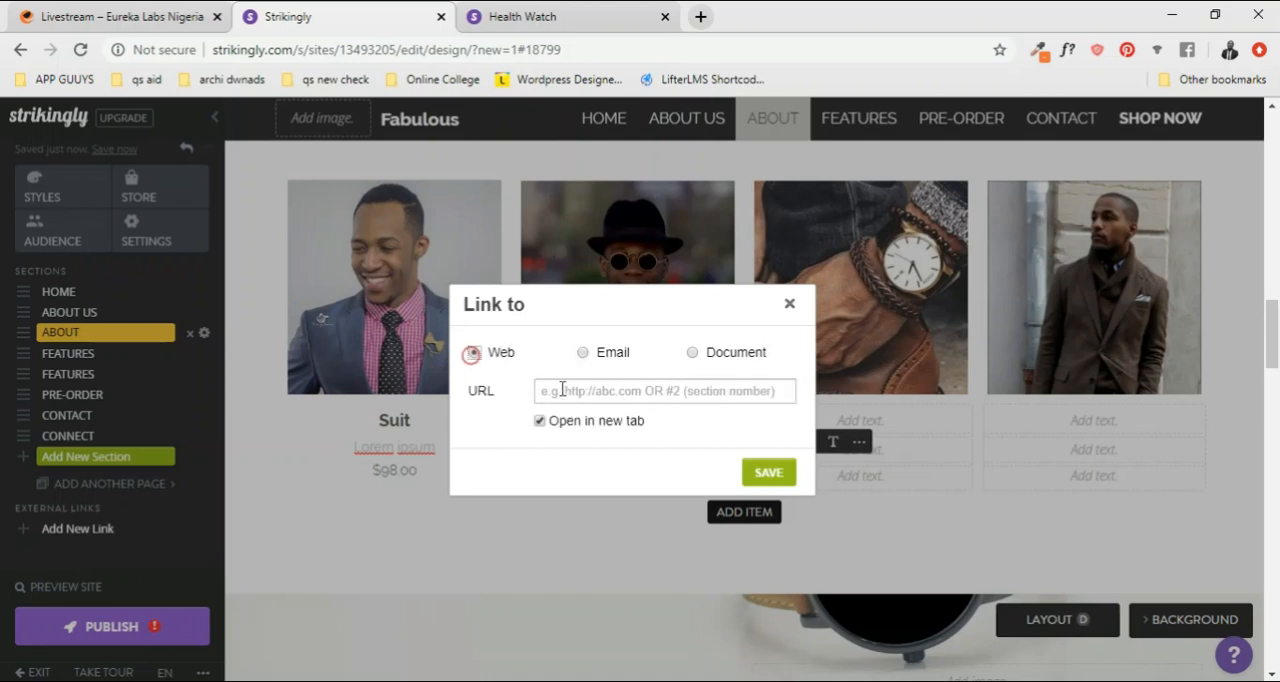
click(600, 394)
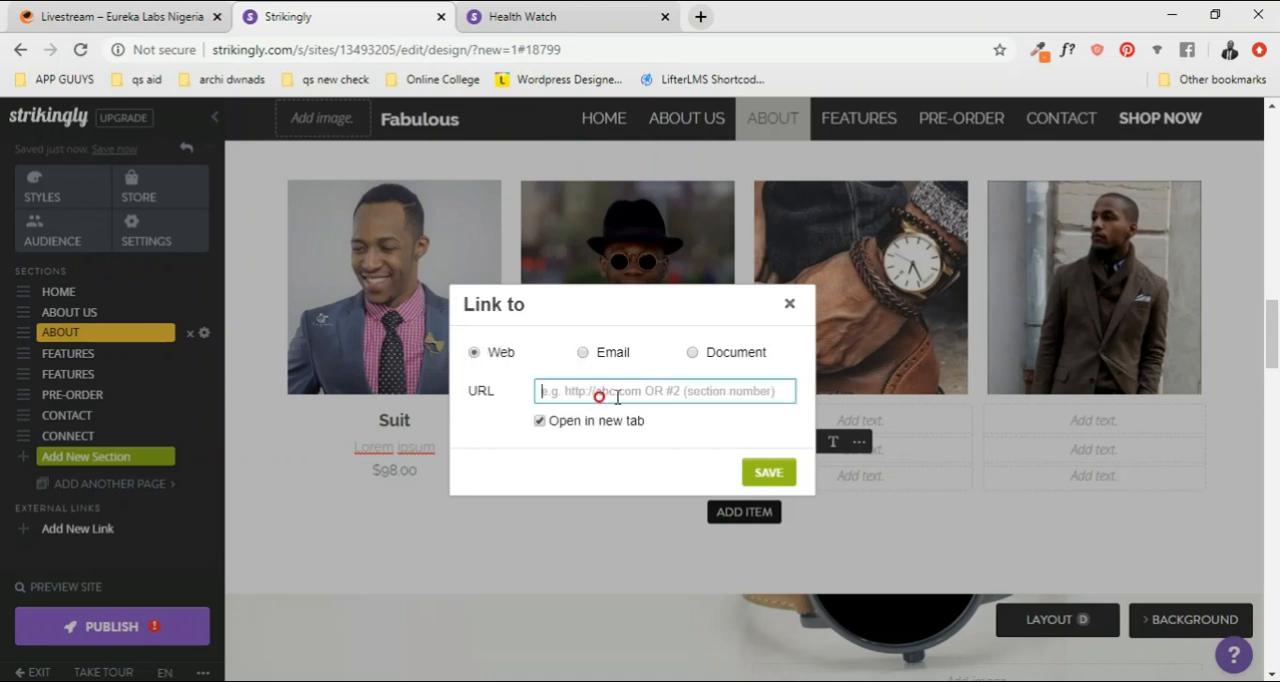
click(692, 352)
click(490, 353)
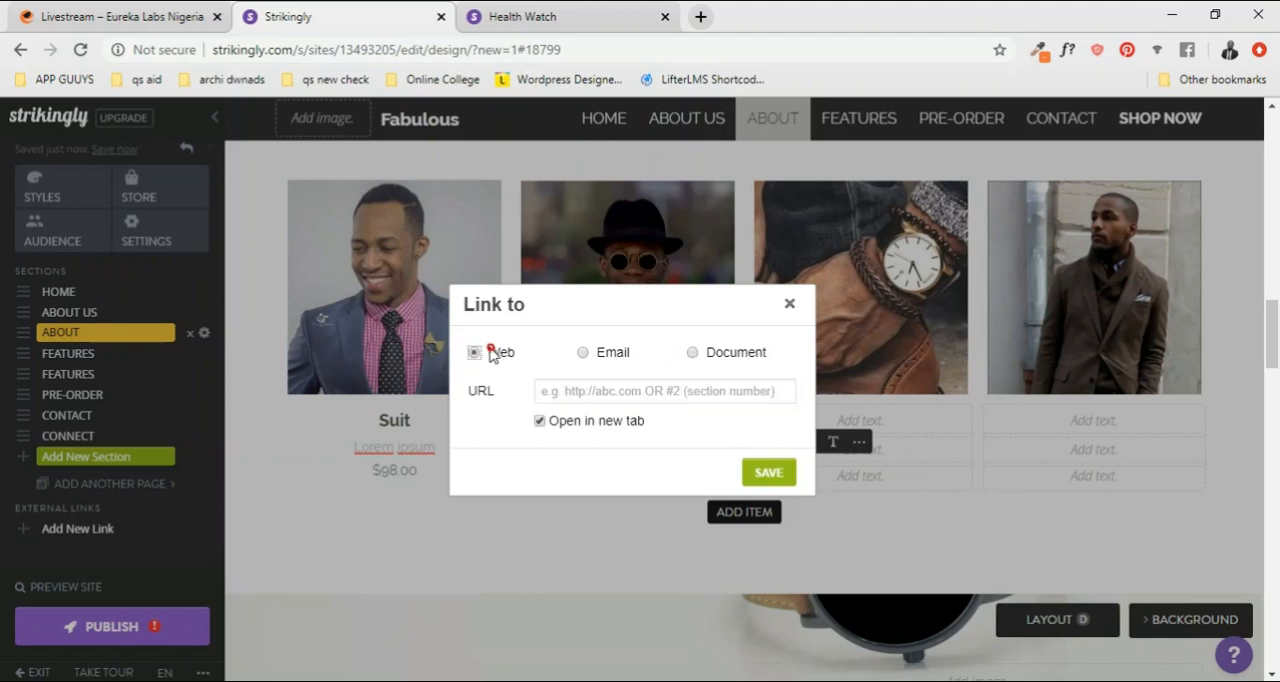
click(693, 354)
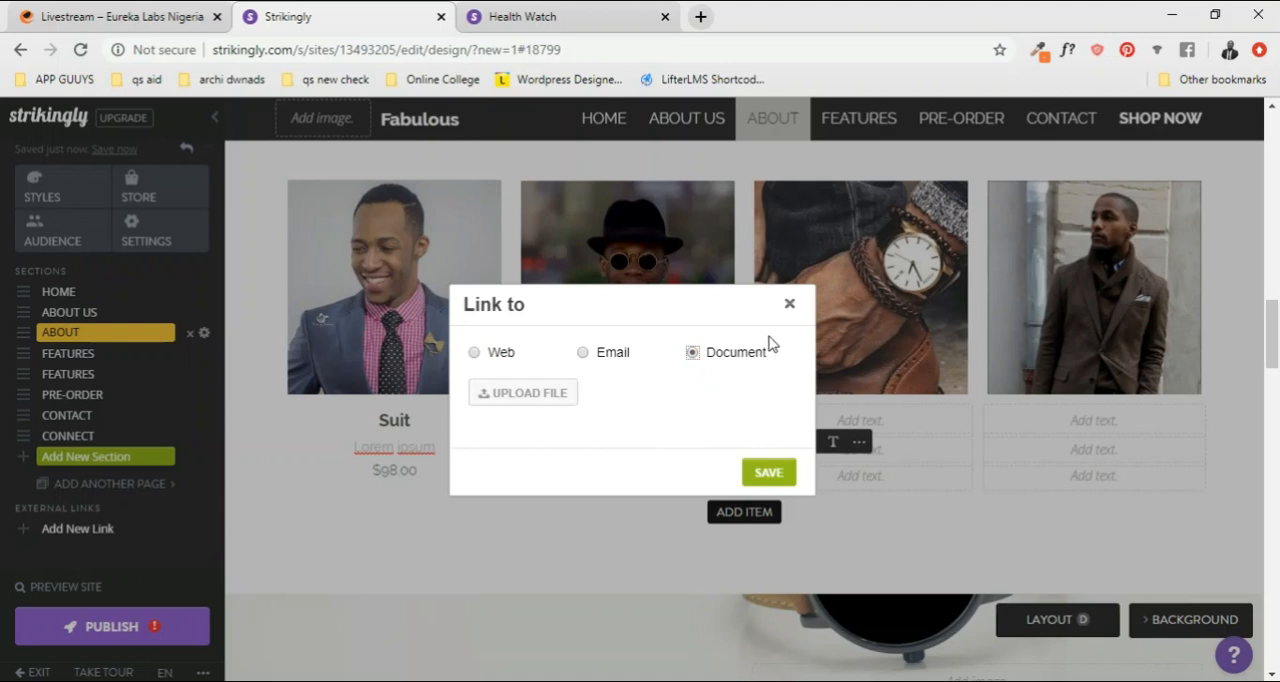
click(600, 358)
click(492, 360)
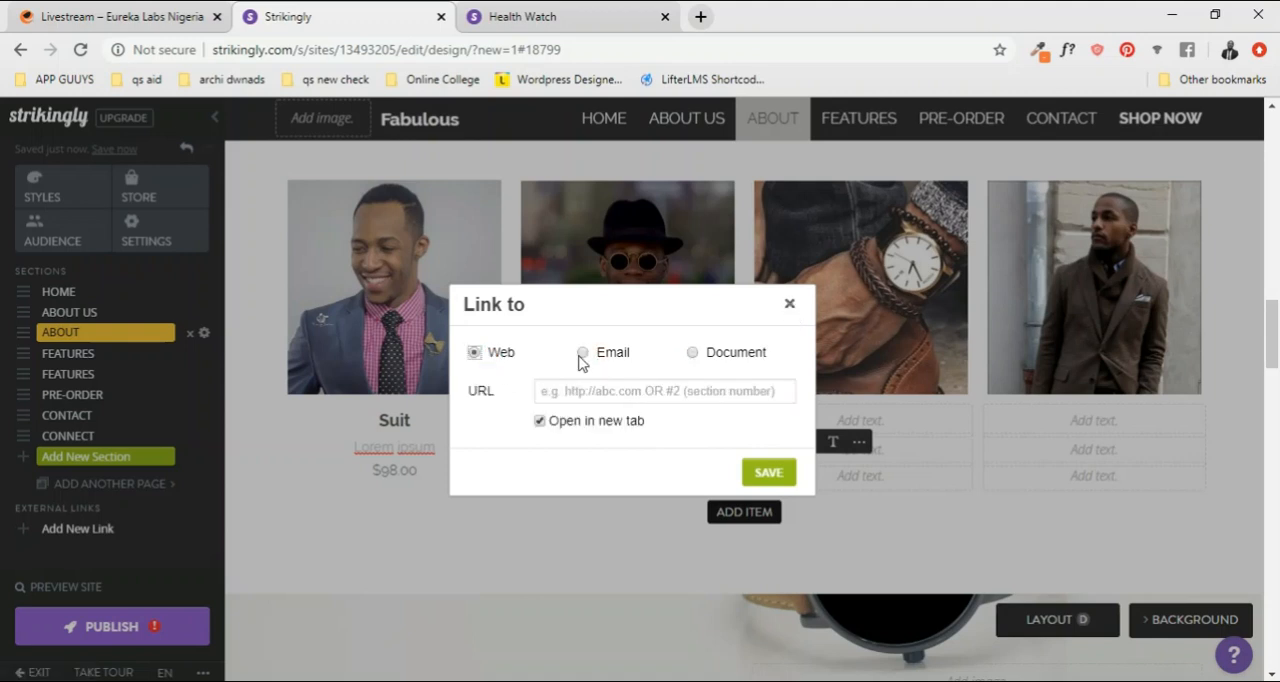
Step: Link the "See Item" caption under the second GALLERY photo to the contact's email address
click(587, 360)
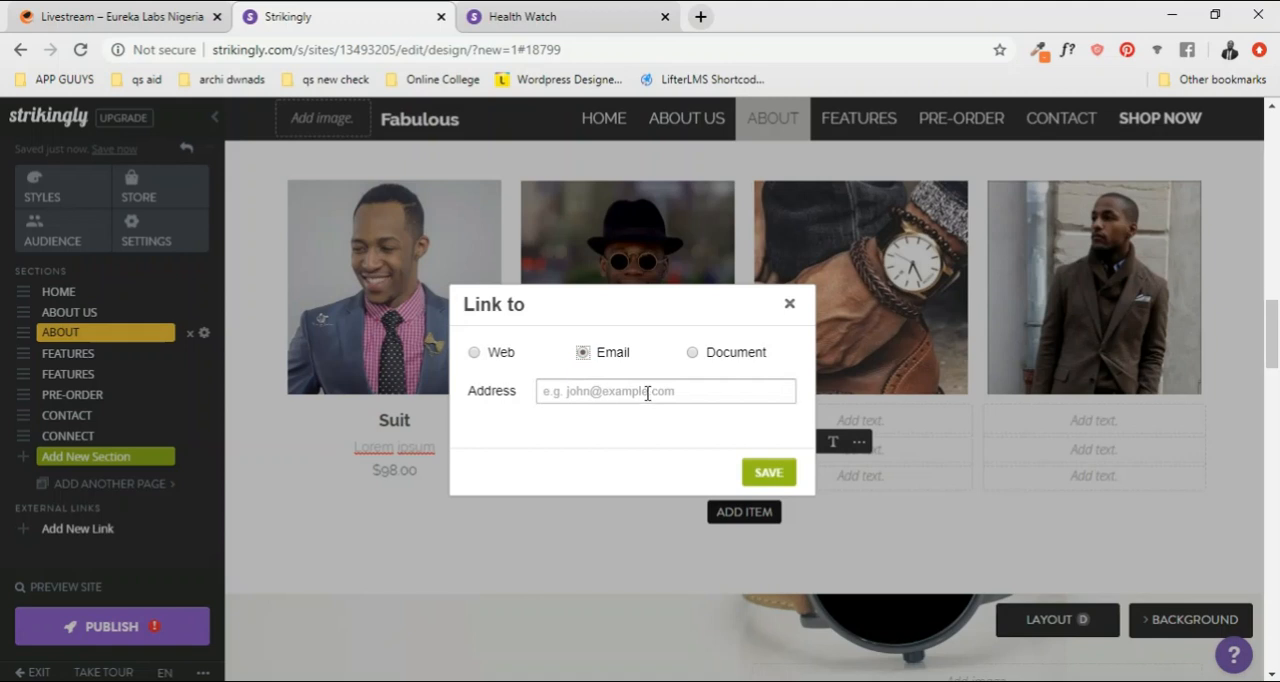
click(766, 476)
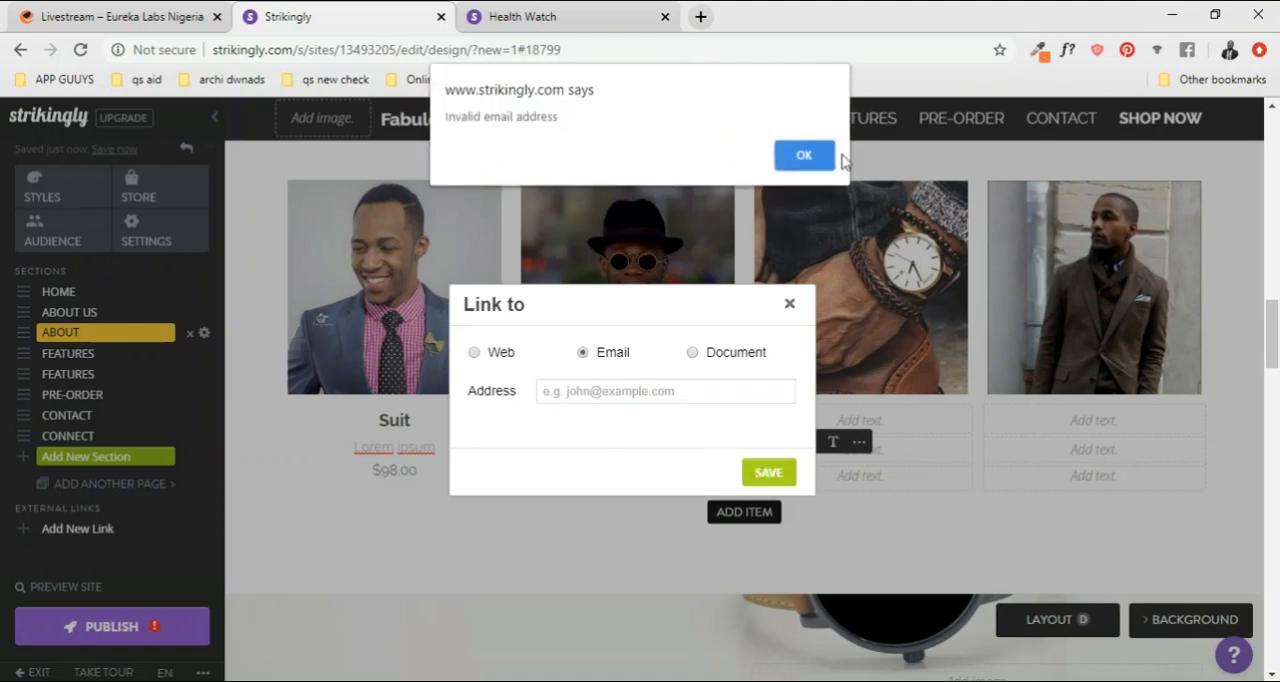
click(805, 157)
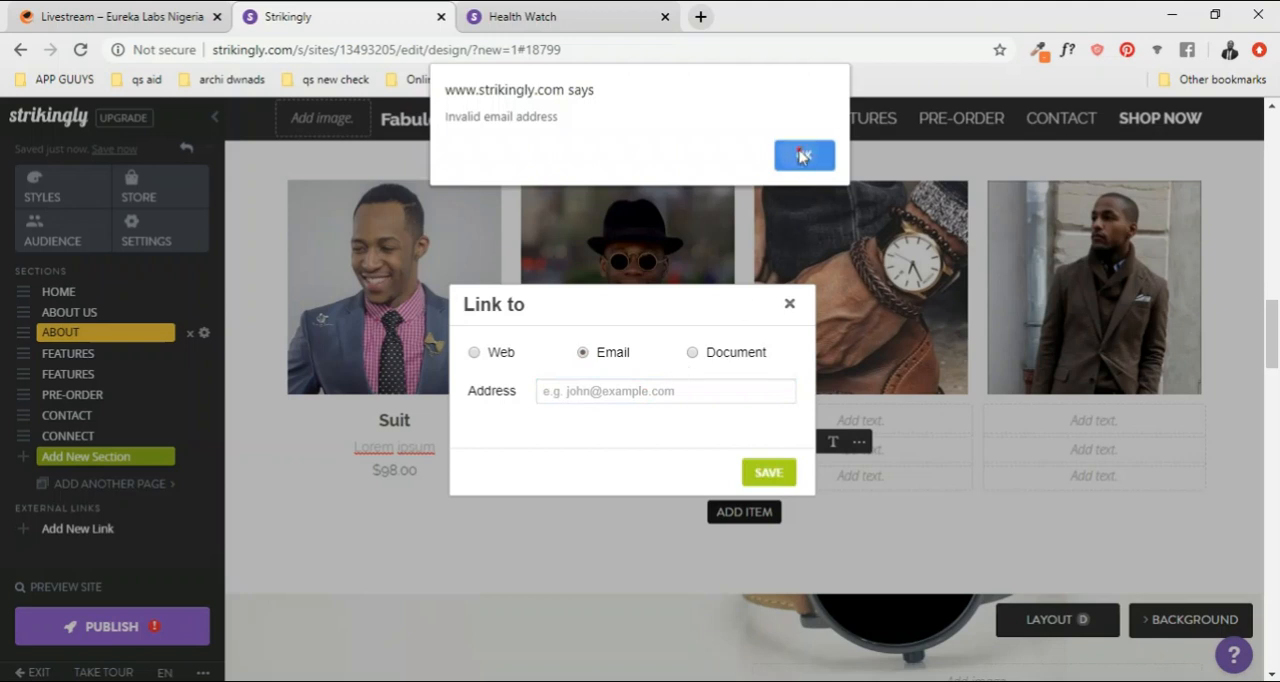
click(801, 155)
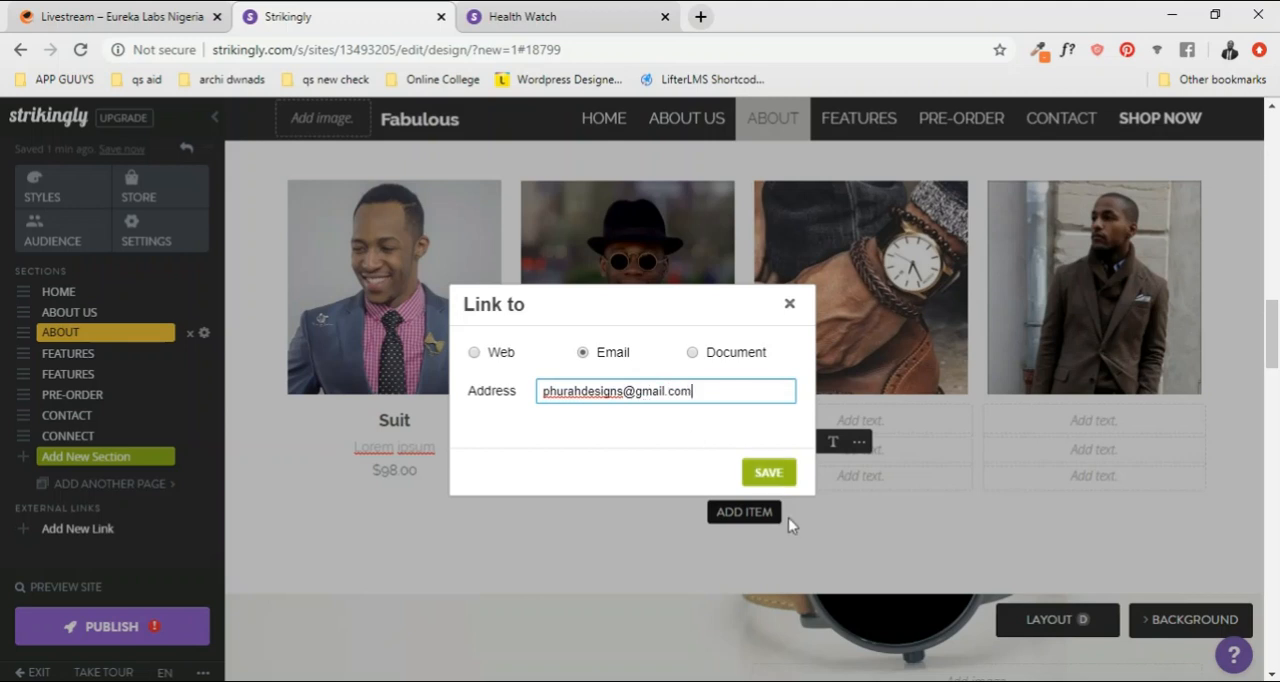
click(767, 473)
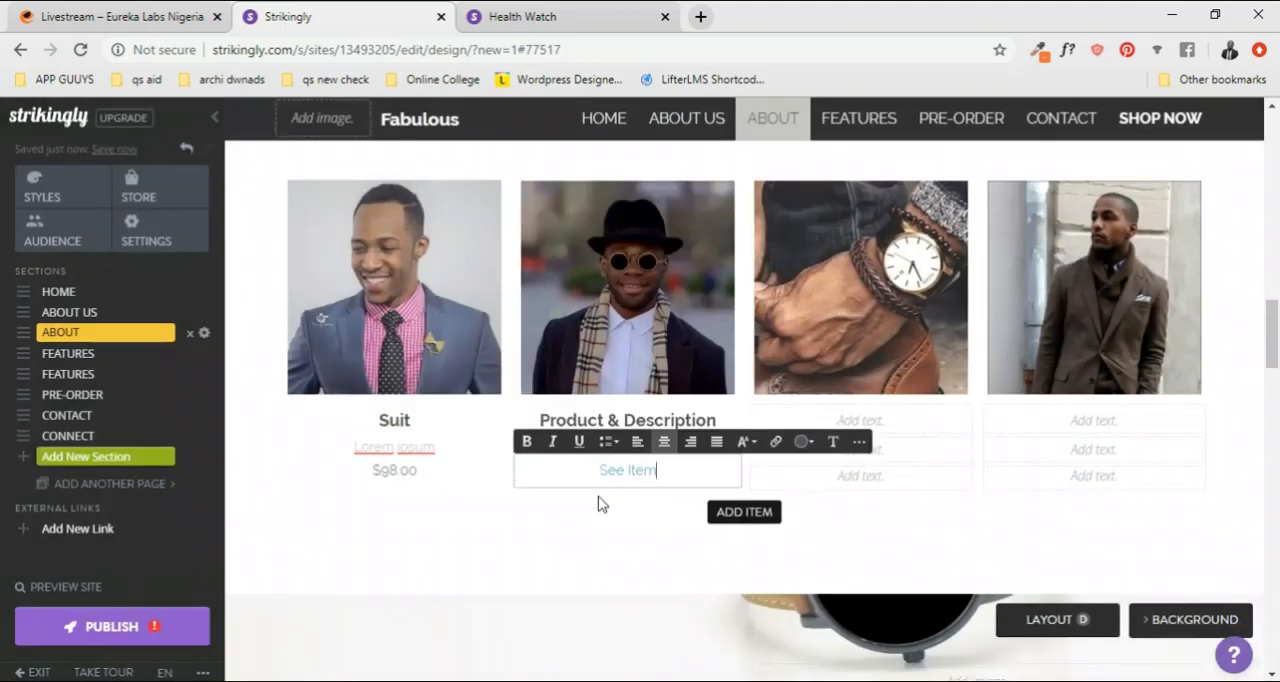
Step: Check the text colour options for the "See Item" link and leave the caption without changing its colour
click(914, 474)
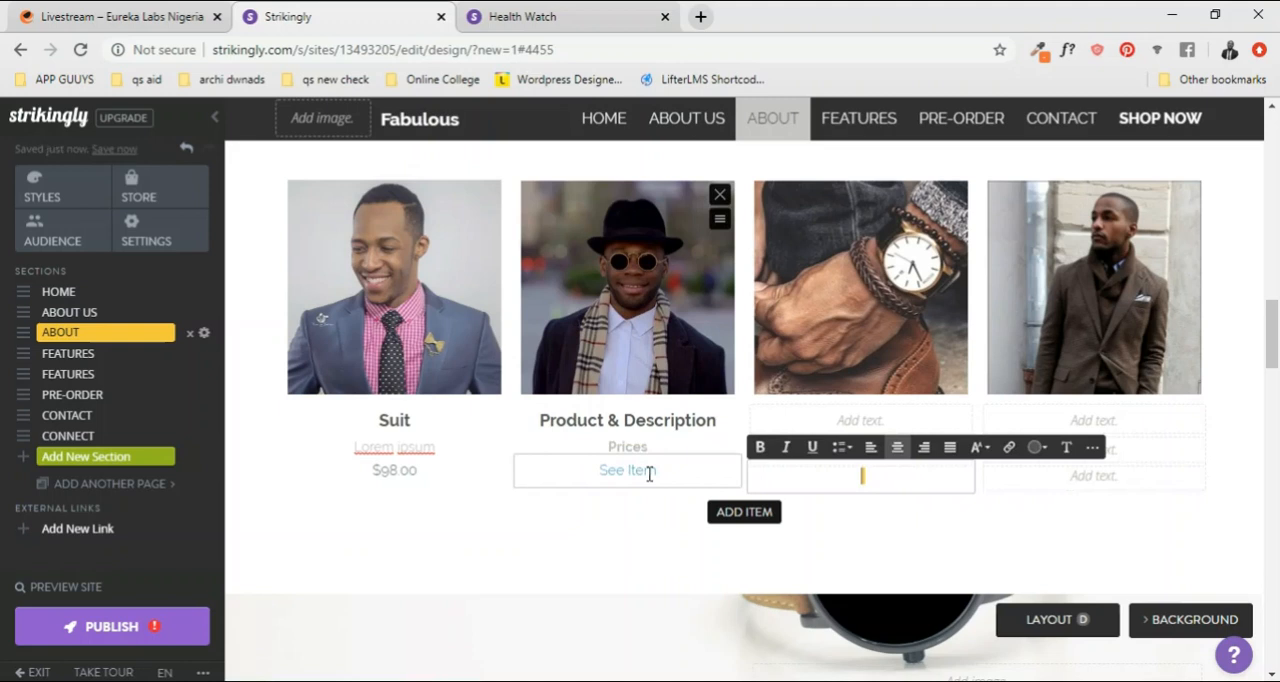
click(647, 476)
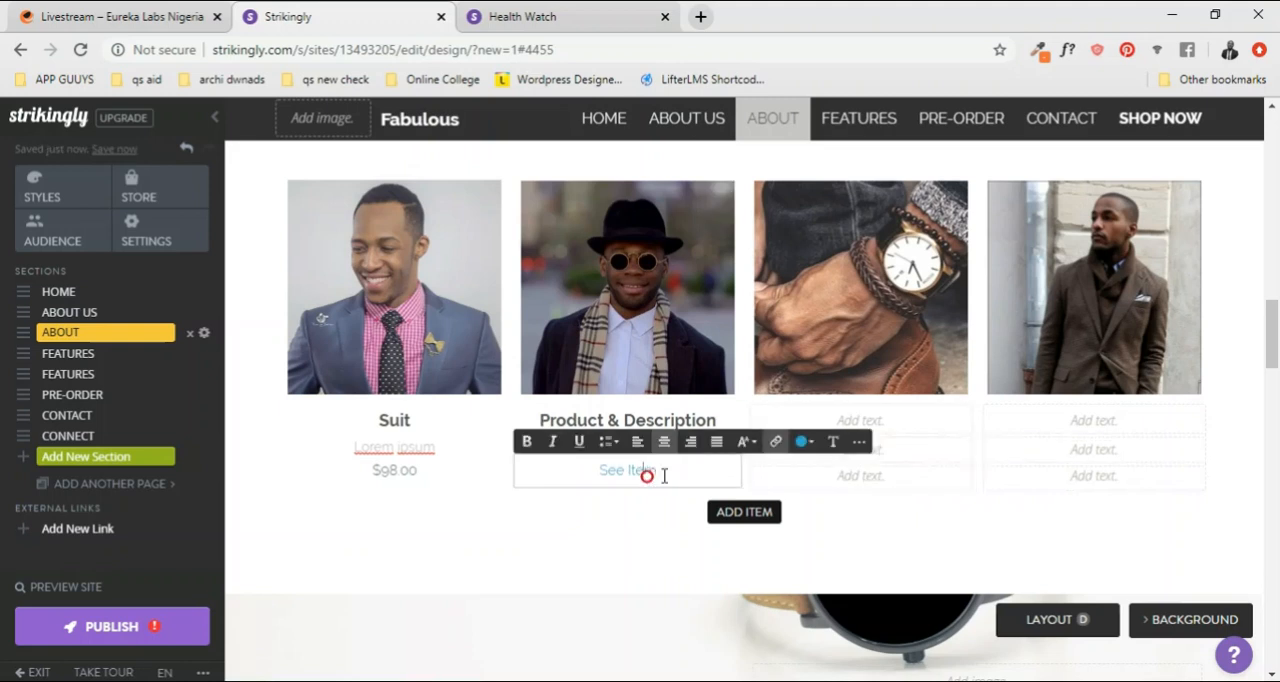
click(813, 442)
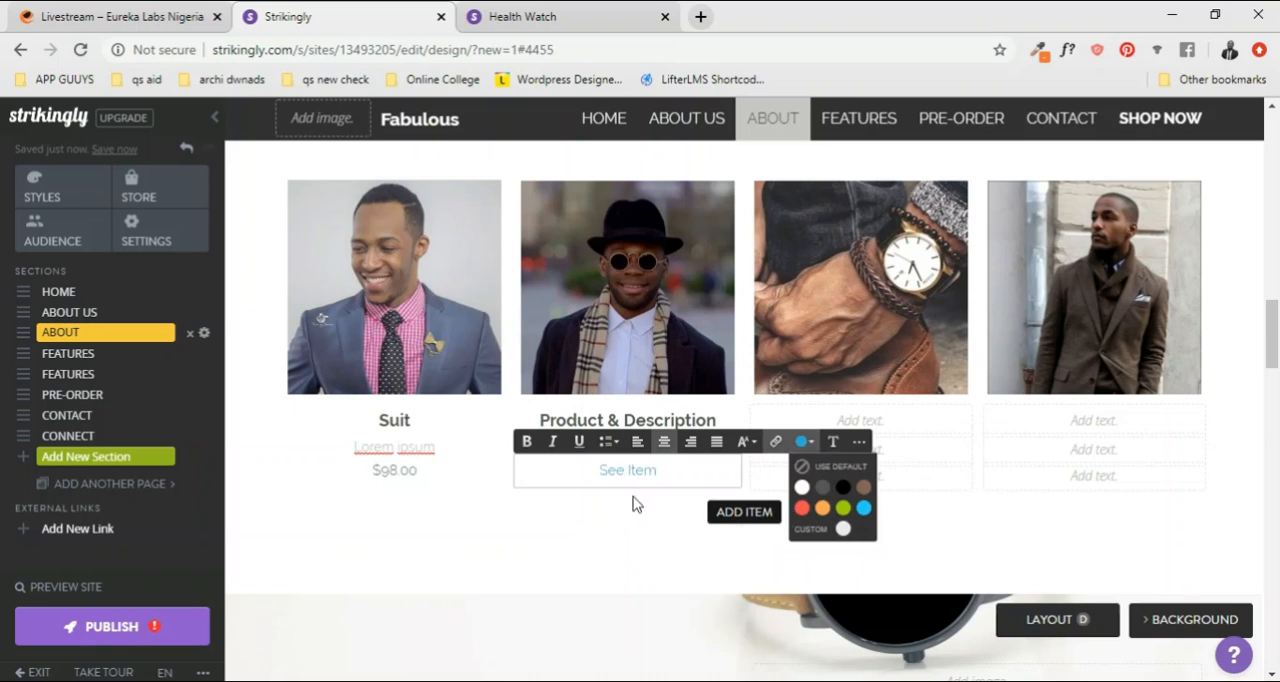
click(609, 513)
click(608, 512)
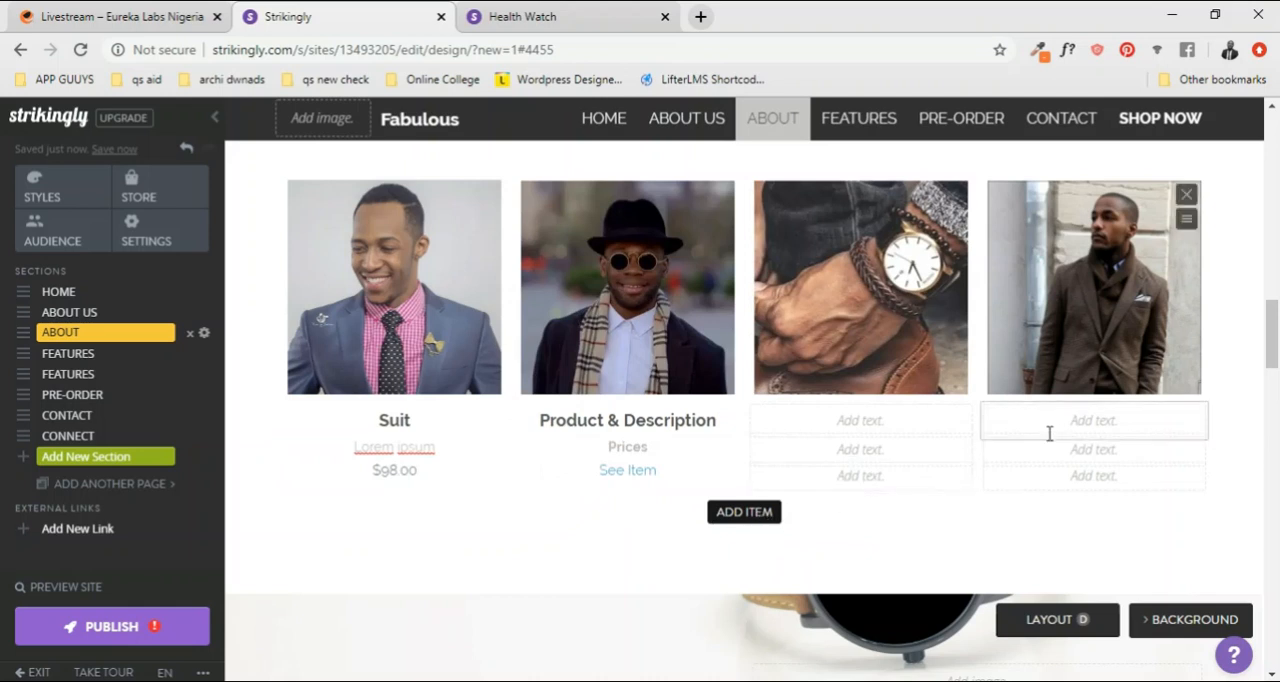
Step: Add a fifth item to the GALLERY and delete it again
click(751, 527)
scroll(809, 522, down, 2)
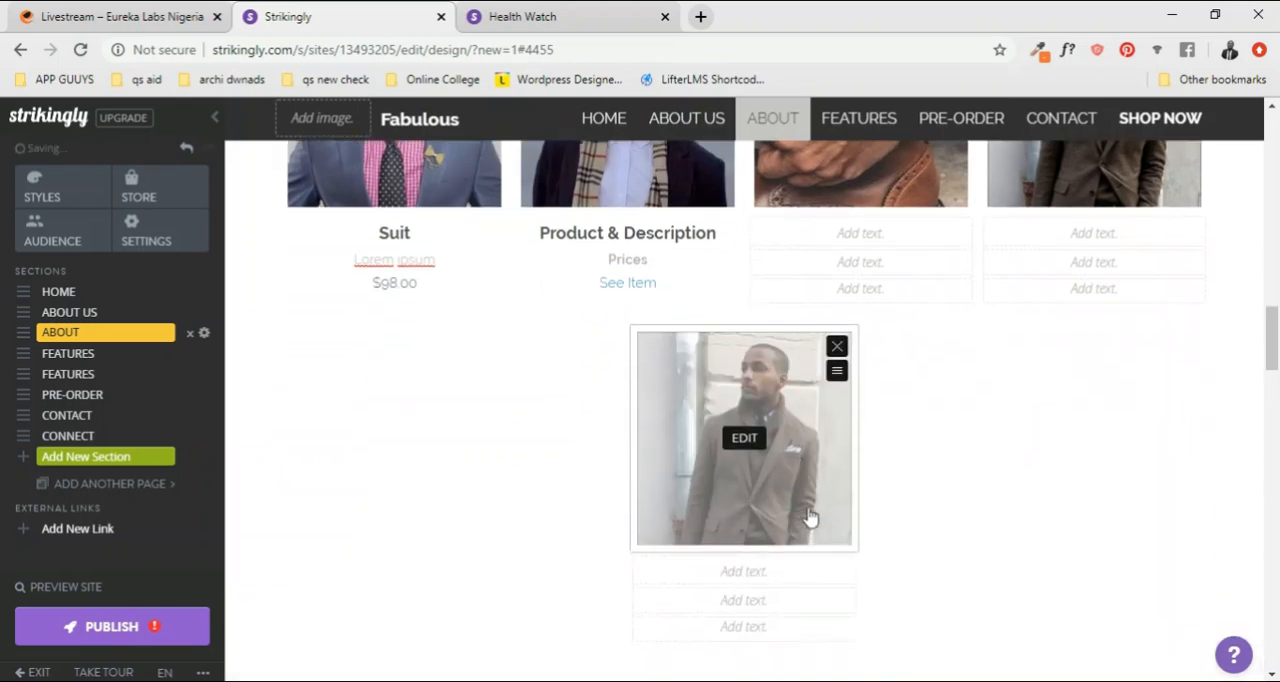
click(836, 372)
scroll(829, 354, up, 1)
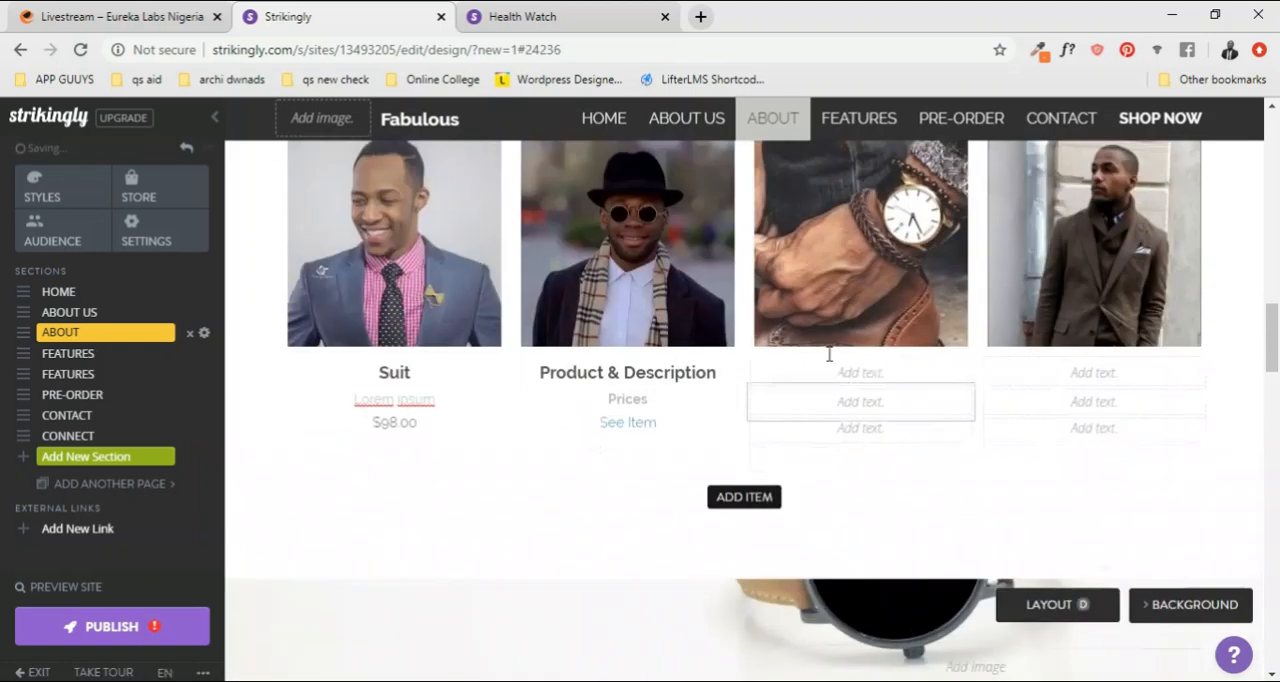
Step: Review the edited ABOUT US and GALLERY sections of the page
scroll(829, 356, up, 4)
scroll(829, 362, down, 1)
scroll(829, 362, up, 1)
scroll(829, 362, down, 1)
scroll(829, 362, up, 9)
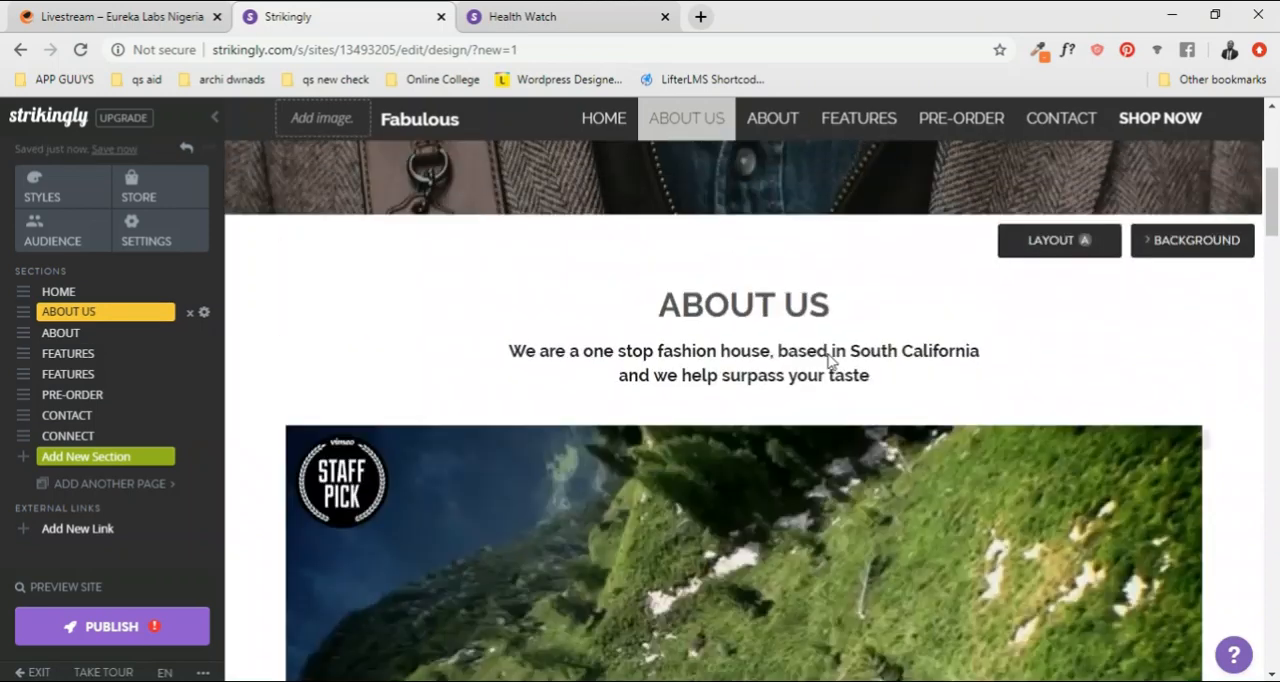
scroll(829, 362, up, 4)
scroll(829, 362, down, 12)
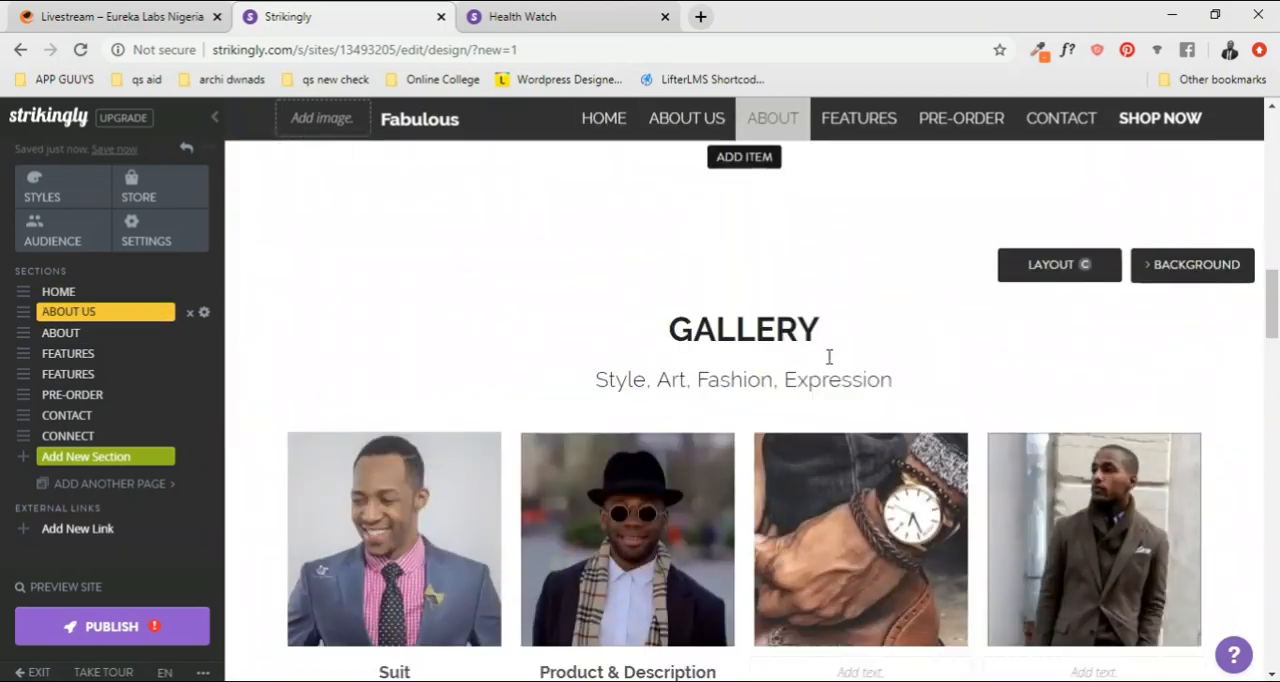
scroll(829, 362, down, 1)
scroll(800, 414, down, 2)
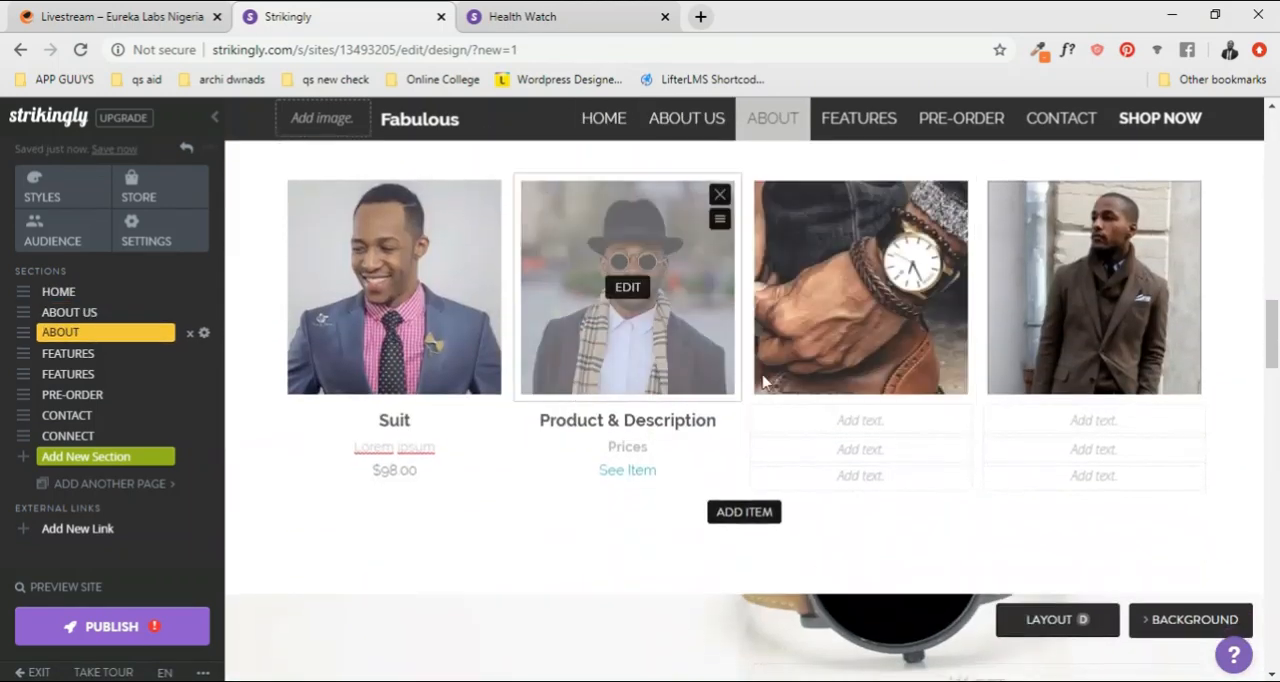
Step: Examine the two FEATURES sections below the GALLERY, including the smartwatch banner and the icon grid
scroll(757, 328, down, 3)
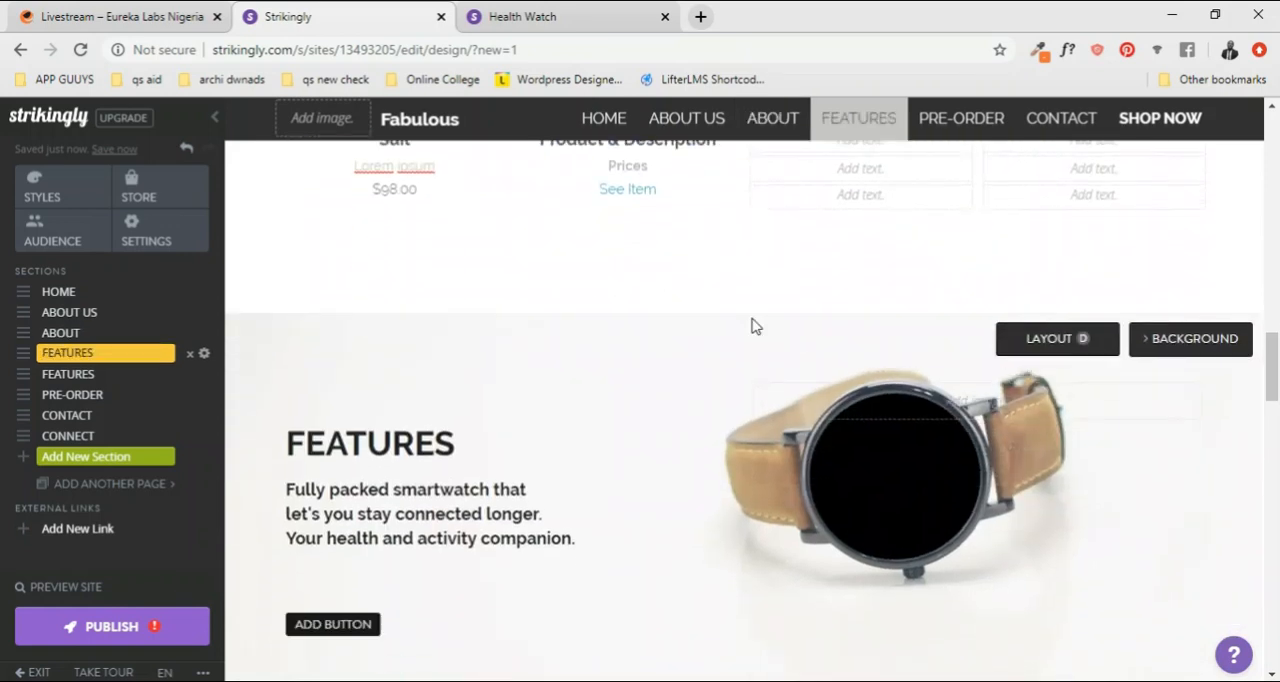
scroll(757, 325, down, 2)
scroll(680, 323, up, 1)
scroll(734, 351, down, 1)
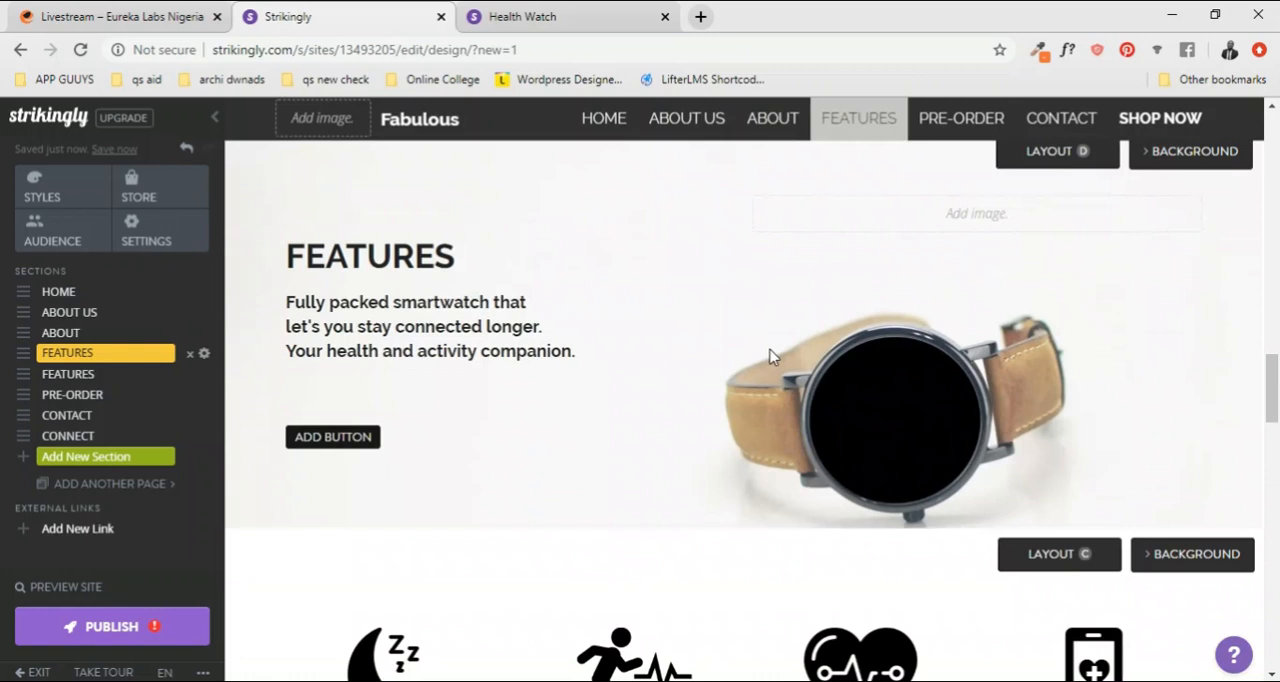
scroll(526, 383, up, 2)
scroll(580, 380, down, 4)
scroll(850, 365, up, 4)
scroll(650, 385, down, 1)
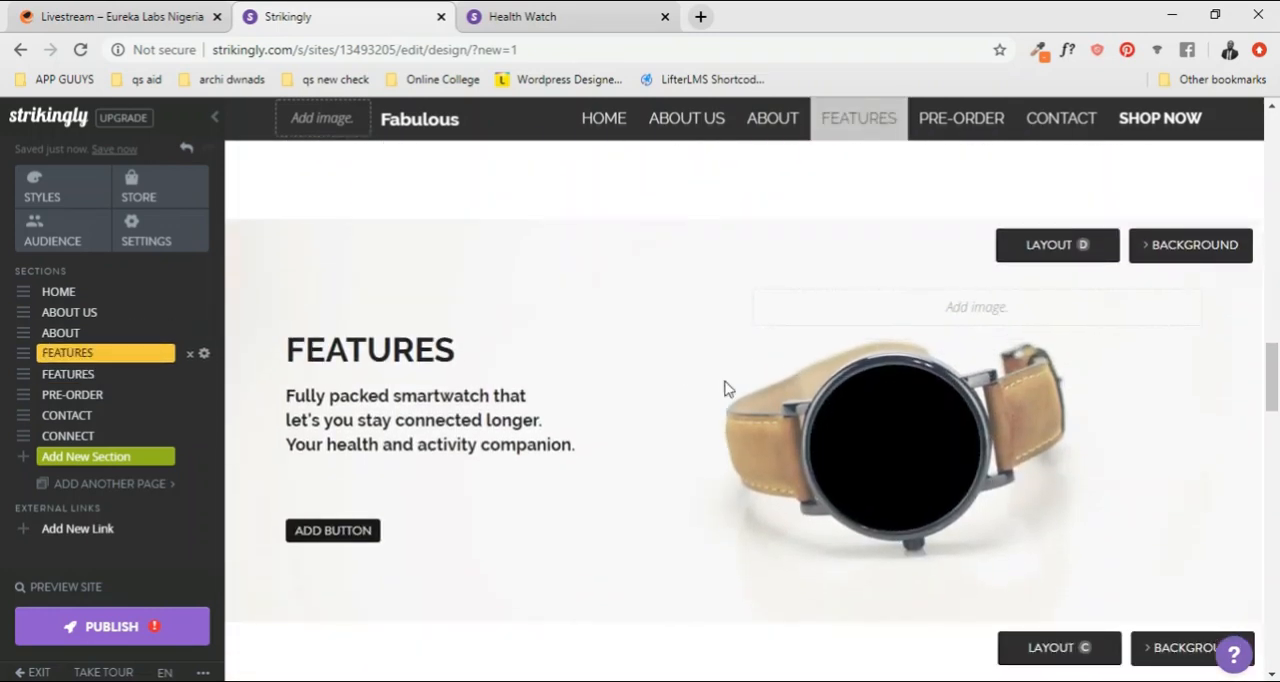
scroll(705, 388, down, 7)
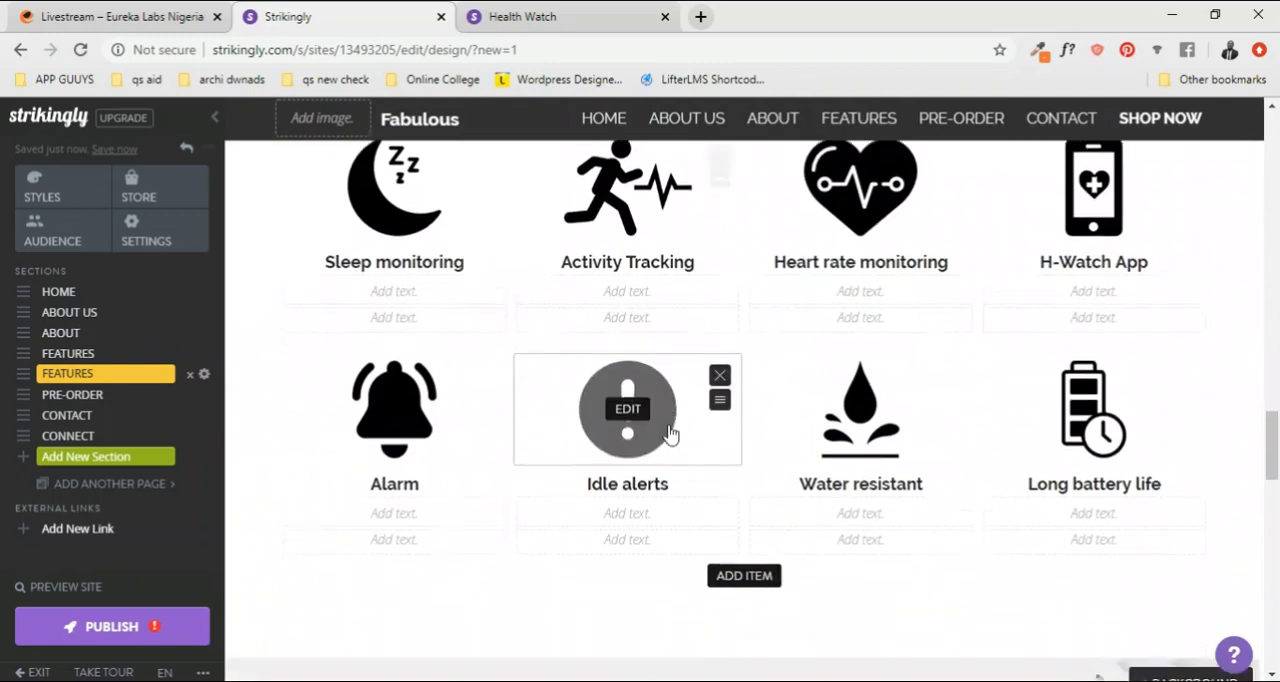
scroll(670, 430, down, 1)
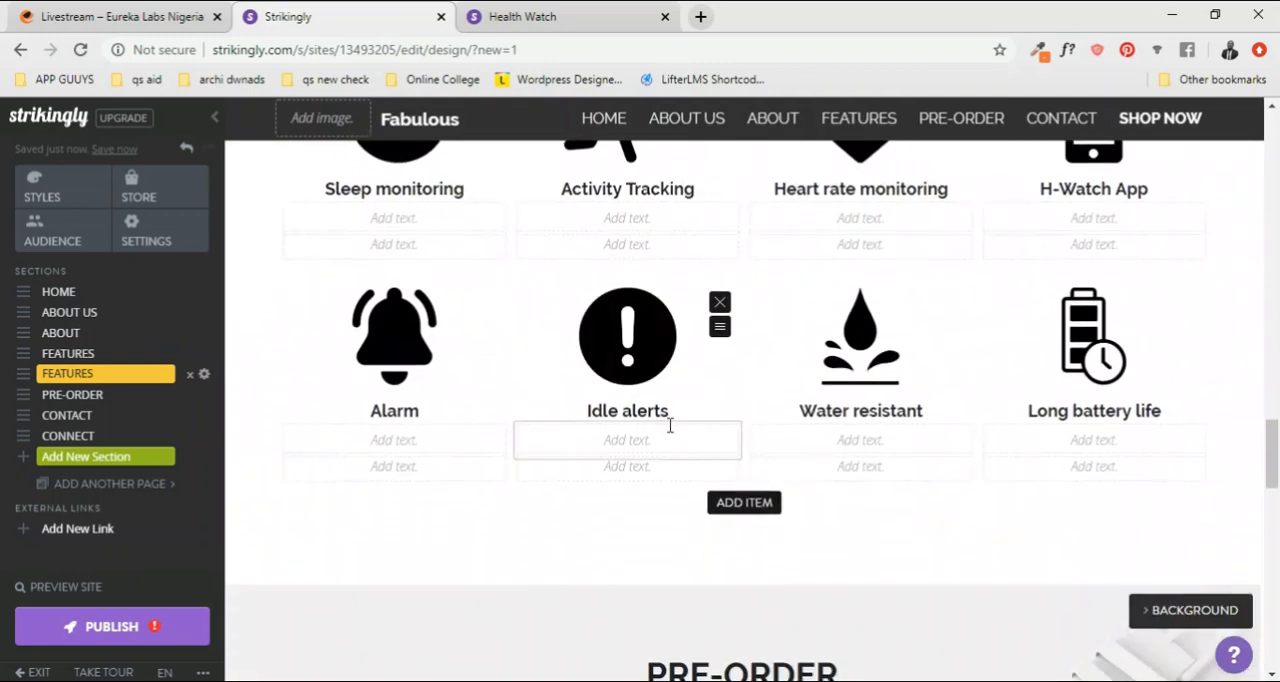
Step: Add a title area above the icon grid in the second FEATURES section and open the title for editing
scroll(670, 425, up, 5)
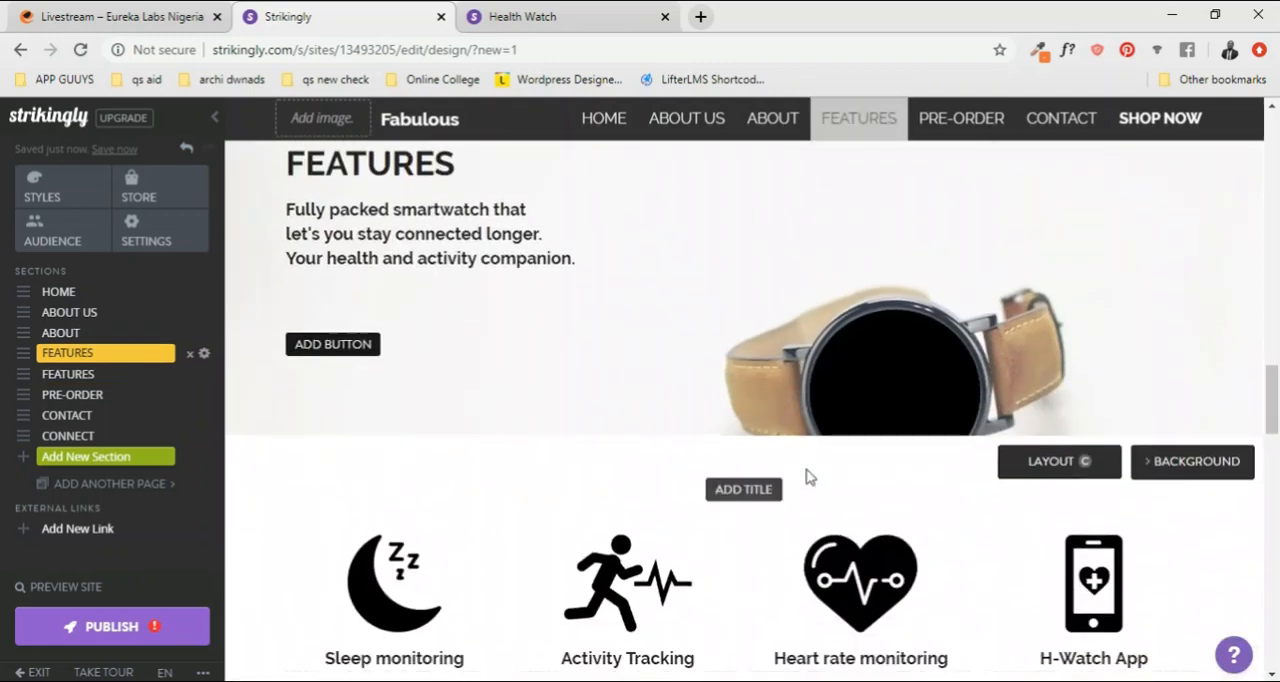
scroll(810, 477, down, 1)
click(740, 398)
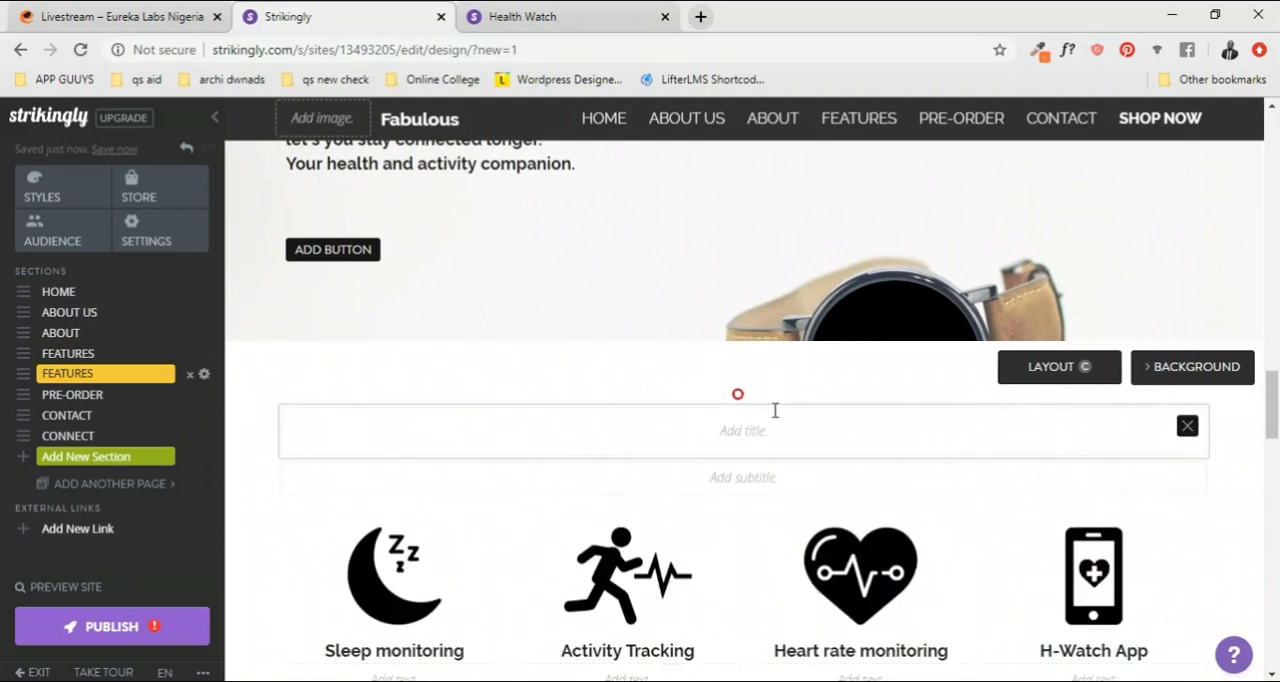
click(735, 432)
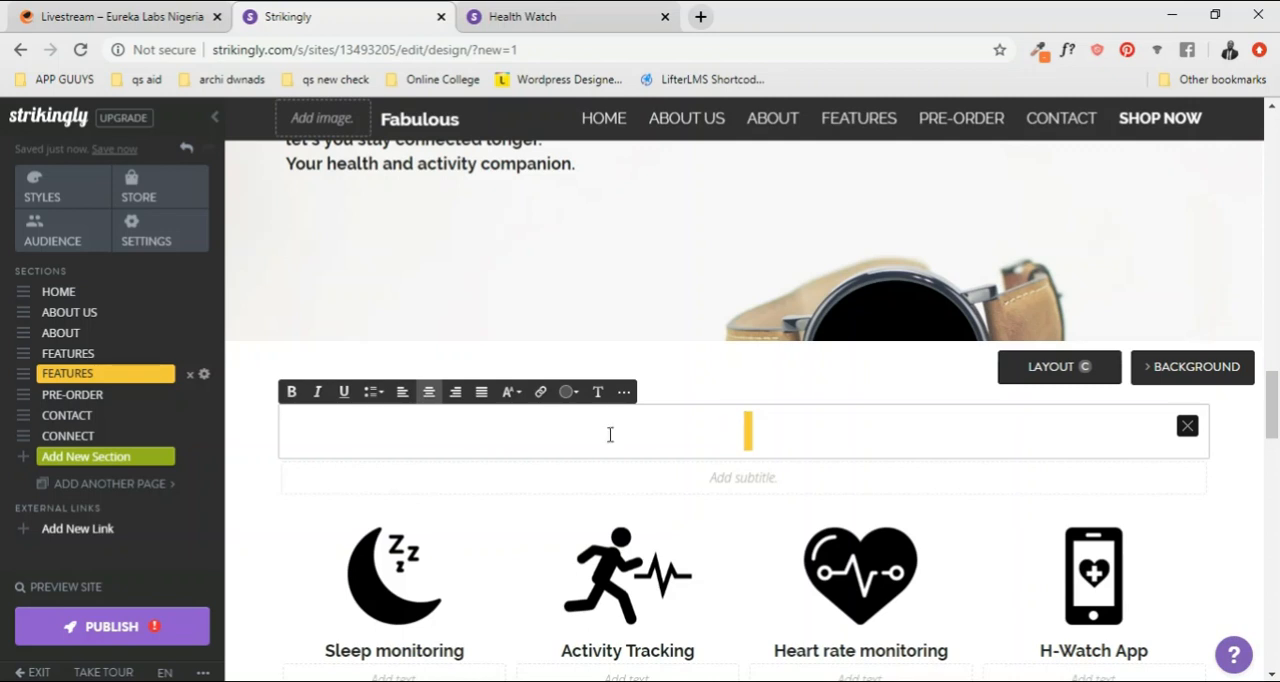
Step: Browse the new section types and add a Process section below the second FEATURES section
click(84, 465)
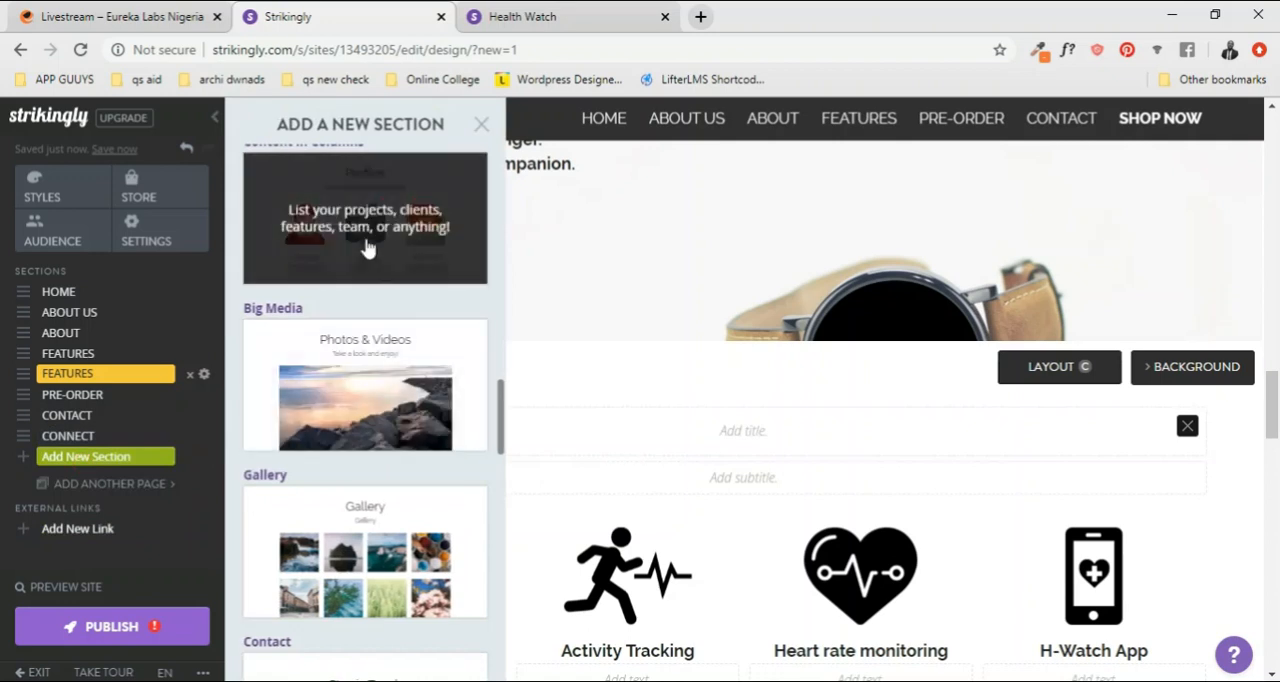
scroll(366, 246, up, 8)
scroll(378, 244, up, 5)
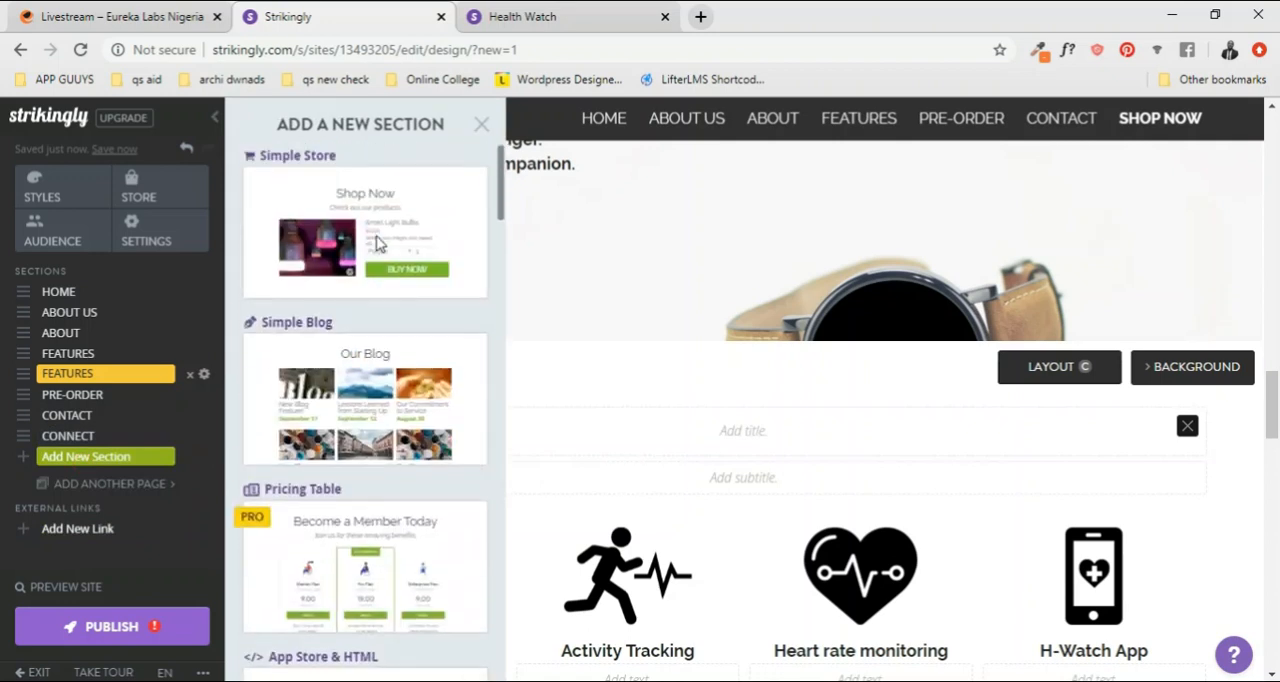
scroll(425, 390, down, 1)
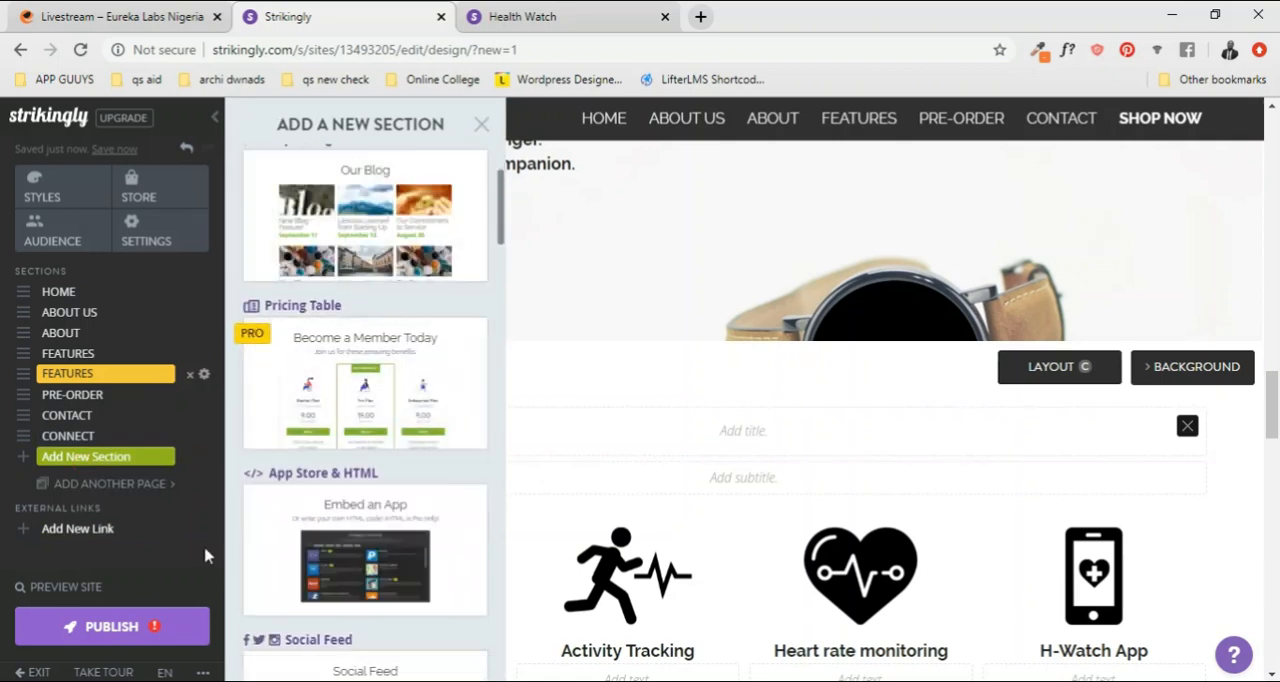
scroll(350, 420, up, 1)
scroll(378, 481, down, 6)
scroll(378, 481, up, 2)
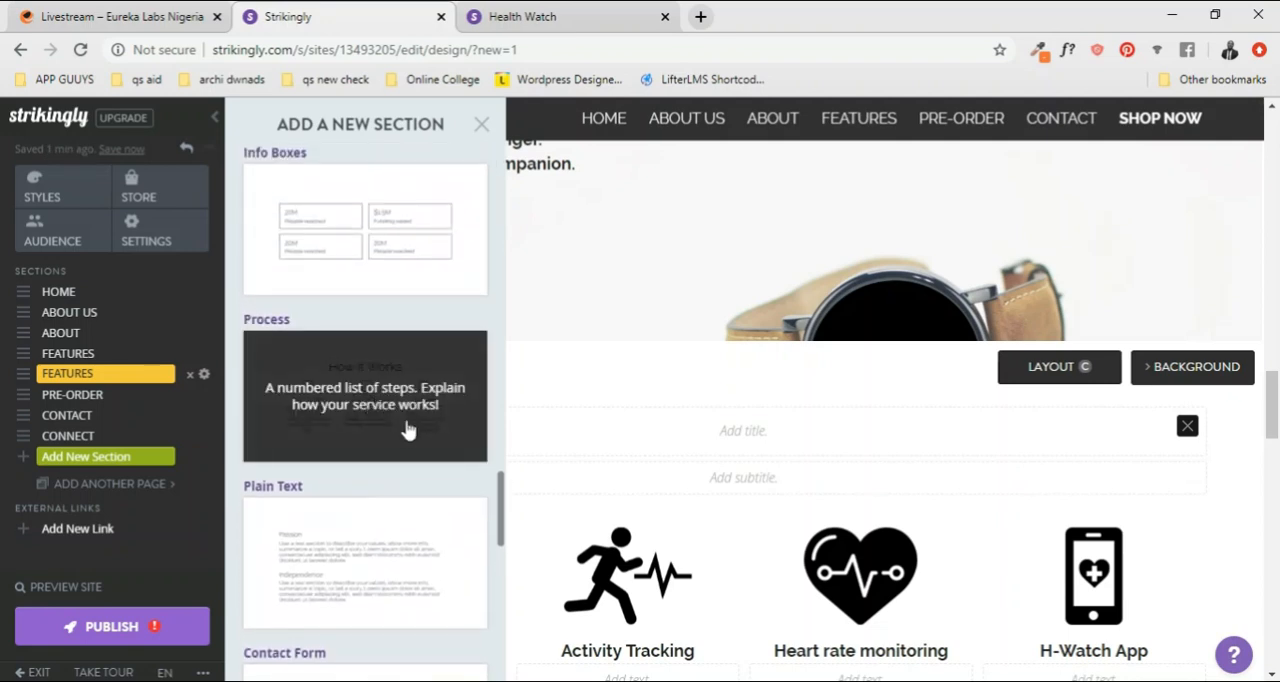
click(486, 443)
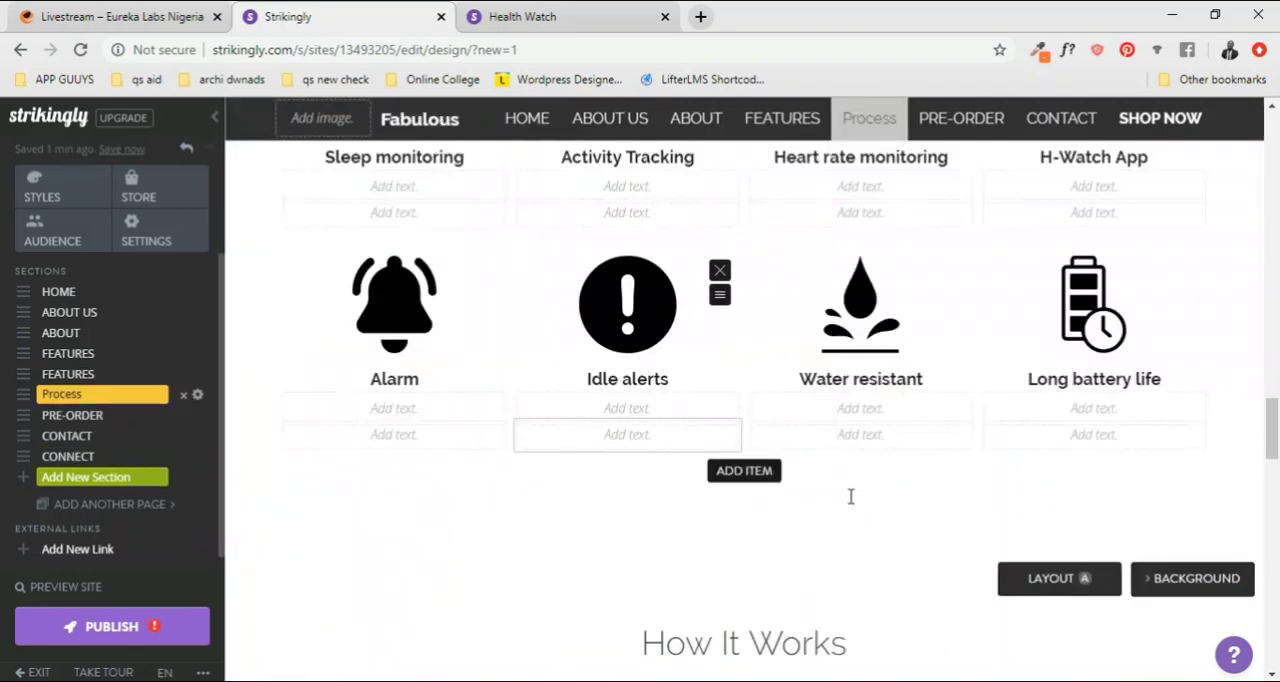
scroll(810, 467, up, 4)
scroll(808, 457, down, 3)
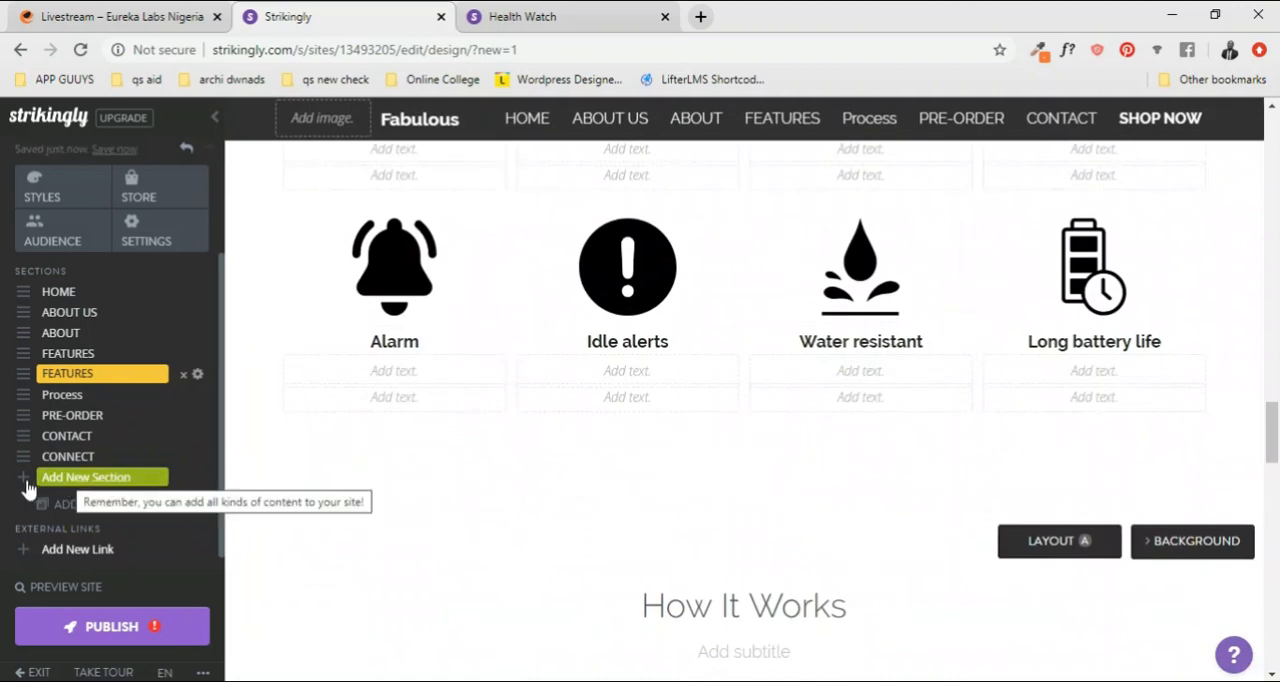
Step: Move the Process section directly below the ABOUT section, ahead of both FEATURES sections
drag(27, 369, 27, 346)
scroll(737, 470, up, 6)
scroll(717, 457, down, 1)
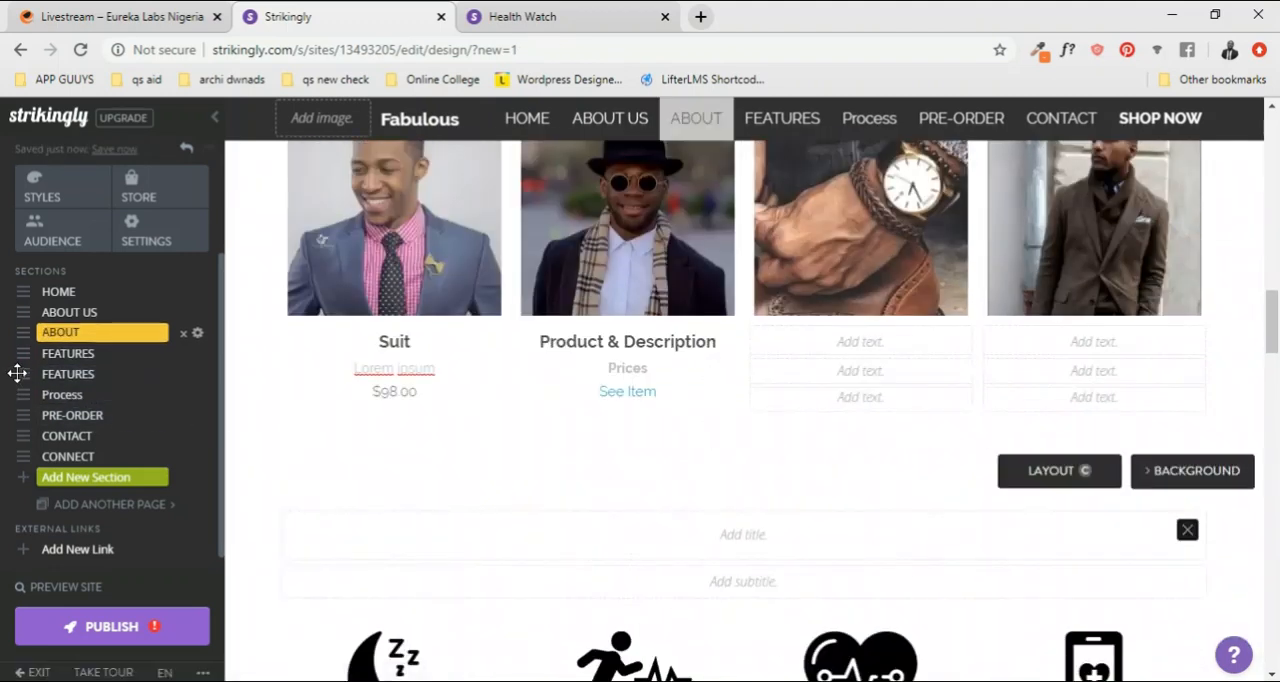
scroll(733, 463, down, 10)
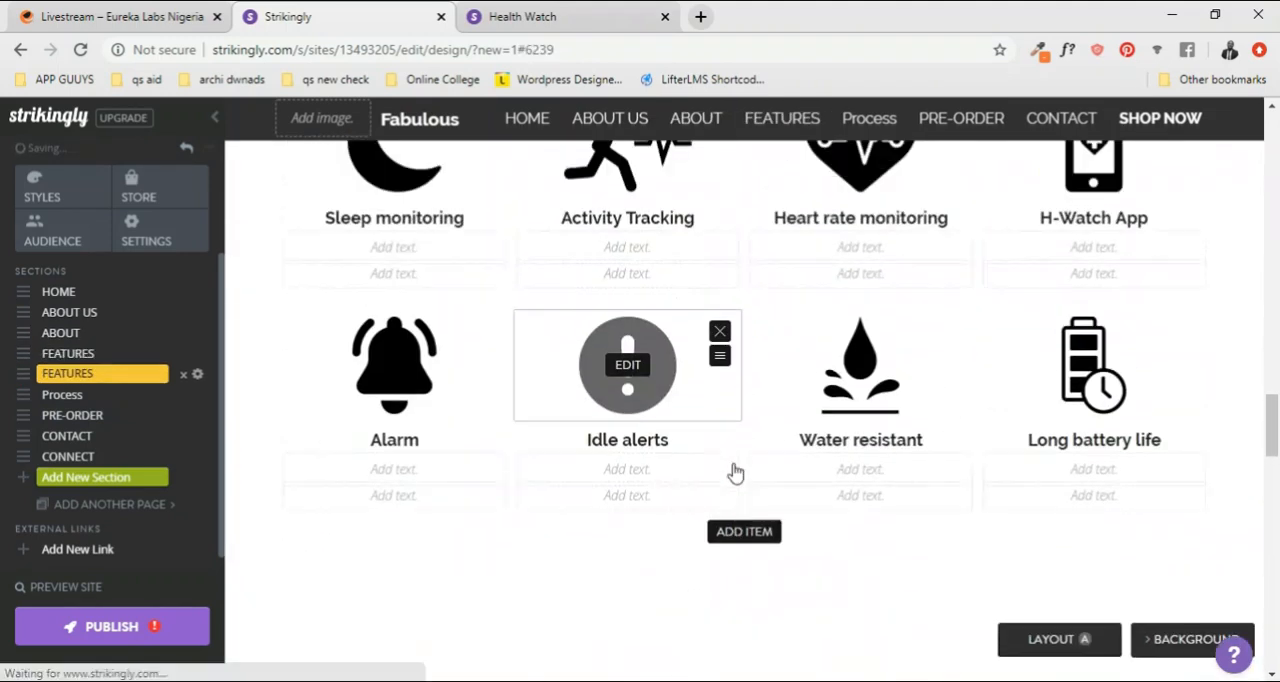
scroll(234, 448, up, 4)
scroll(839, 430, down, 8)
scroll(839, 430, down, 3)
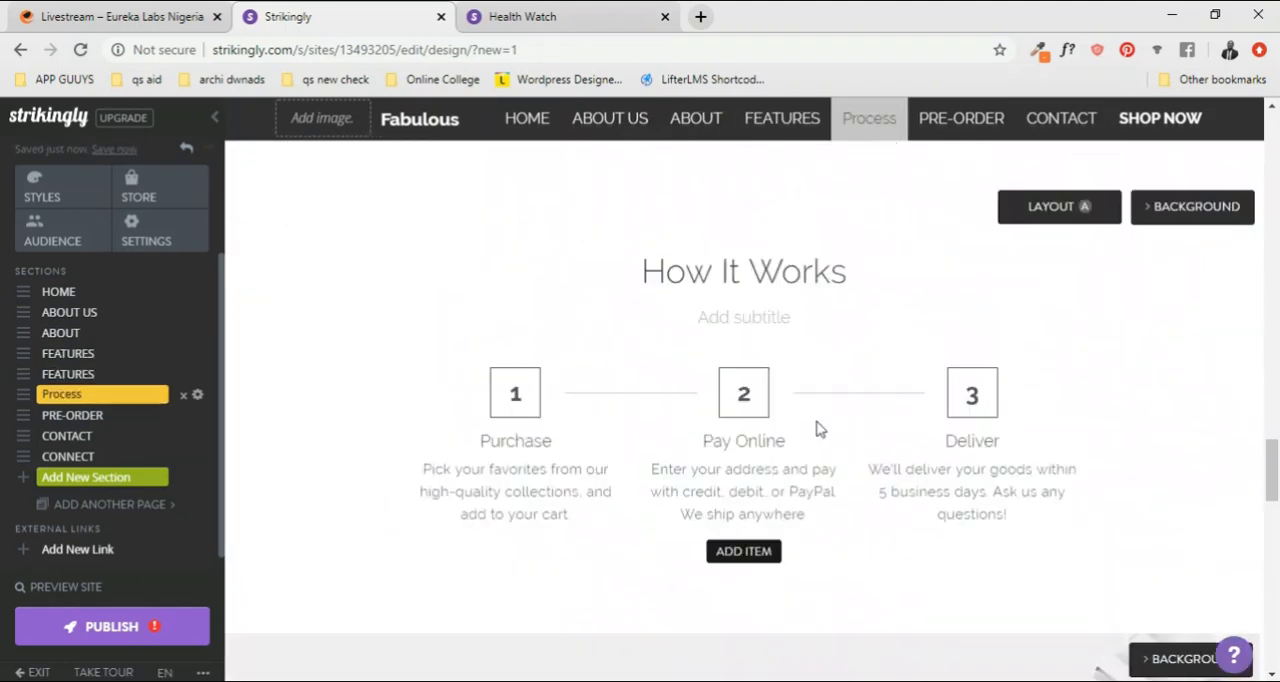
scroll(434, 414, up, 2)
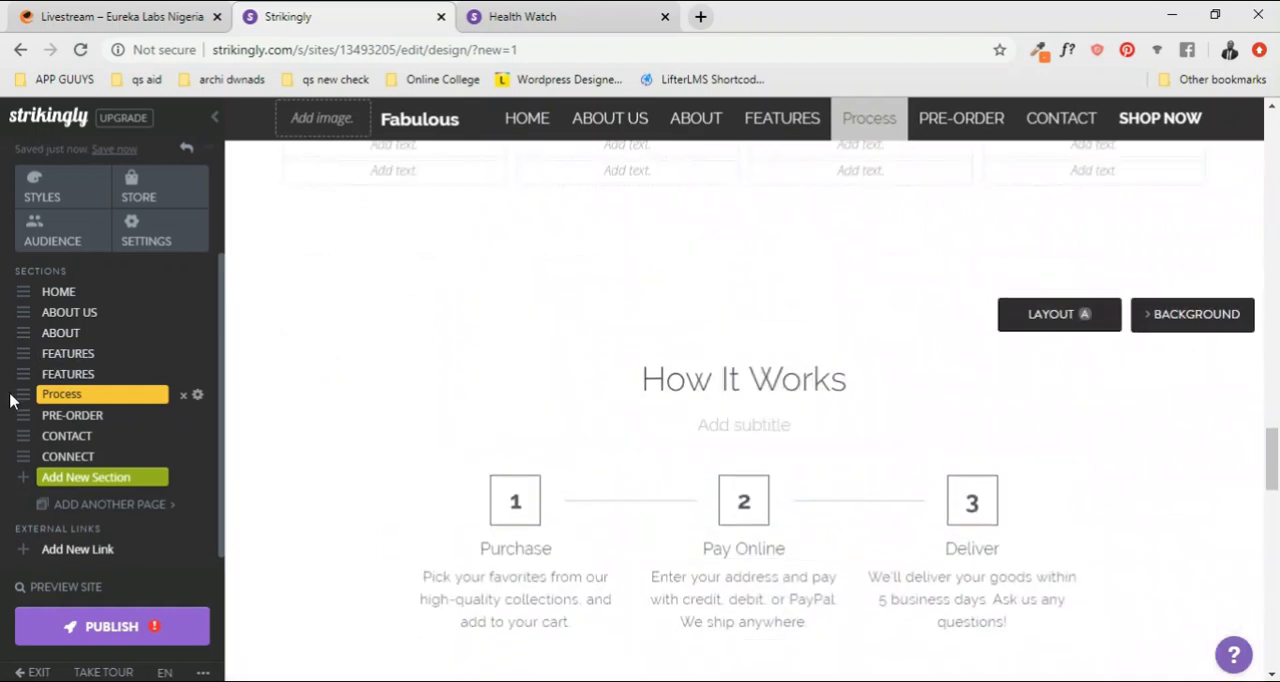
drag(19, 394, 20, 352)
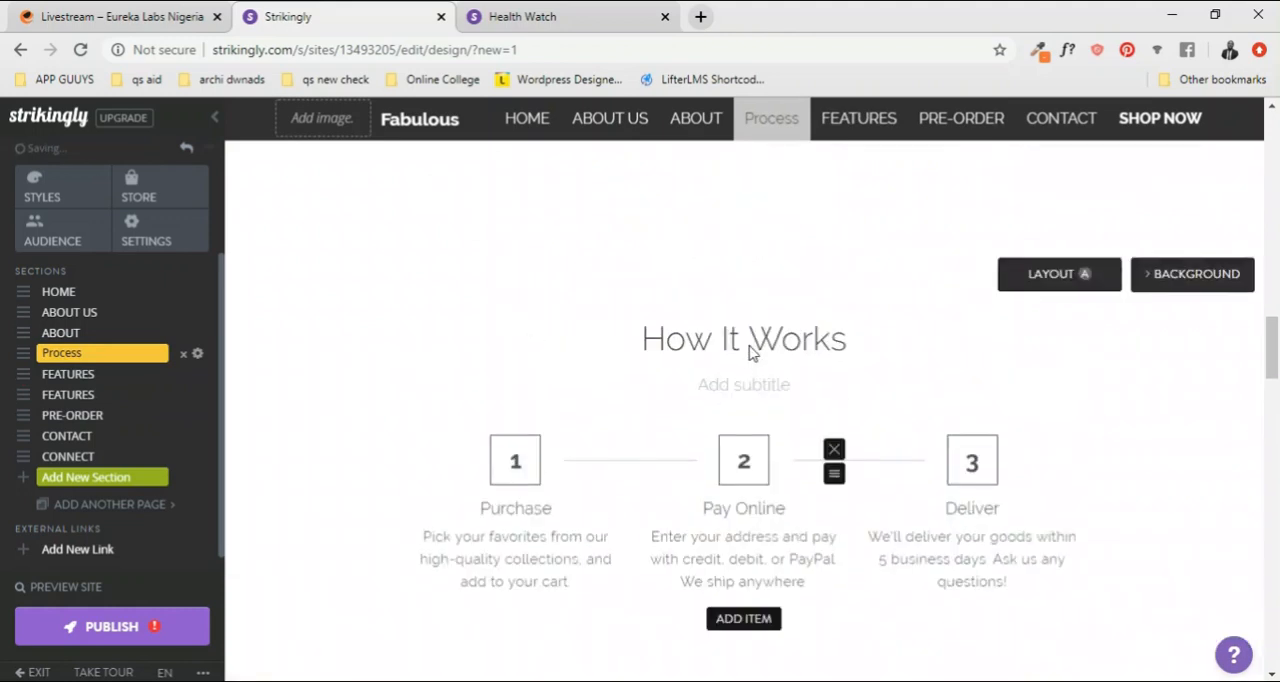
Step: Rename the ABOUT section that holds the gallery as GALLERY
scroll(758, 352, up, 10)
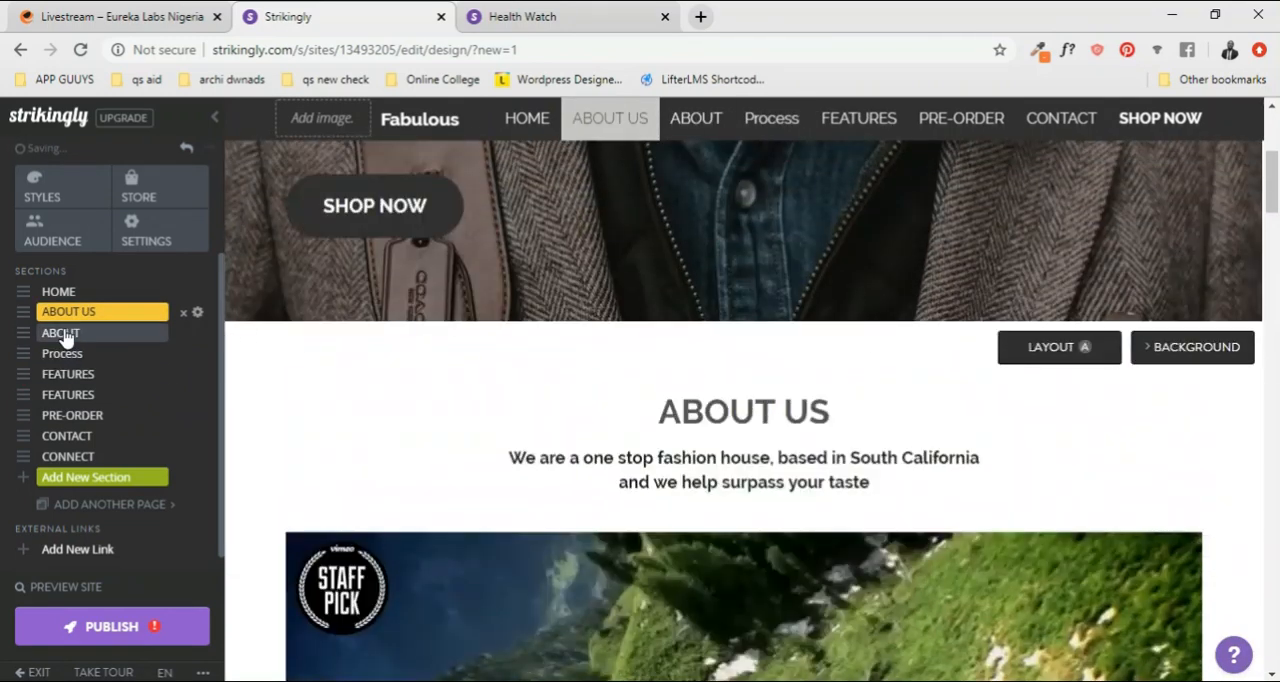
click(76, 336)
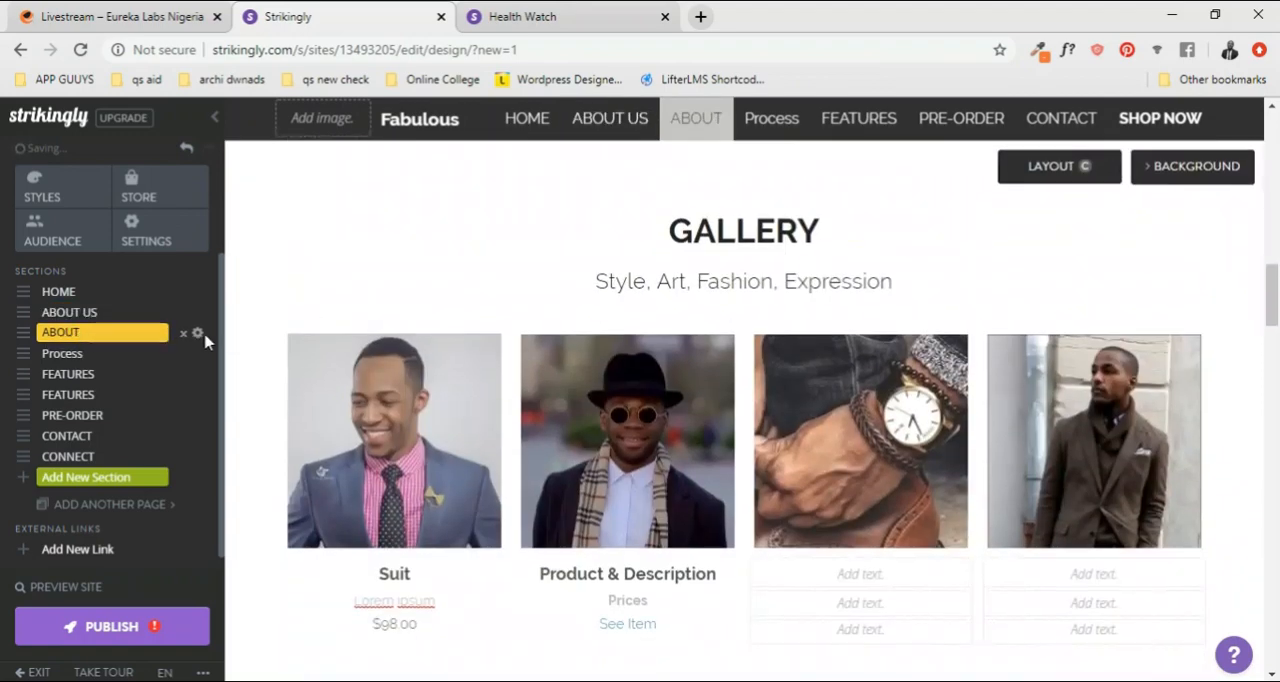
click(197, 335)
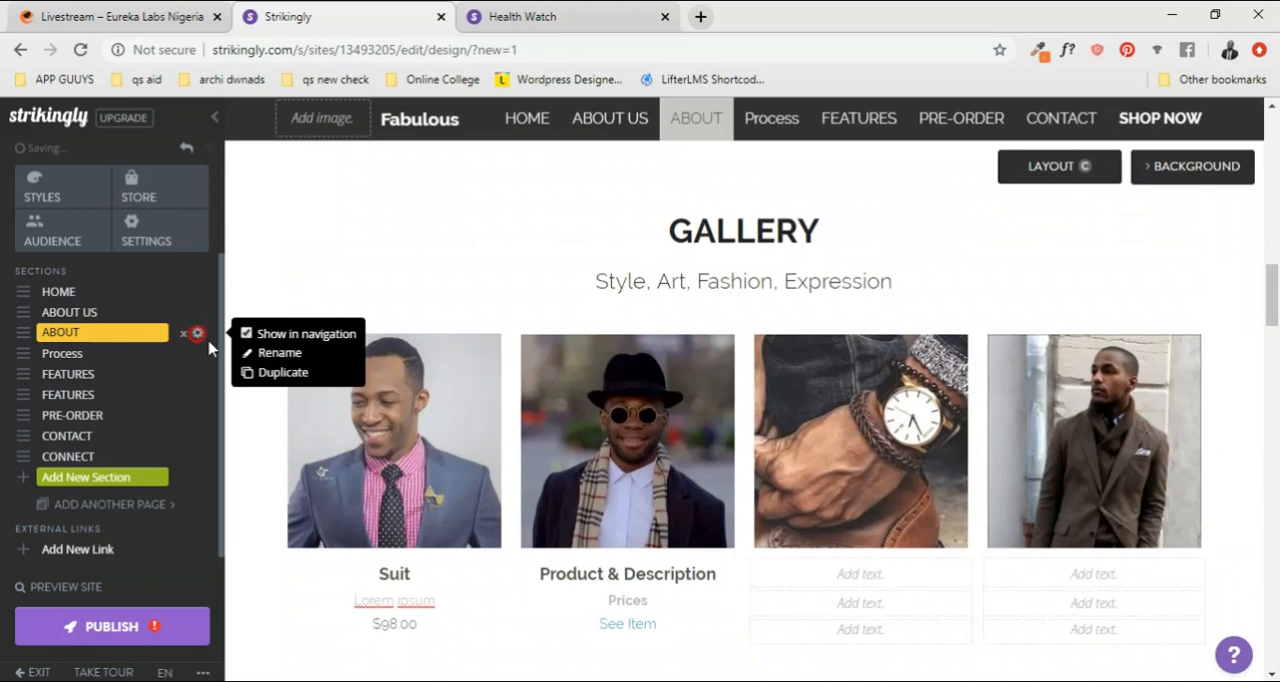
click(299, 357)
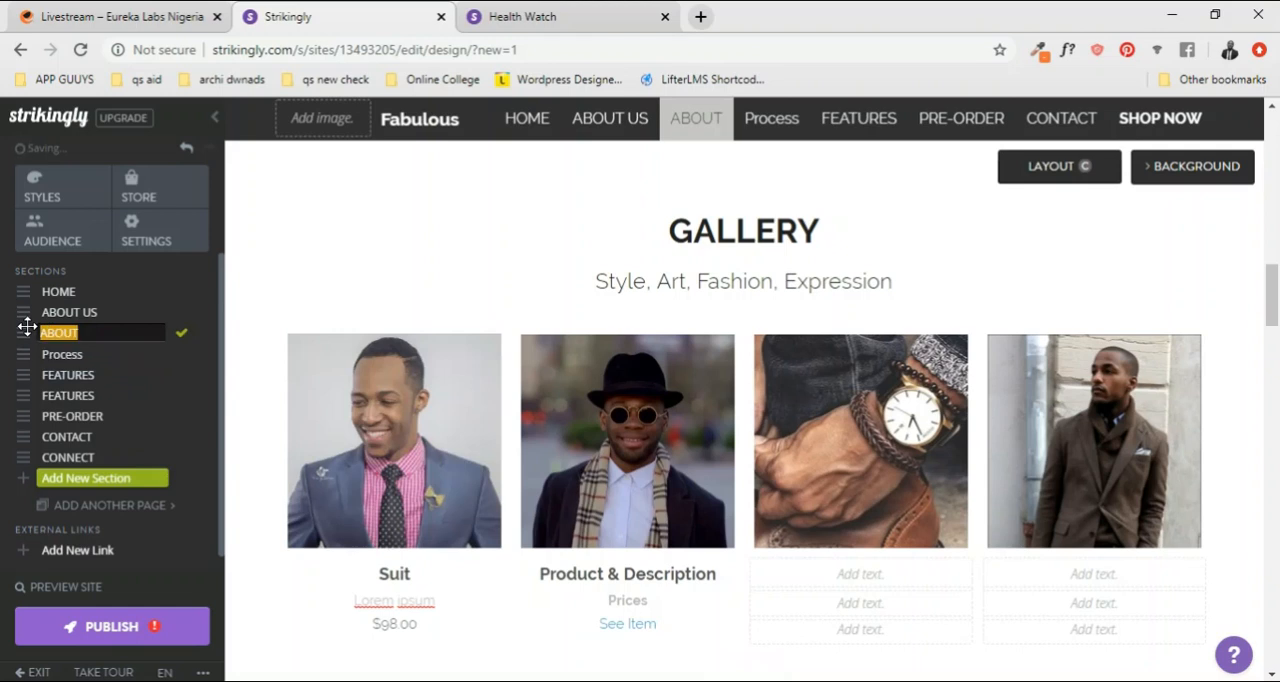
text(GALLERY)
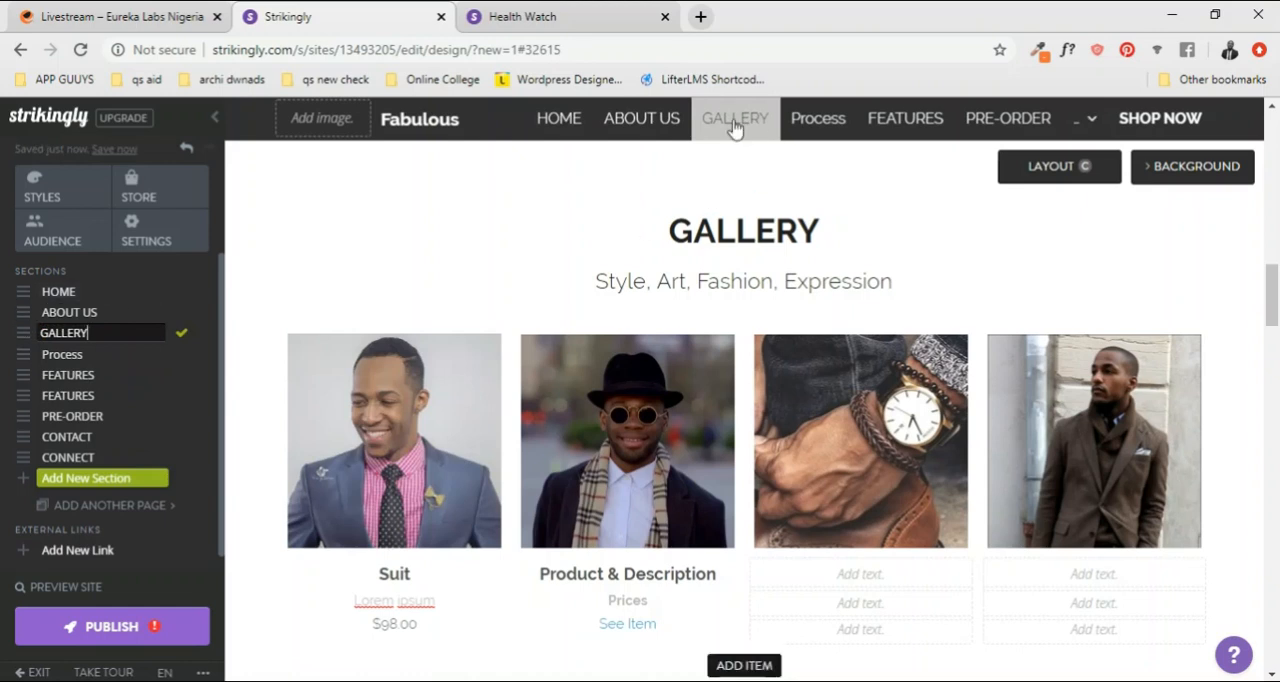
Step: Rename the Process section as OUR PROCESS
click(90, 354)
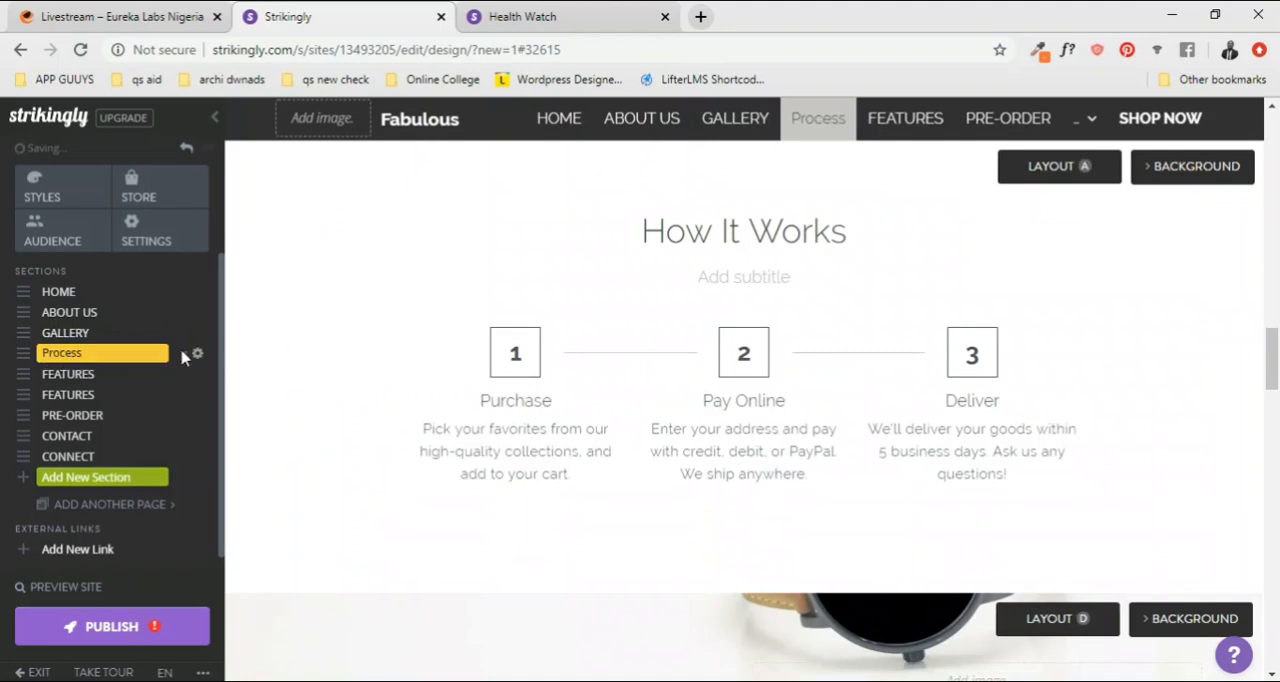
click(199, 355)
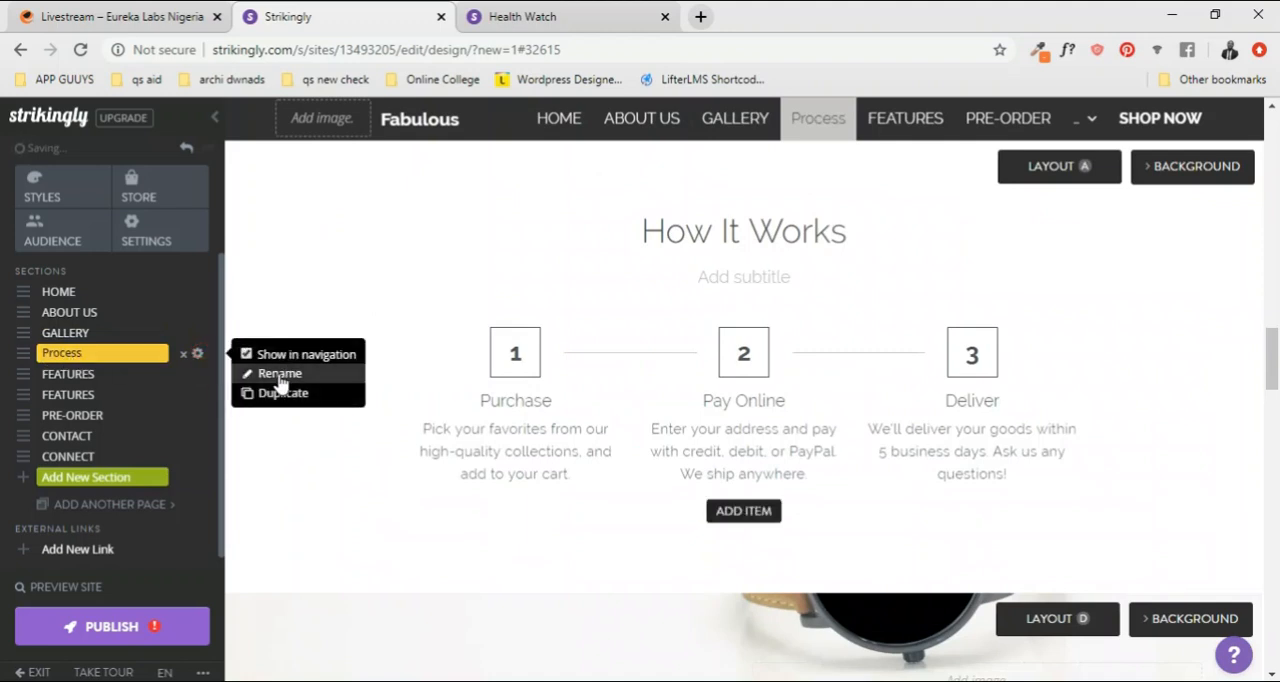
click(270, 374)
click(100, 354)
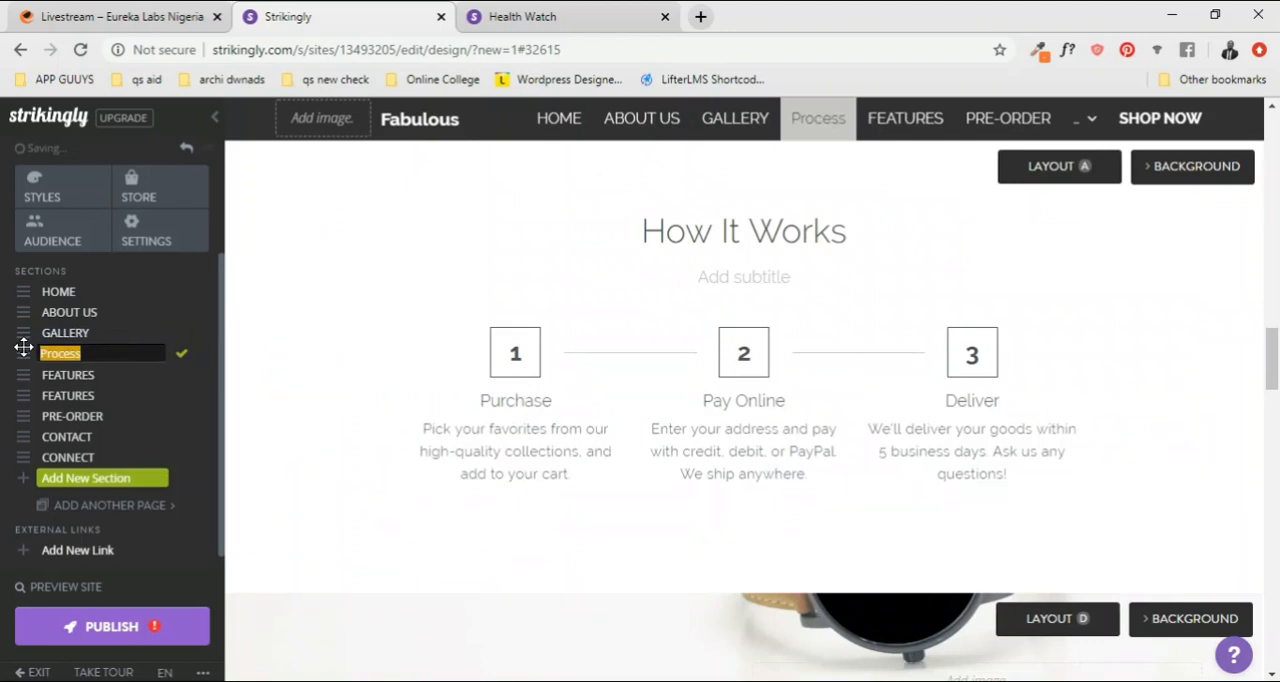
text(o)
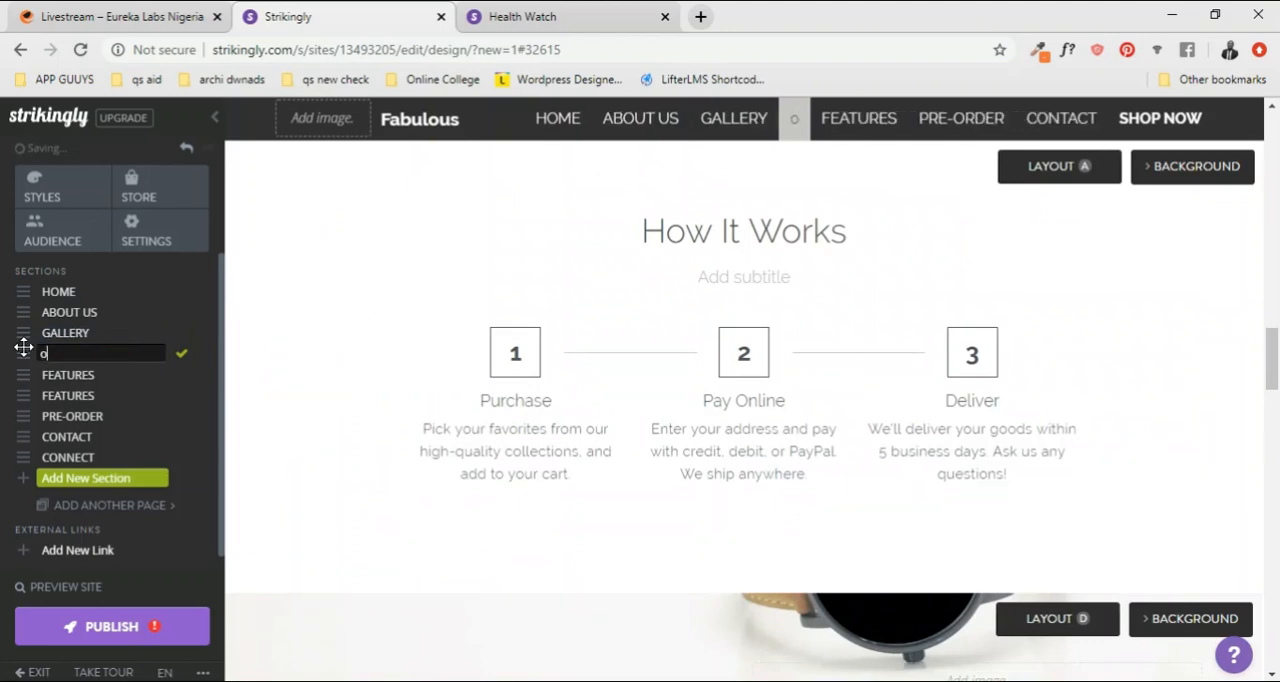
key(BackSpace)
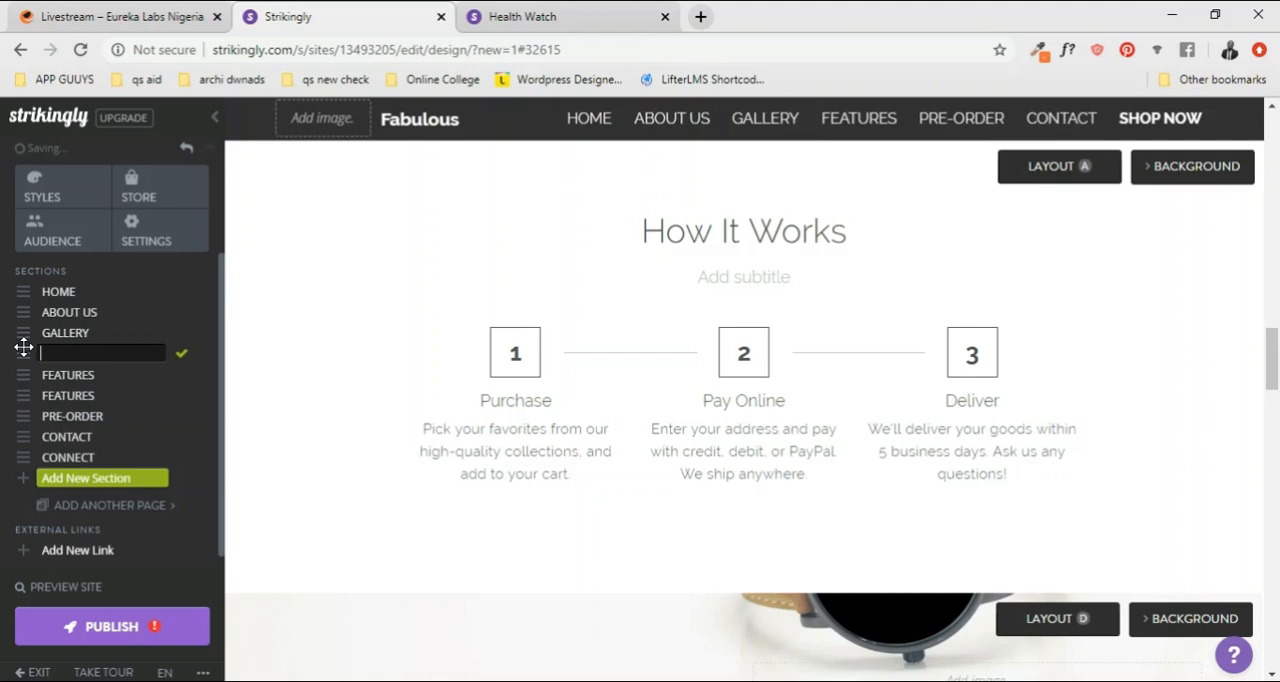
text(OUR)
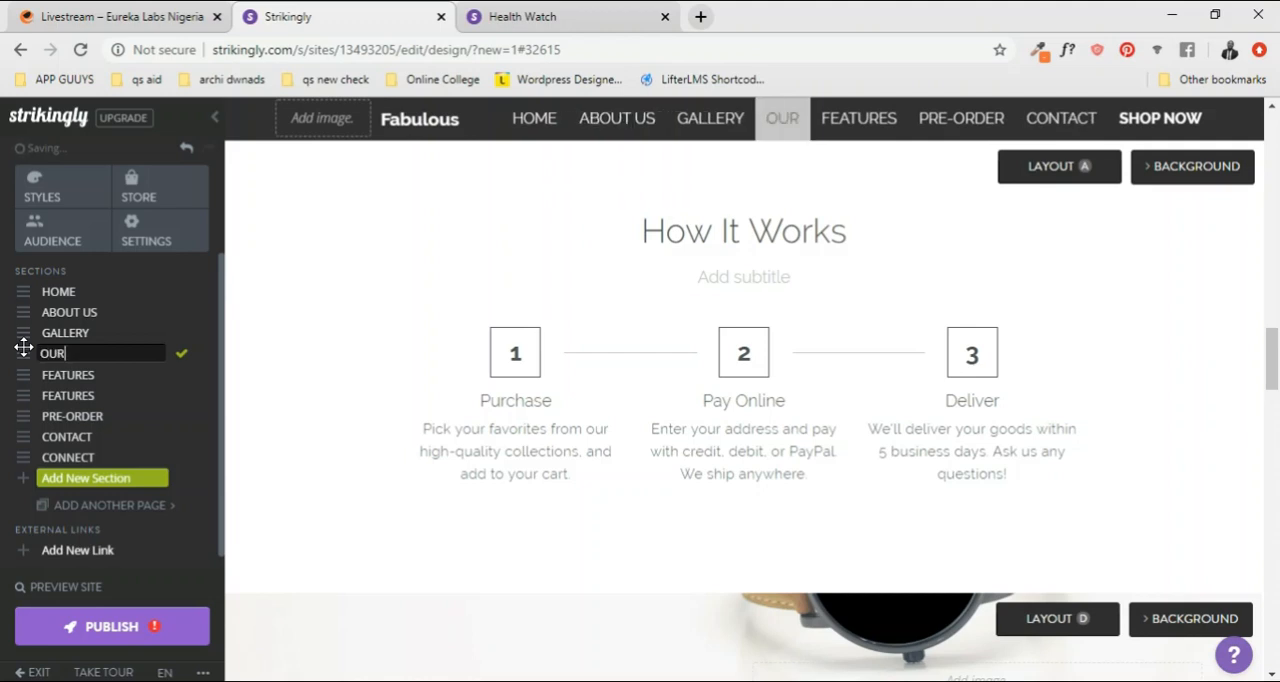
text( PROCESS)
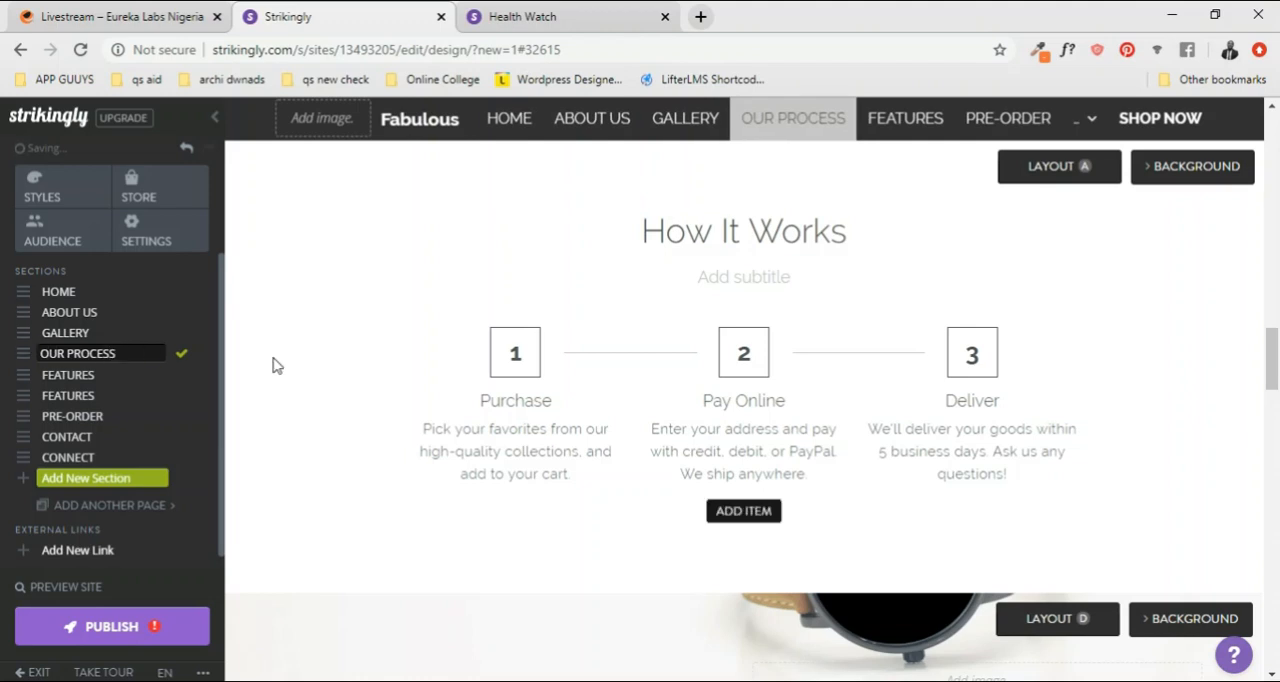
Step: Delete both FEATURES sections, the smartwatch banner and the icon grid
click(80, 376)
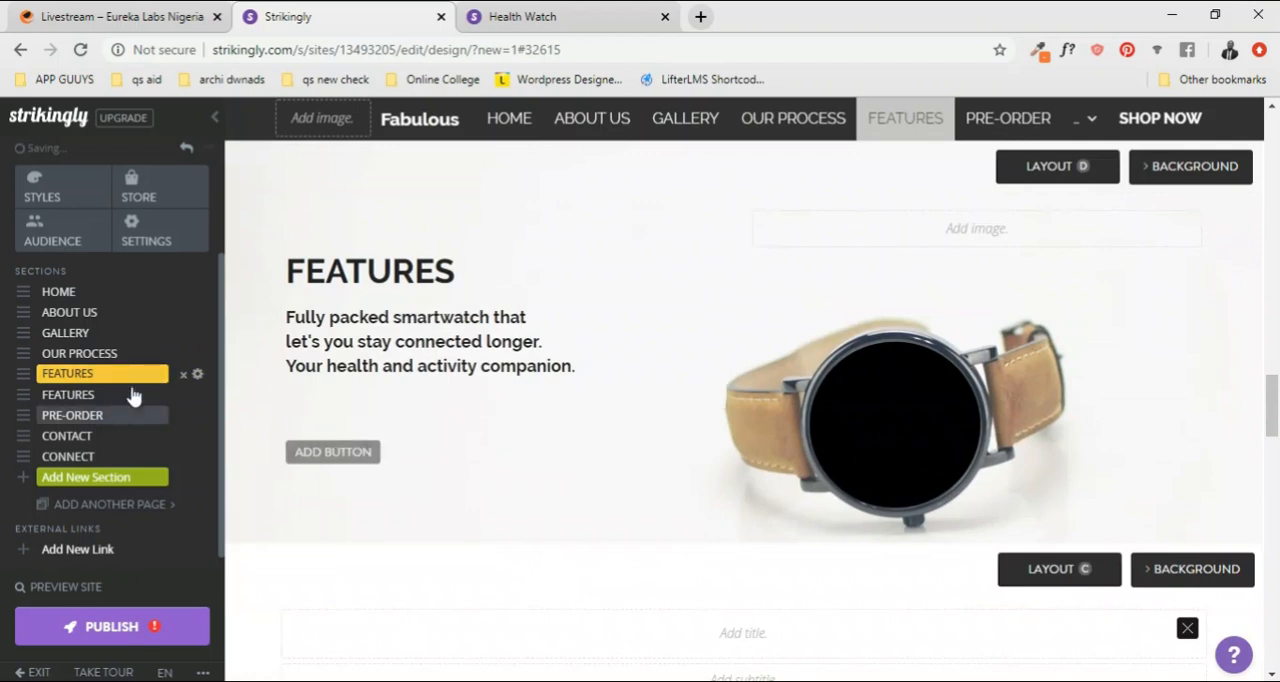
click(184, 376)
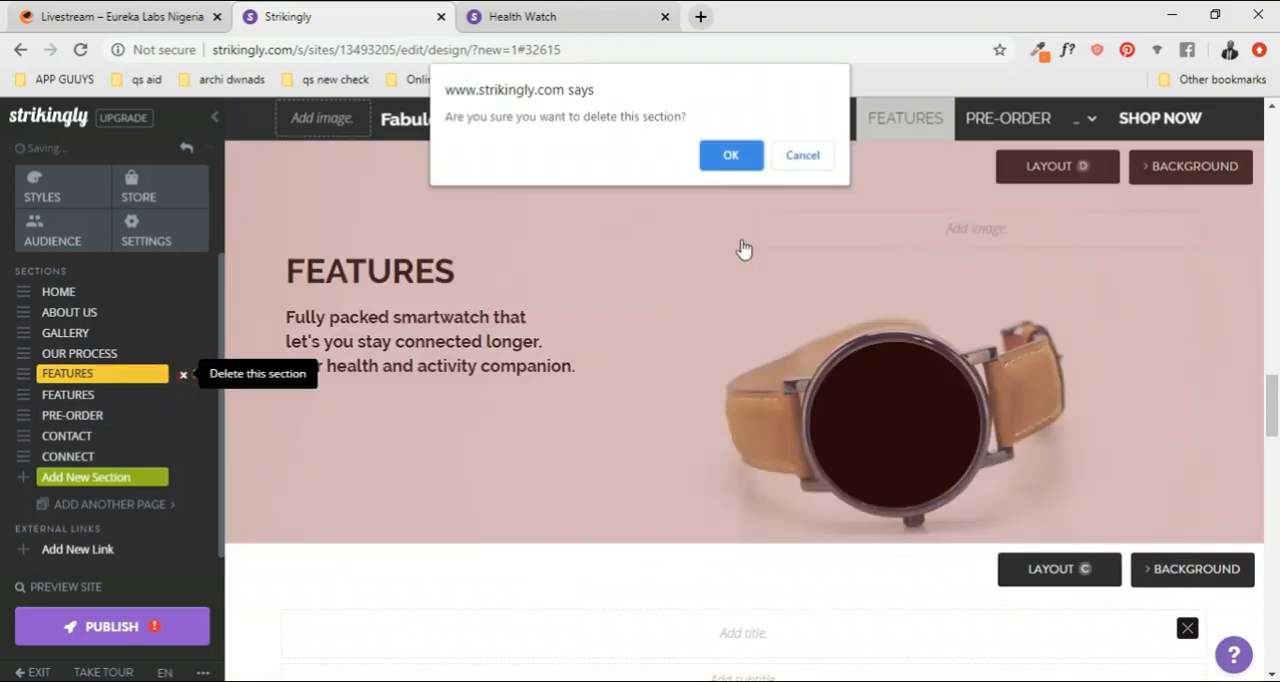
click(731, 156)
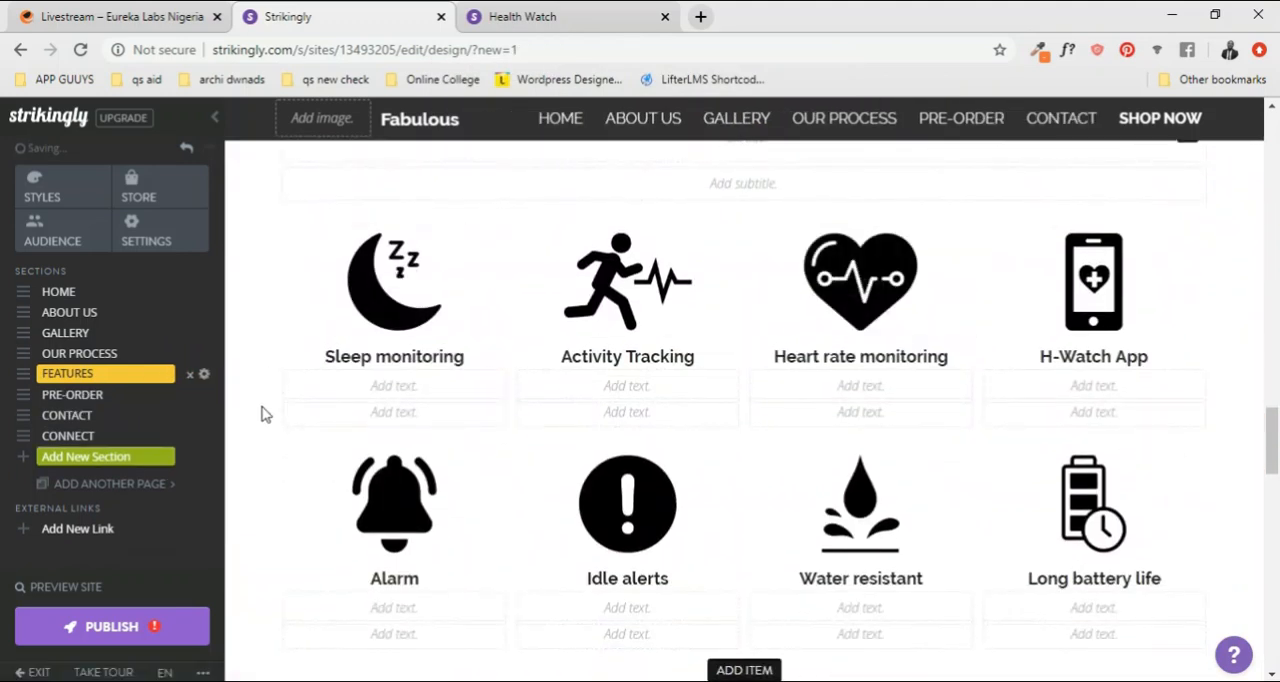
click(191, 376)
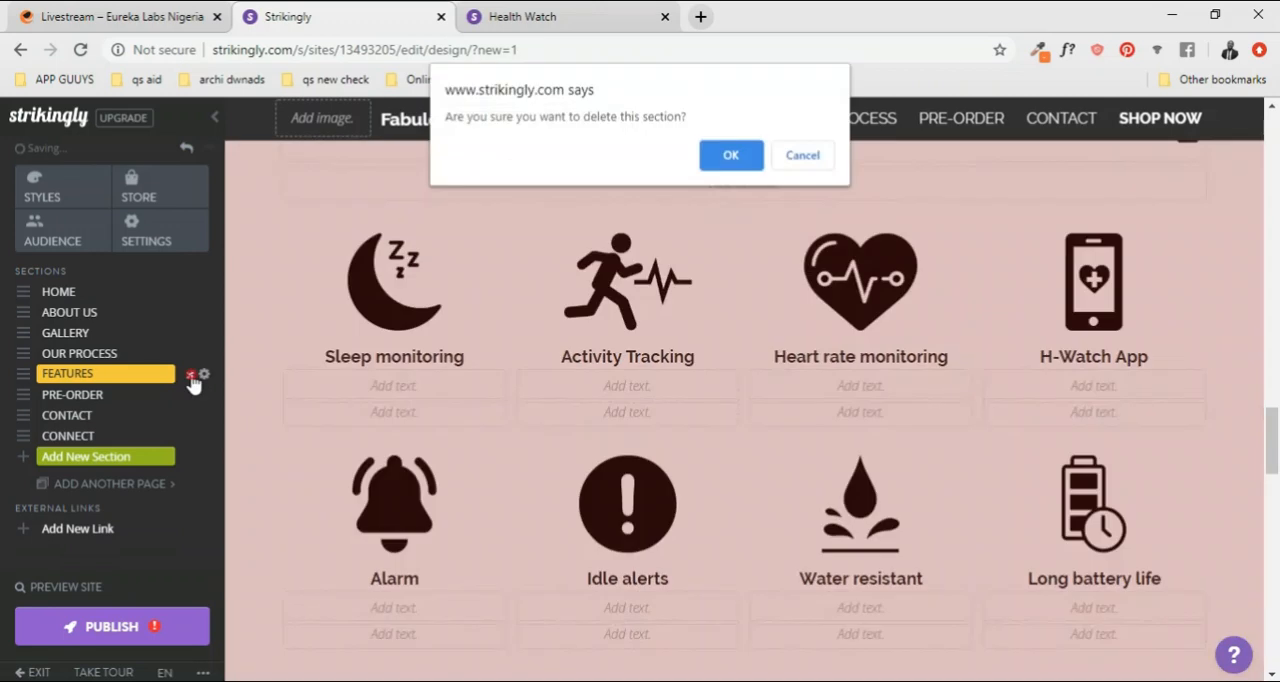
click(731, 158)
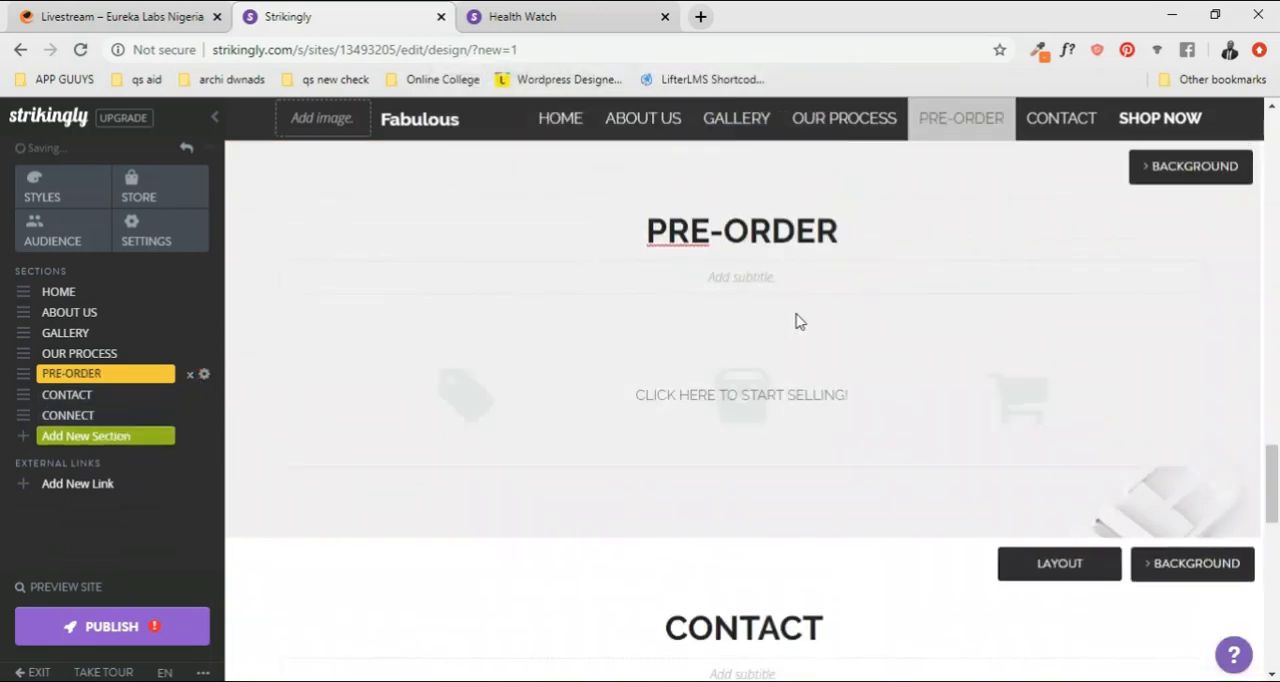
Step: Review the OUR PROCESS, PRE-ORDER and CONTACT sections in the lower part of the page
scroll(790, 321, up, 3)
scroll(510, 376, down, 2)
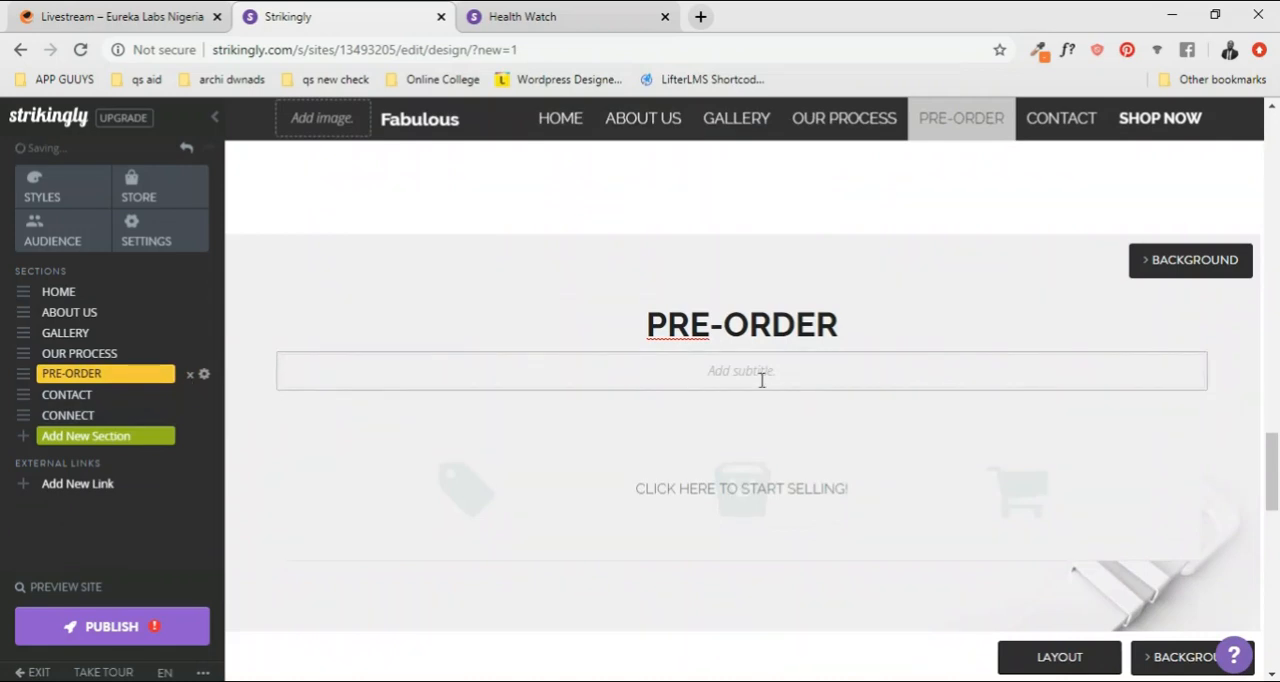
scroll(800, 350, down, 3)
scroll(1157, 351, up, 2)
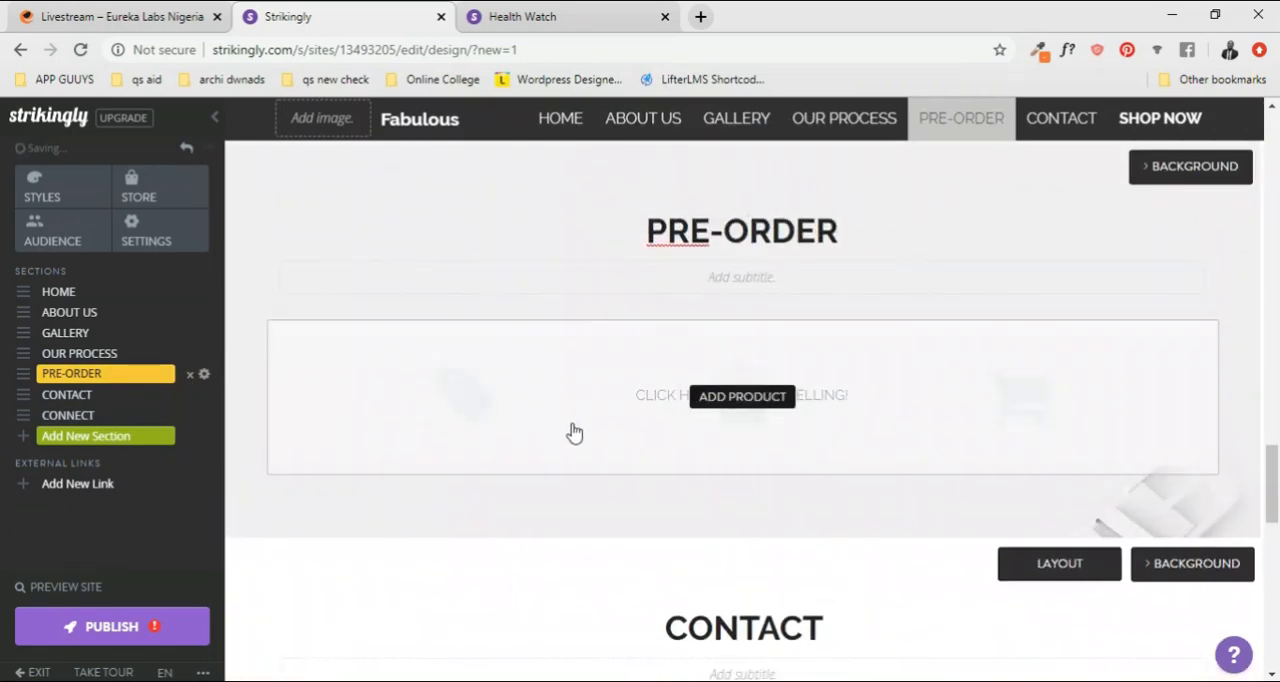
scroll(800, 360, up, 3)
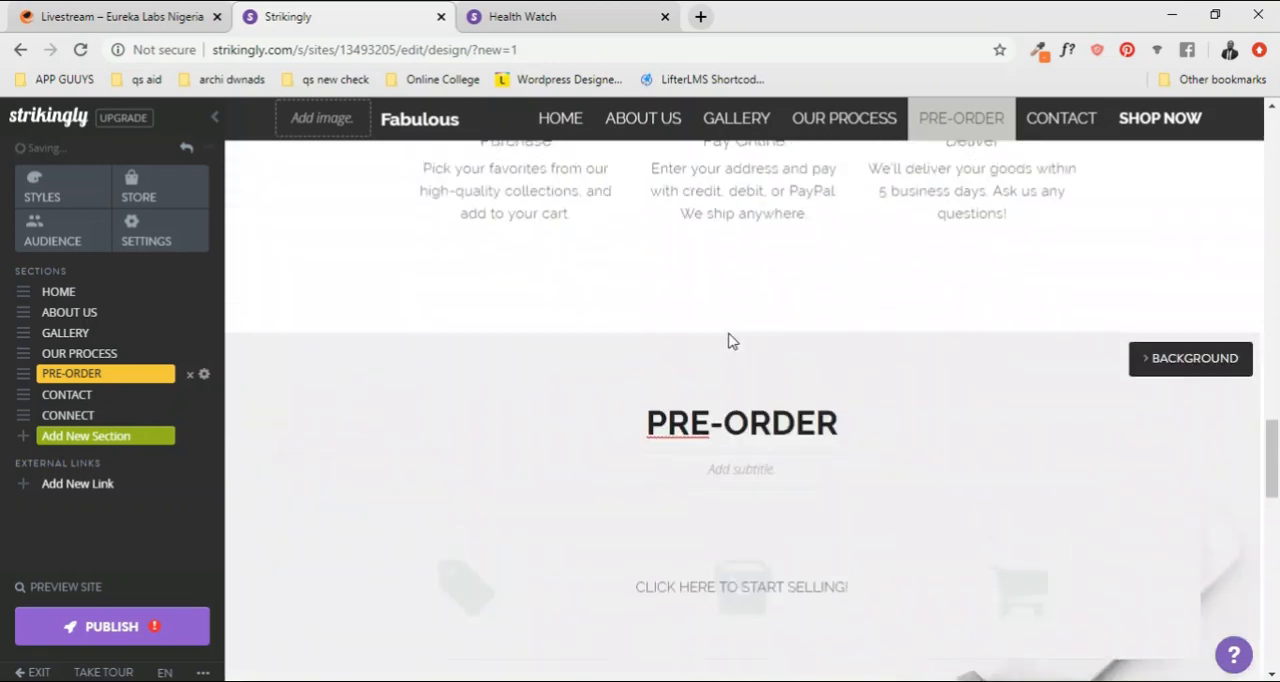
scroll(737, 503, down, 4)
scroll(768, 430, down, 3)
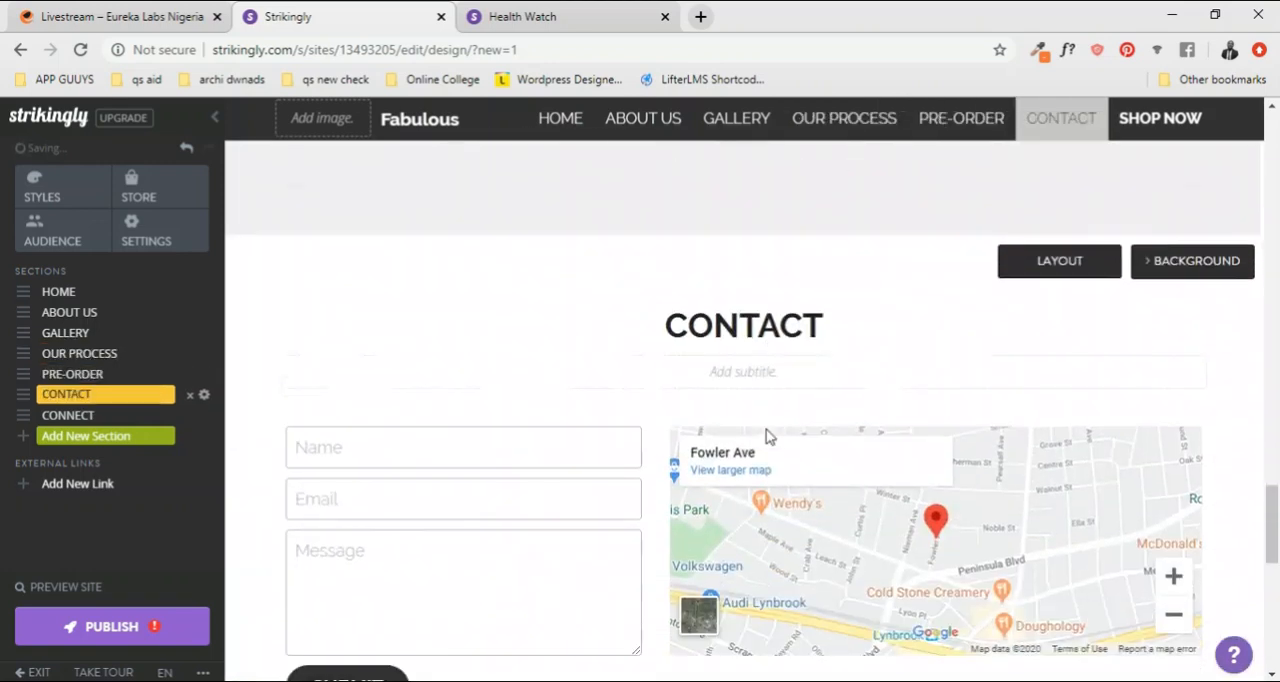
scroll(800, 325, up, 20)
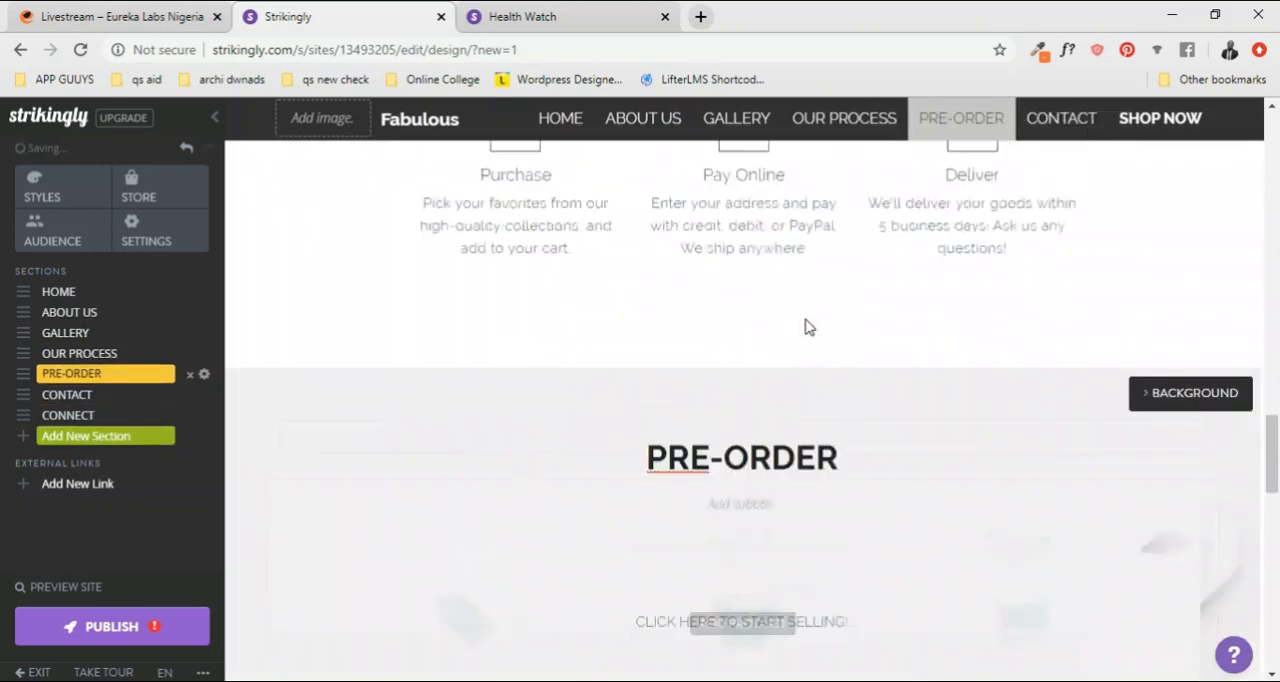
scroll(882, 287, down, 10)
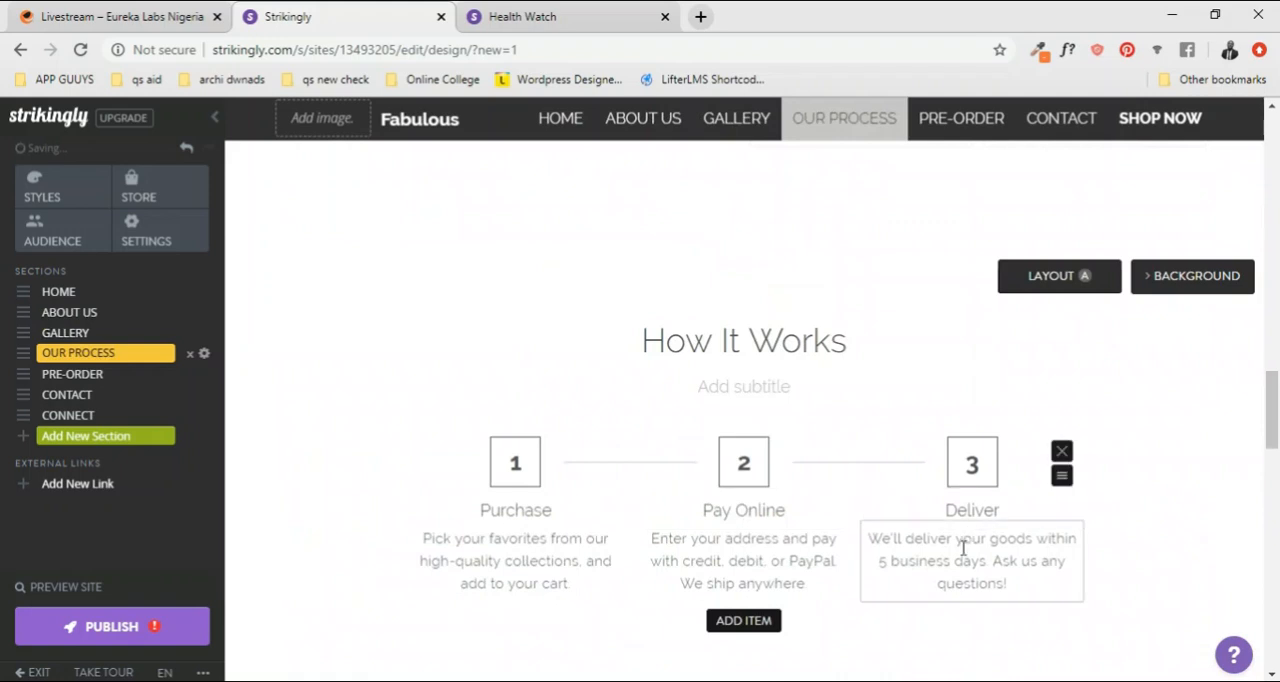
scroll(963, 543, down, 1)
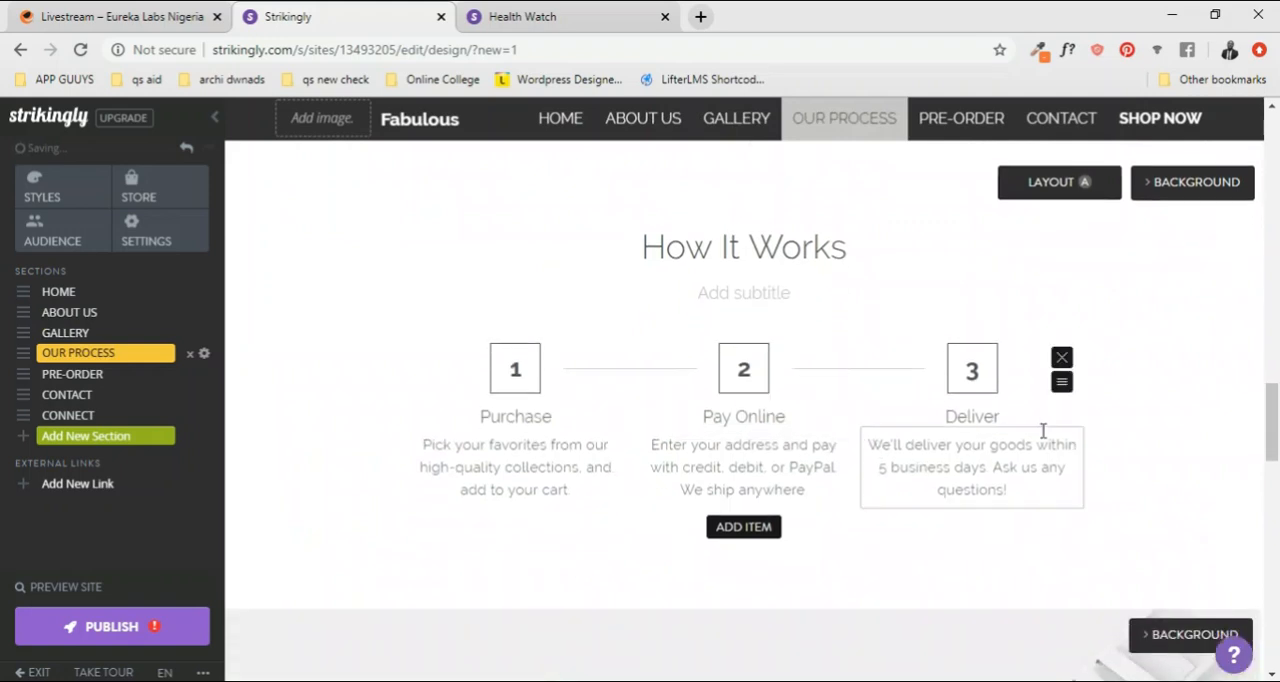
Step: Copy the title "How It Works" of the OUR PROCESS section into its subtitle
scroll(900, 400, up, 1)
scroll(830, 355, up, 1)
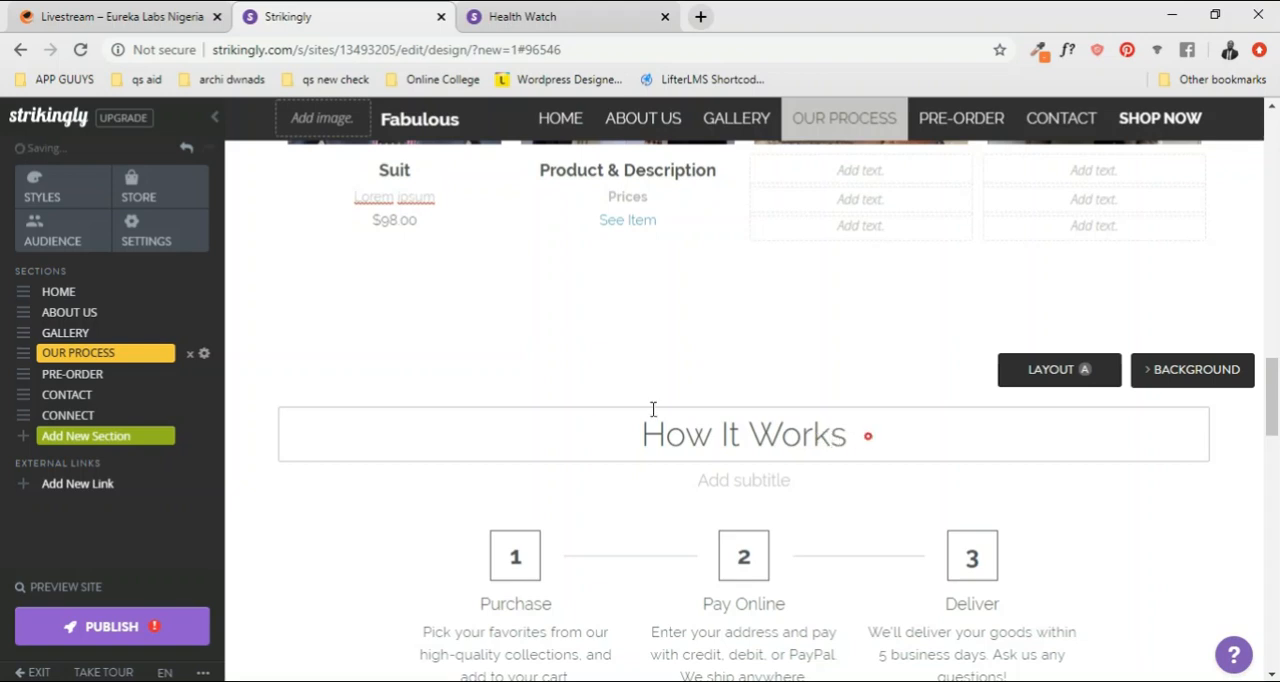
click(634, 410)
drag(914, 434, 614, 416)
key(ctrl+c)
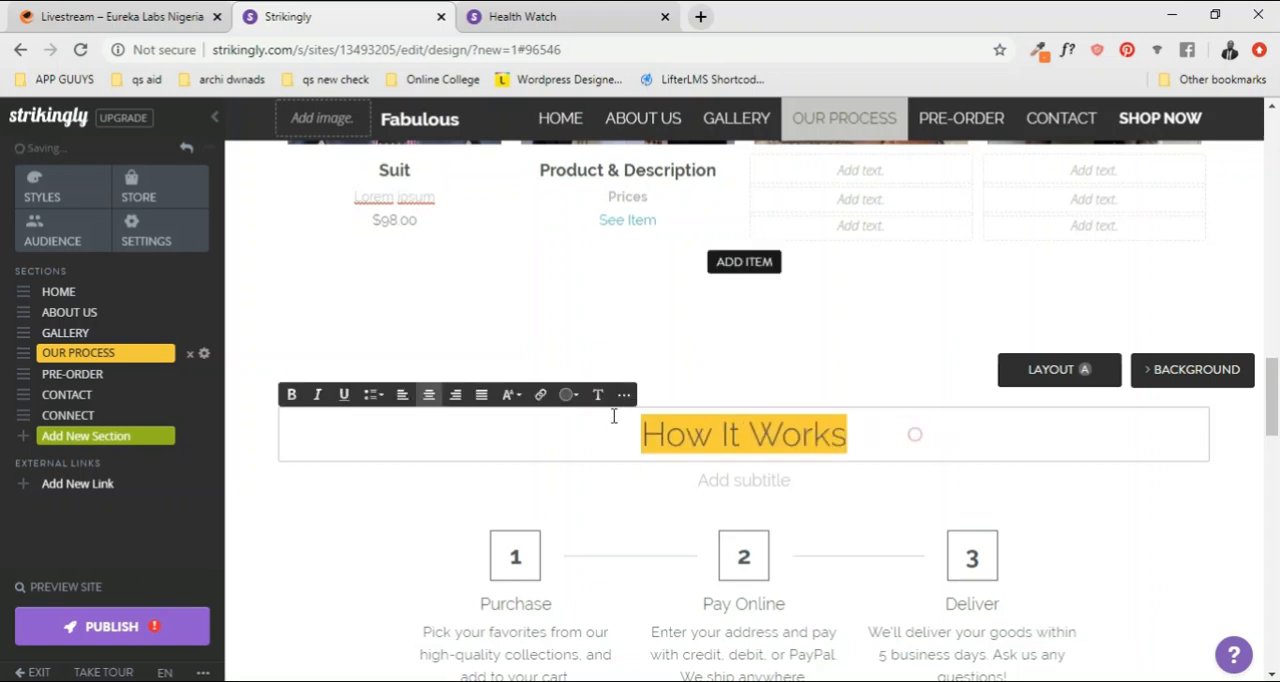
click(749, 476)
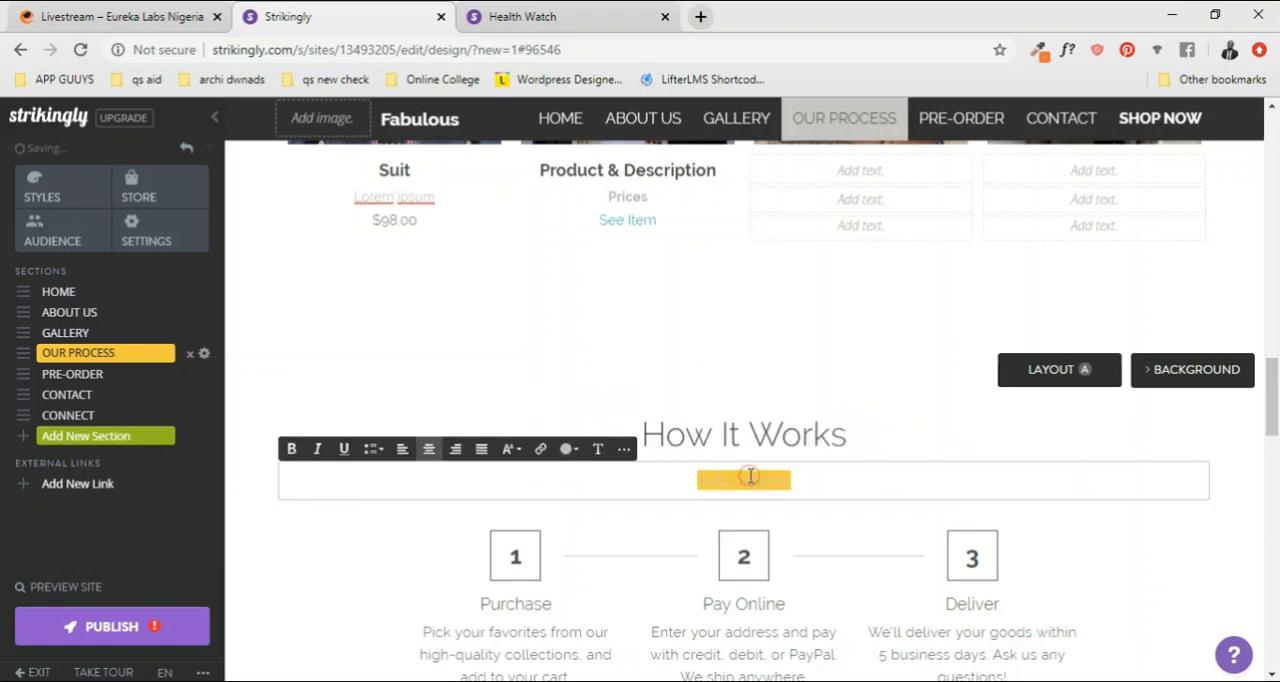
key(ctrl+v)
Step: Replace the process section's title with "OUR PROCESS" and make it bold
triple_click(829, 427)
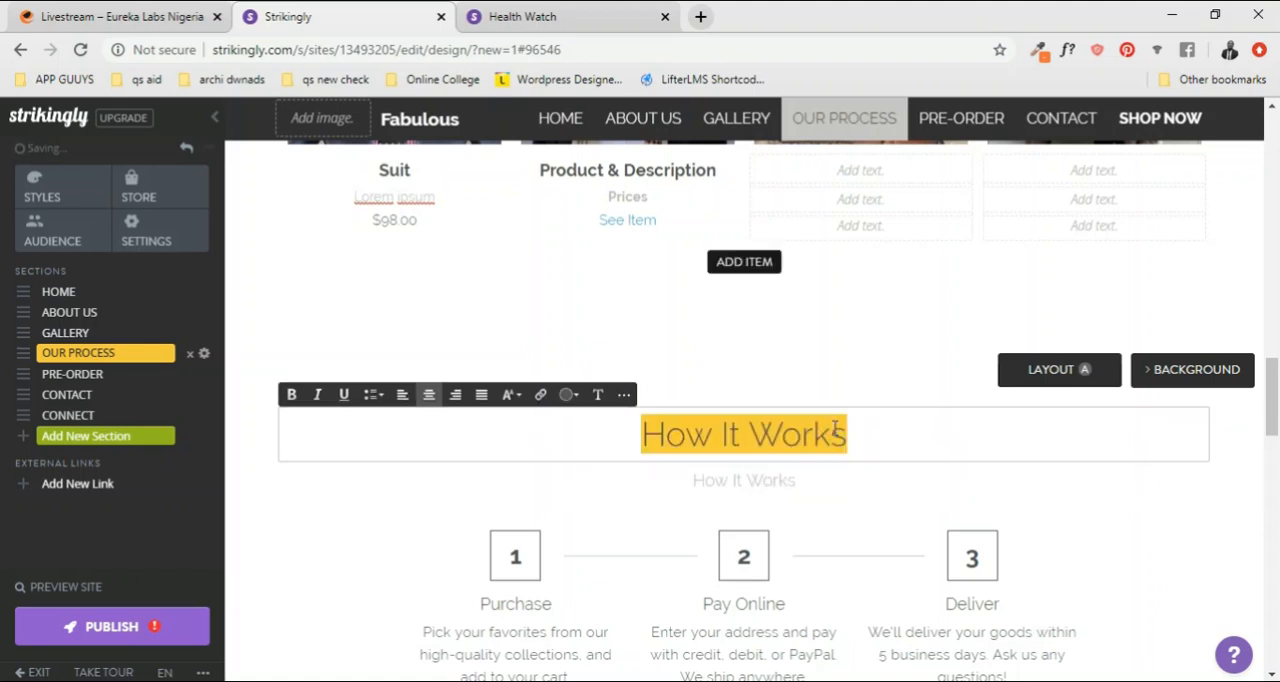
text(OUR PROCESS)
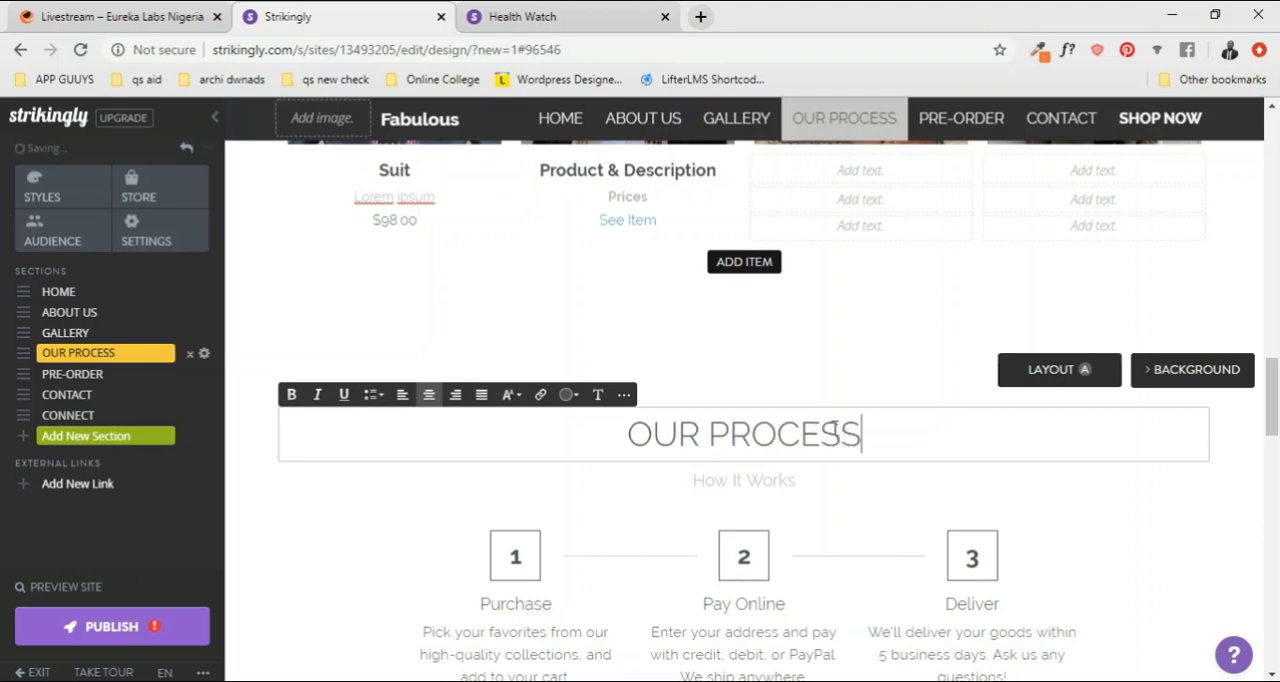
triple_click(614, 434)
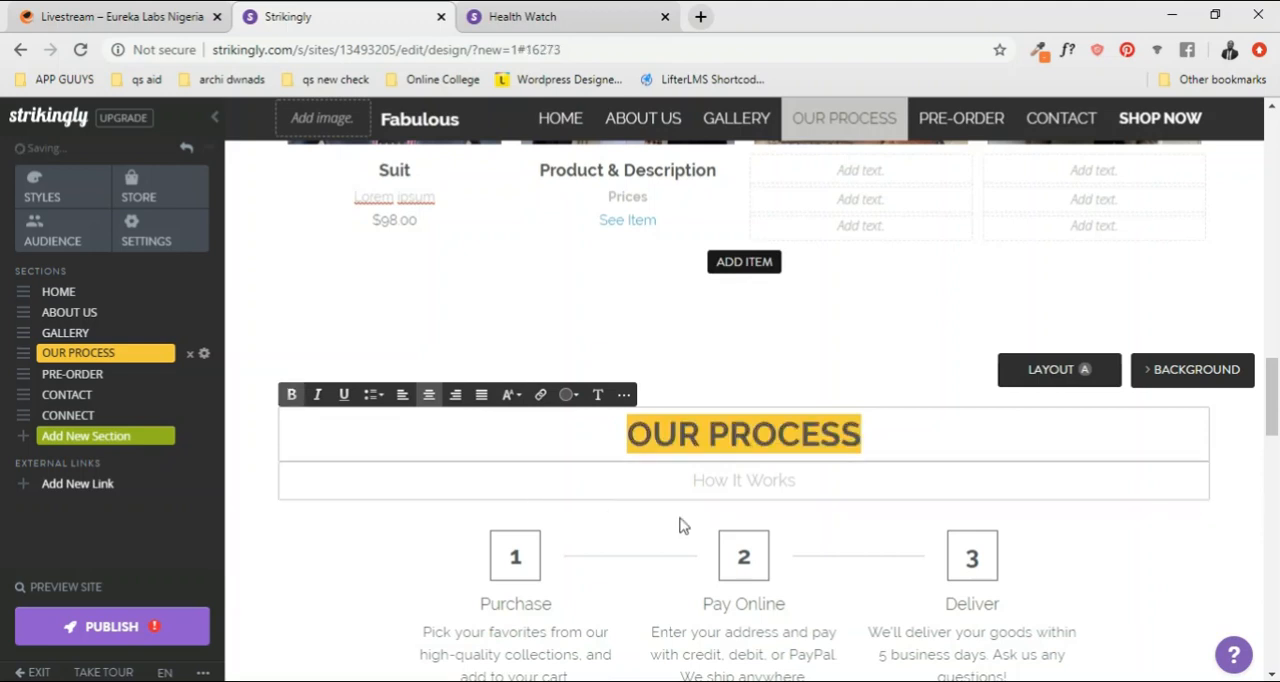
Step: Make the "How It Works" subtitle of the OUR PROCESS section bold
drag(806, 483, 670, 486)
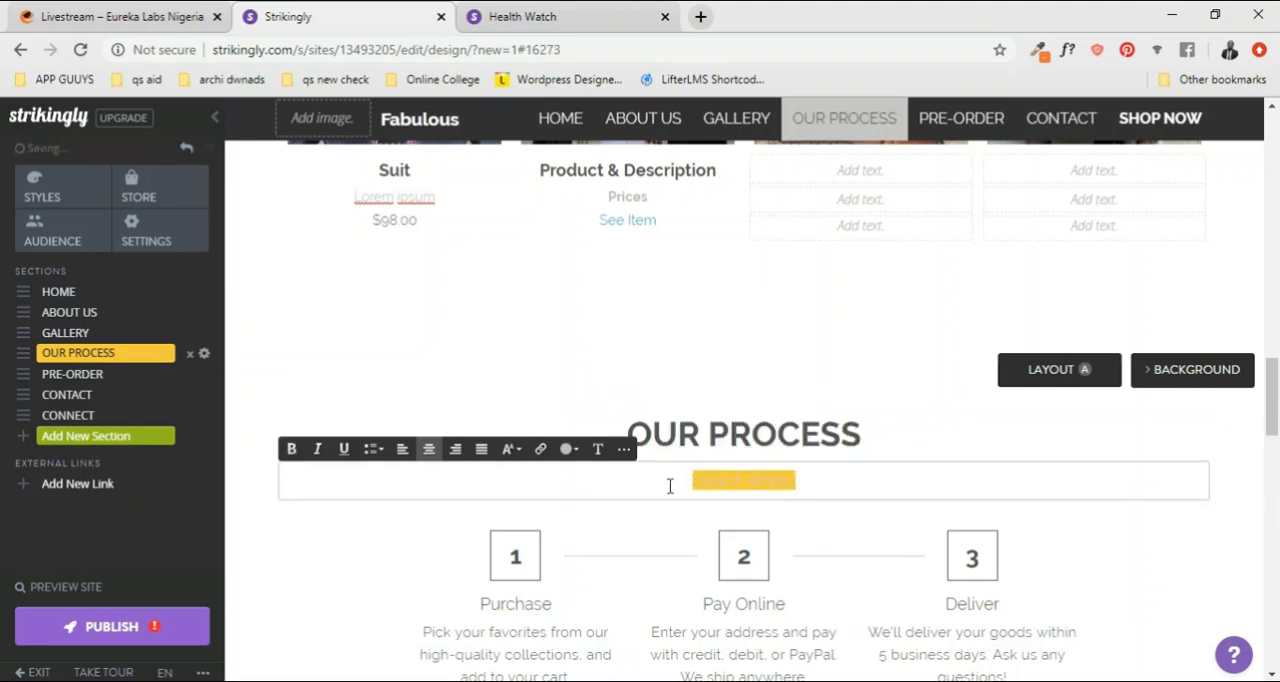
click(928, 484)
drag(816, 484, 680, 483)
scroll(820, 396, up, 7)
scroll(820, 389, down, 5)
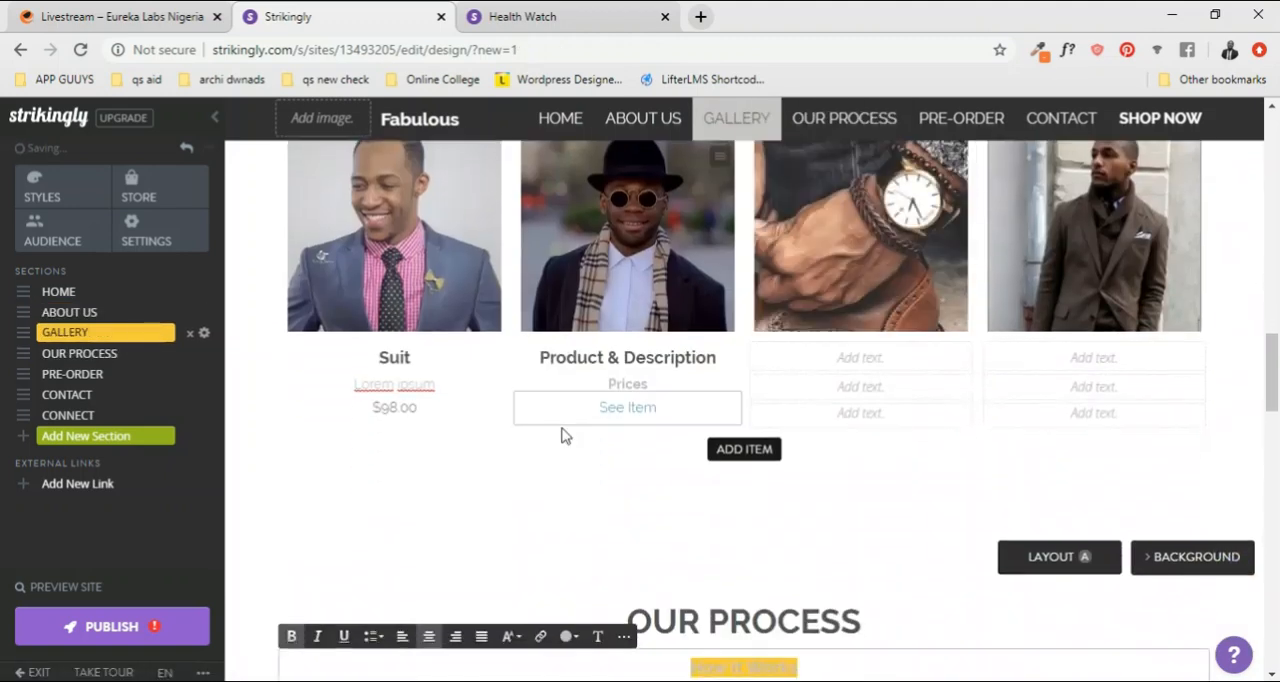
scroll(563, 437, down, 2)
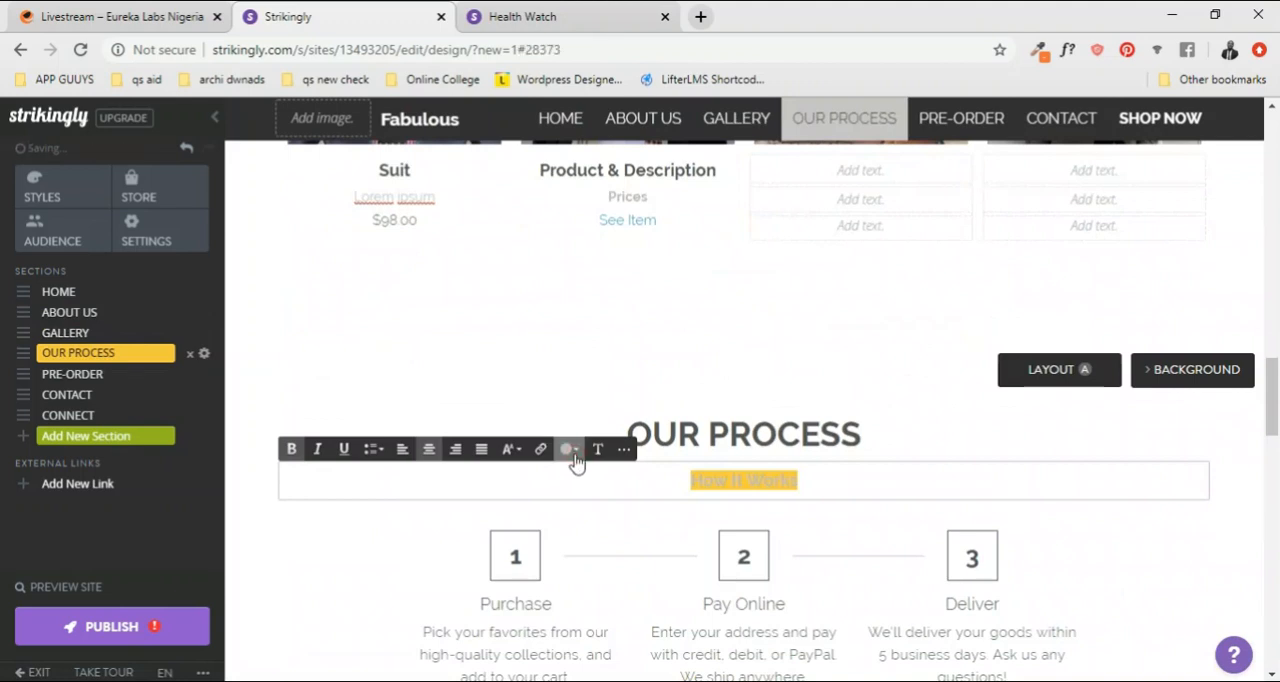
click(765, 477)
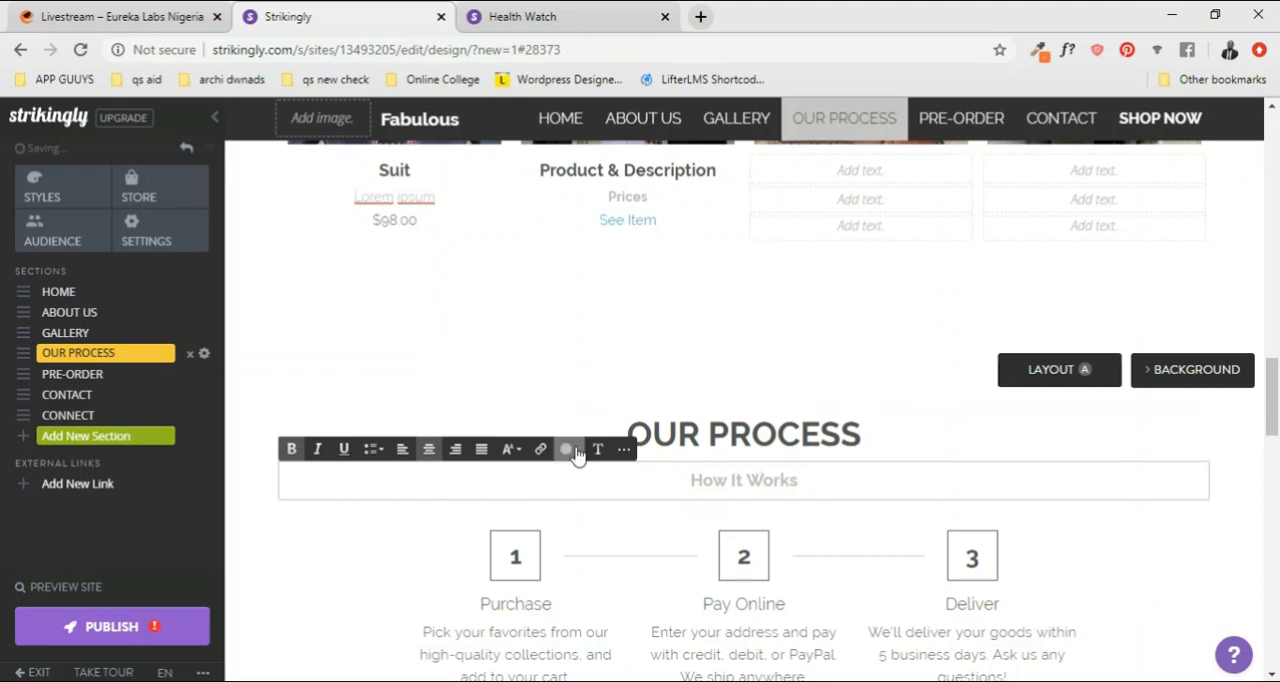
click(814, 481)
key(BackSpace)
key(BackSpace)
key(BackSpace)
key(BackSpace)
key(BackSpace)
key(BackSpace)
key(BackSpace)
key(BackSpace)
key(BackSpace)
key(BackSpace)
key(BackSpace)
key(ctrl+z)
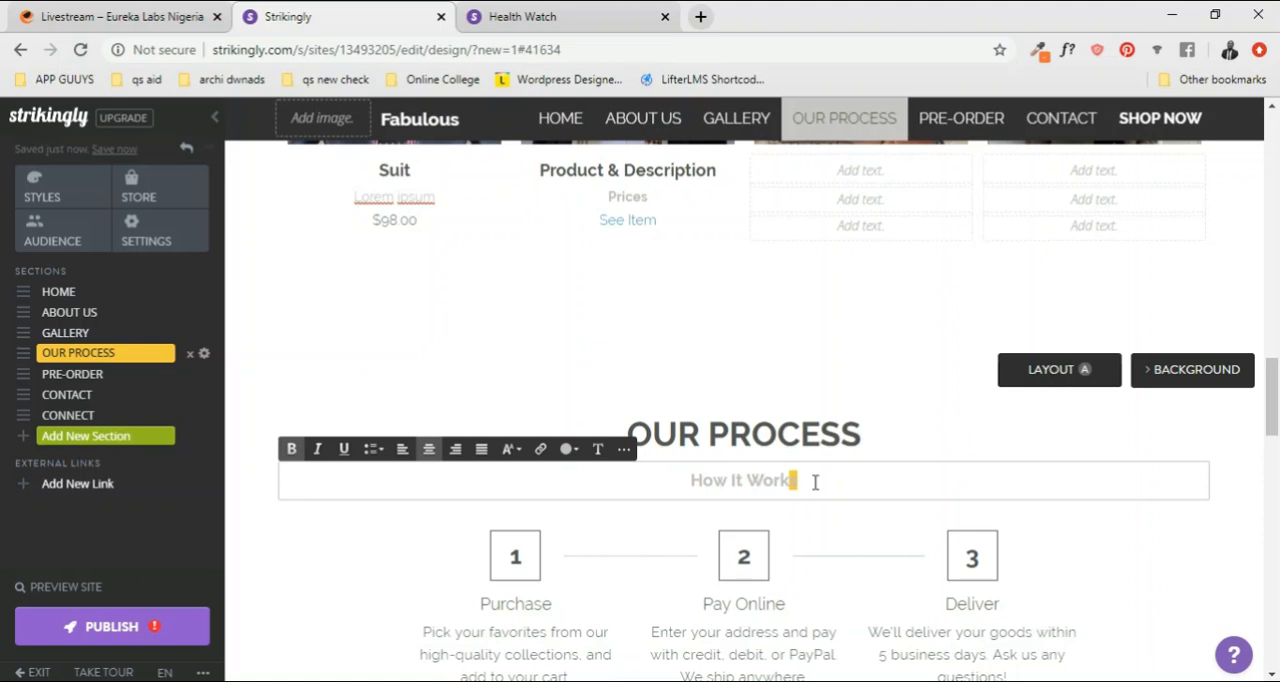
Step: Remove the HW watch logo from the page footer
scroll(814, 480, down, 1)
triple_click(811, 497)
scroll(963, 449, down, 7)
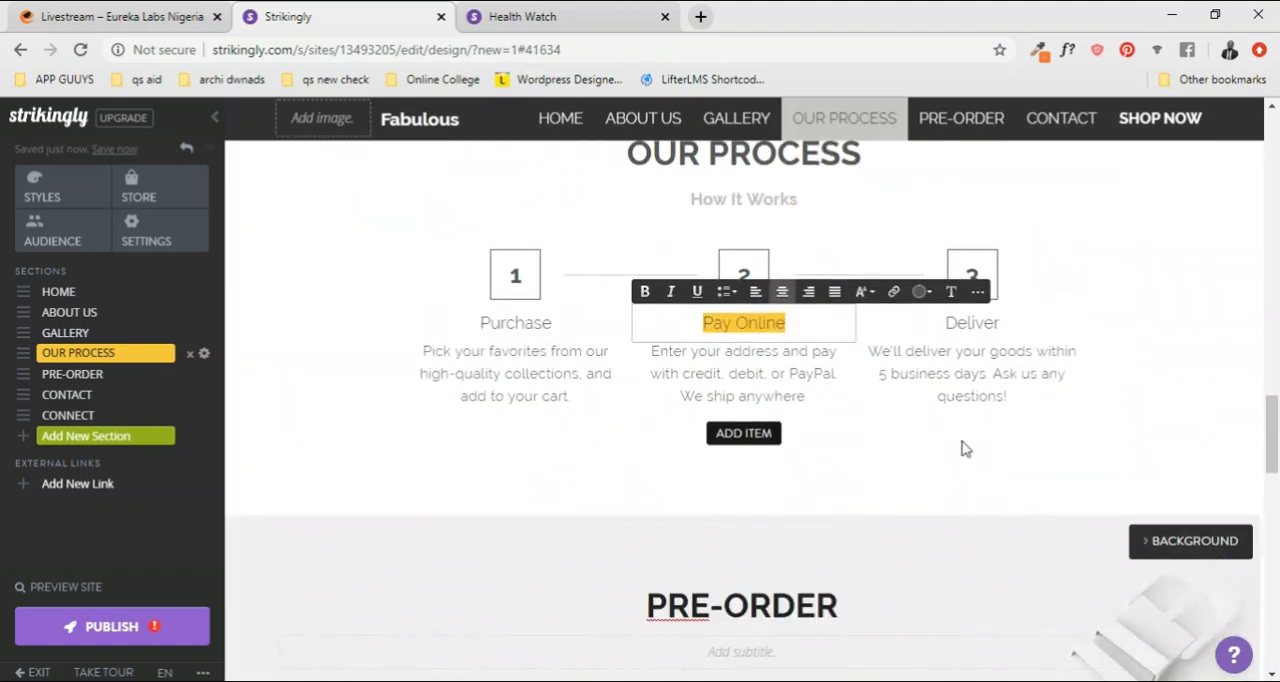
scroll(937, 454, down, 1)
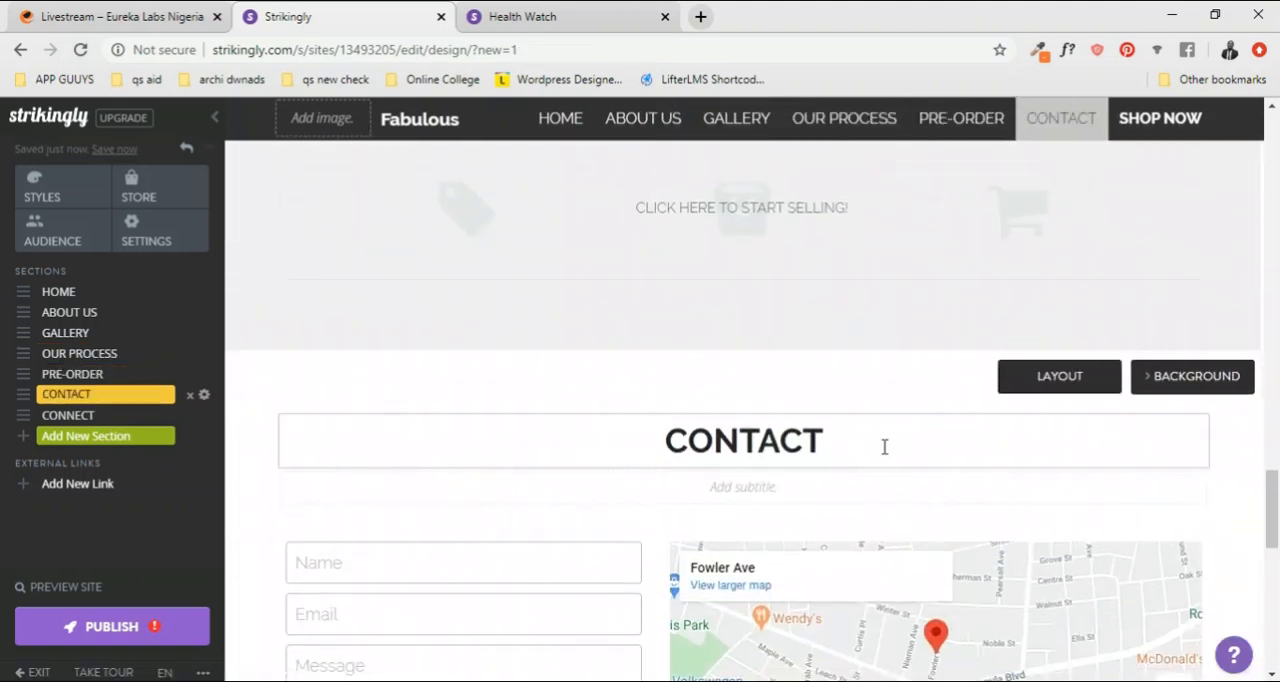
scroll(749, 445, down, 9)
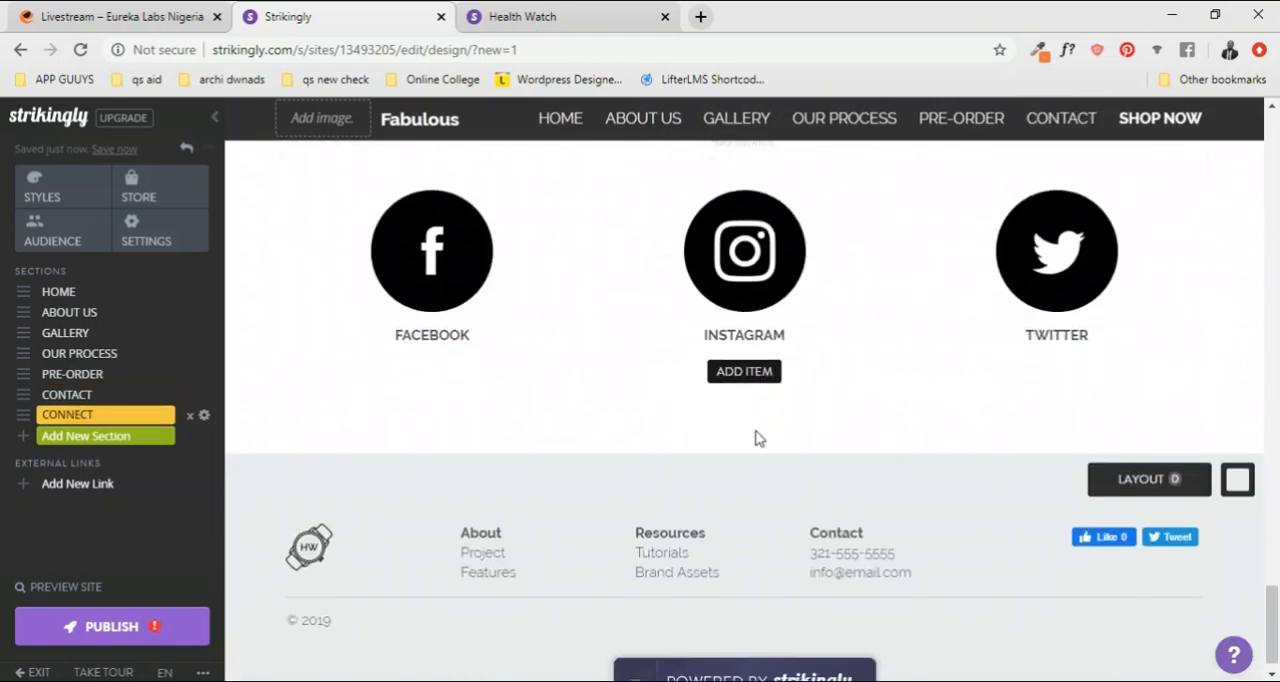
scroll(580, 349, up, 1)
scroll(557, 440, down, 1)
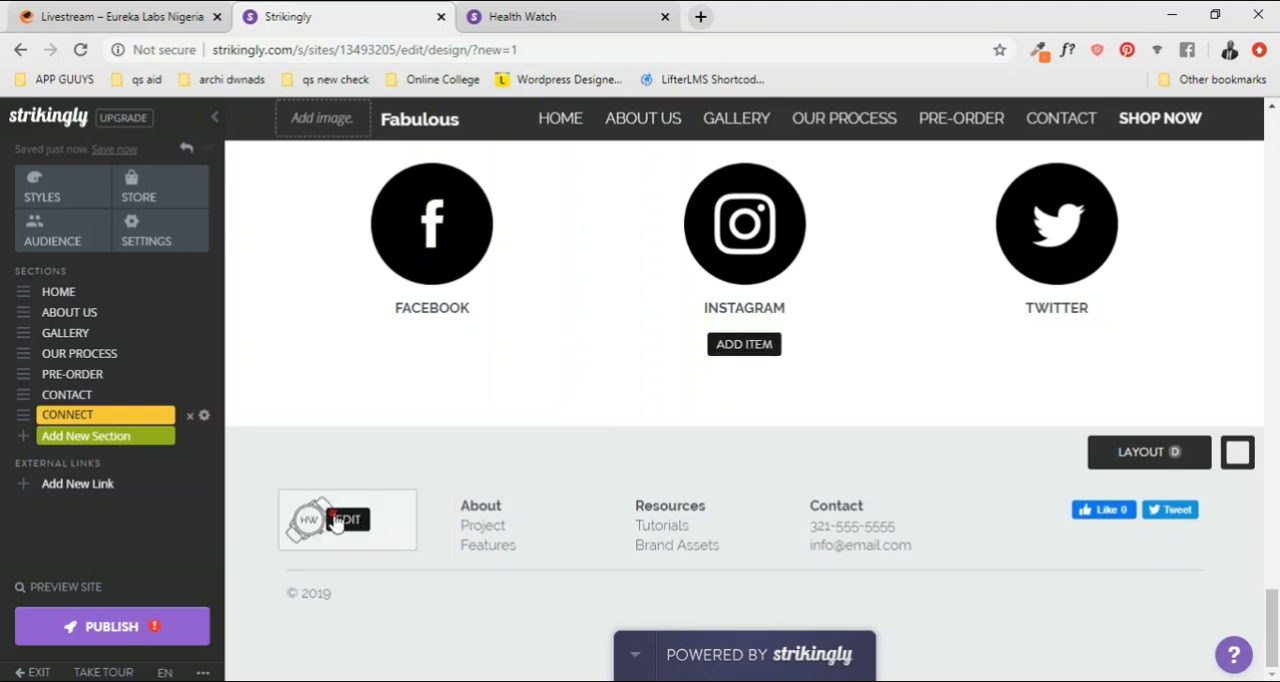
click(340, 521)
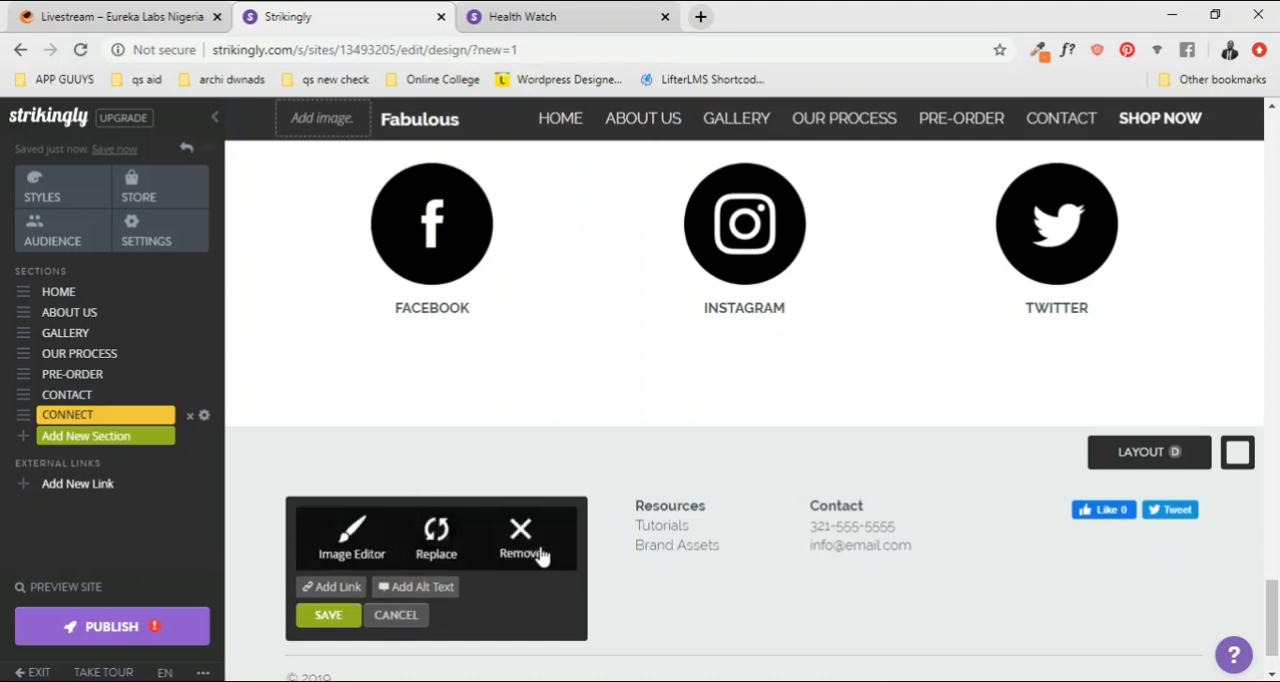
click(812, 540)
click(1052, 620)
click(604, 430)
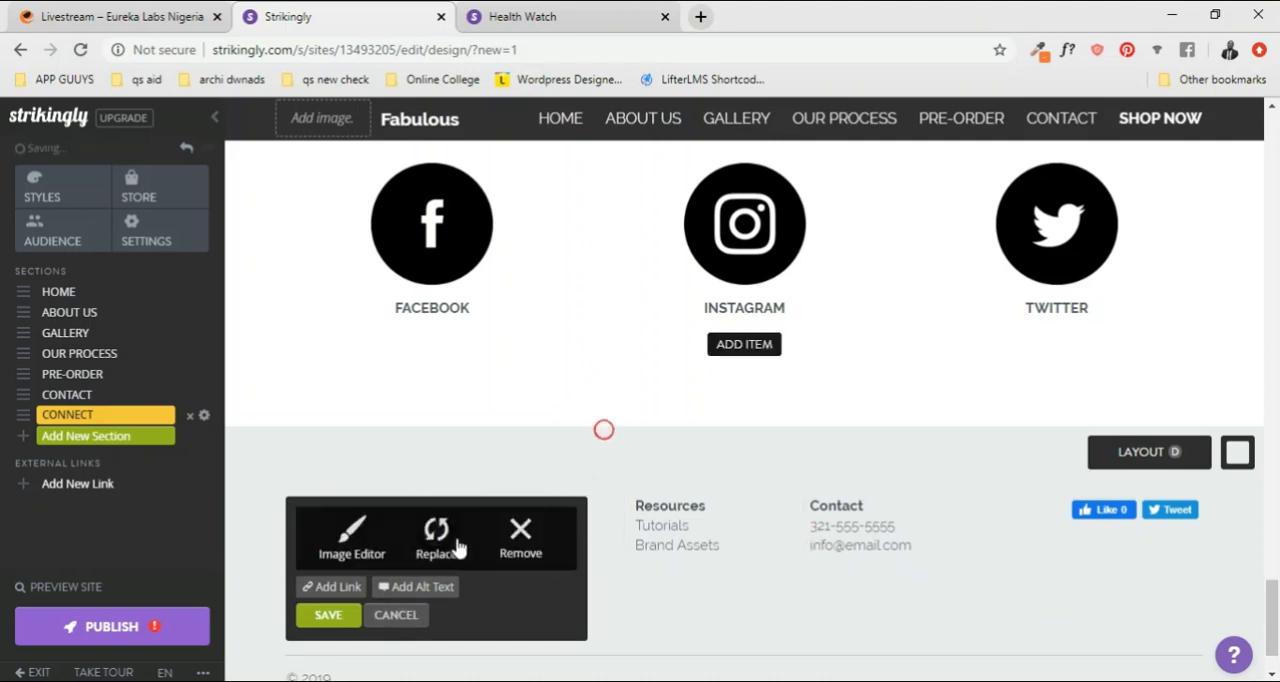
click(520, 535)
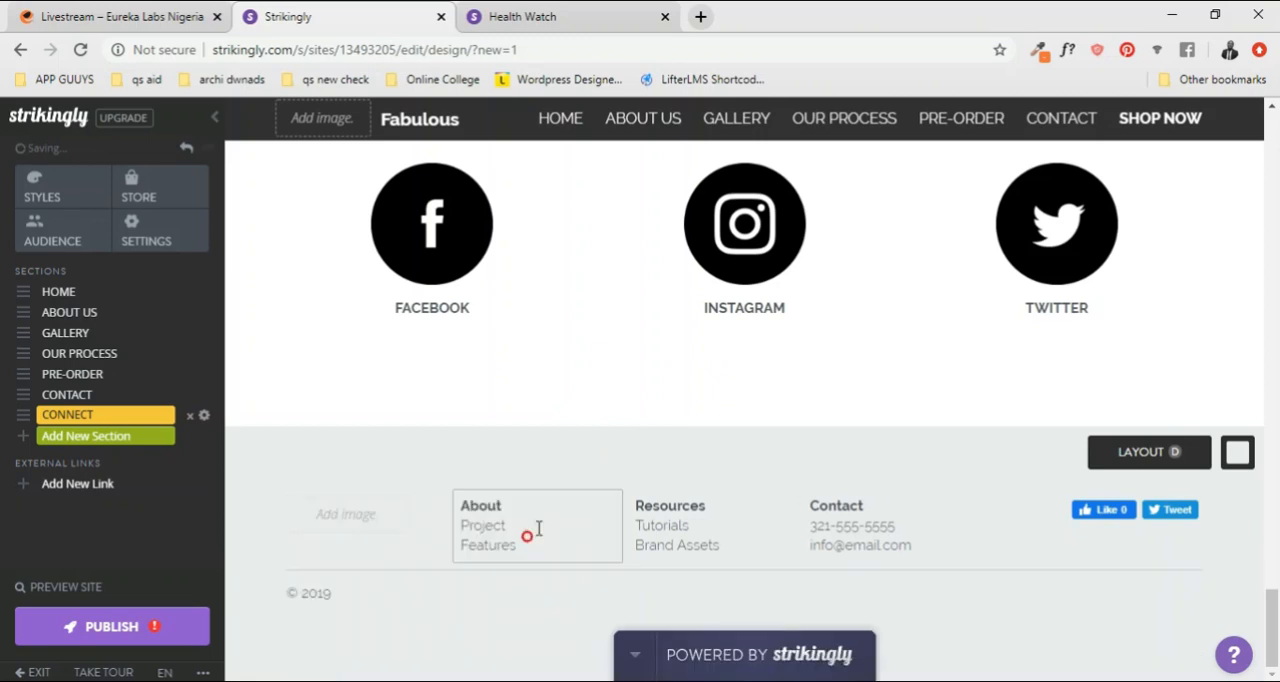
Step: Fill the empty footer logo with the yellow price tag from the Strikingly library's Delicate Icons
click(342, 515)
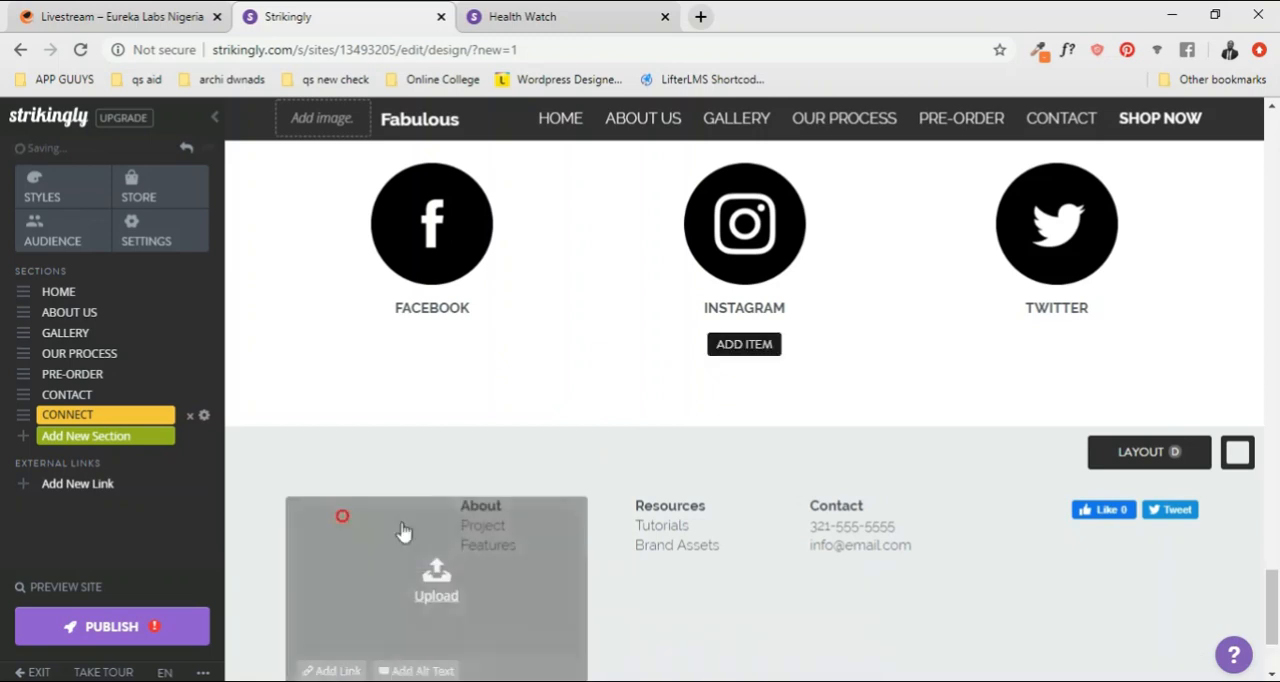
scroll(434, 582, down, 2)
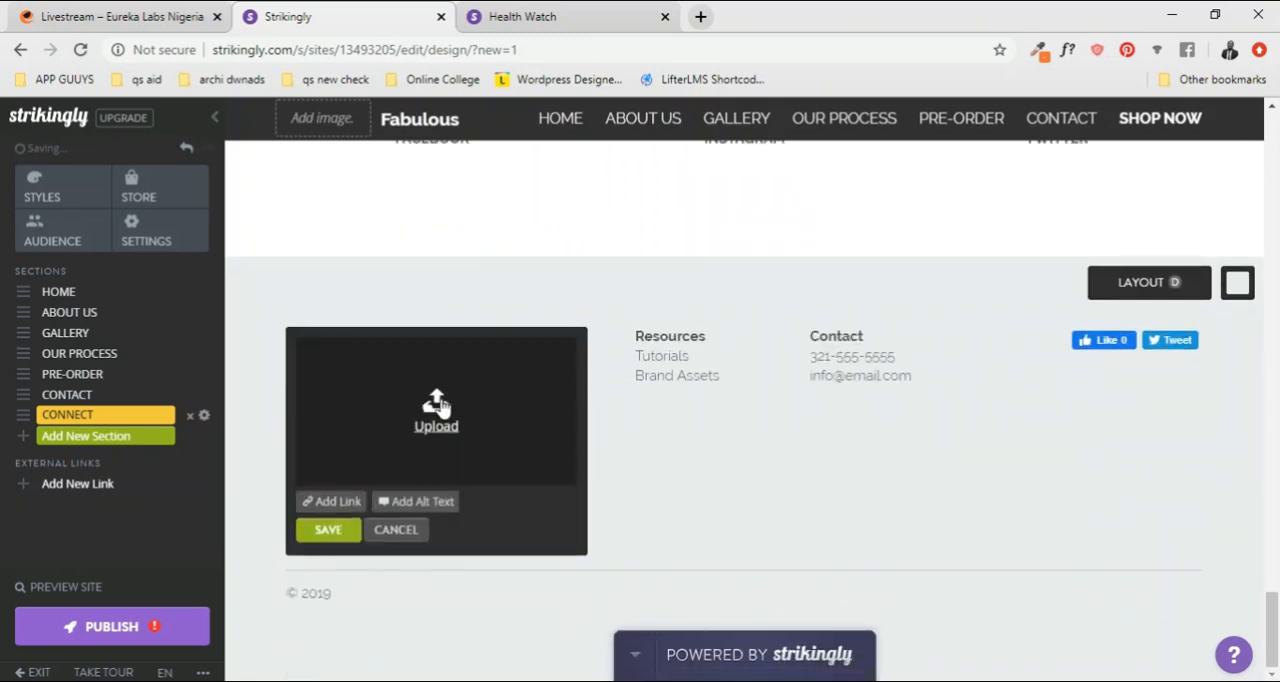
click(441, 407)
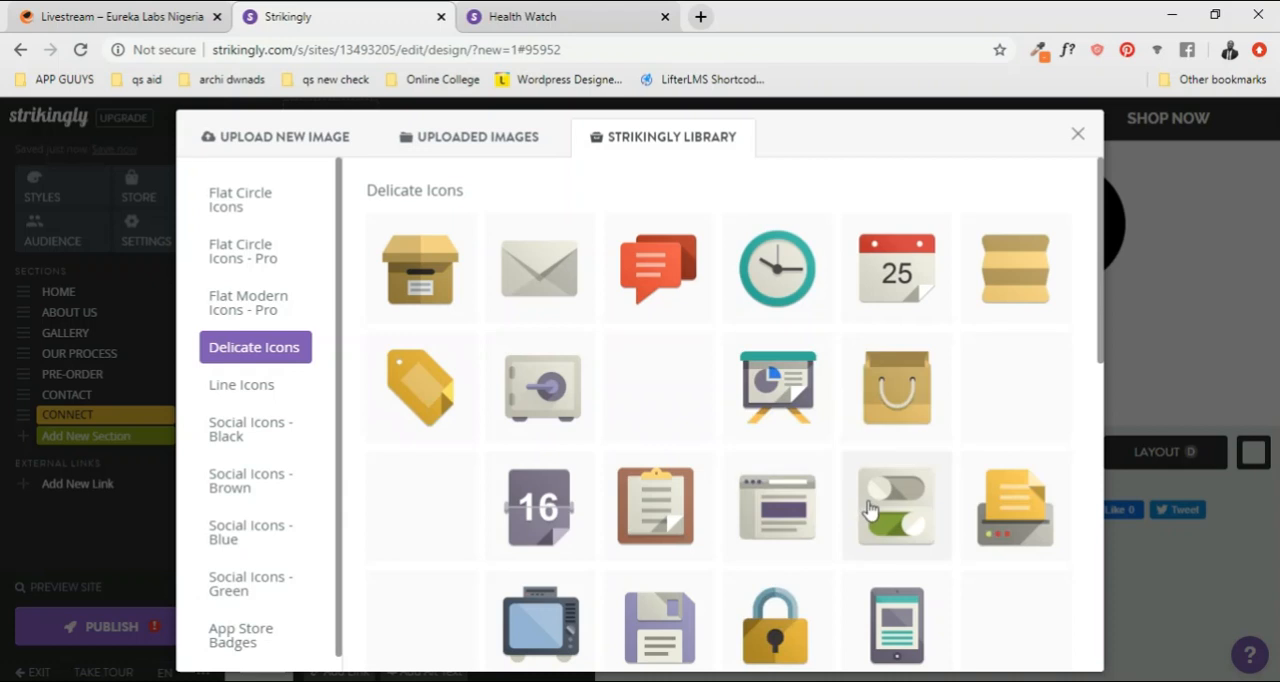
scroll(870, 512, down, 1)
scroll(876, 515, up, 1)
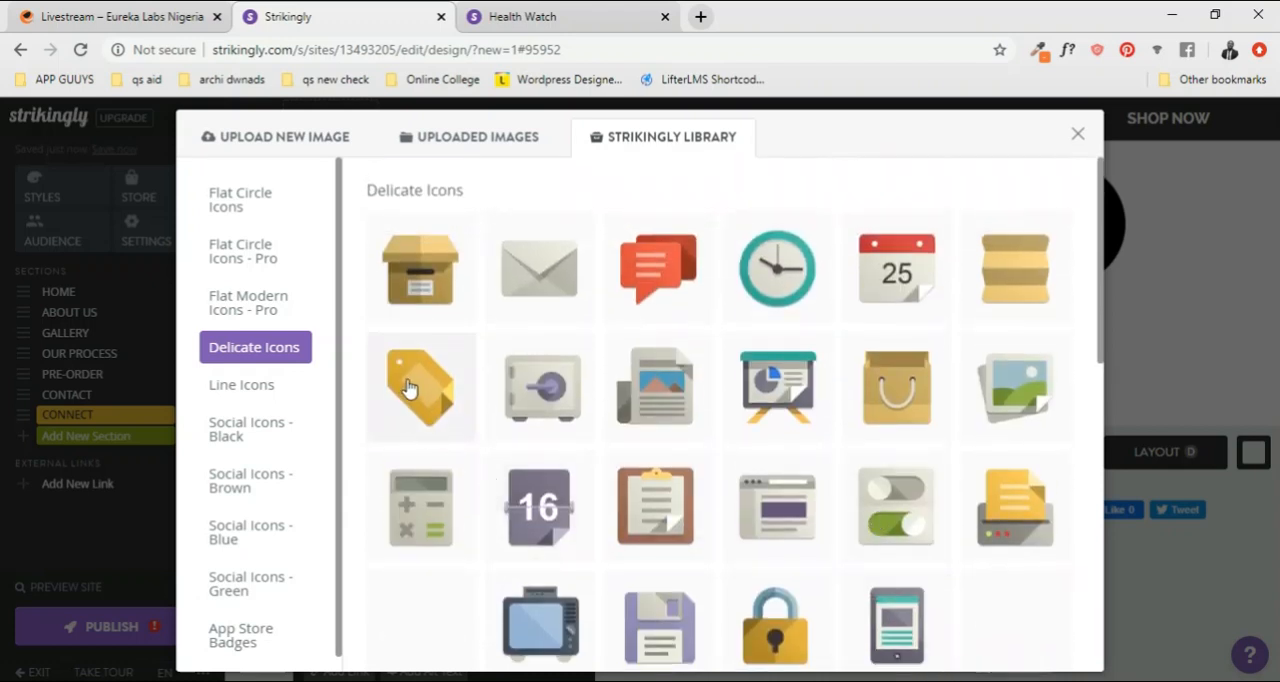
click(420, 386)
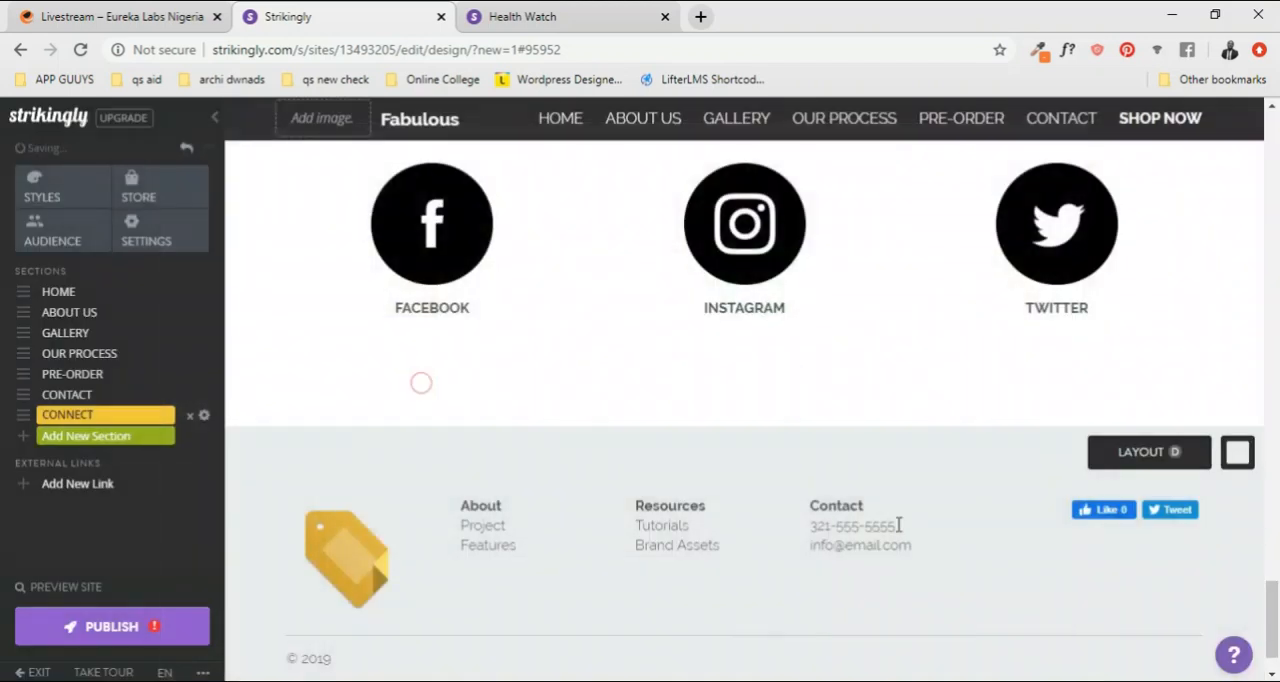
Step: Resize the footer tag image to a width of 80 with its aspect ratio kept, and save the edited image
click(345, 558)
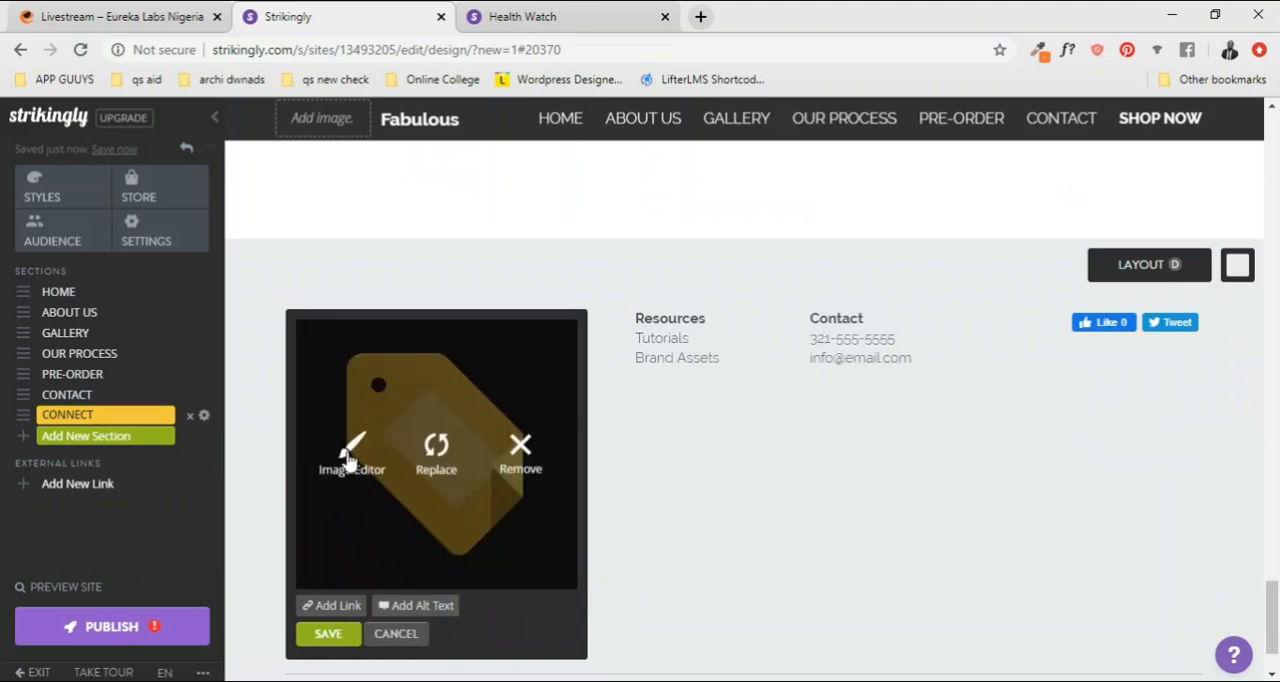
click(352, 458)
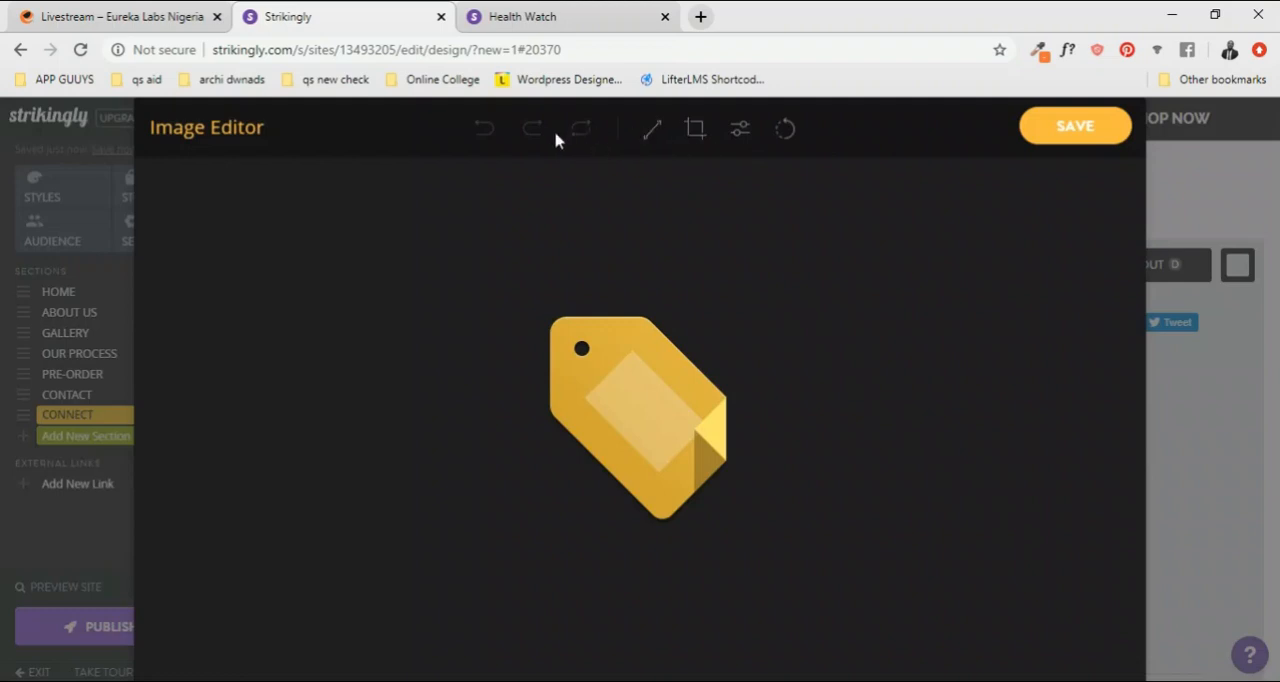
click(650, 130)
double_click(545, 204)
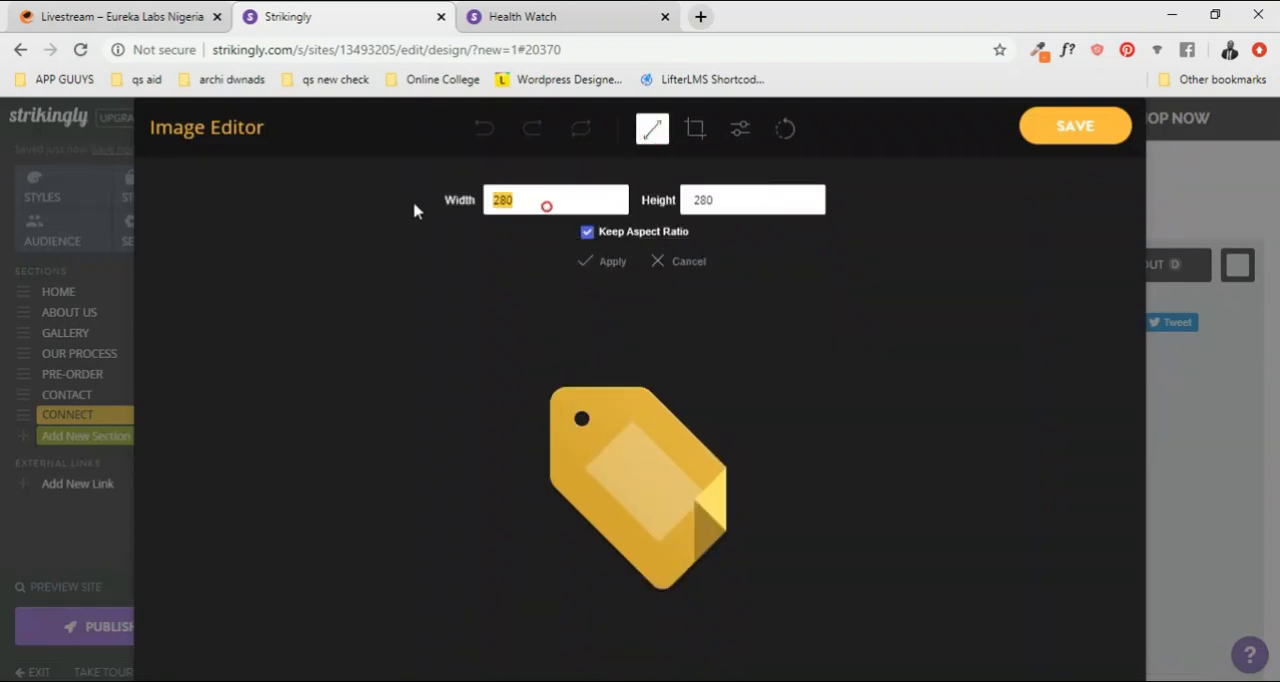
text(80)
click(592, 265)
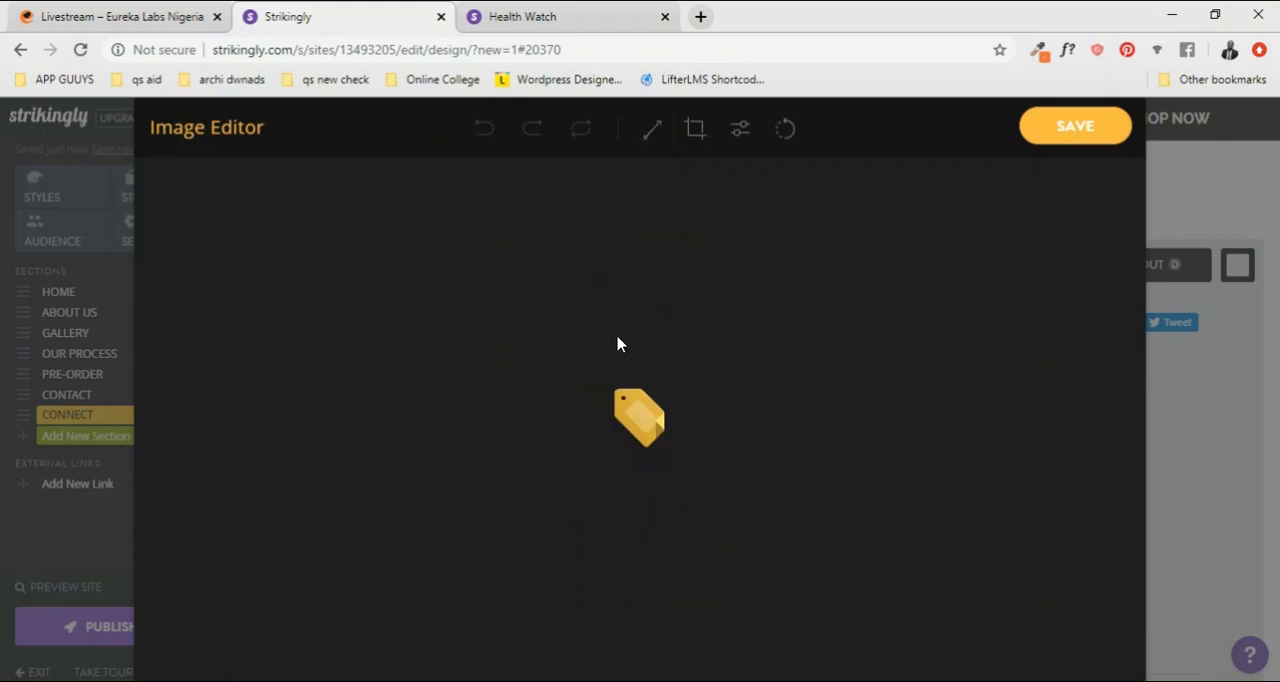
click(1073, 138)
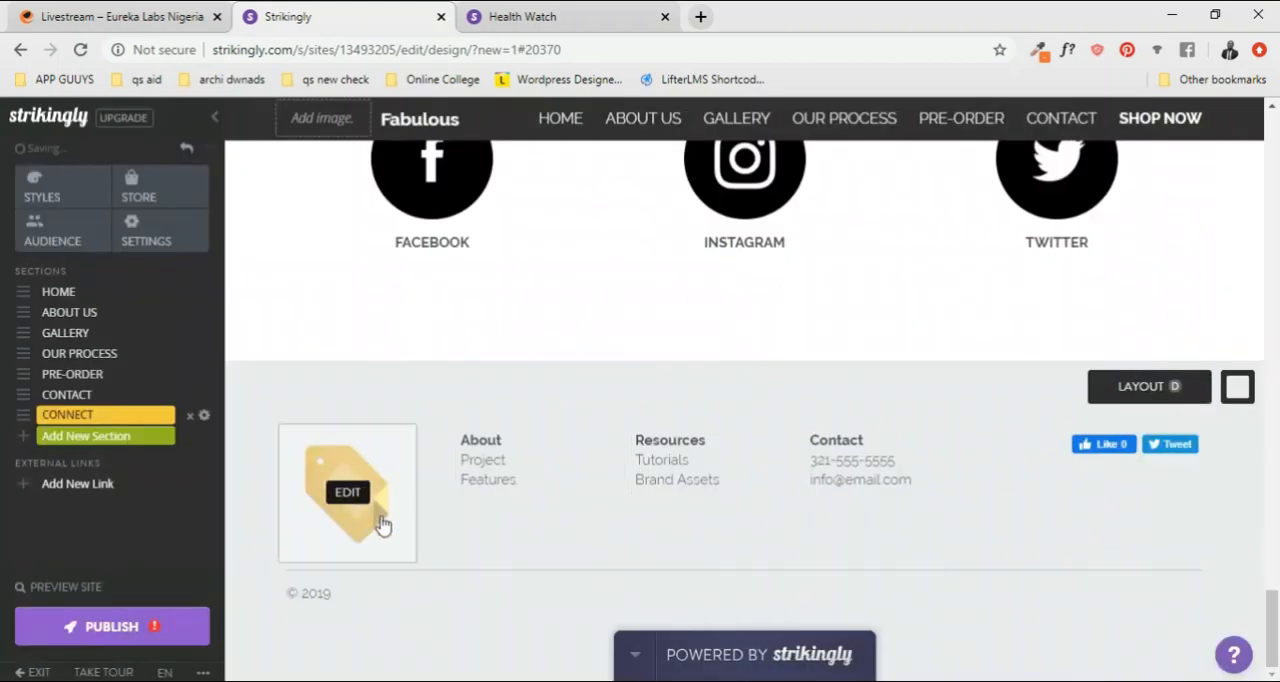
Step: Review the page from the footer up to the ABOUT US video and back down to the PRE-ORDER section
scroll(1006, 489, up, 2)
scroll(880, 457, down, 1)
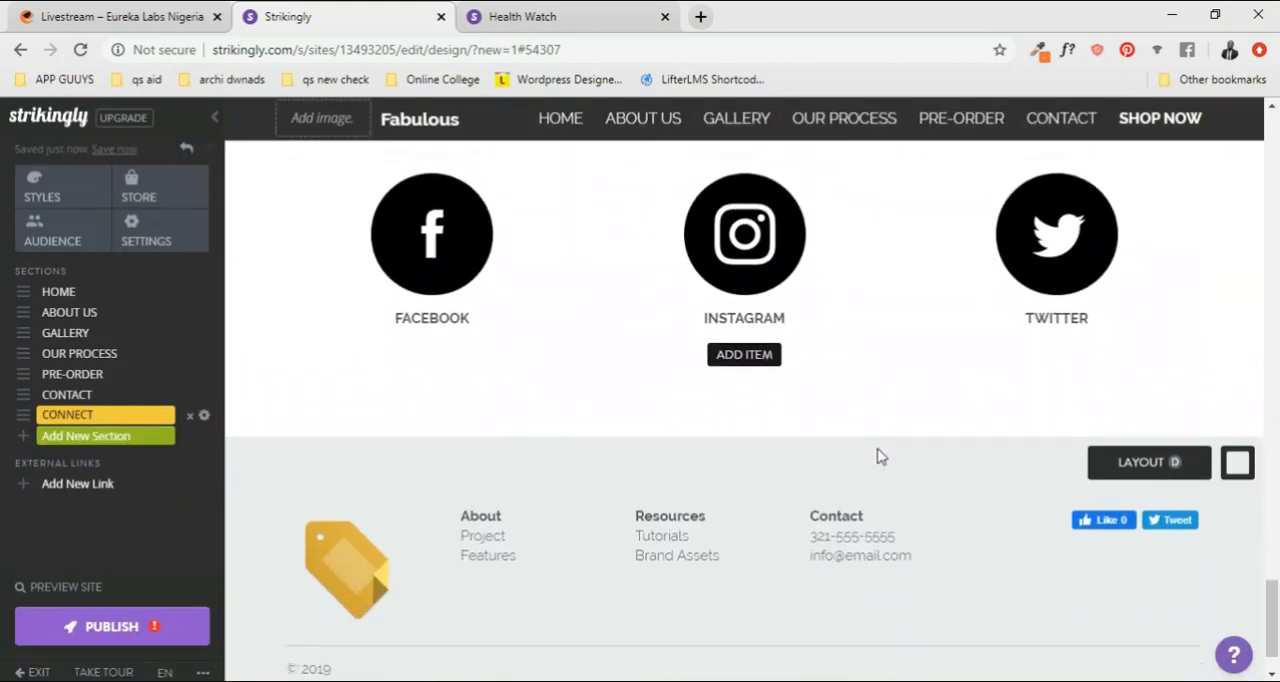
scroll(881, 454, up, 3)
scroll(880, 454, up, 20)
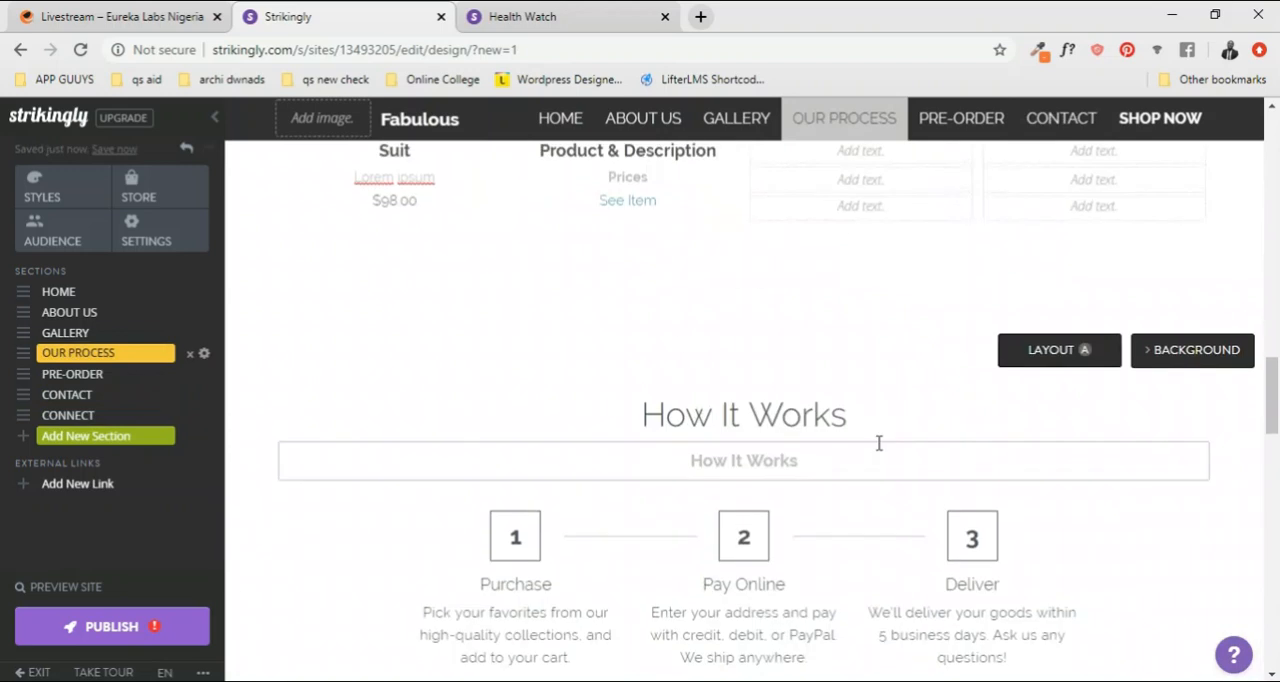
scroll(878, 452, up, 9)
scroll(877, 457, down, 5)
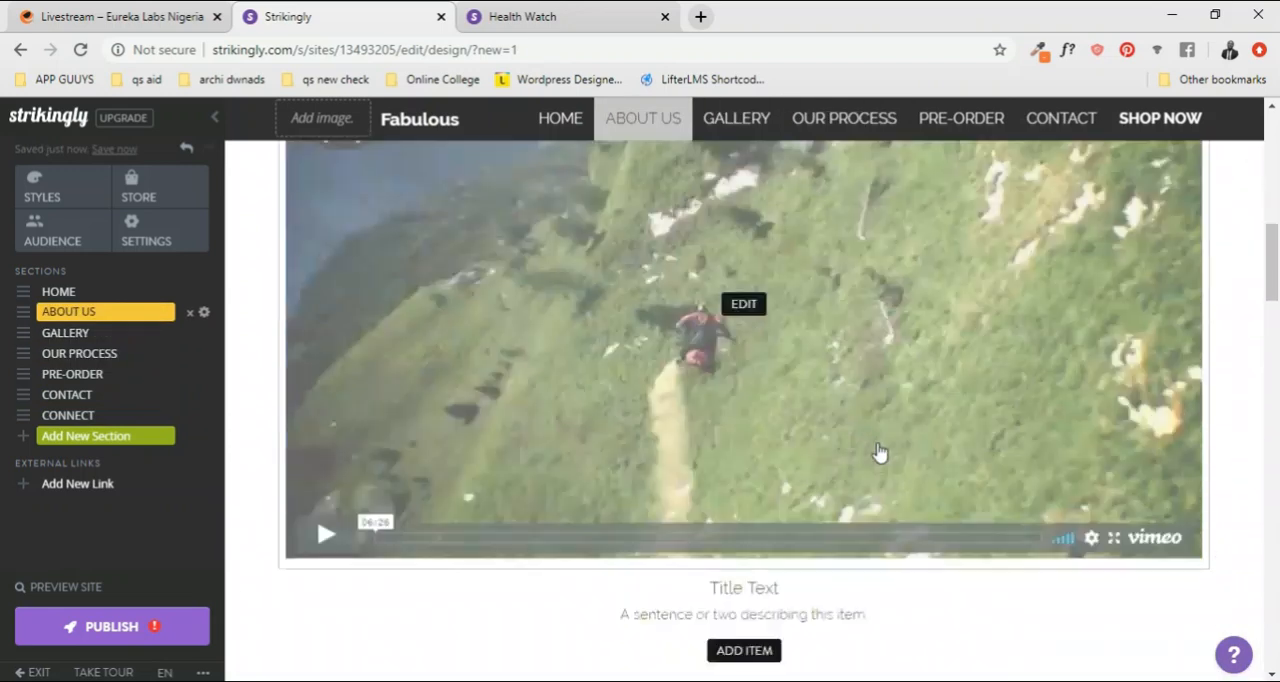
scroll(1020, 534, down, 4)
scroll(946, 366, down, 4)
scroll(900, 362, down, 5)
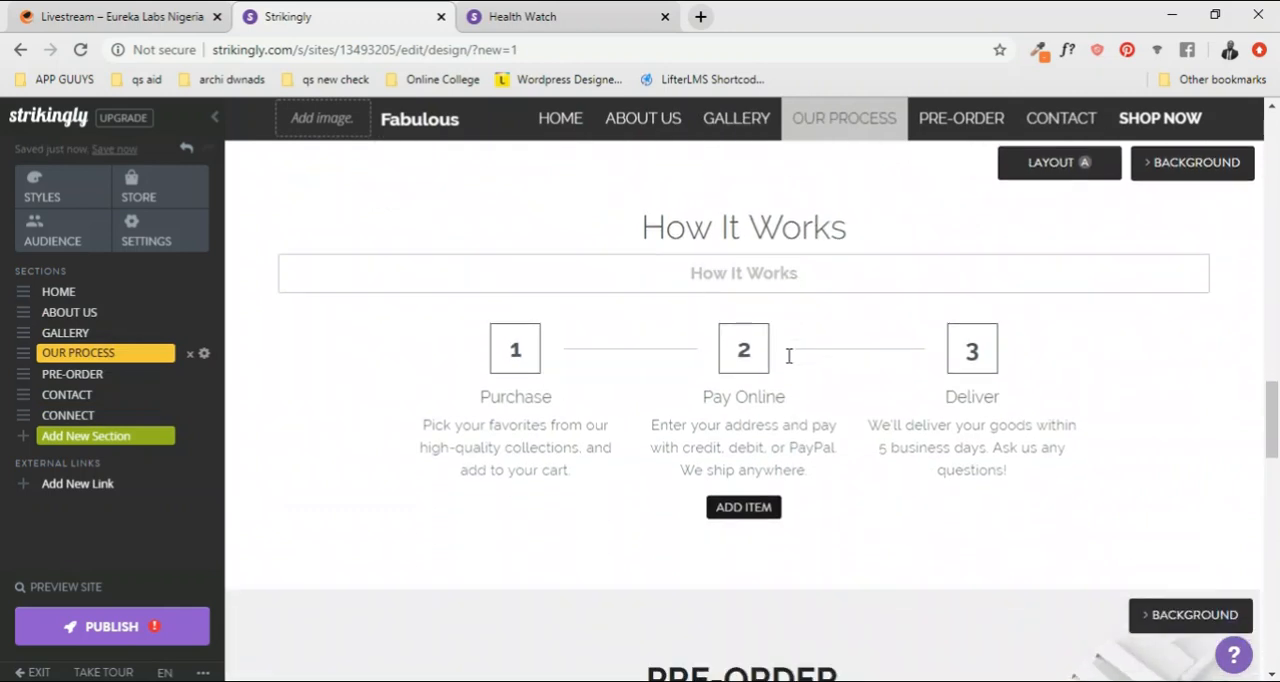
scroll(788, 356, down, 3)
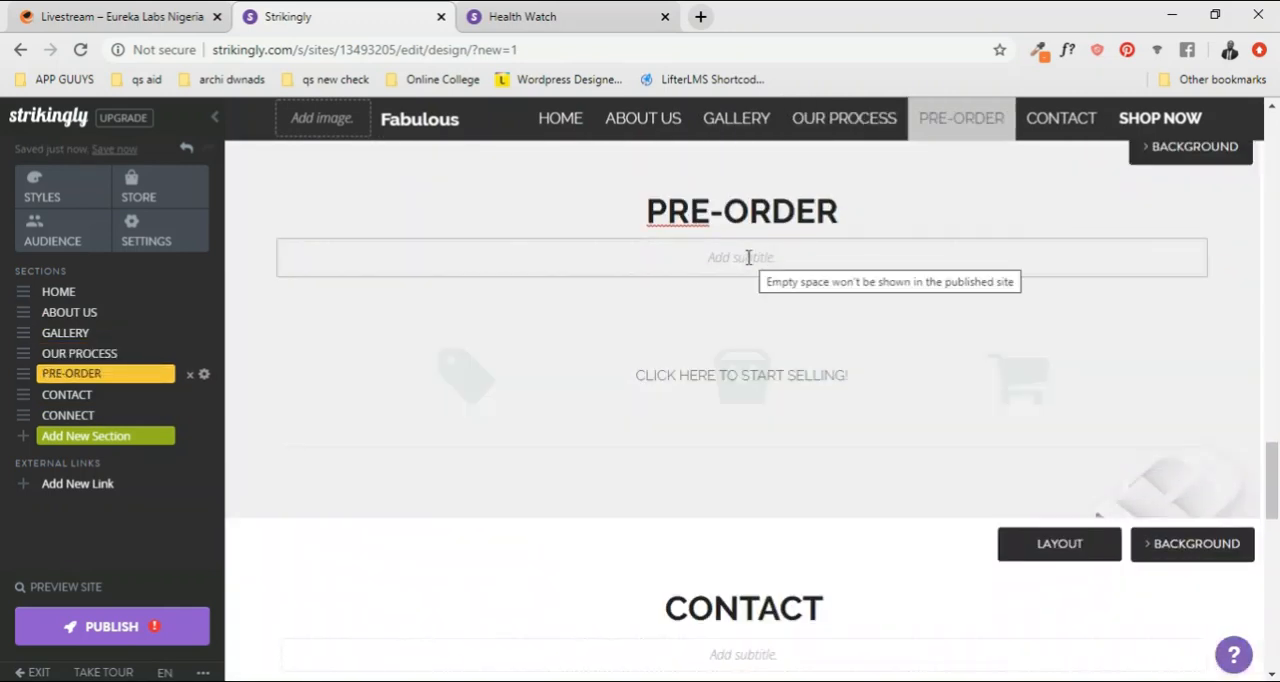
Step: Start a new store product from the PRE-ORDER section and give it the uploaded photo of the smiling man in a suit
click(737, 380)
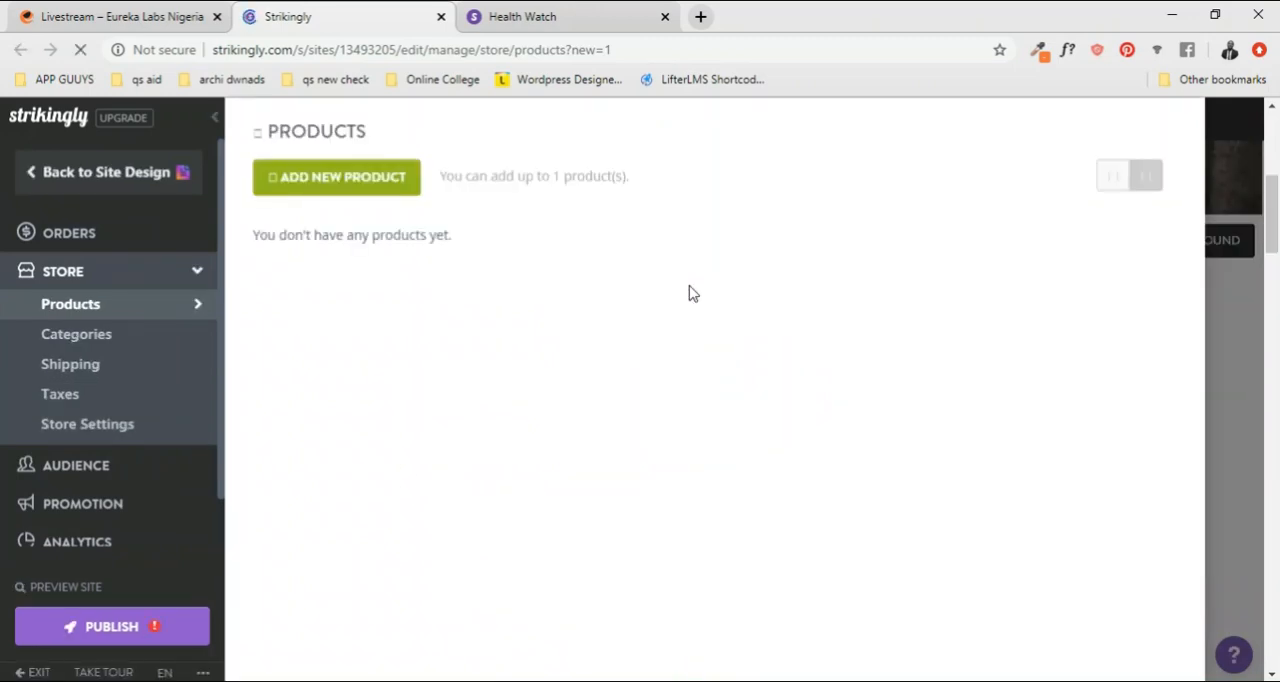
click(374, 189)
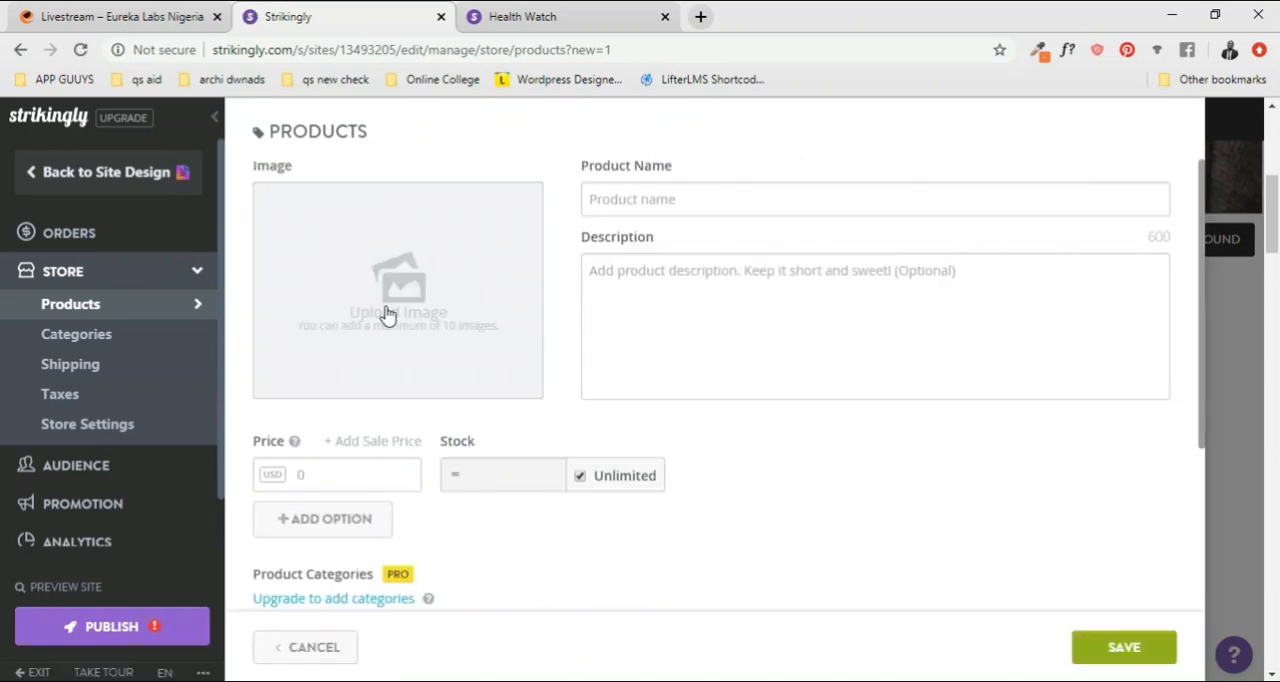
click(386, 314)
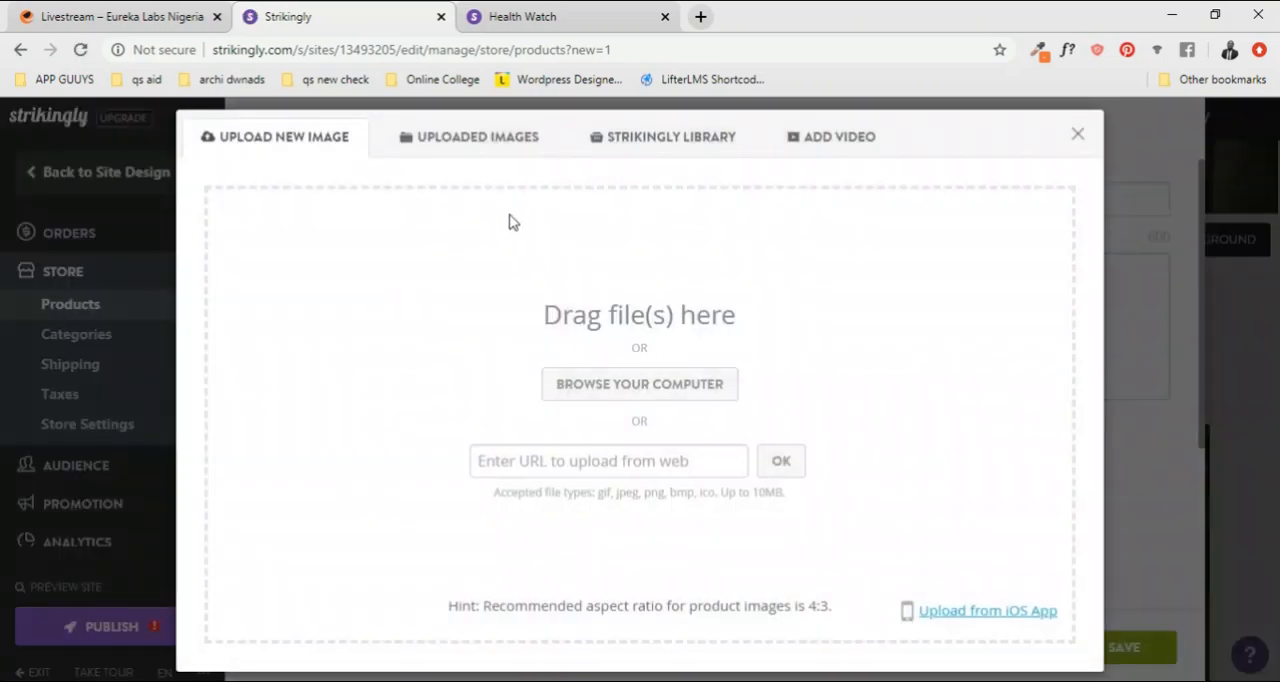
click(515, 148)
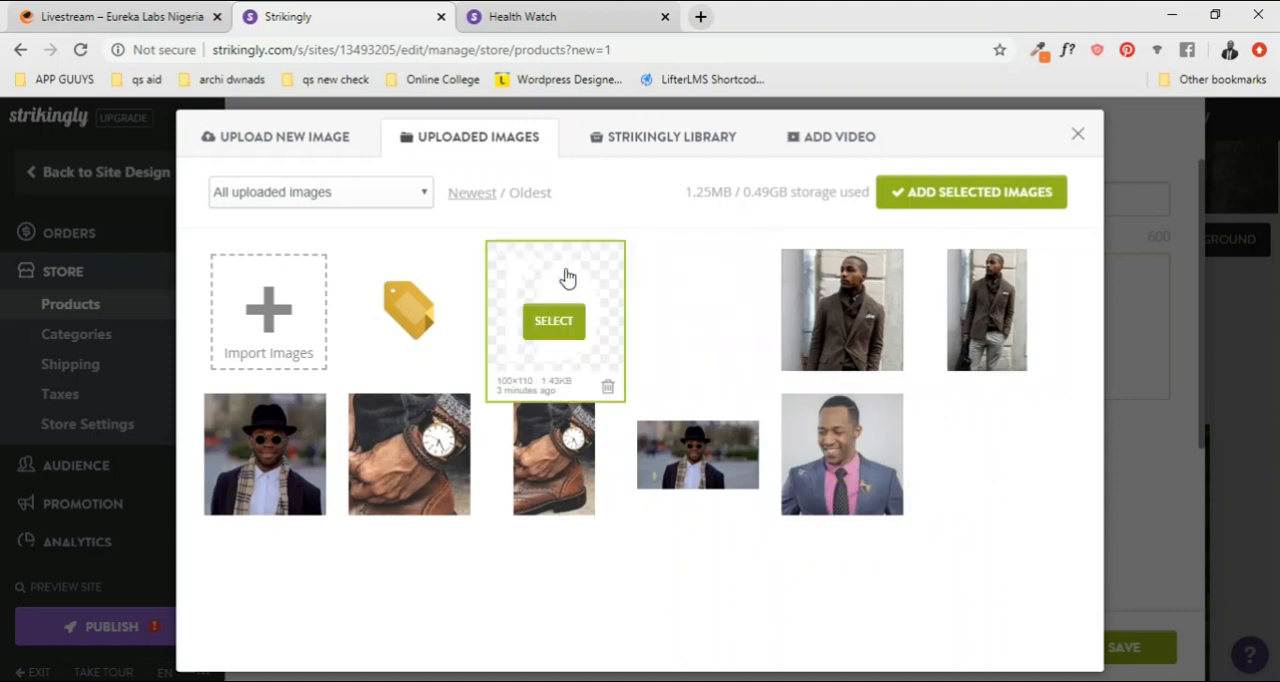
click(842, 464)
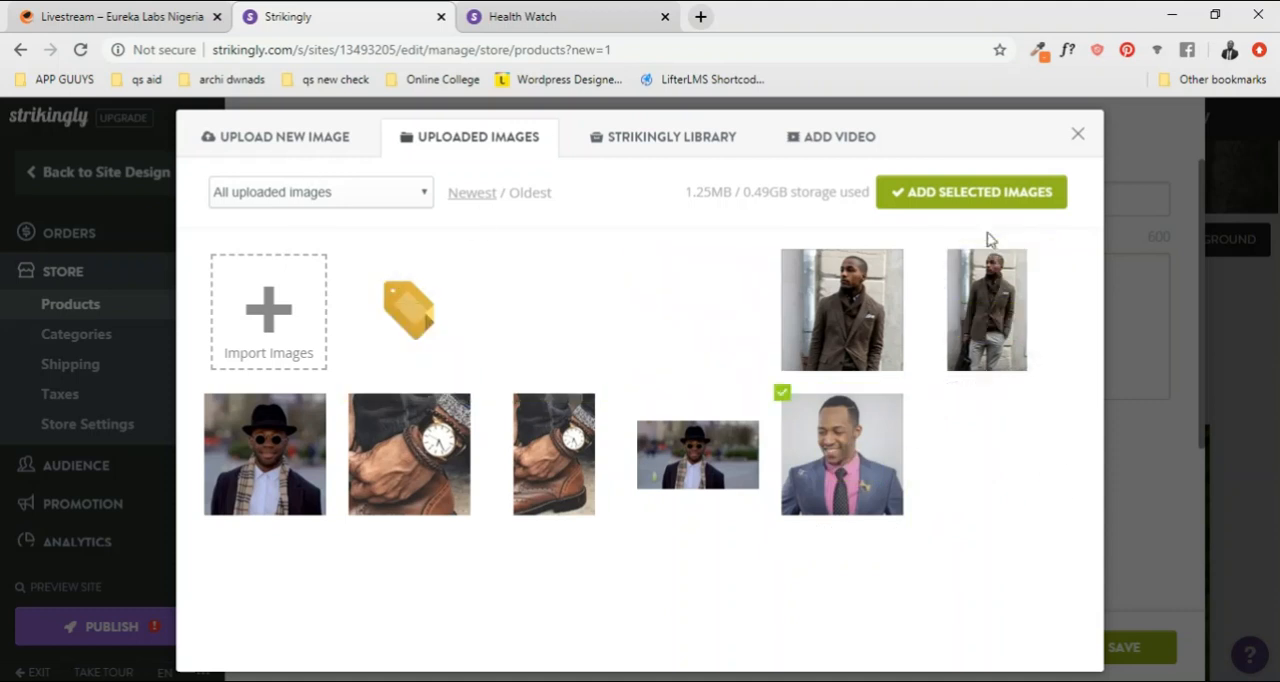
click(977, 205)
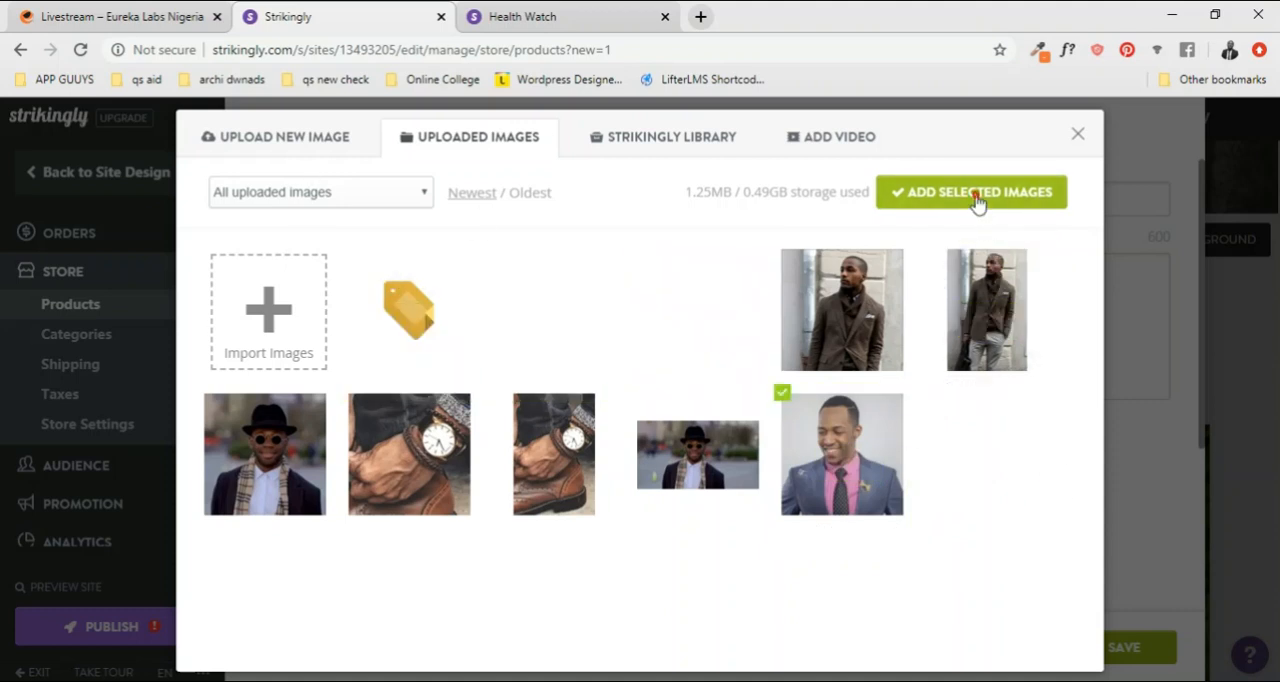
Step: Enter British Suit as the name of the new store product
click(650, 207)
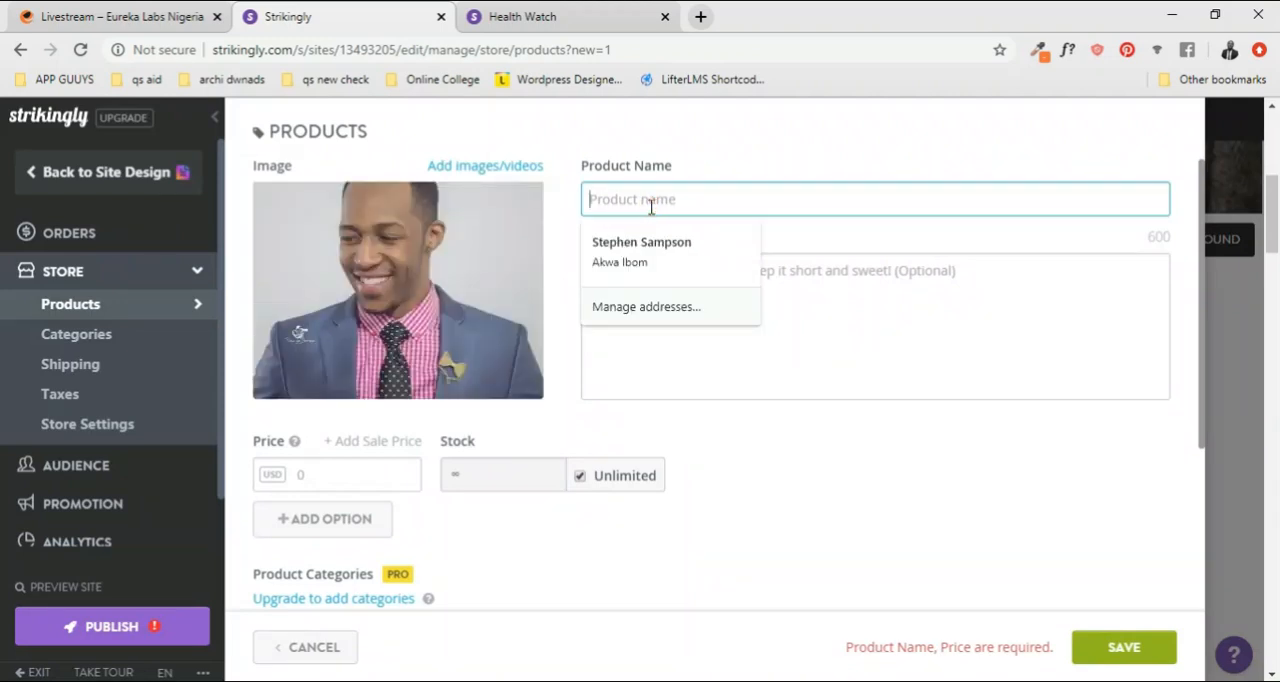
text(IORE)
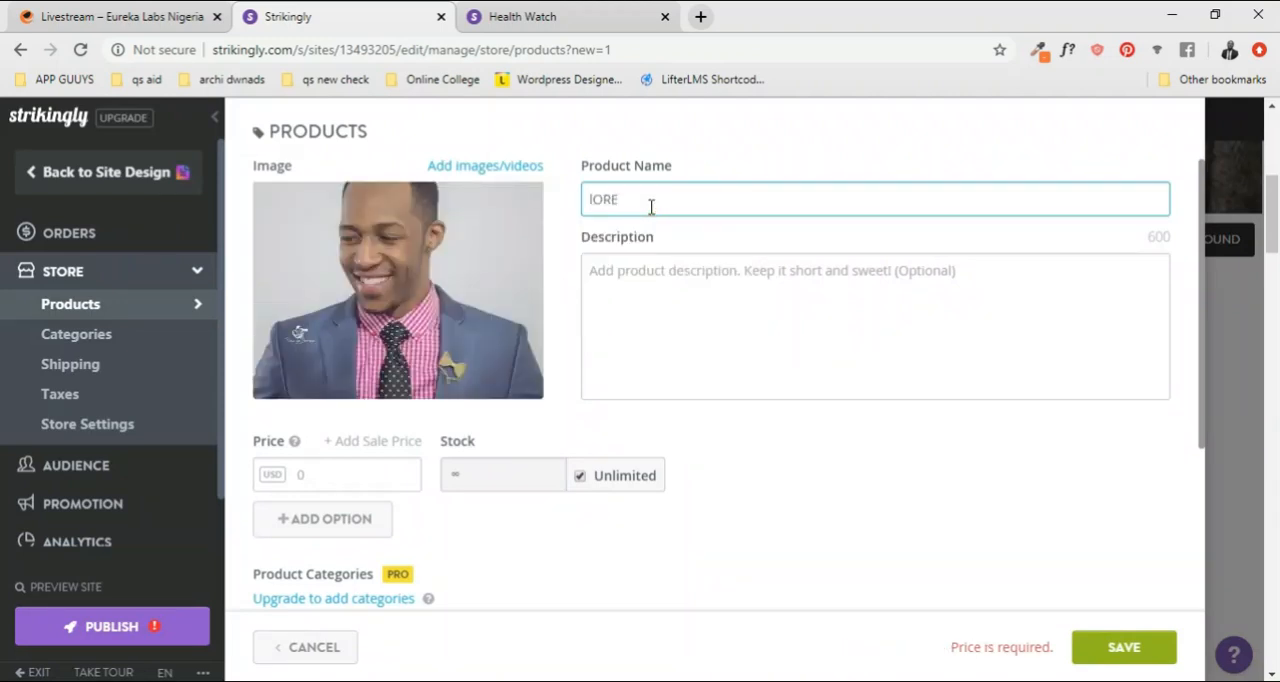
key(BackSpace)
key(BackSpace)
text(bR)
key(BackSpace)
key(BackSpace)
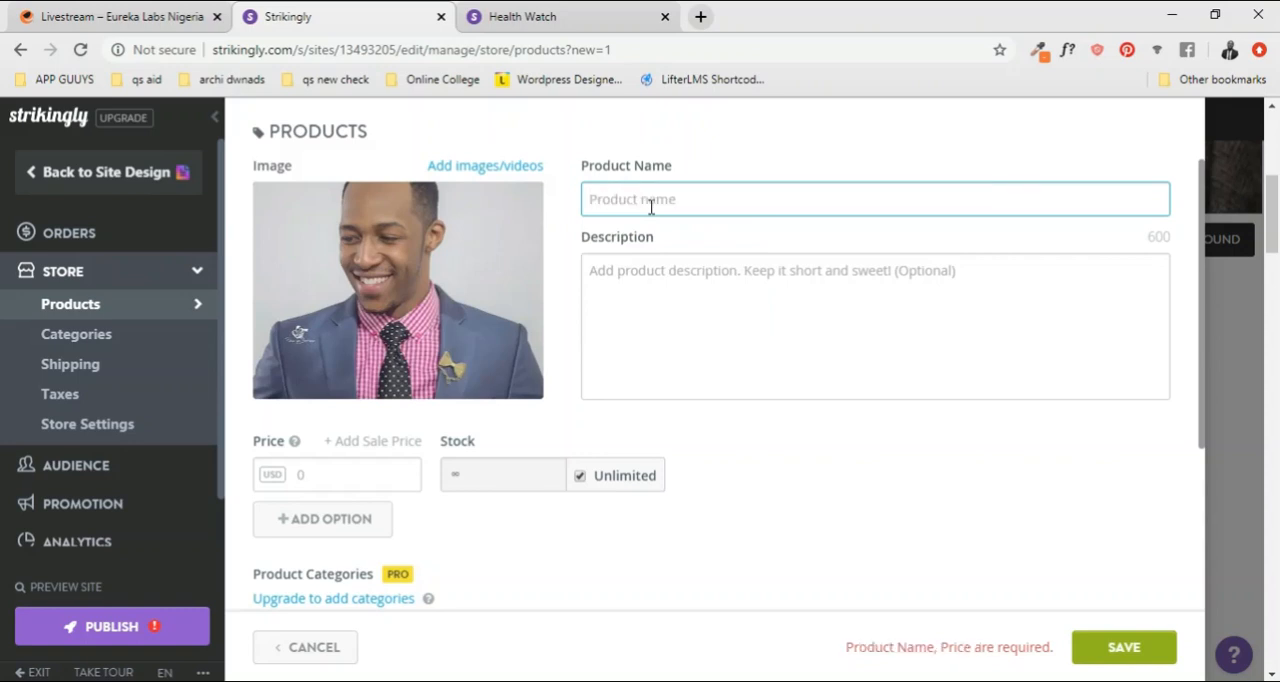
text(British Suit)
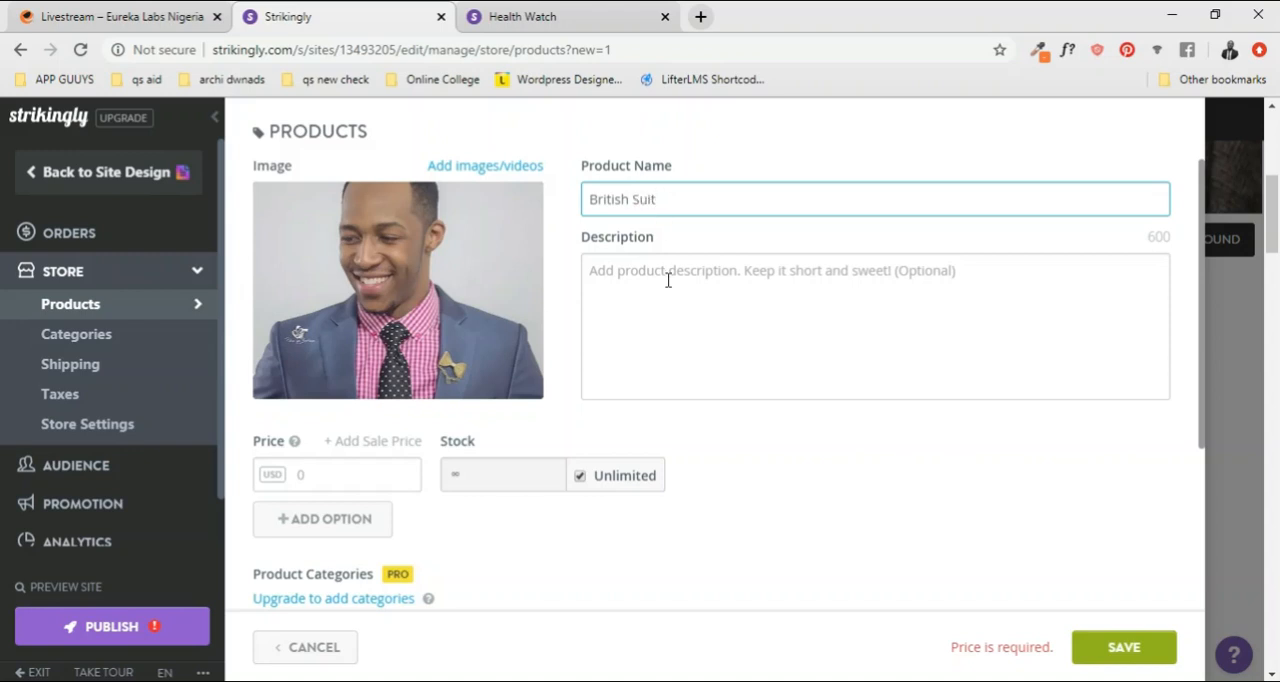
Step: Describe the product as "Fully packed smartwatch that let's you stay connected longer. Your health and activity companion", price it at 98 USD and save it
click(667, 280)
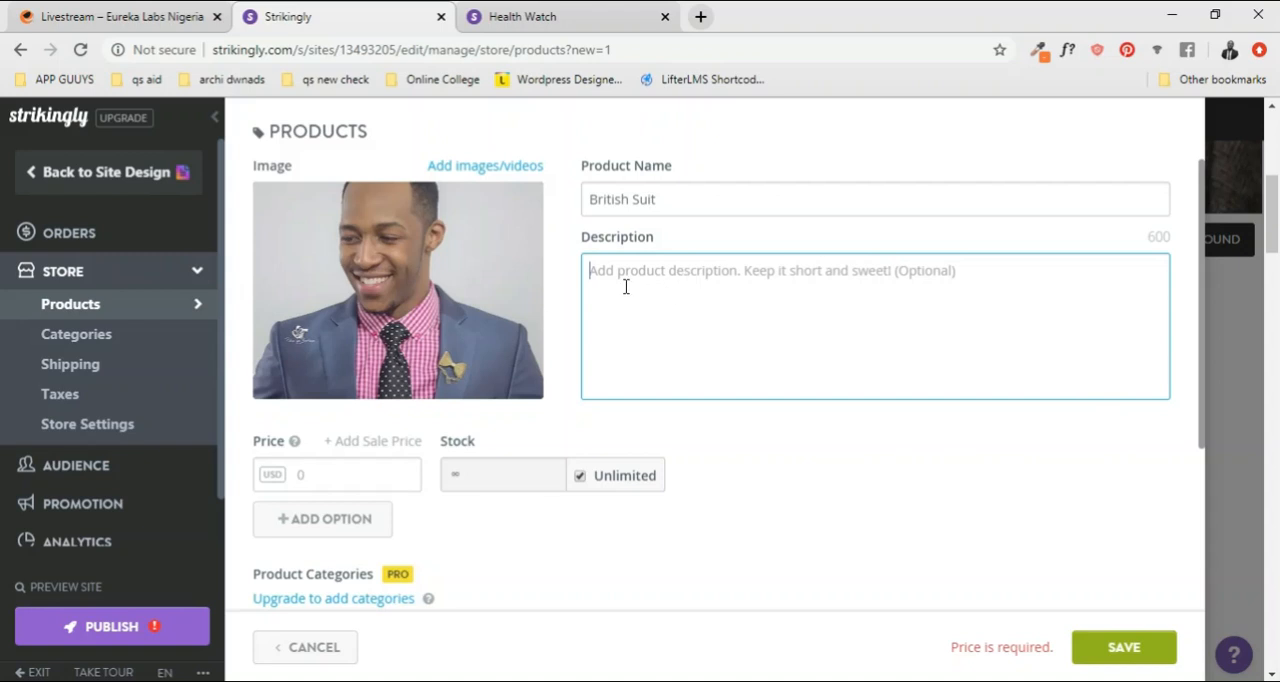
text(B)
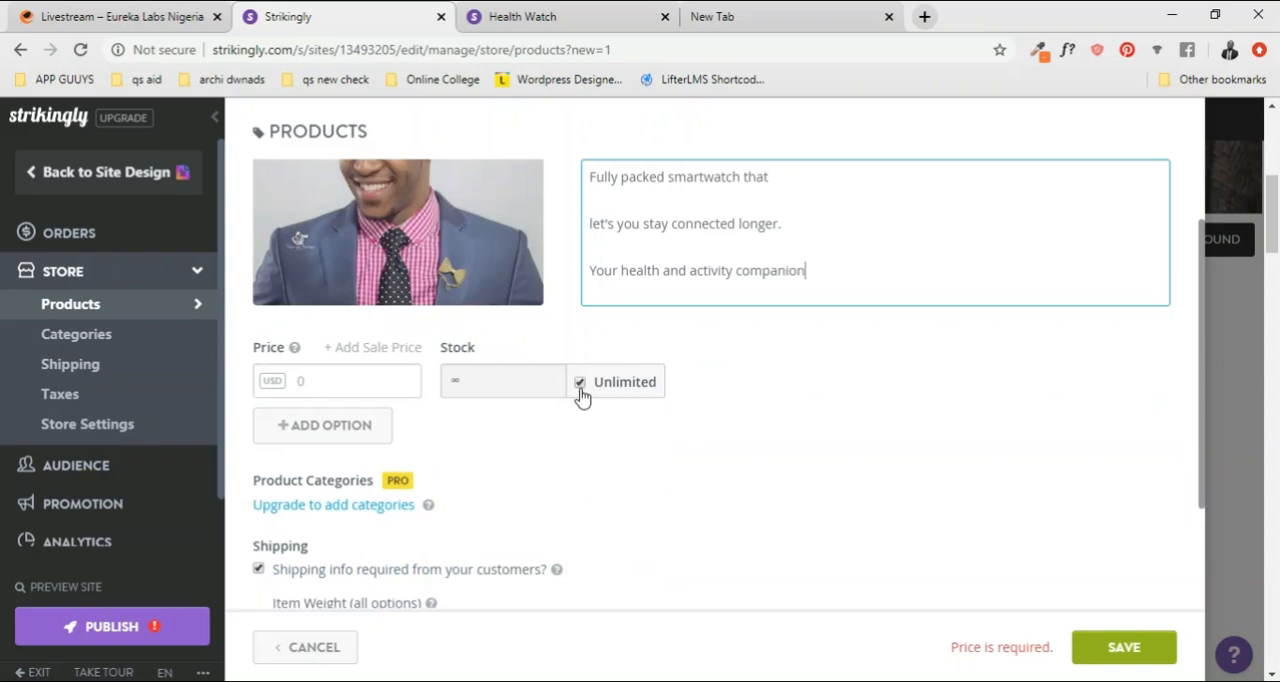
click(358, 385)
text(98)
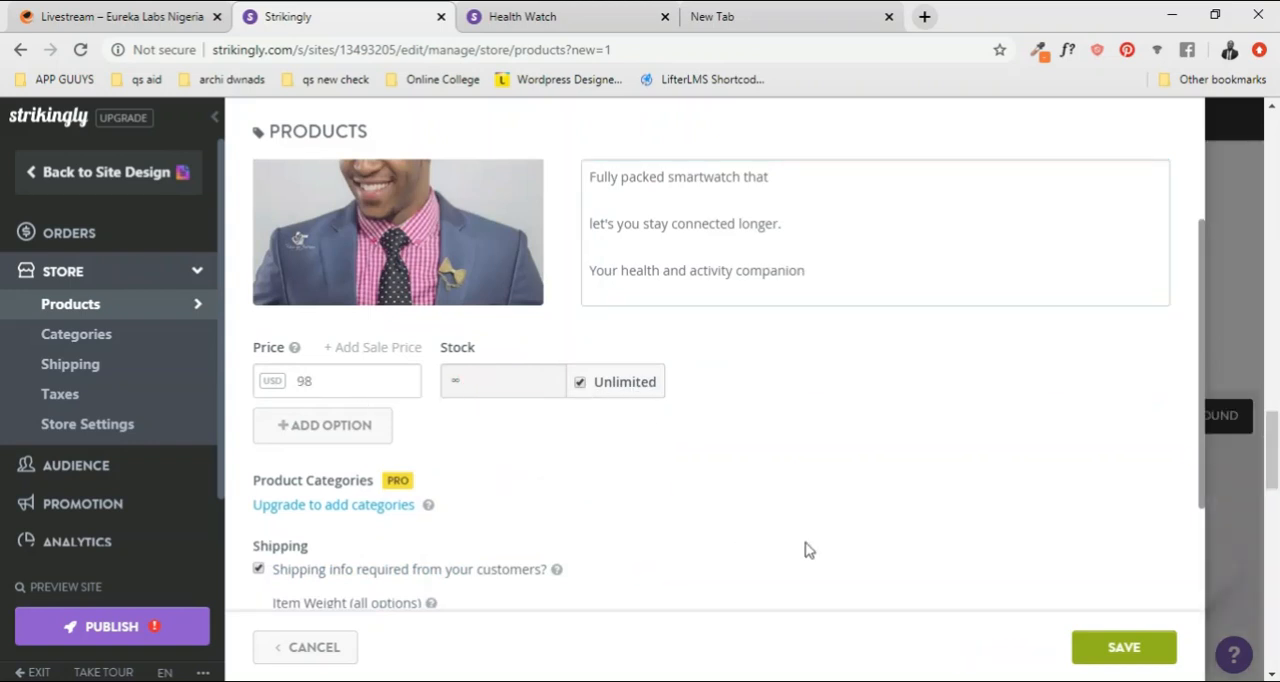
scroll(742, 552, down, 3)
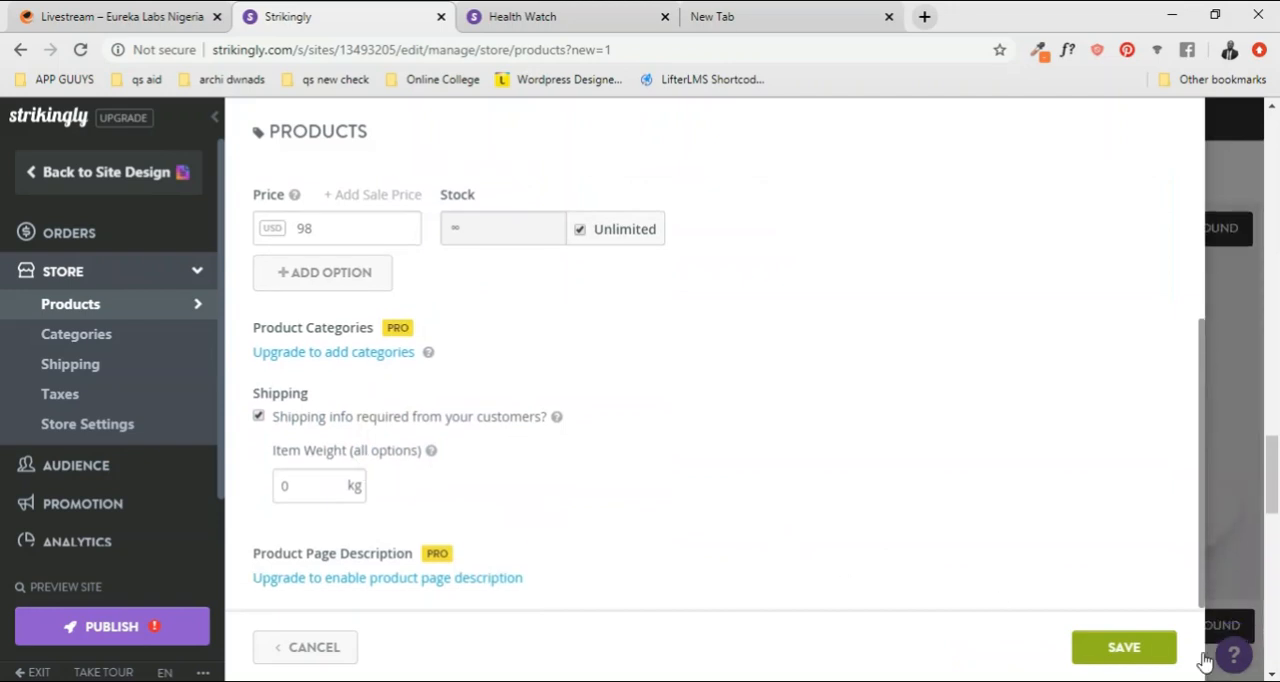
click(1124, 648)
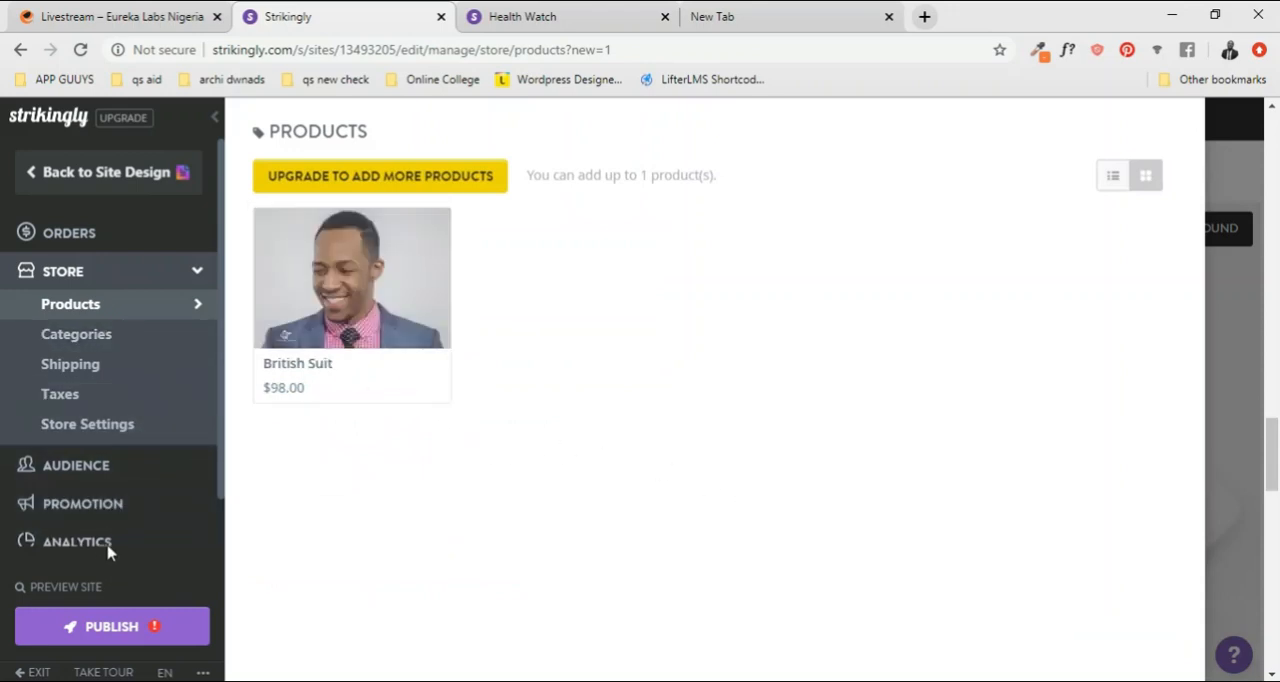
Step: Return to the site design and check the British Suit product in the PRE-ORDER section
scroll(115, 545, down, 1)
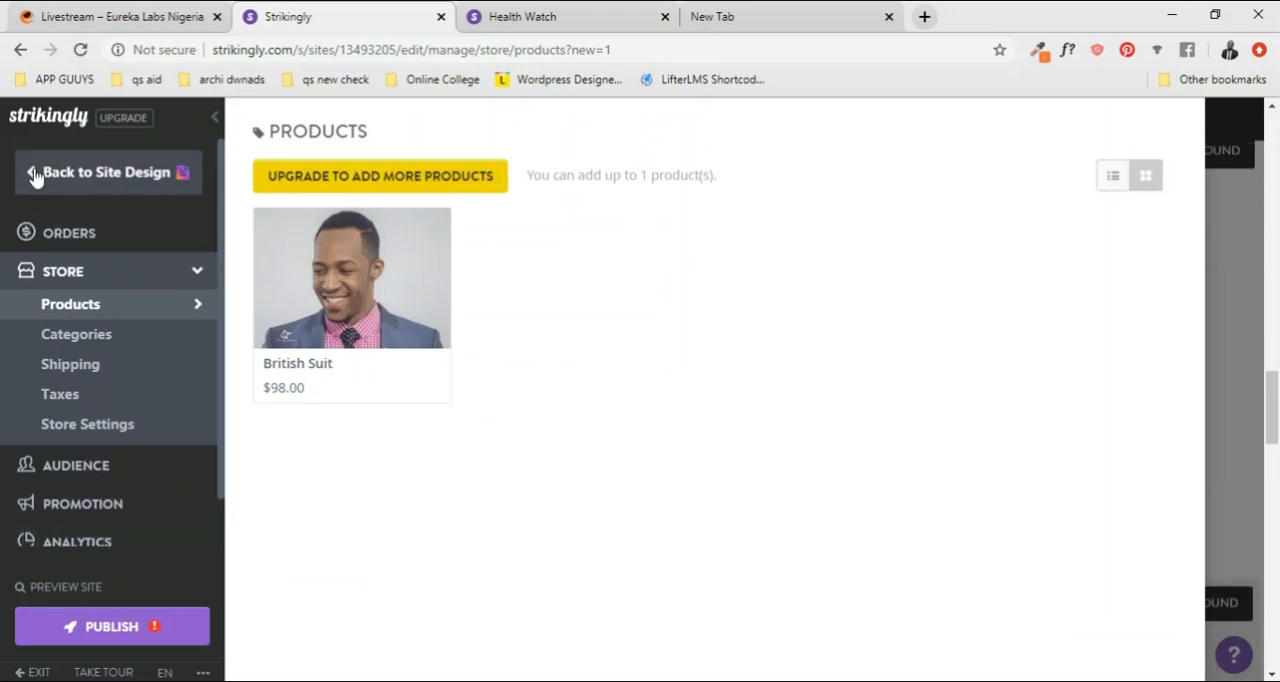
click(35, 176)
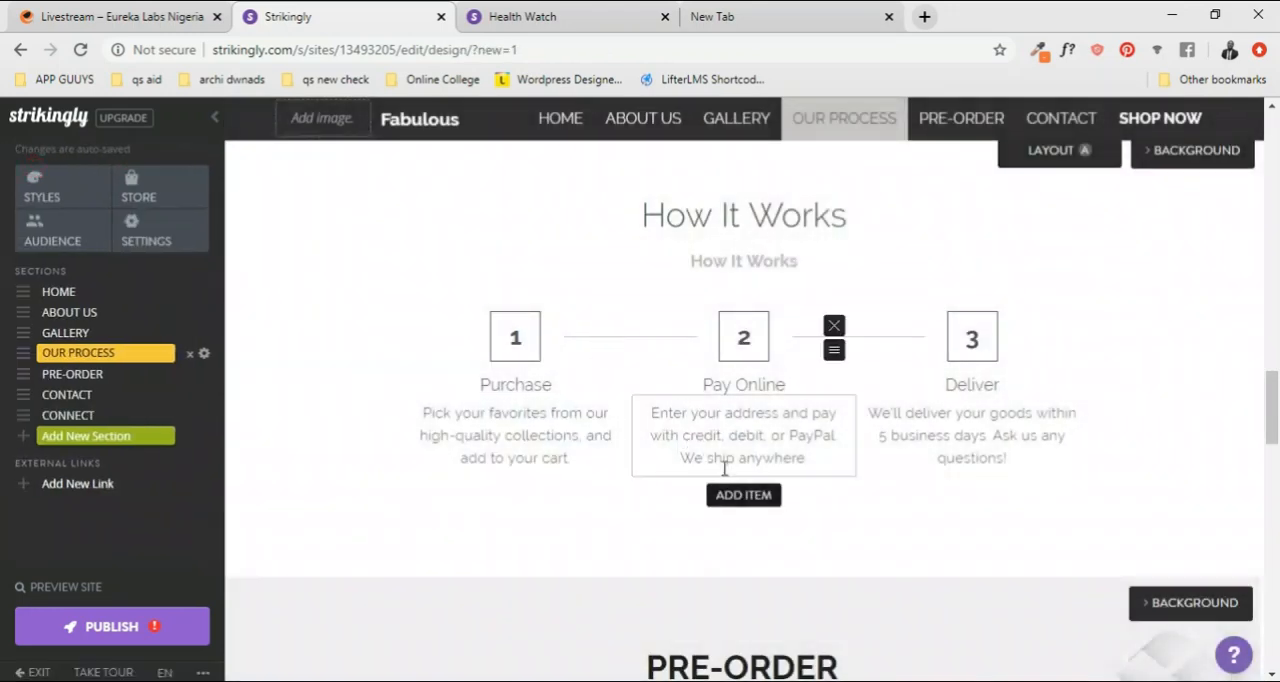
scroll(740, 490, down, 5)
scroll(750, 500, down, 2)
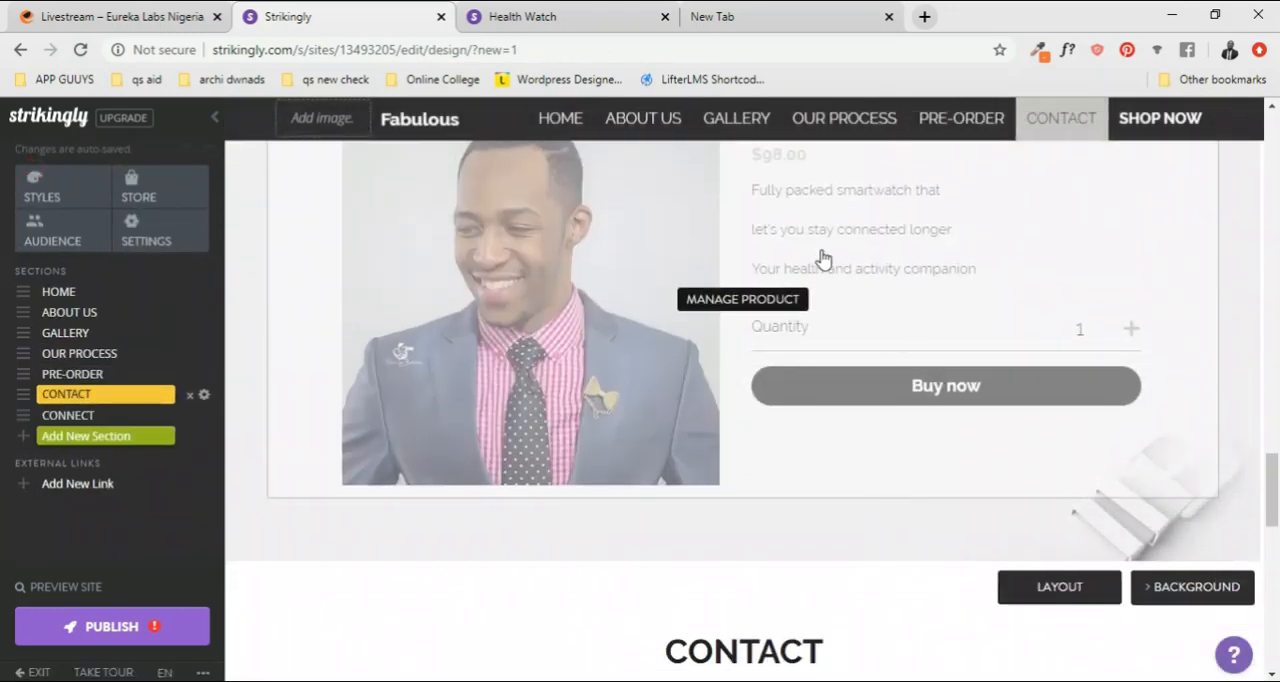
scroll(660, 371, up, 3)
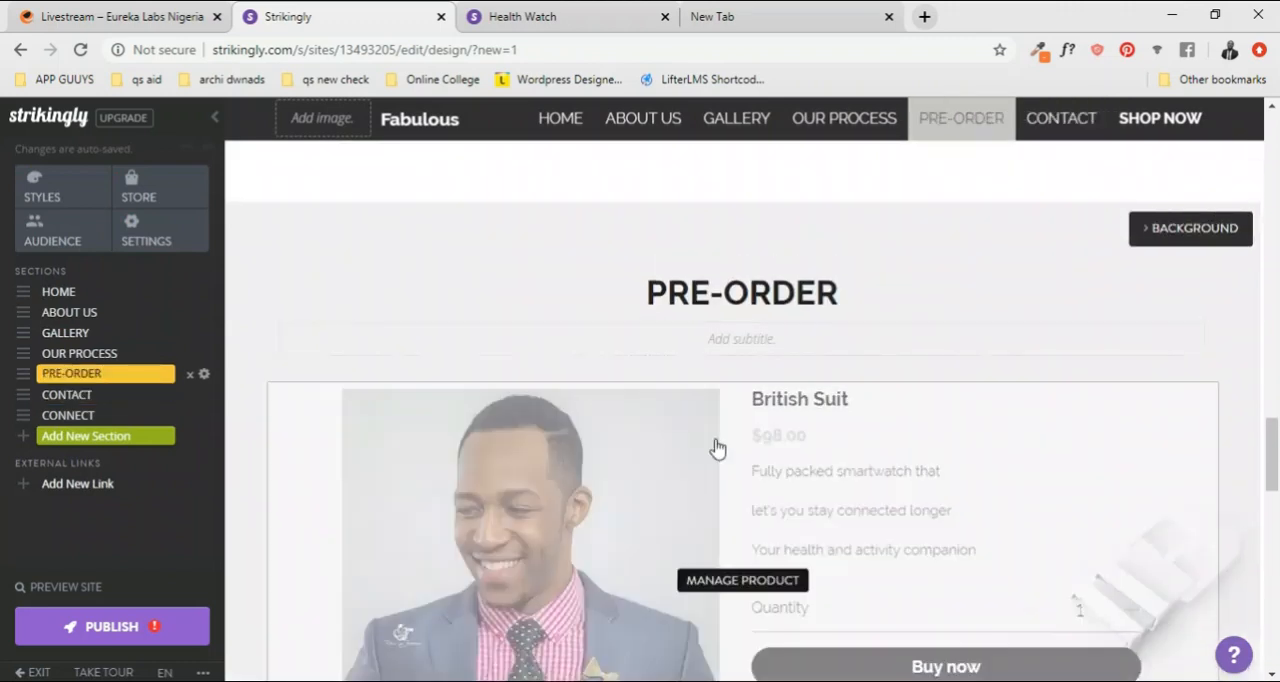
scroll(883, 400, down, 5)
scroll(700, 430, down, 4)
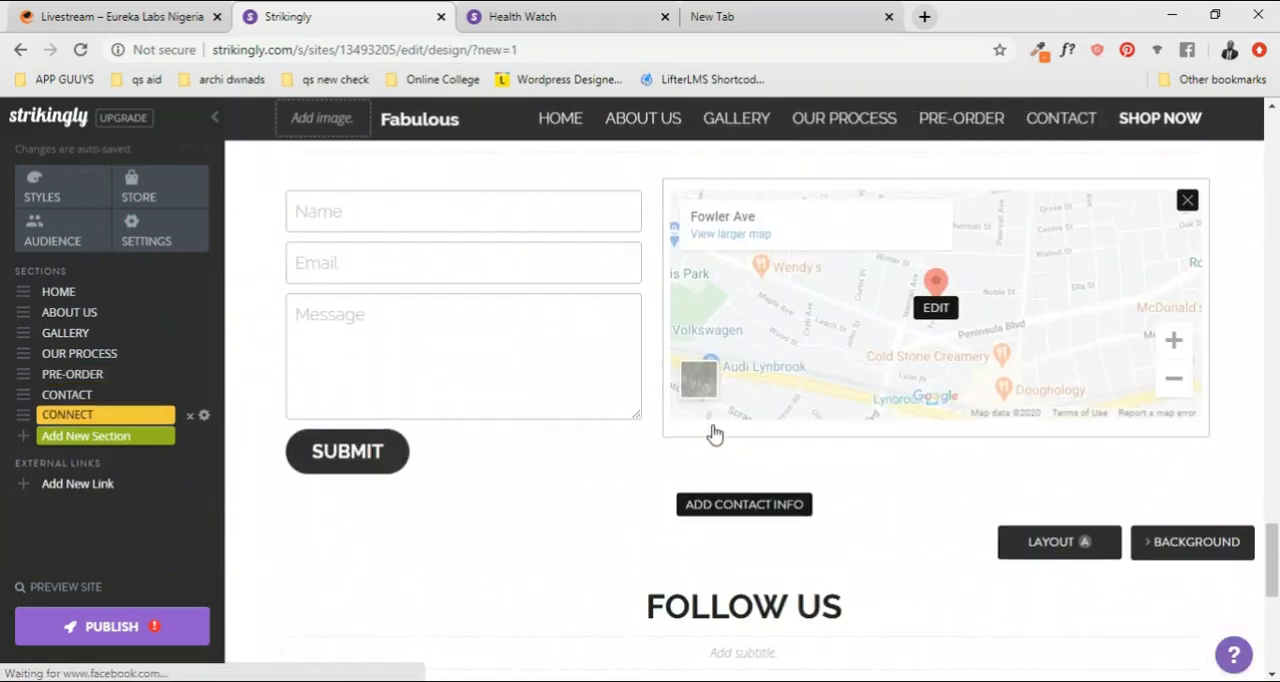
Step: Add contact info to the CONTACT section with a new business address and phone number and the hours Monday - Friday 10am - 5pm, and save it
scroll(714, 434, up, 2)
scroll(848, 437, down, 1)
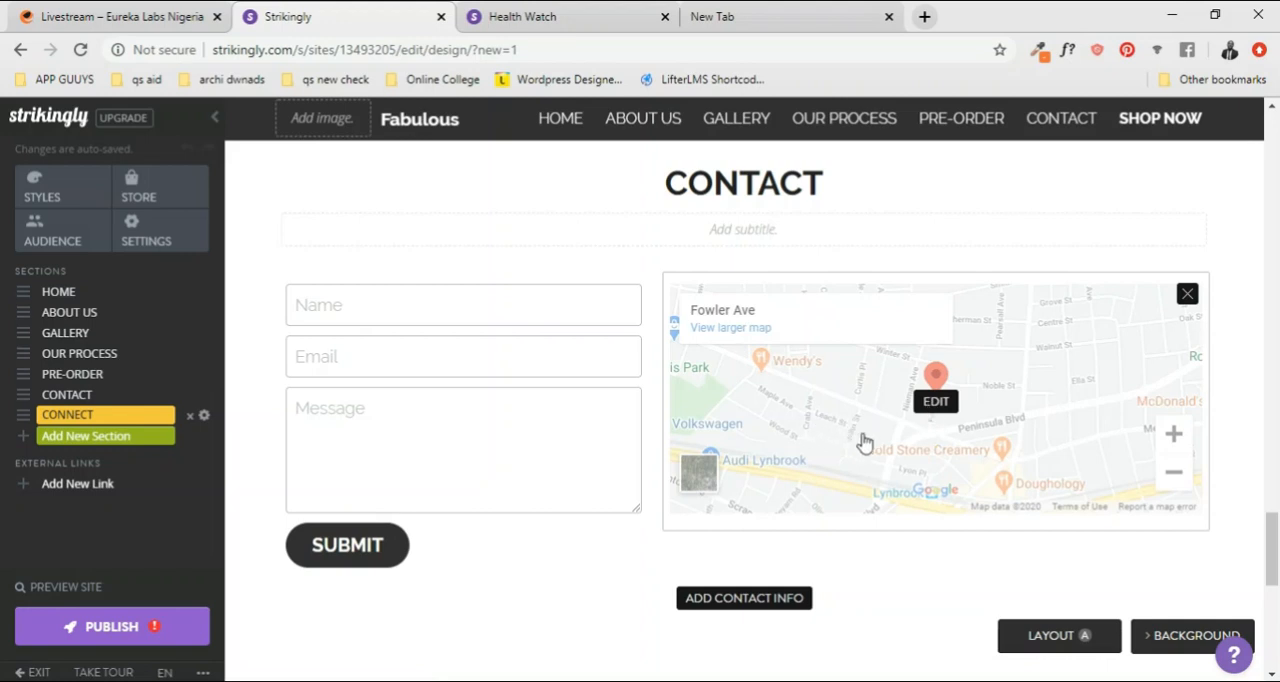
click(759, 601)
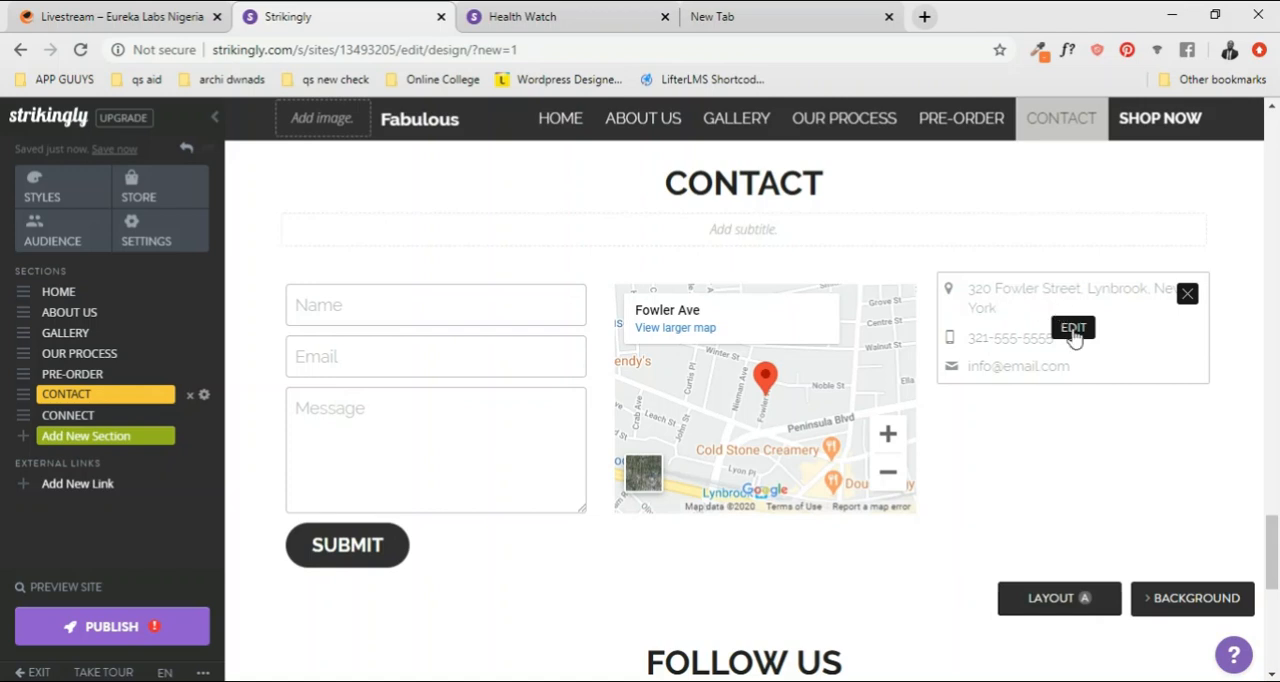
click(1073, 330)
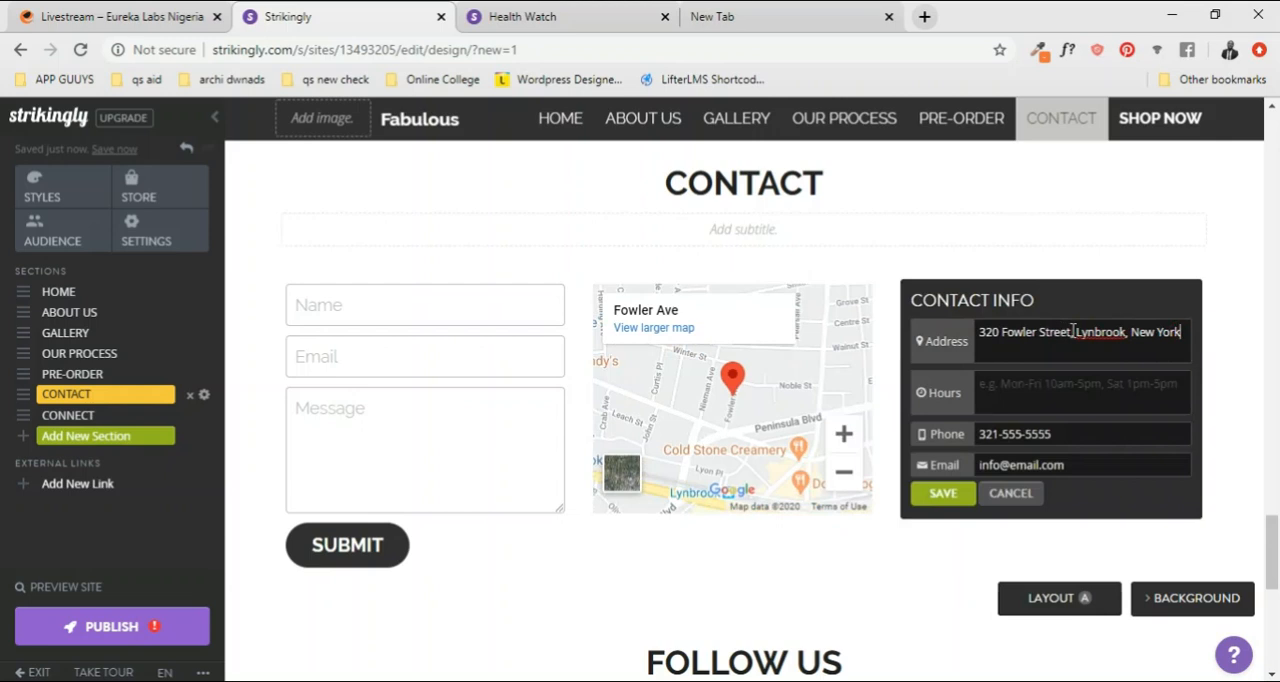
drag(1072, 331, 975, 334)
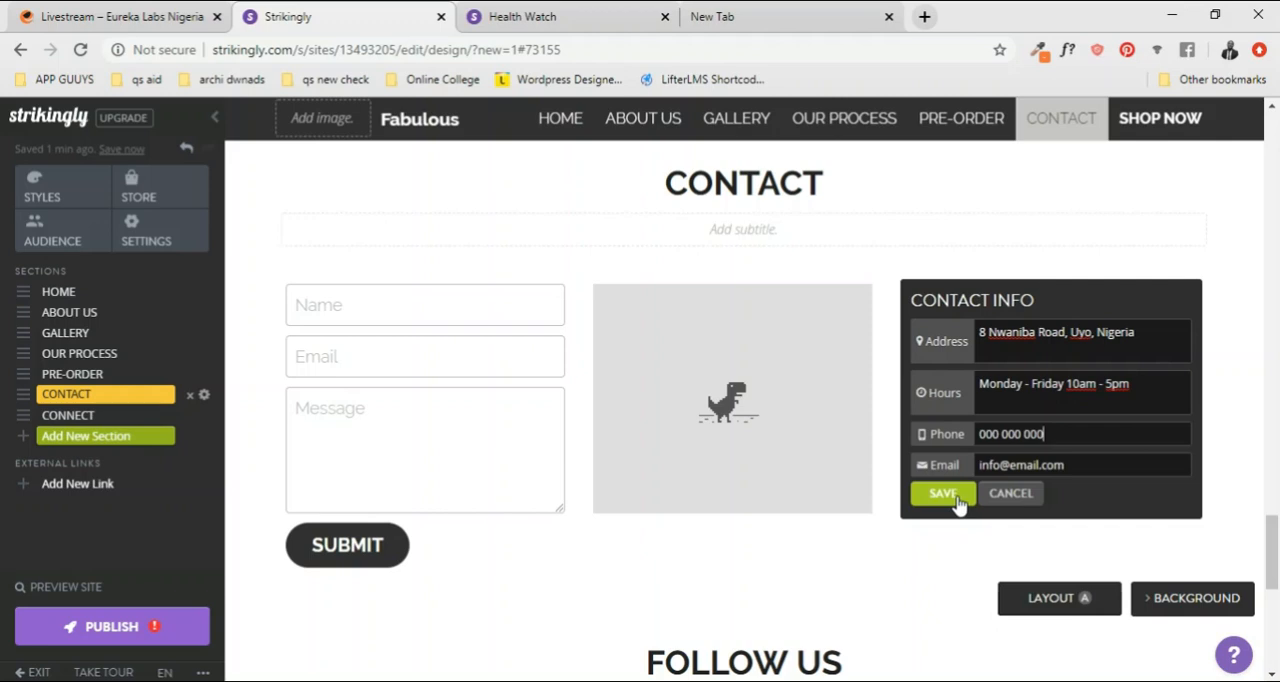
click(945, 494)
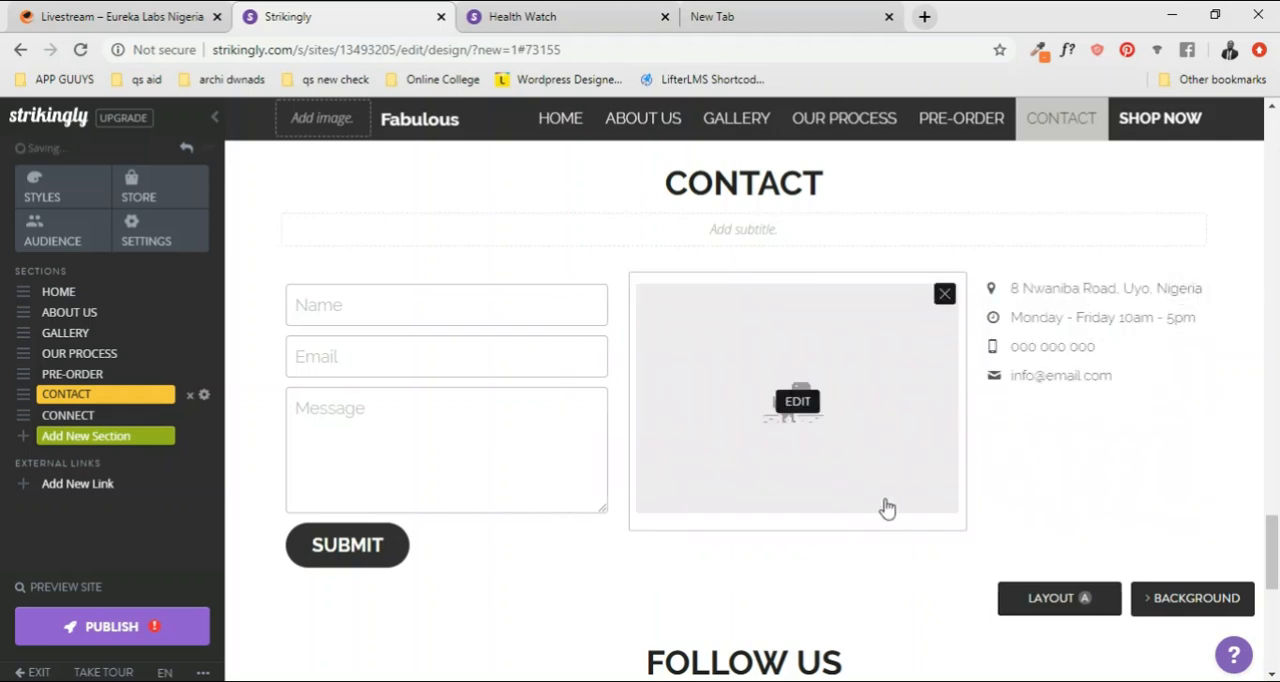
Step: Review the page from the FOLLOW US section and footer back up to the ABOUT US and HOME sections
scroll(623, 494, down, 5)
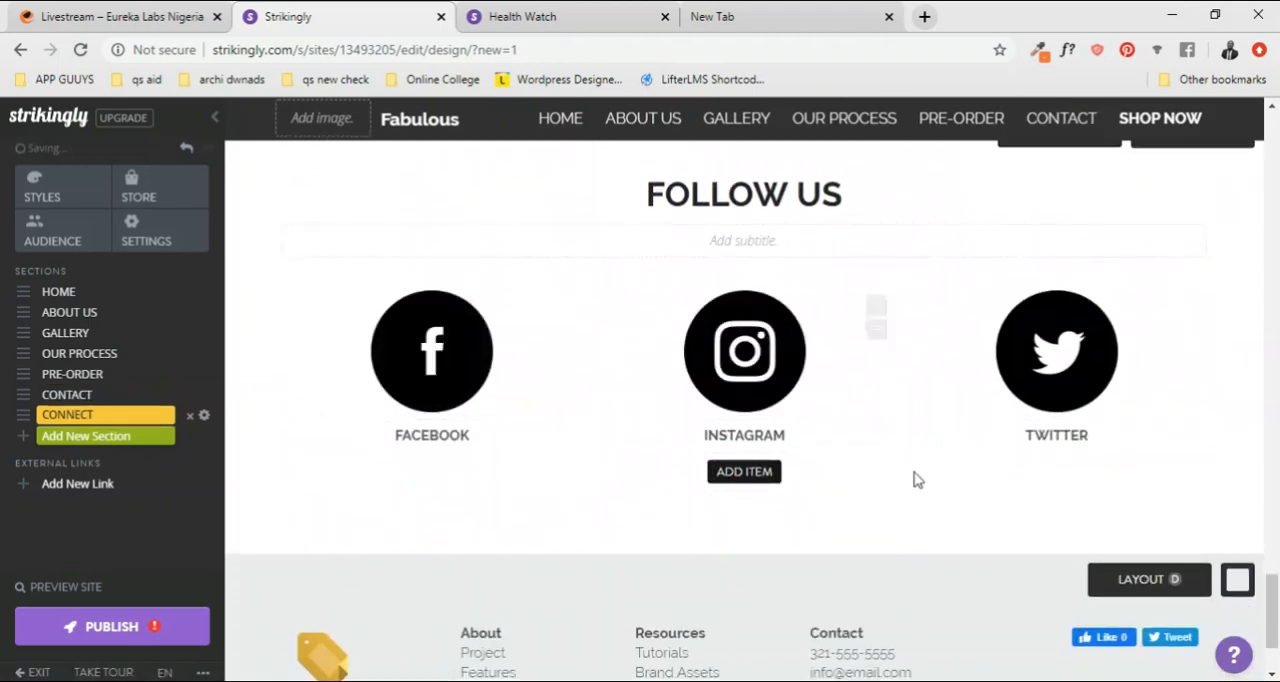
scroll(791, 614, down, 2)
scroll(810, 588, up, 6)
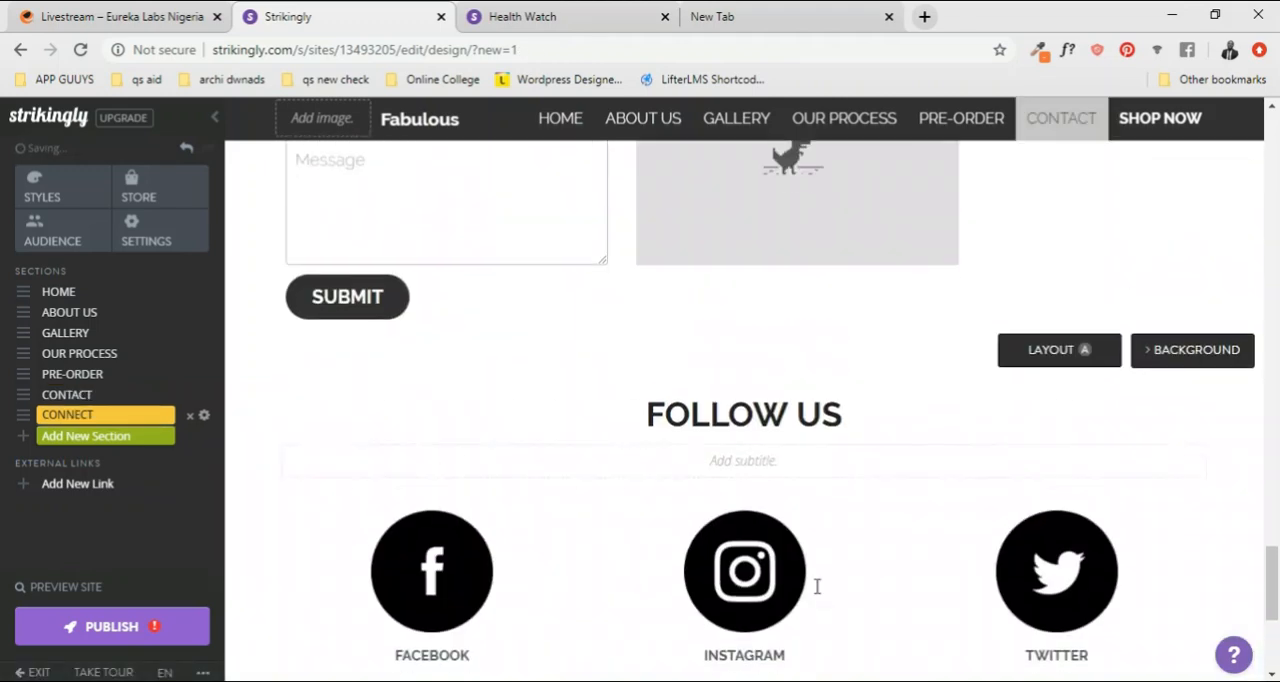
scroll(816, 588, up, 15)
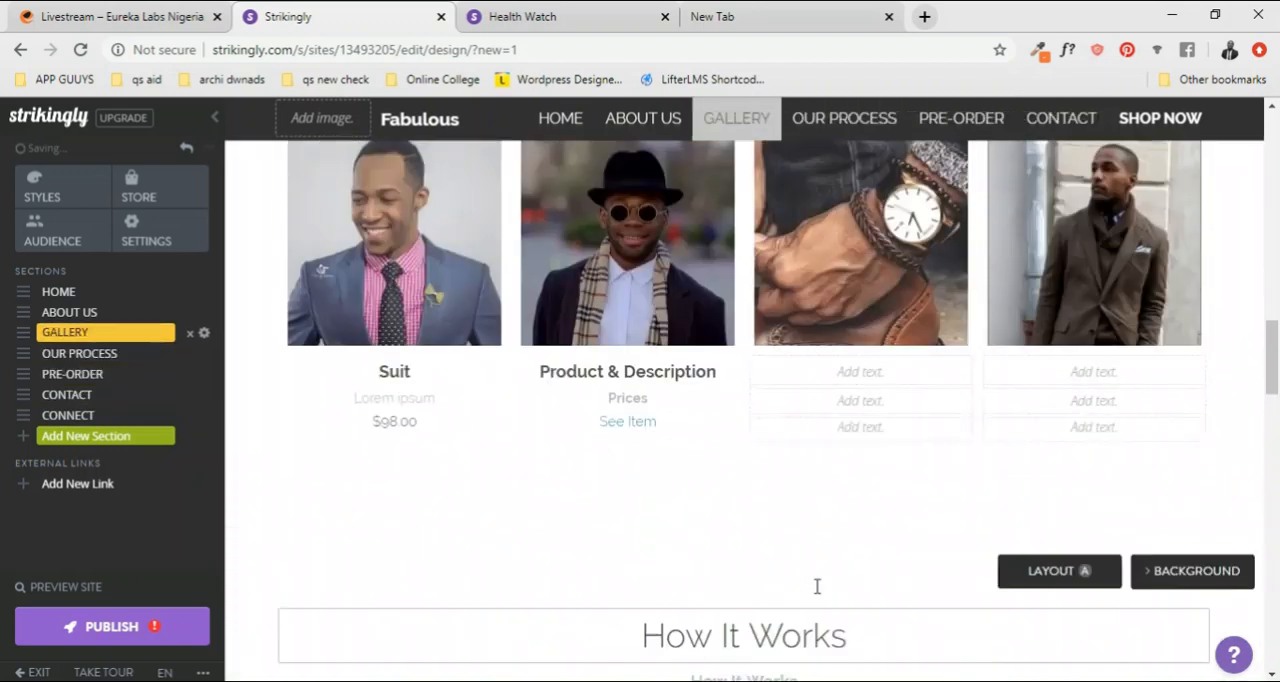
scroll(816, 594, up, 10)
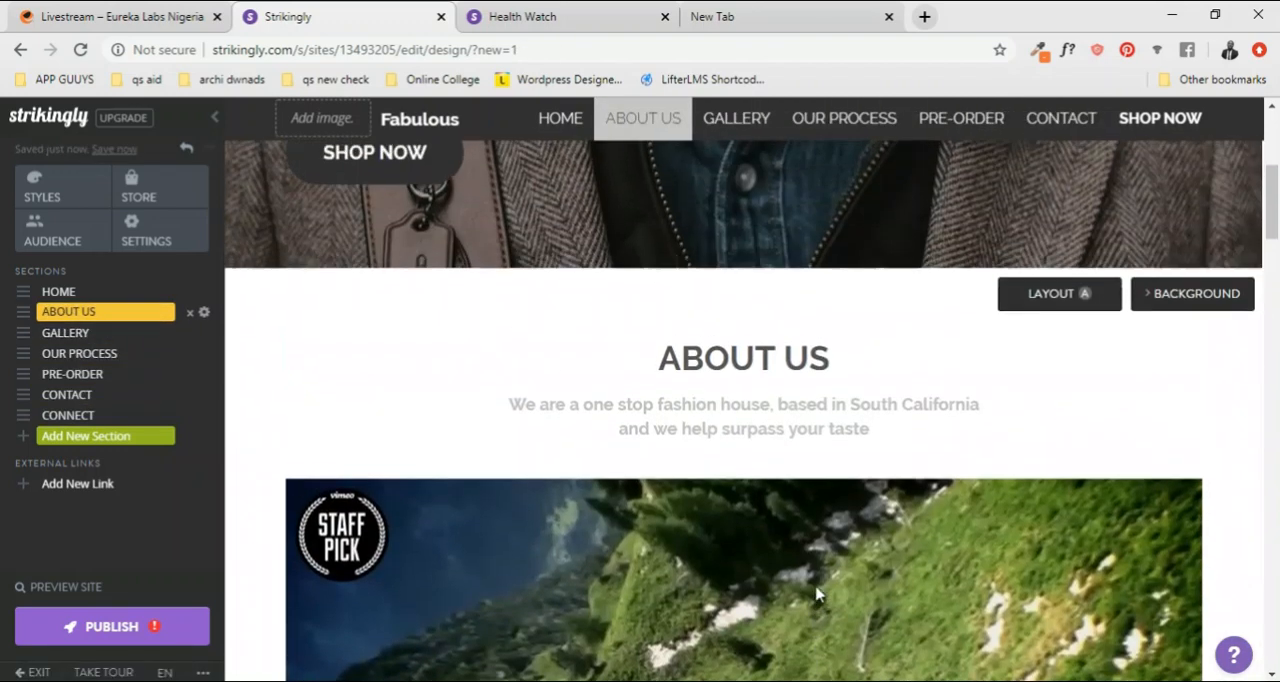
scroll(816, 594, up, 1)
scroll(816, 594, down, 5)
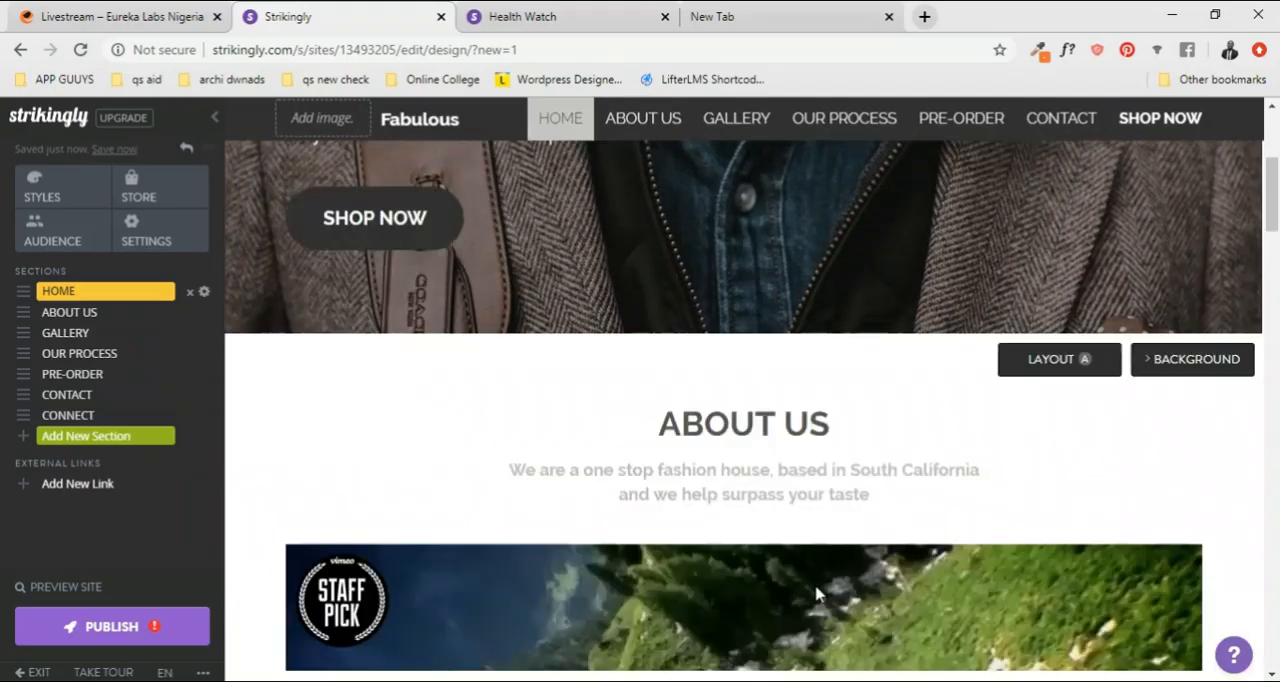